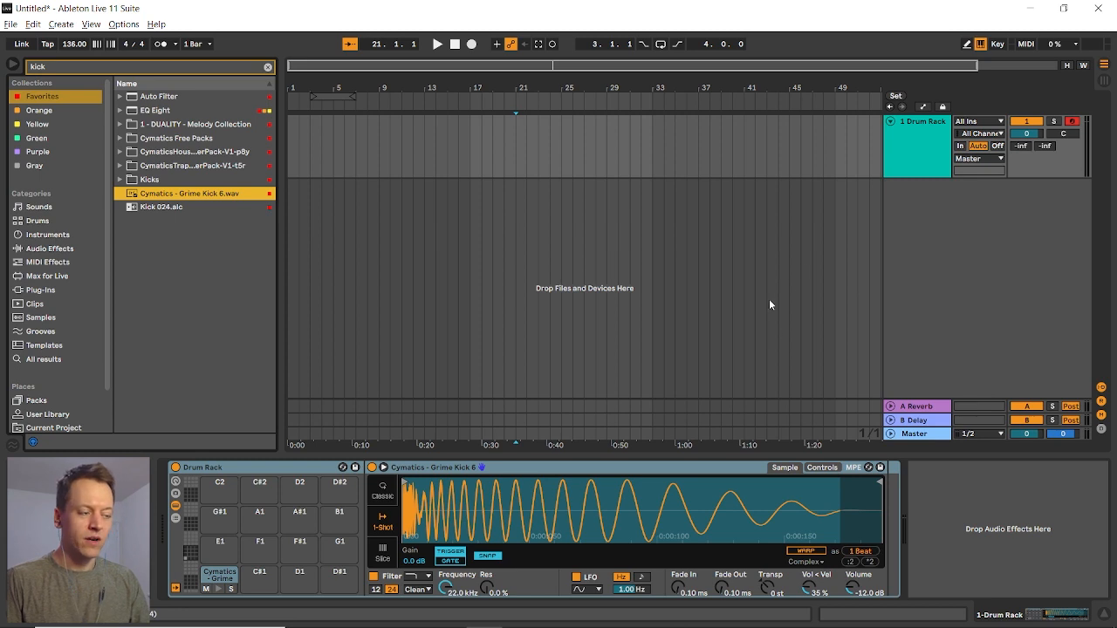
Search the browser for "satur" and add Saturator after the kick sampler in the Drum Rack
click(53, 67)
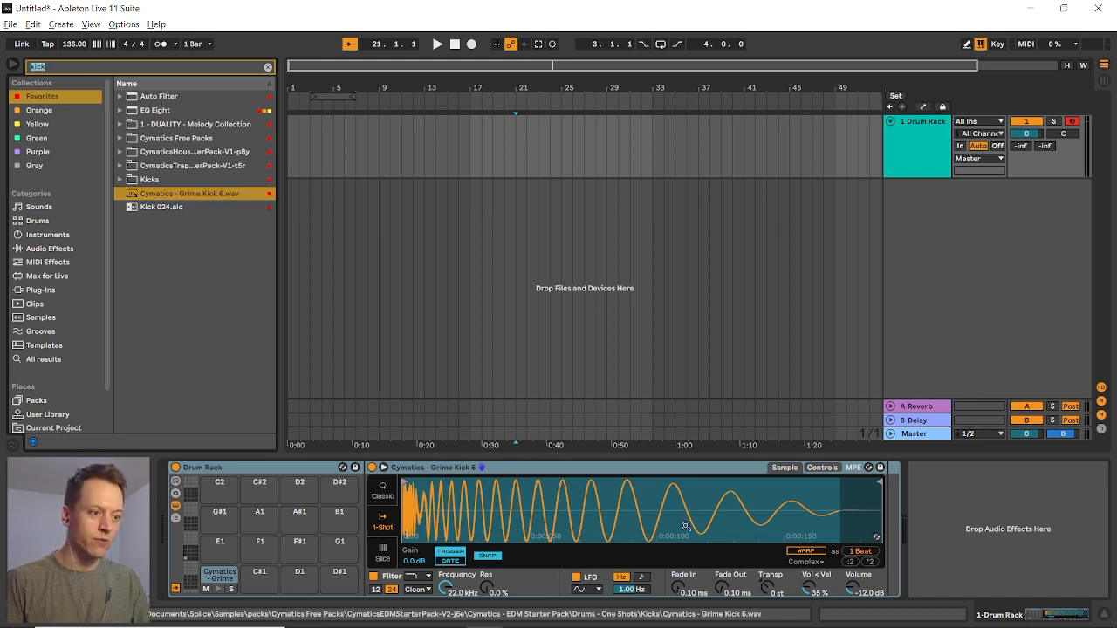
text(satur)
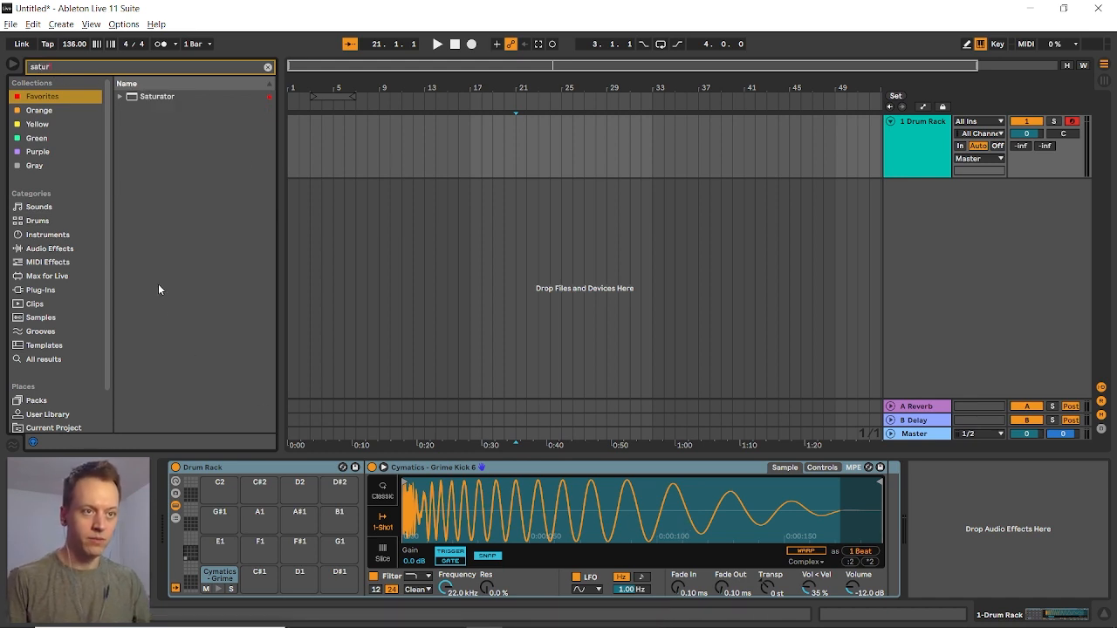
drag(158, 99, 822, 499)
scroll(324, 538, left, 2)
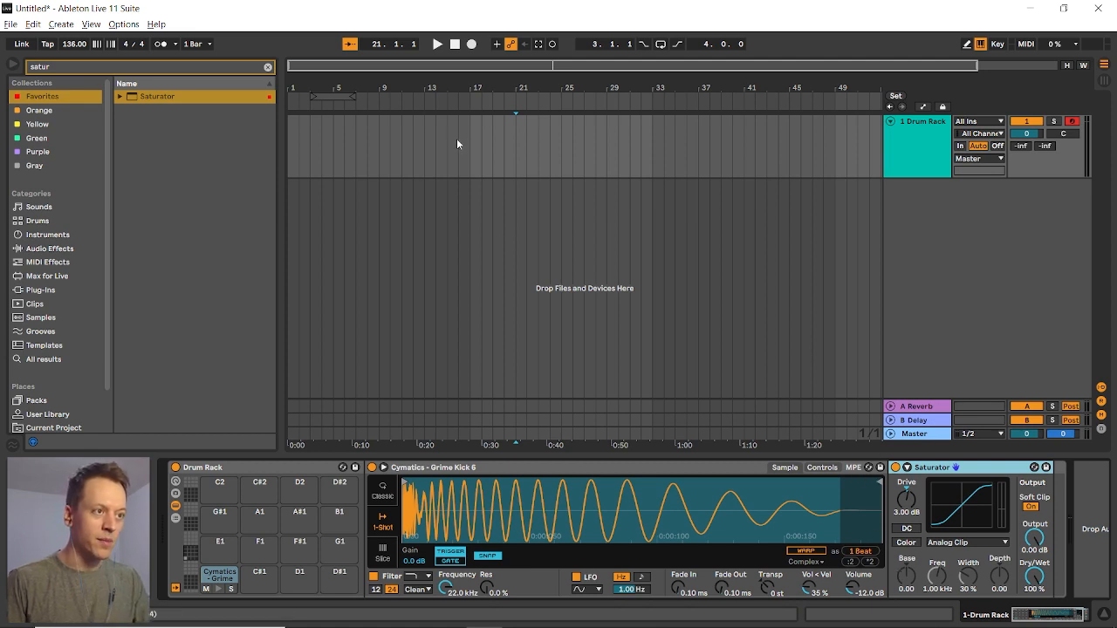
Create a four-bar MIDI clip on the Drum Rack track from bar 17 to bar 21
drag(472, 146, 516, 141)
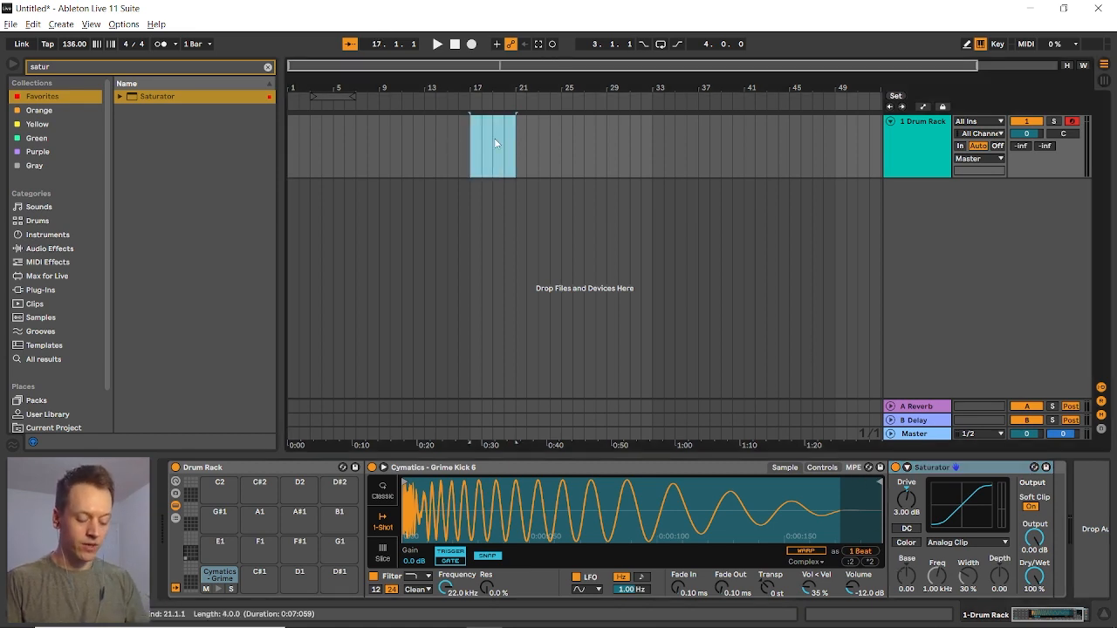
key(ctrl+shift+m)
click(552, 524)
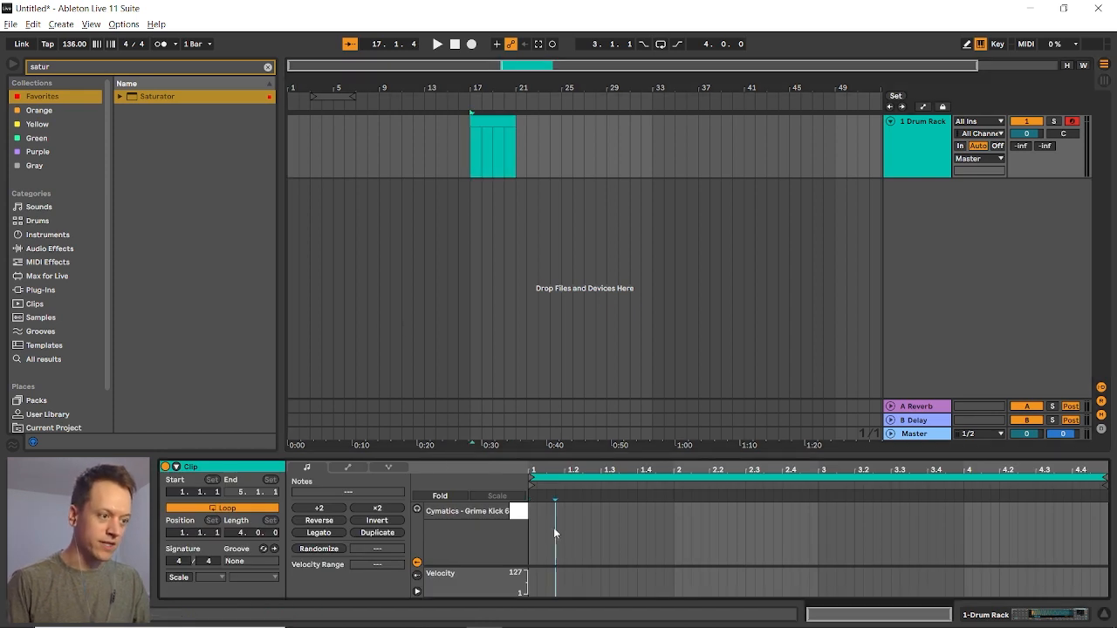
Fill the four-bar clip with a Grime Kick 6 note on every beat
key(b)
click(540, 513)
key(ctrl+d)
key(ctrl+d)
key(ctrl+d)
key(ctrl+d)
key(ctrl+d)
key(ctrl+d)
key(ctrl+d)
key(ctrl+d)
key(ctrl+d)
key(ctrl+d)
key(ctrl+d)
key(ctrl+d)
key(ctrl+d)
key(ctrl+d)
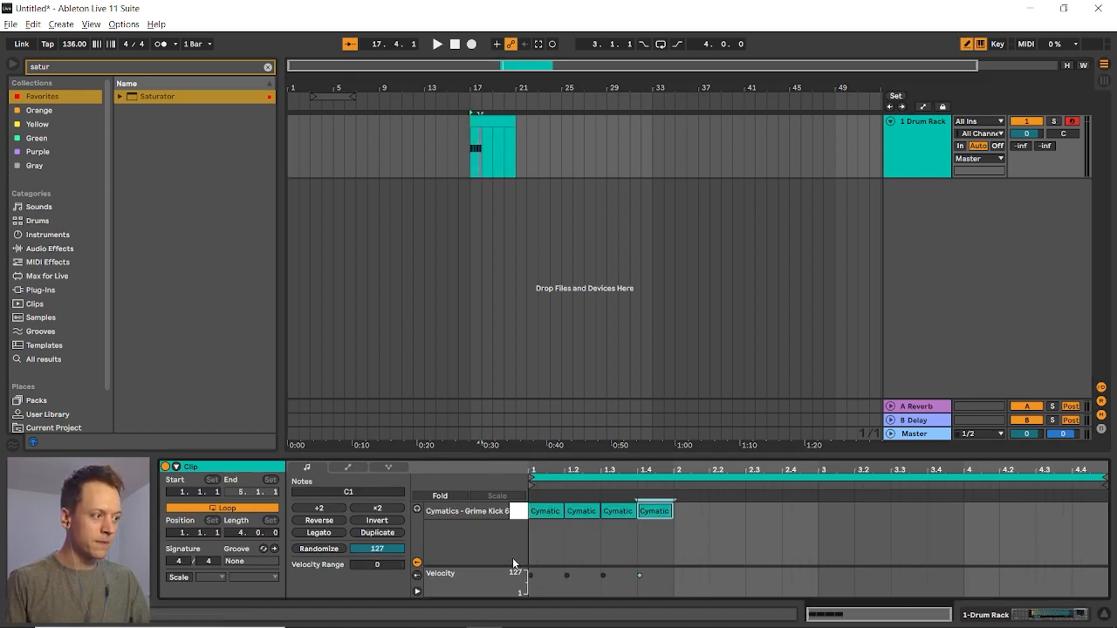
key(ctrl+d)
Loop the four-bar kick clip and start playback
click(480, 123)
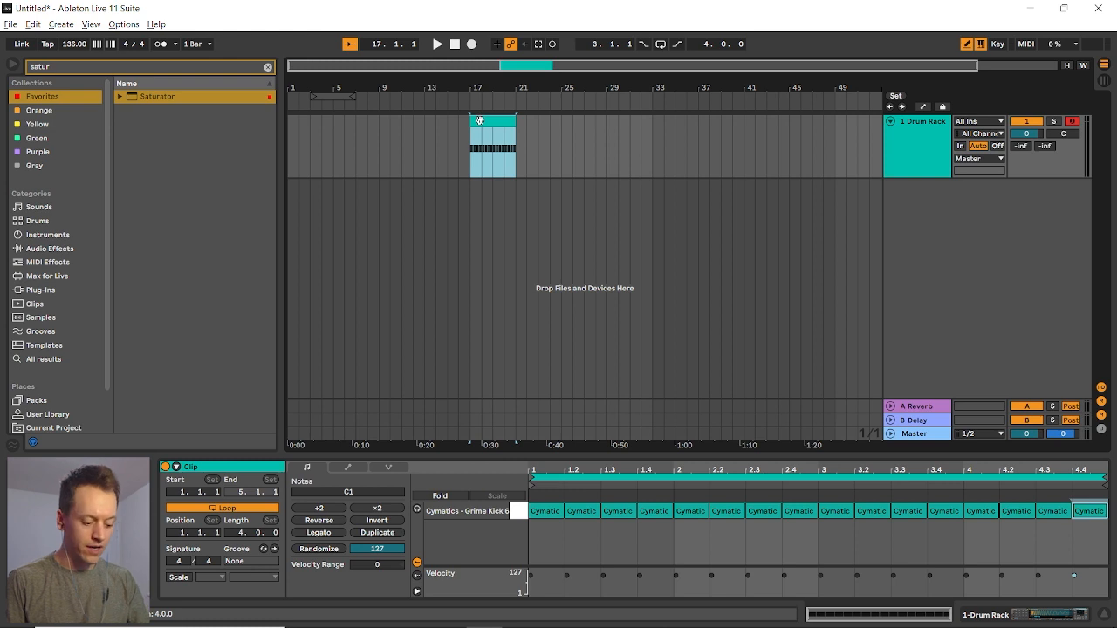
key(ctrl+l)
key(space)
Raise the Saturator's Drive to 11.9 dB while the kick loop plays, and stop playback
click(935, 146)
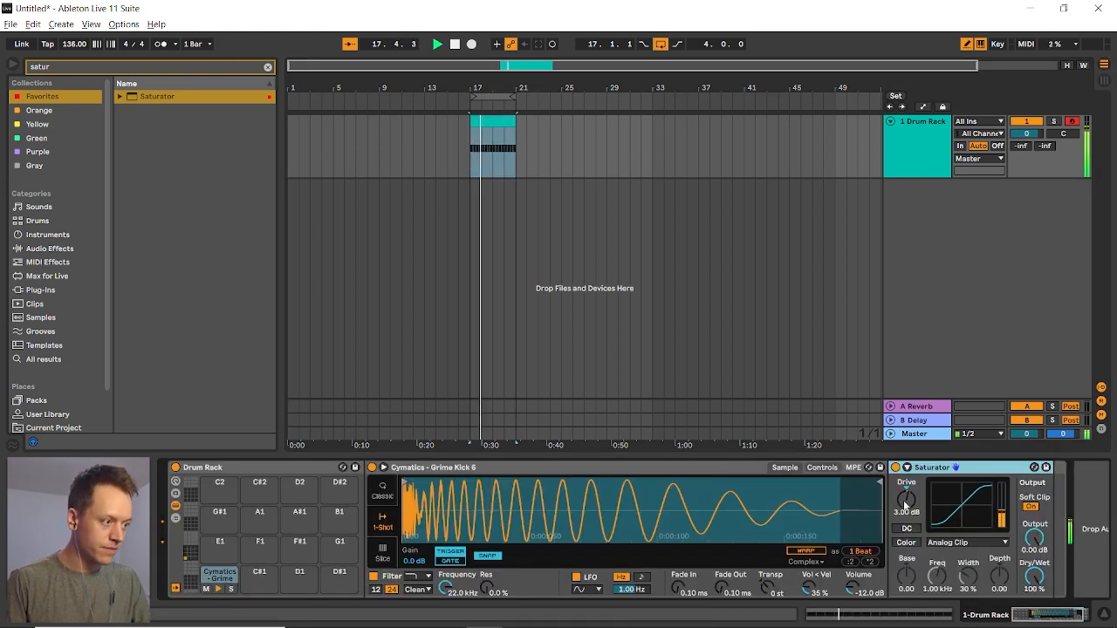
drag(907, 500, 906, 488)
key(space)
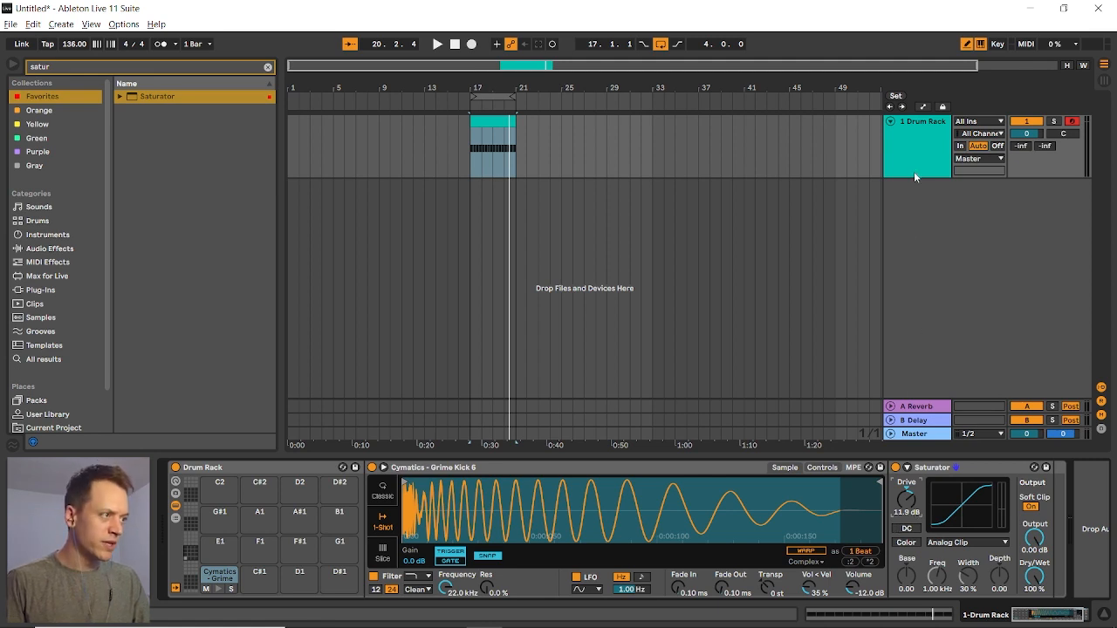
Check the Drum Rack track's peak level in Session View and set the Saturator's Output to -8.5 dB
key(Tab)
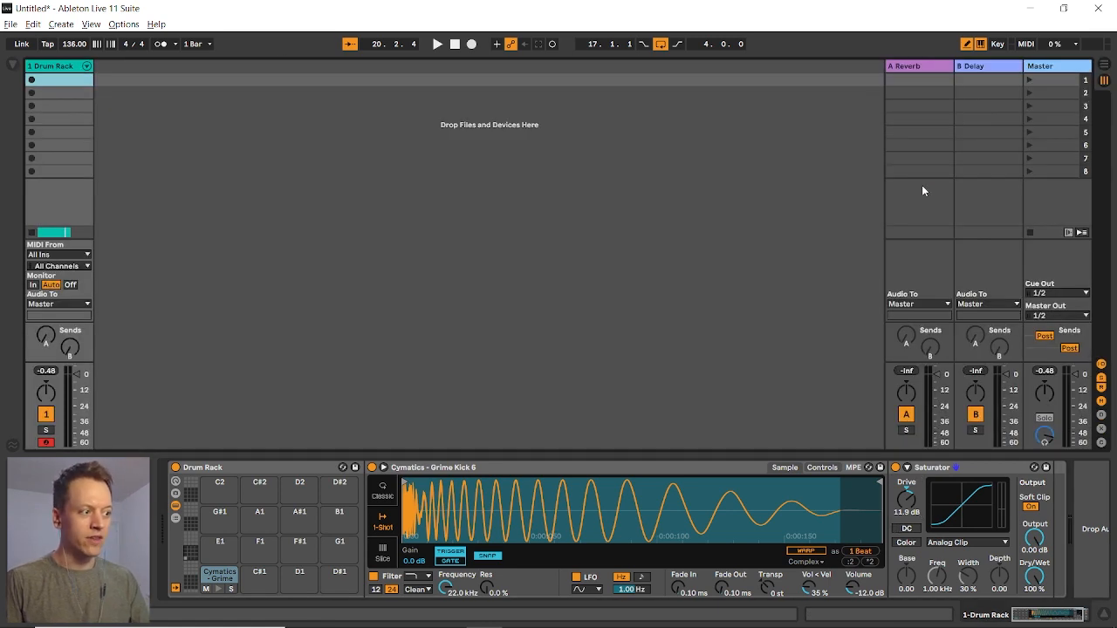
click(45, 371)
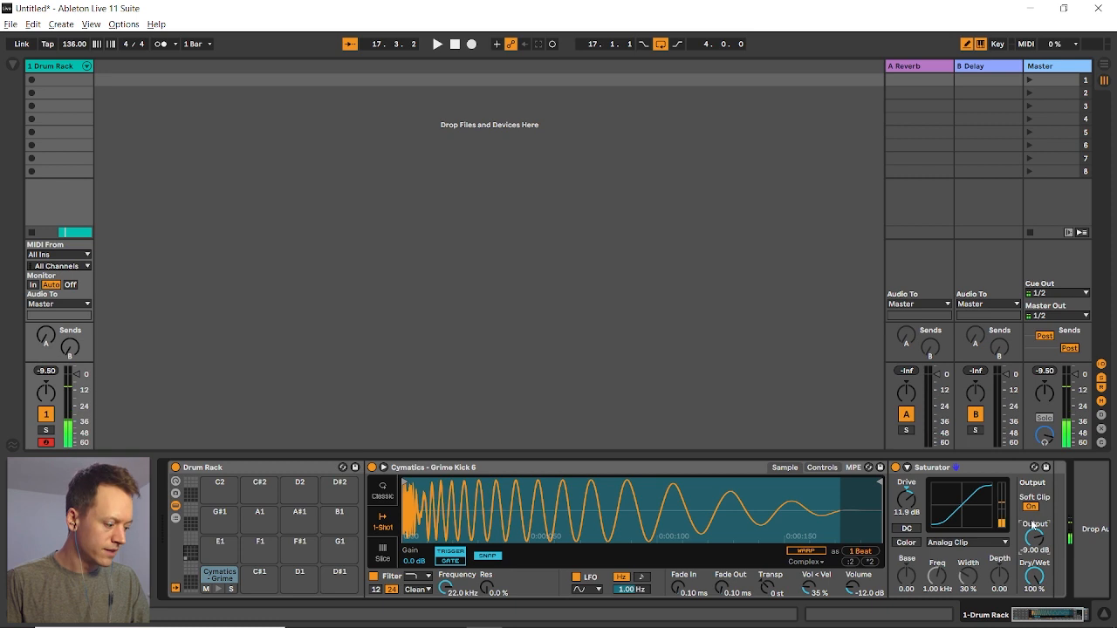
text(-8.5)
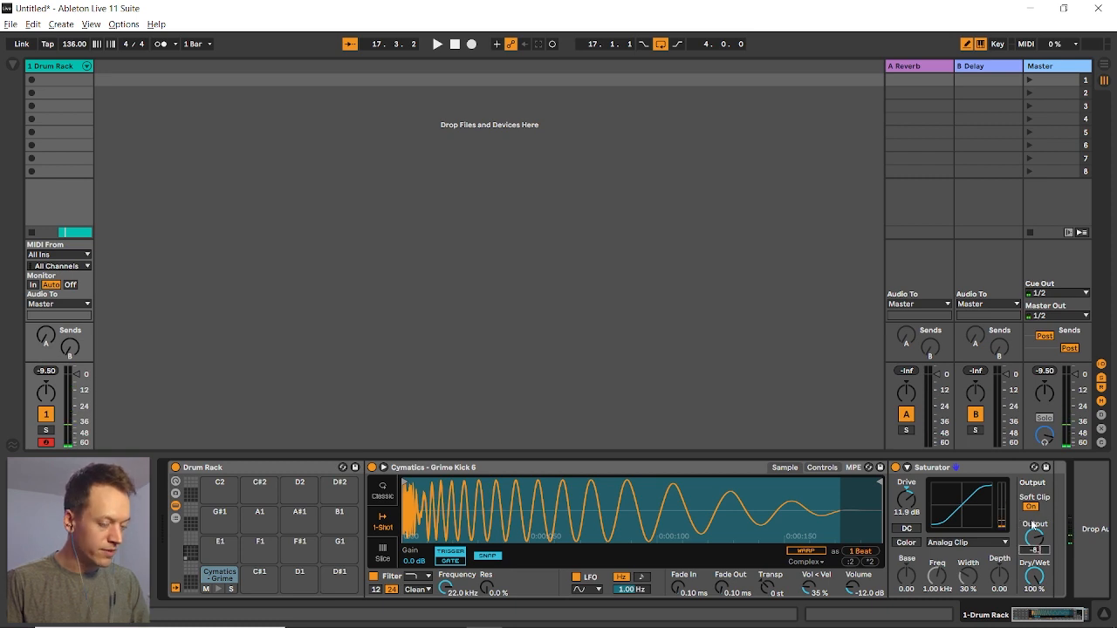
key(Return)
key(space)
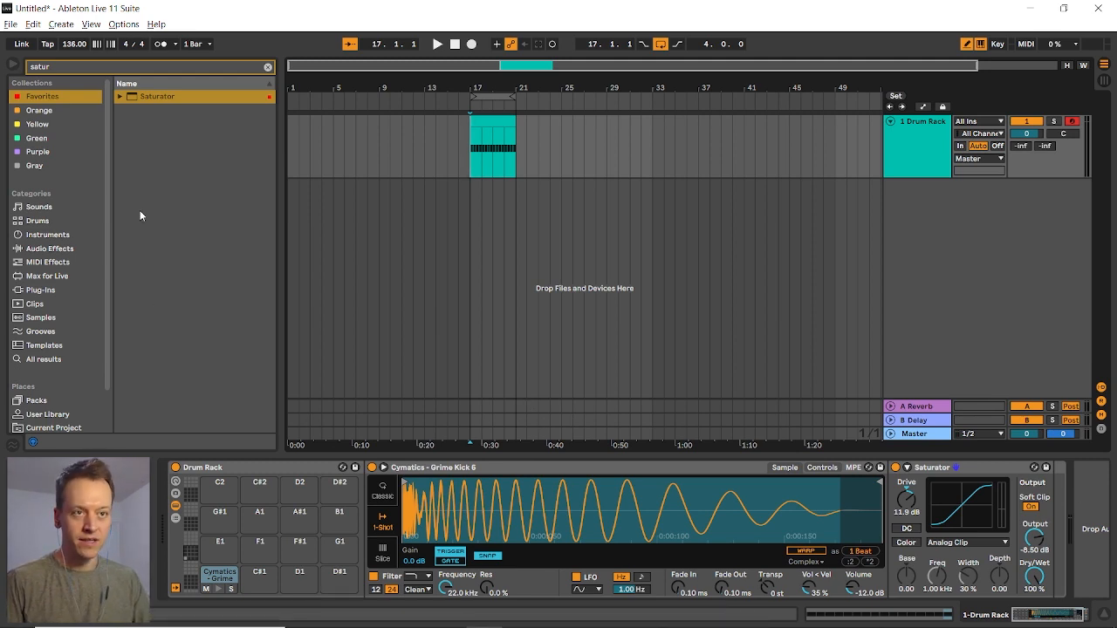
Find the Reverb effect, add it after the Saturator, and audition the kick loop
key(ctrl+f)
text(rev)
double_click(152, 110)
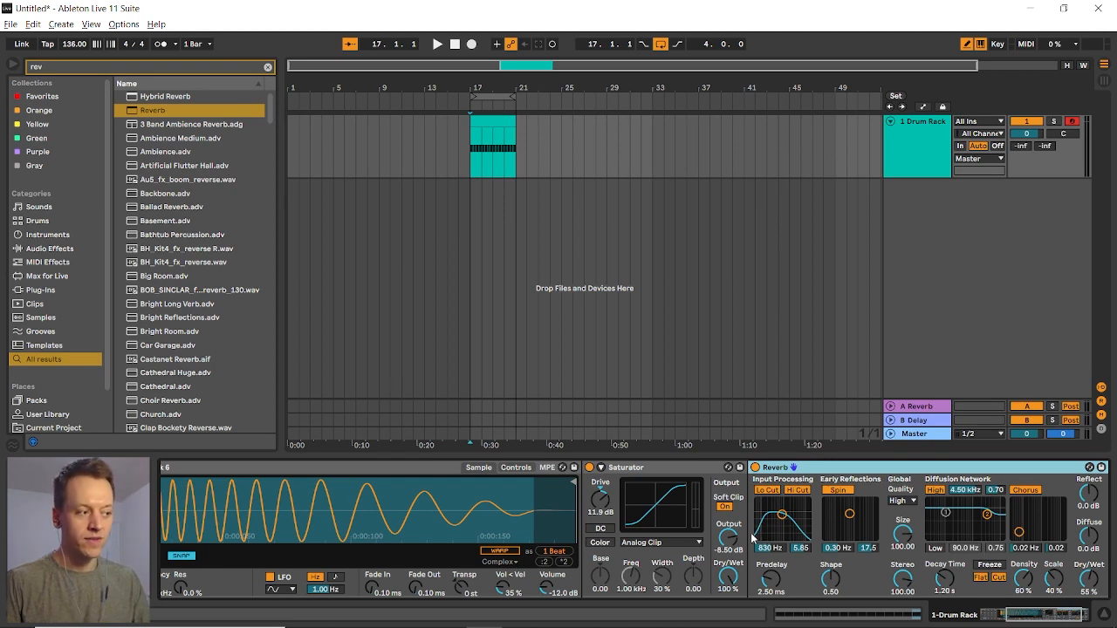
click(506, 120)
key(space)
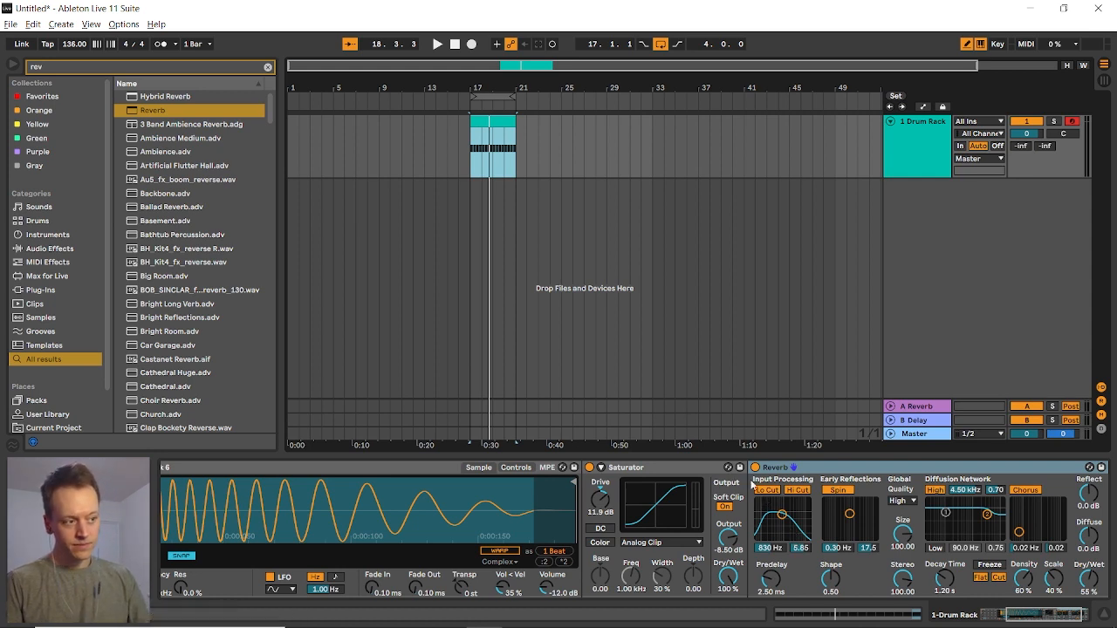
Group the Reverb device into an Audio Effect Rack and rename its chain Reverb
click(824, 474)
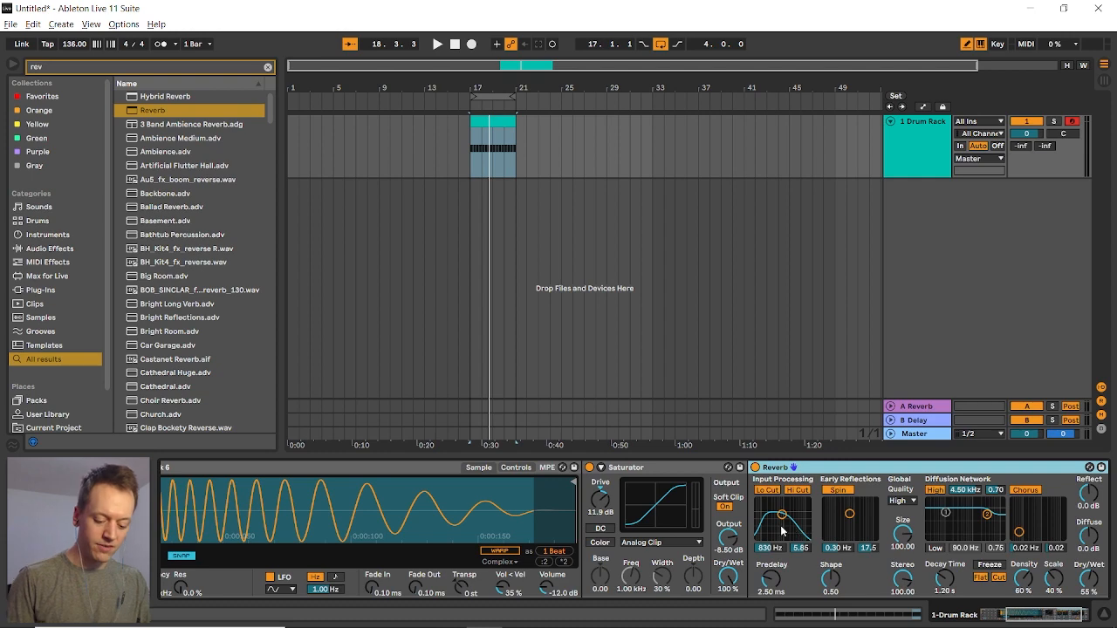
key(ctrl+g)
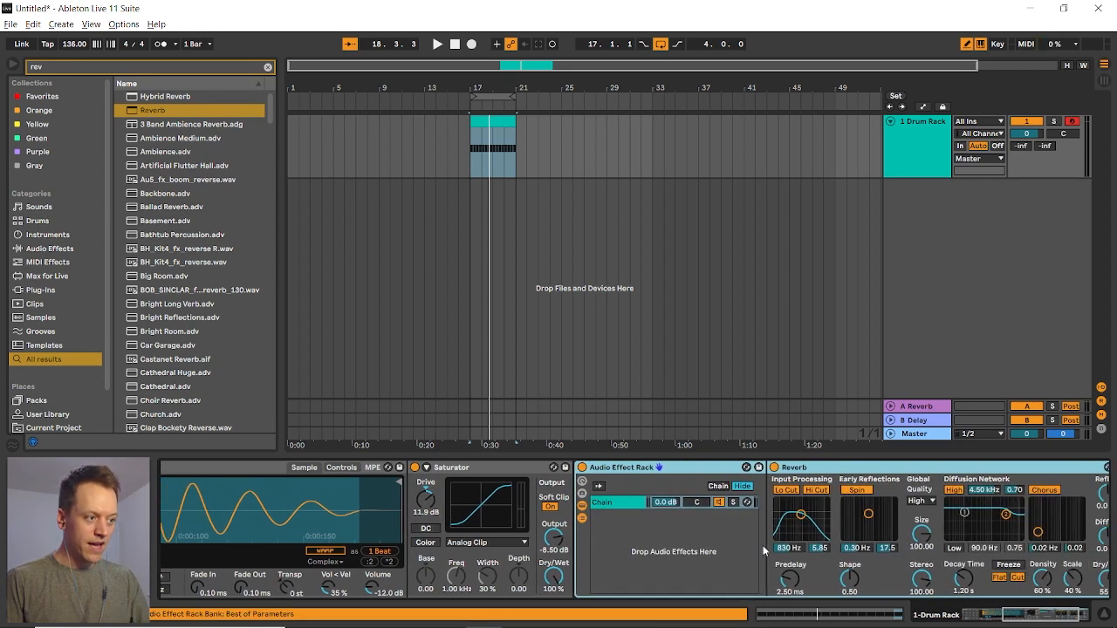
right_click(506, 502)
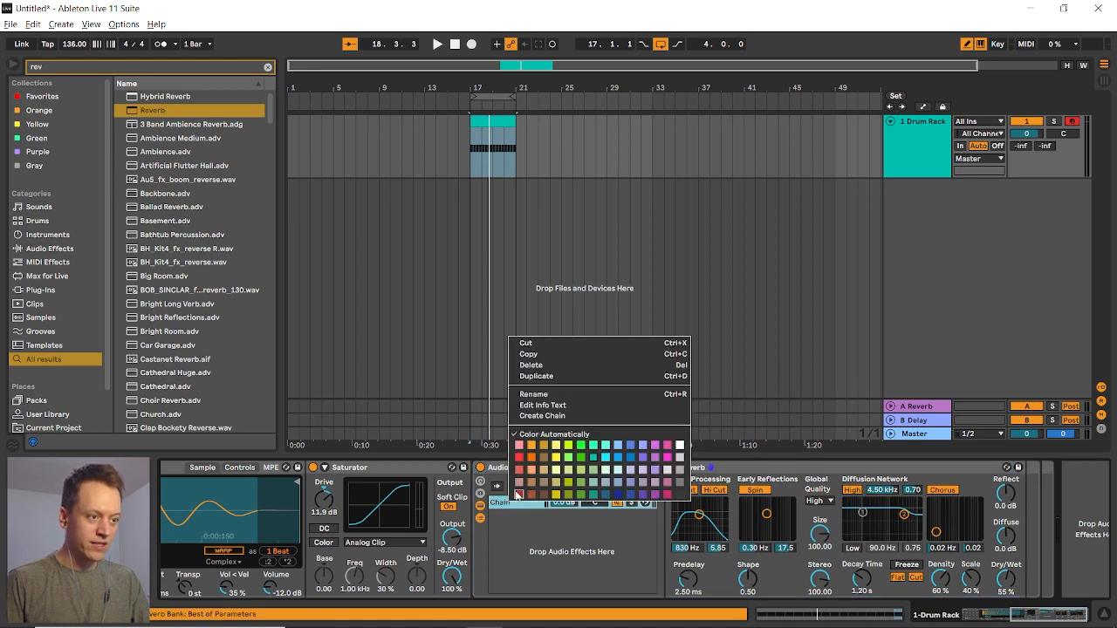
click(527, 395)
text(Reverb)
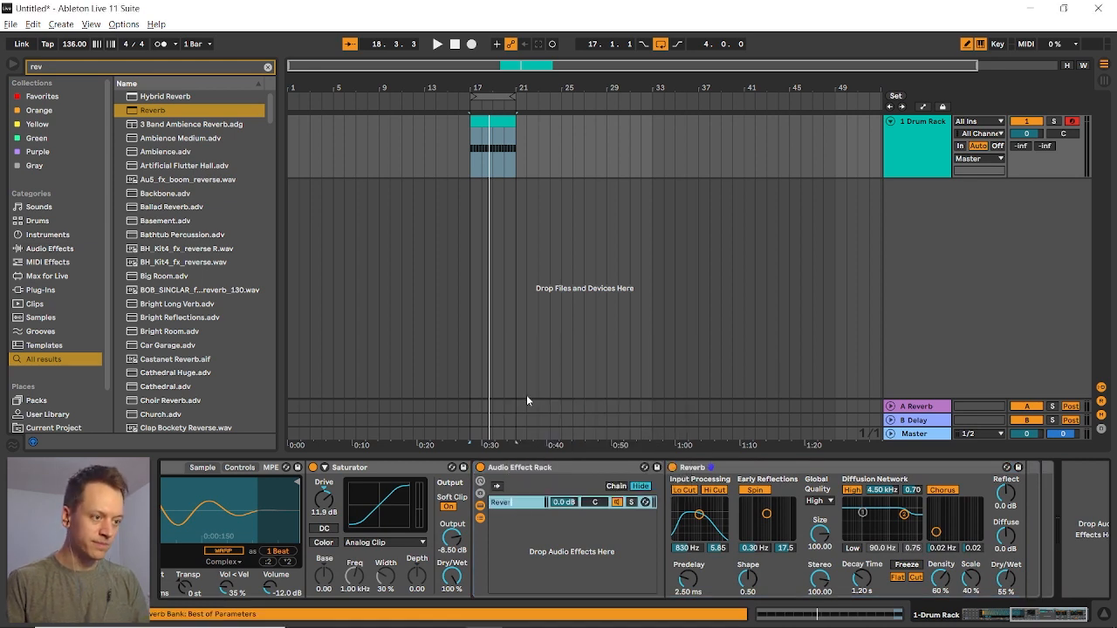
key(Return)
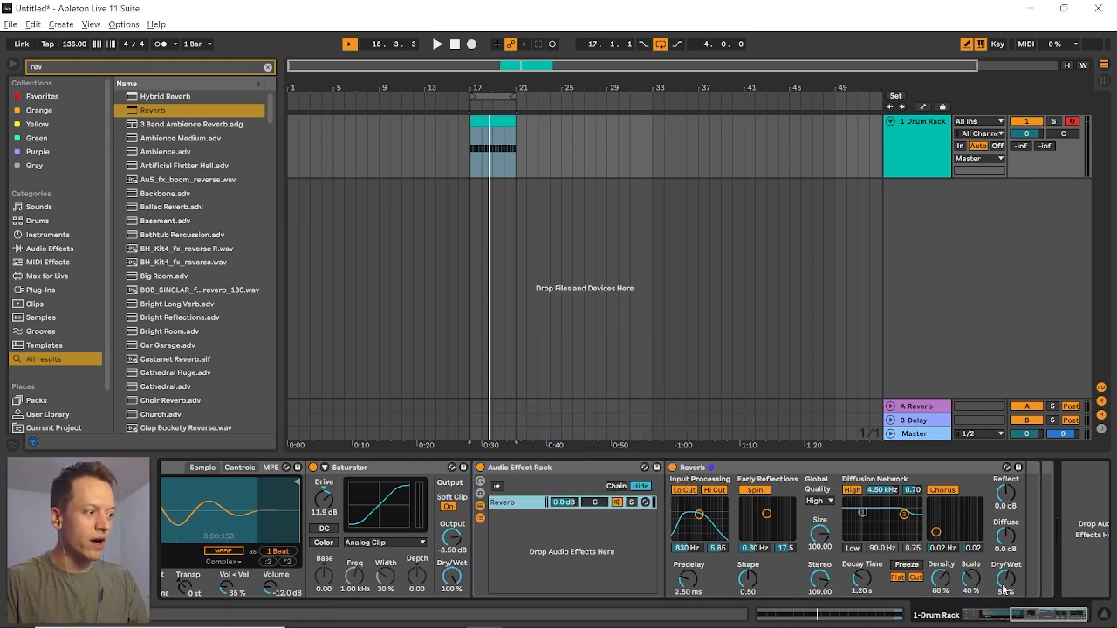
Set the Reverb's Dry/Wet to 100% and create a second rack chain named Dry
drag(1009, 590, 1009, 591)
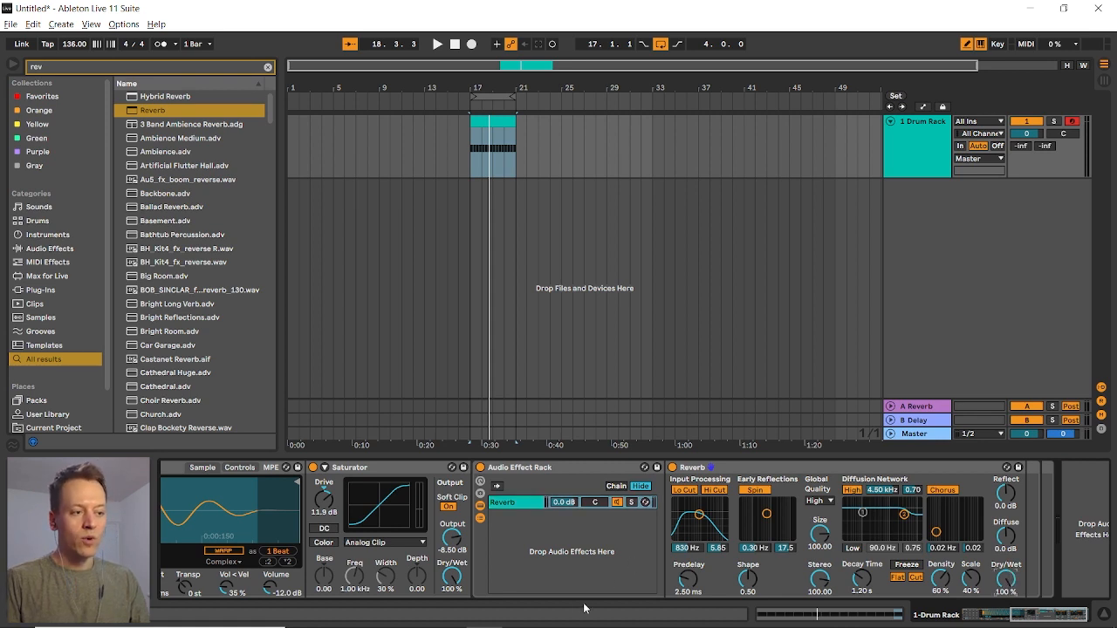
right_click(523, 533)
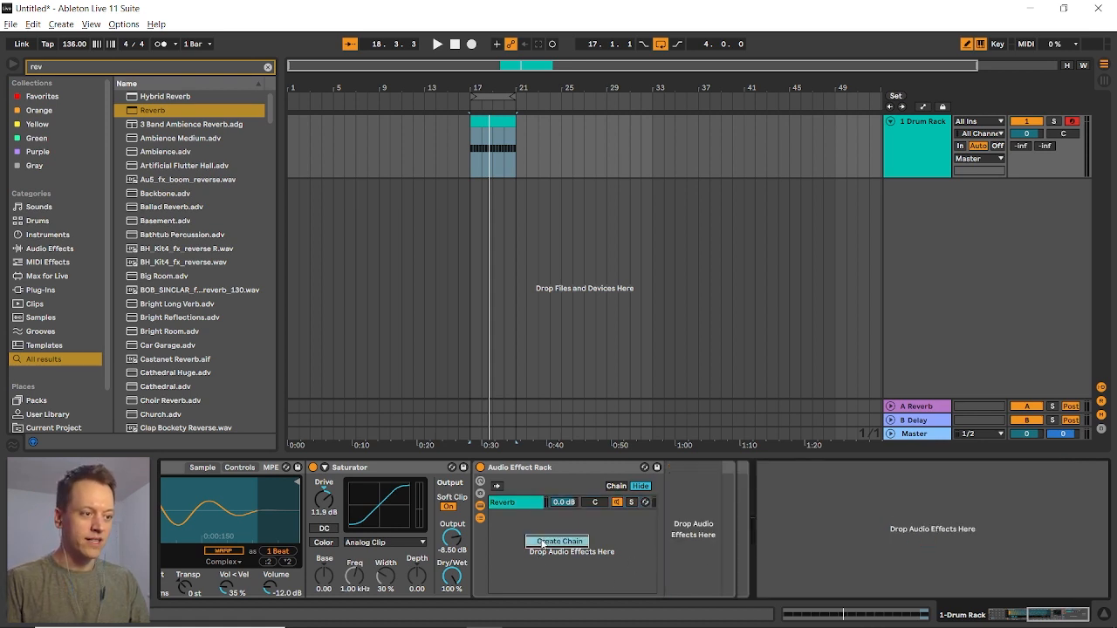
click(543, 543)
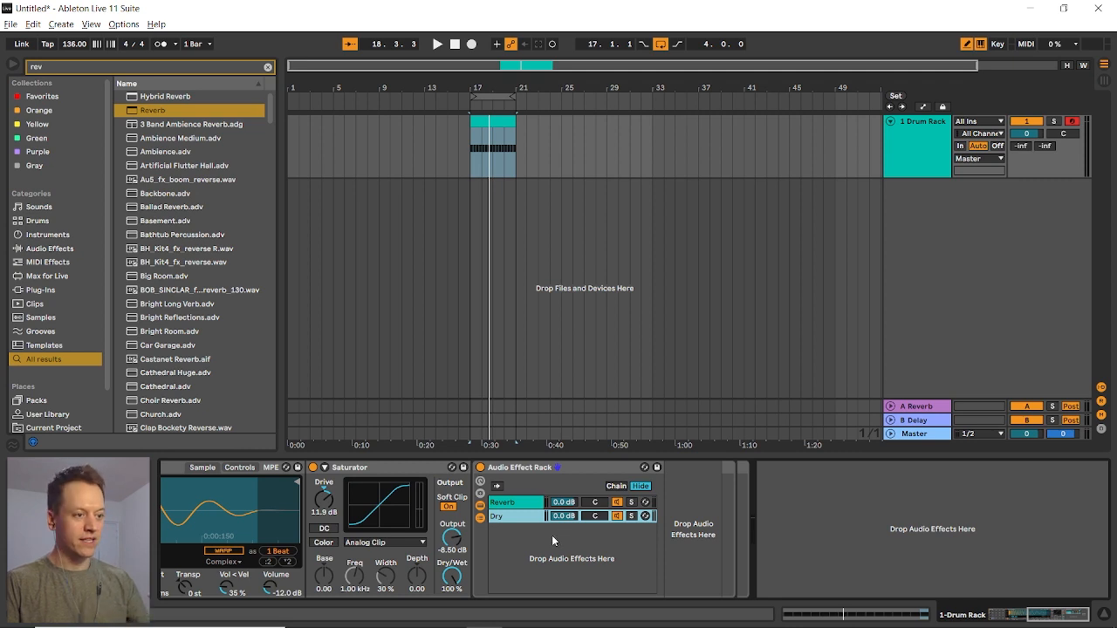
Show the Reverb chain's devices and audition the kick loop through the parallel rack
click(514, 502)
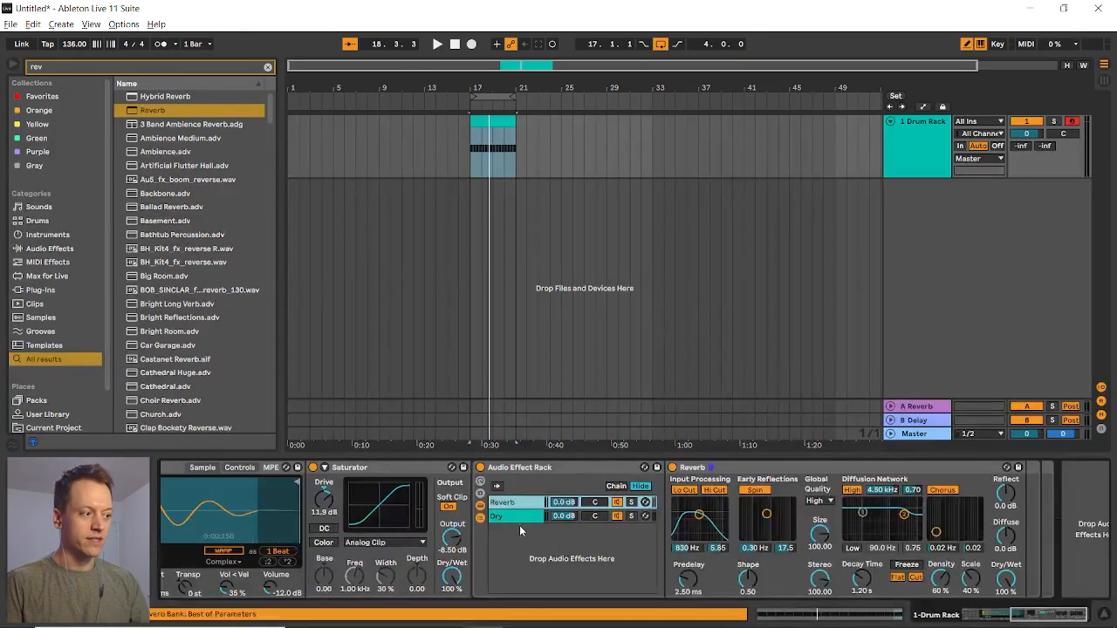
click(472, 165)
key(space)
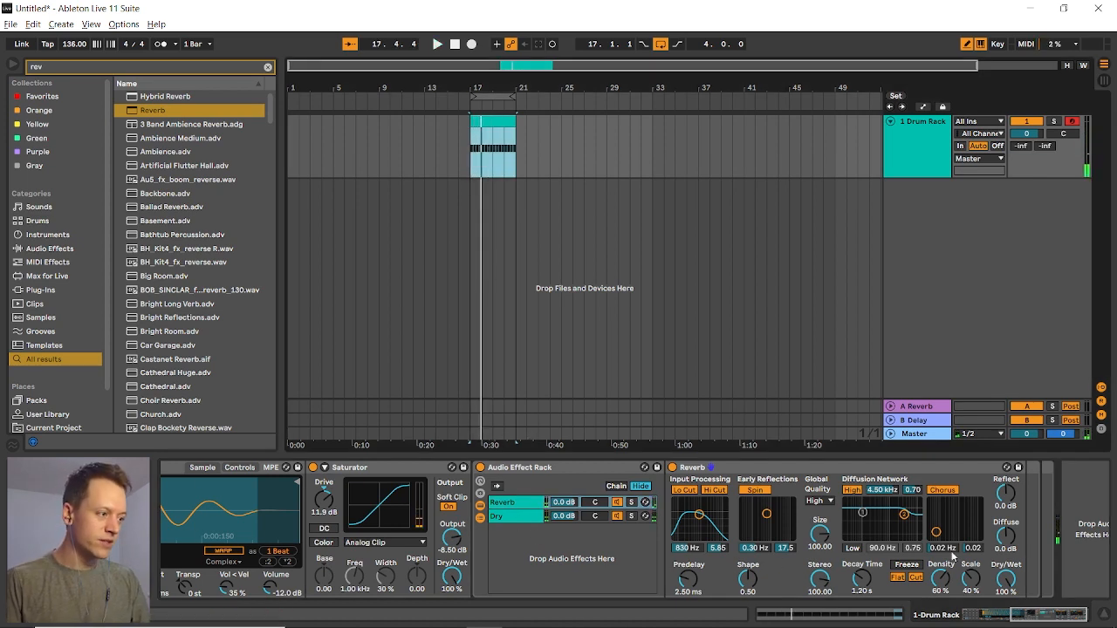
Search the browser for "compressor" and add the Compressor after Reverb in the Reverb chain
click(52, 68)
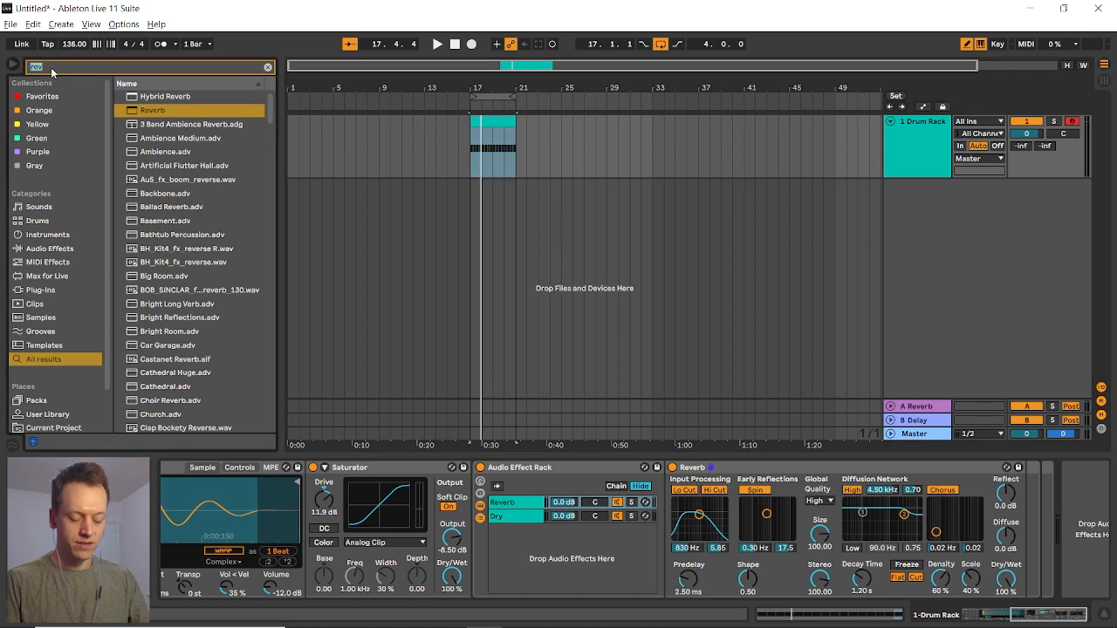
text(compressor)
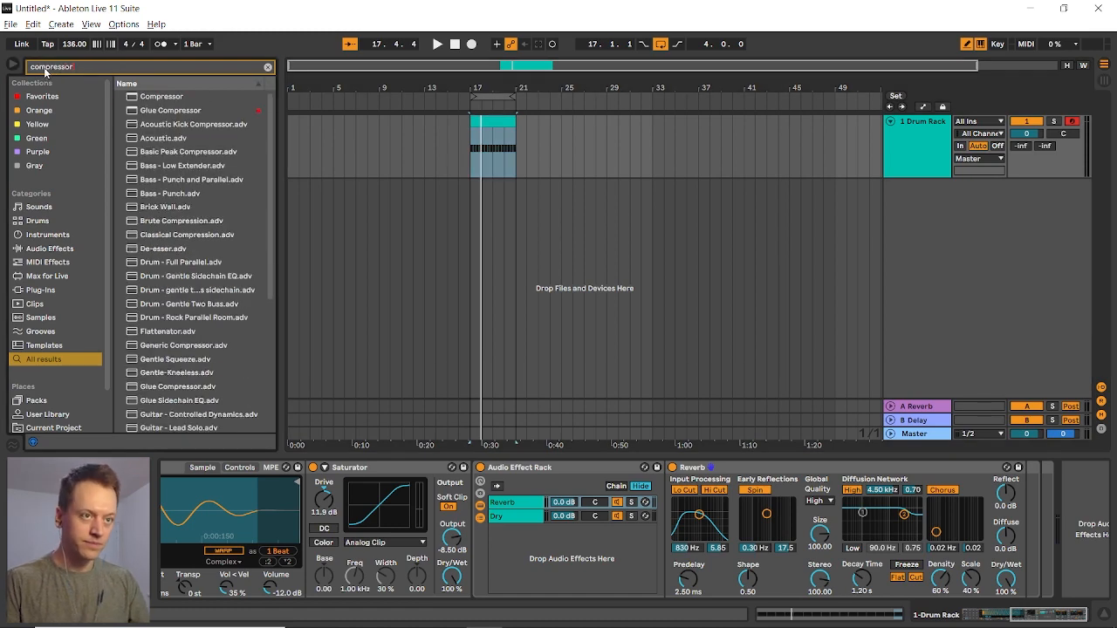
key(Down)
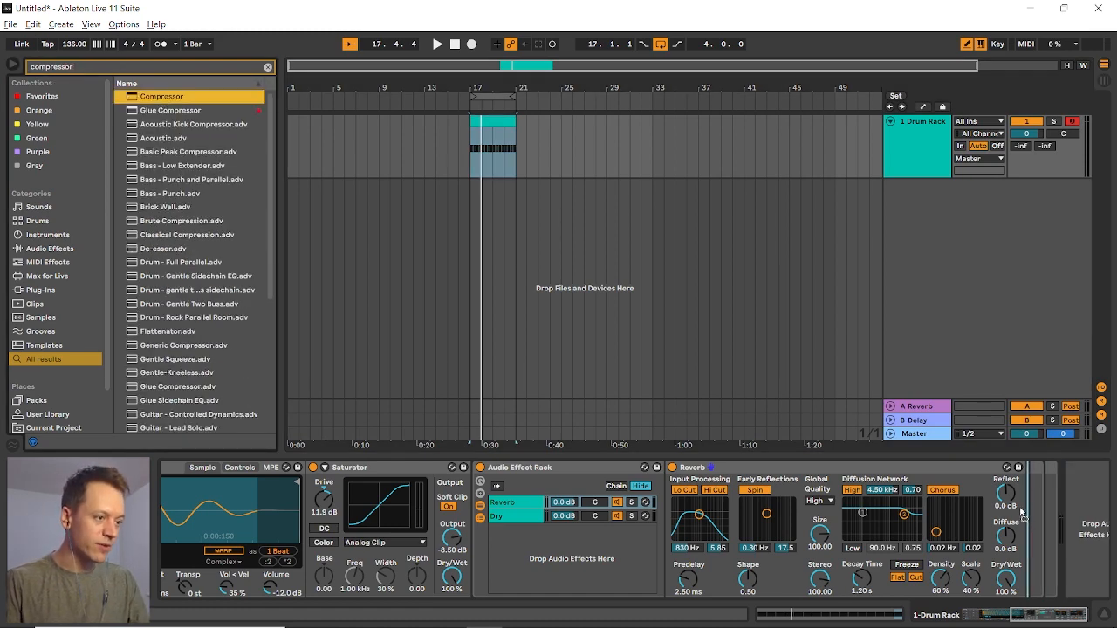
key(Return)
Enable the Compressor's sidechain with 1-Drum Rack as its source, tapped from Cymatics - Grime Kick 6 | Pre FX
click(856, 467)
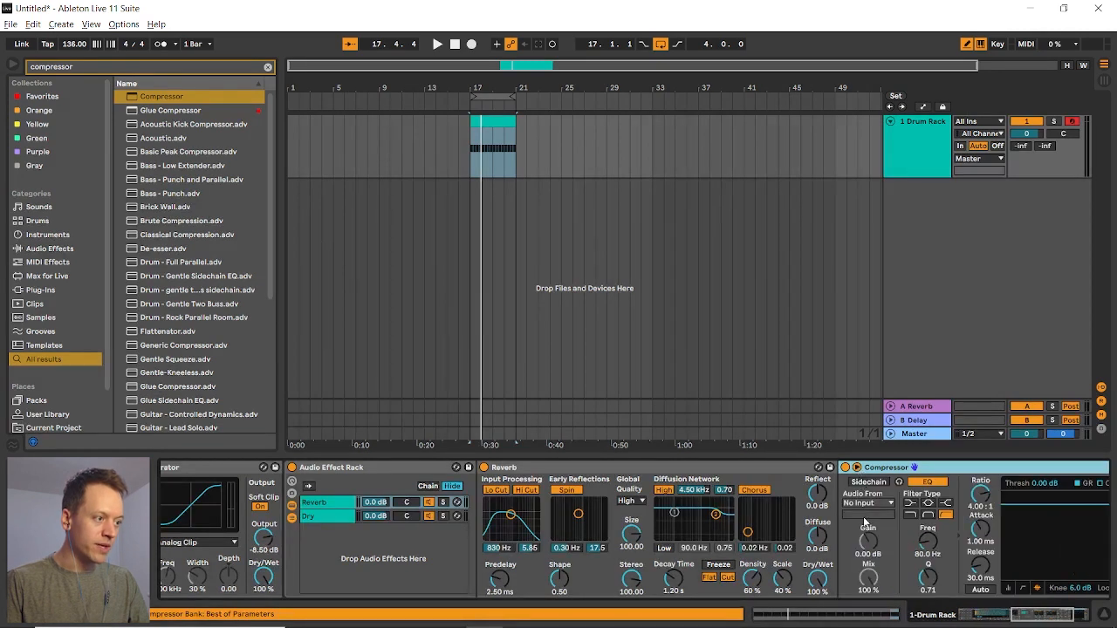
click(853, 486)
click(870, 504)
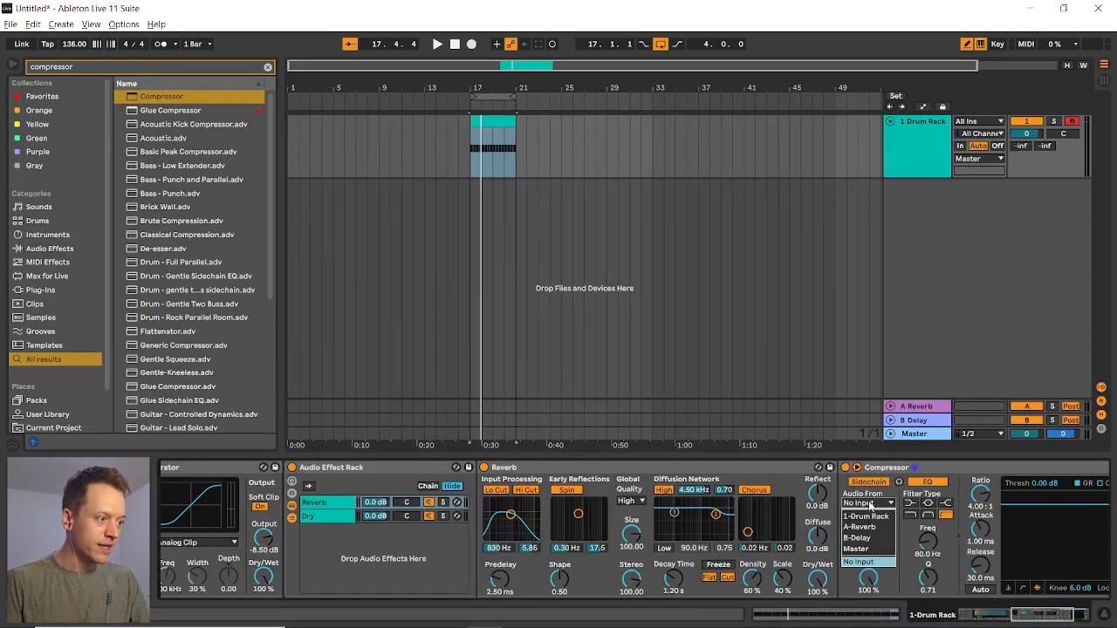
click(866, 518)
click(866, 517)
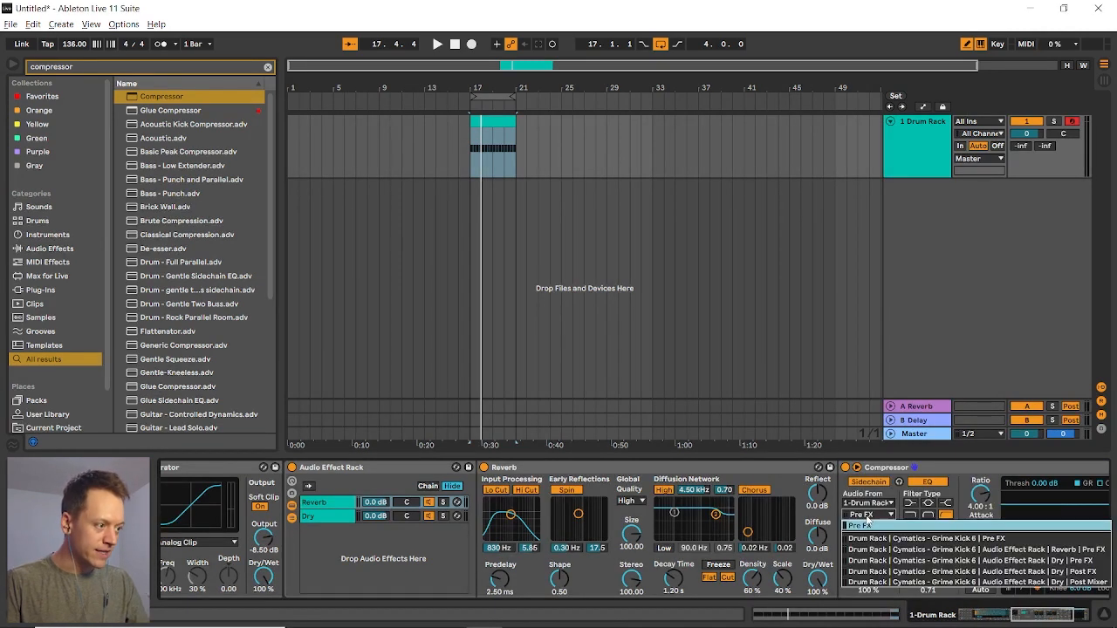
click(936, 538)
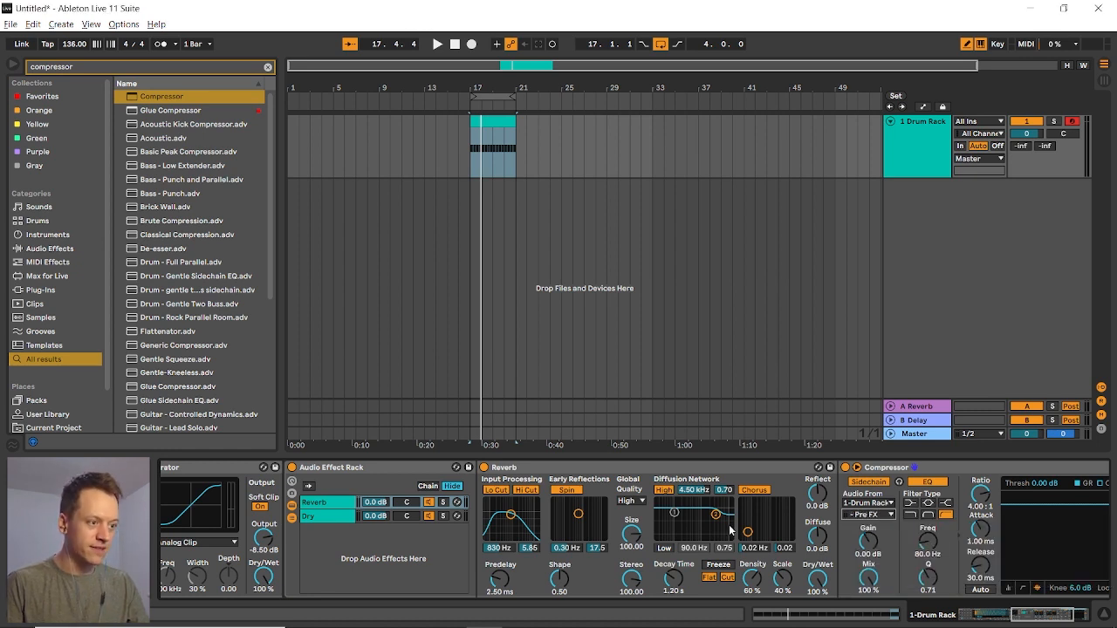
Collapse the Reverb device and, with the loop playing, set the Compressor's threshold to -41.2 dB and release to 15.5 ms
double_click(652, 469)
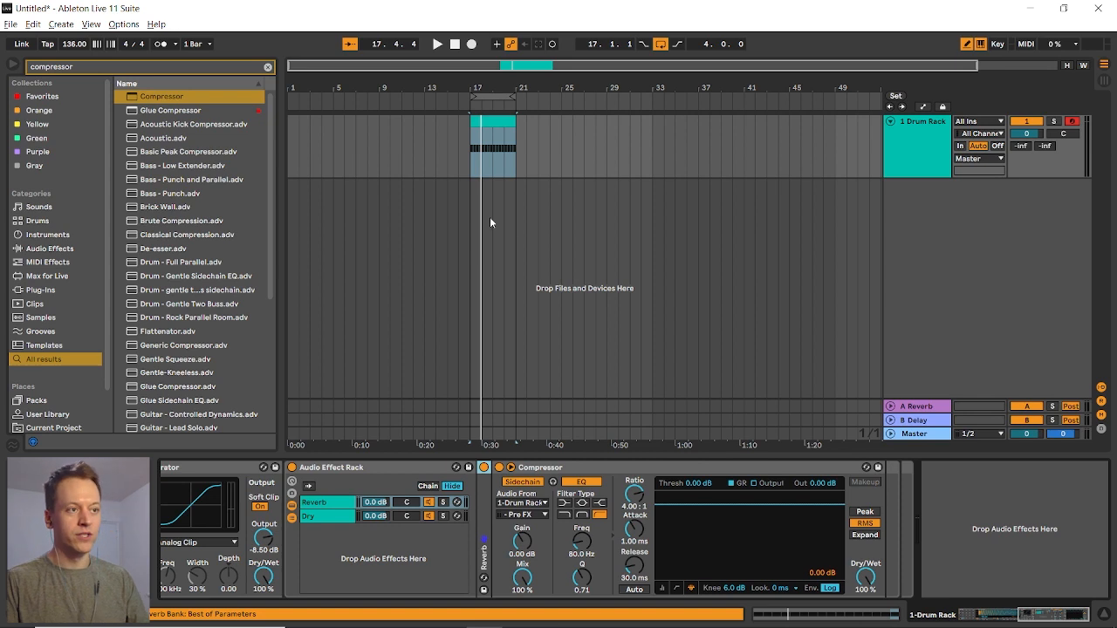
click(468, 163)
key(space)
drag(690, 483, 696, 500)
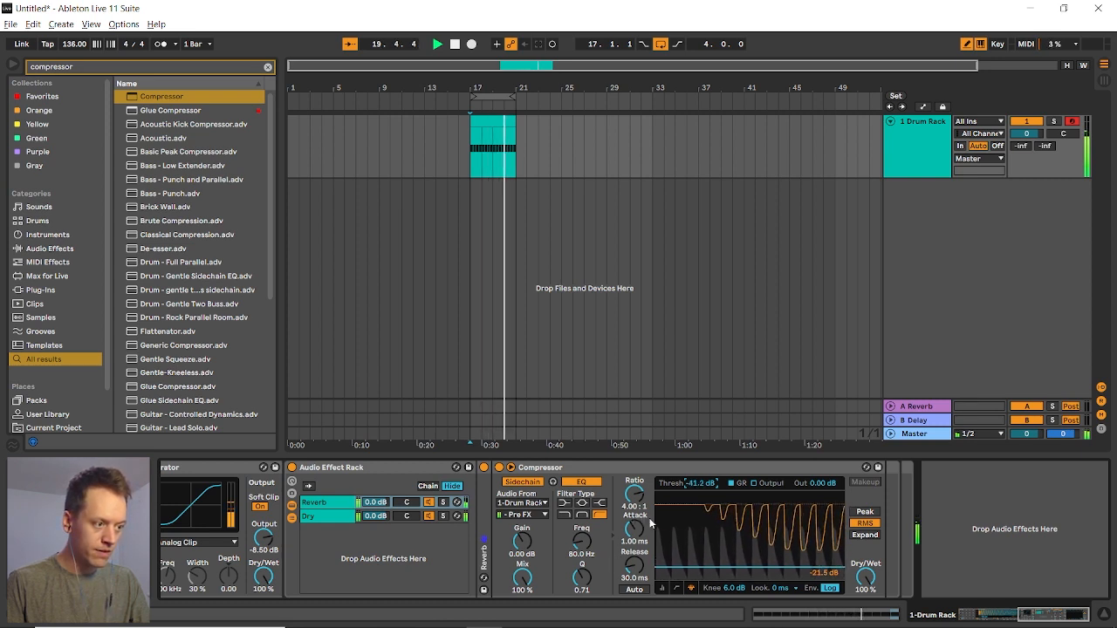
drag(637, 567, 636, 579)
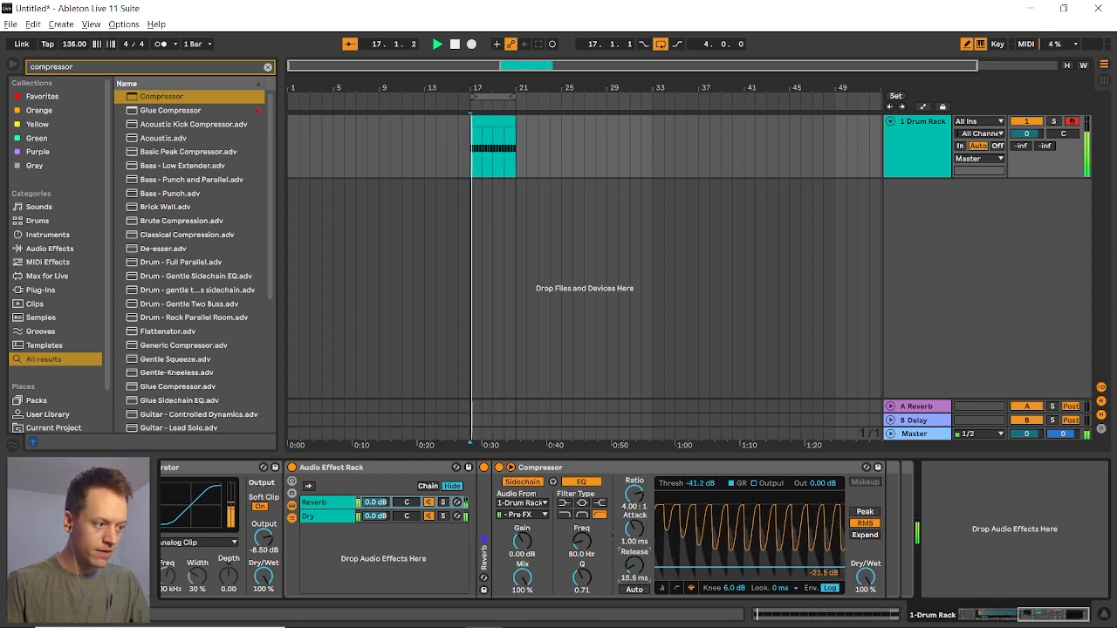
Stop playback, expand the Reverb device, and set its input filter to 664 Hz and 2.80, decay time to 4.55 s and size to 225.46
key(space)
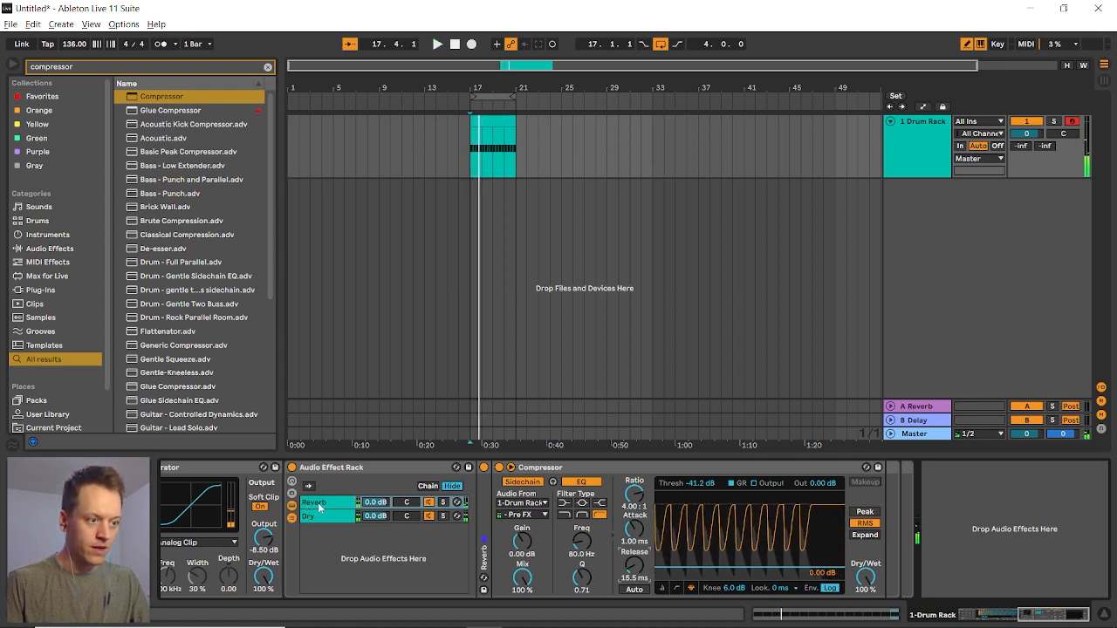
click(319, 507)
click(319, 506)
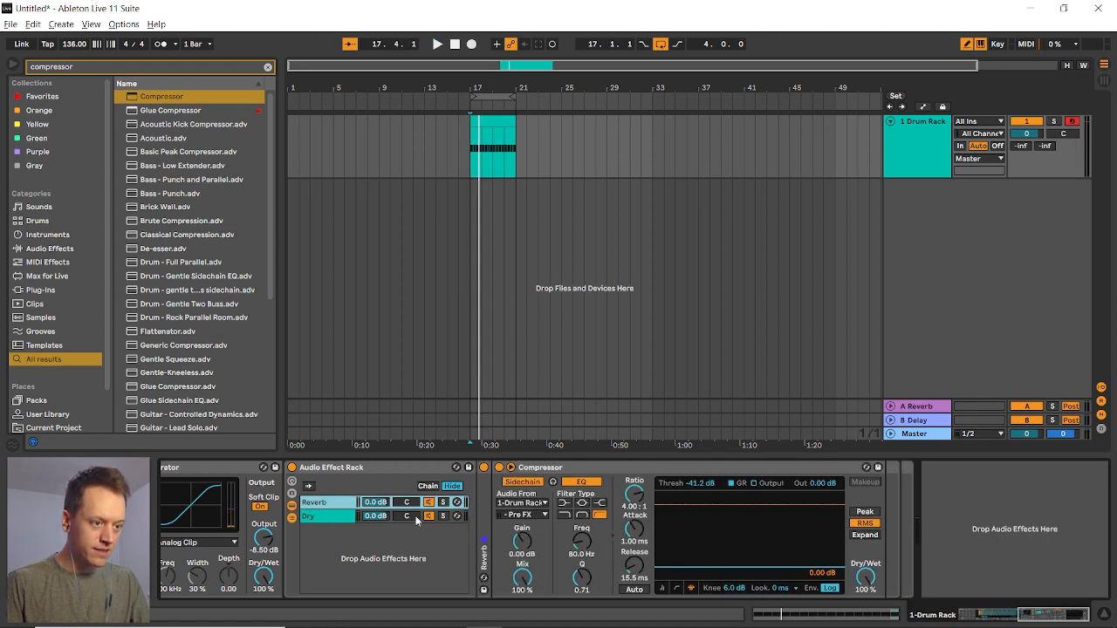
double_click(486, 522)
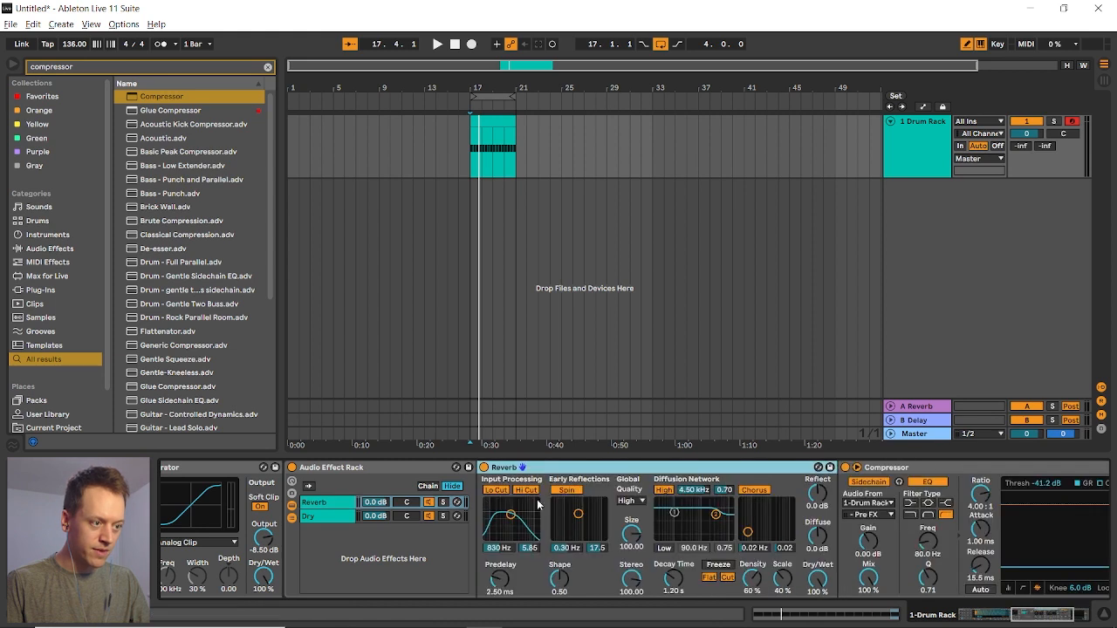
drag(511, 515, 509, 527)
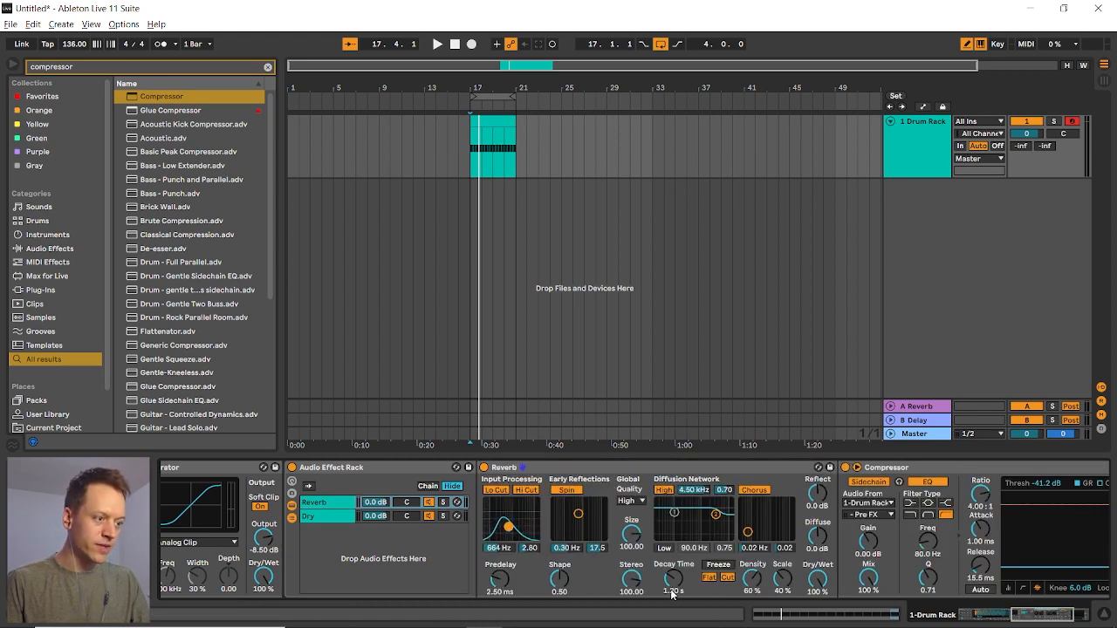
drag(671, 581, 671, 558)
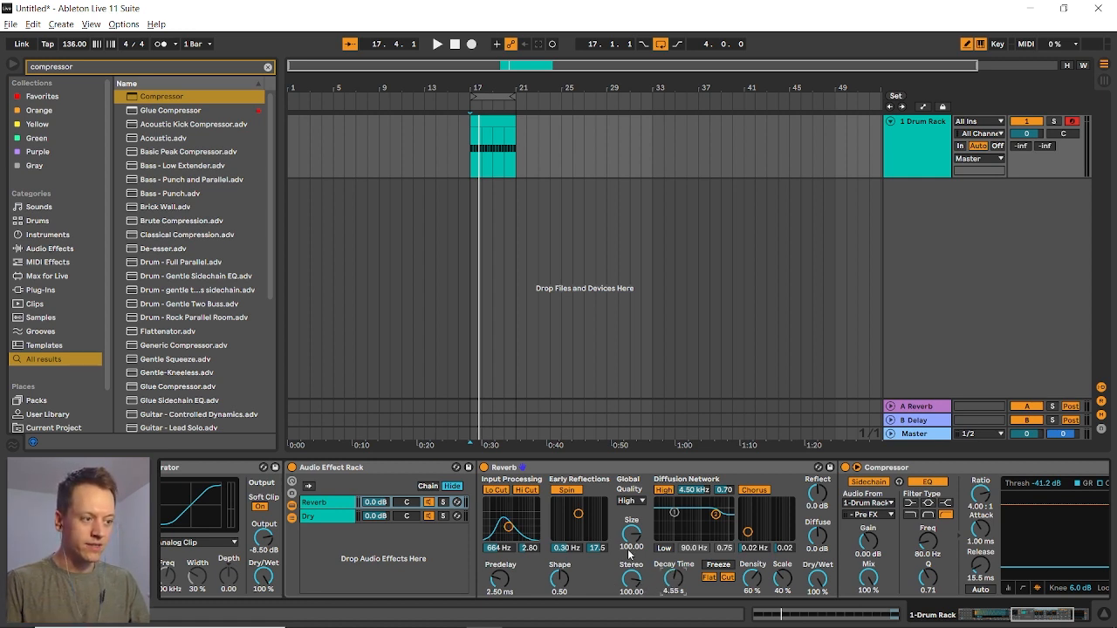
drag(632, 539, 632, 523)
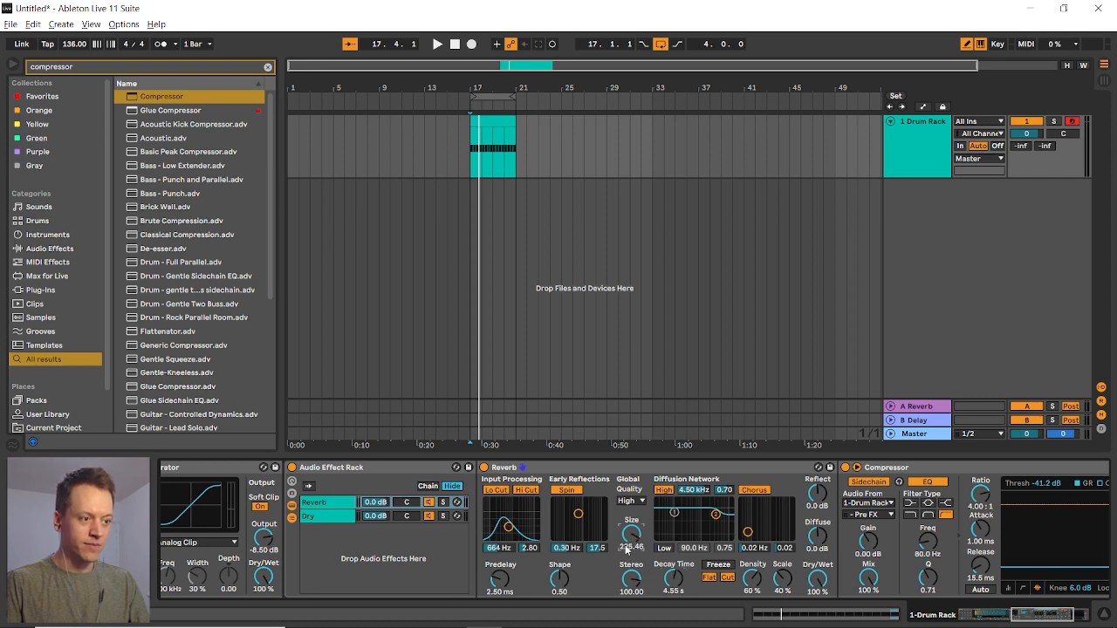
With the loop playing, set the Reverb's input filter to 425 Hz and 2.62 and the Compressor's release to 3.60 ms
click(474, 166)
key(space)
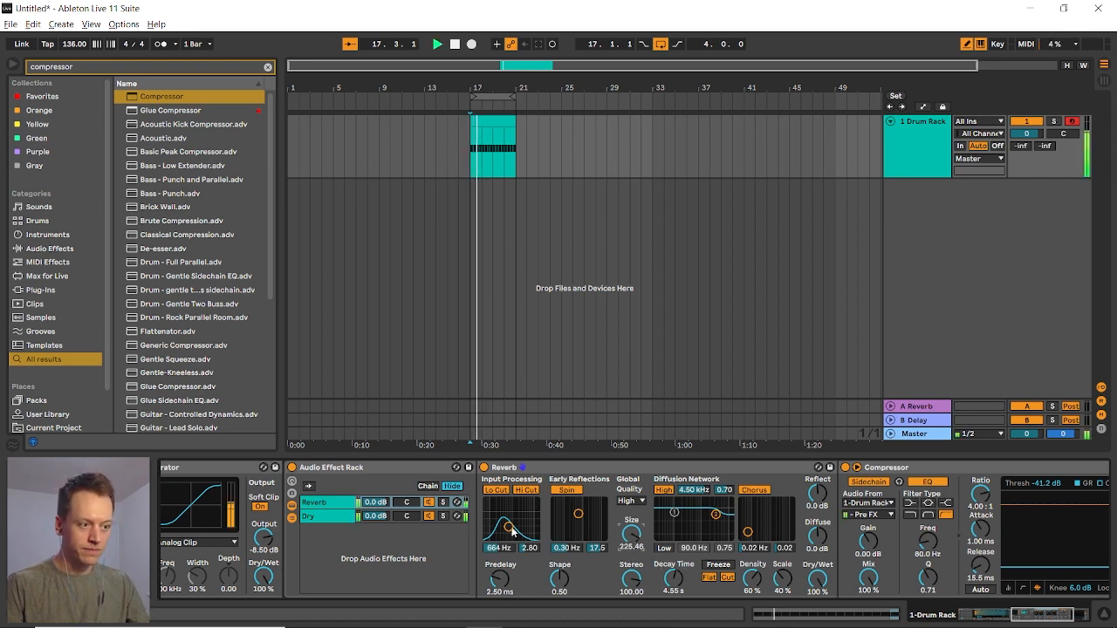
drag(511, 530, 504, 528)
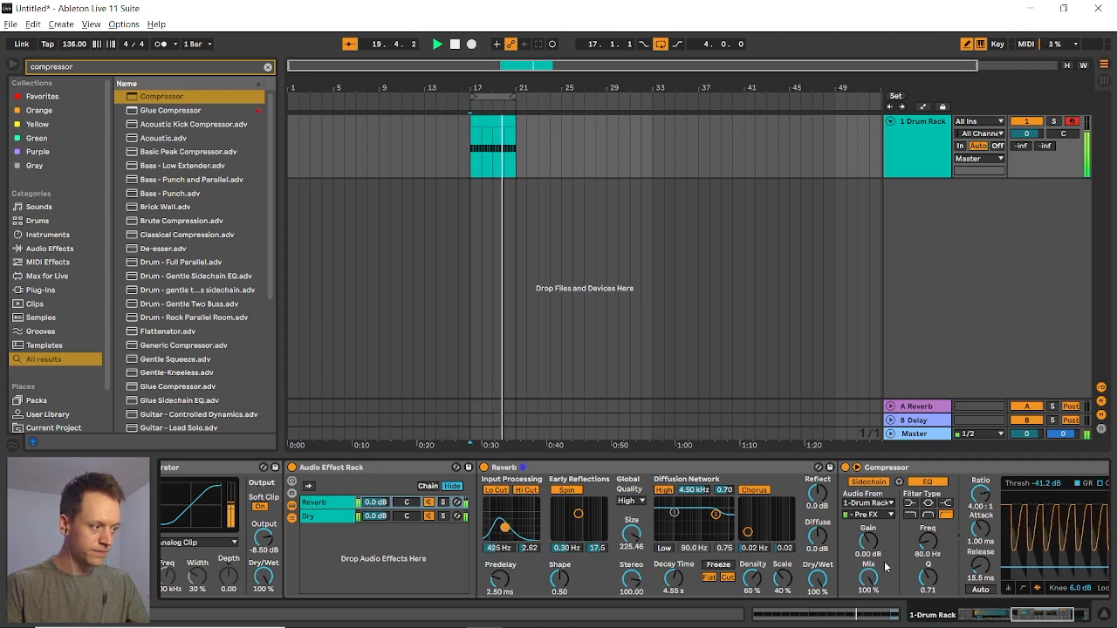
drag(980, 566, 980, 584)
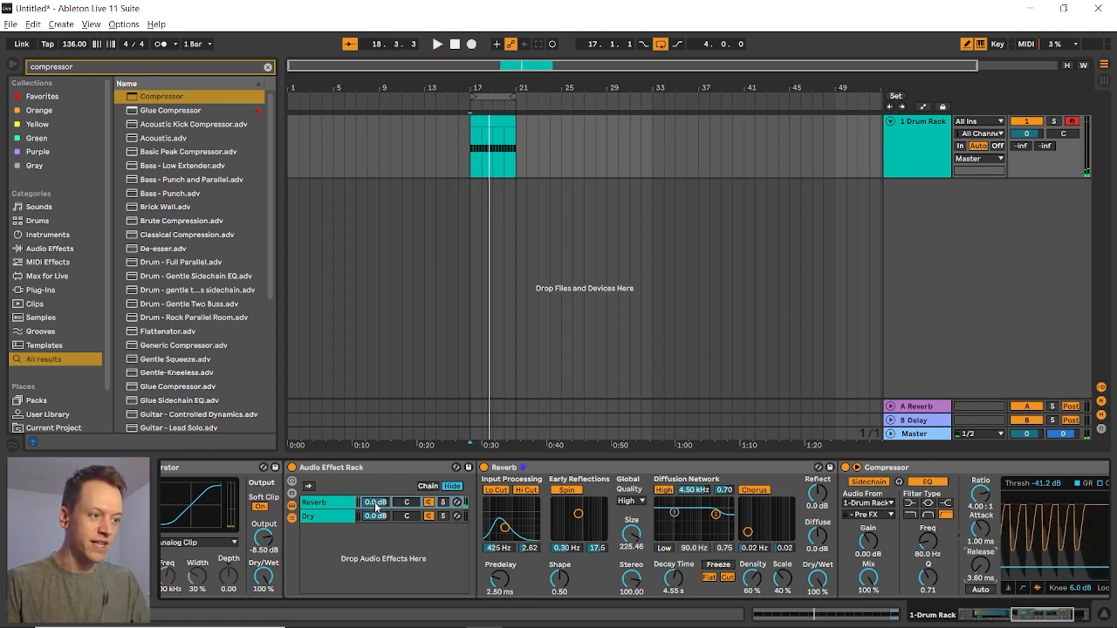
Lower the Reverb chain's volume to -6.8 dB while auditioning the loop
key(space)
drag(377, 504, 377, 520)
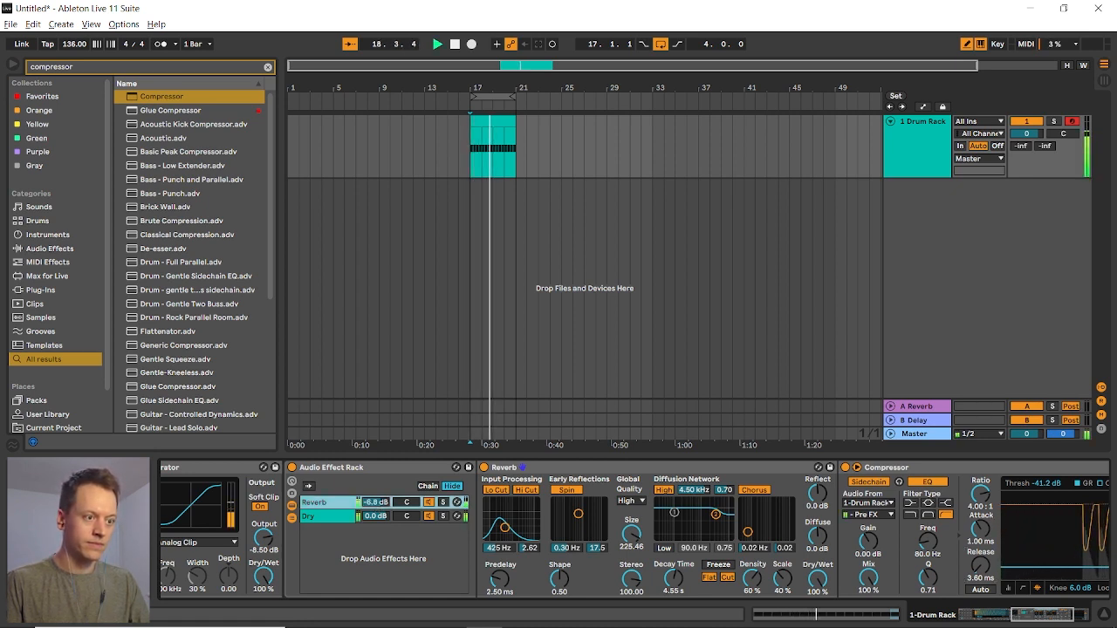
key(space)
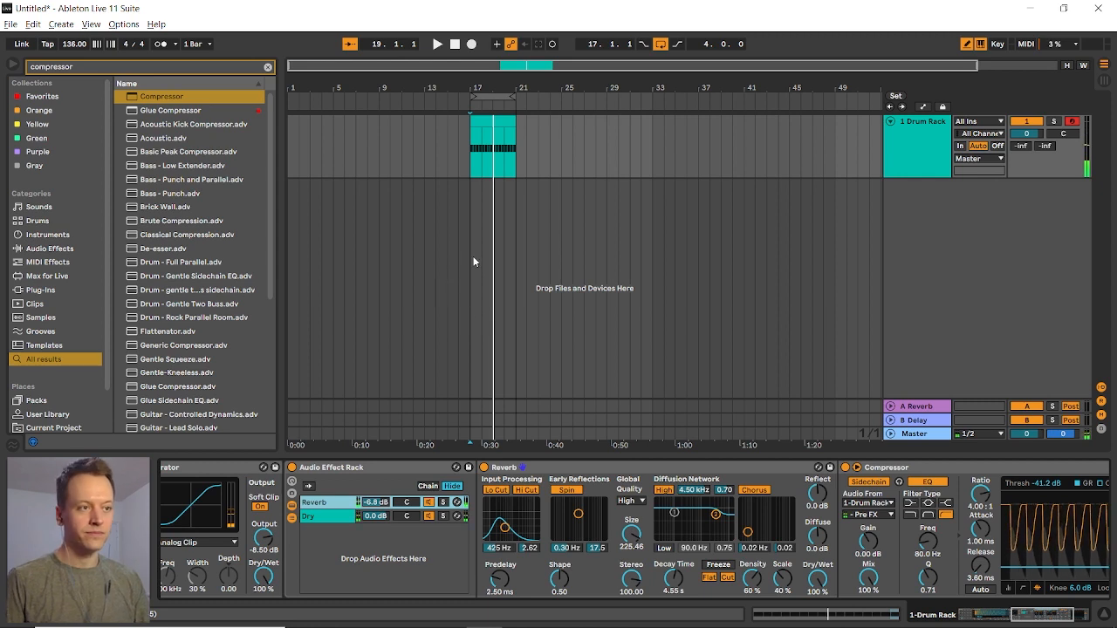
Rename the drum rack track as Drum
scroll(474, 258, down, 1)
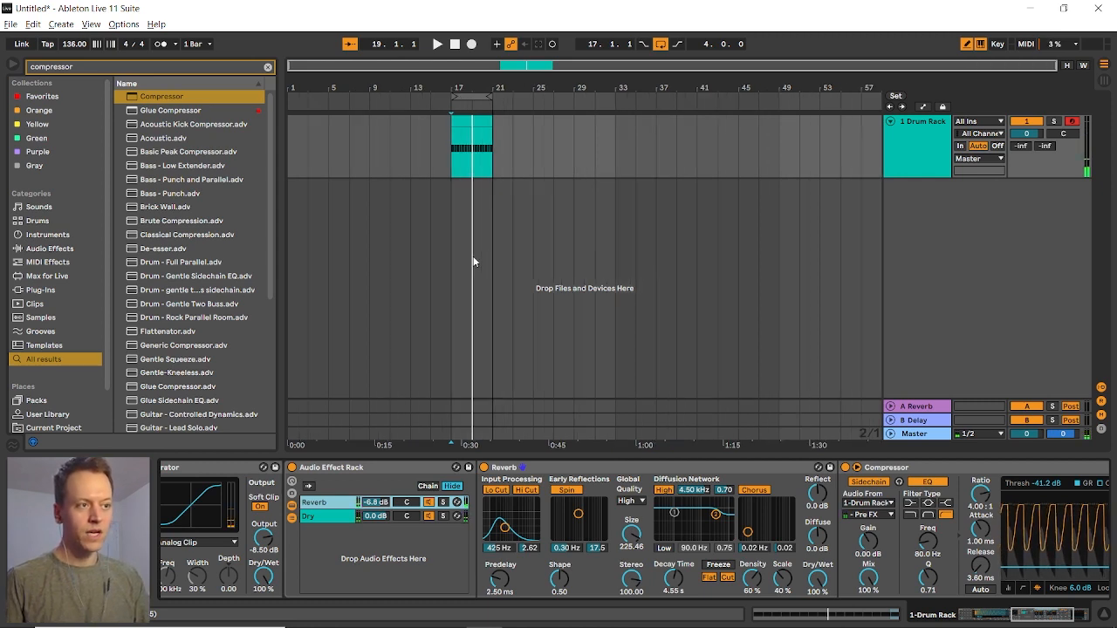
click(903, 165)
key(ctrl+r)
text(Drum)
key(Return)
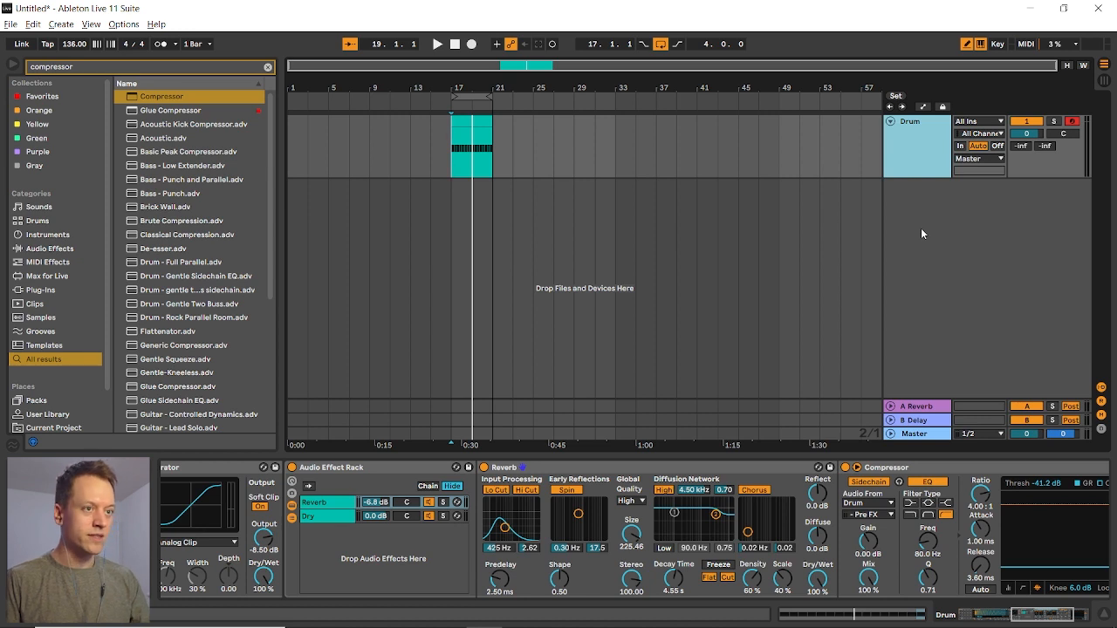
Search the browser for "vital" and load the Vital synth on a new MIDI track
click(267, 68)
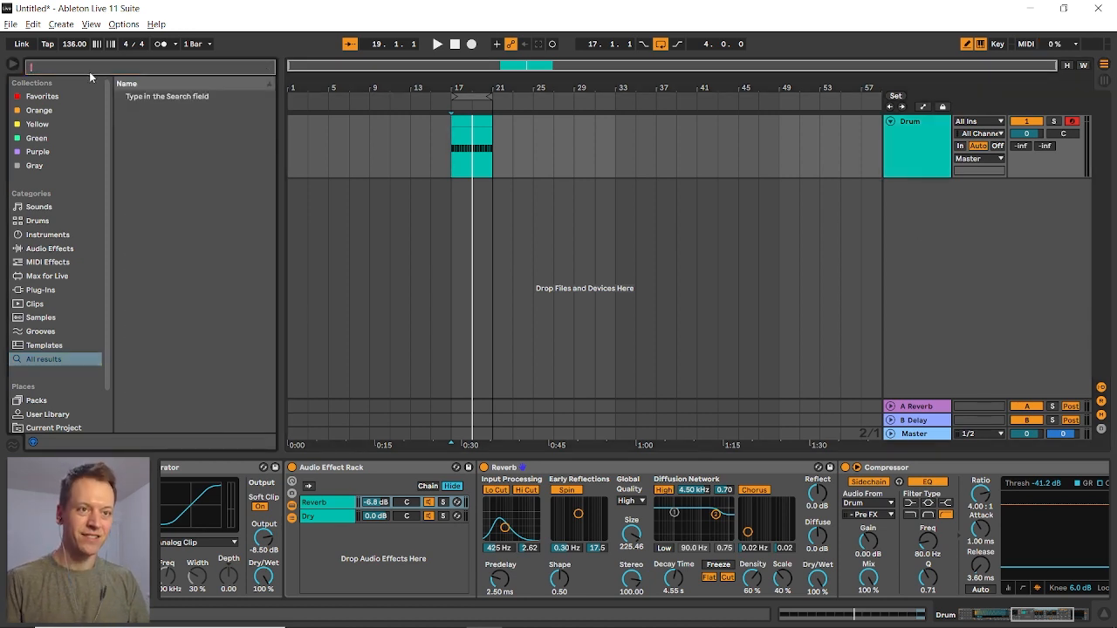
text(vital)
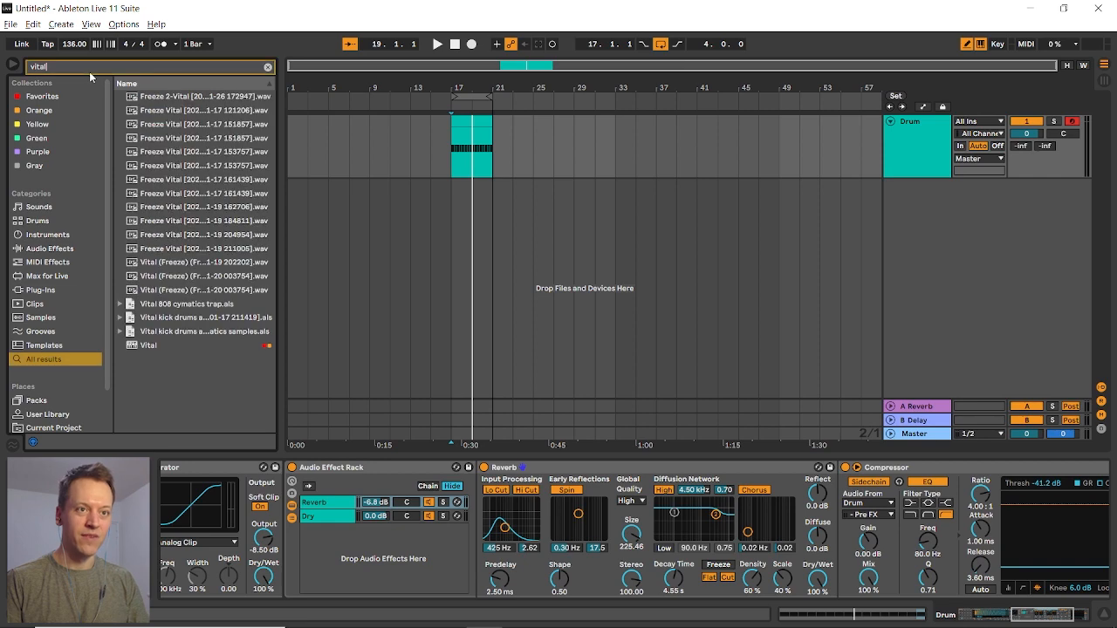
click(145, 346)
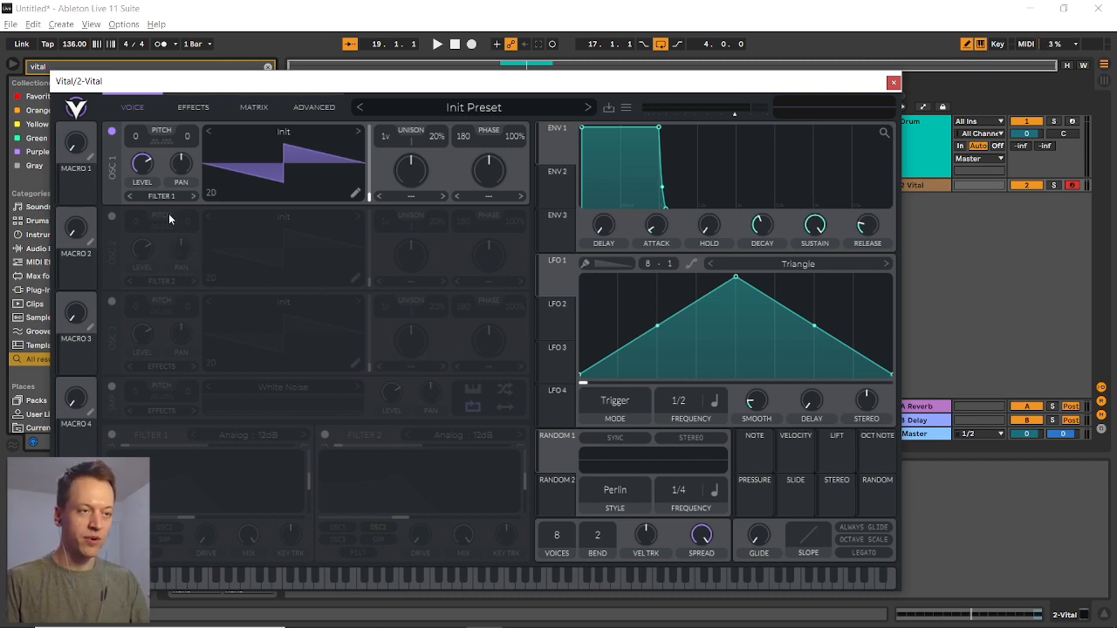
Load the Basic Shapes wavetable from Favorites into oscillator 1 and move its wave frame to about 43.47
click(286, 133)
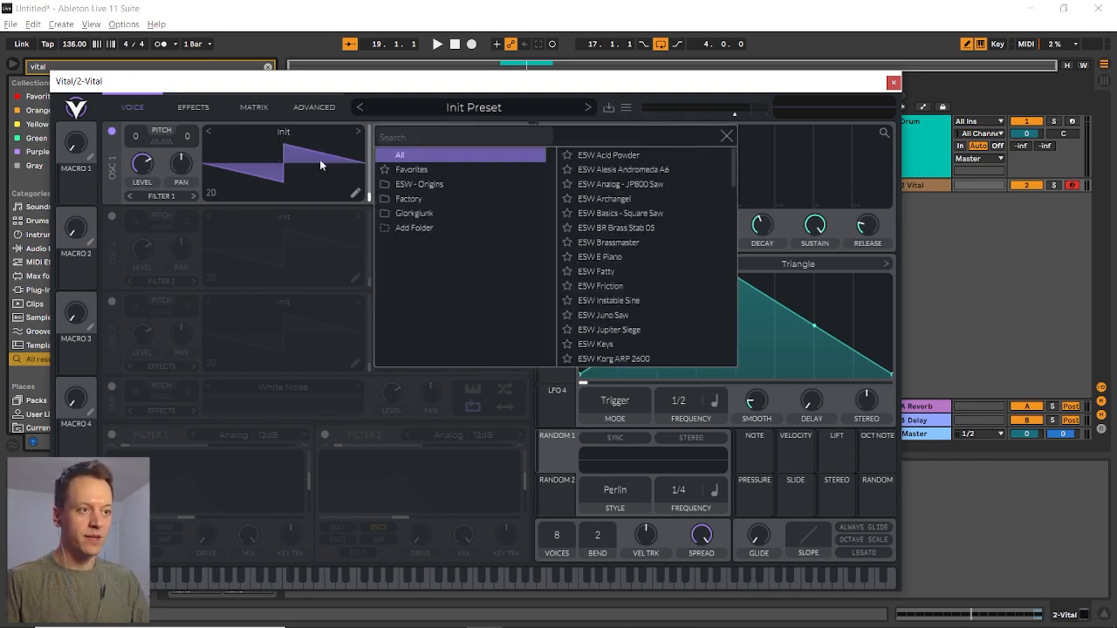
click(405, 169)
double_click(594, 154)
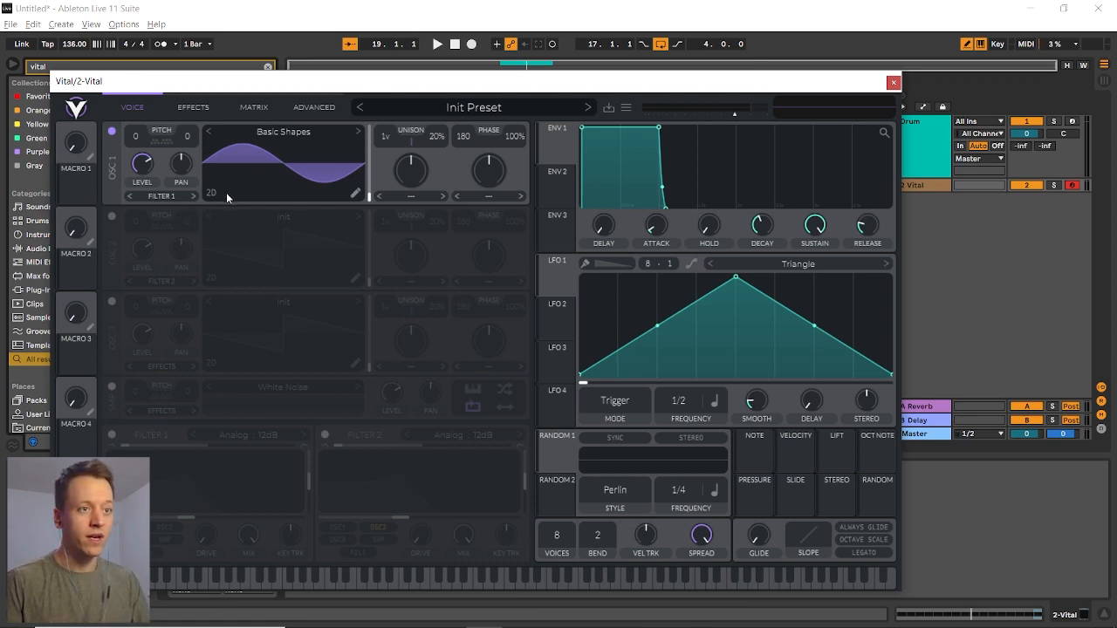
drag(278, 170, 279, 157)
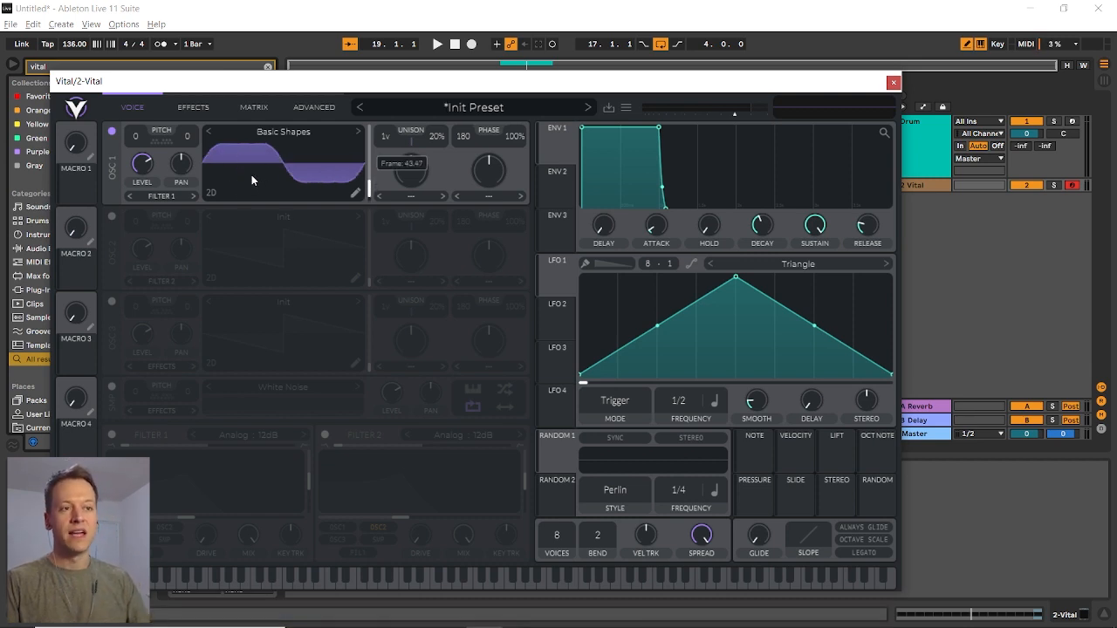
Examine the second keyframe in oscillator 1's wavetable editor, and set the wave frame to about 53.13 before closing the Vital window
click(354, 192)
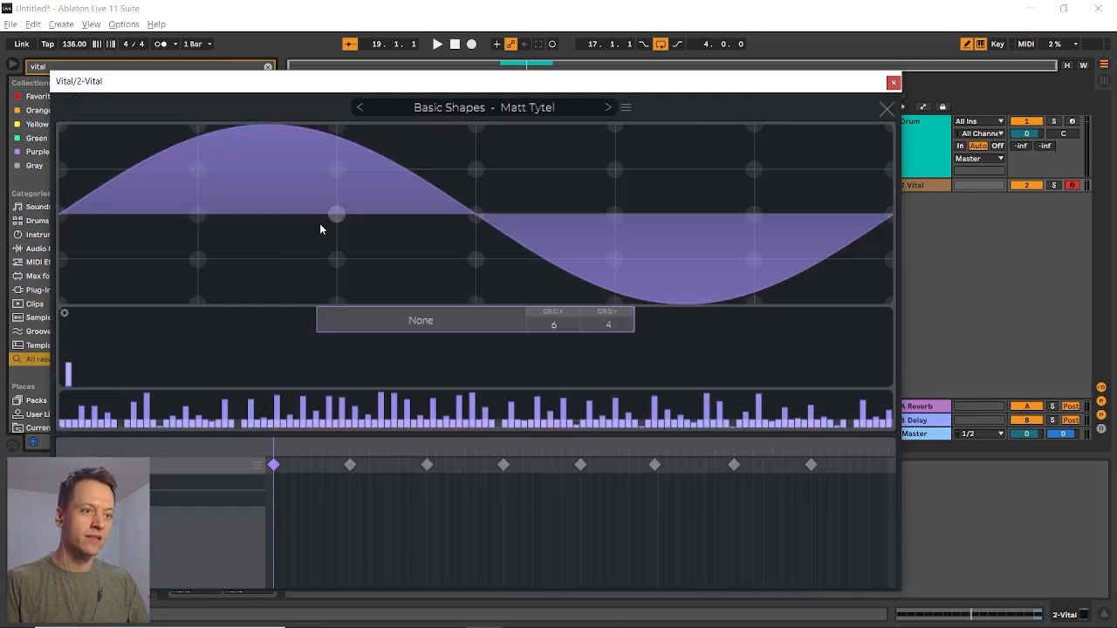
click(351, 465)
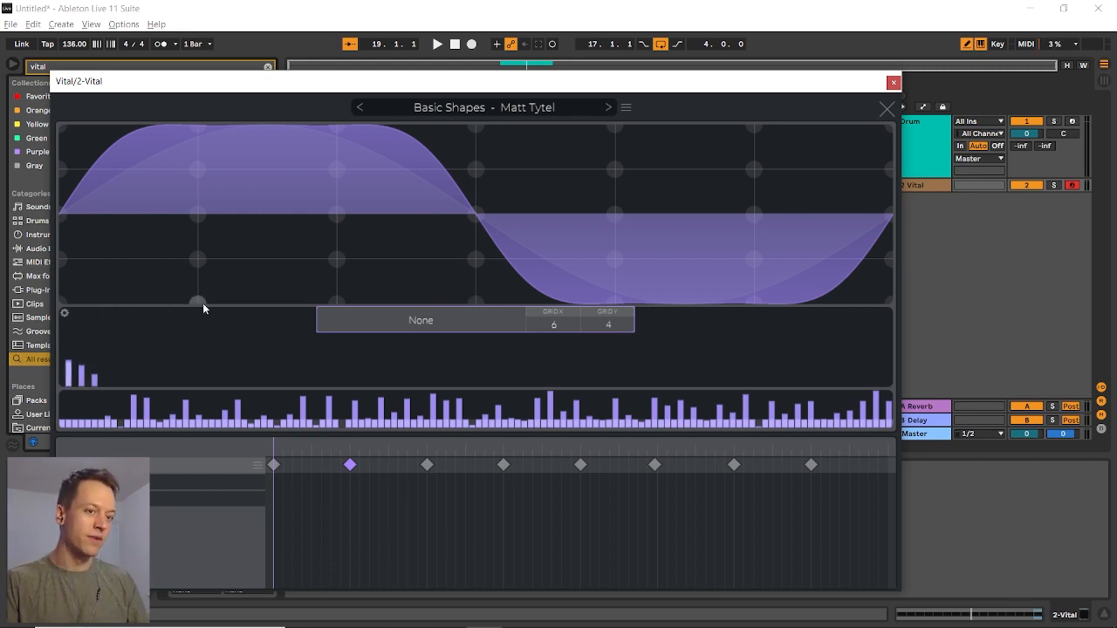
click(885, 111)
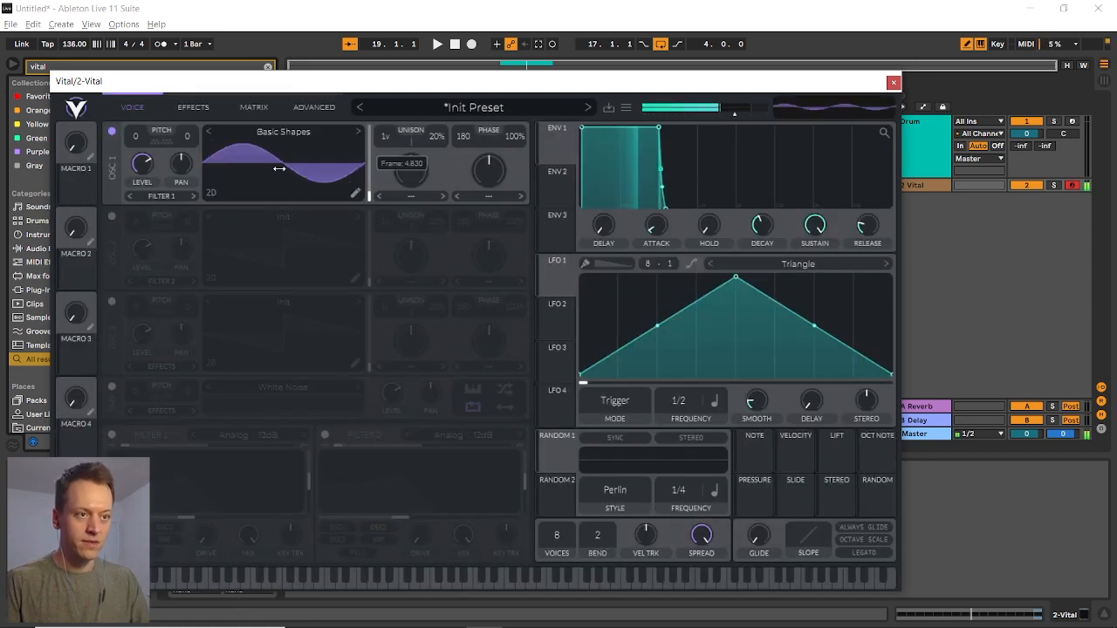
drag(273, 171, 279, 155)
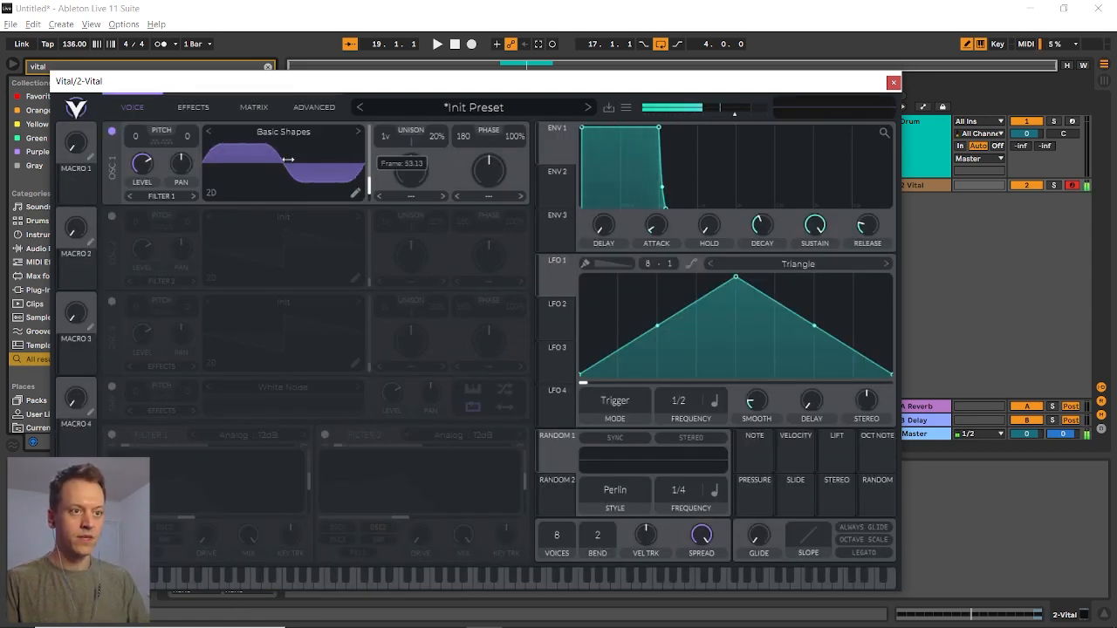
click(892, 82)
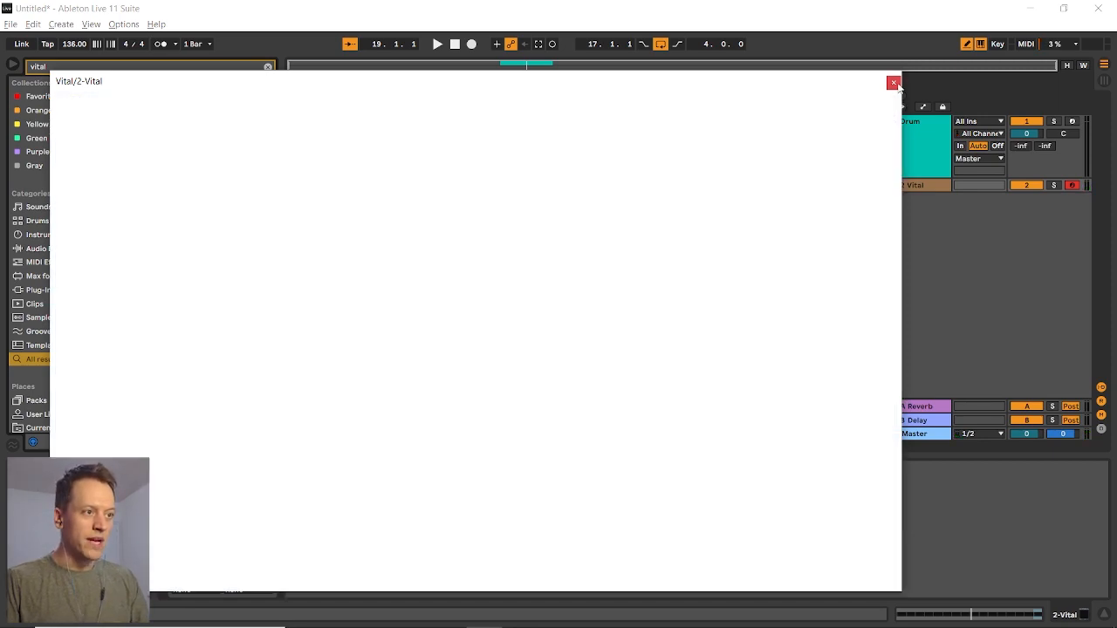
Create a four-bar MIDI clip on the Vital track beneath the drum clip and enlarge its note editor
drag(448, 185, 492, 181)
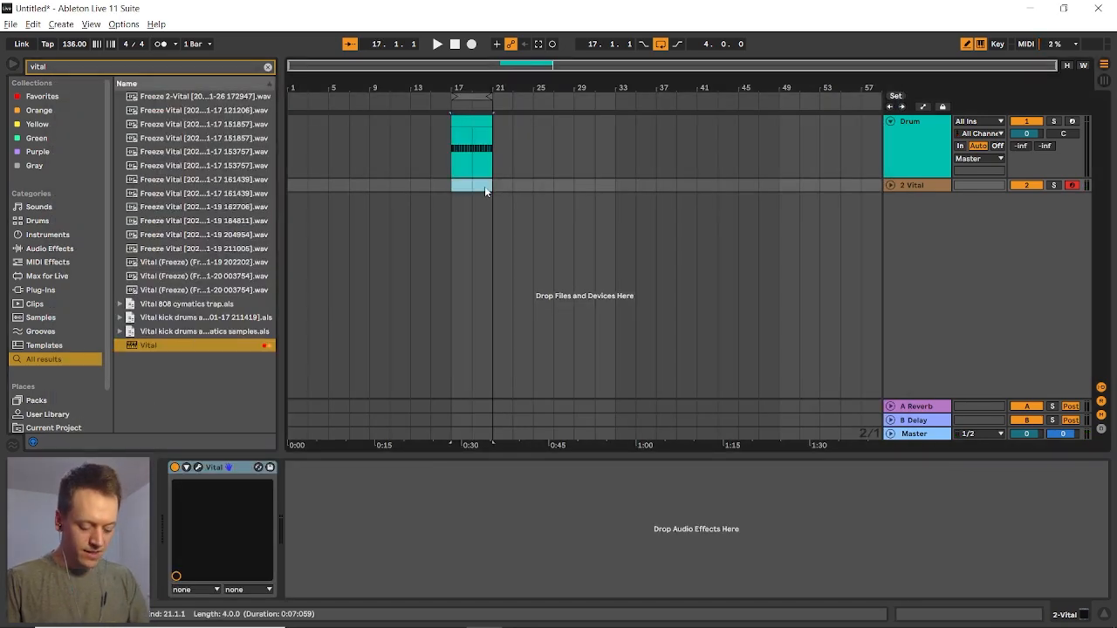
key(ctrl+shift+m)
drag(491, 454, 490, 199)
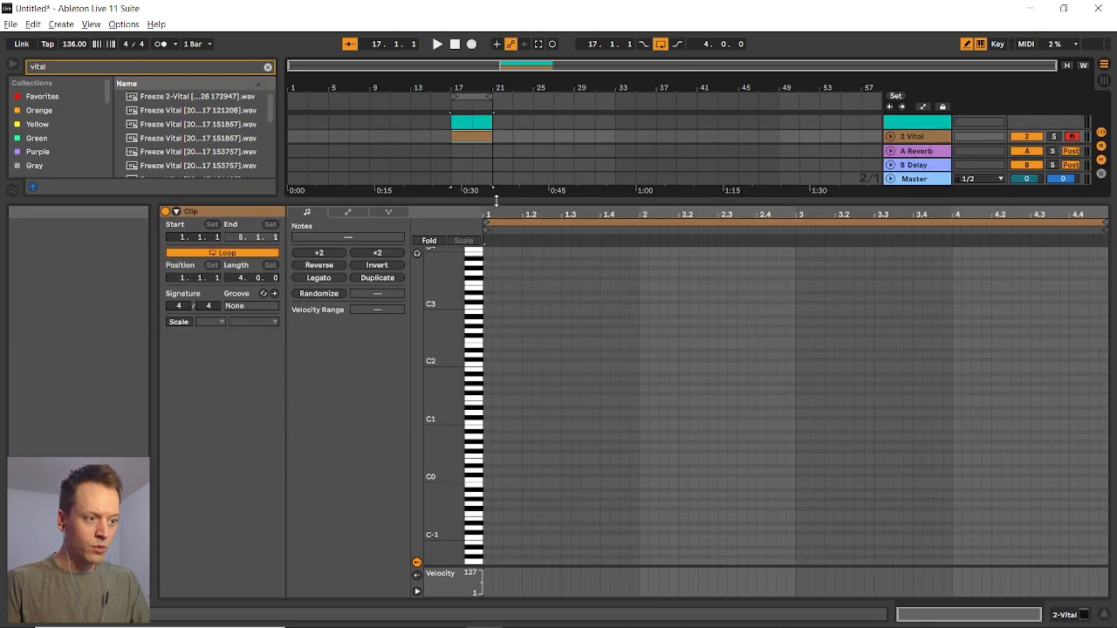
Draw a one-beat F0 pattern of one eighth note followed by two sixteenth notes at the start of the Vital clip
click(491, 451)
mouse_move(491, 456)
mouse_down()
mouse_move(503, 455)
mouse_move(479, 411)
mouse_up()
click(507, 455)
click(516, 454)
key(b)
Duplicate the one-beat F0 pattern until it fills all four bars of the Vital clip, and audition the loop
key(ctrl+d)
key(ctrl+d)
key(ctrl+d)
key(ctrl+d)
key(ctrl+d)
key(ctrl+d)
key(ctrl+d)
key(ctrl+d)
key(ctrl+d)
key(ctrl+d)
key(ctrl+d)
key(ctrl+d)
key(ctrl+d)
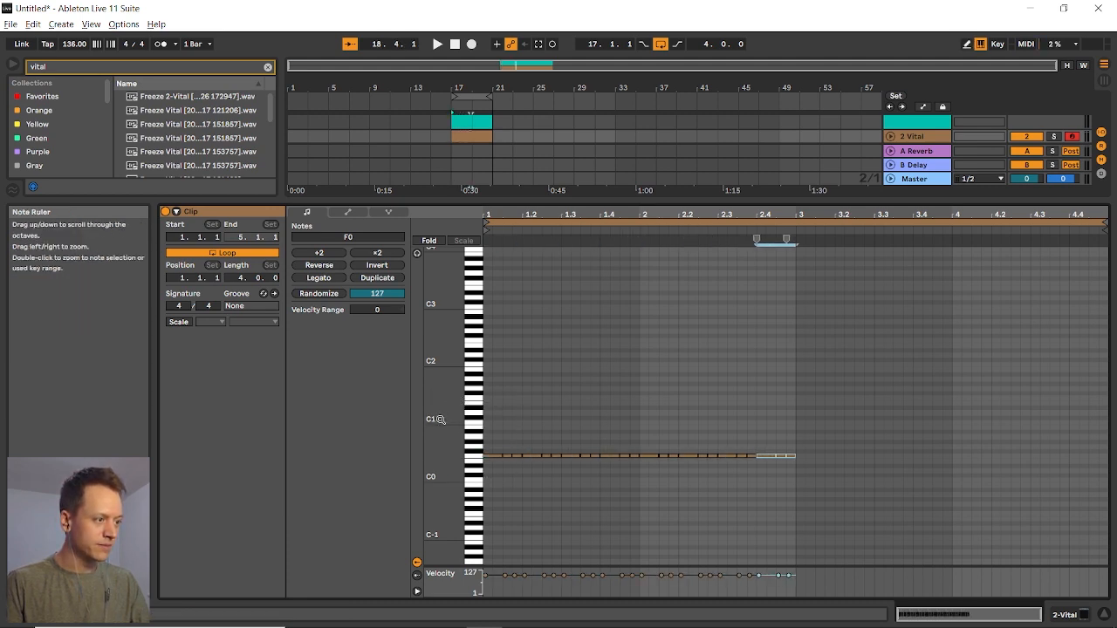
key(ctrl+d)
key(ctrl+d)
key(space)
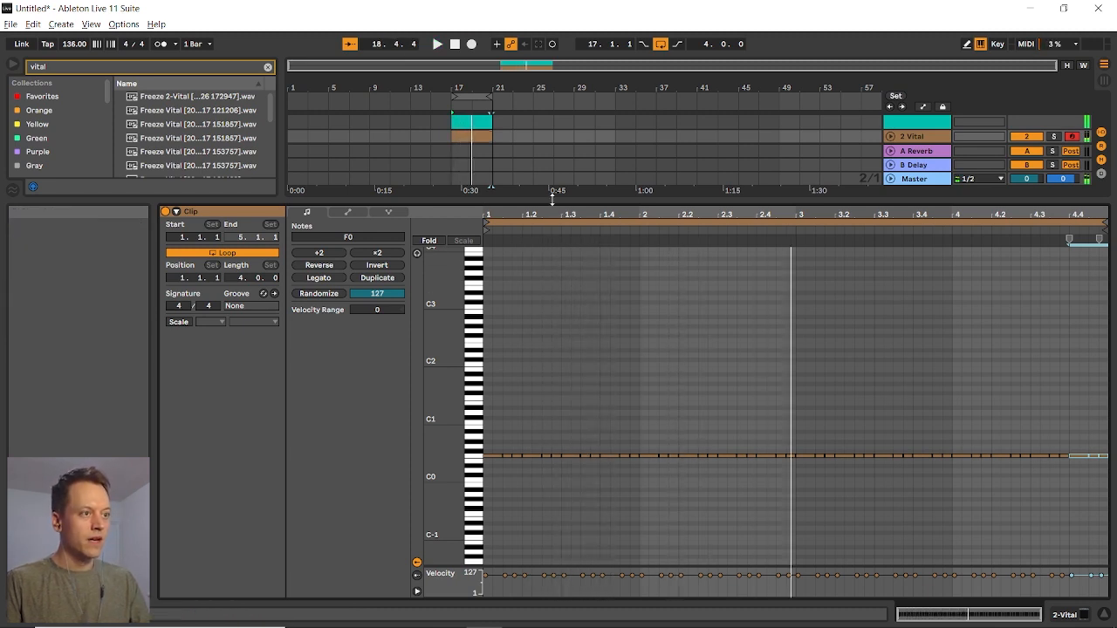
Shrink the note editor, unfold the Vital track and show its device chain
drag(552, 199, 552, 407)
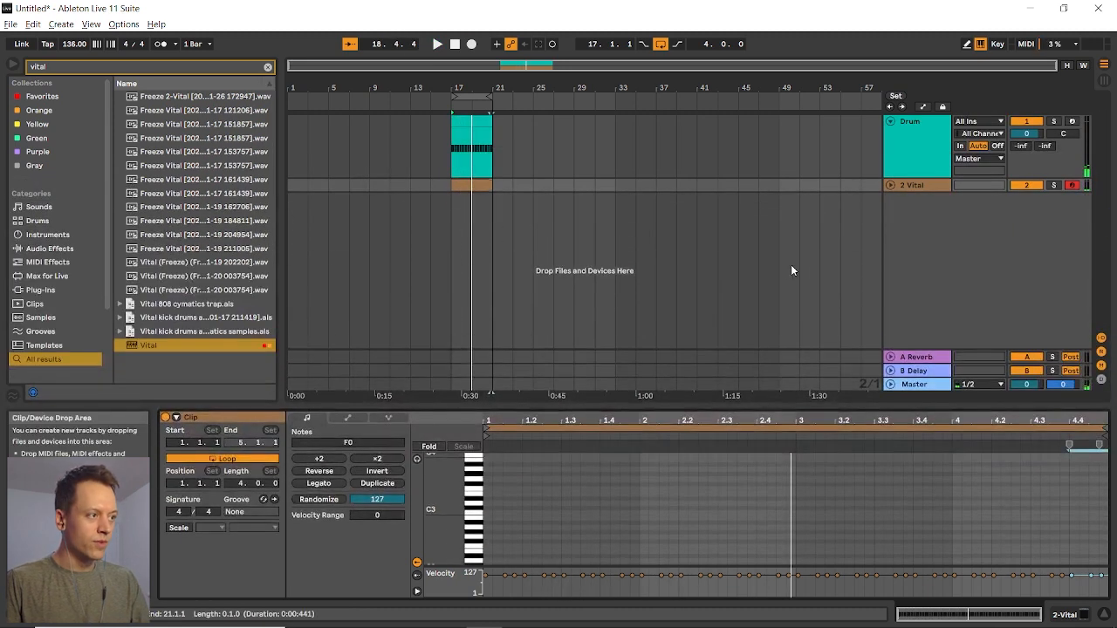
click(892, 184)
click(904, 214)
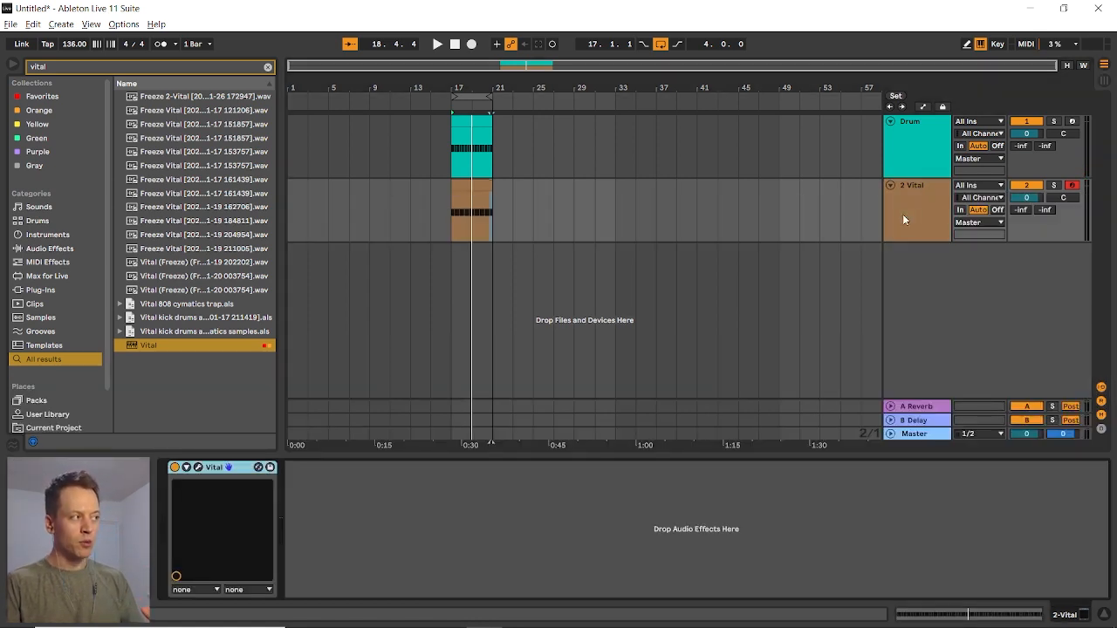
Open Vital and reshape LFO 1 into a short, steeply curved decay from the maximum at its start, with the mode set to Envelope
click(199, 467)
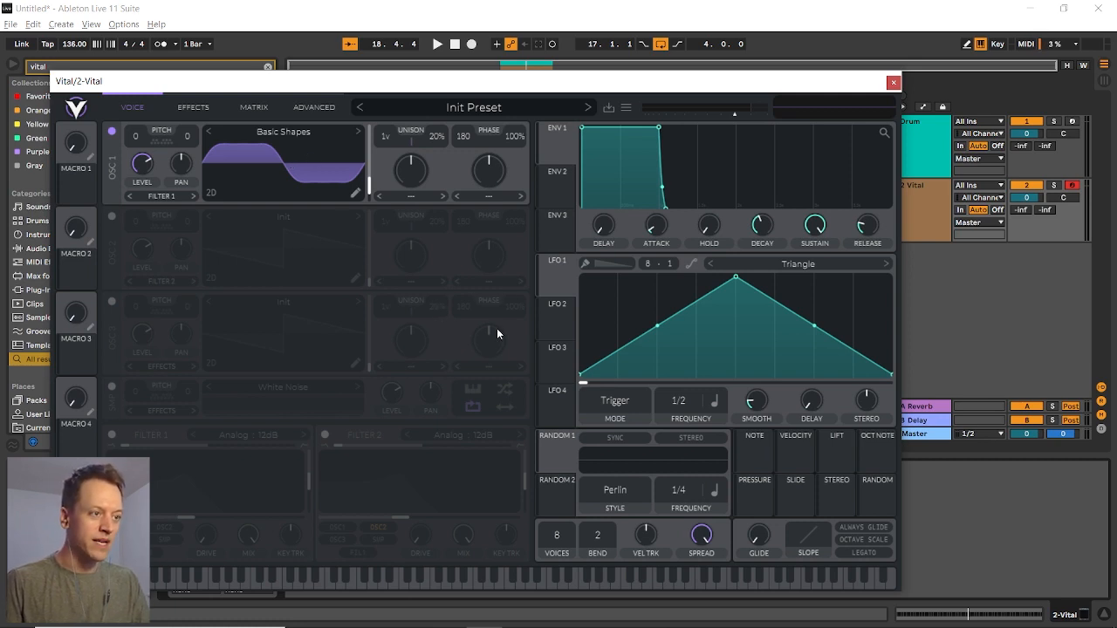
drag(732, 280, 543, 223)
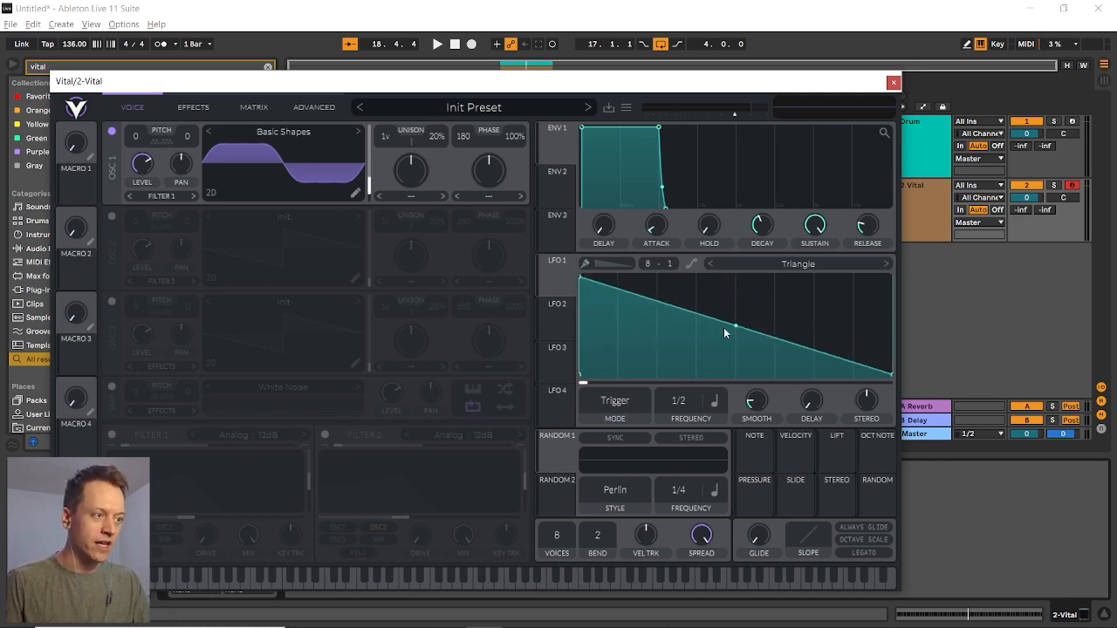
double_click(683, 311)
drag(681, 316, 622, 384)
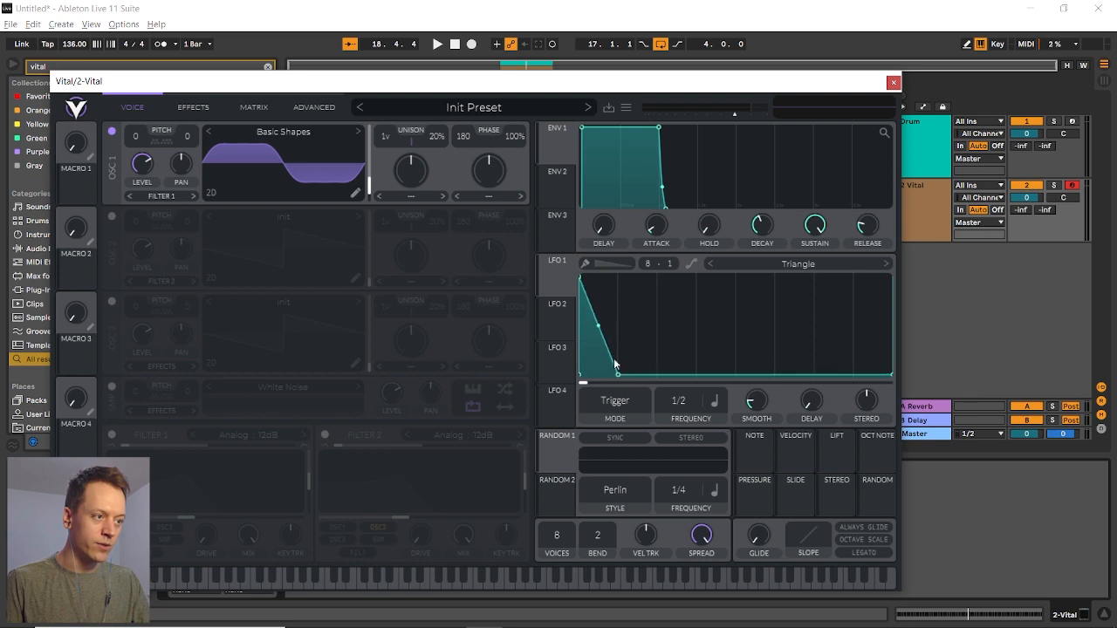
drag(597, 330, 598, 363)
click(615, 401)
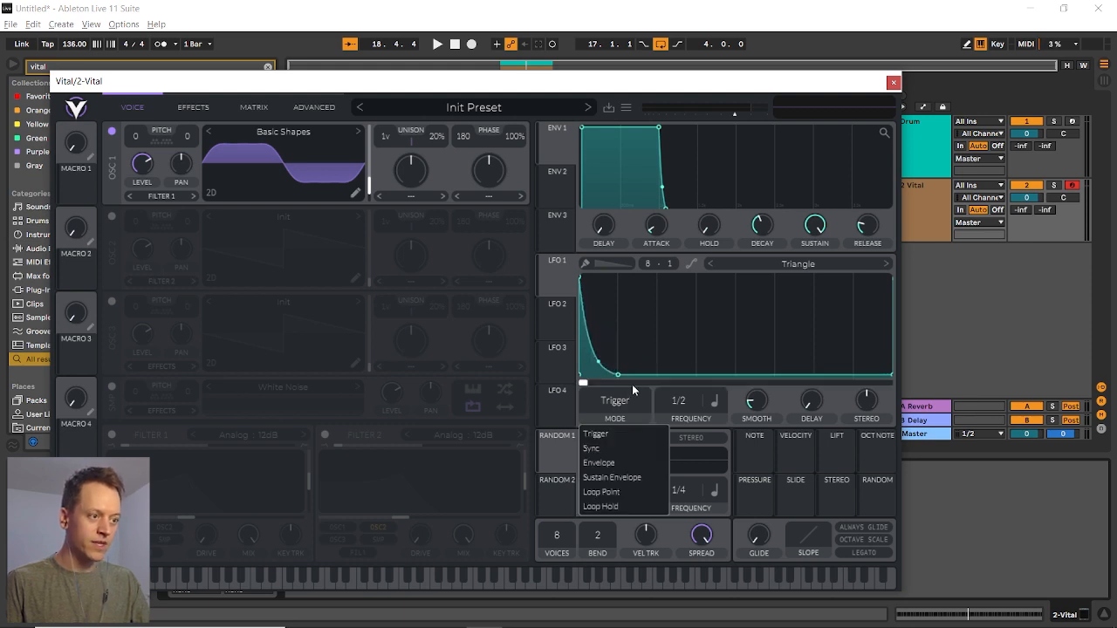
click(627, 462)
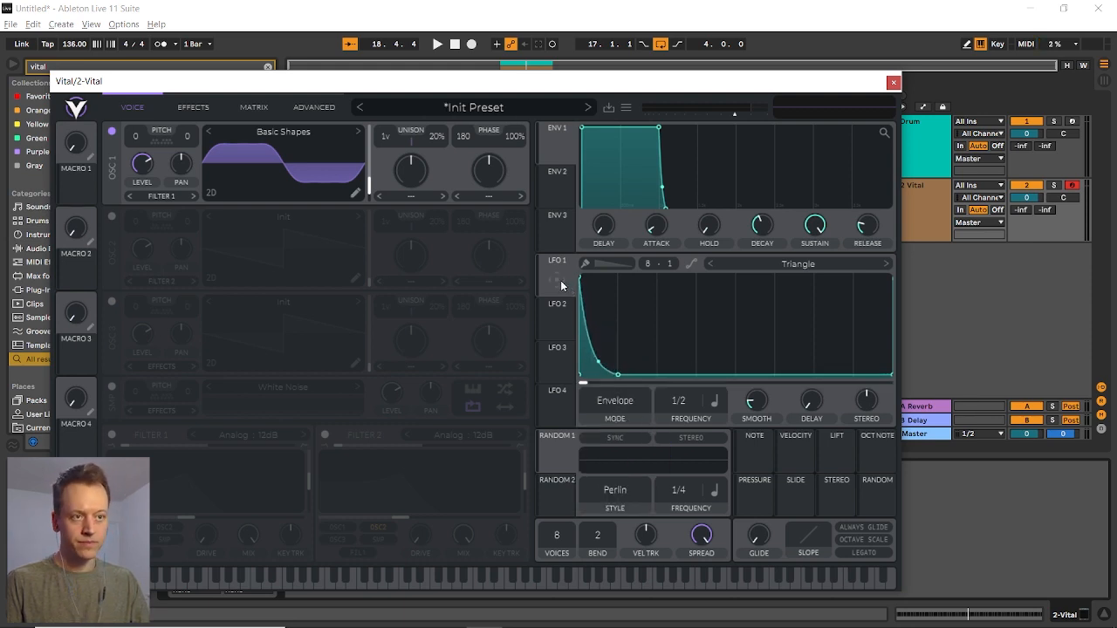
Modulate oscillator 1's transpose with LFO 1 and set the modulation amount to 0.3 in the matrix
drag(561, 285, 135, 139)
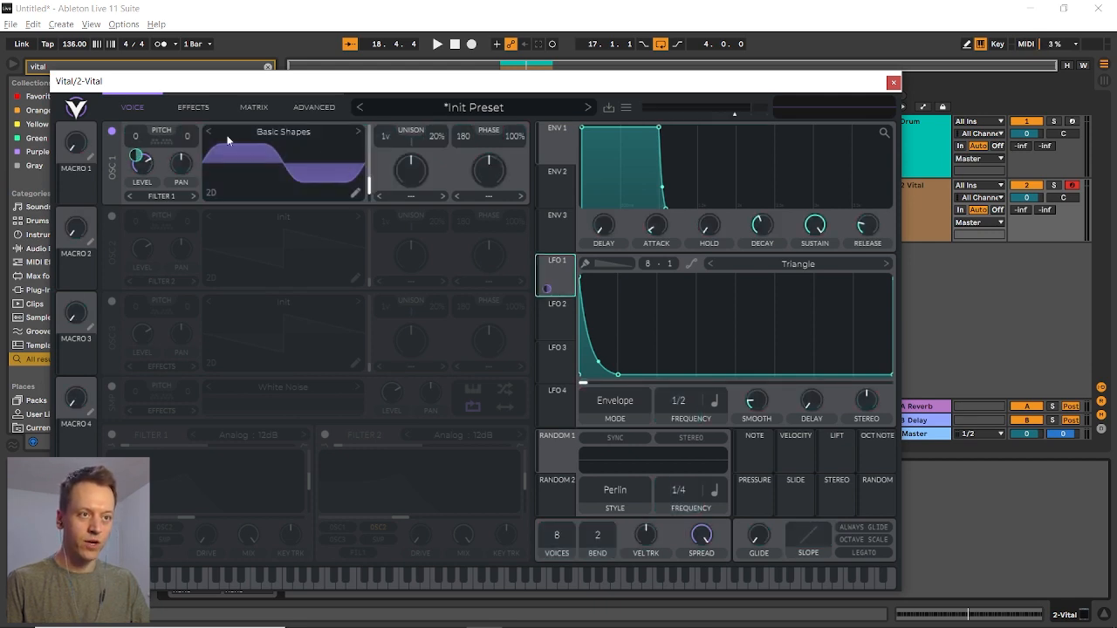
click(253, 107)
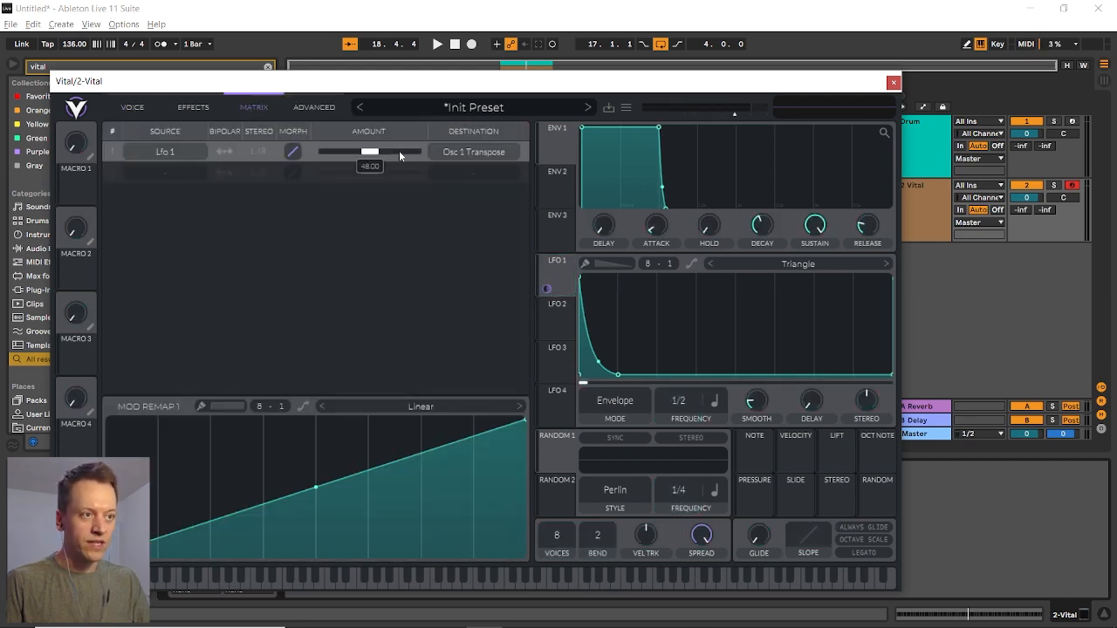
right_click(376, 155)
click(406, 191)
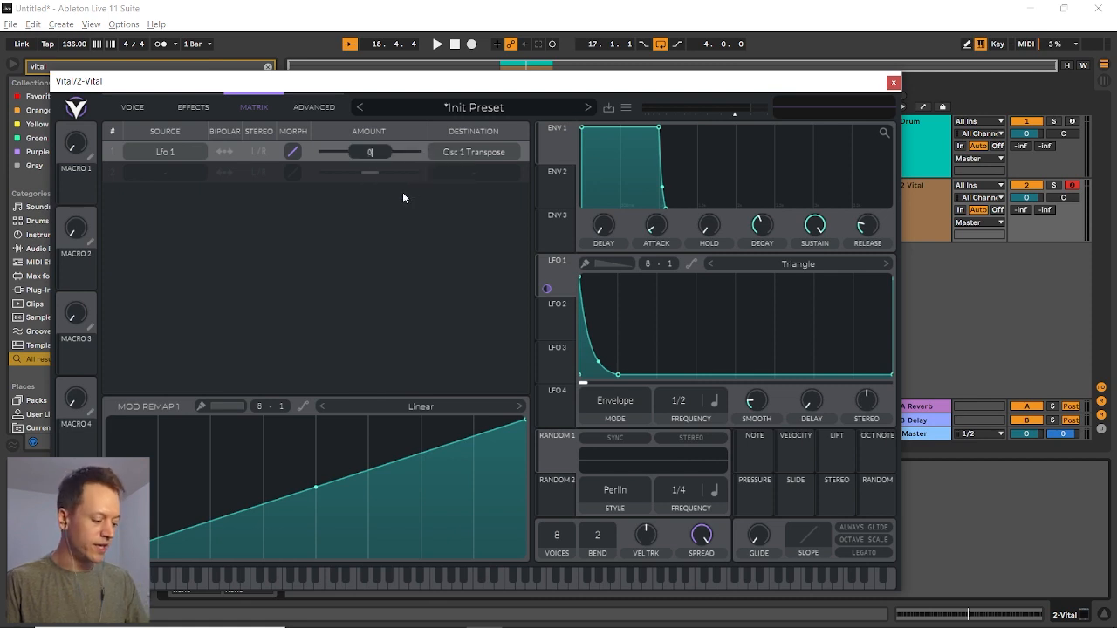
text(.3)
key(Return)
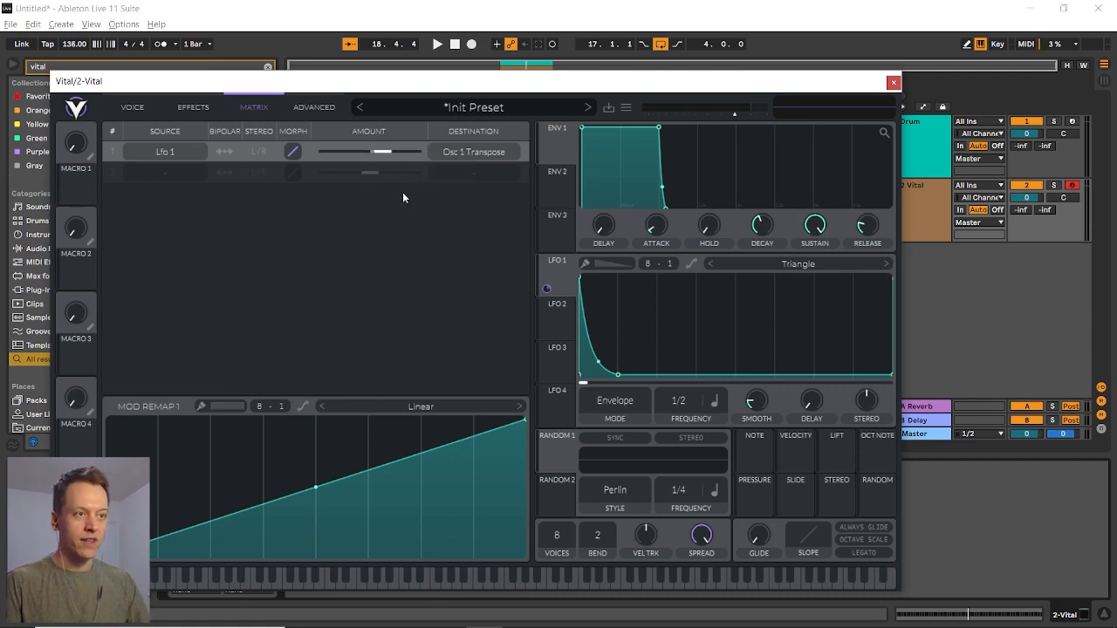
Solo the Vital track and steepen LFO 1's decay curve while auditioning the loop
click(1053, 186)
key(space)
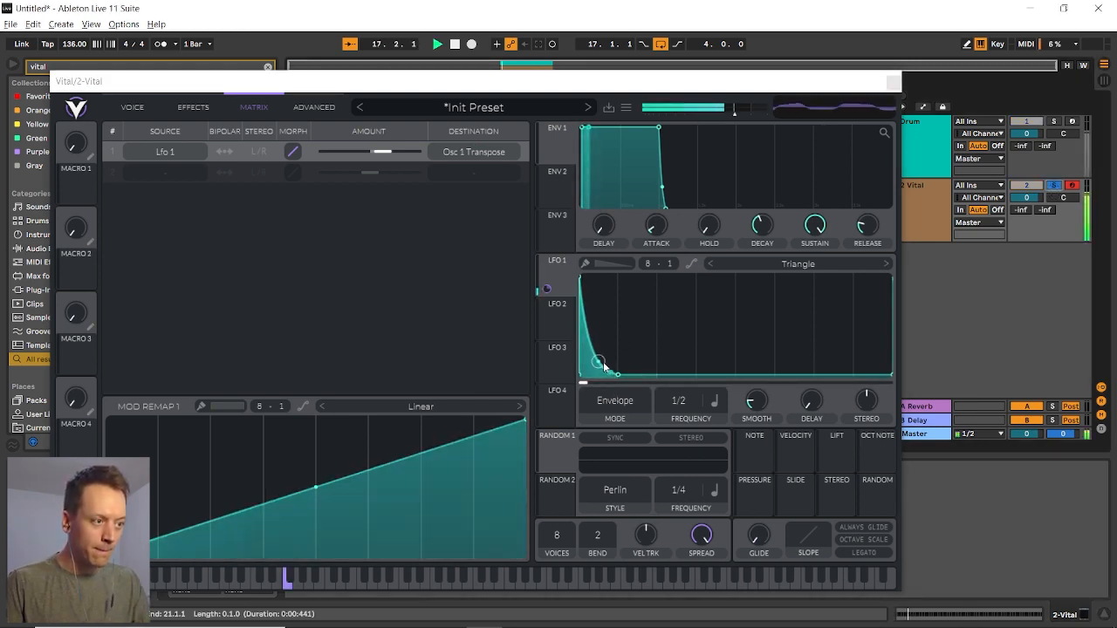
drag(598, 362, 597, 386)
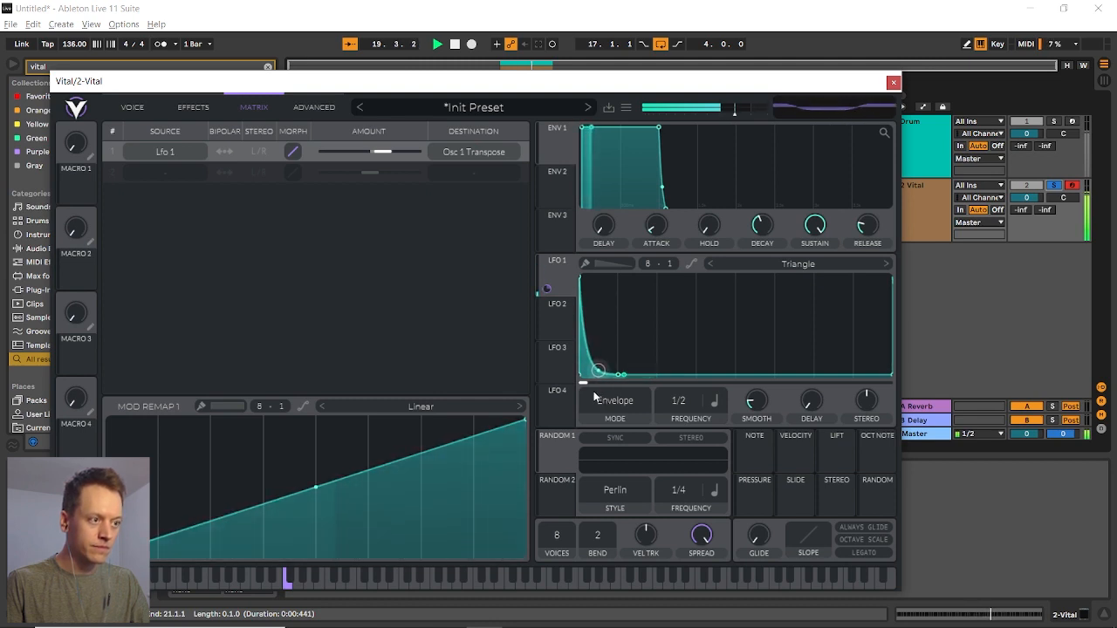
key(space)
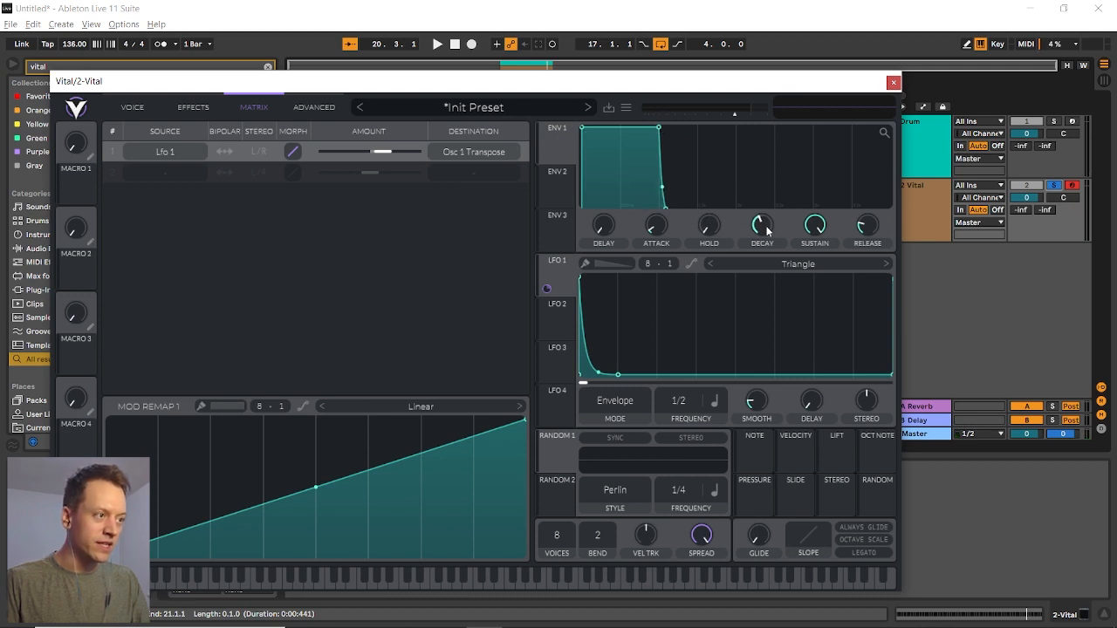
Lower the sustain slightly and shorten the decay of envelope 1, and audition the loop
drag(814, 229, 814, 256)
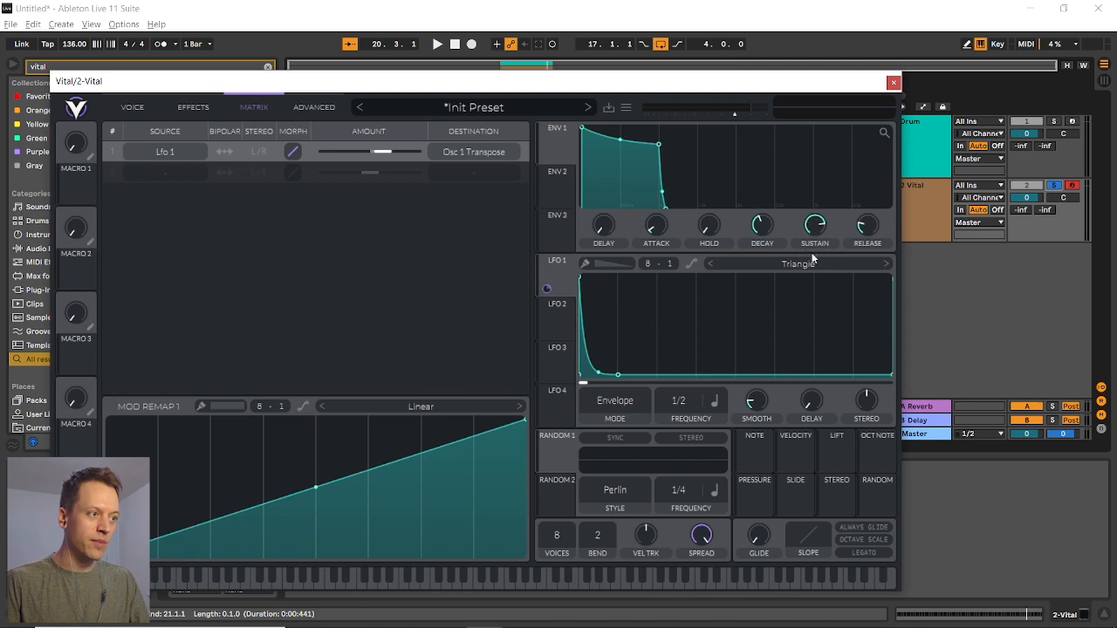
mouse_move(766, 223)
mouse_down()
mouse_move(770, 247)
mouse_move(760, 231)
mouse_up()
key(space)
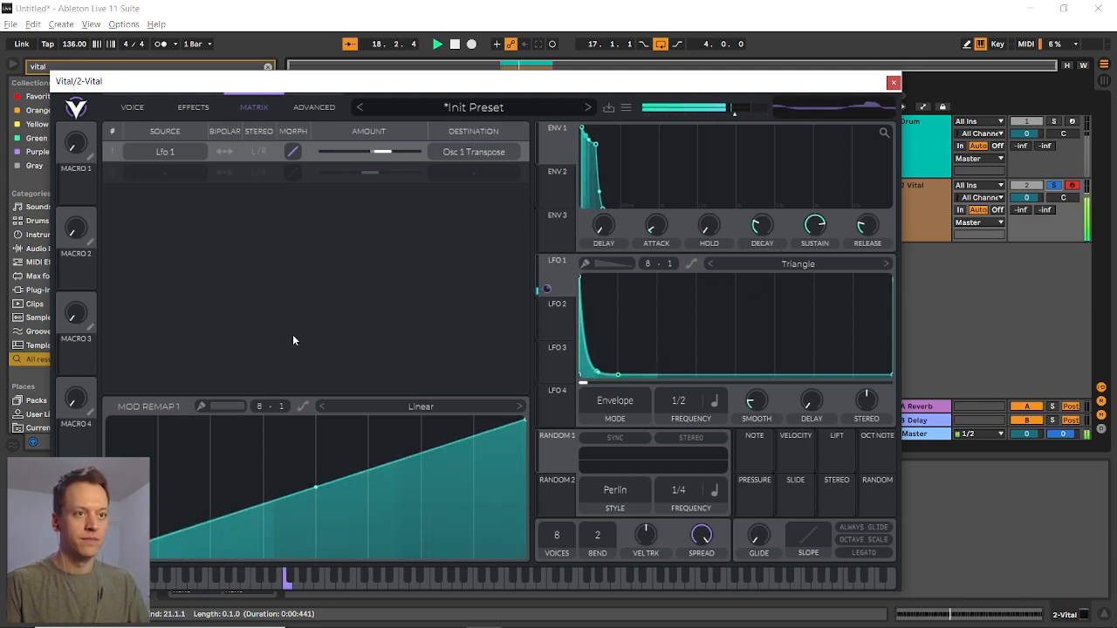
Turn on Vital's noise sampler and modulate its level with LFO 1
click(132, 108)
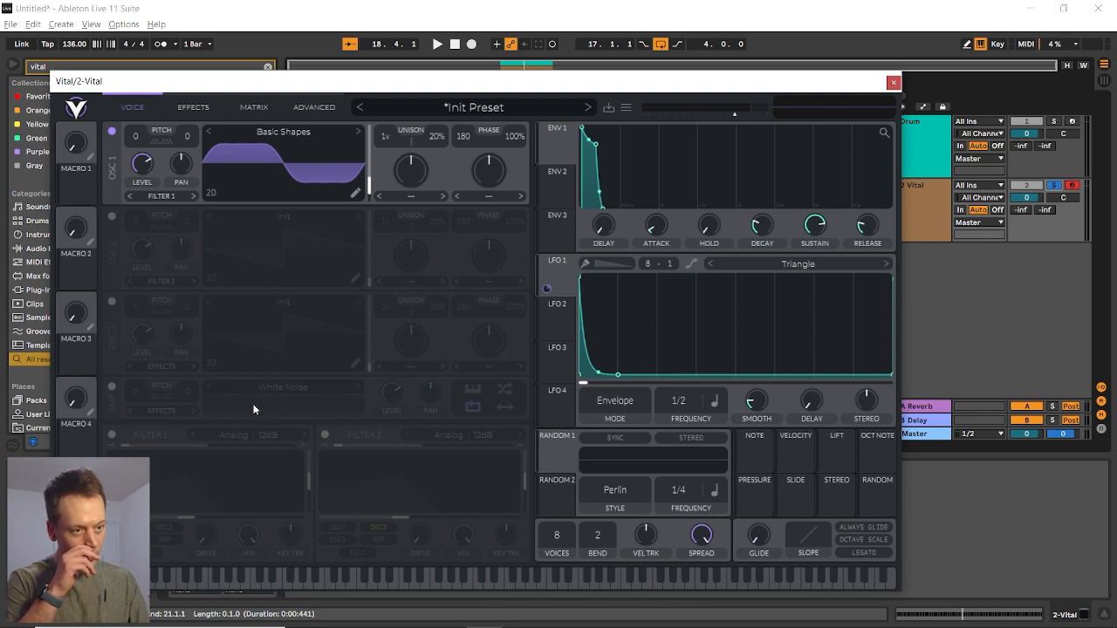
click(112, 387)
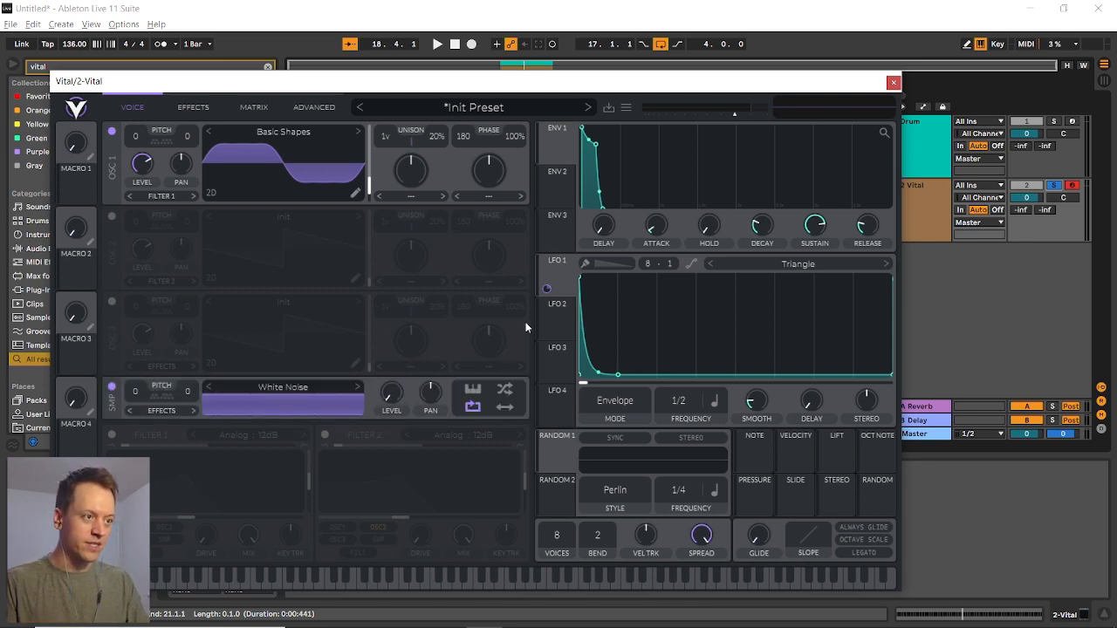
drag(547, 288, 384, 397)
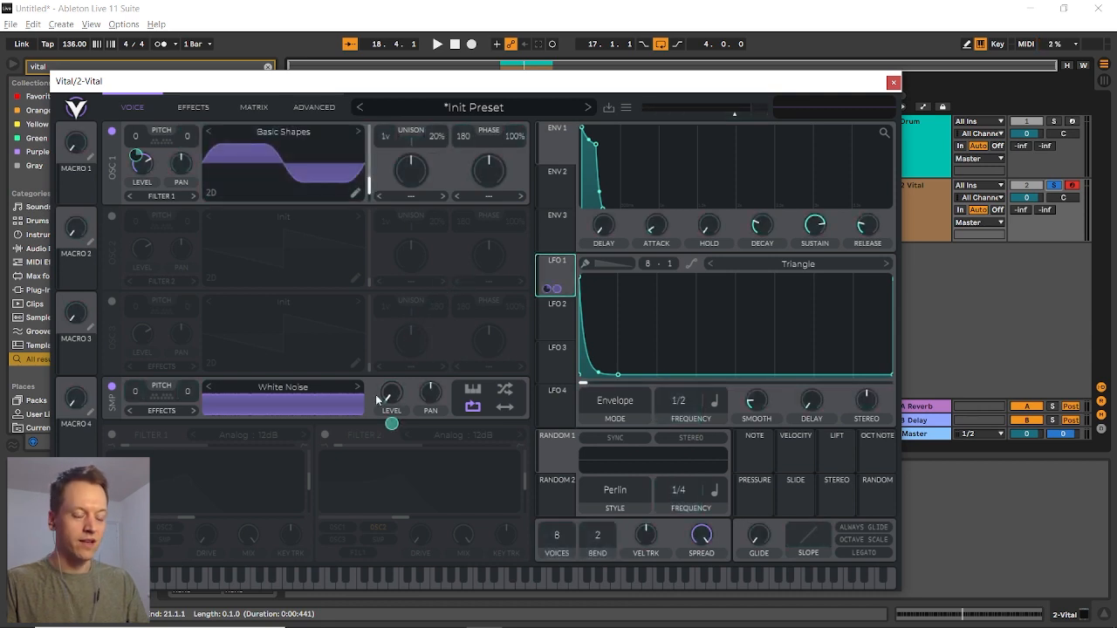
Load the Pink Noise sample into the sampler and reduce LFO 1's modulation of its level while auditioning
click(281, 385)
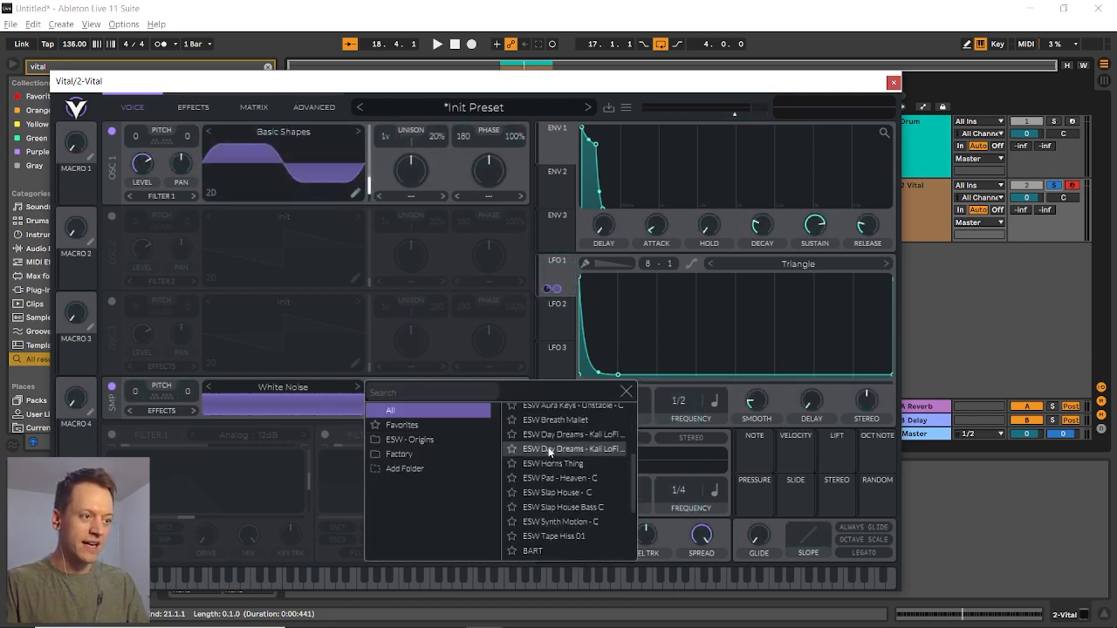
scroll(546, 449, down, 3)
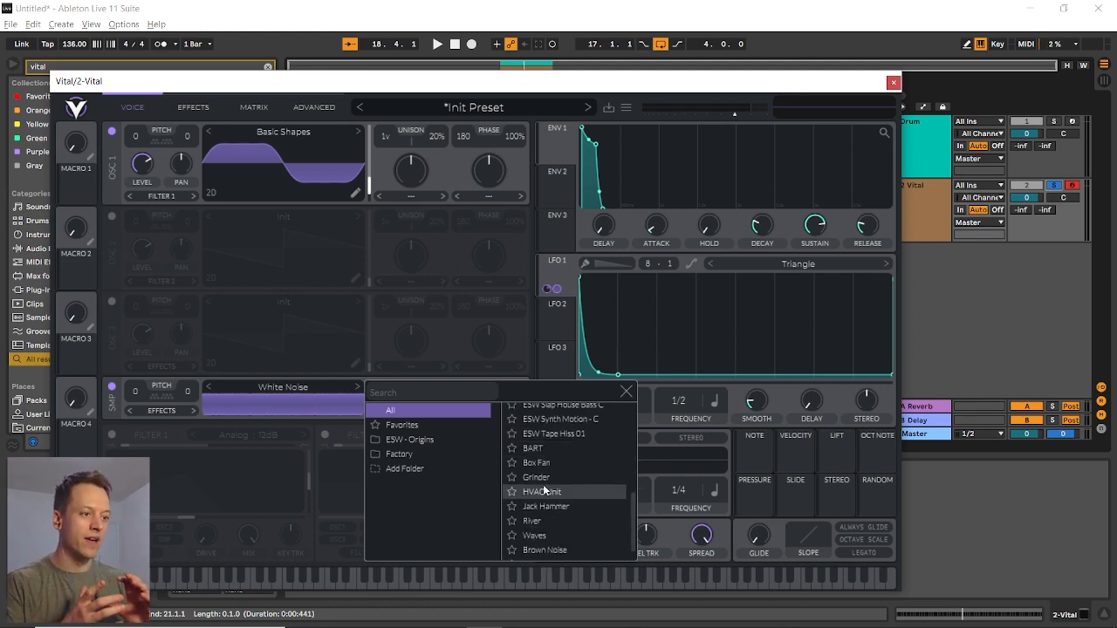
scroll(544, 475, down, 1)
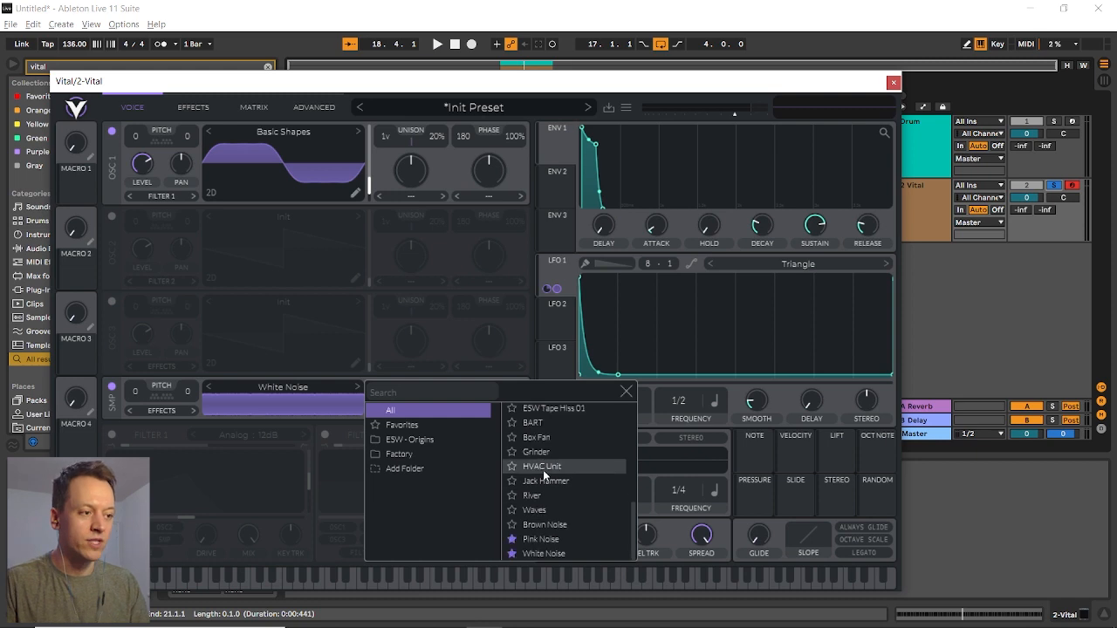
click(555, 540)
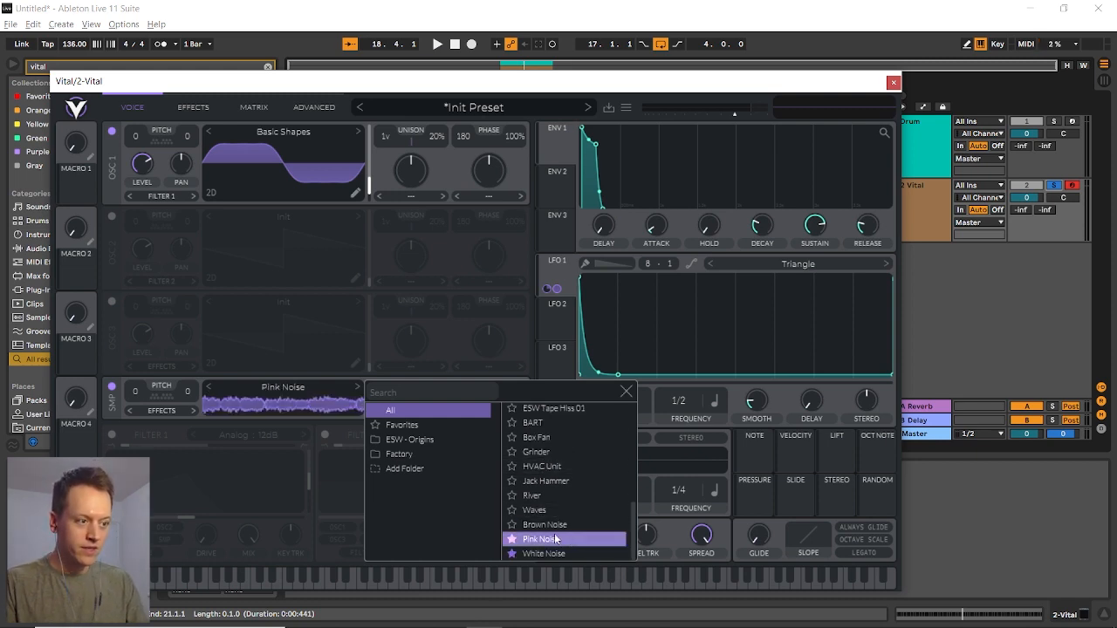
click(627, 392)
key(space)
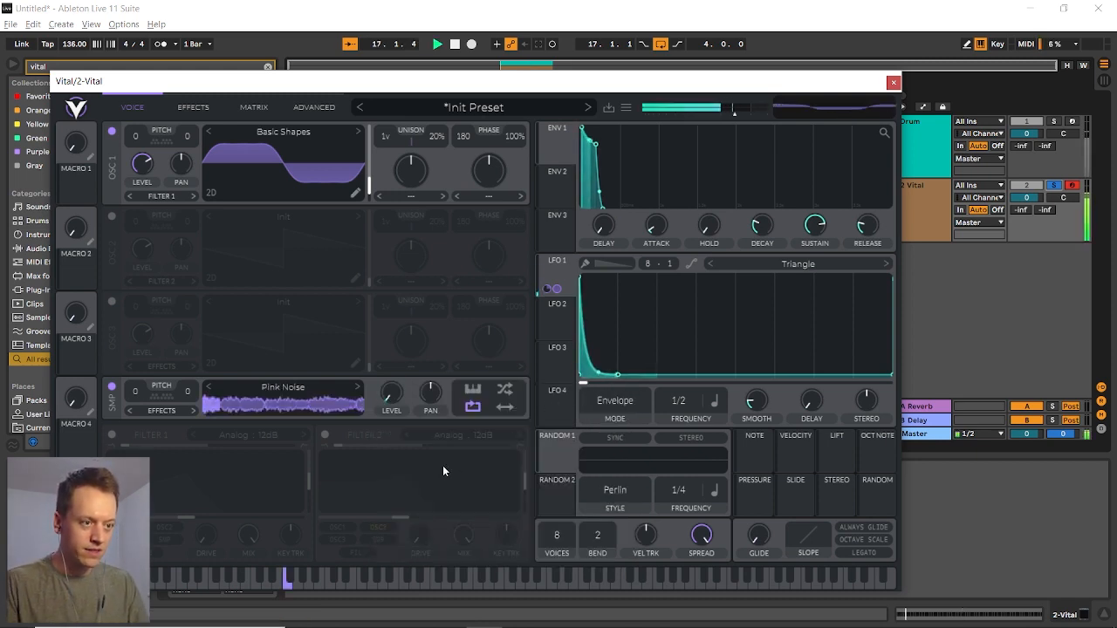
drag(552, 289, 392, 464)
key(space)
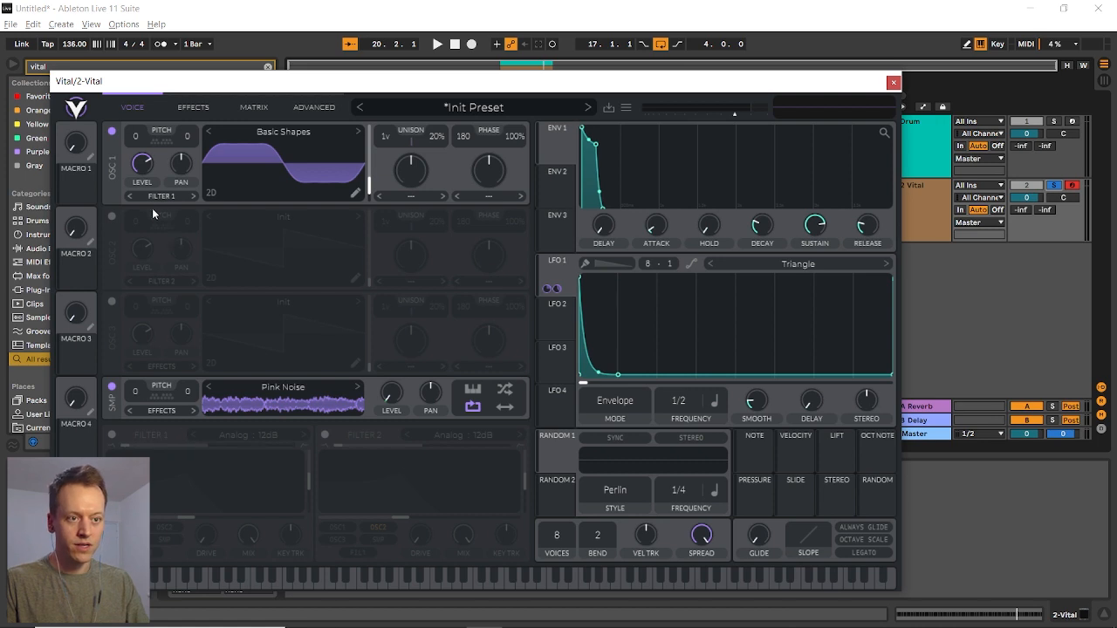
Route the sampler to Filter 1, enable that filter and bring its resonance down to minimum
click(164, 410)
click(164, 419)
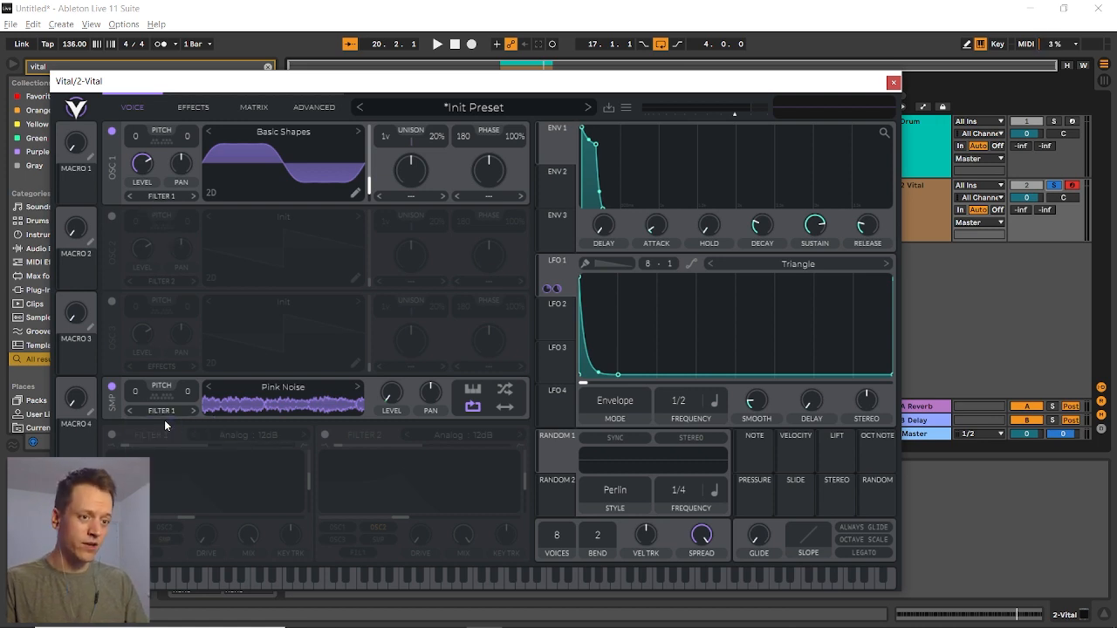
click(110, 434)
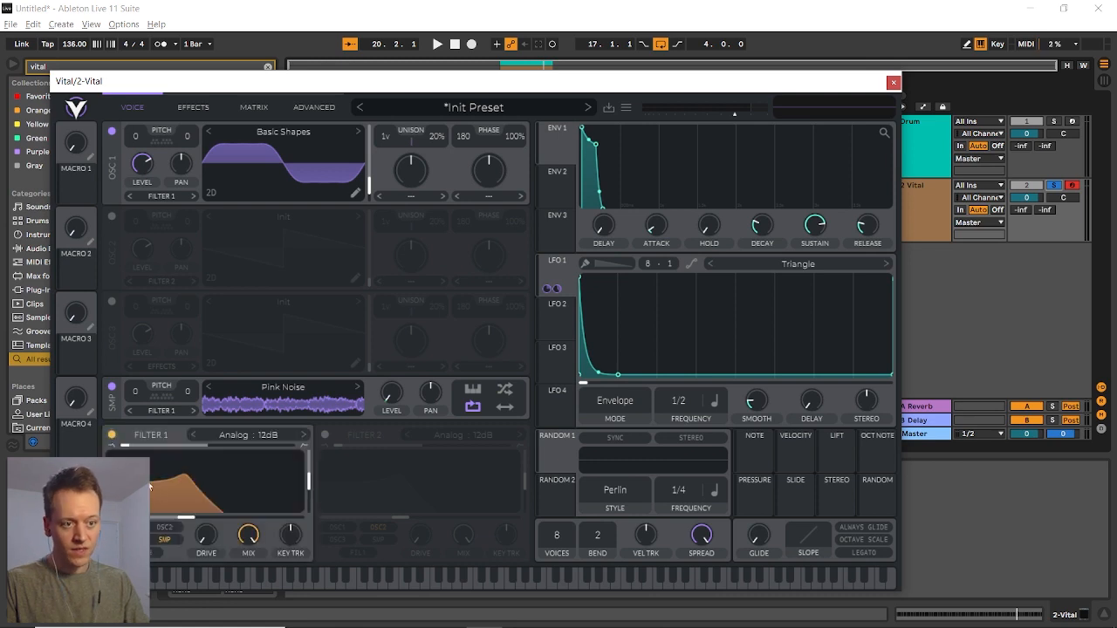
drag(308, 481, 314, 560)
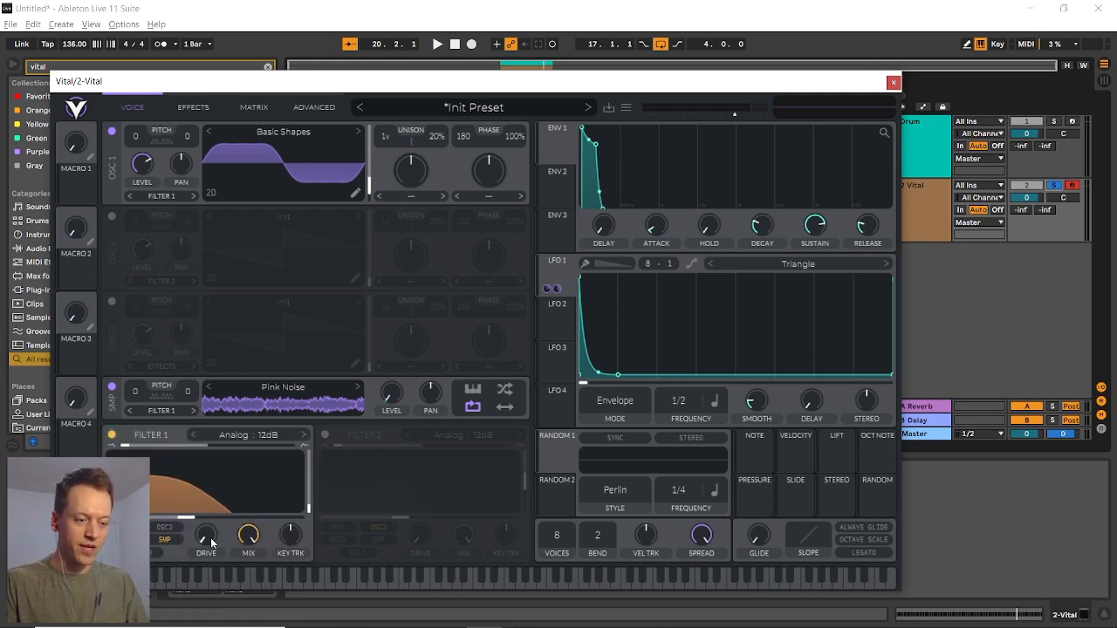
Raise Filter 1's drive and cutoff slightly during playback, and close the Vital window
key(space)
drag(211, 543, 212, 518)
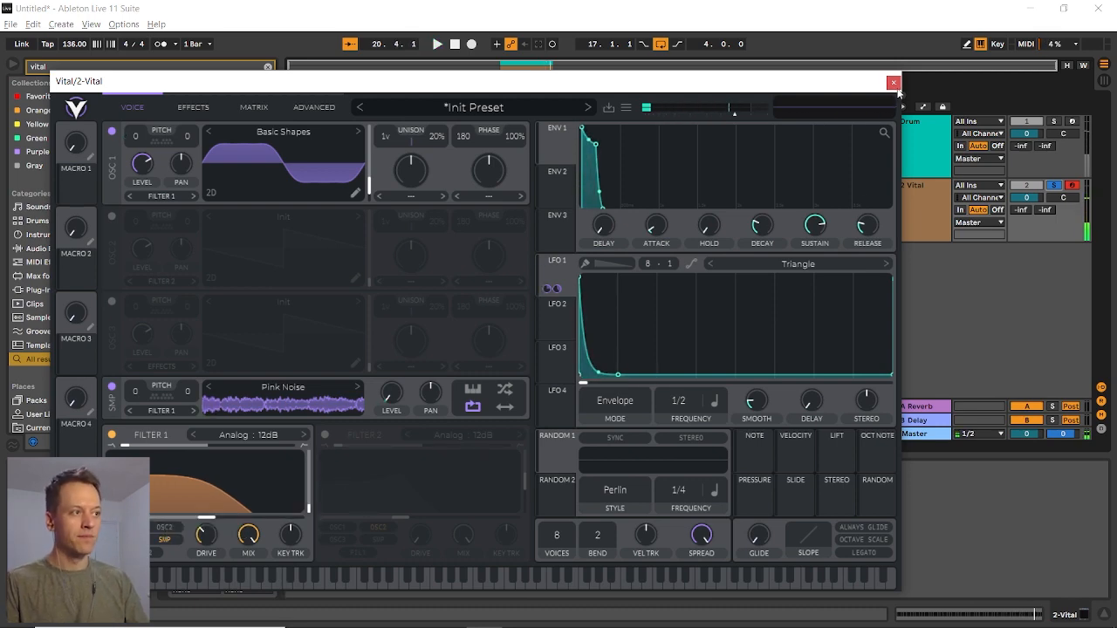
click(893, 84)
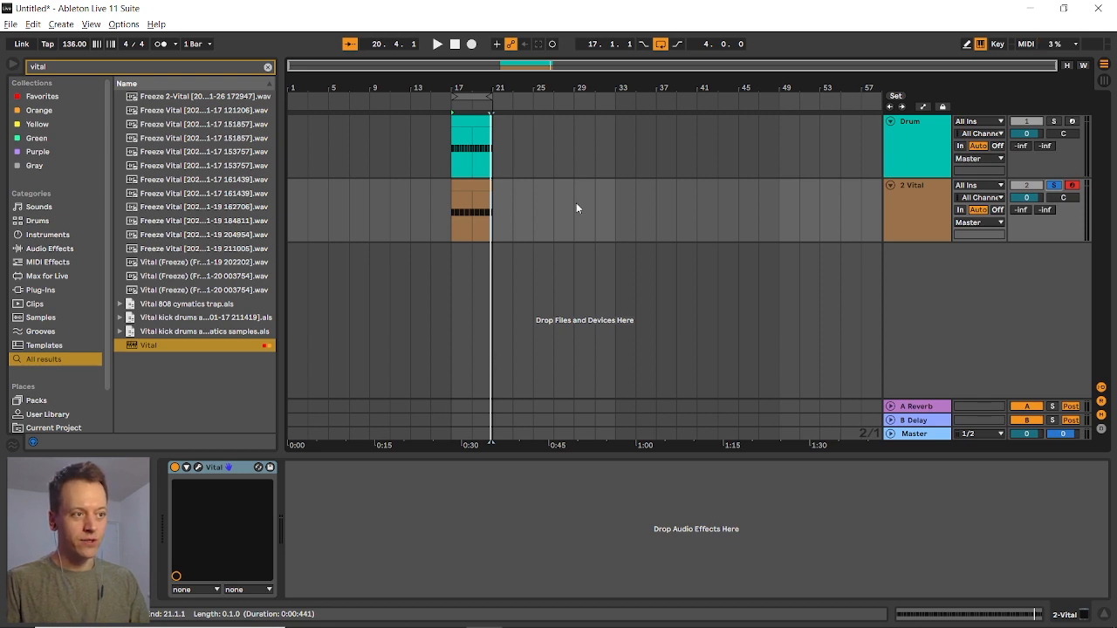
Rename the Vital track as Sub
click(925, 218)
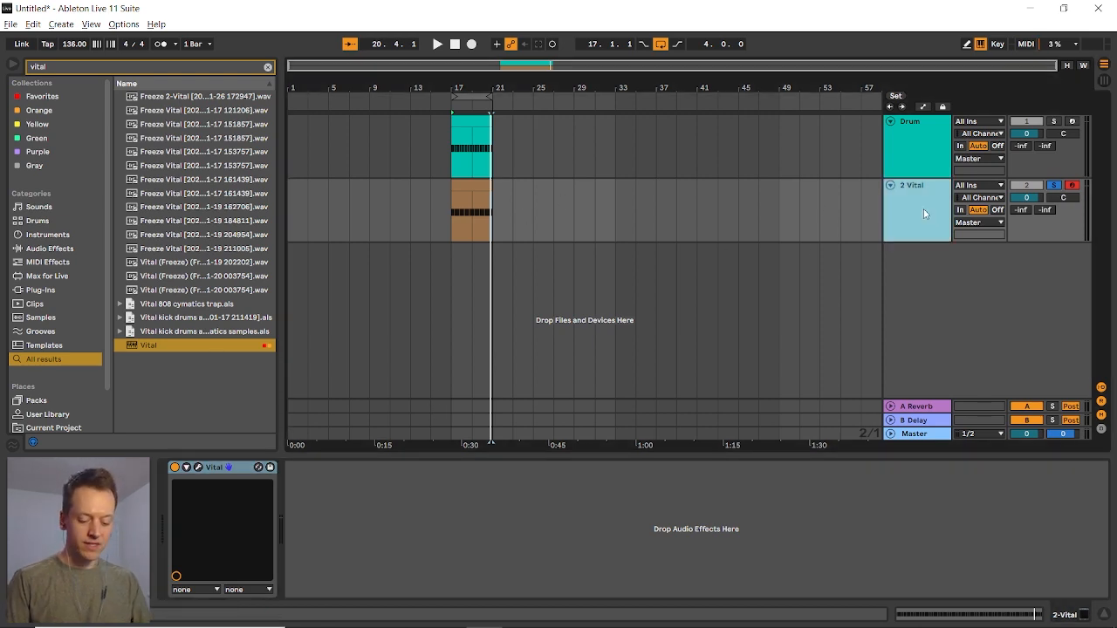
key(ctrl+r)
text(Sub)
key(Return)
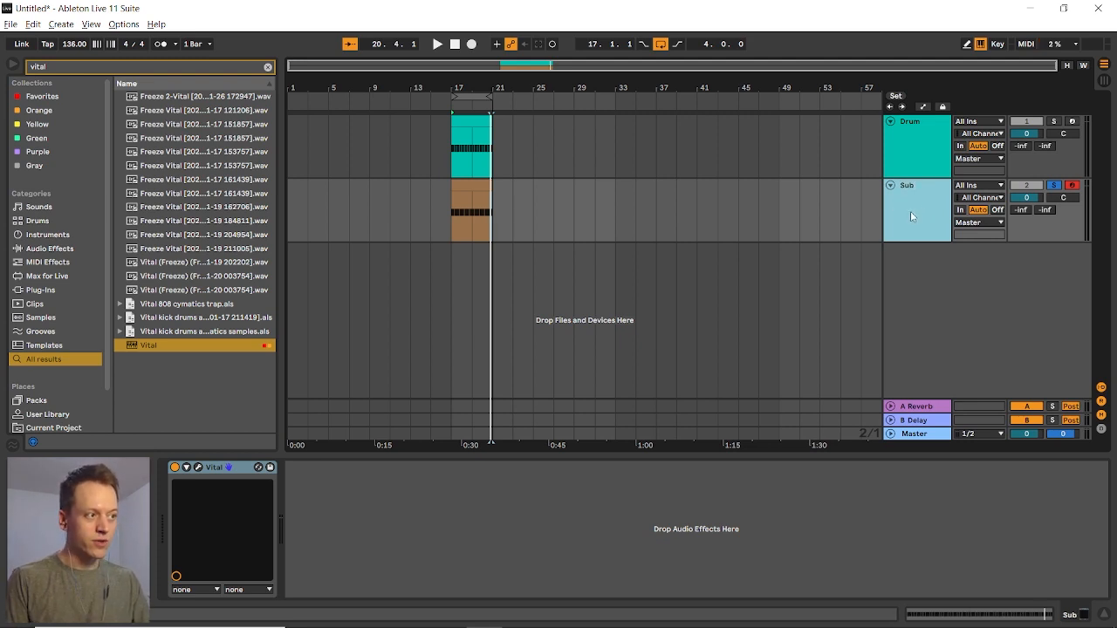
Put the Sub track into a group and turn off its solo
key(ctrl+g)
click(916, 207)
click(1054, 237)
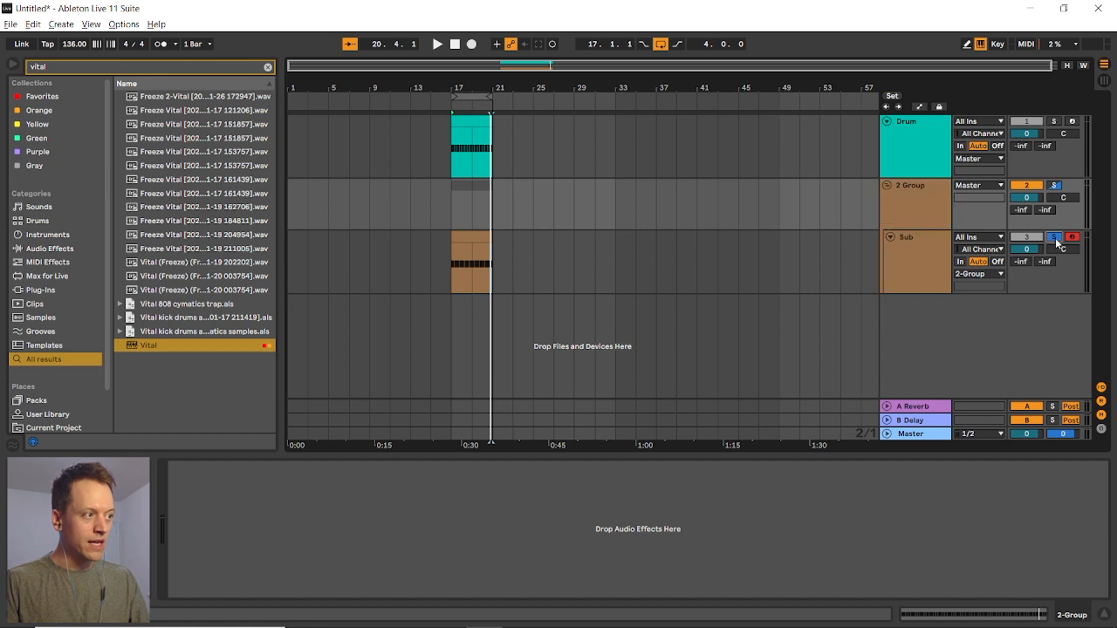
Find the Compressor effect in the browser and add it to the group containing the Sub track
click(917, 203)
click(83, 63)
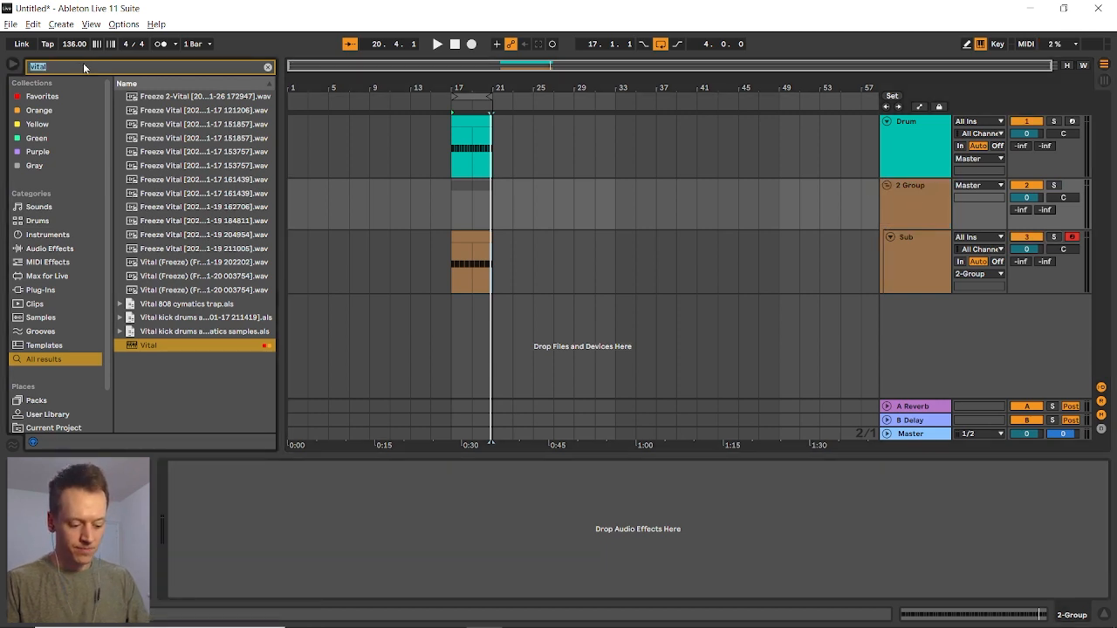
text(compres)
drag(174, 95, 271, 514)
Set the Compressor's sidechain source to the Drum track, tapping the Cymatics - Grime Kick 6 signal Pre FX
click(186, 467)
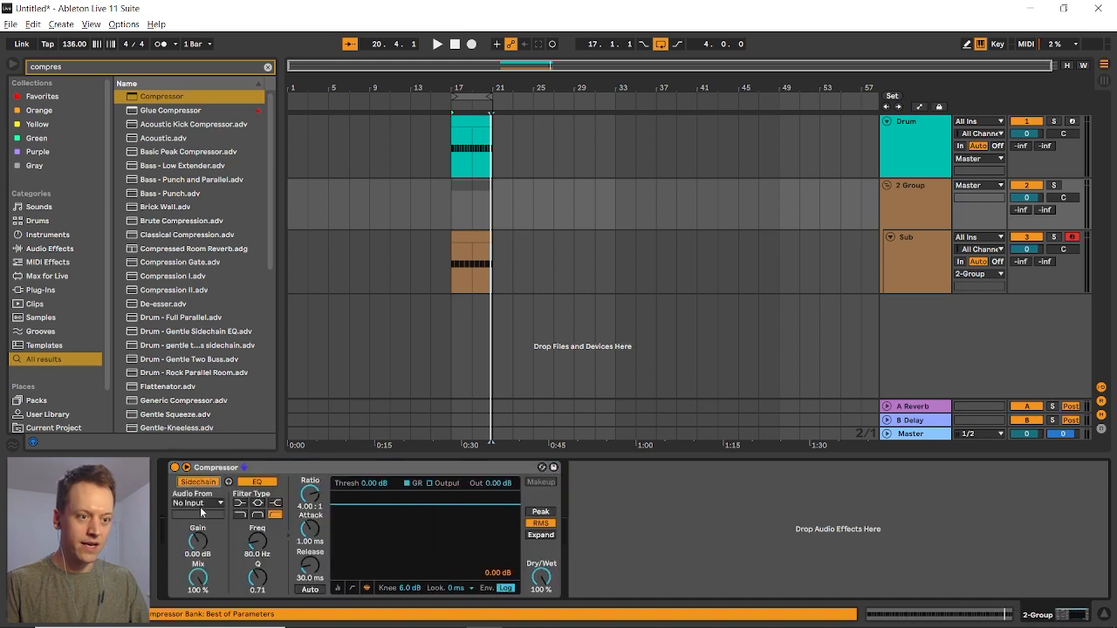
click(200, 504)
click(206, 517)
click(205, 513)
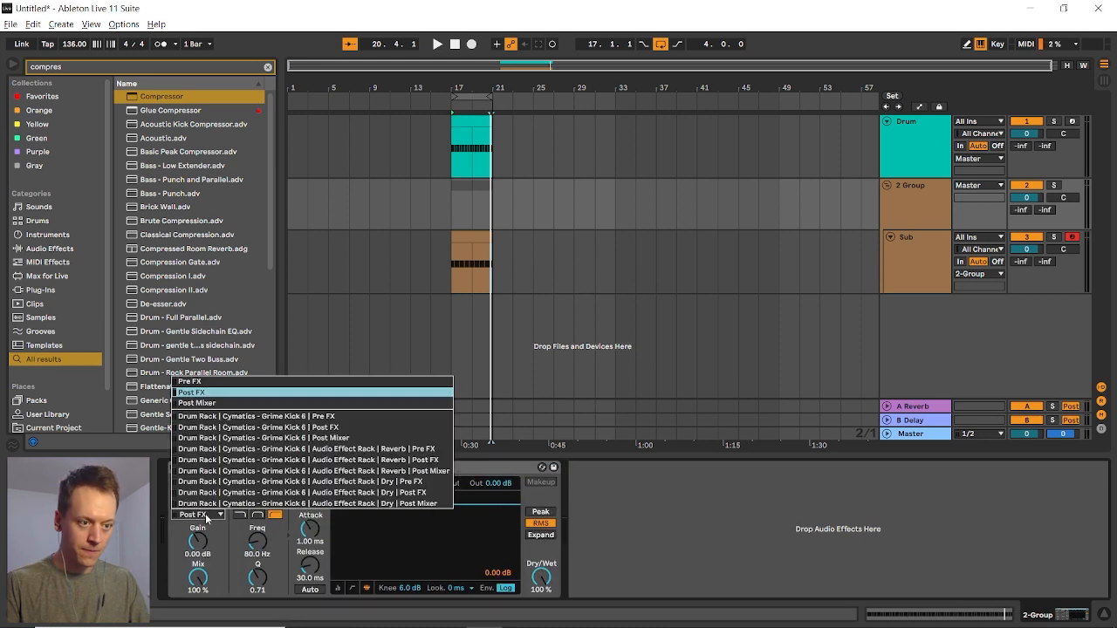
click(364, 417)
Play from the start of the clips and lower the group Compressor's threshold to -34.0 dB
click(450, 262)
key(space)
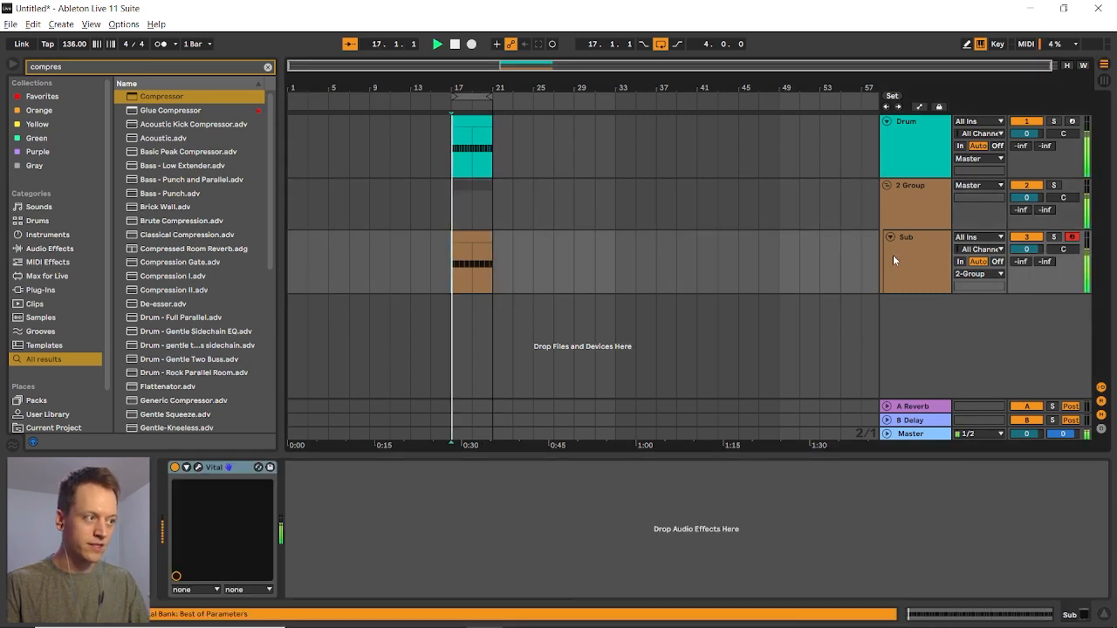
click(910, 211)
drag(375, 483, 375, 543)
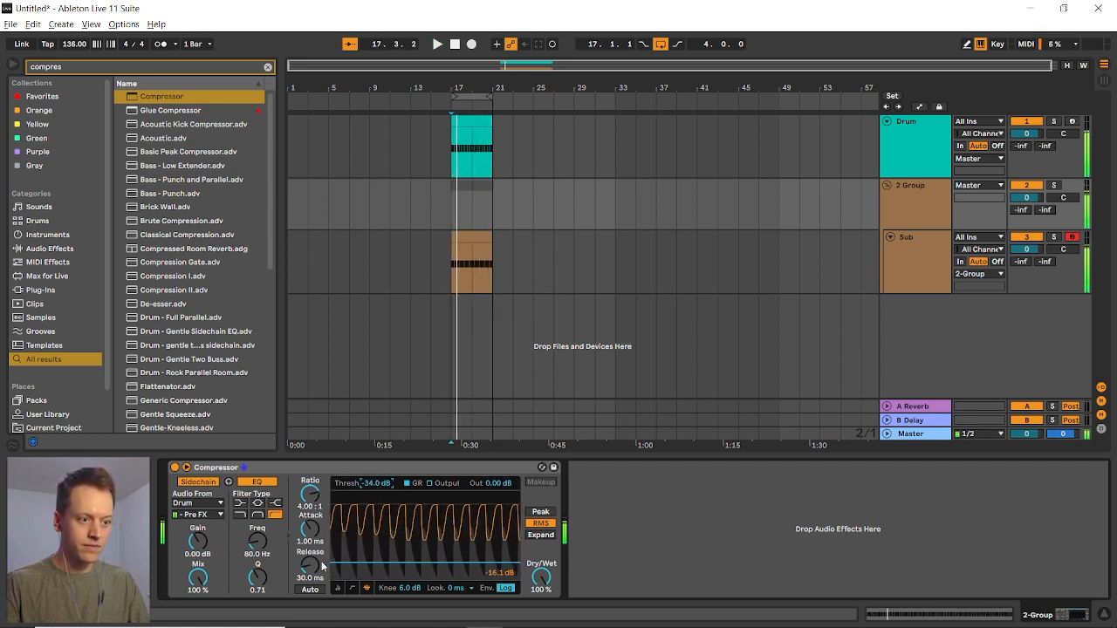
key(space)
Lower the Sub track's volume to -2.7 dB in the Session View mixer while the loop plays
scroll(472, 259, up, 3)
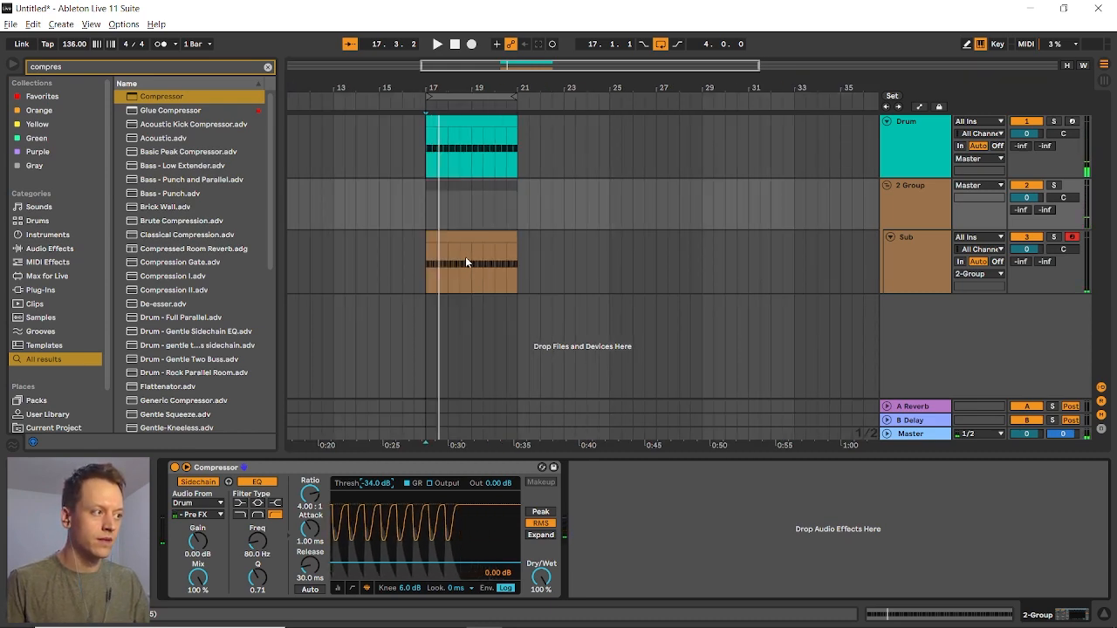
key(Tab)
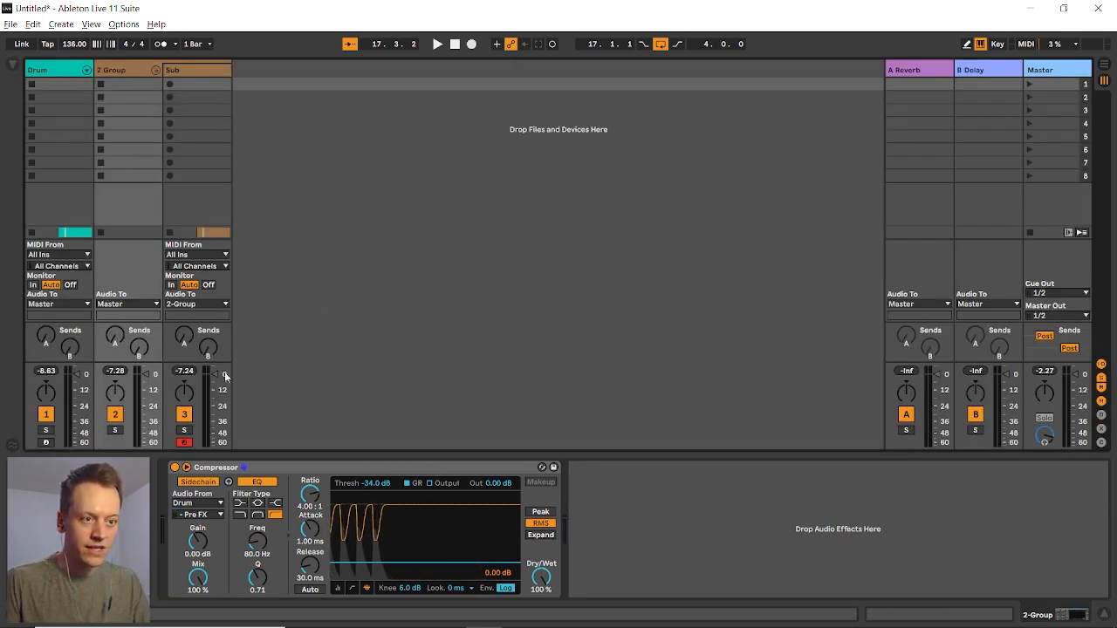
key(space)
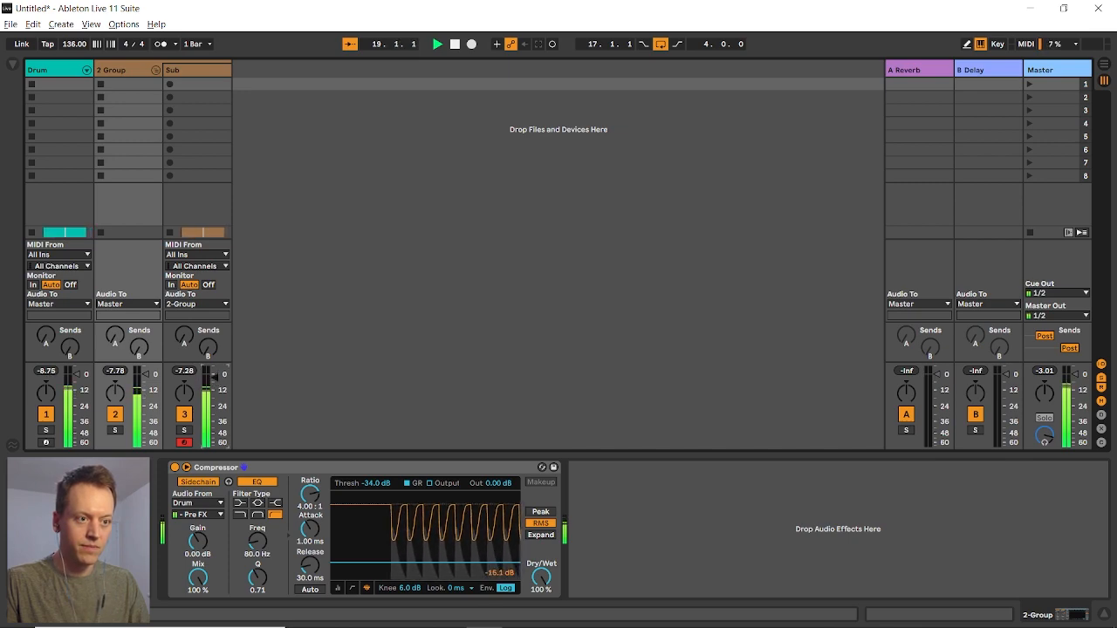
key(Tab)
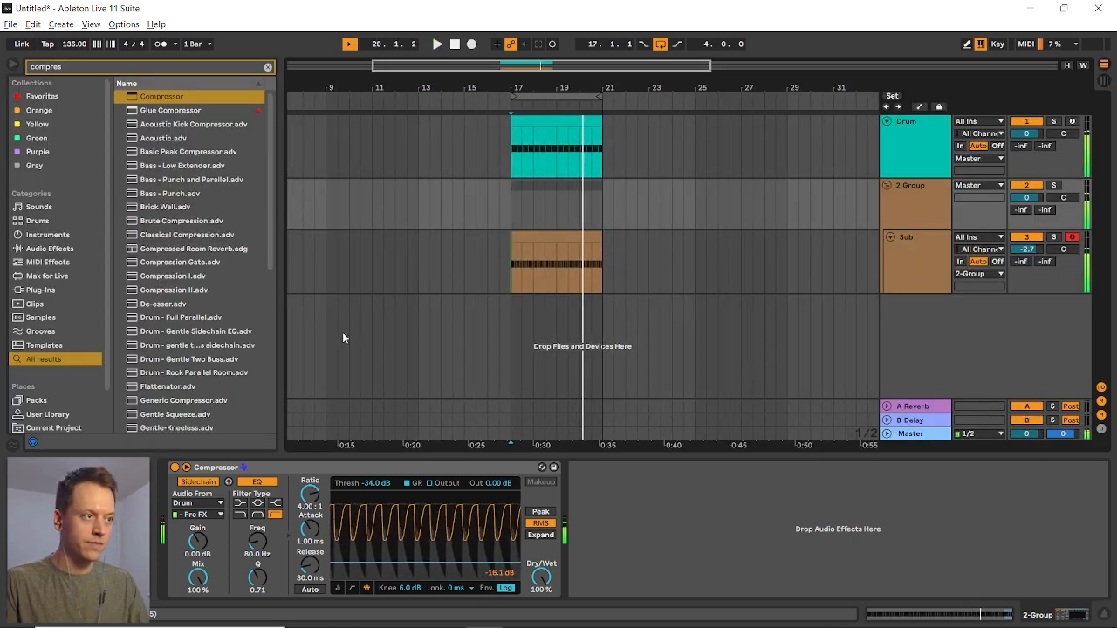
Lower the Drum track Reverb's input filter to about 298 Hz with a width of 2.27
click(911, 151)
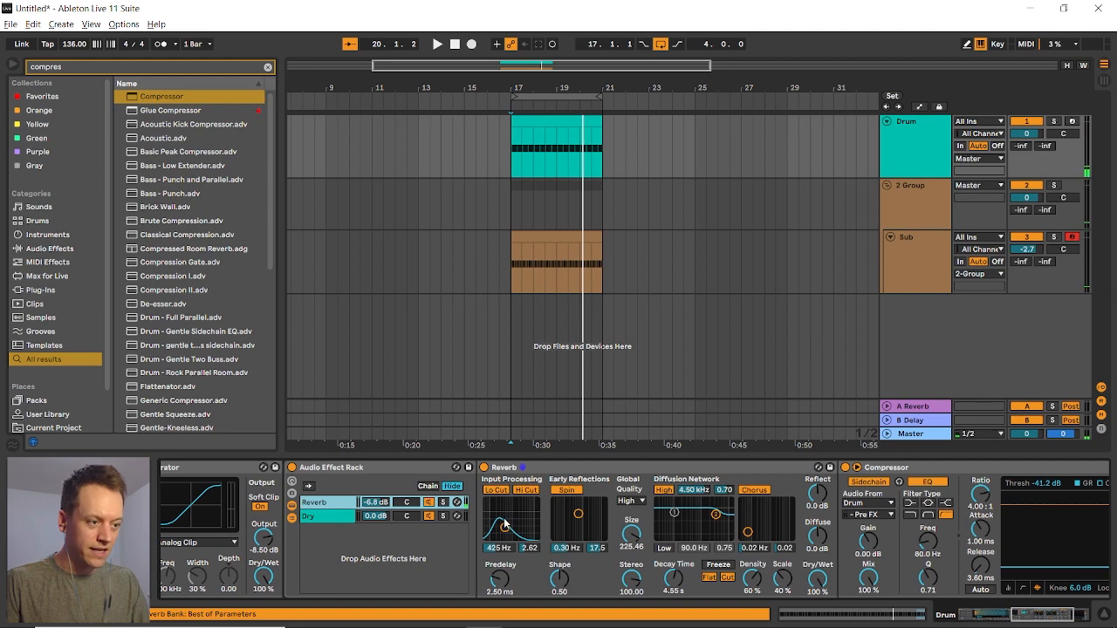
drag(503, 530, 501, 529)
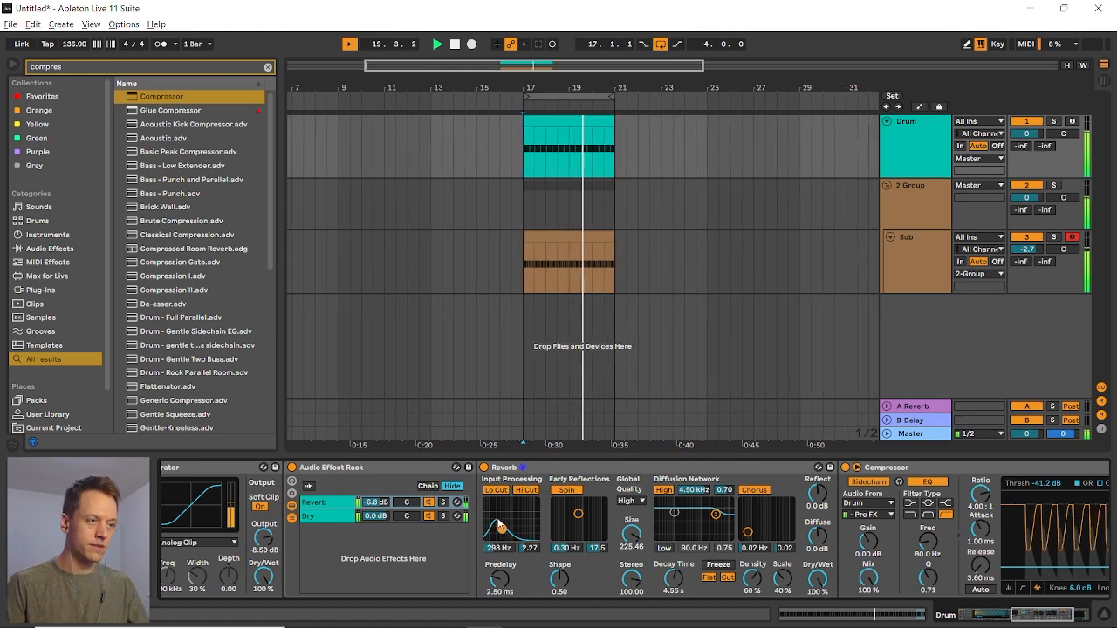
scroll(518, 250, down, 3)
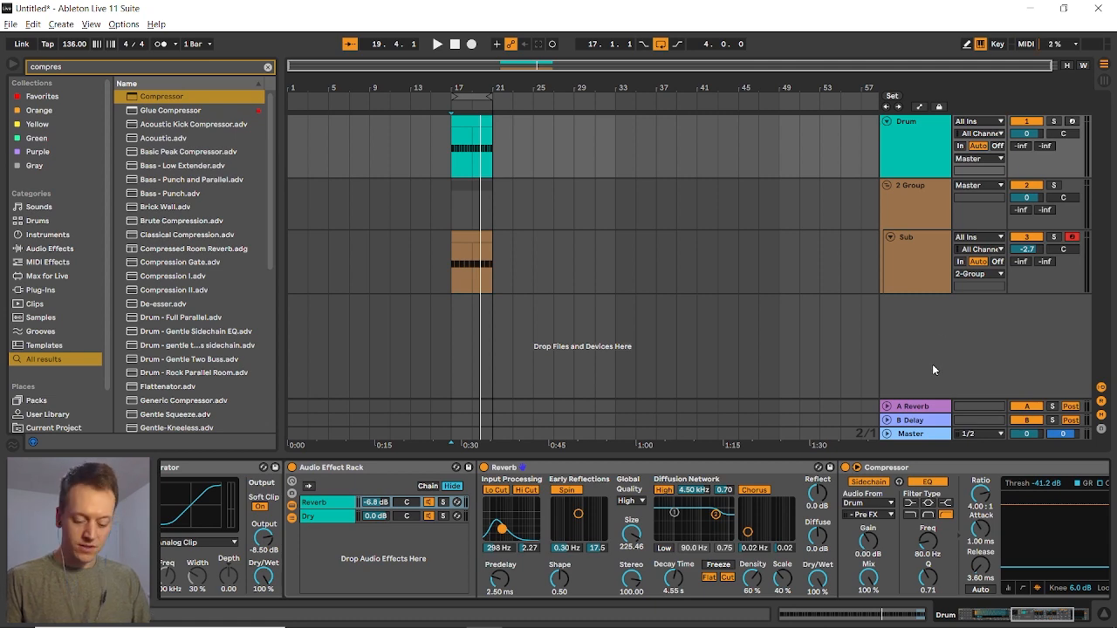
key(super+e)
double_click(877, 195)
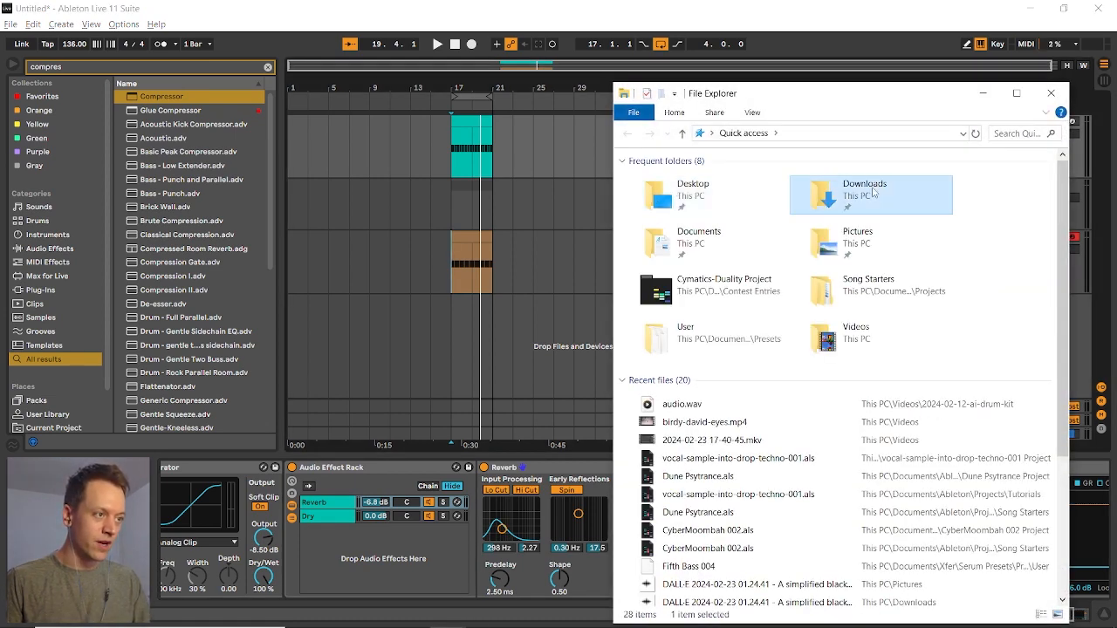
click(711, 348)
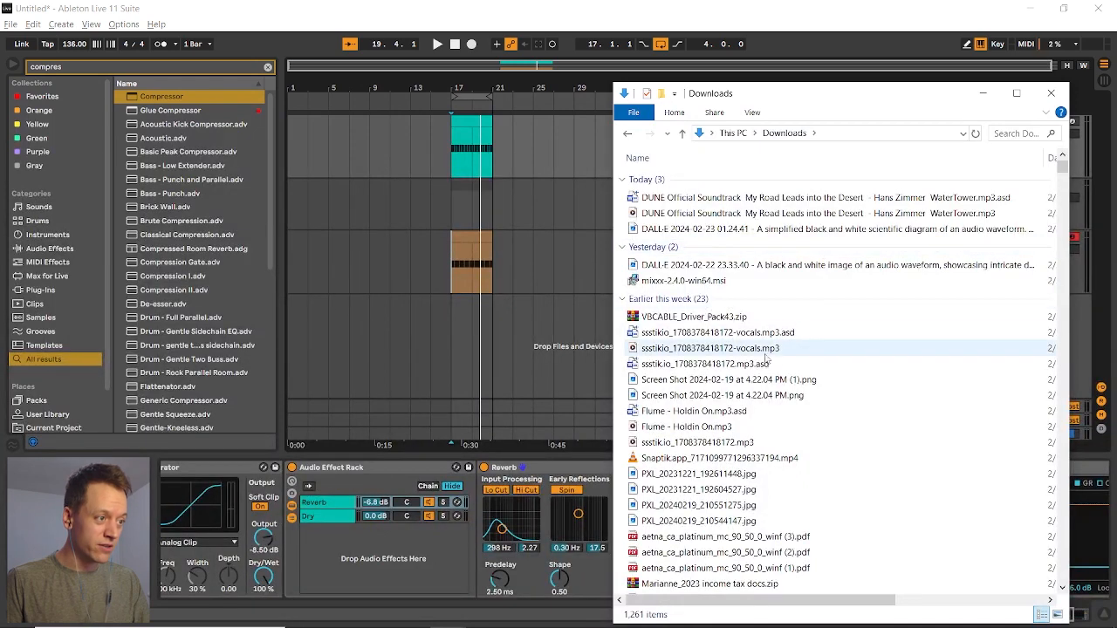
drag(711, 347, 482, 328)
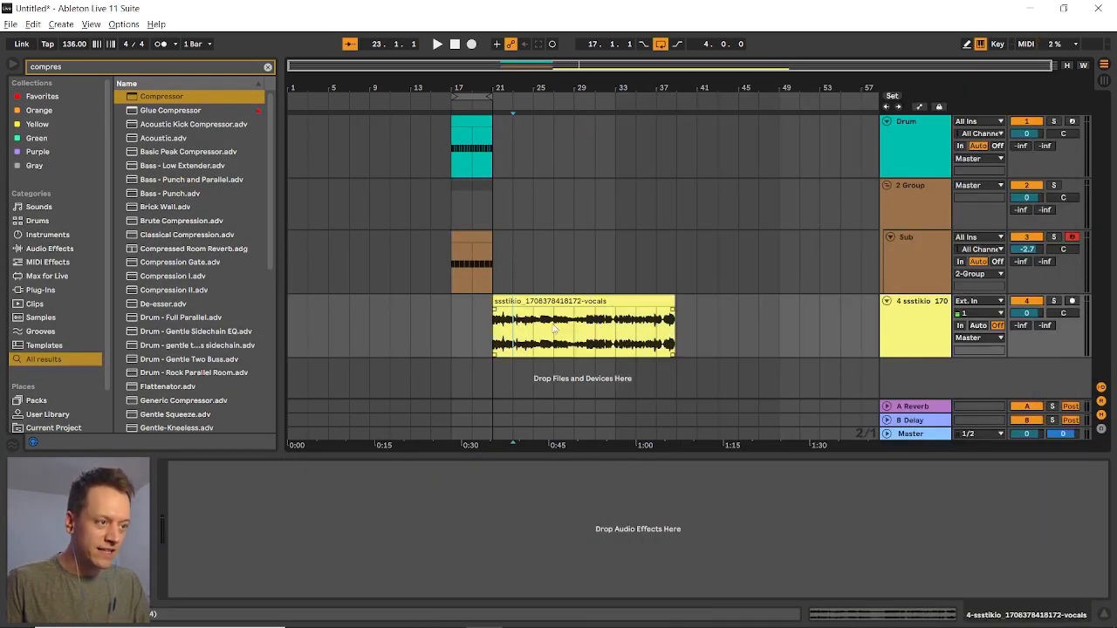
Audition the opening of the imported vocal clip and trim its start to bar 29
scroll(554, 327, up, 3)
drag(419, 301, 530, 301)
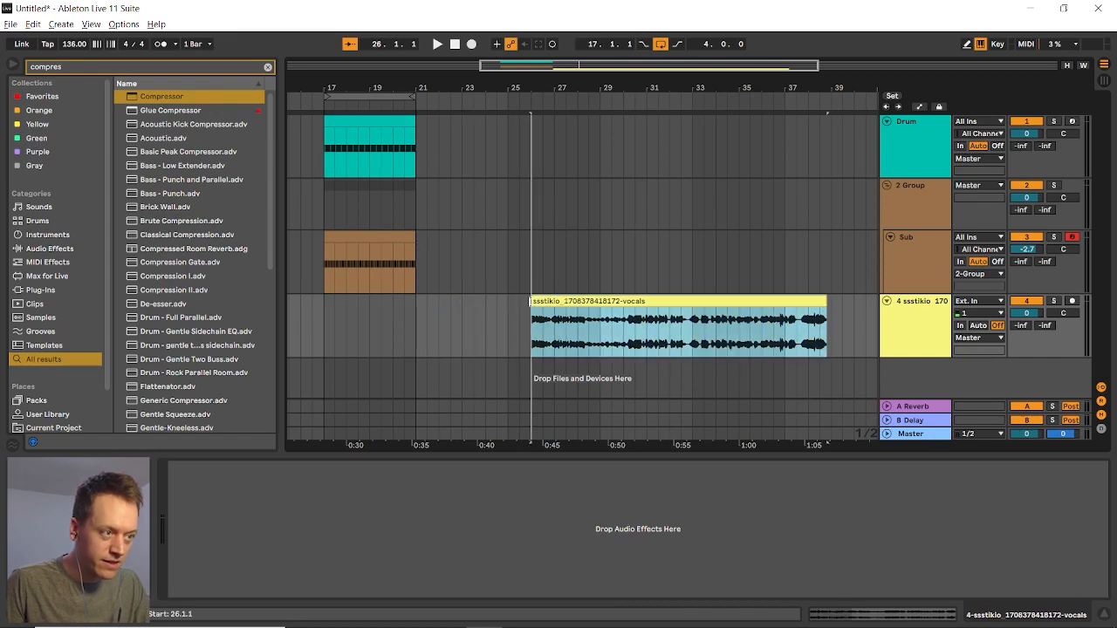
key(space)
scroll(583, 336, up, 5)
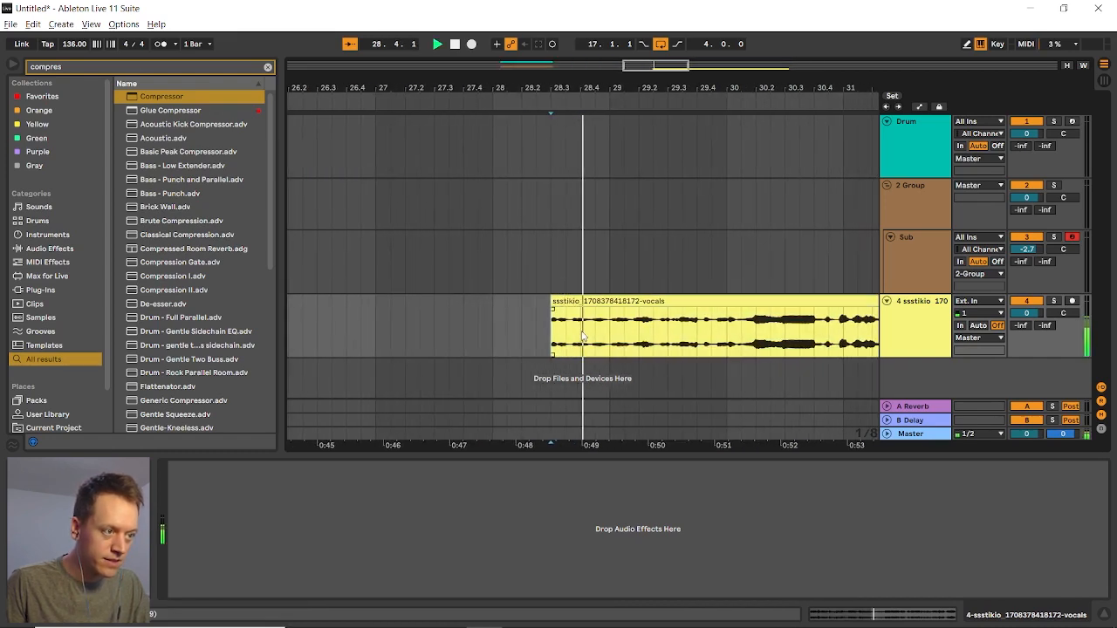
key(space)
key(space)
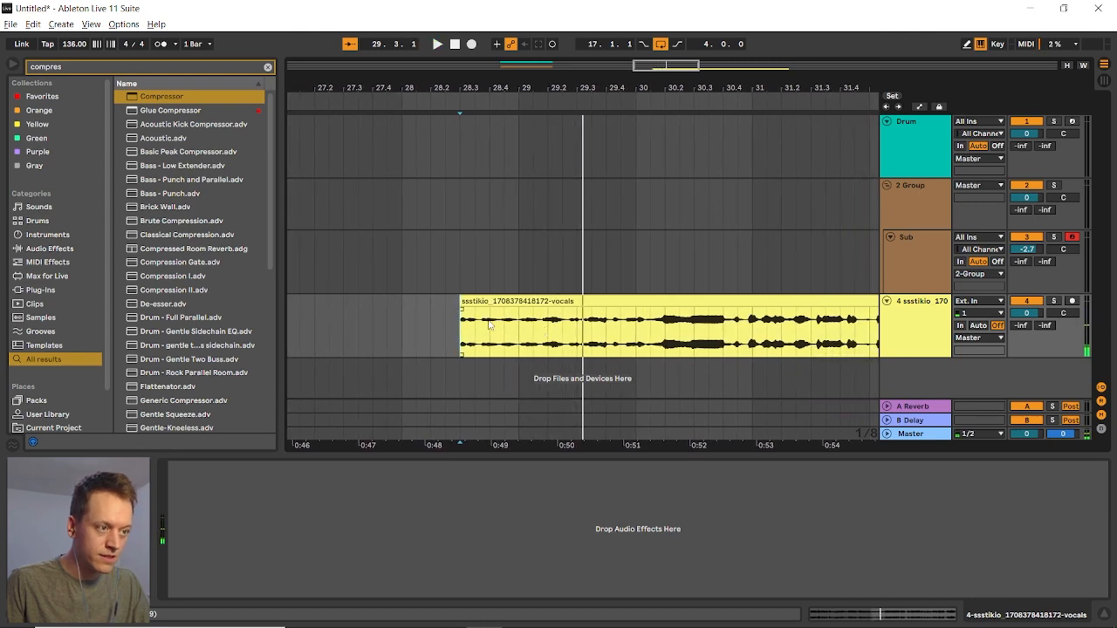
click(505, 326)
key(space)
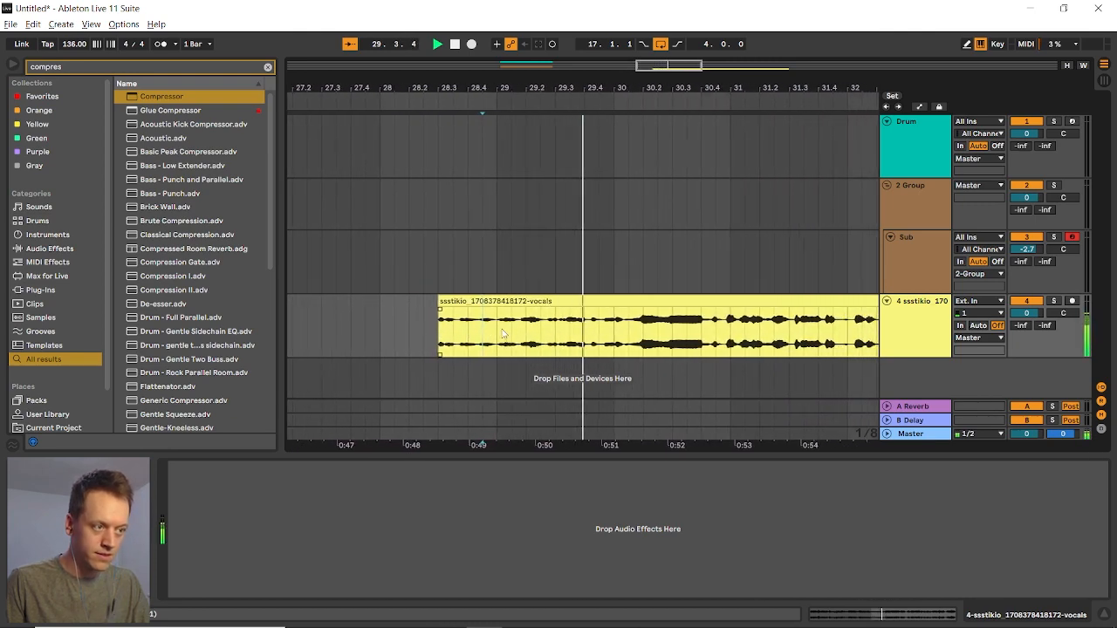
key(space)
scroll(465, 332, up, 2)
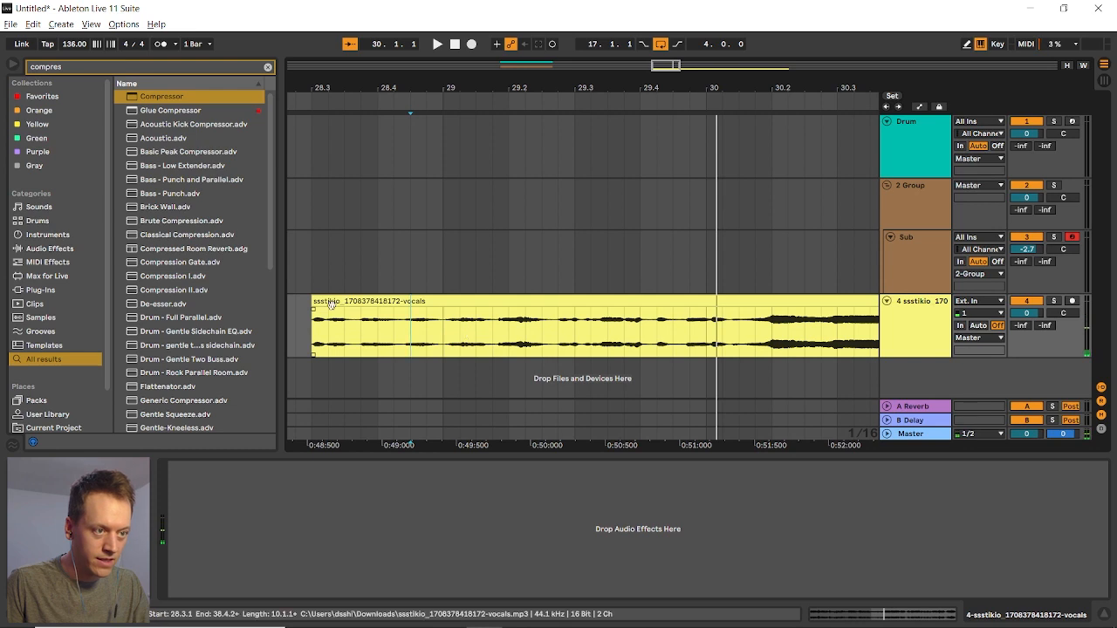
drag(314, 305, 443, 311)
key(space)
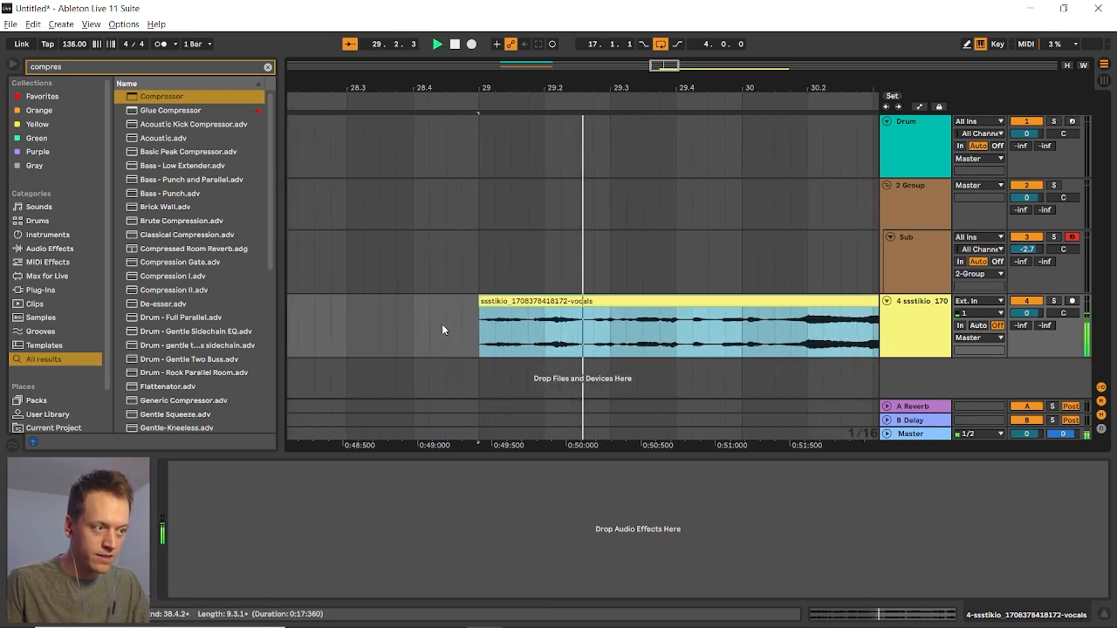
key(space)
Split the vocal clip just before the louder phrase, at about 30.1.2
scroll(544, 348, up, 2)
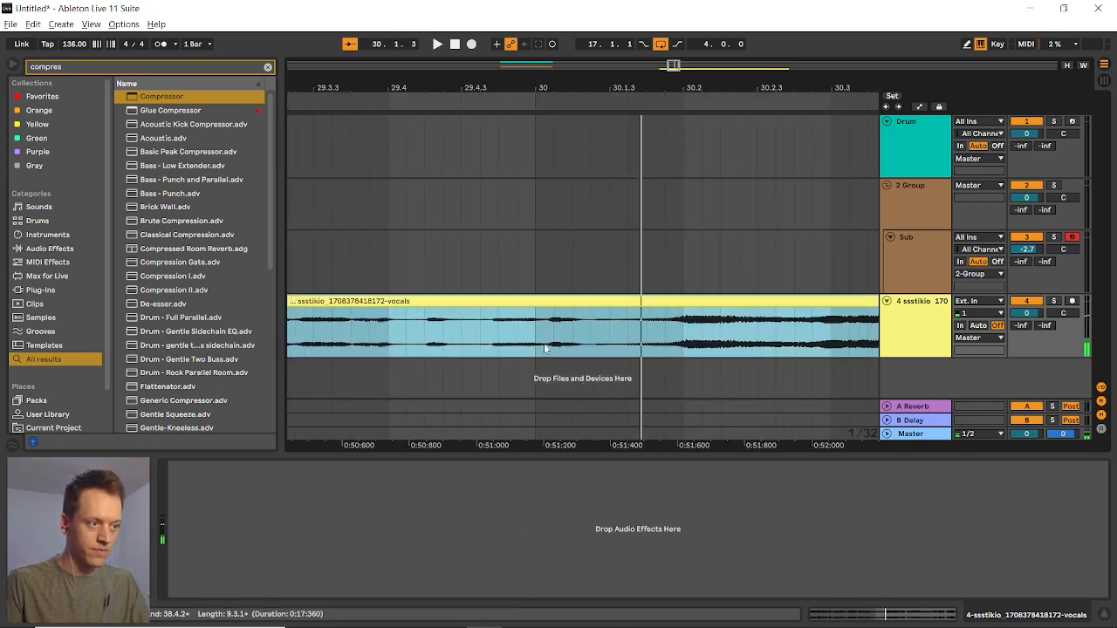
scroll(550, 349, up, 2)
click(649, 332)
key(ctrl+e)
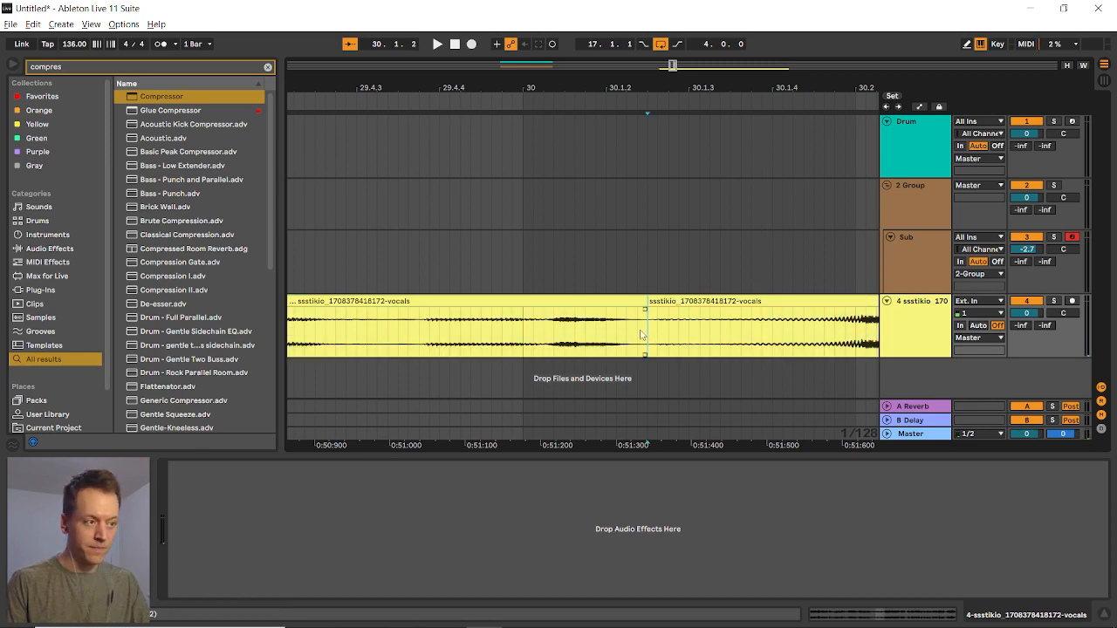
scroll(605, 347, down, 6)
scroll(568, 344, down, 4)
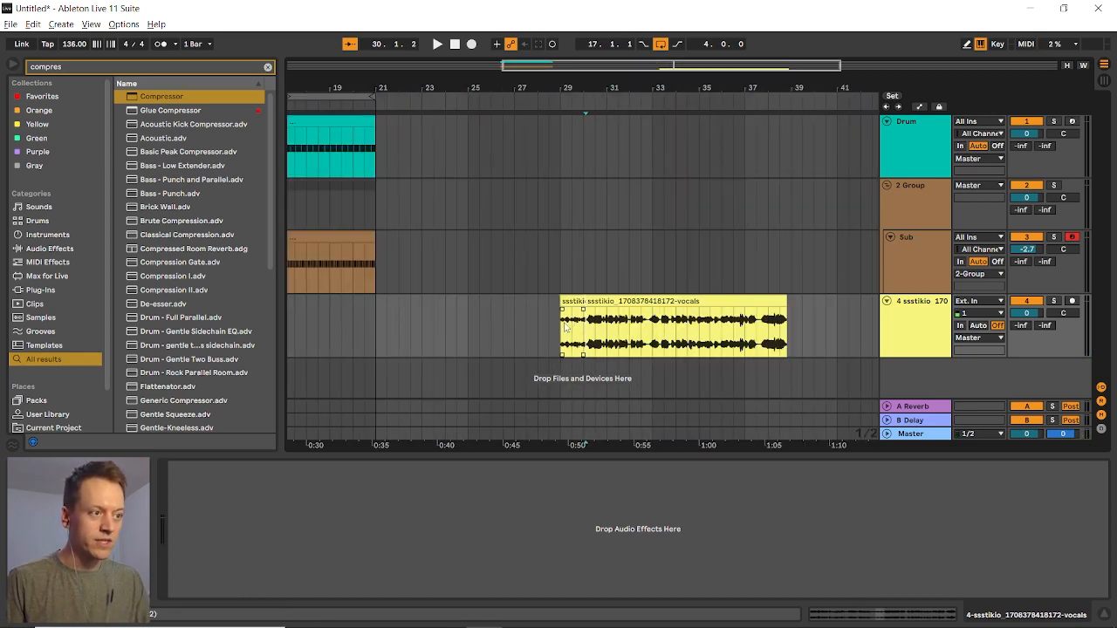
Move the short first vocal segment to bar 17 beneath the Sub clip and play it with its track soloed
drag(759, 302, 487, 326)
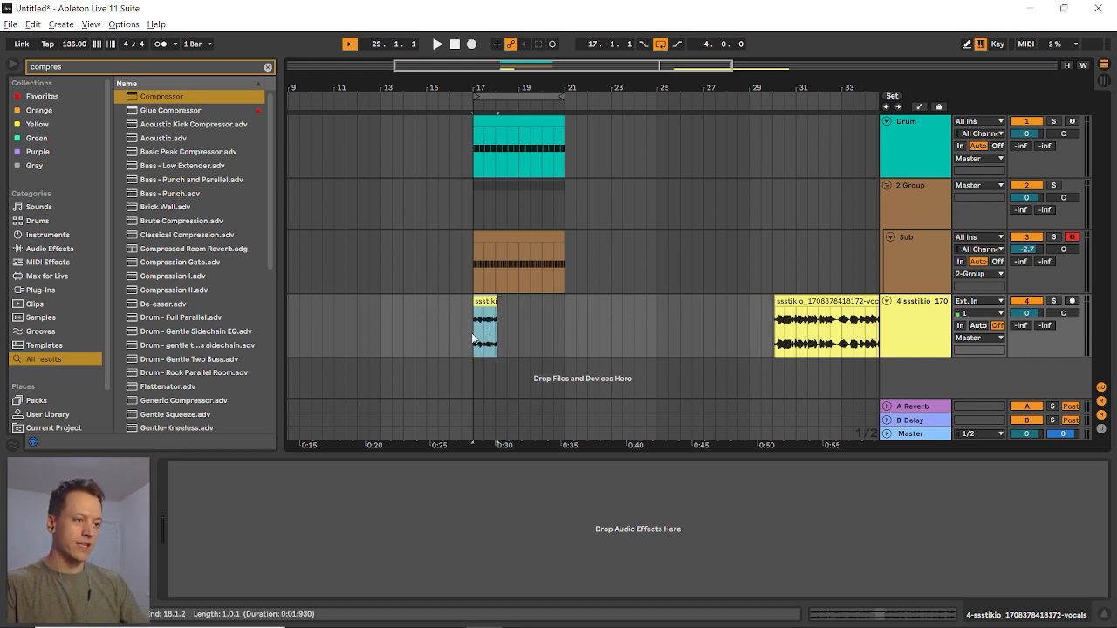
click(472, 338)
click(1054, 303)
key(space)
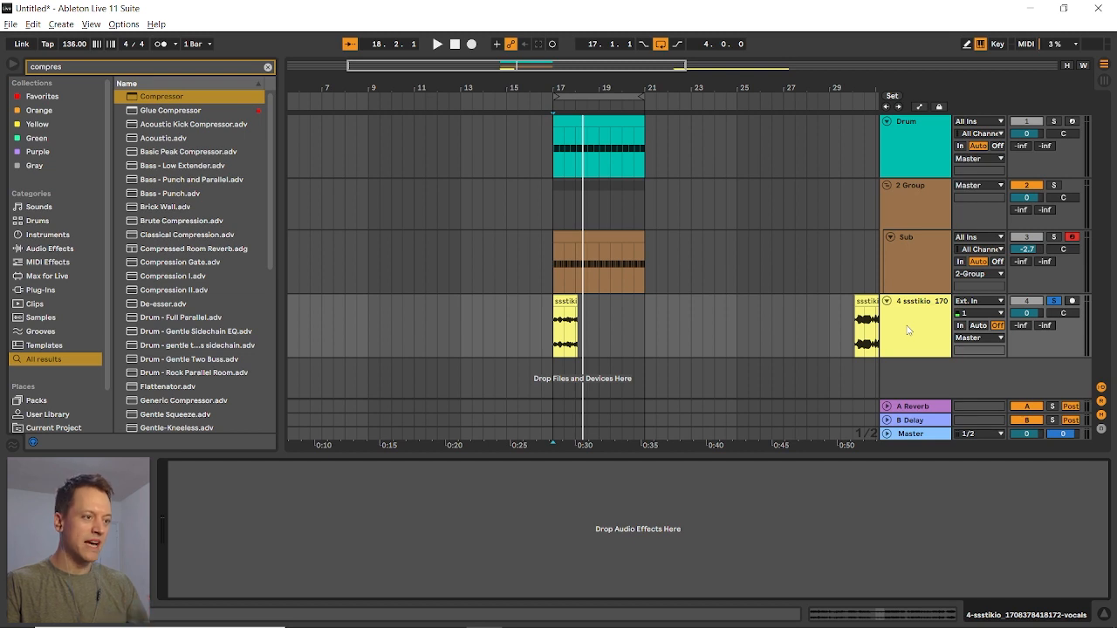
Transpose the short vocal clip at bar 17 by -1 semitone and play it back
click(657, 314)
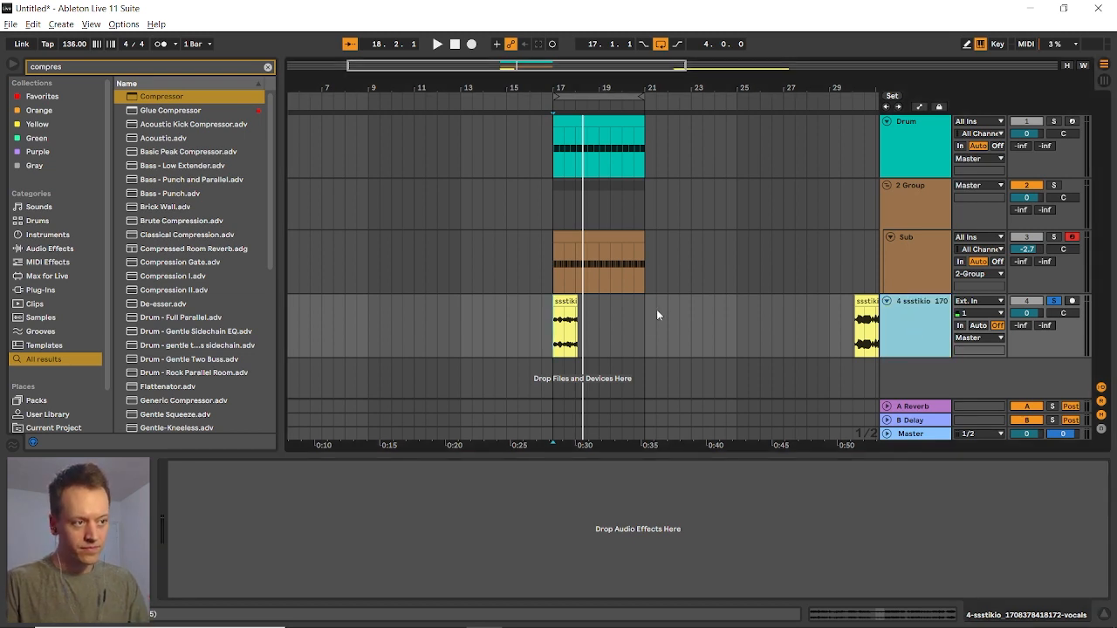
double_click(565, 333)
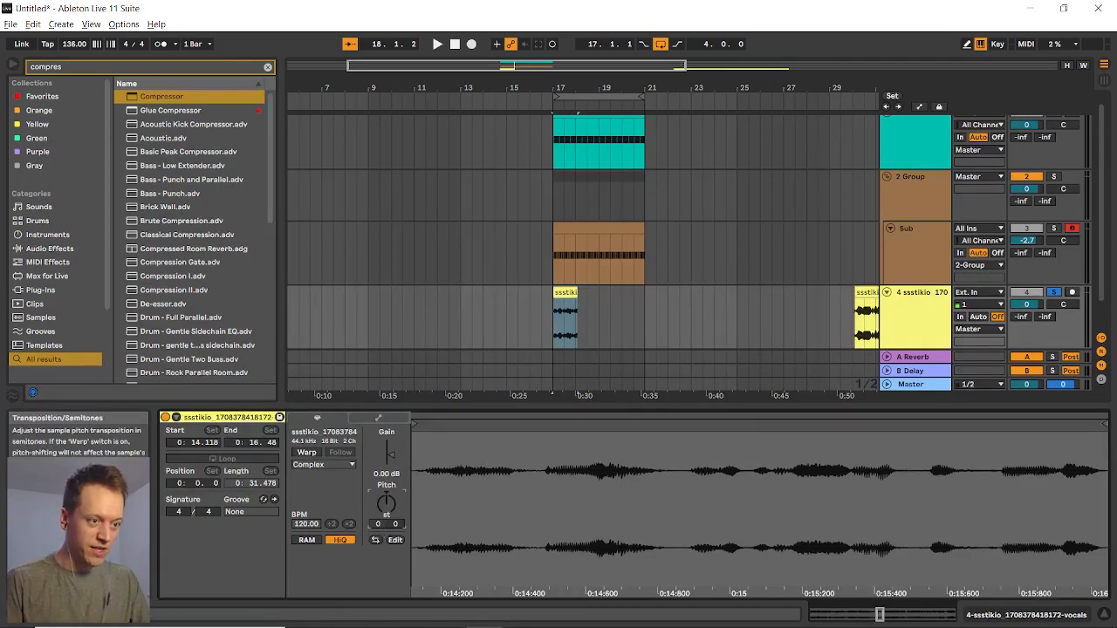
key(Return)
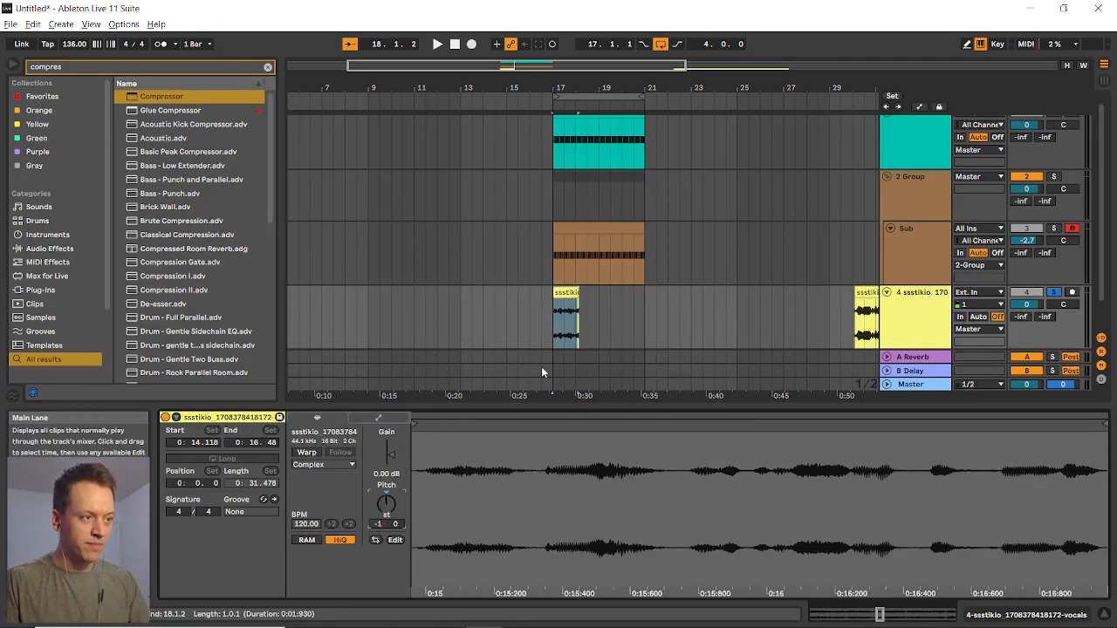
key(space)
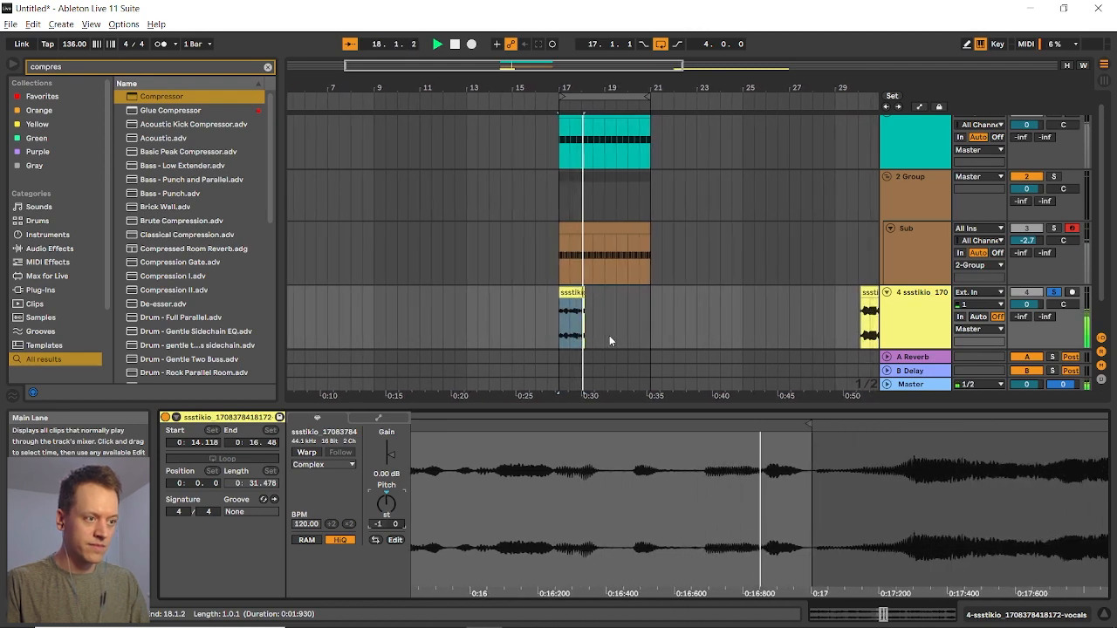
Find the Frequency Shifter effect in the browser and add it to the vocal track
click(916, 328)
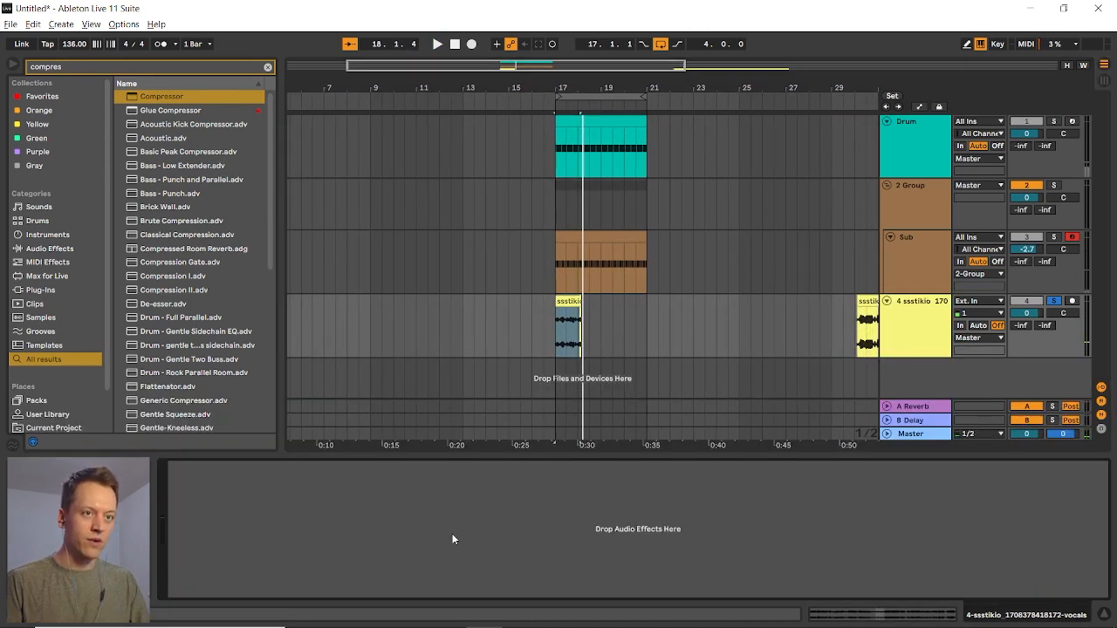
key(ctrl+f)
text(freq)
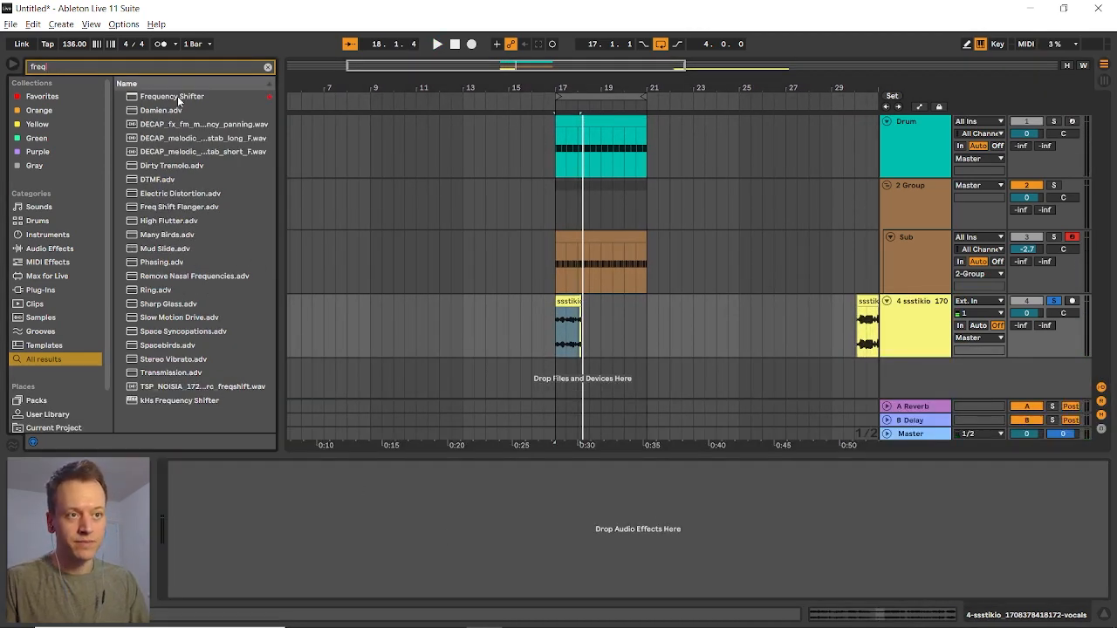
drag(177, 96, 261, 558)
Set the Frequency Shifter's frequency to -32.0 Hz and audition the vocal clip from its start
click(562, 303)
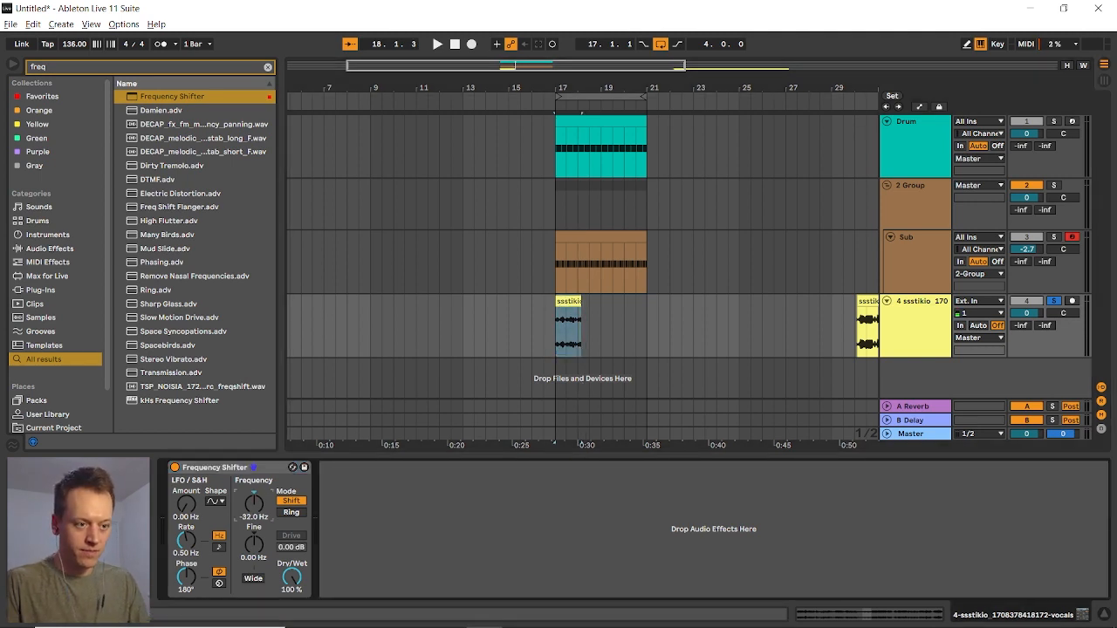
drag(249, 501, 253, 503)
key(space)
key(space)
key(space)
key(space)
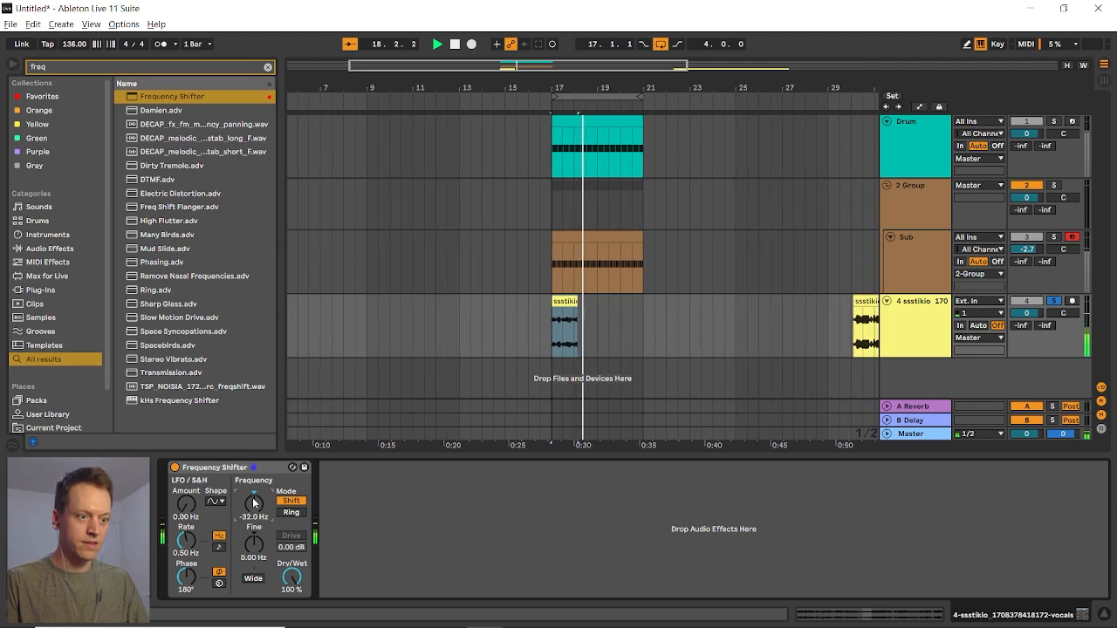
Add EQ Eight after the Frequency Shifter with a low cut at 59.5 Hz, and audition the vocal
key(ctrl+f)
text(eq)
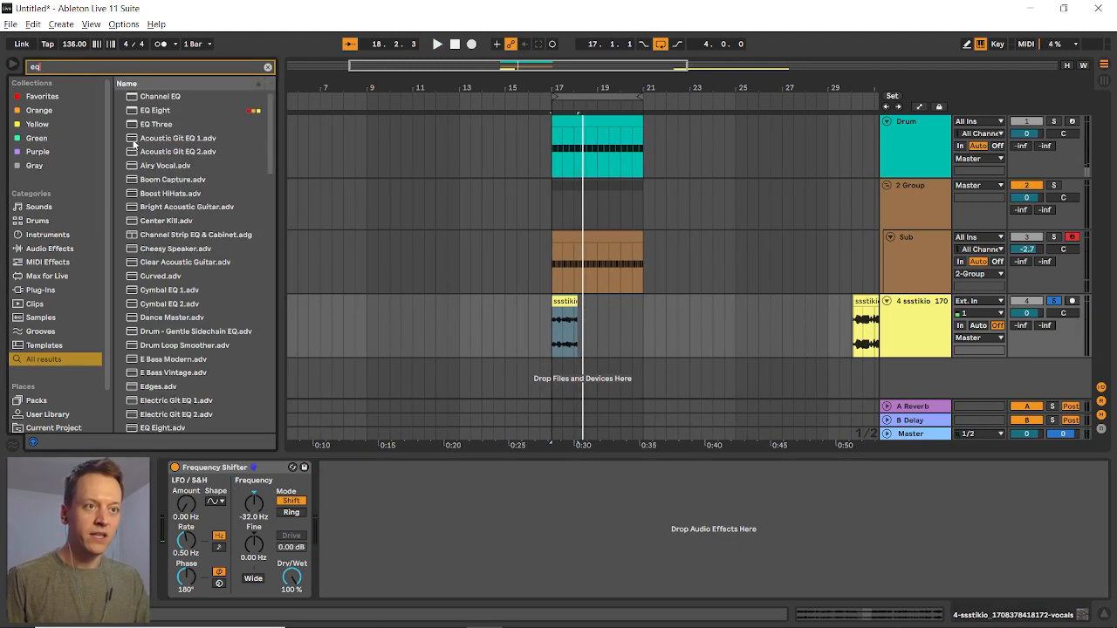
drag(144, 114, 341, 479)
key(space)
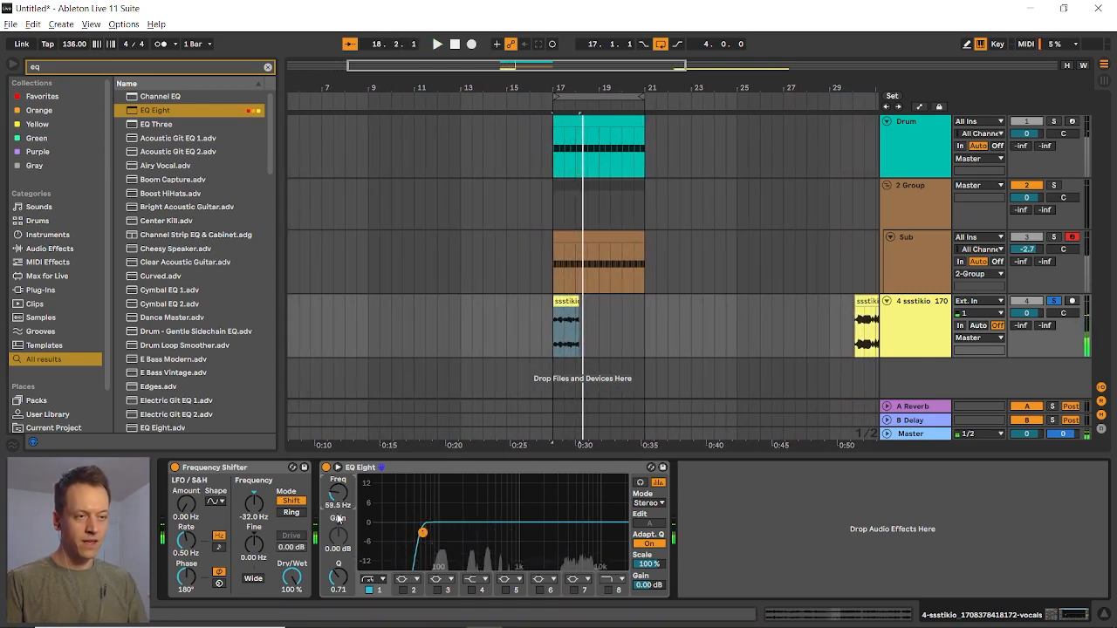
key(space)
Find the OTT preset in the browser and add it after EQ Eight on the vocal track
click(58, 69)
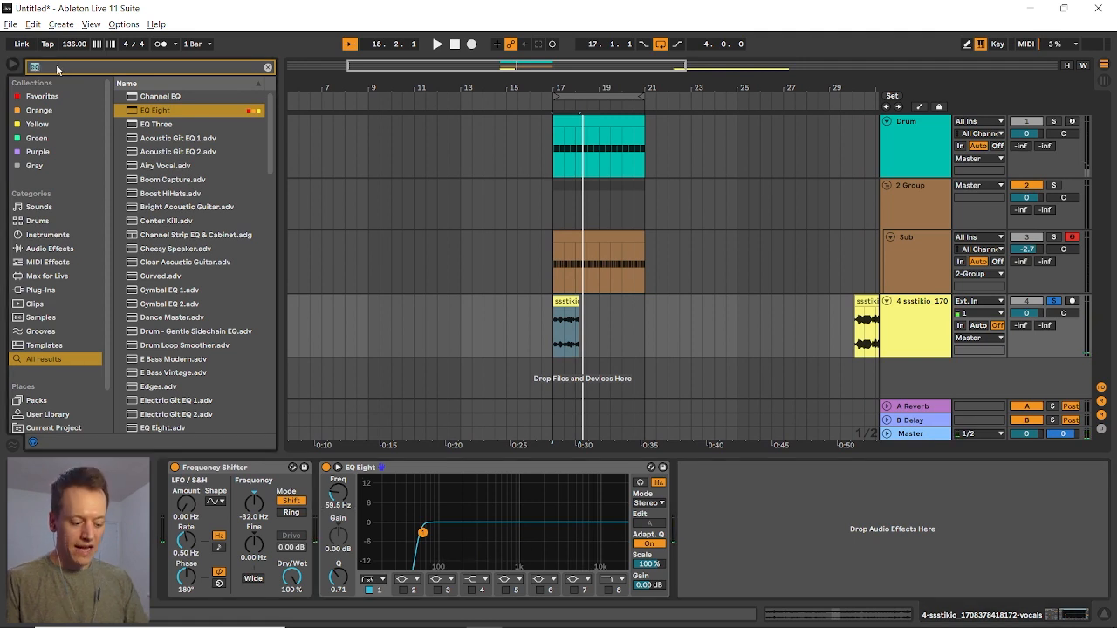
text(ott)
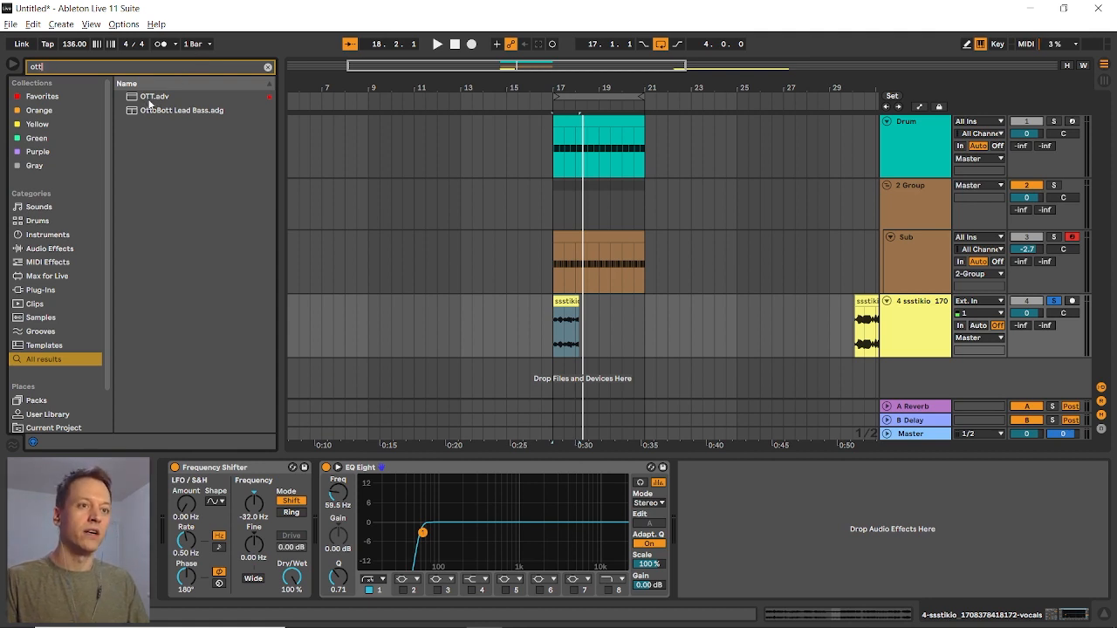
drag(149, 102, 752, 476)
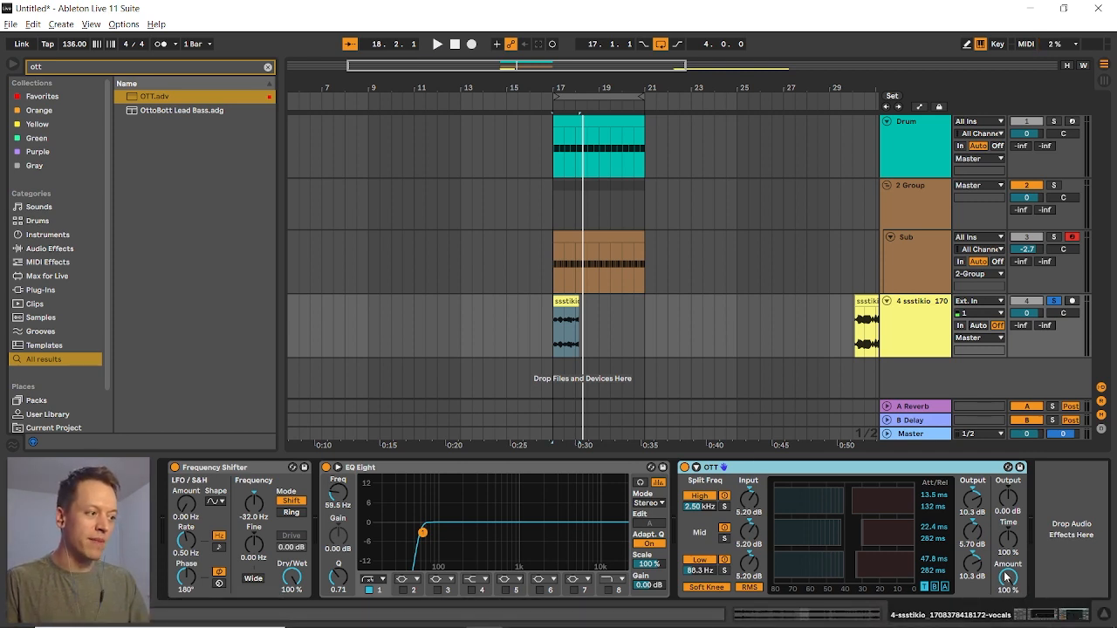
Set the OTT amount to 41% while auditioning the vocal clip
key(space)
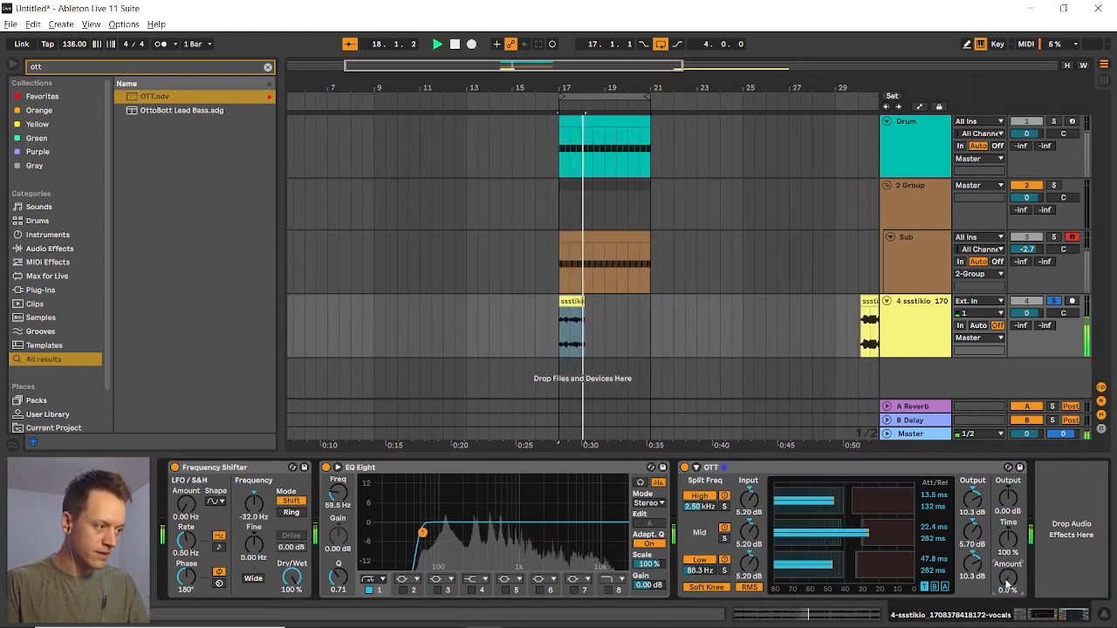
drag(1007, 582, 1007, 569)
key(space)
key(space)
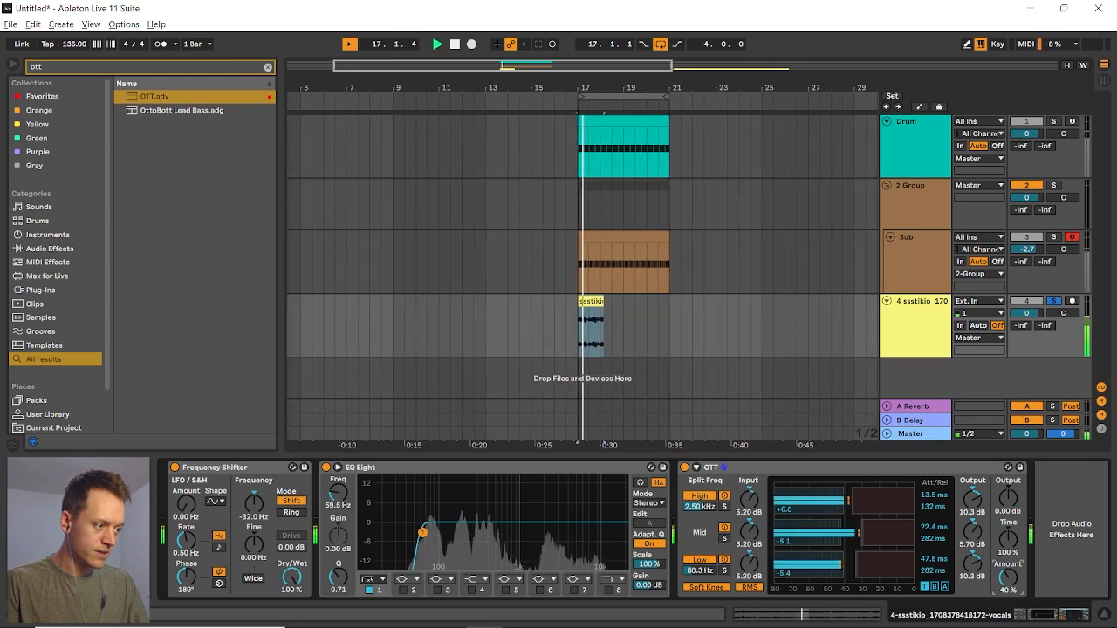
key(space)
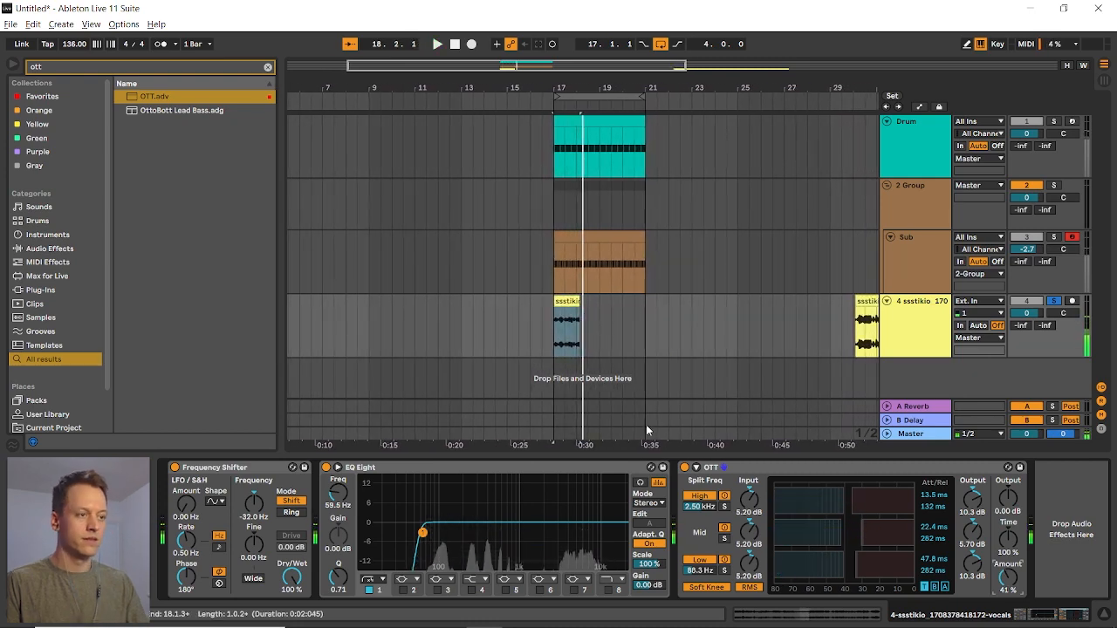
scroll(579, 351, up, 3)
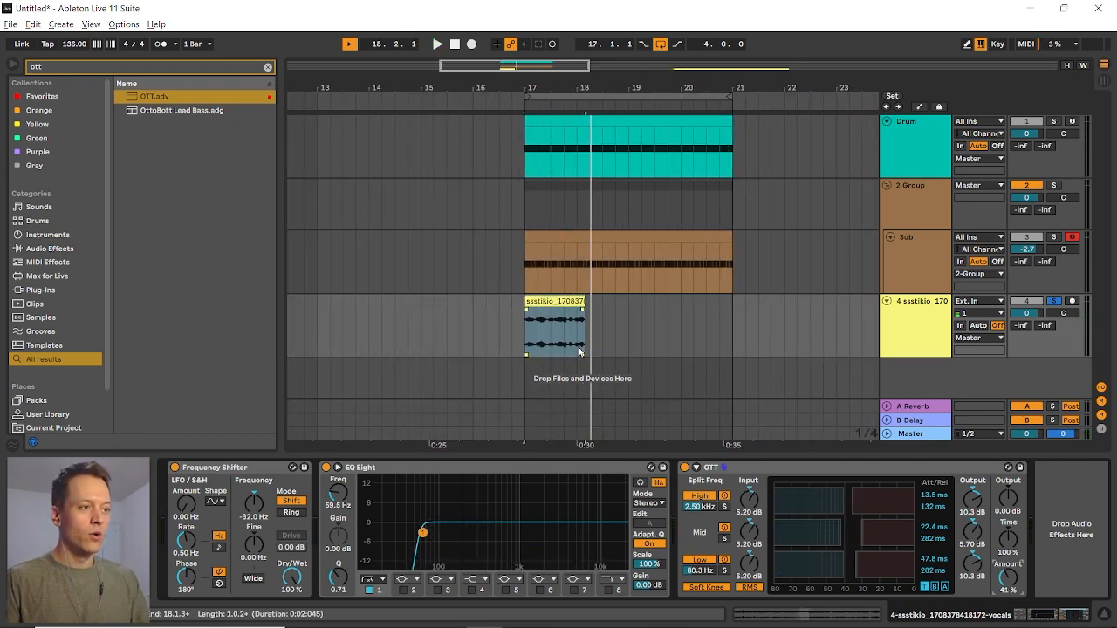
scroll(571, 346, down, 3)
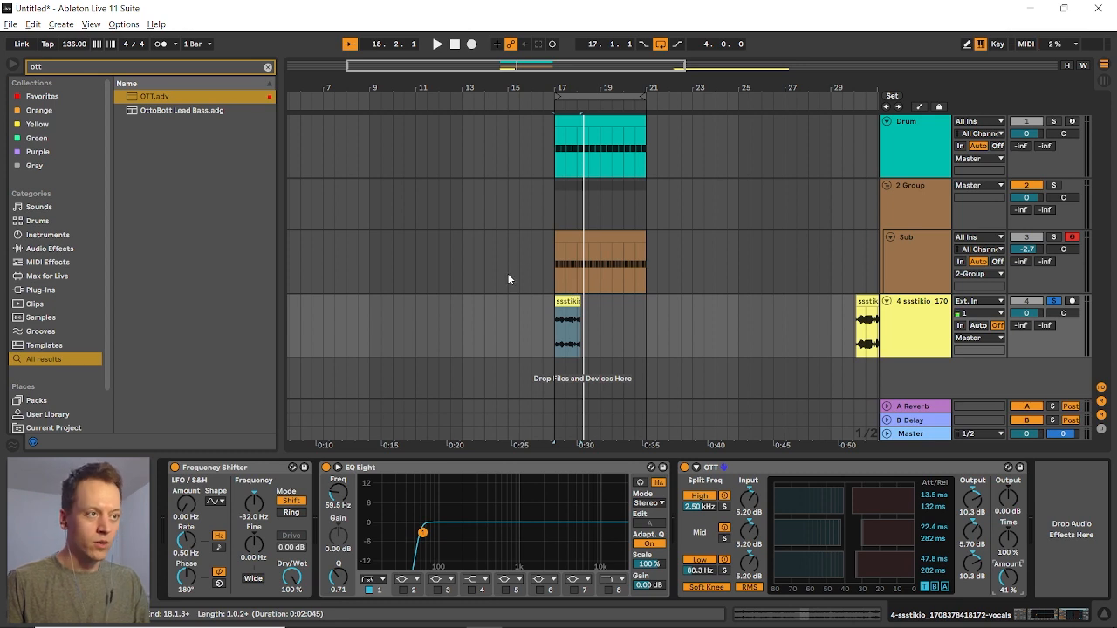
Audition the vocal clip from bar 17 and split it between the two phrases at about 17.2.4
ctrl+scroll(502, 293, up, 3)
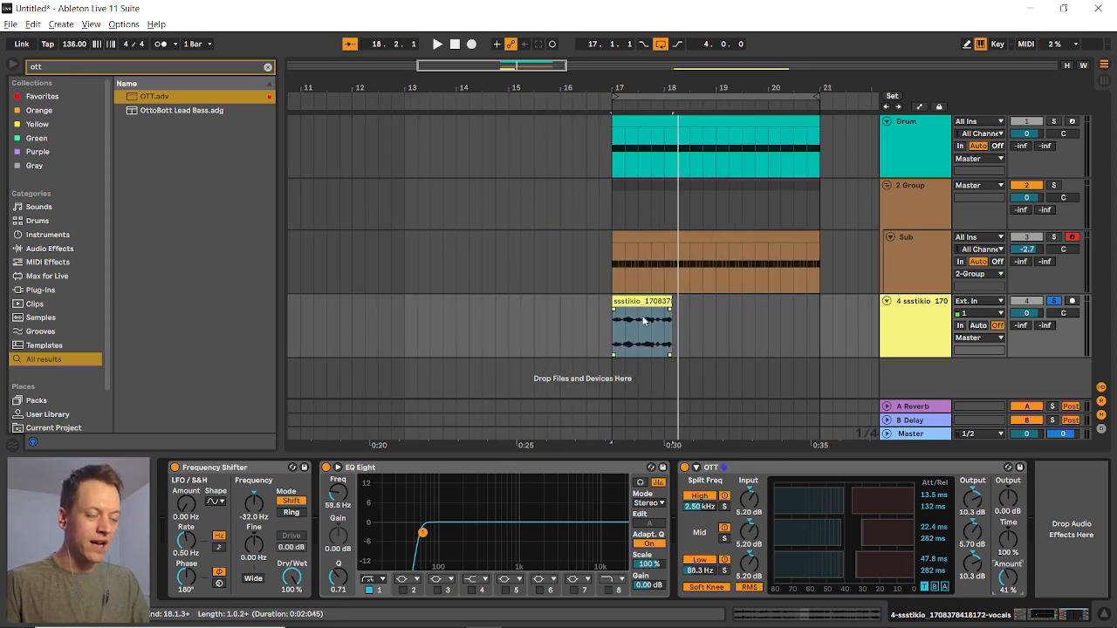
ctrl+scroll(605, 339, up, 4)
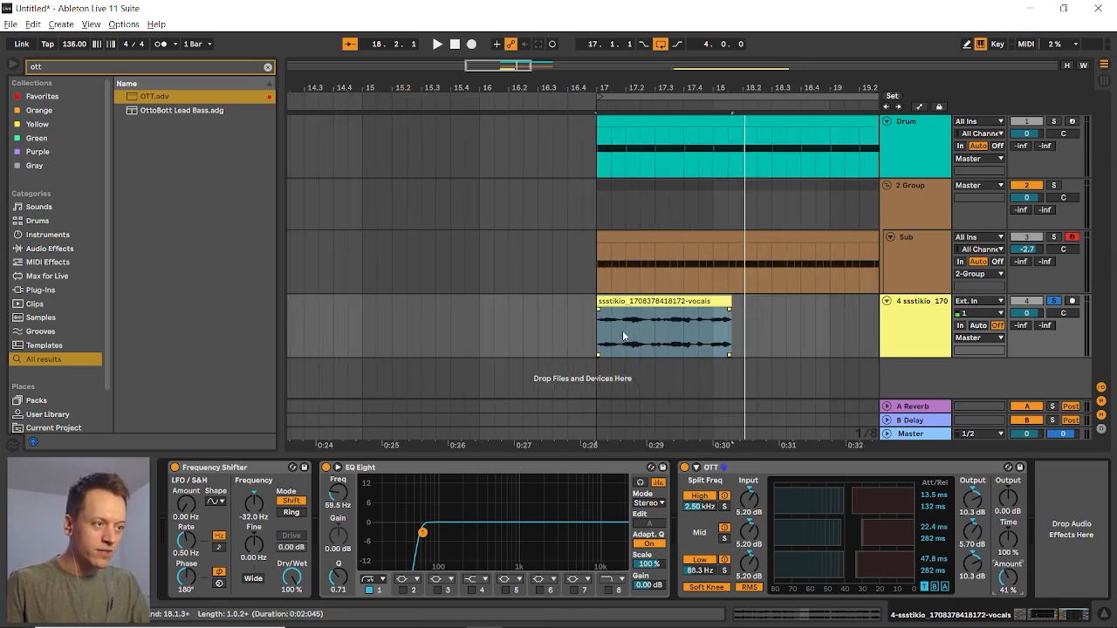
key(space)
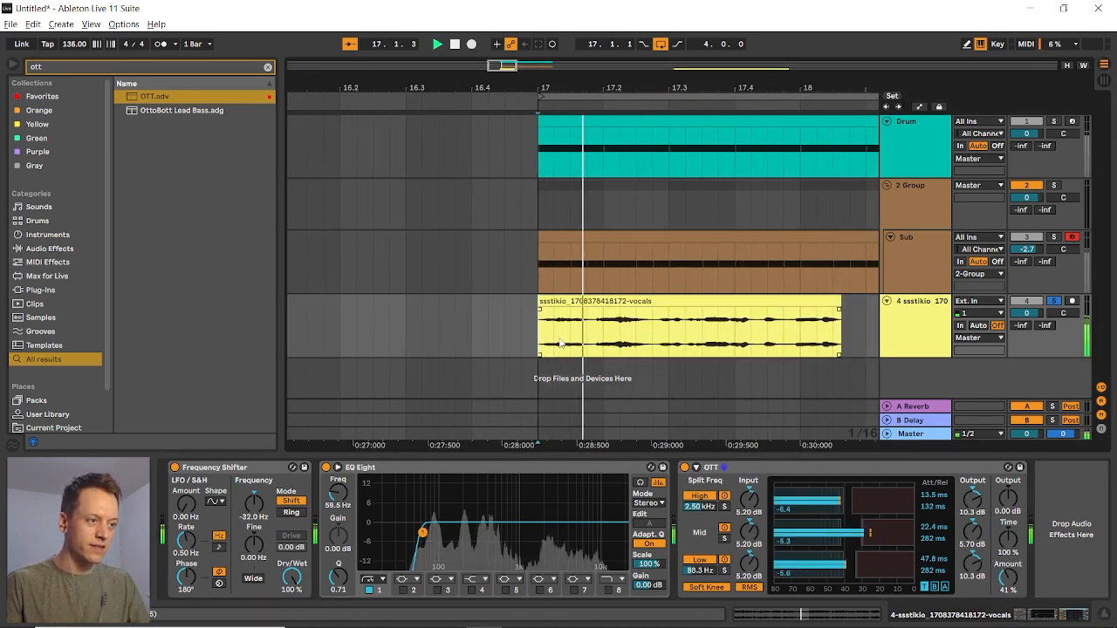
ctrl+scroll(548, 348, down, 2)
ctrl+scroll(546, 349, up, 3)
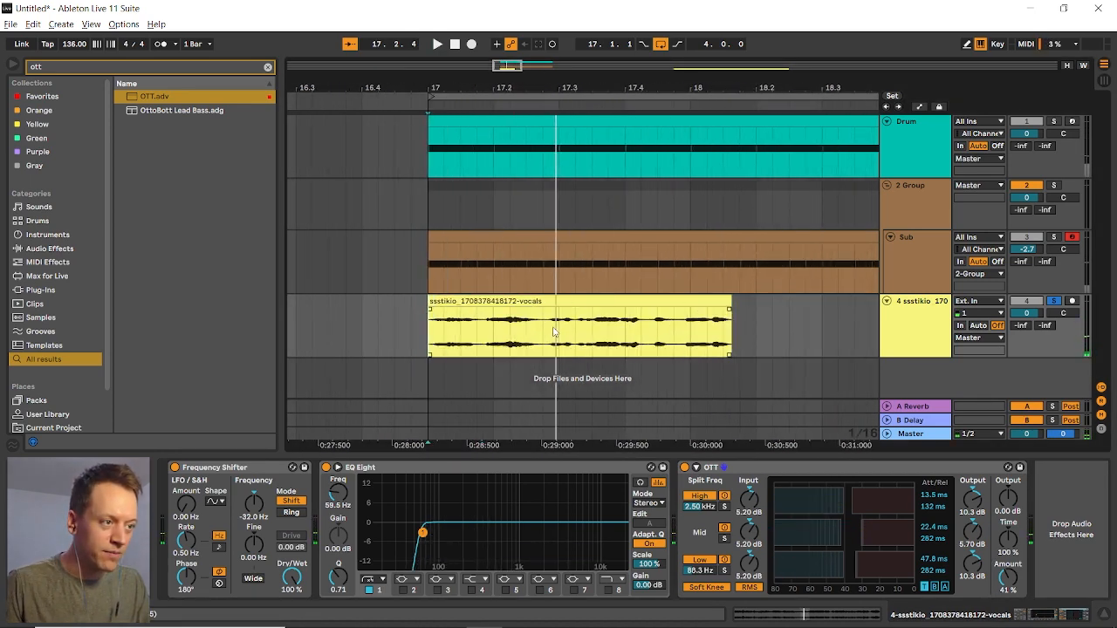
click(521, 336)
key(ctrl+e)
ctrl+scroll(498, 327, down, 3)
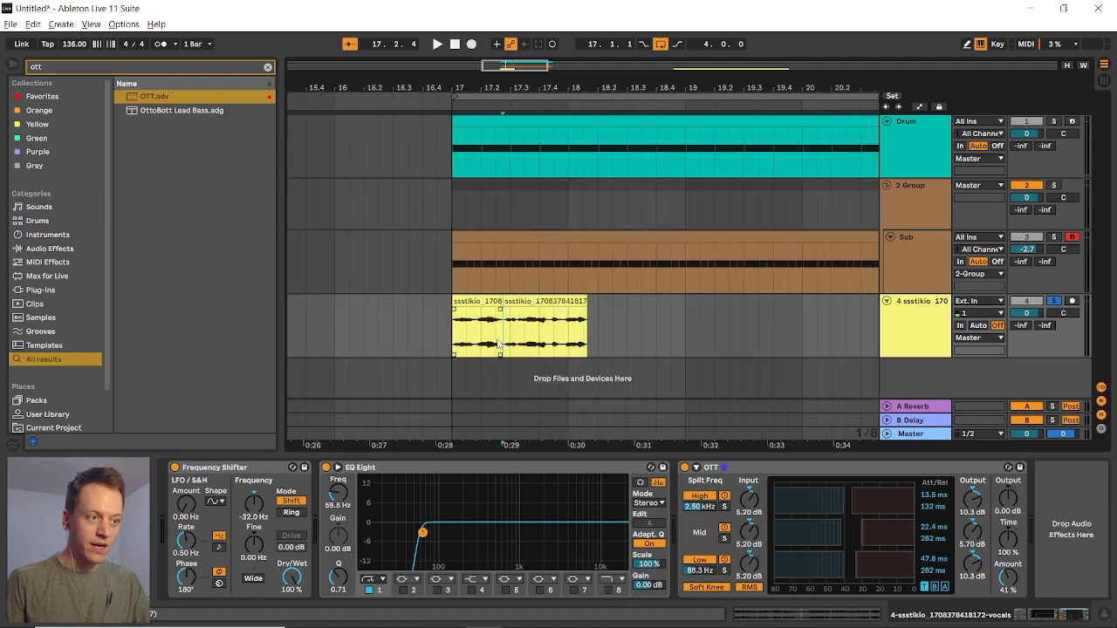
Move the first vocal part to the start of bar 13 and the second part to about bar 15
scroll(433, 349, left, 3)
ctrl+scroll(432, 349, down, 2)
drag(589, 302, 384, 308)
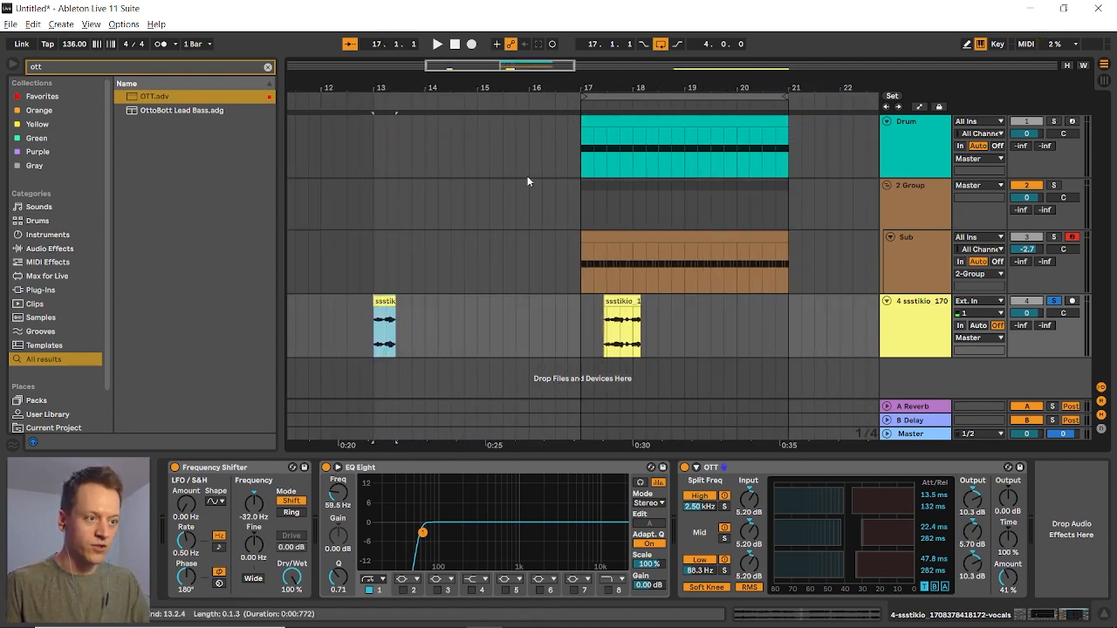
click(374, 210)
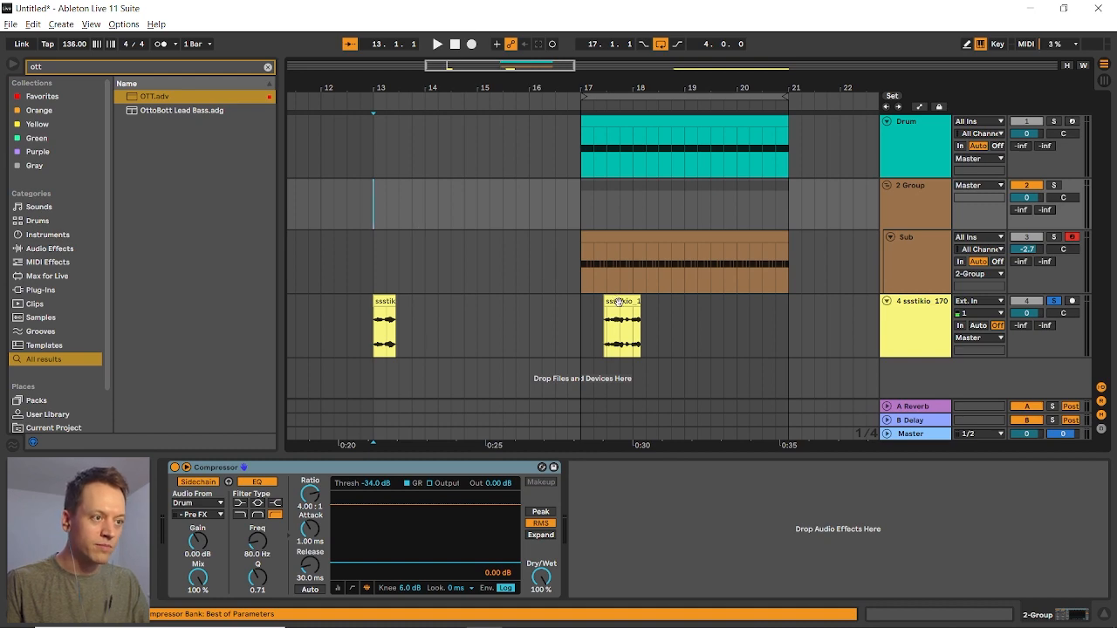
drag(619, 302, 503, 307)
drag(500, 316, 501, 315)
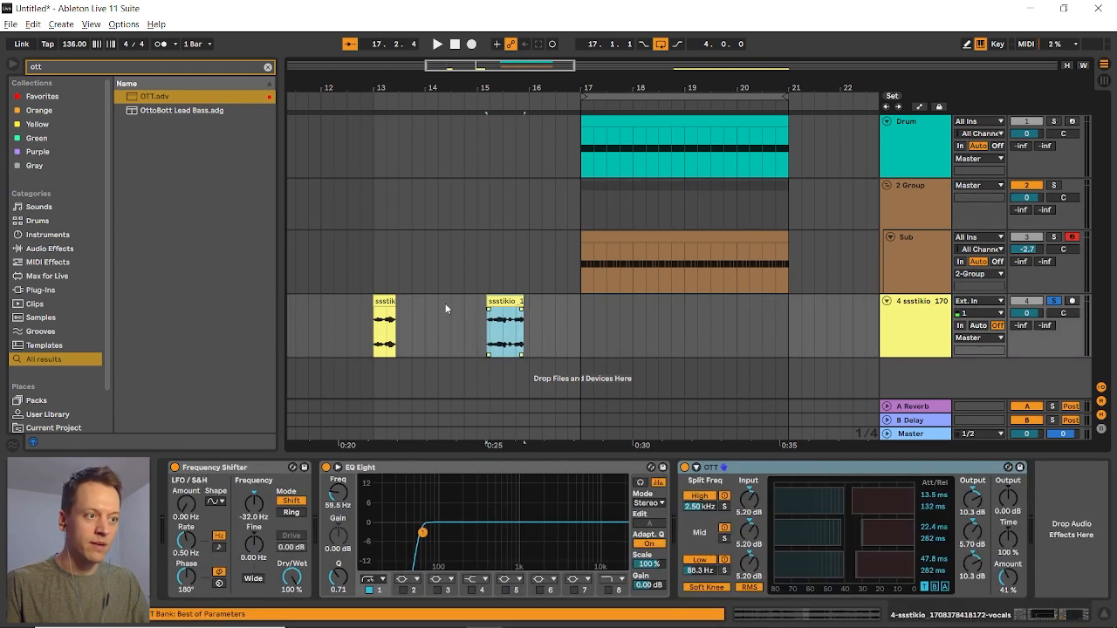
Align the second vocal part with the start of bar 15 and audition both parts
click(370, 246)
key(space)
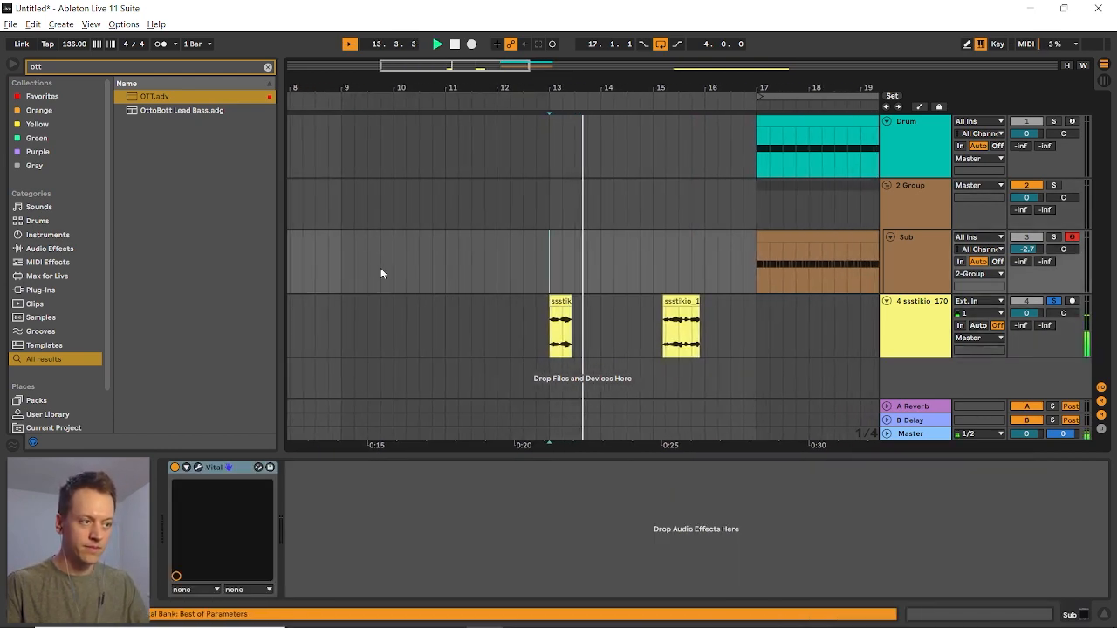
click(638, 261)
drag(660, 302, 650, 300)
click(647, 272)
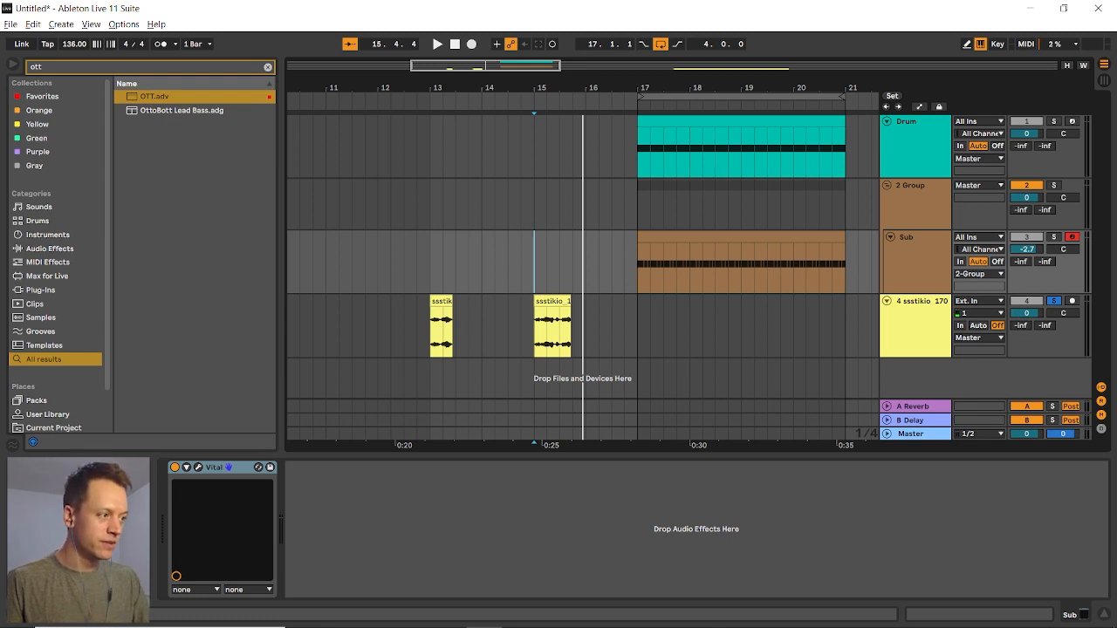
key(space)
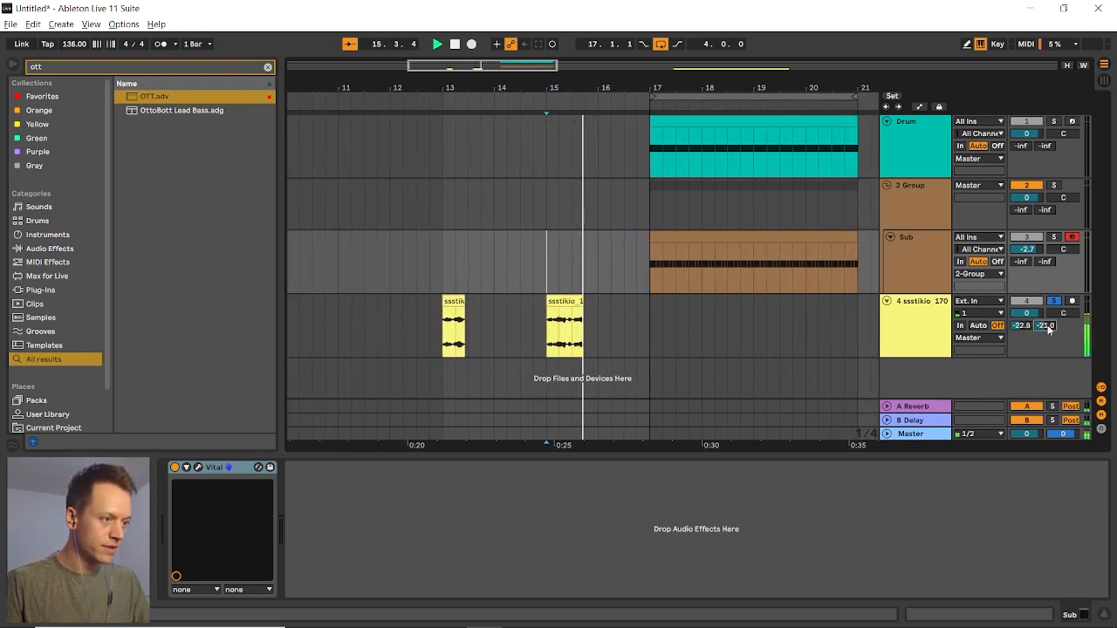
key(space)
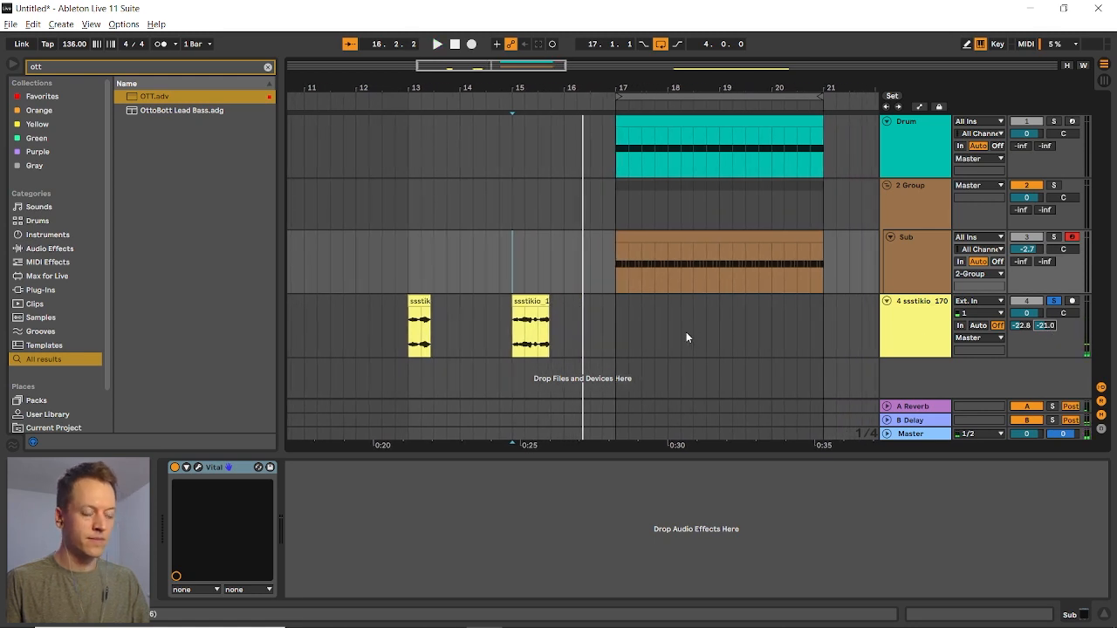
Insert an audio track below the vocal track, arm it for recording and set its input to Resampling
click(421, 347)
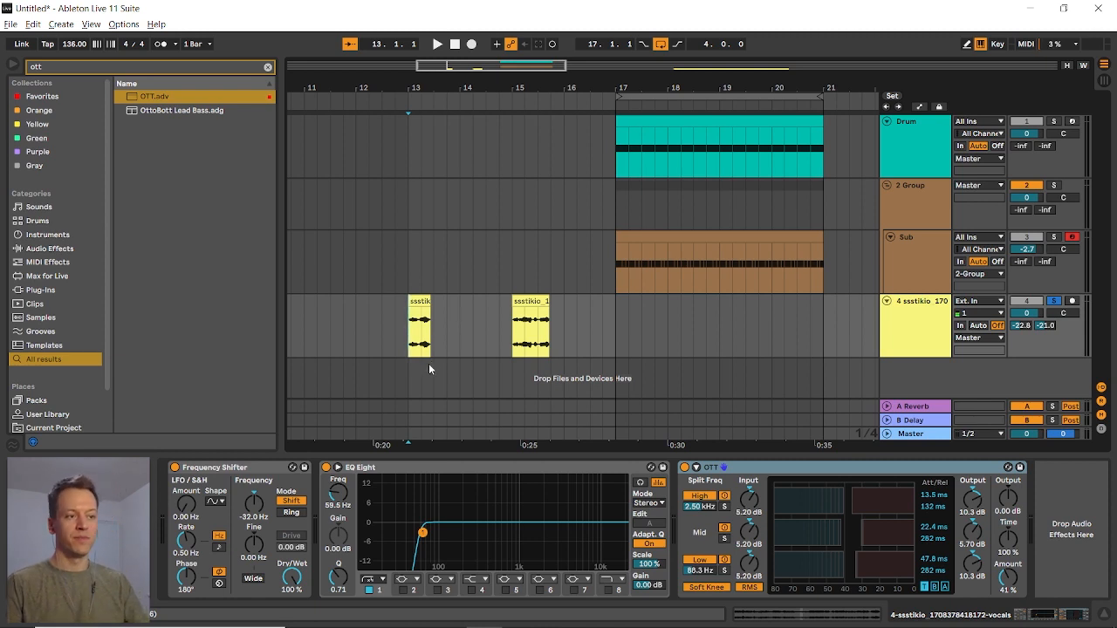
mouse_move(425, 340)
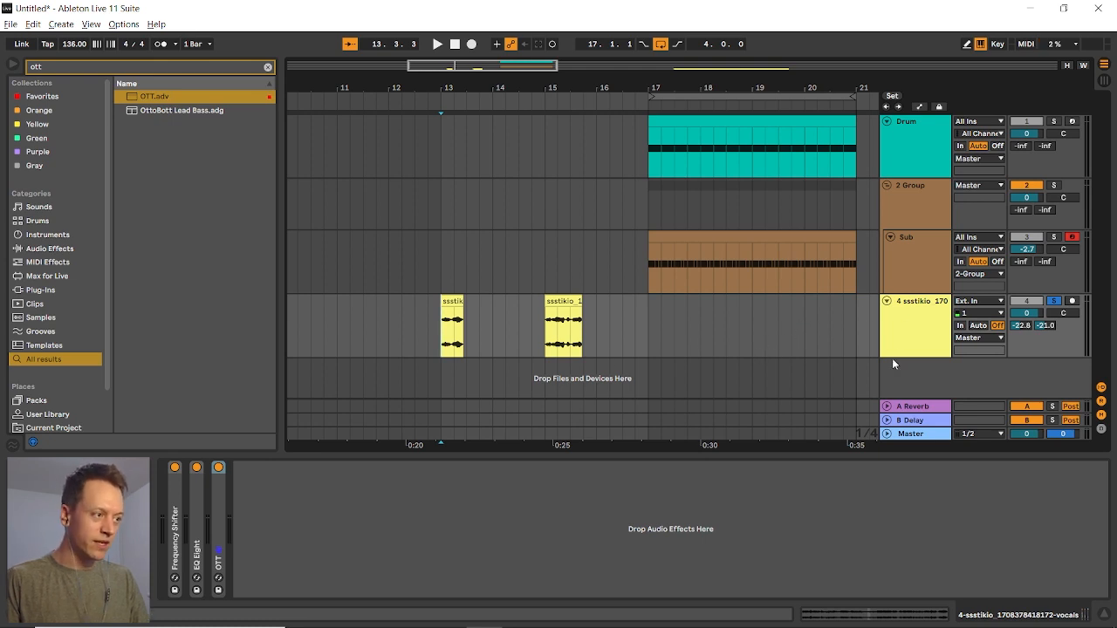
click(910, 328)
key(ctrl+t)
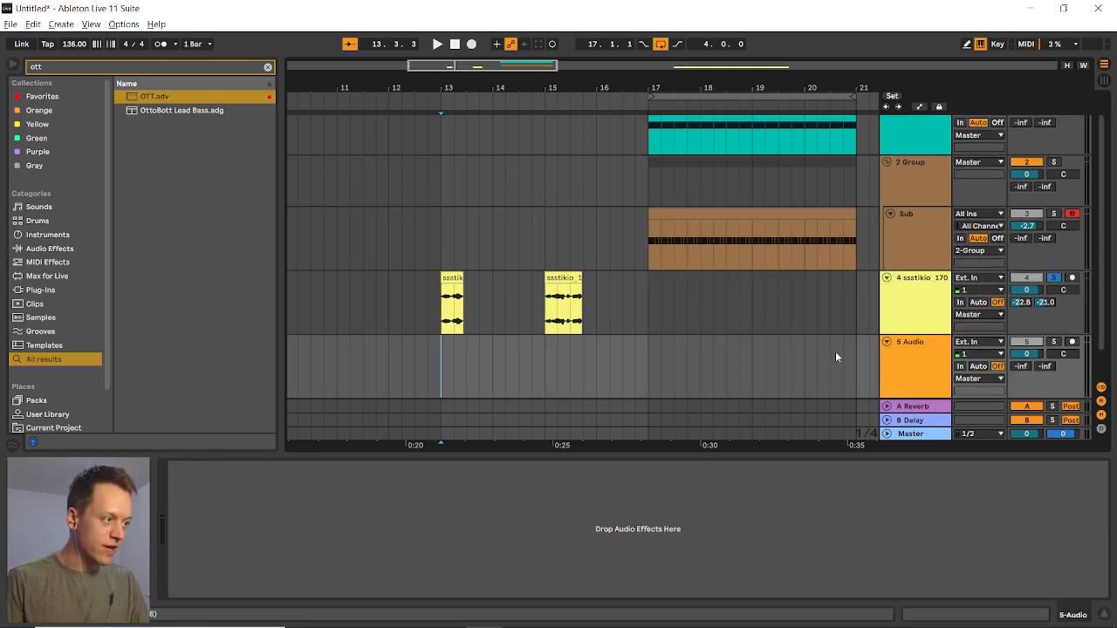
click(1071, 341)
click(989, 343)
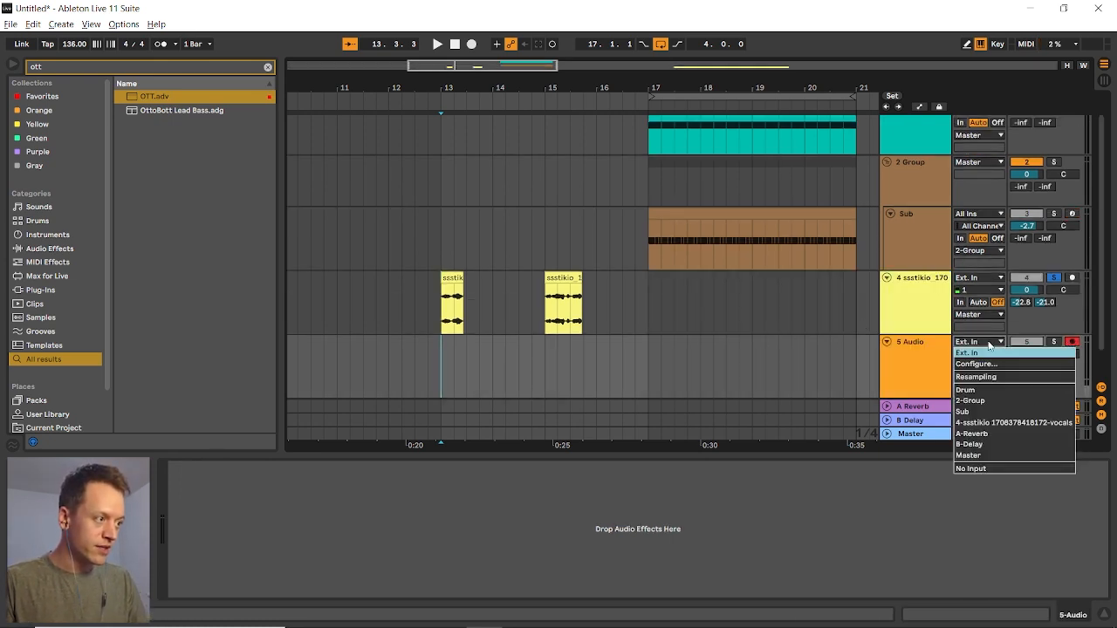
click(995, 377)
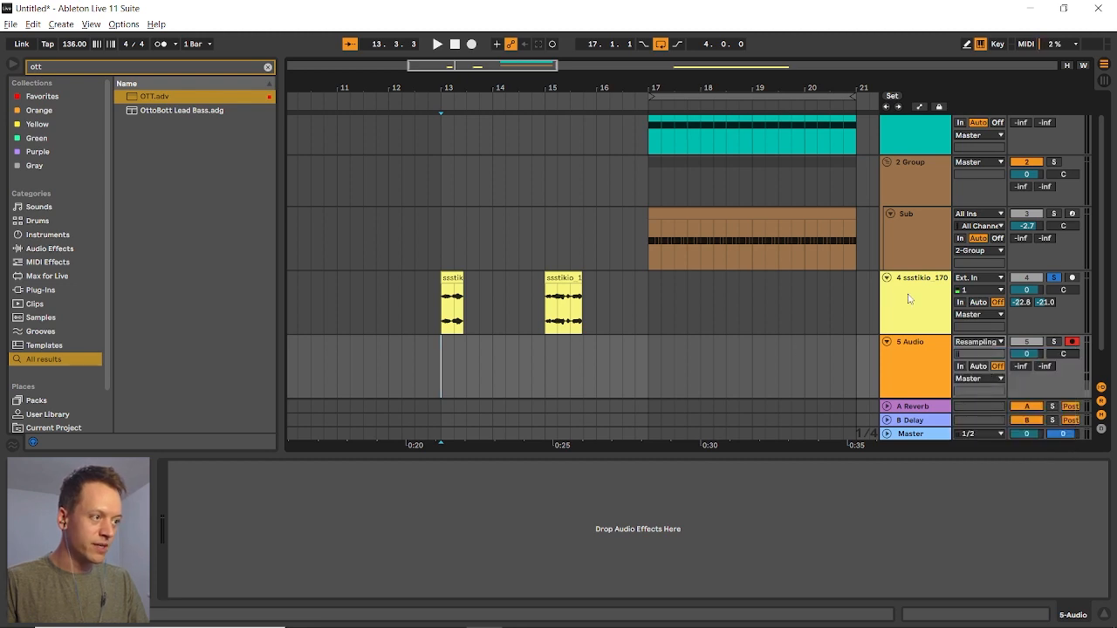
Record both processed vocal parts onto the resampling track from bars 13 and 15, and unsolo the vocal track
click(443, 308)
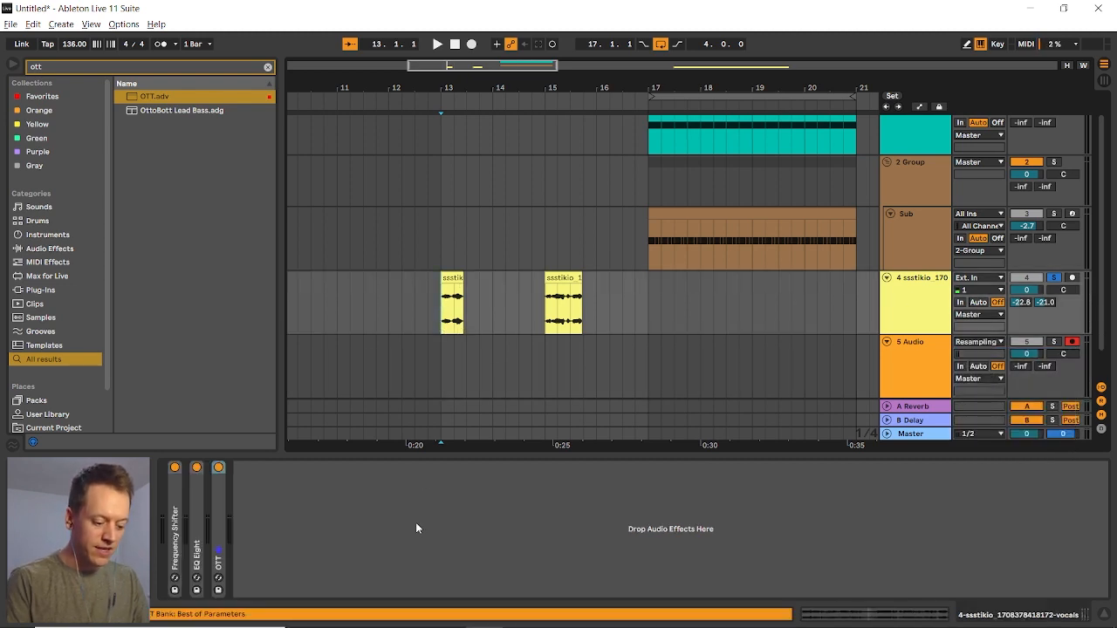
key(F9)
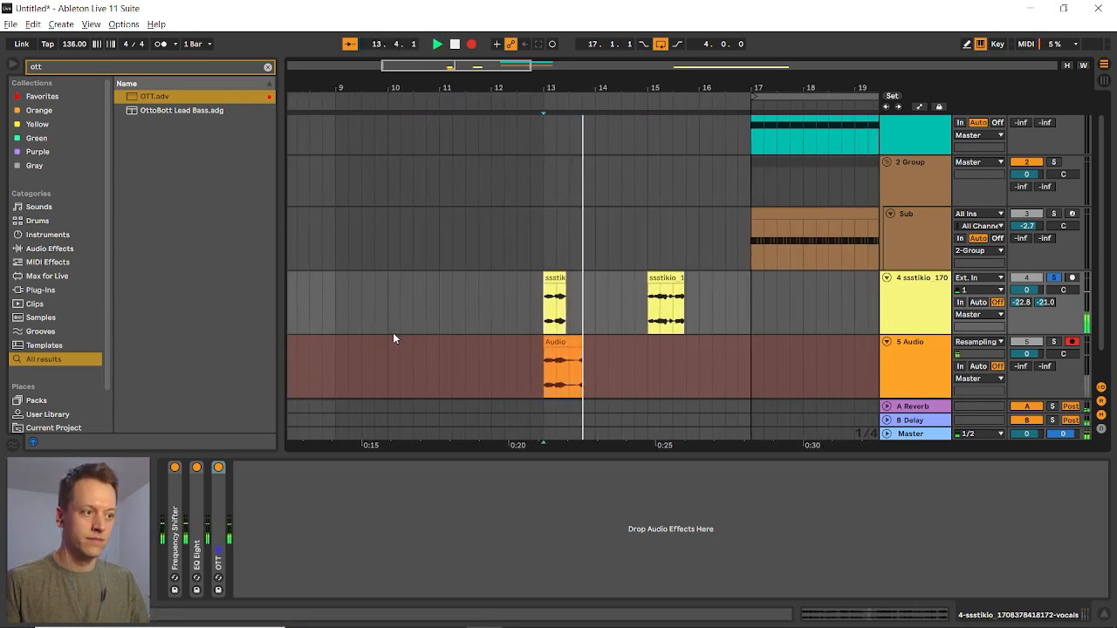
key(space)
click(626, 304)
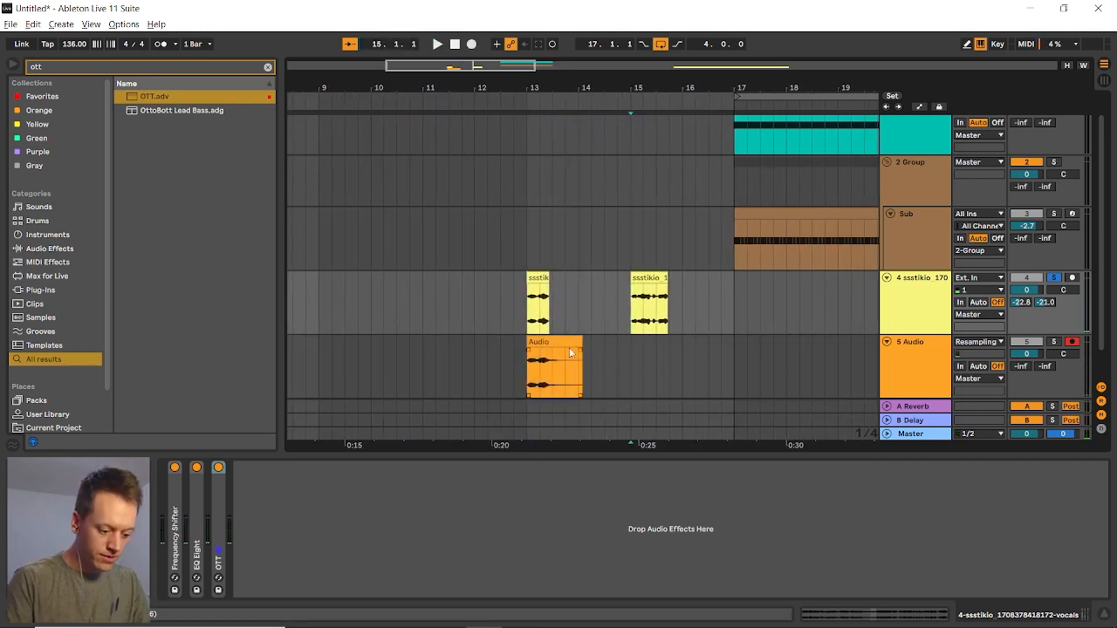
key(F9)
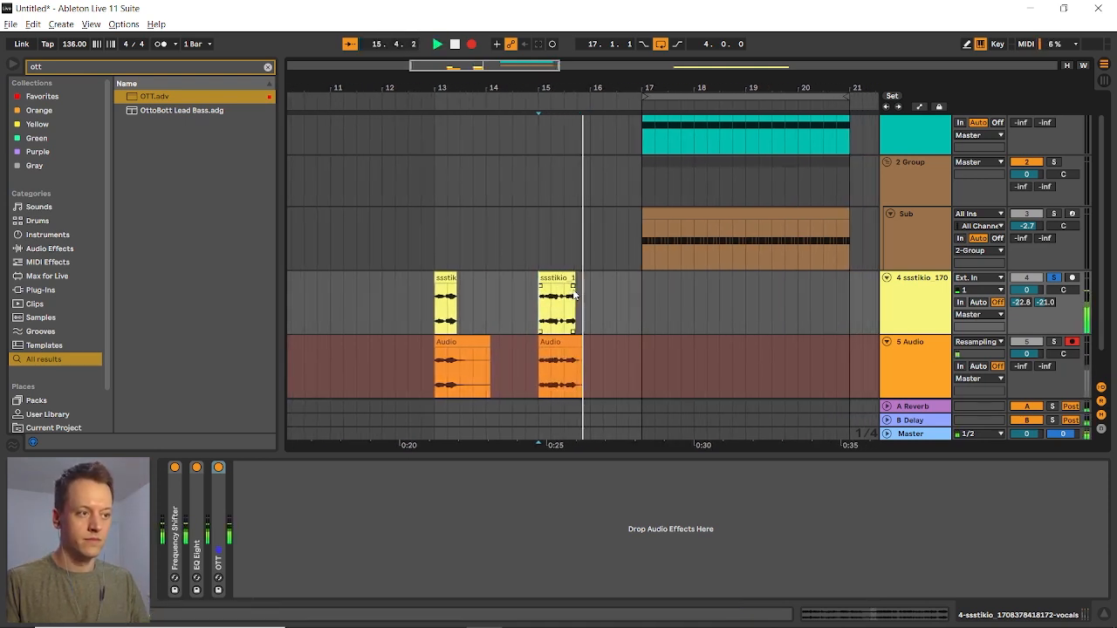
key(space)
scroll(386, 357, up, 5)
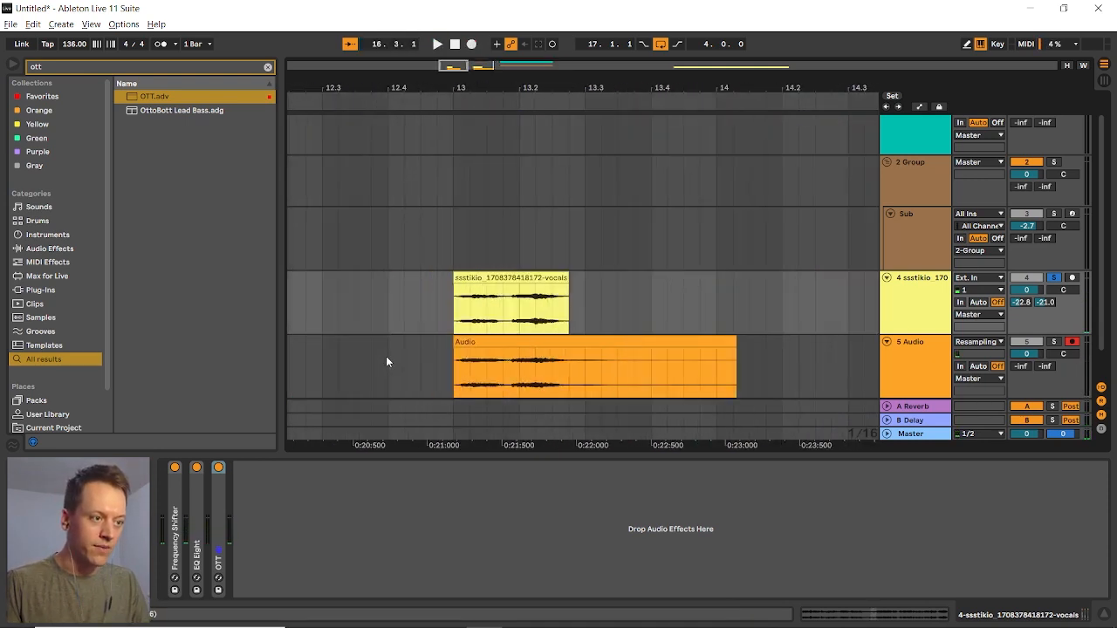
key(w)
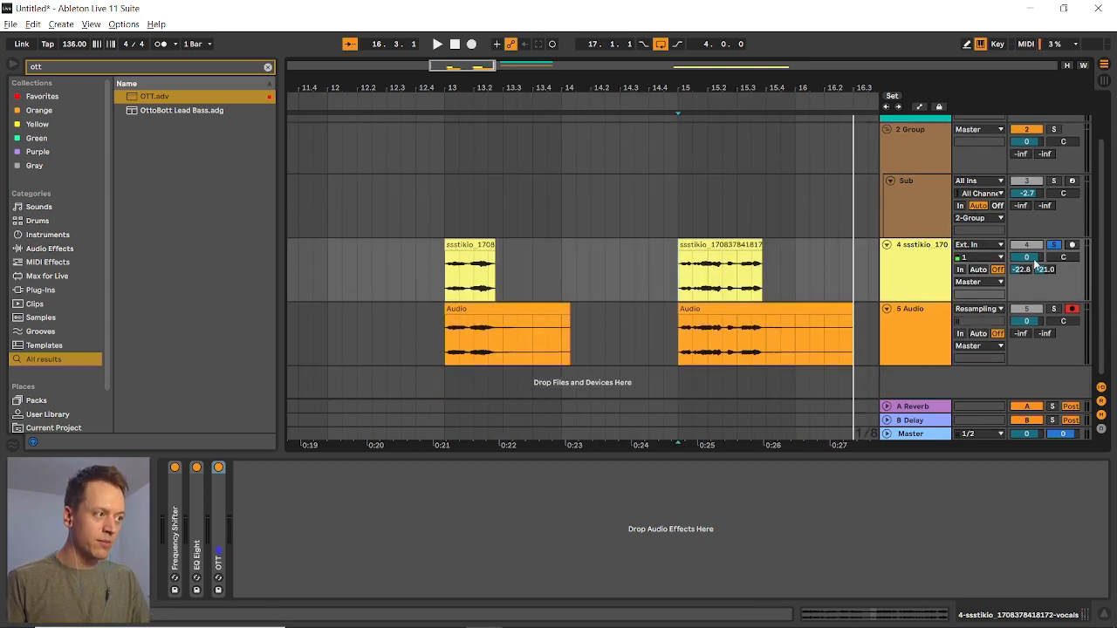
click(1054, 245)
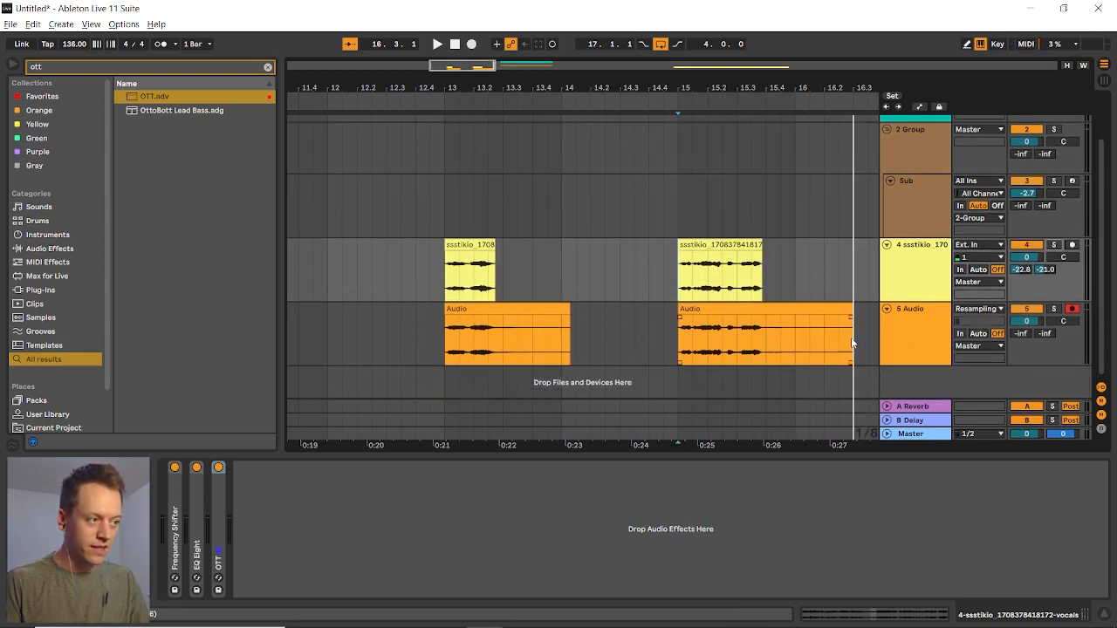
Insert another audio track and move the first 0.0.3 of the bar 13 recording onto it
click(609, 332)
key(ctrl+t)
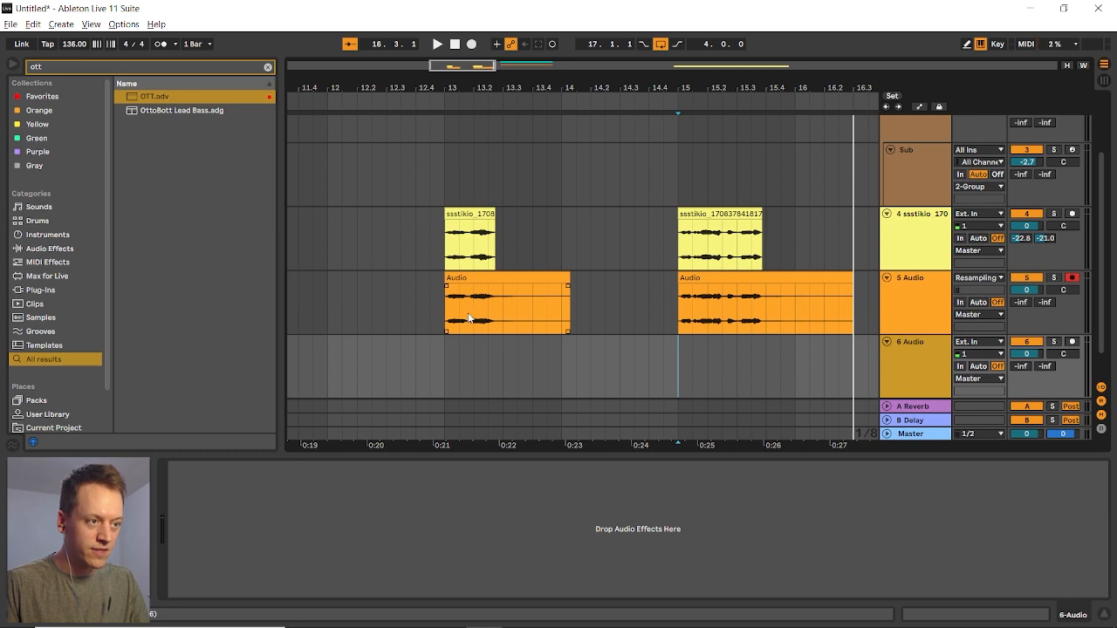
scroll(470, 314, up, 2)
drag(458, 321, 410, 319)
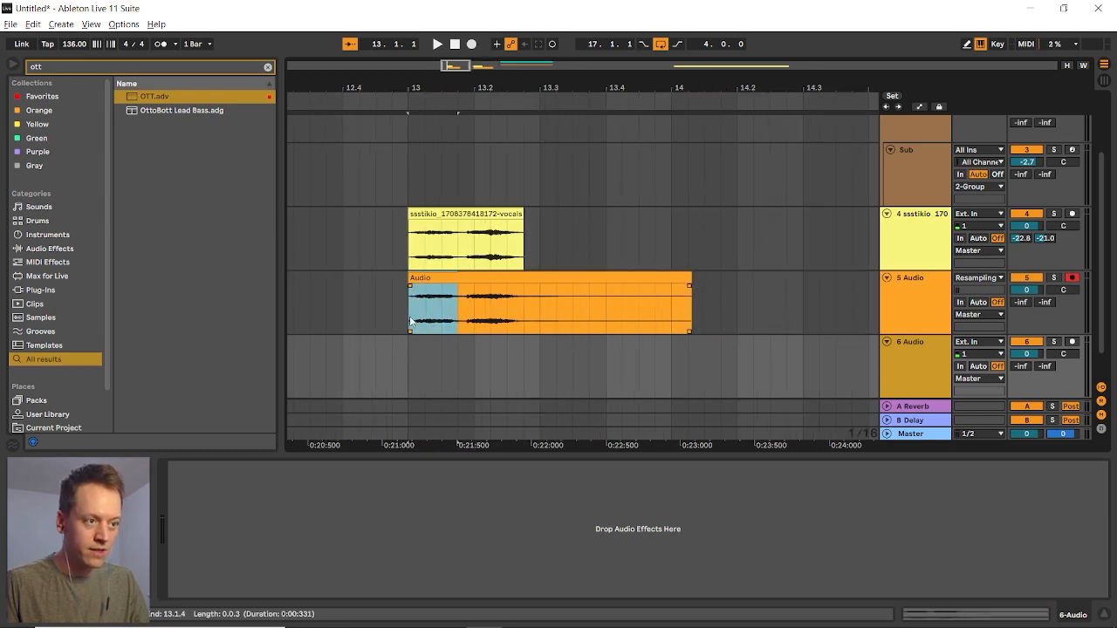
drag(422, 279, 422, 343)
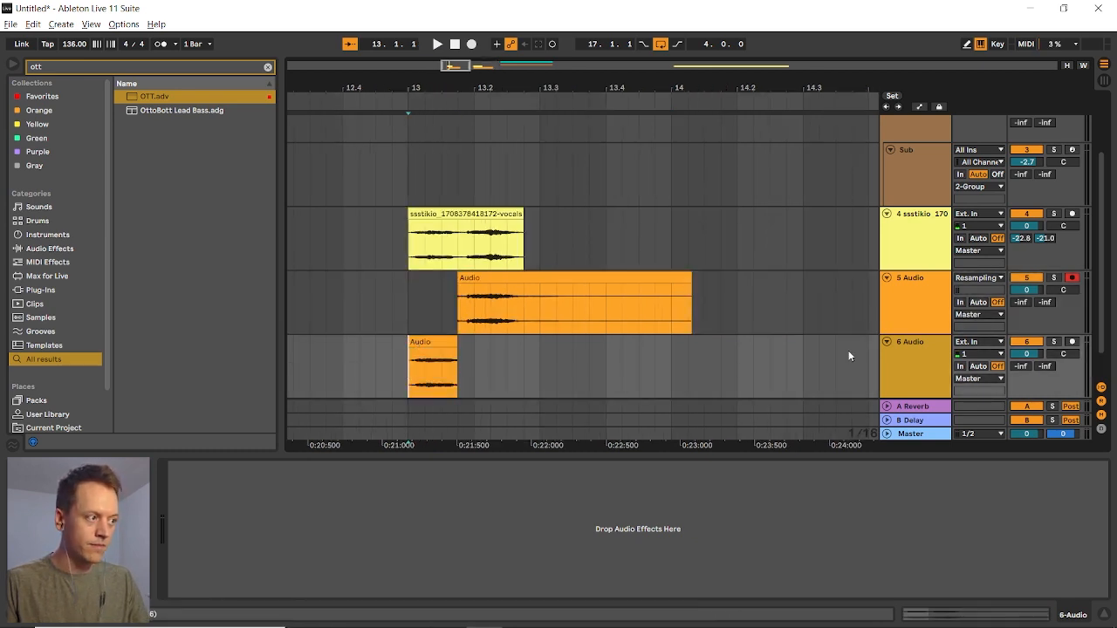
Audition the moved vocal fragment soloed and shorten it to a length of 0.0.1 from bar 13
key(space)
key(space)
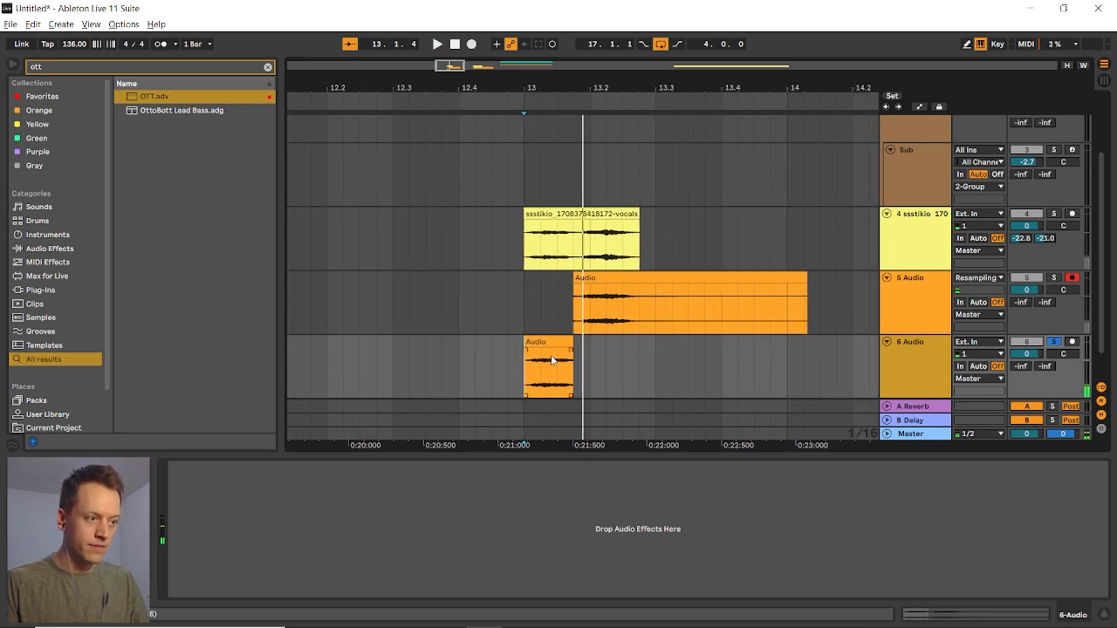
scroll(553, 358, up, 2)
drag(593, 341, 511, 342)
key(space)
key(space)
key(space)
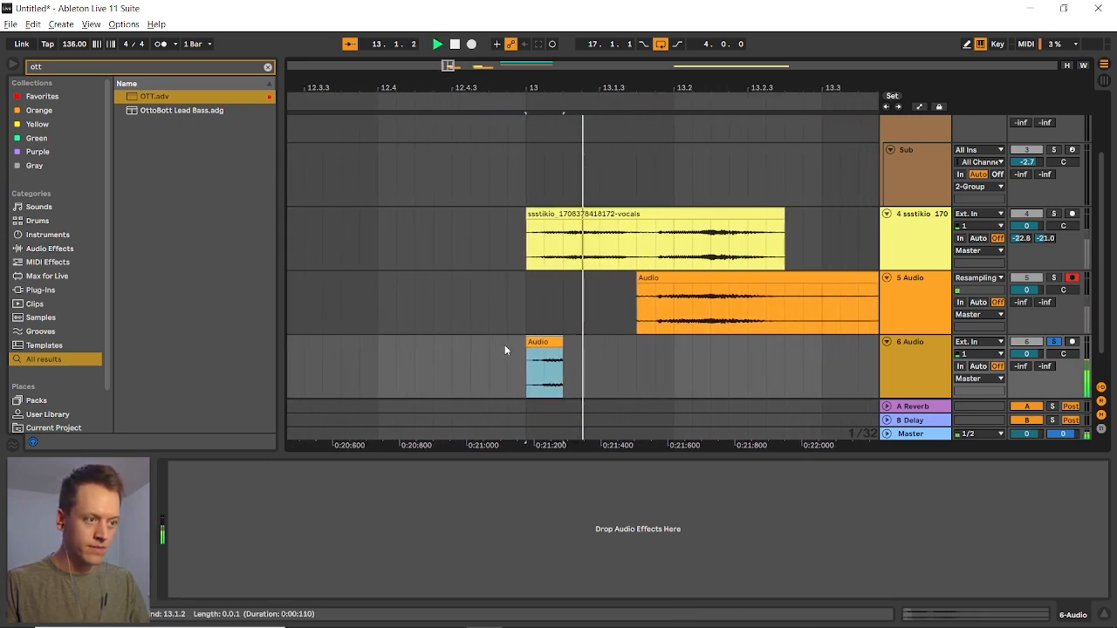
key(space)
Search the browser for "rev" and add Reverb to the vocal fragment's track
scroll(490, 347, down, 2)
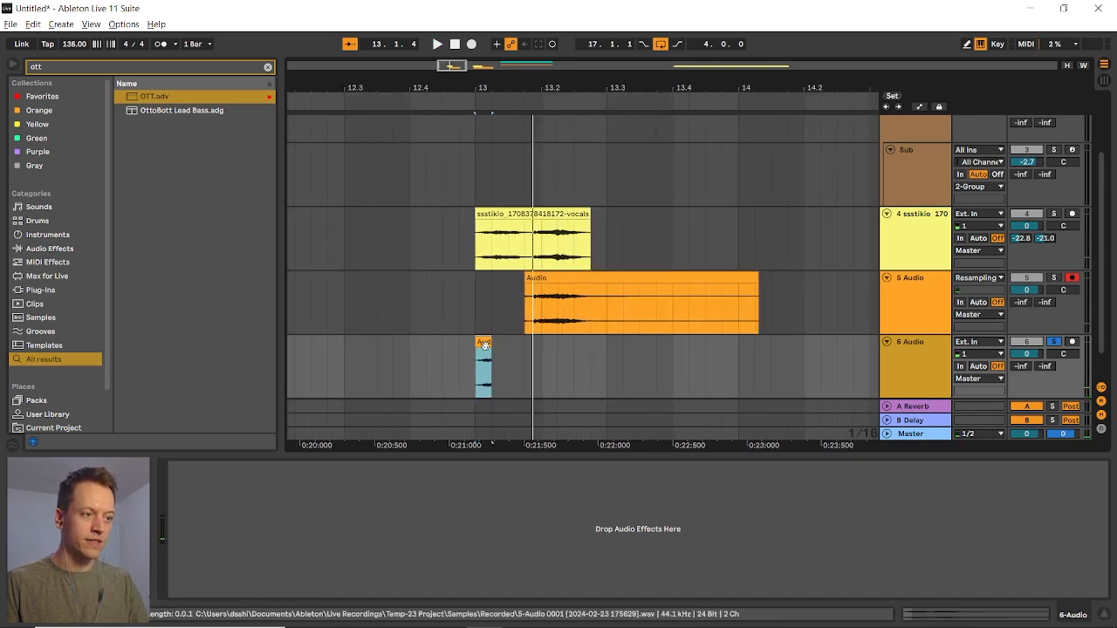
scroll(490, 347, down, 1)
click(914, 338)
key(ctrl+f)
text(rev)
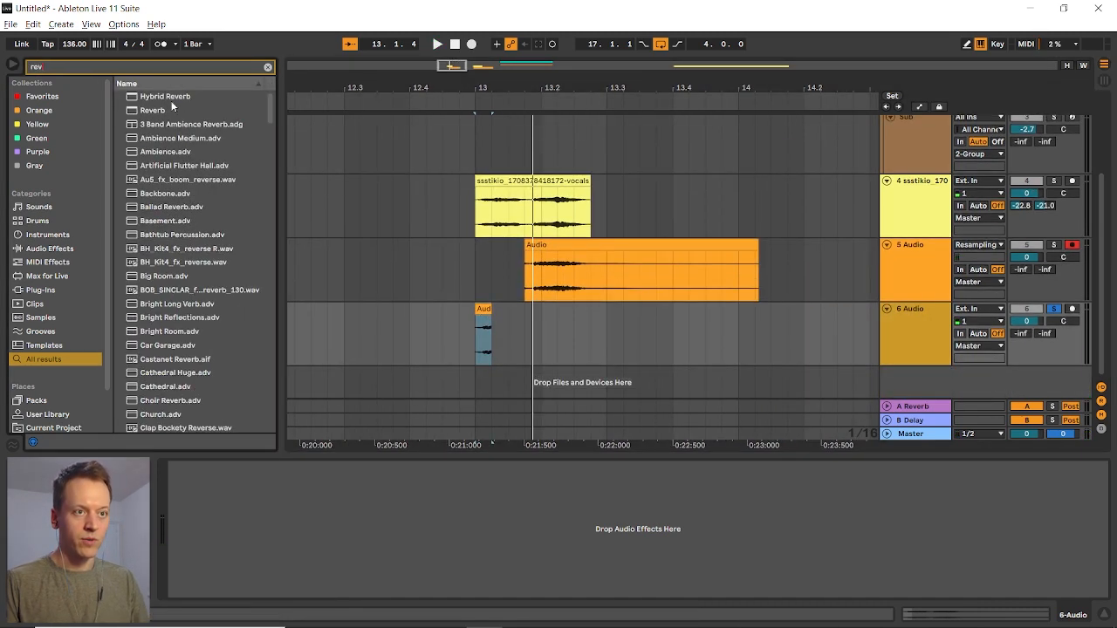
drag(172, 110, 247, 526)
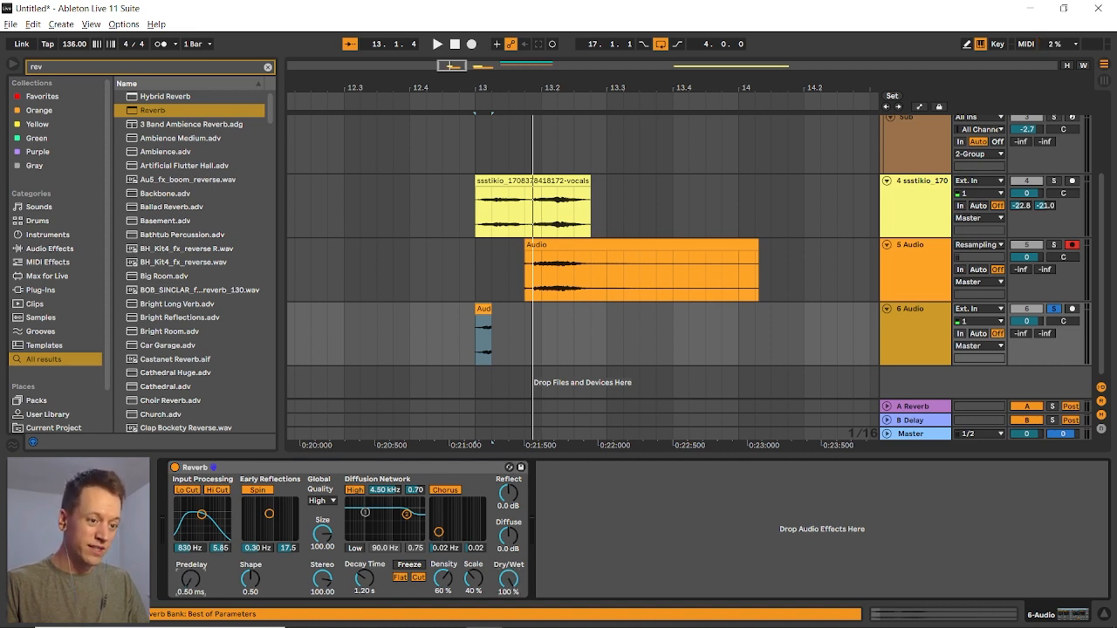
Set the Reverb's predelay to 0.50 ms, turn off Lo Cut and Hi Cut, and set the decay time to 24.3 s
drag(192, 580, 184, 598)
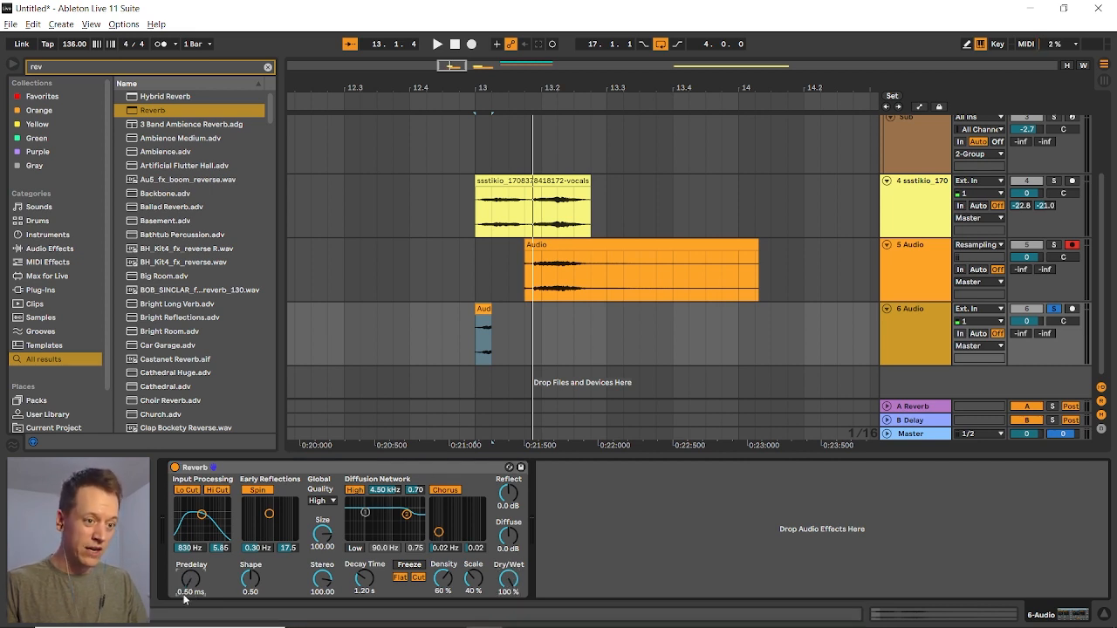
click(188, 490)
click(215, 490)
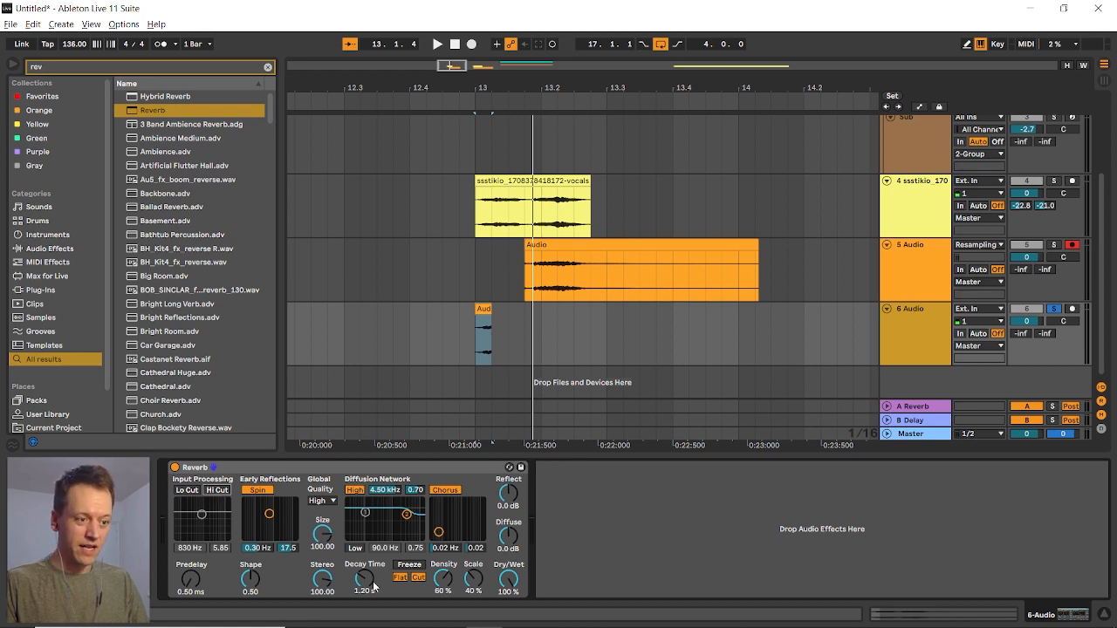
drag(373, 587, 374, 541)
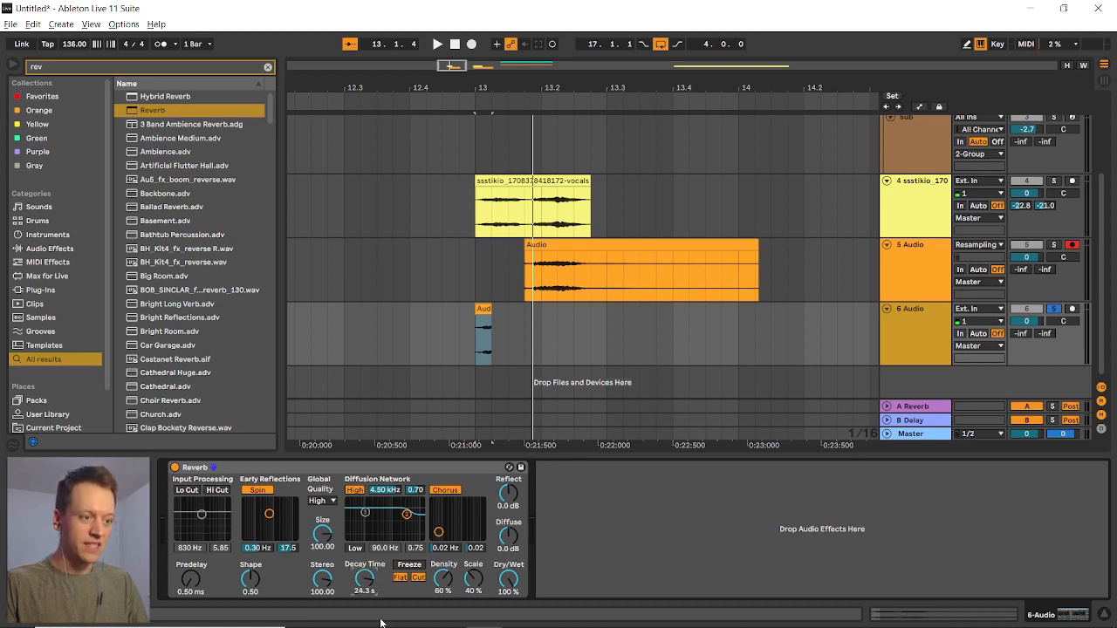
Set the Reverb's size to 500 and stereo width to 120, and audition the vocal fragment from bar 13
drag(325, 538, 325, 489)
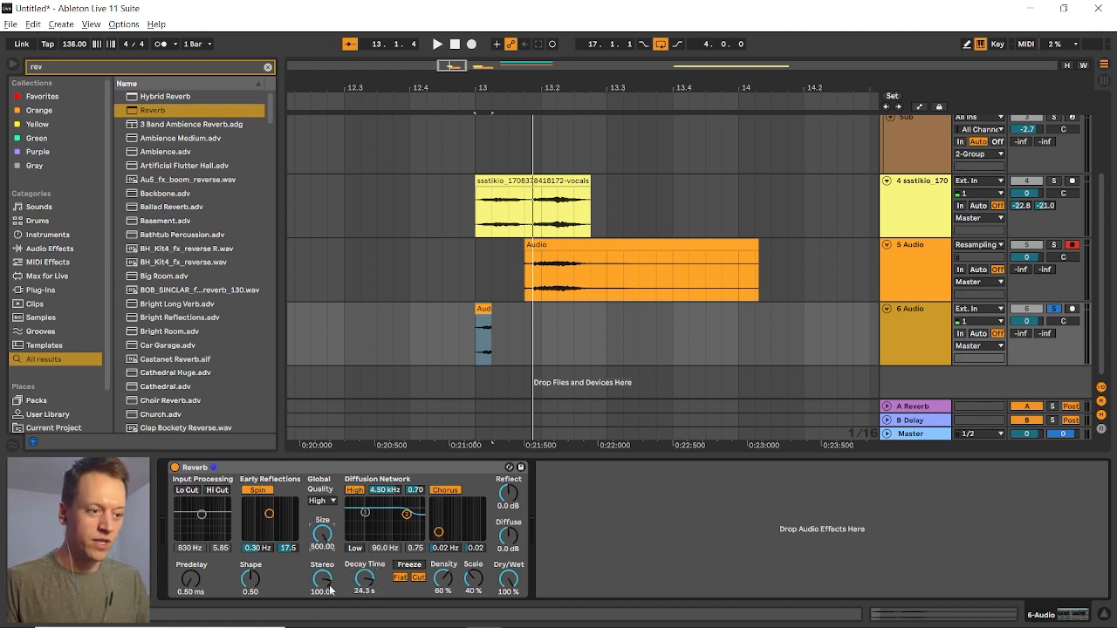
drag(330, 591, 330, 573)
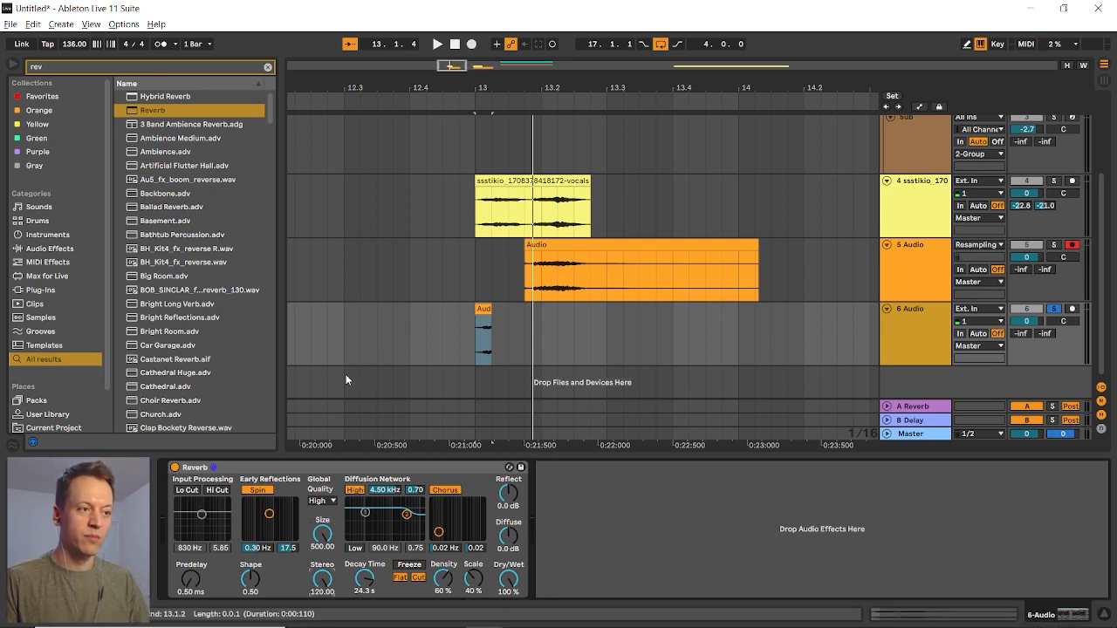
click(476, 332)
key(space)
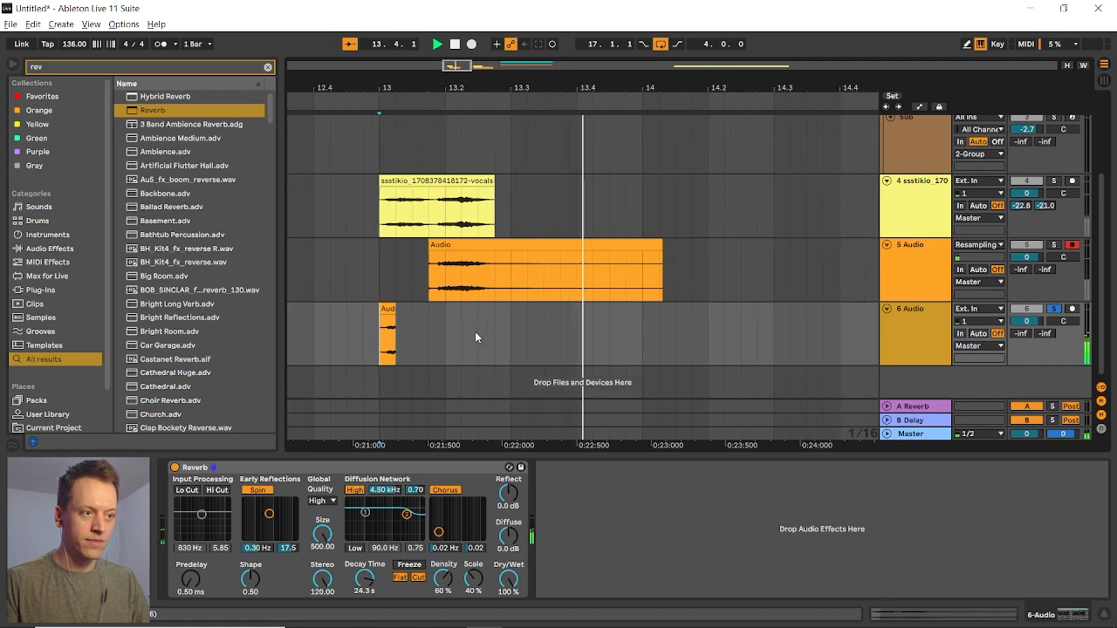
key(space)
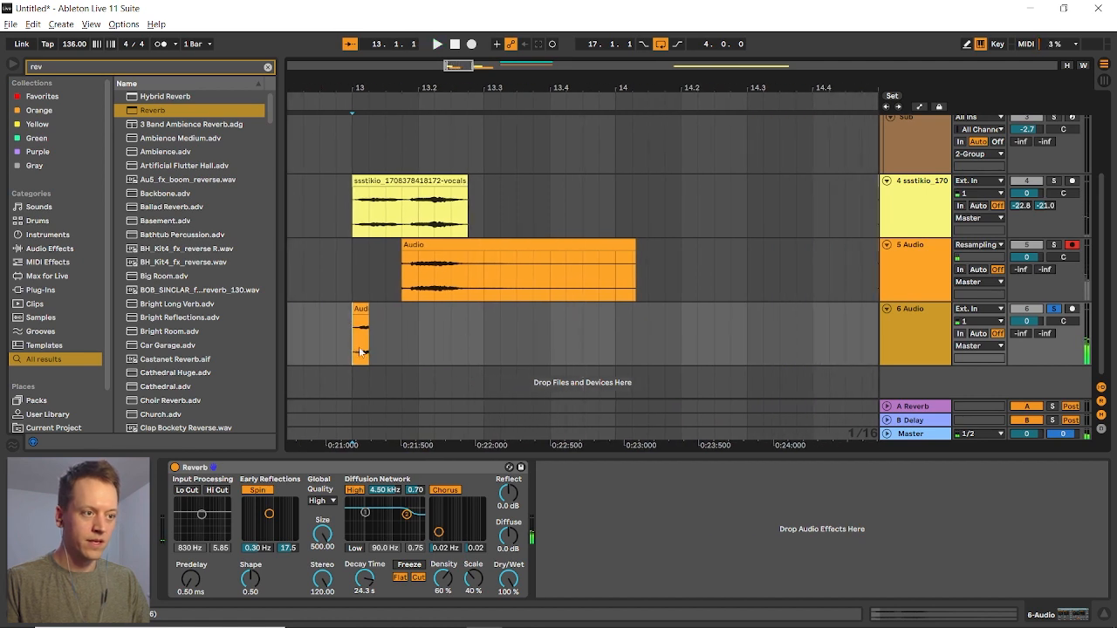
Freeze the vocal fragment's track with its Reverb and flatten it to audio
right_click(912, 324)
click(937, 389)
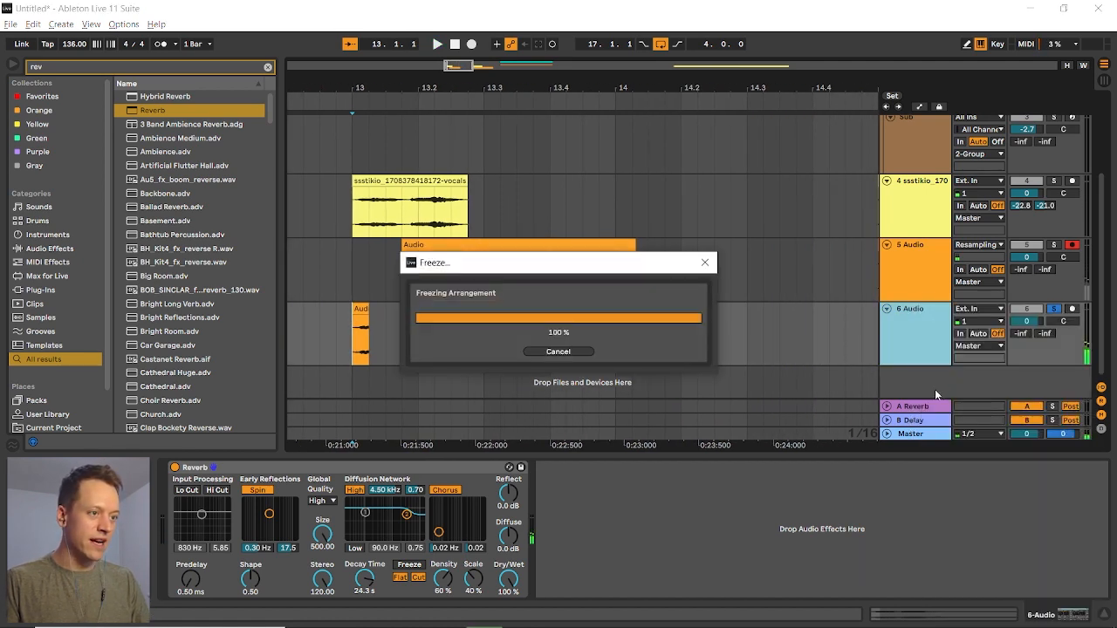
right_click(918, 341)
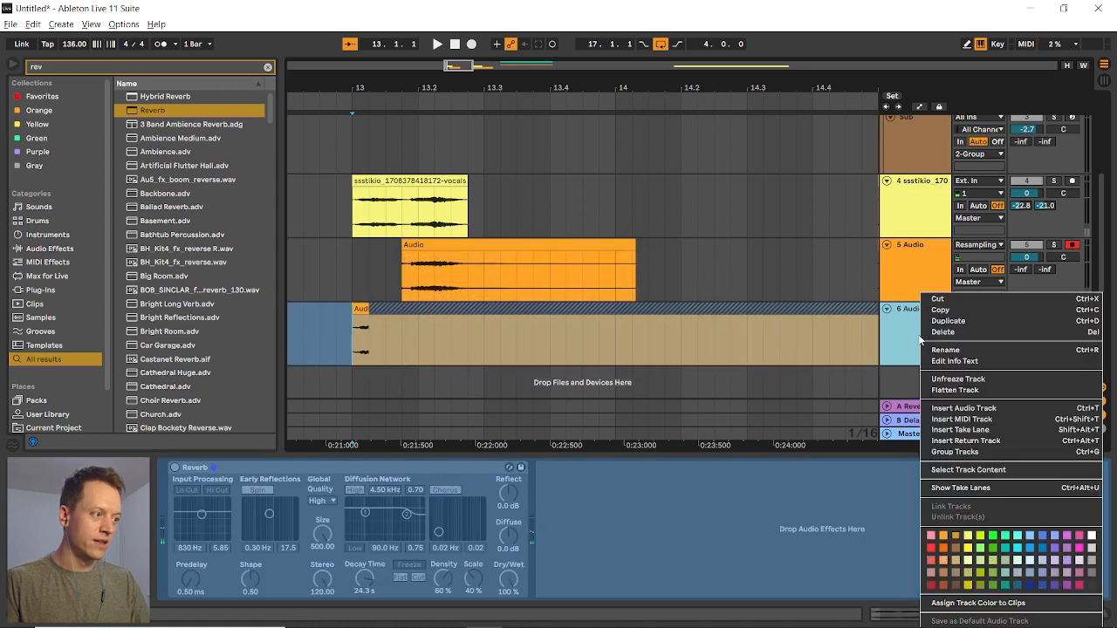
click(956, 390)
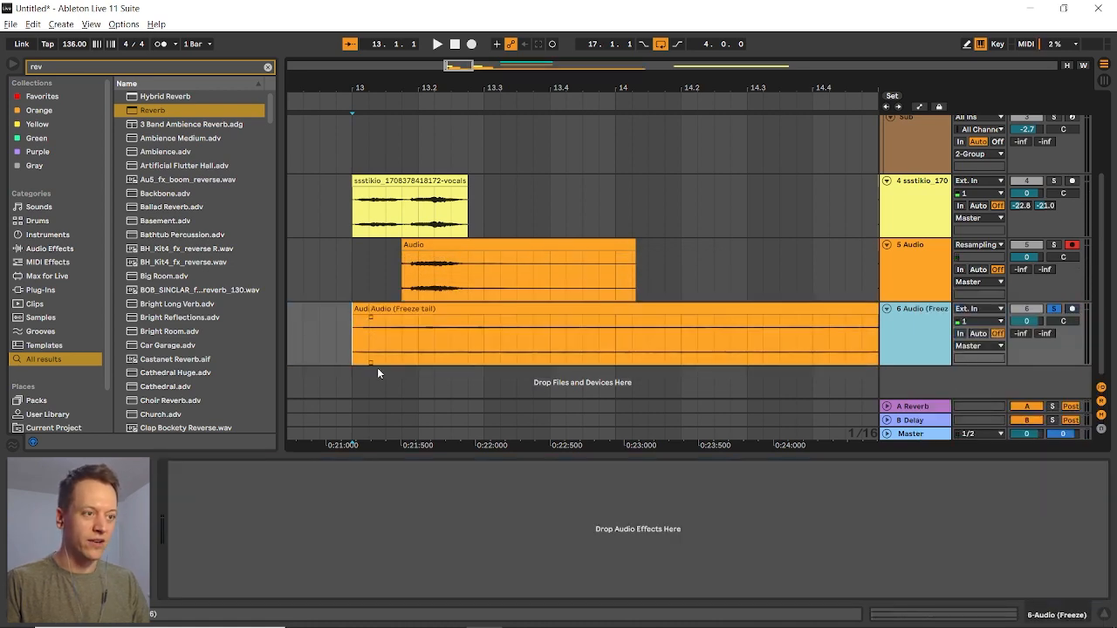
Turn off Warp on both flattened clips and consolidate them into one louder reverb-tail clip
scroll(377, 368, down, 5)
click(377, 316)
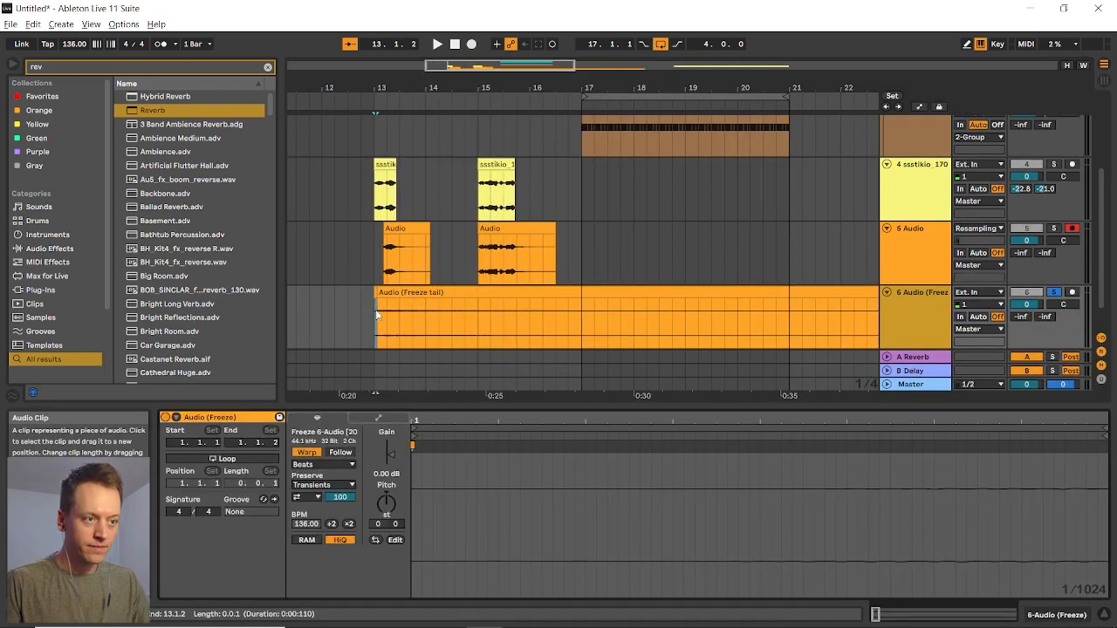
shift+click(394, 294)
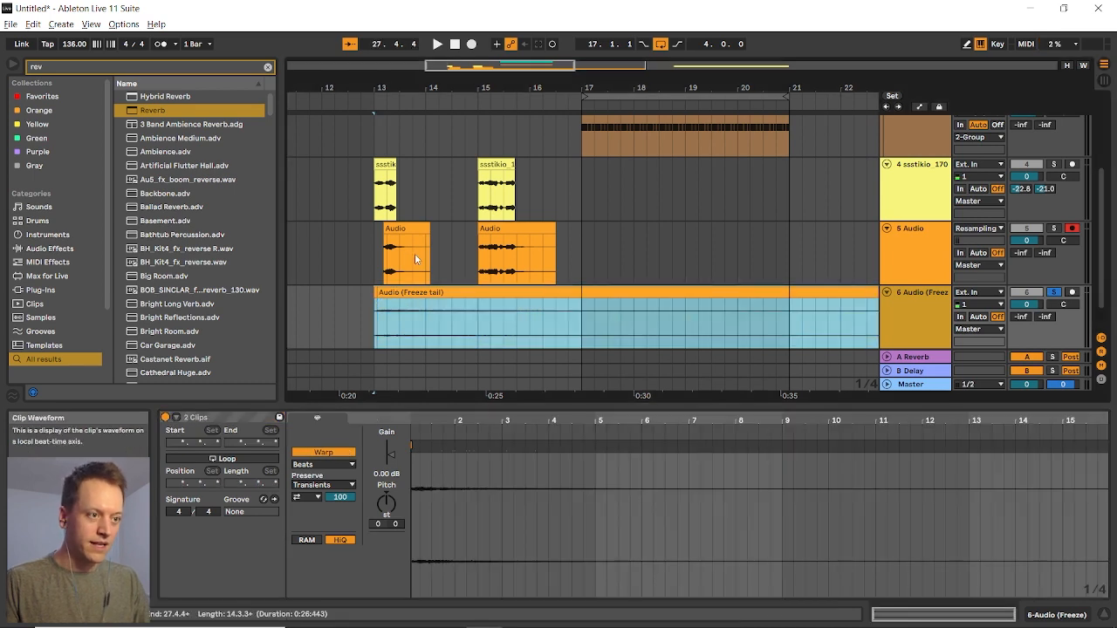
click(322, 452)
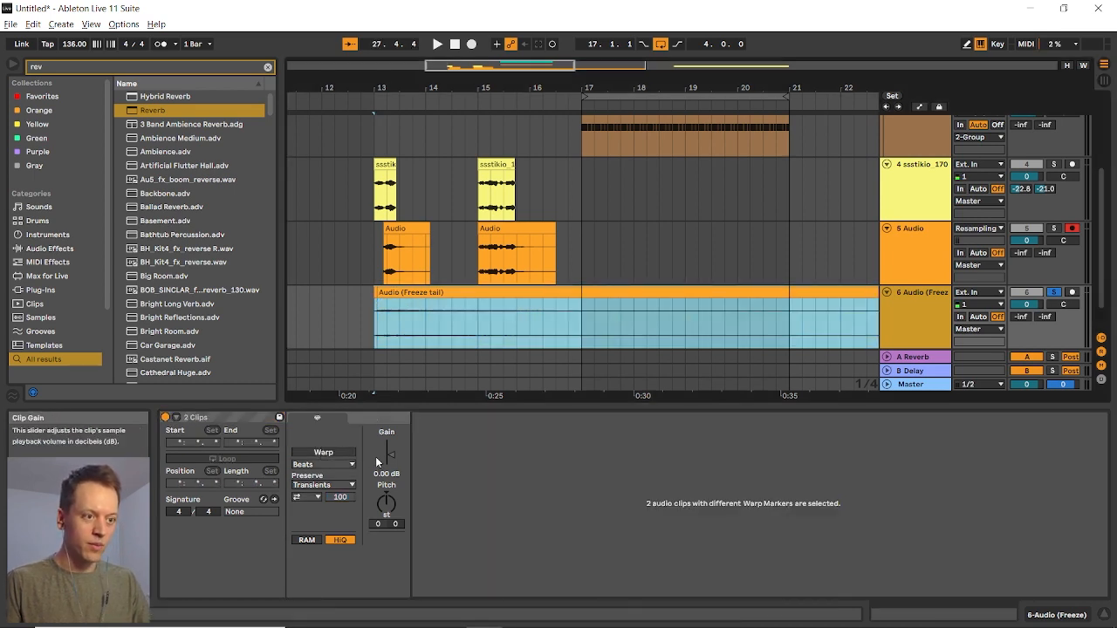
key(ctrl+j)
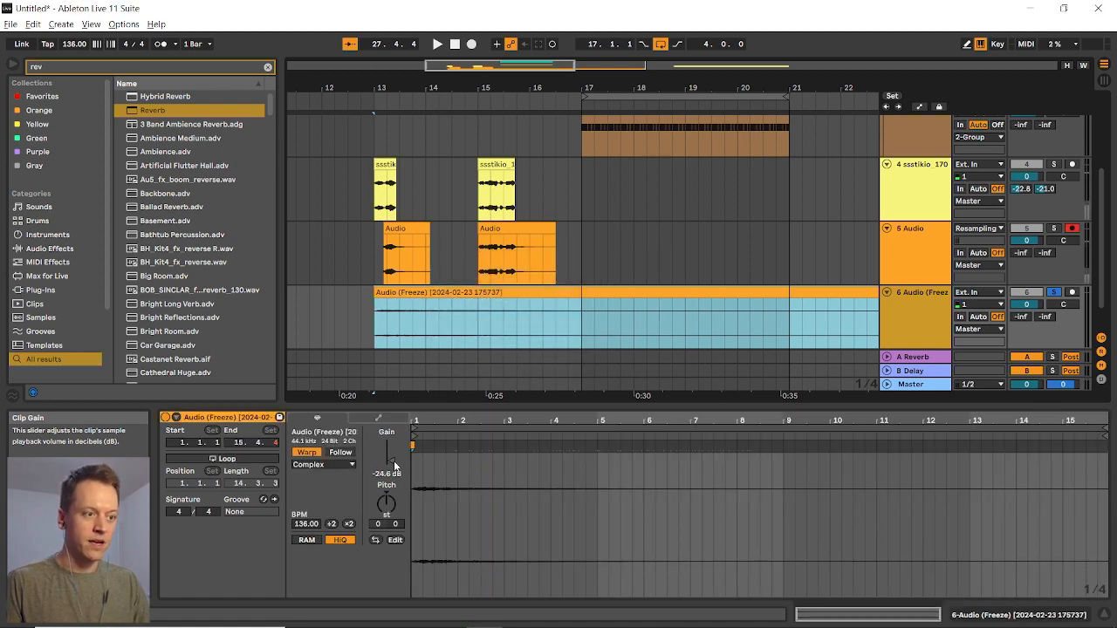
scroll(388, 342, down, 3)
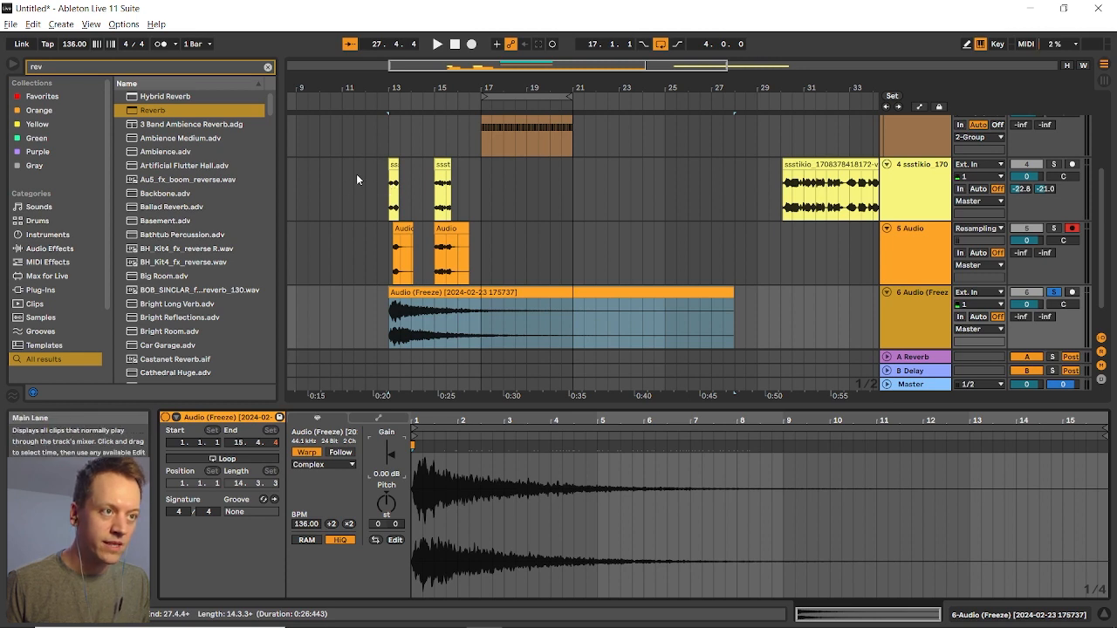
scroll(358, 178, up, 3)
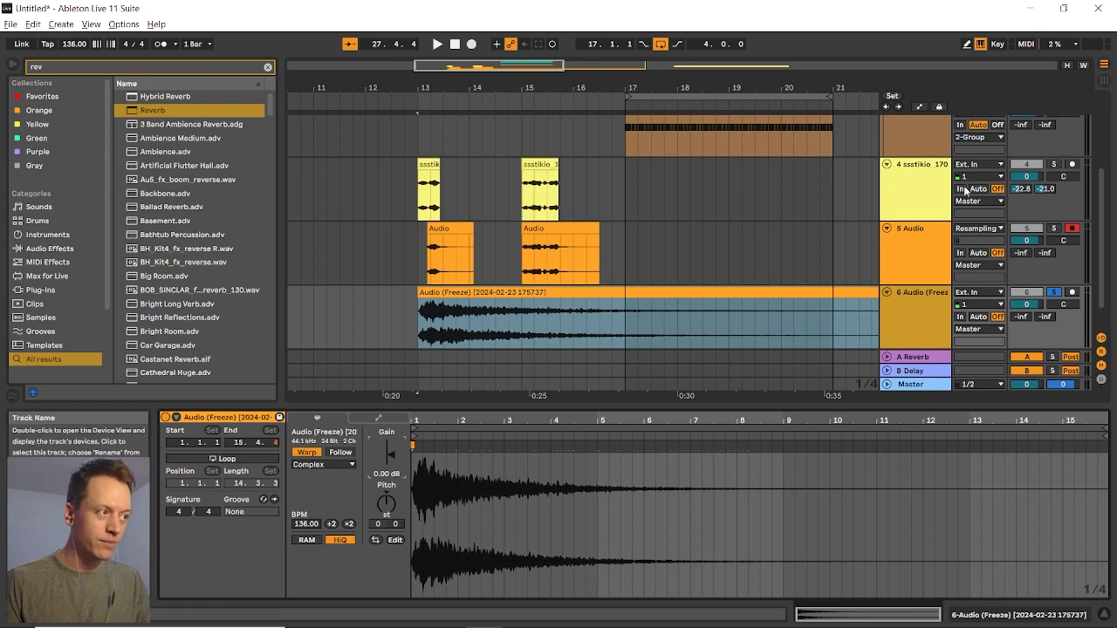
Insert a new audio track directly below the vocal track
click(927, 187)
key(ctrl+t)
scroll(447, 307, down, 2)
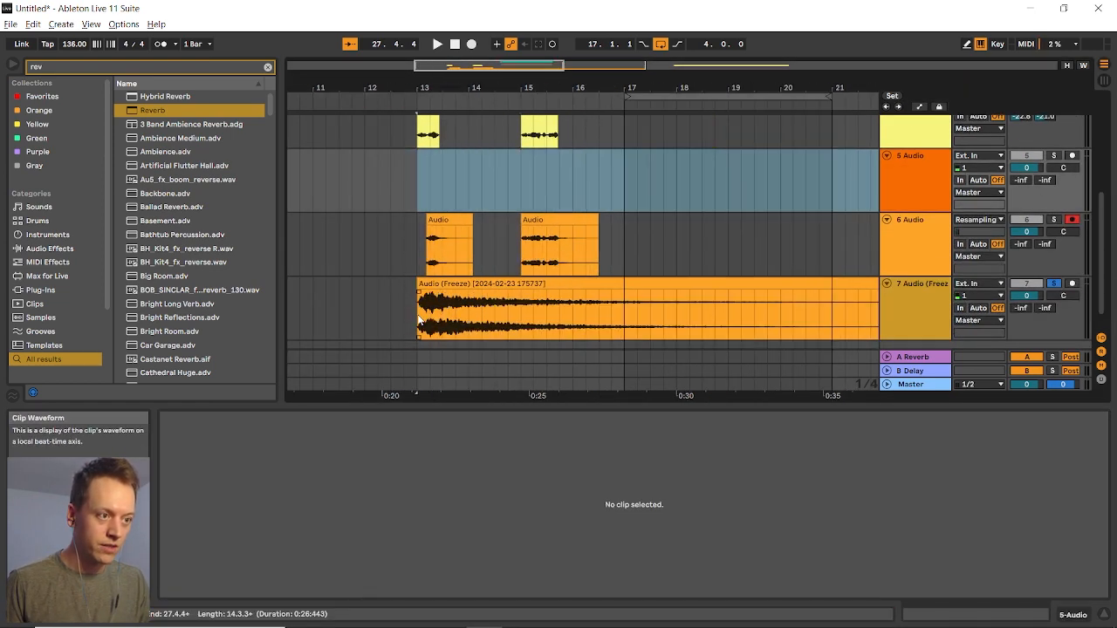
Copy one bar of the reverb tail from 13.2.1 to bar 12 on the new track, reversed and faded in over its full length
drag(432, 315, 486, 310)
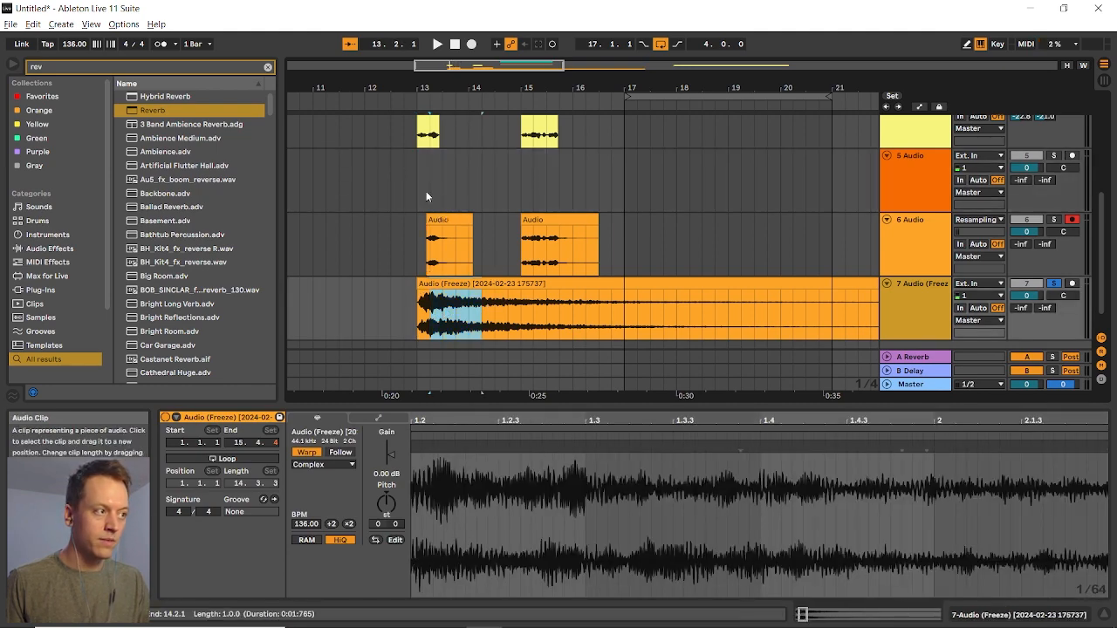
scroll(426, 191, up, 1)
click(368, 193)
key(ctrl+v)
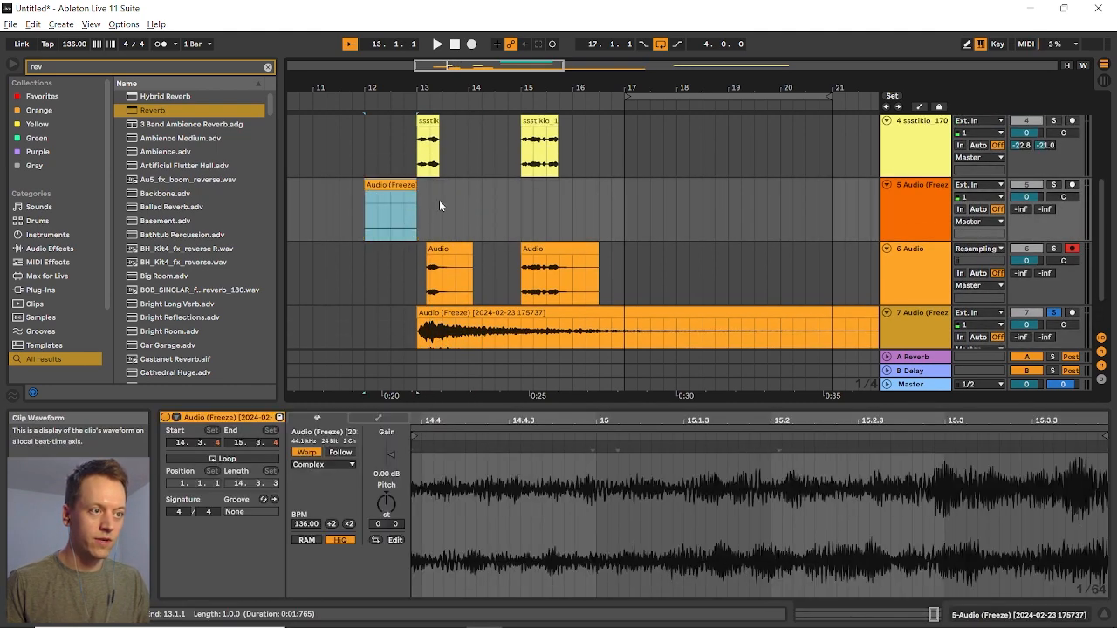
click(439, 201)
drag(367, 192, 498, 165)
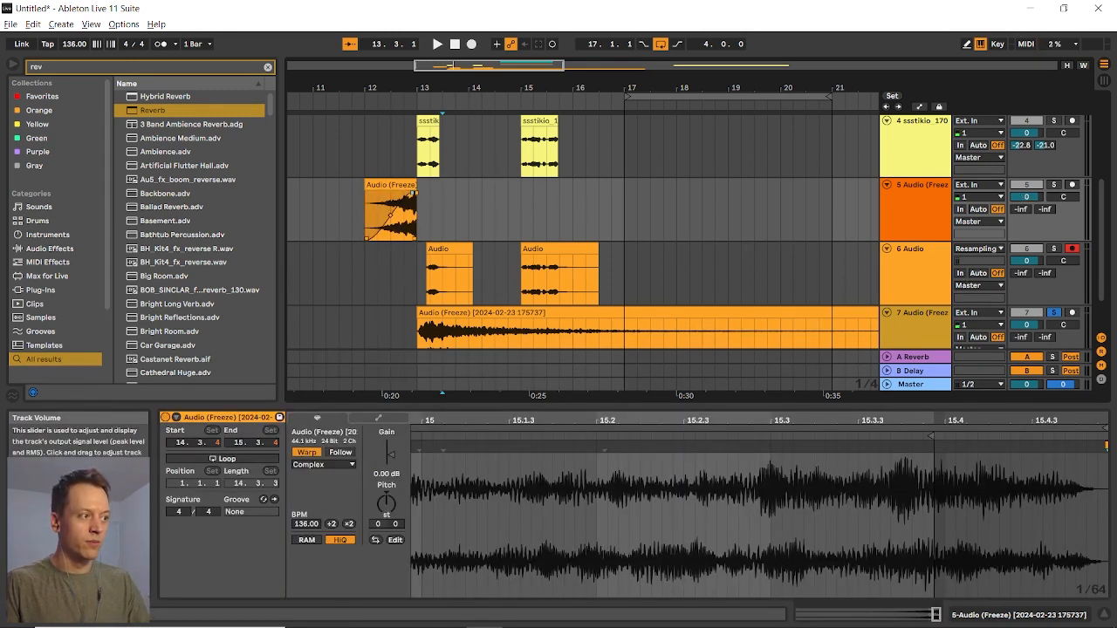
Unsolo the reverb-tail track and lower the reversed reverb track's volume to -9.8 dB
click(1027, 198)
click(1056, 313)
drag(1027, 199, 1027, 223)
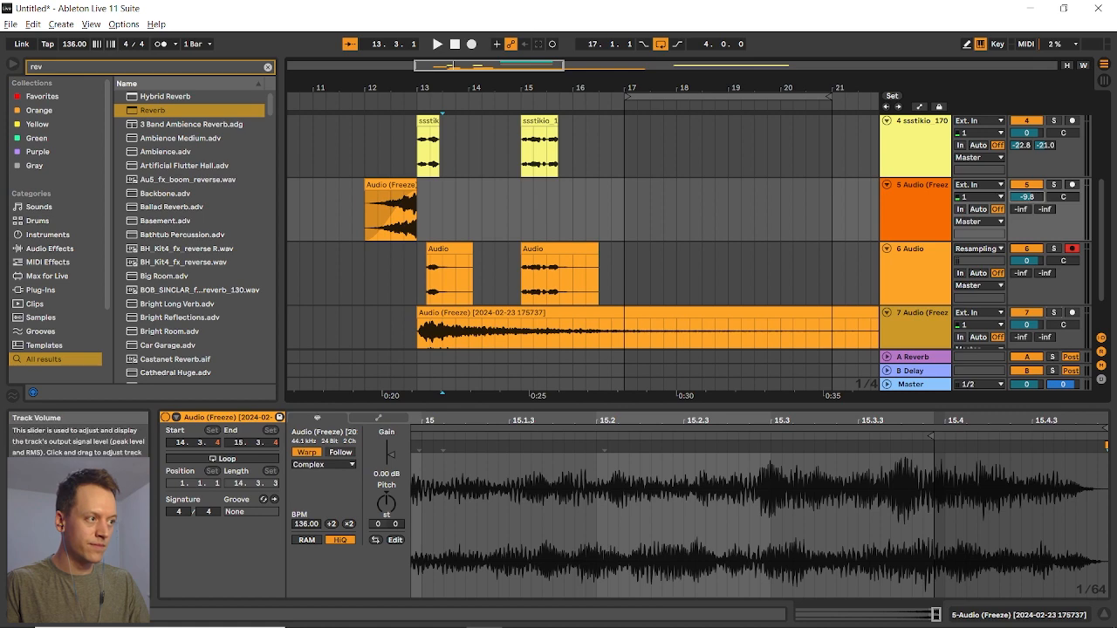
Audition the reversed reverb from bar 12, mute the full reverb-tail track and lower the reversed reverb to -18.1 dB
key(space)
key(space)
click(493, 165)
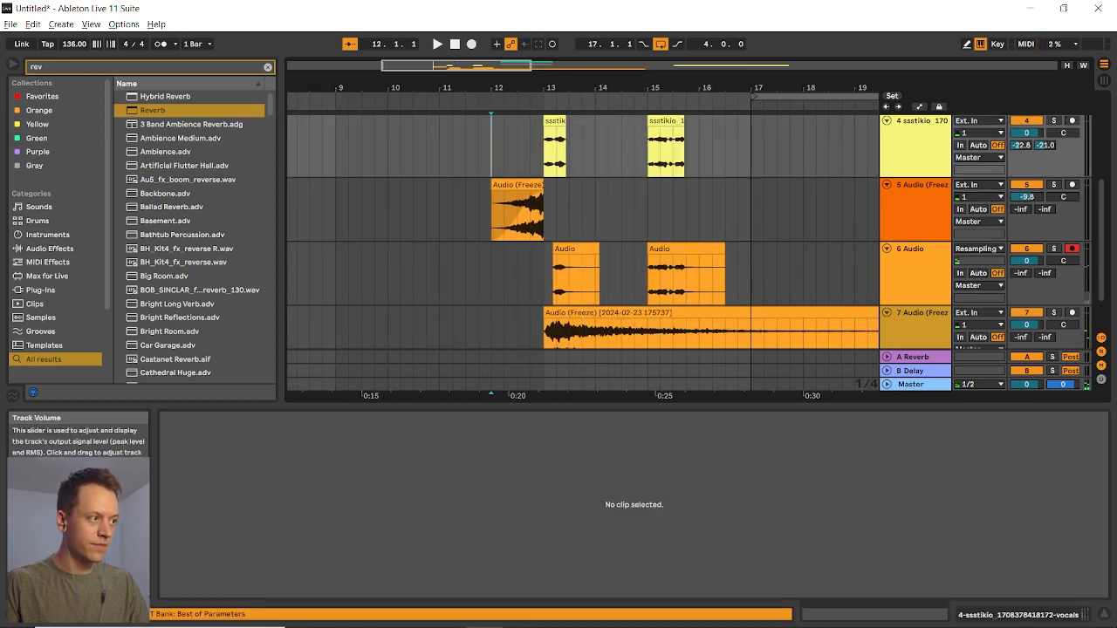
key(space)
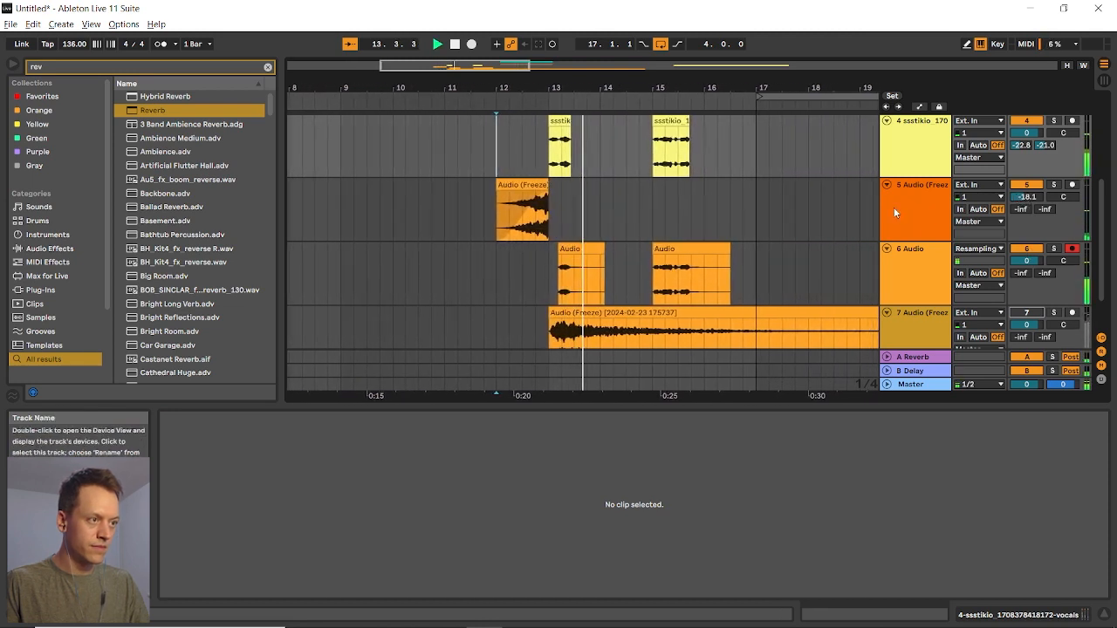
scroll(559, 212, down, 1)
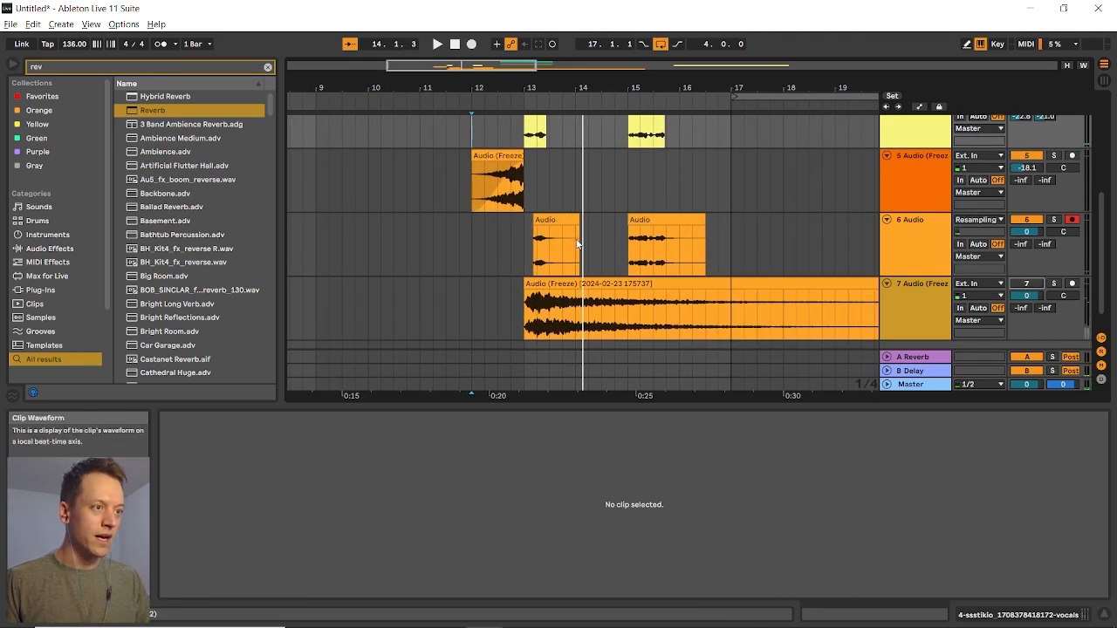
scroll(597, 239, down, 1)
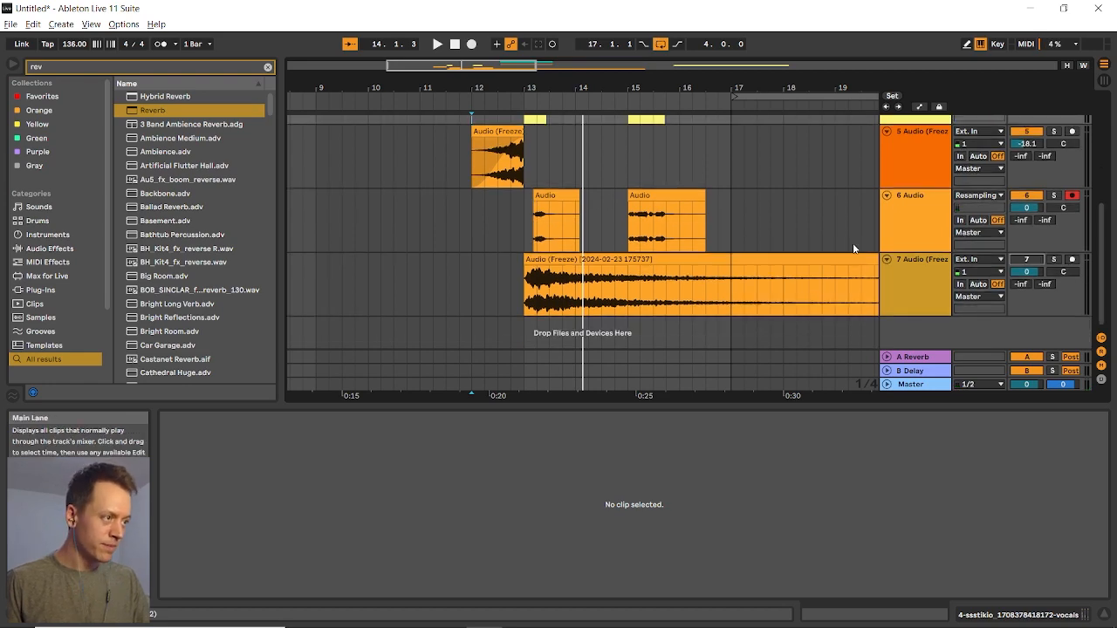
Copy two bars of the new reverb tail from 13.2.1 to bar 13 on the reversed reverb track, reversed and faded in
click(562, 293)
scroll(641, 214, up, 3)
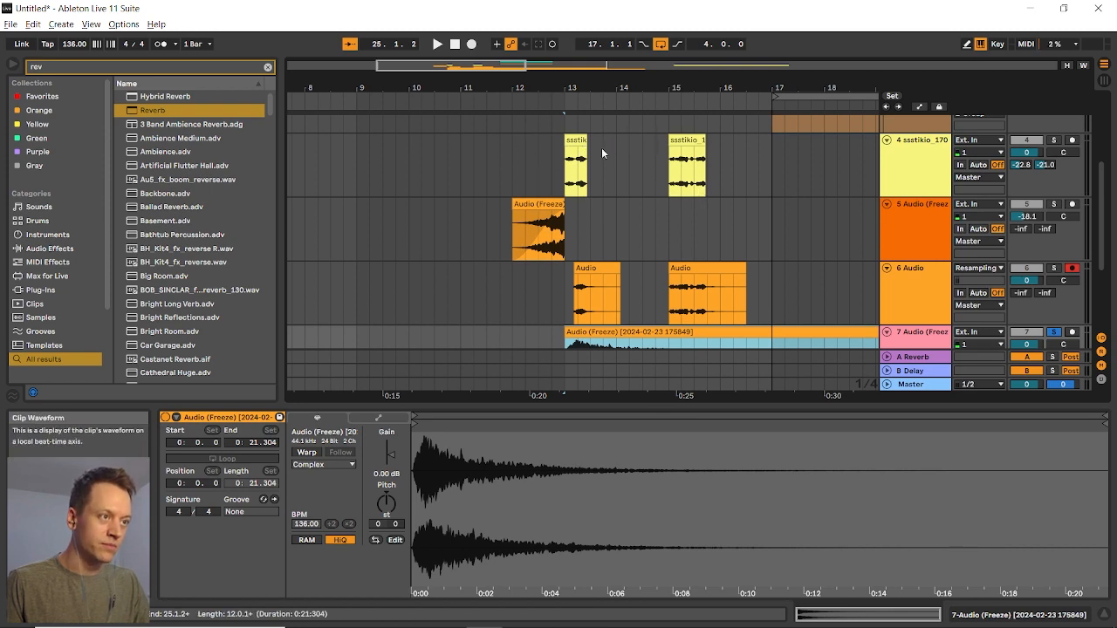
scroll(619, 138, down, 1)
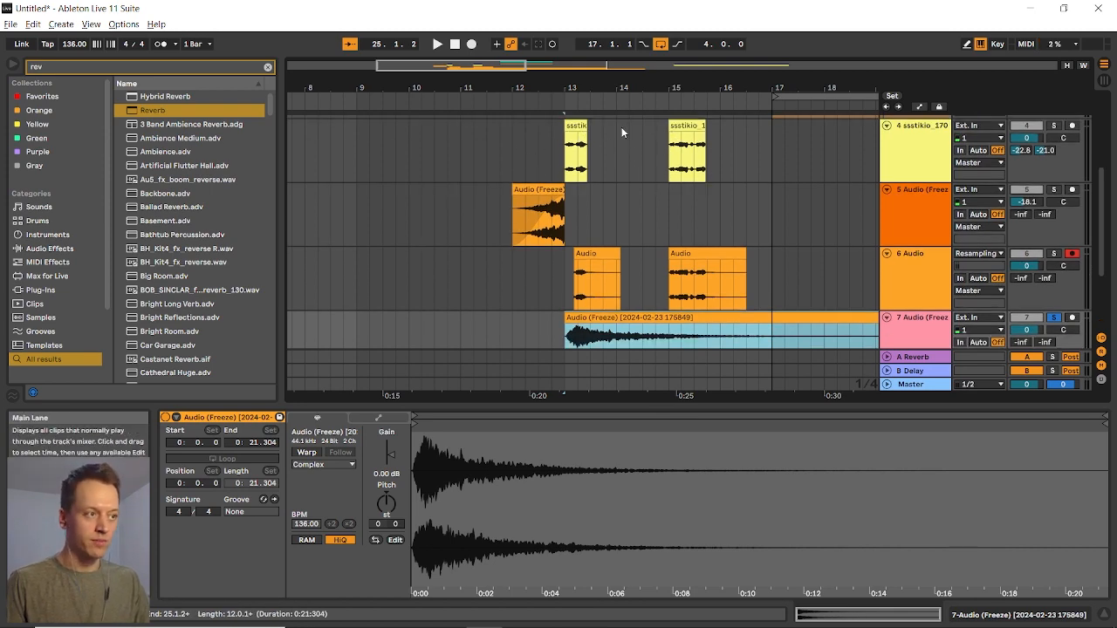
scroll(623, 131, down, 5)
click(576, 277)
drag(576, 277, 680, 266)
scroll(602, 246, up, 3)
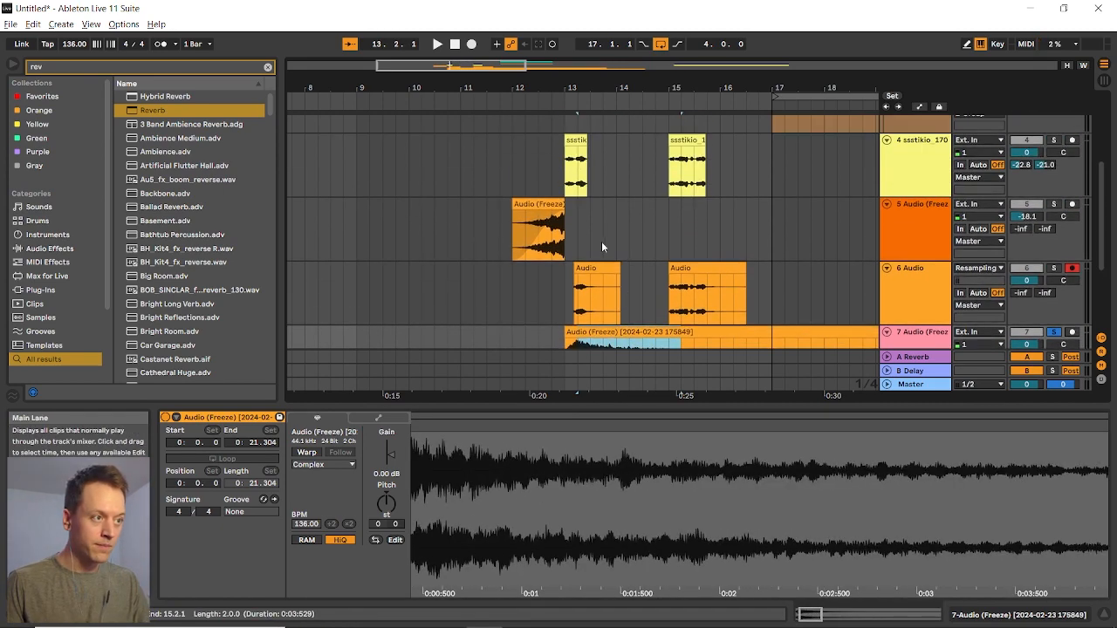
click(570, 232)
key(ctrl+v)
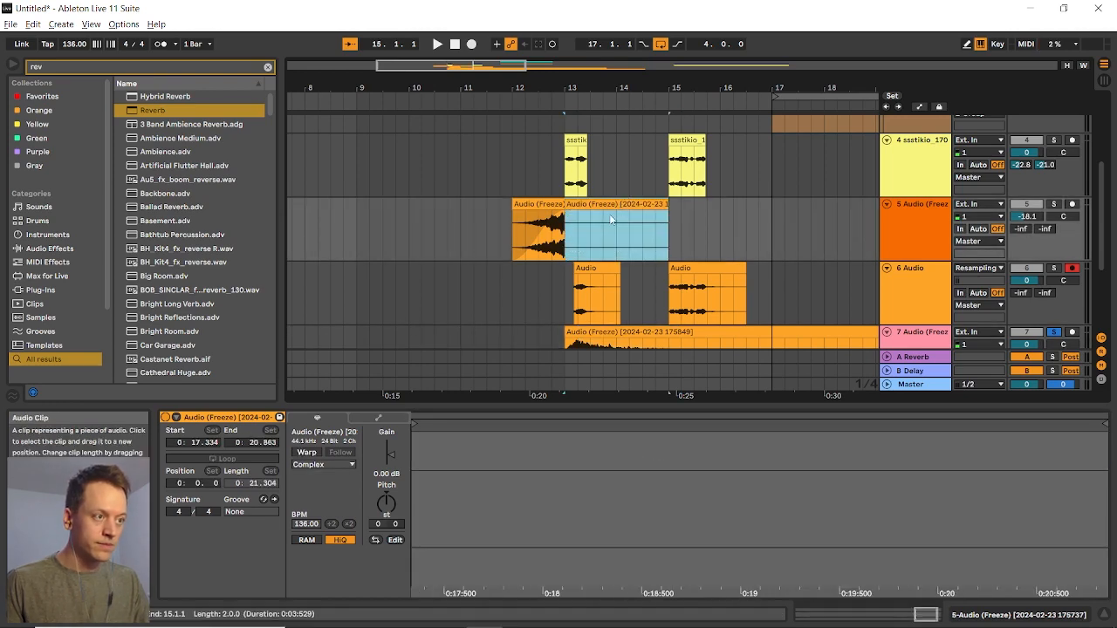
drag(566, 212, 671, 211)
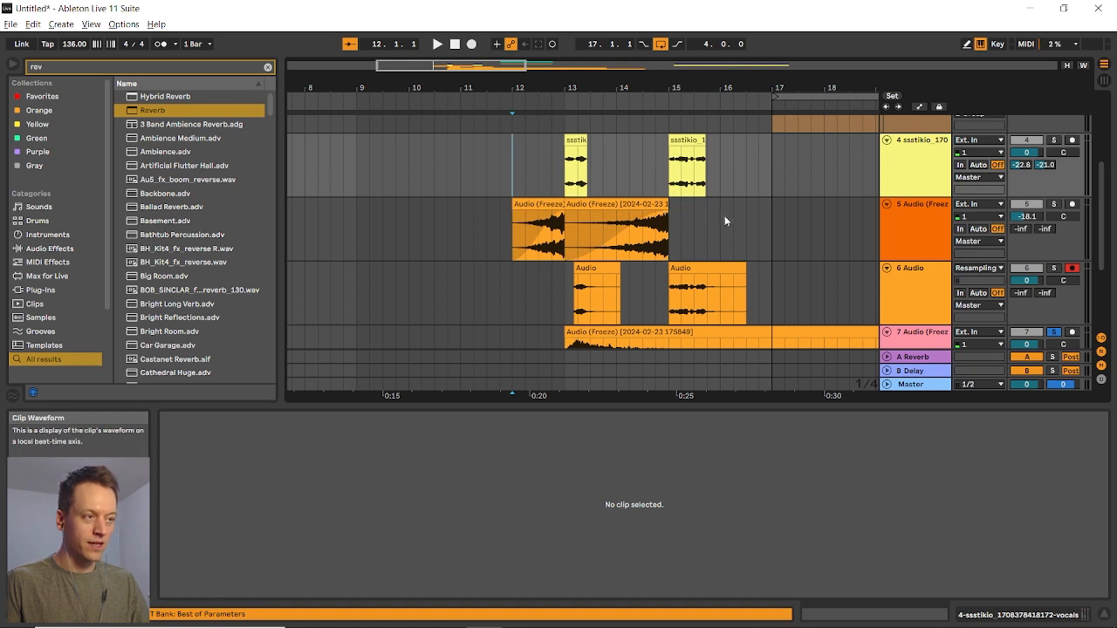
Audition the vocals with both reversed reverbs from bar 12, and the second vocal phrase from bar 15
key(space)
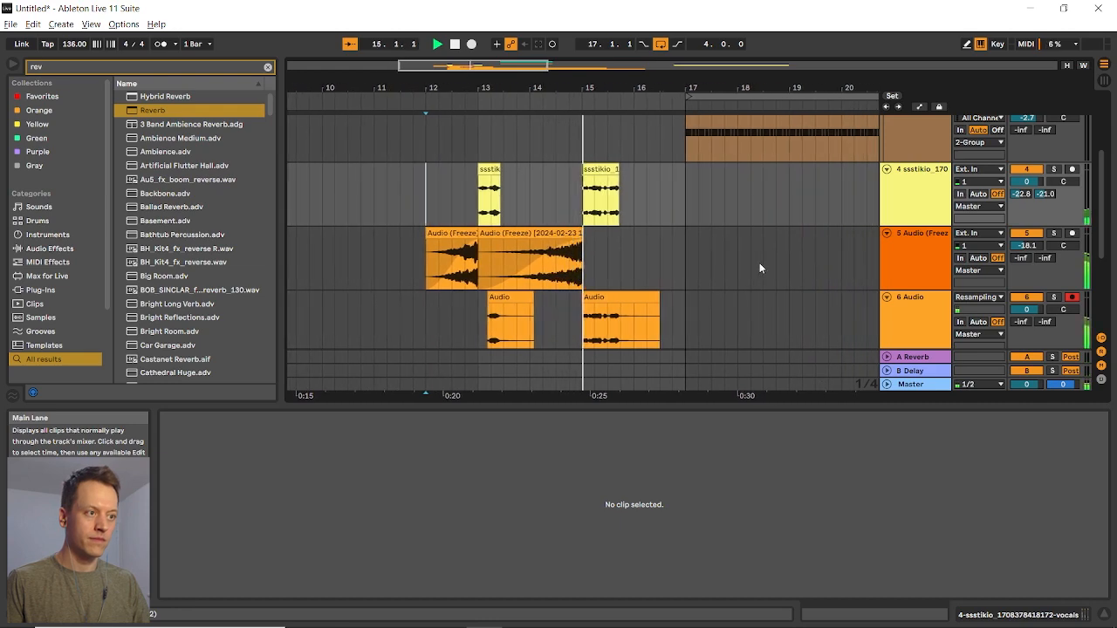
click(577, 210)
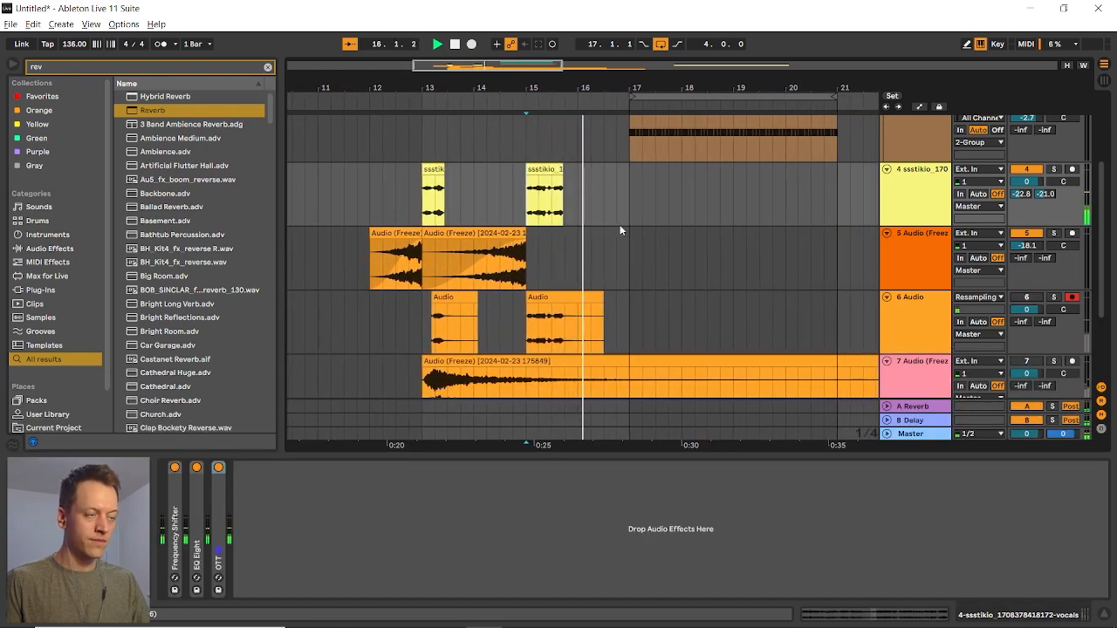
key(space)
scroll(614, 249, up, 3)
scroll(609, 255, down, 3)
scroll(633, 264, down, 2)
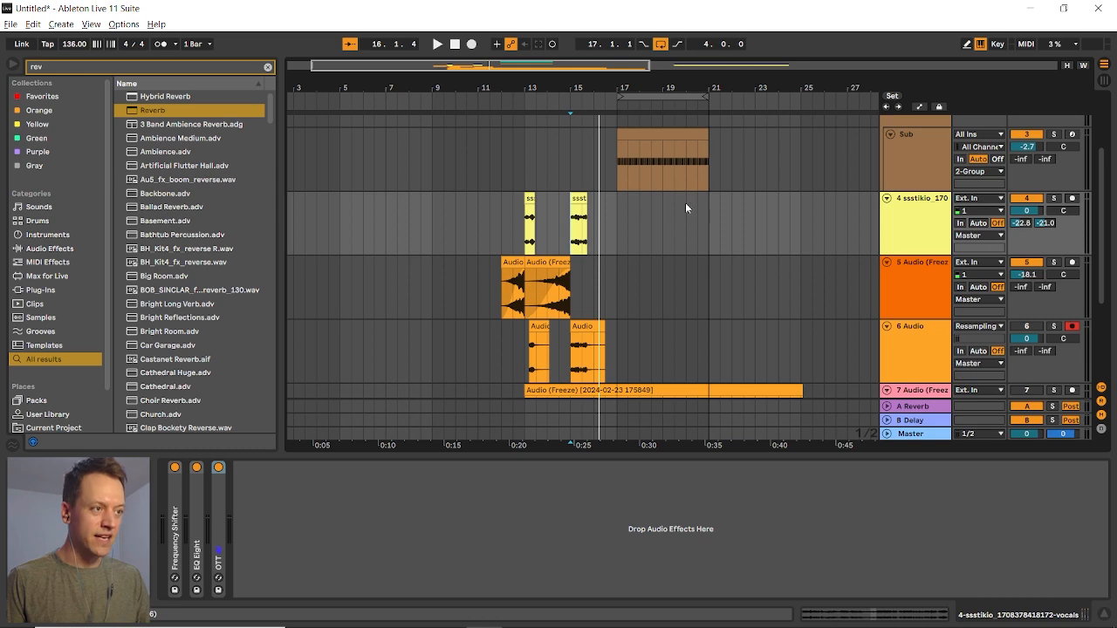
scroll(681, 209, up, 3)
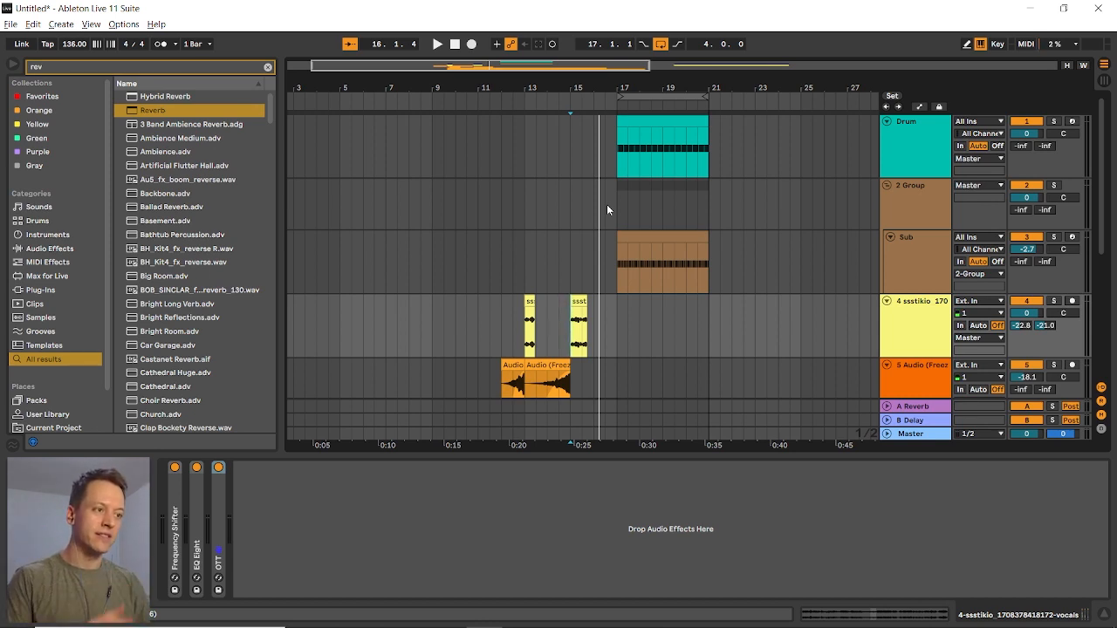
scroll(593, 243, right, 3)
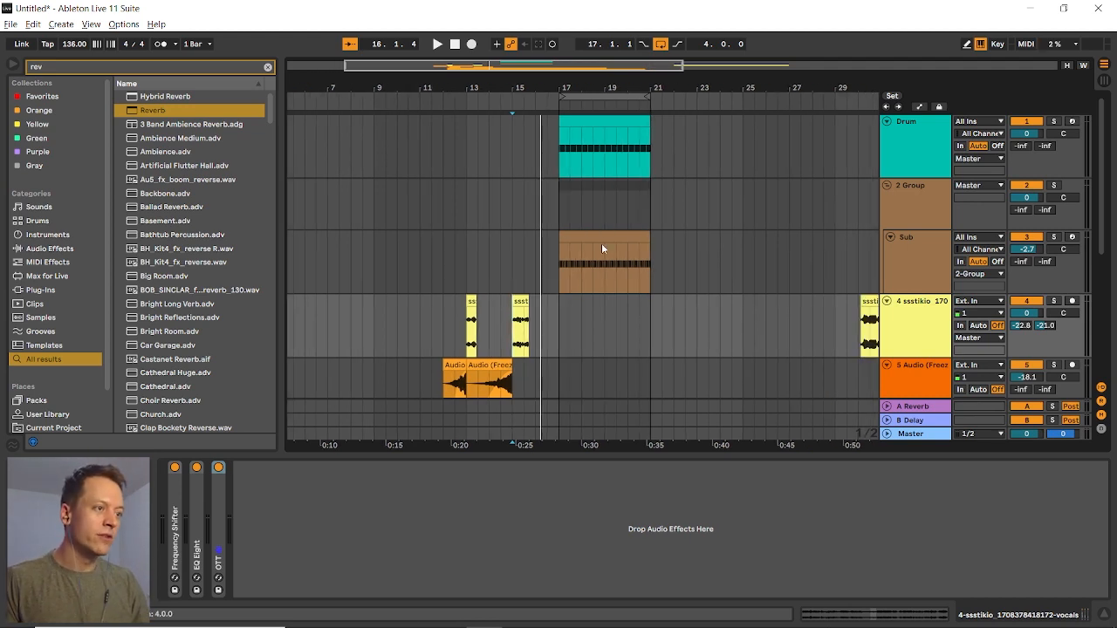
Insert a new audio track and place it between the Sub track and the vocal track
scroll(541, 283, up, 3)
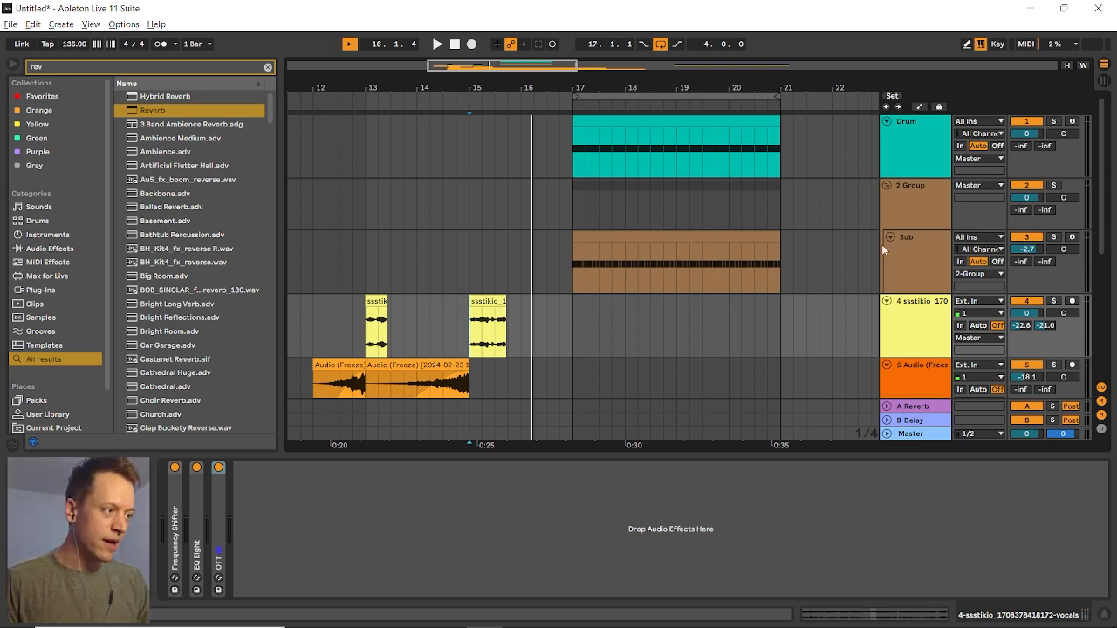
key(ctrl+t)
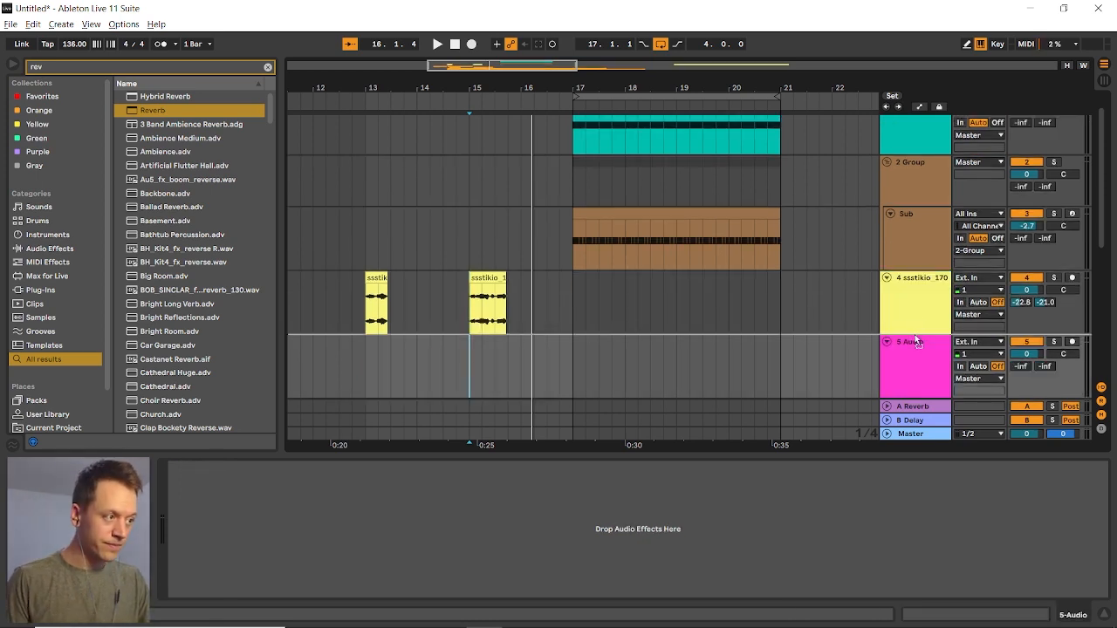
drag(908, 288, 908, 367)
Find the favourite Cymatics Odyssey Tight Clap 4 sample, place it on the new audio track at 16.4.3 and trim its end to bar 17
click(69, 70)
text(clap)
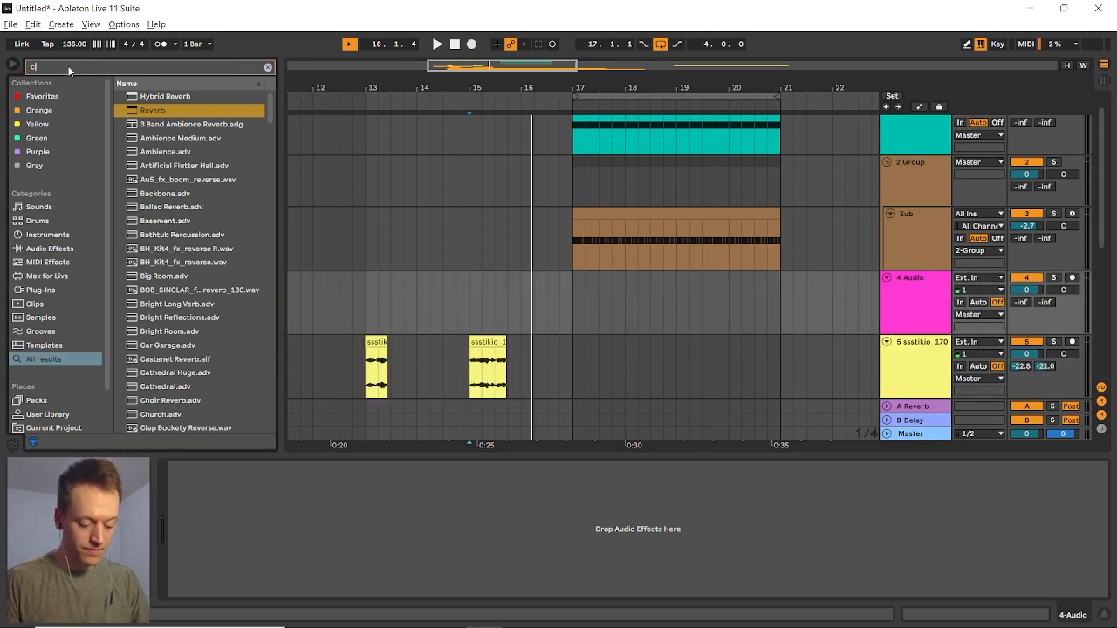
click(54, 95)
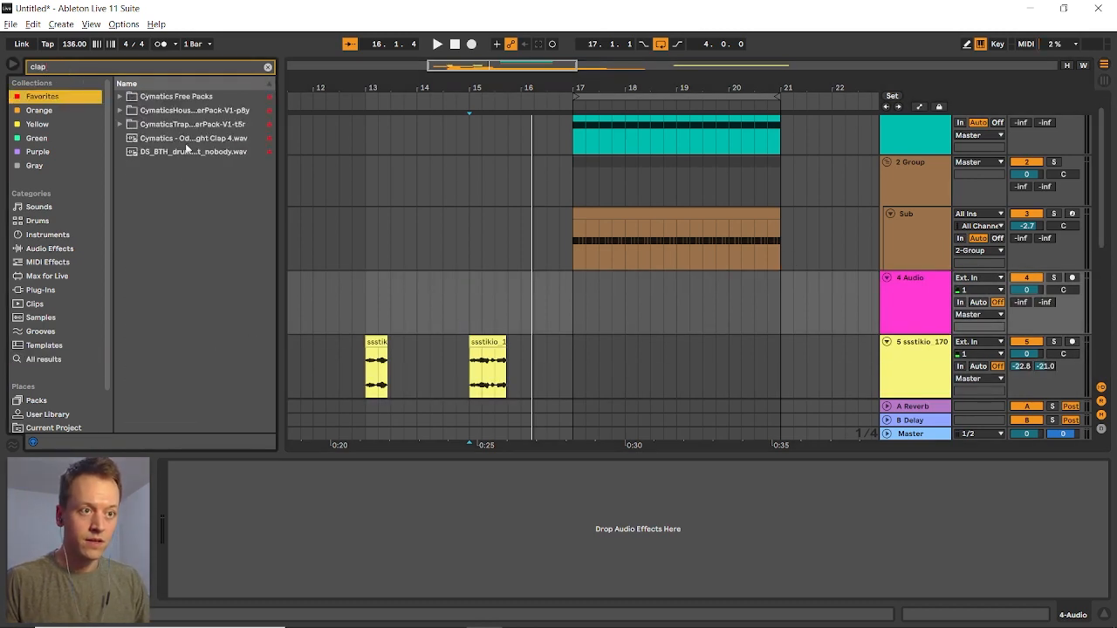
click(214, 139)
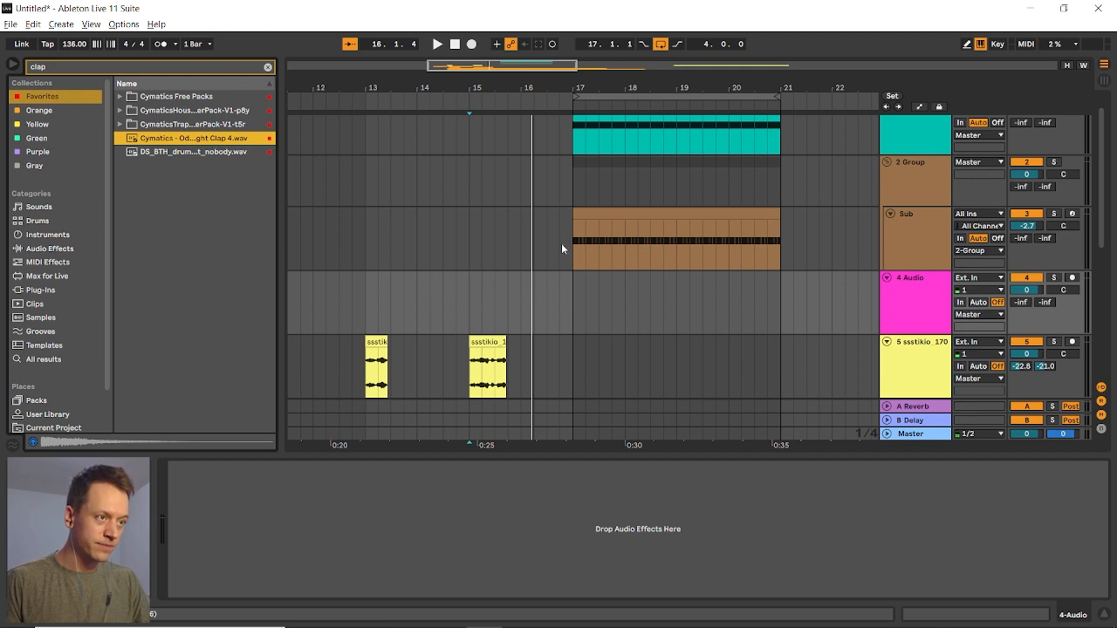
scroll(560, 253, up, 3)
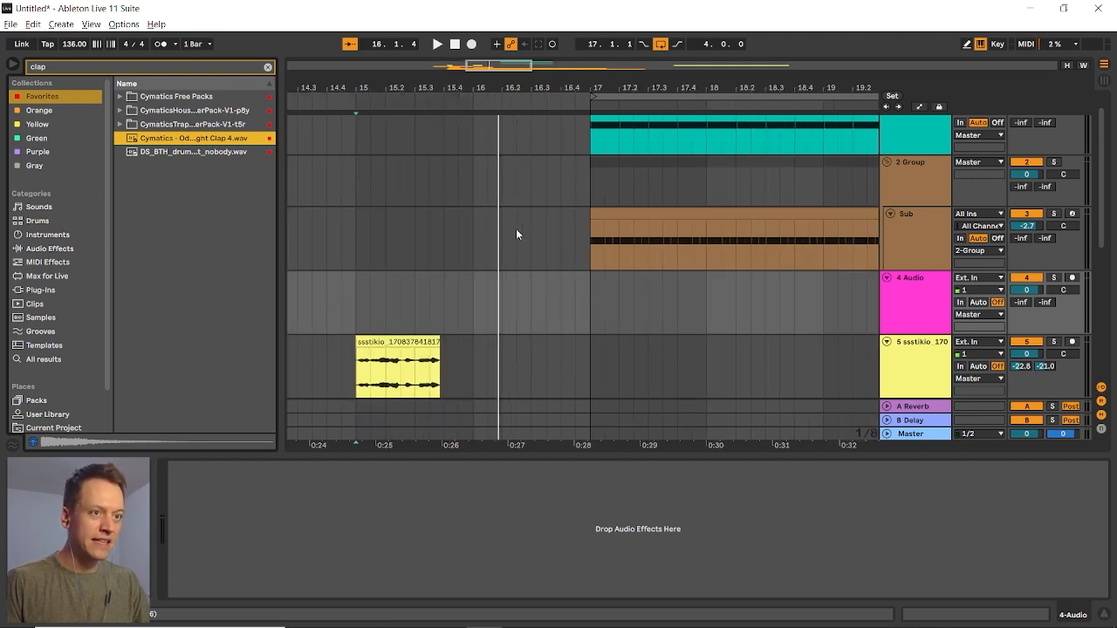
drag(226, 135, 585, 288)
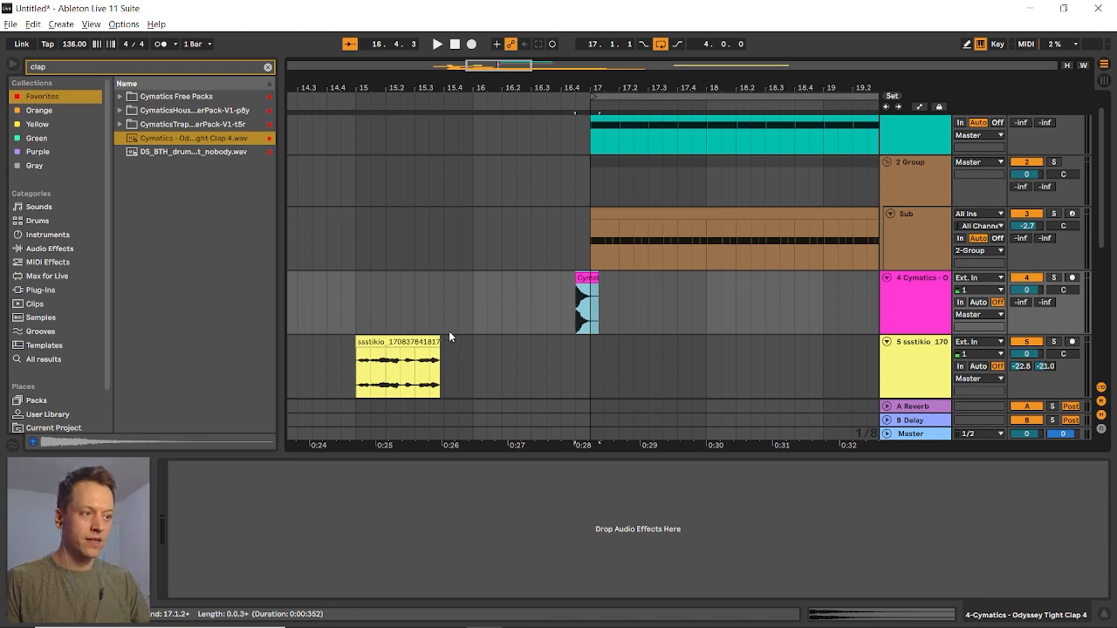
scroll(553, 334, up, 3)
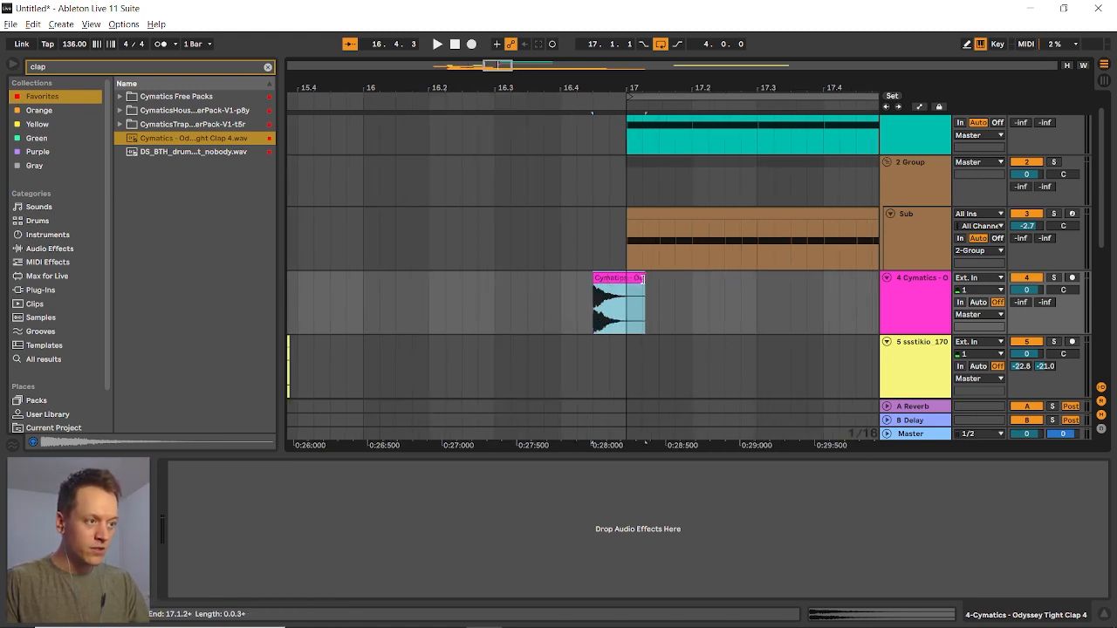
drag(636, 293, 626, 292)
Add a Reverb effect to the clap track and move the track into the 2 Group below Sub
key(ctrl+f)
text(rev)
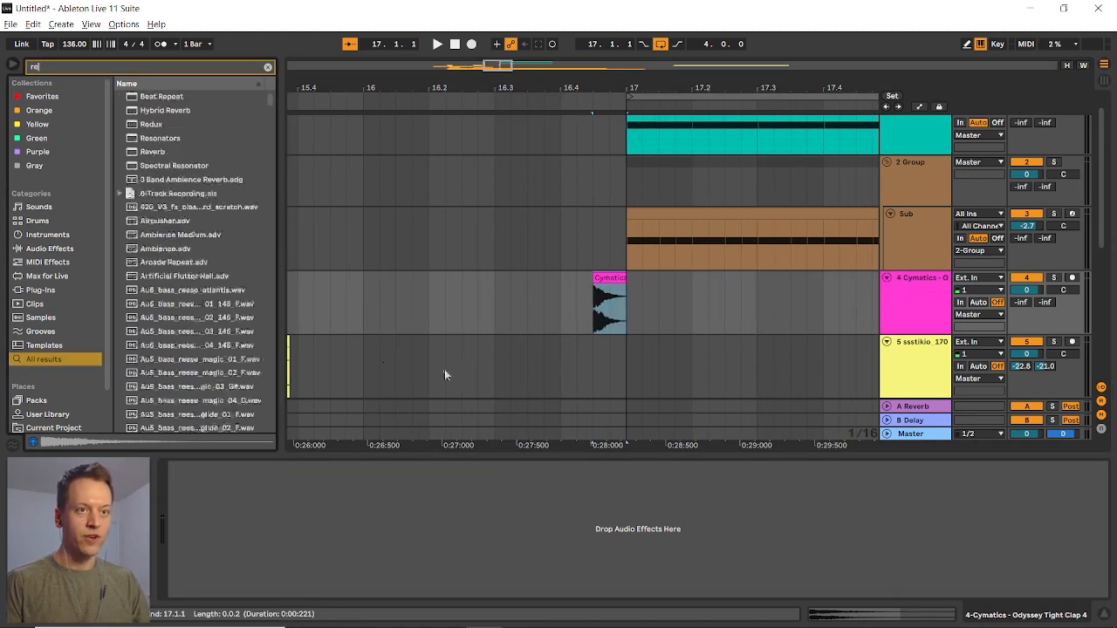
key(Down)
key(Down)
key(Return)
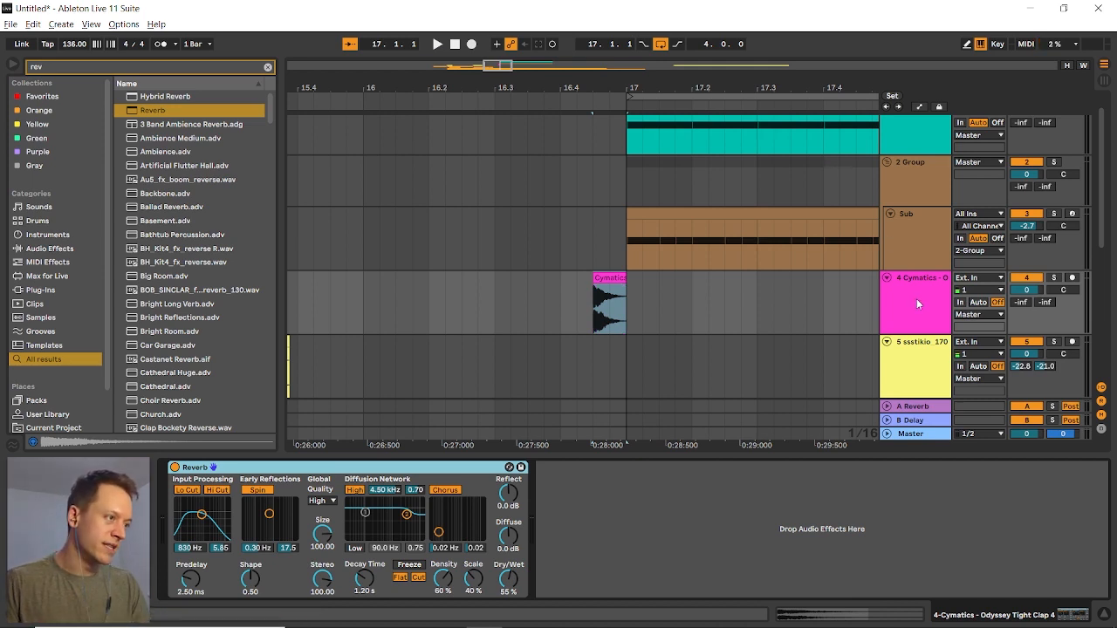
drag(916, 299, 917, 261)
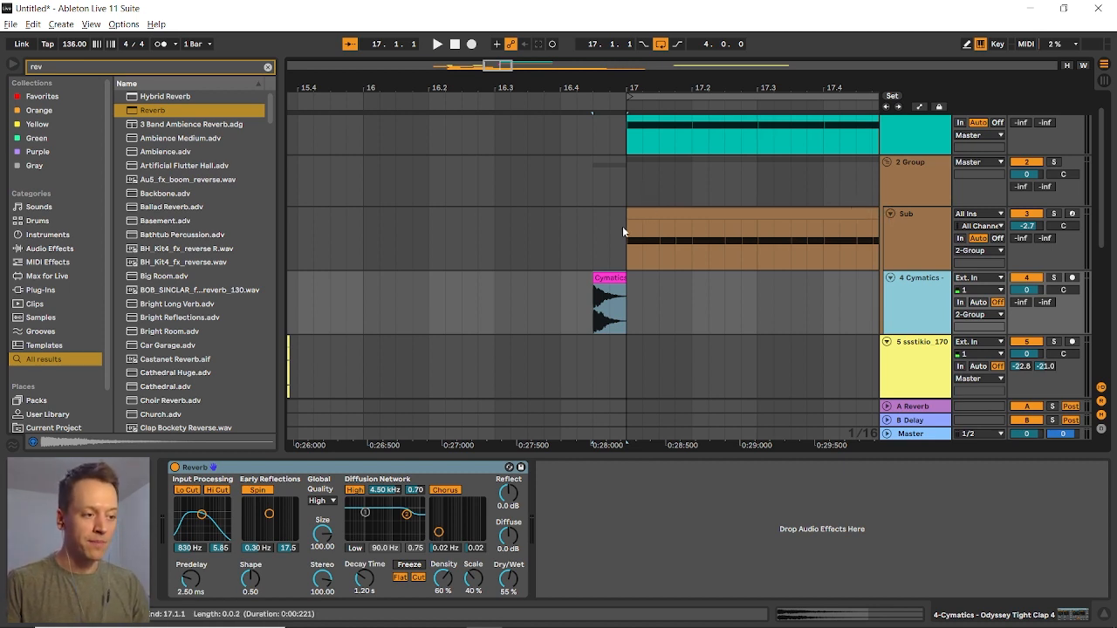
Automate the clap Reverb's Dry/Wet to stay at 0% and jump to 100% at the end of the clap
click(626, 309)
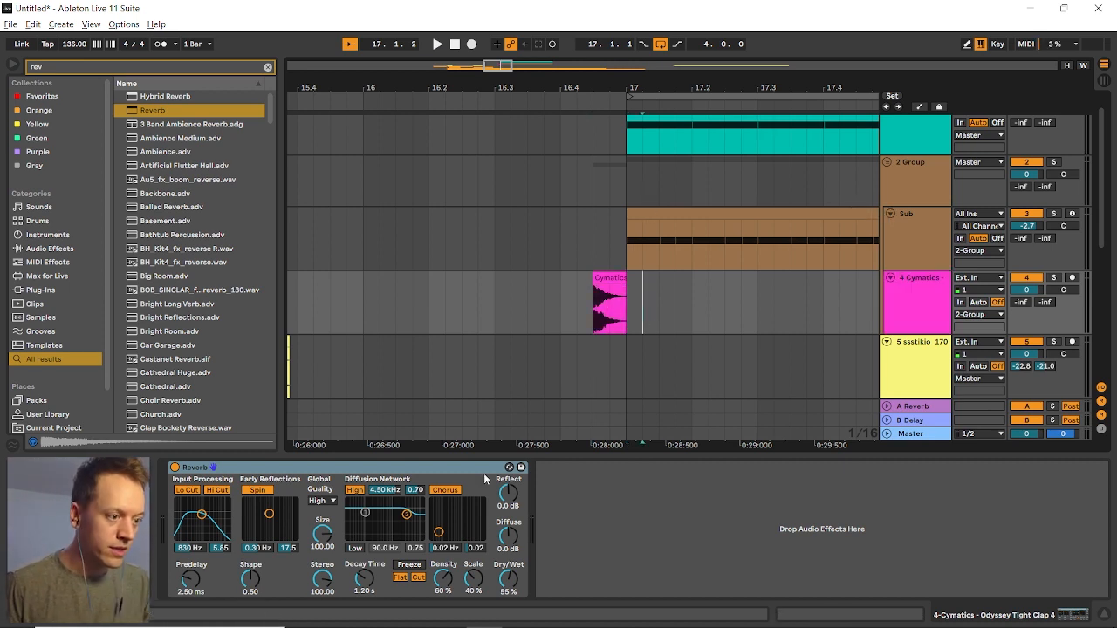
right_click(510, 517)
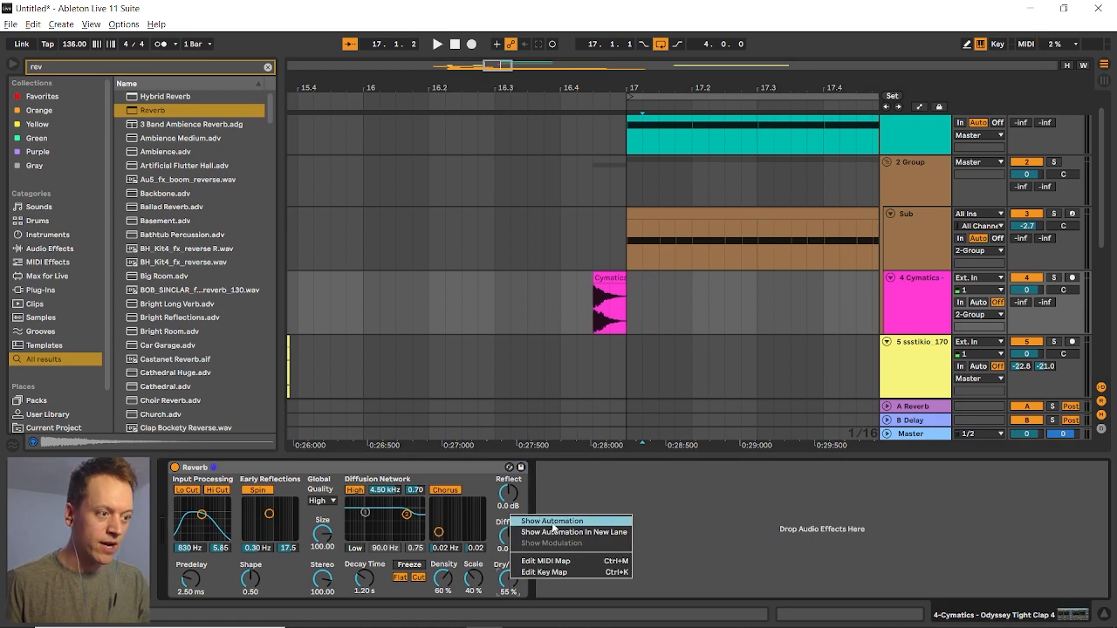
click(552, 522)
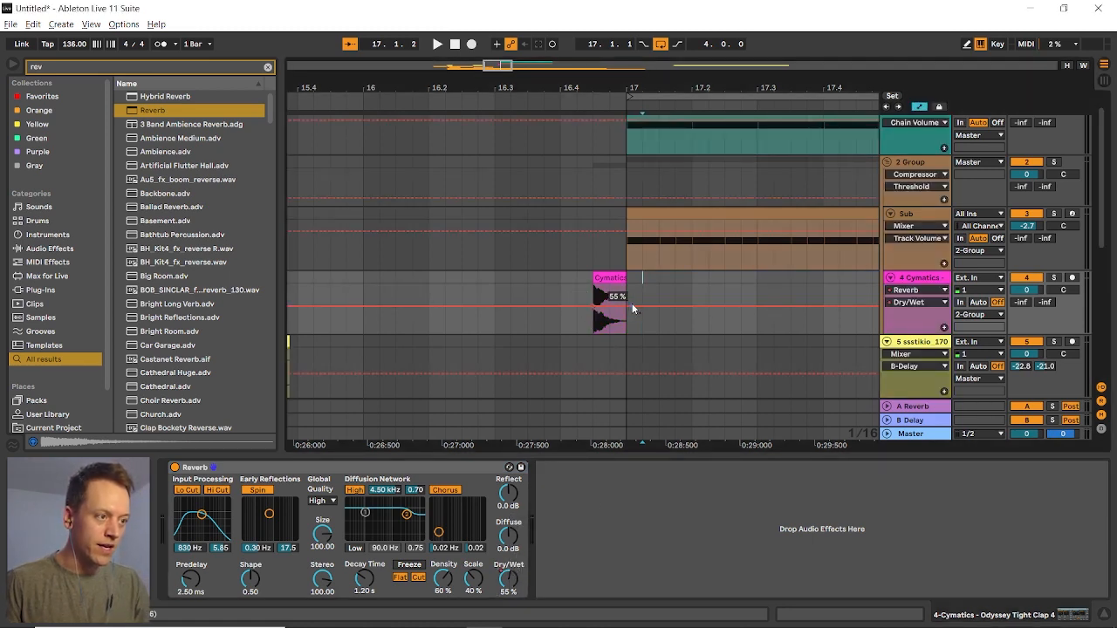
drag(627, 306, 608, 319)
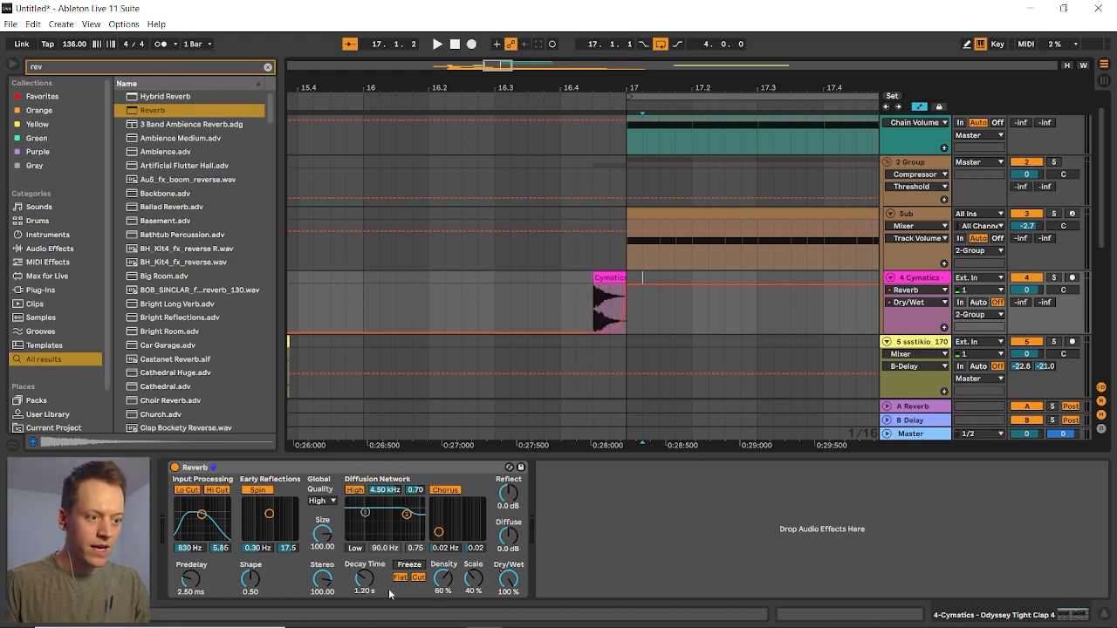
Set the clap Reverb's decay time to 23.2 s, size to 500, stereo to 120 and input filter to about 2.12 kHz
drag(365, 578, 365, 515)
drag(322, 578, 323, 515)
drag(204, 515, 209, 514)
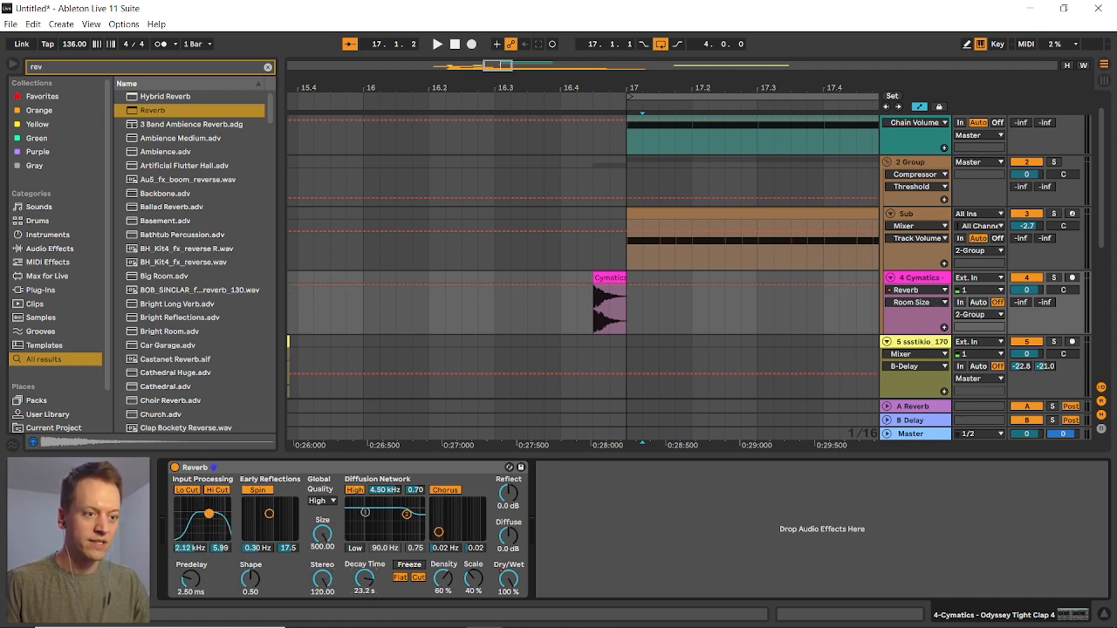
Audition the clap with its long reverb from 16.4.3 and lower the clap track's volume to -9.1 dB
click(593, 314)
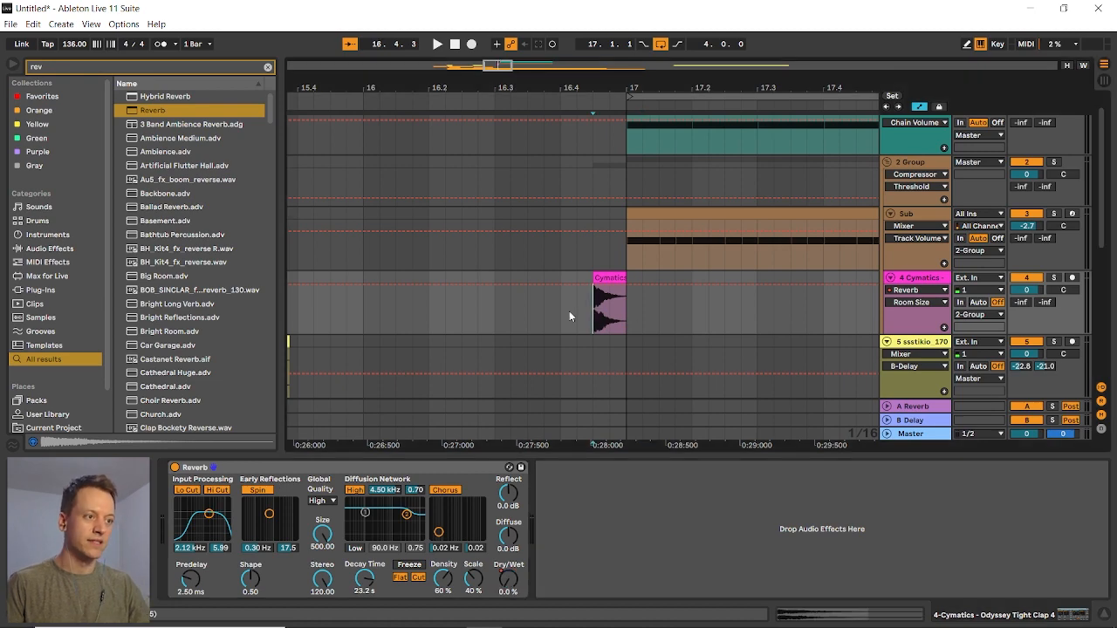
key(space)
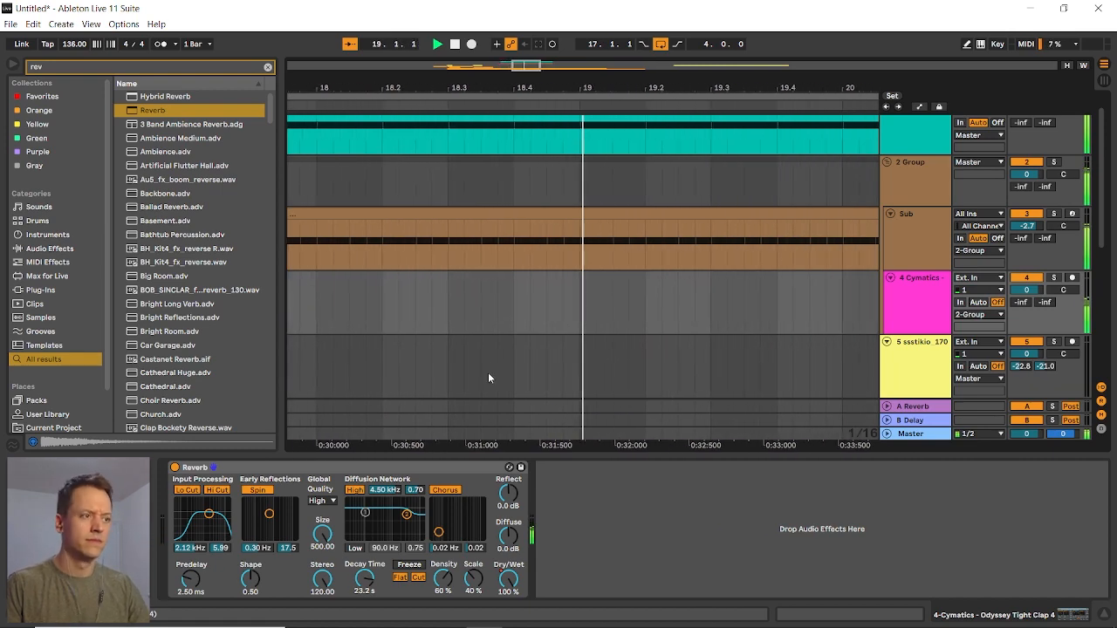
scroll(600, 362, down, 8)
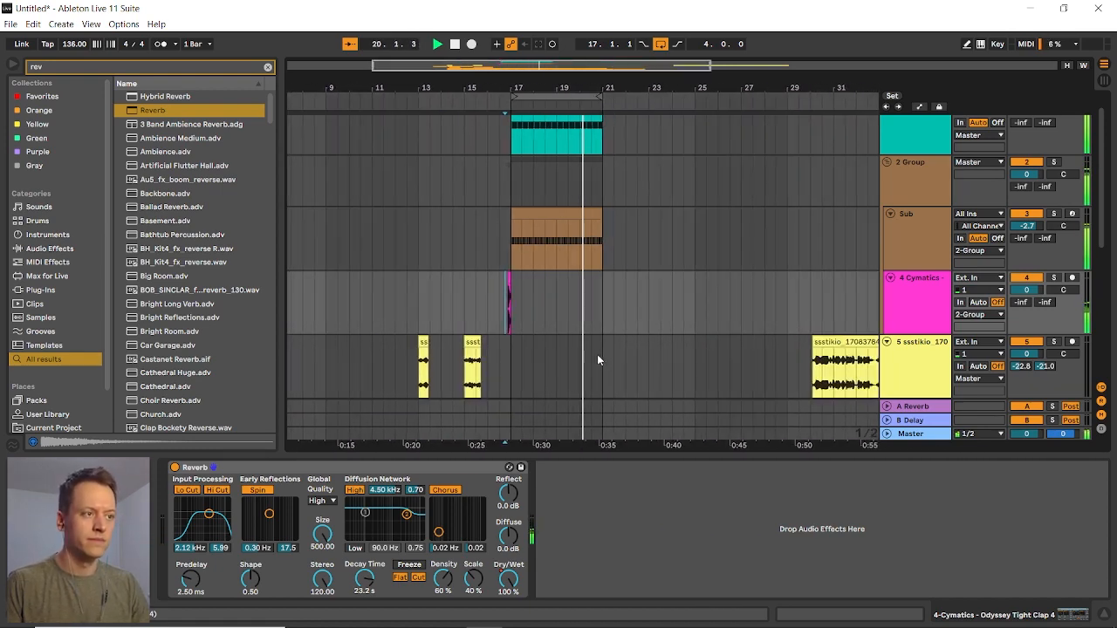
key(space)
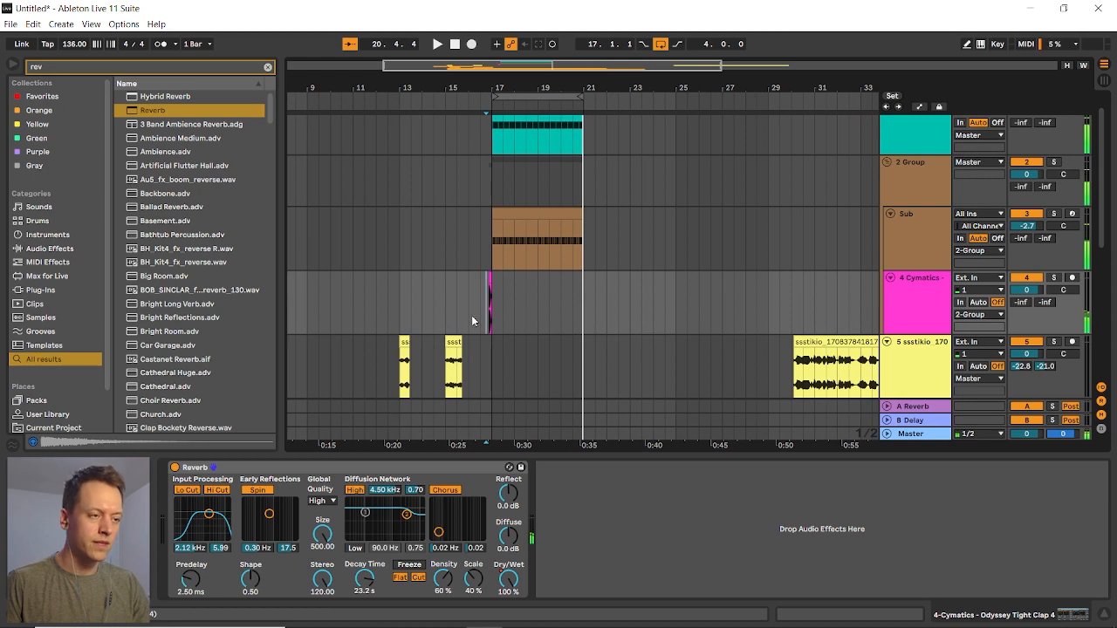
scroll(468, 306, up, 4)
scroll(468, 305, up, 3)
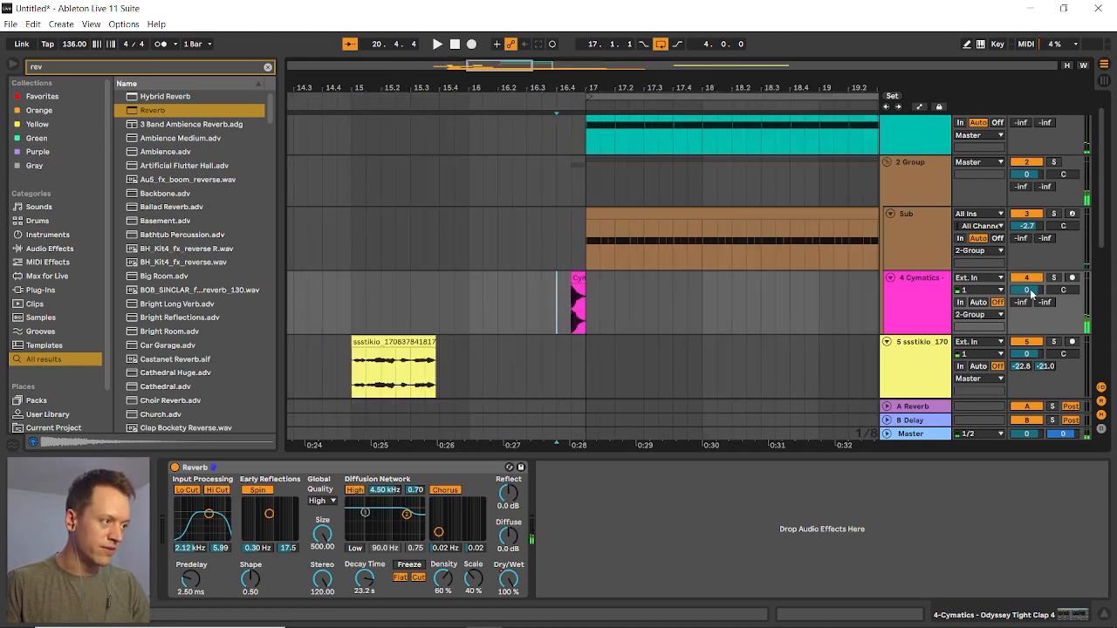
drag(1026, 289, 1026, 321)
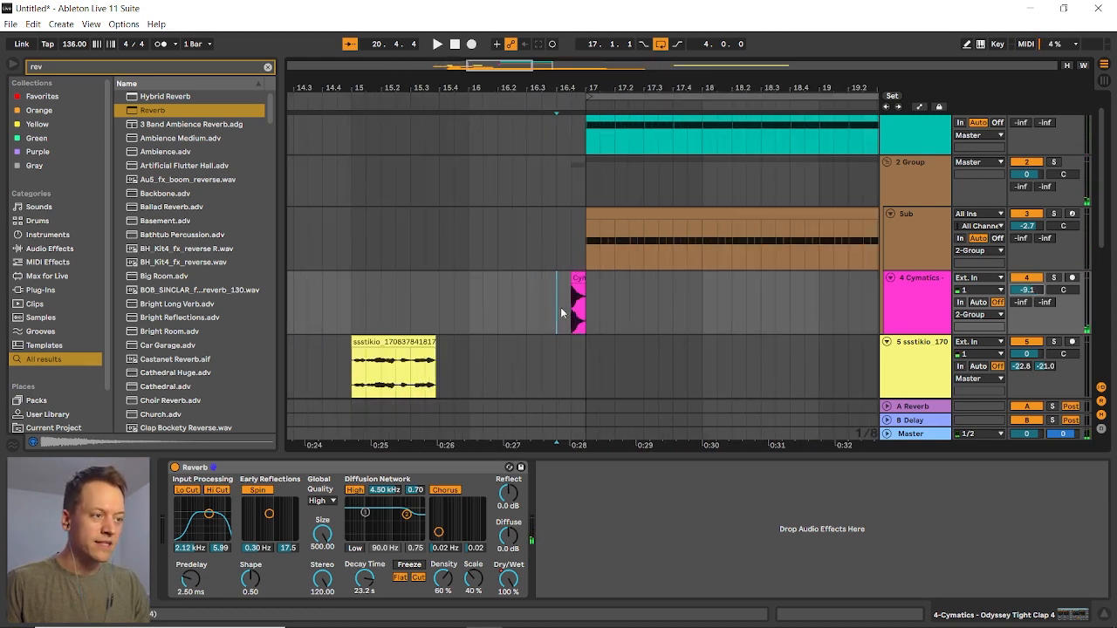
Freeze the clap track and flatten it to audio
scroll(575, 320, right, 2)
right_click(911, 303)
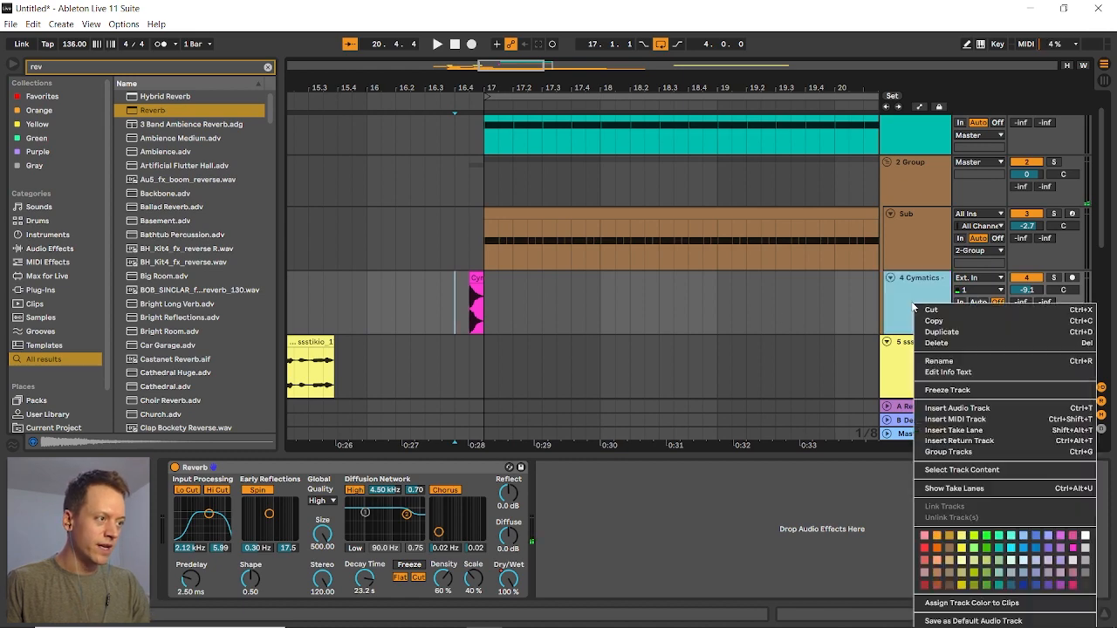
click(969, 390)
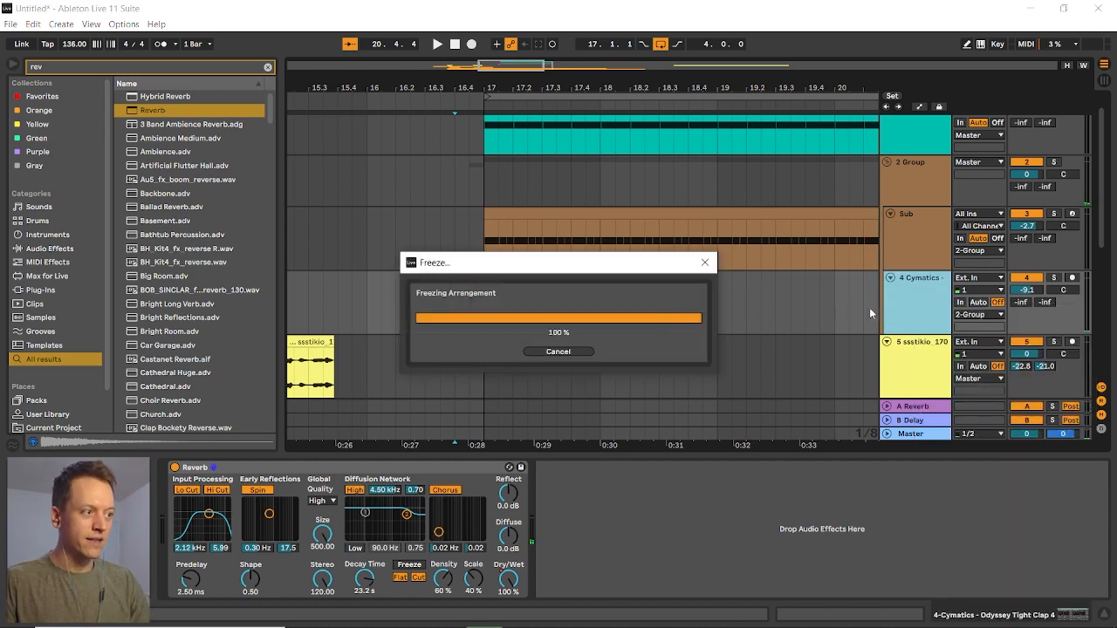
right_click(908, 300)
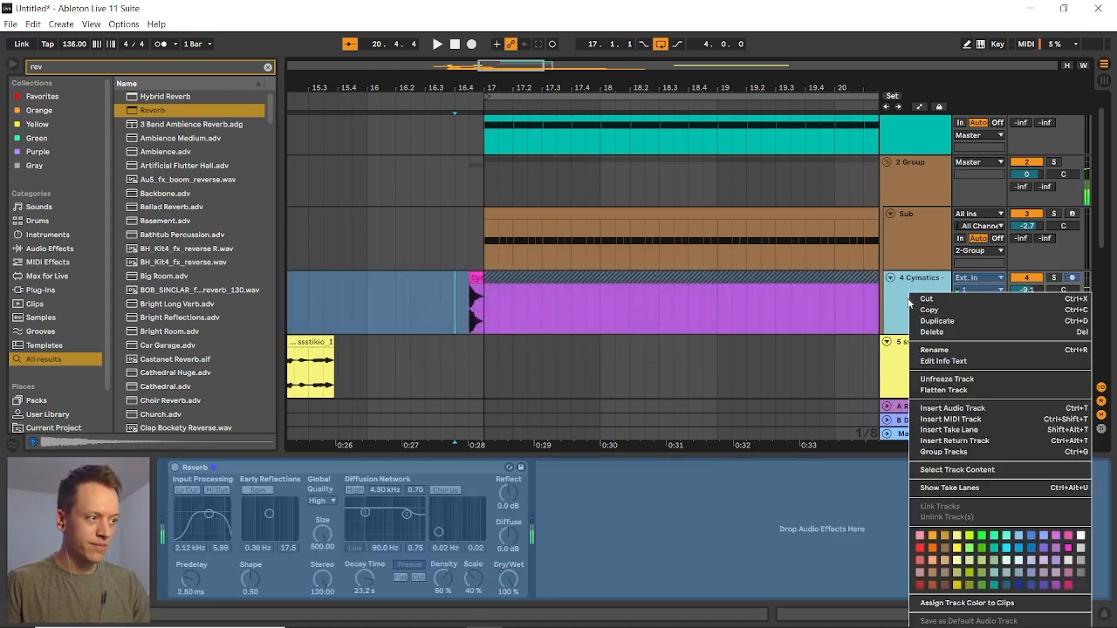
click(953, 388)
Lower the gain of the short flattened clap clip before bar 17 to -4.11 dB
scroll(474, 311, up, 3)
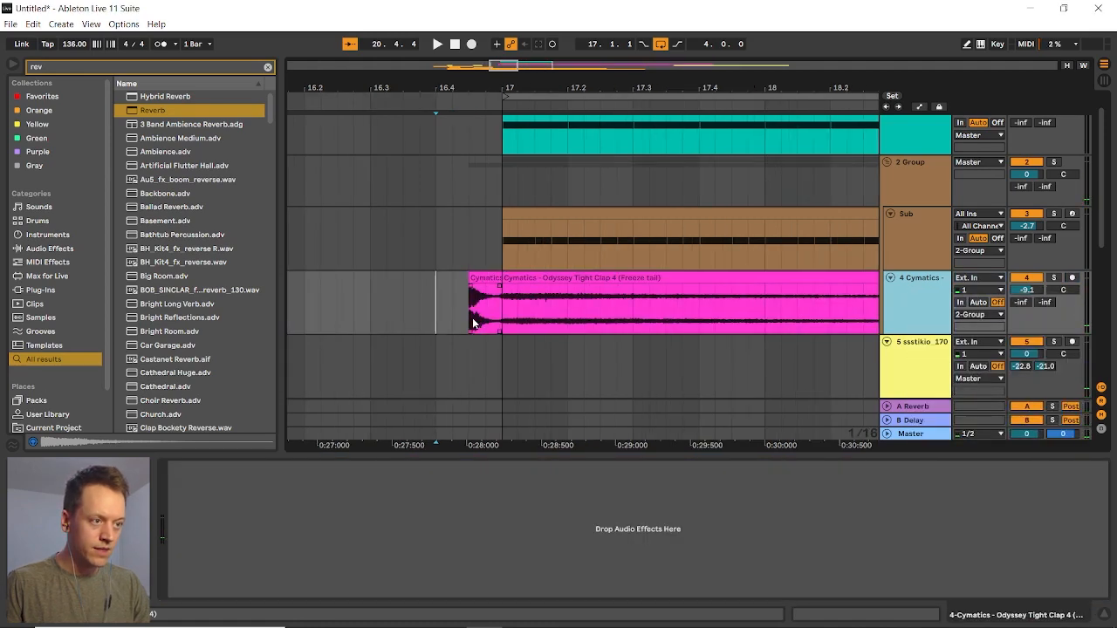
click(480, 278)
double_click(480, 278)
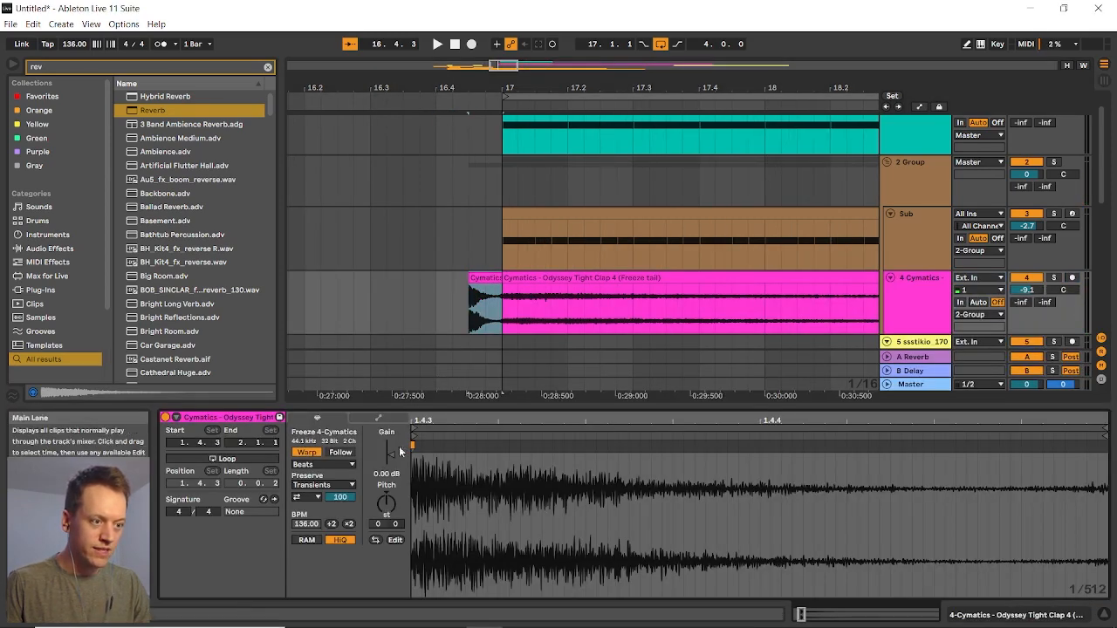
drag(390, 455, 390, 466)
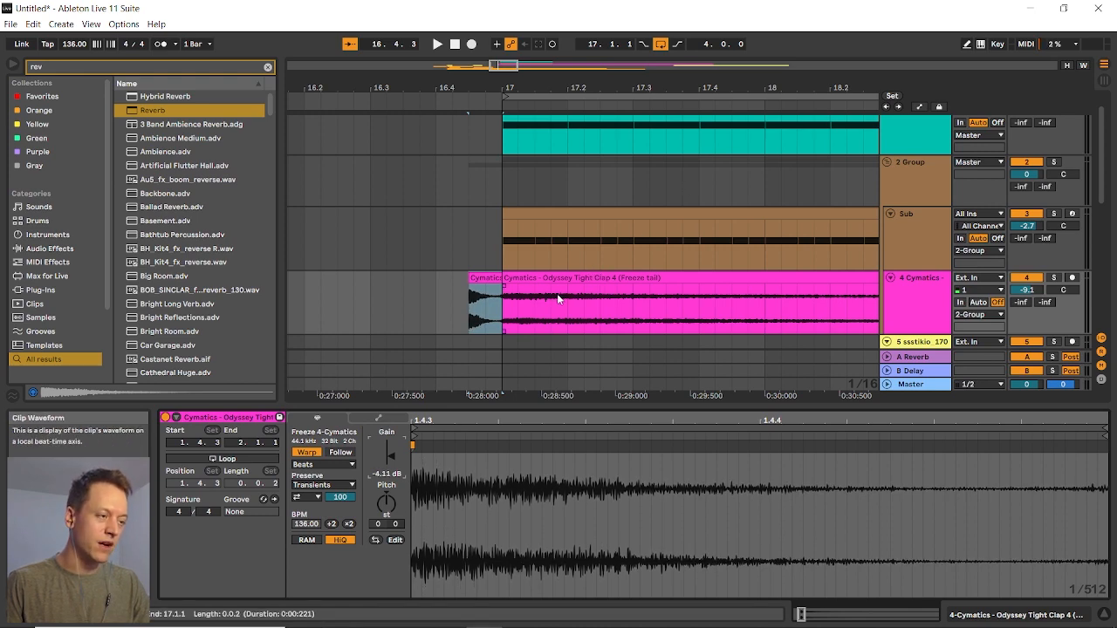
Shorten the clap's reverb tail to end at bar 21, give it a long fade-out and audition it from just before bar 17
scroll(536, 309, down, 5)
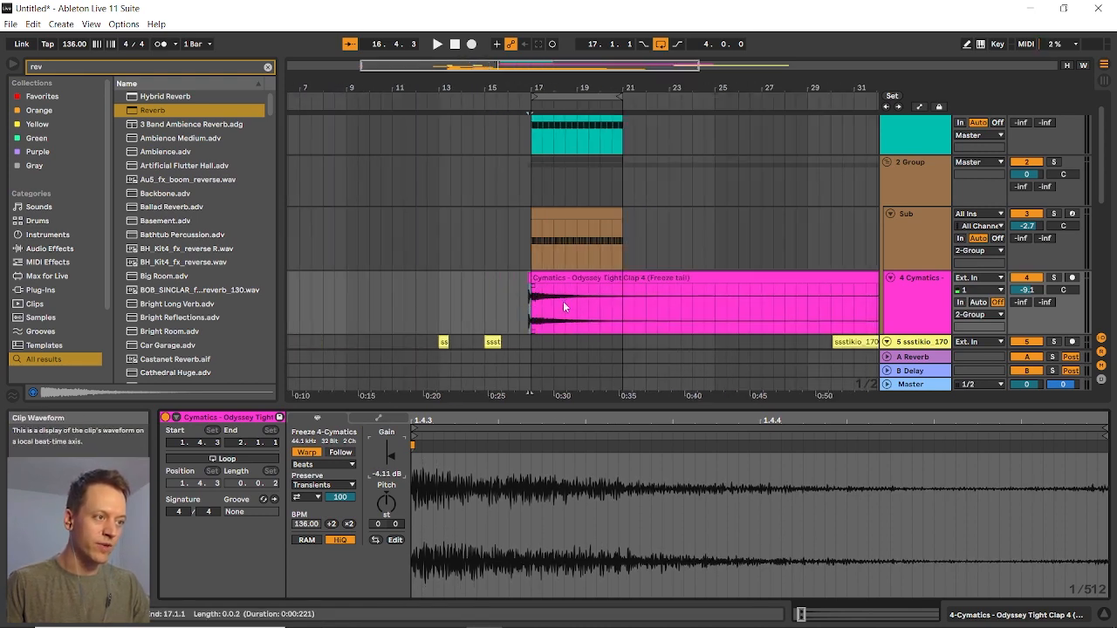
drag(784, 286, 505, 286)
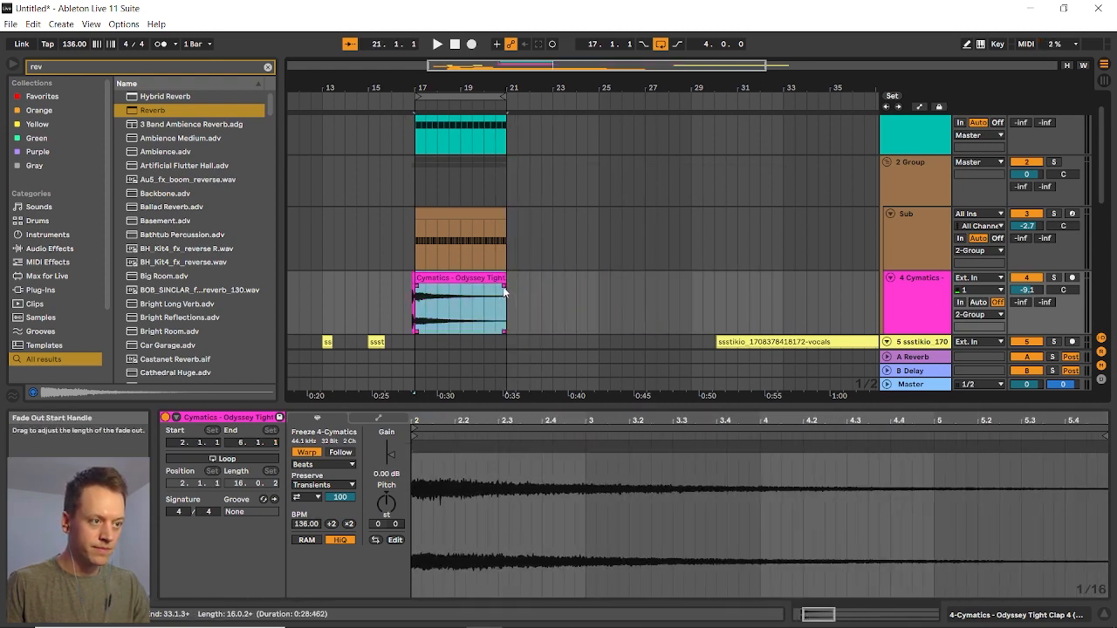
click(400, 194)
key(space)
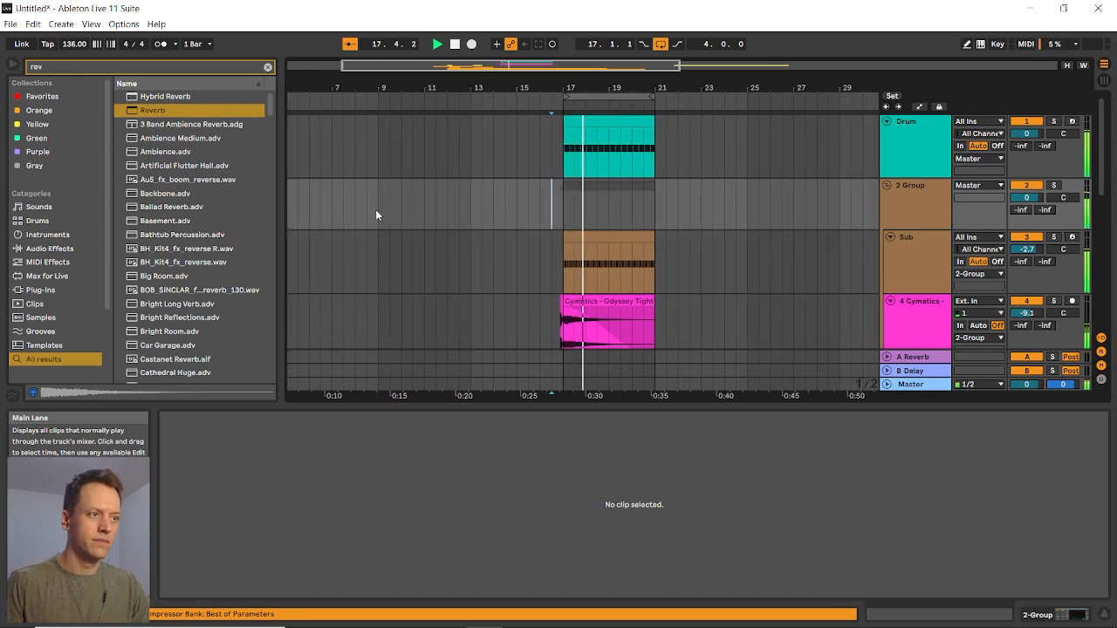
scroll(516, 224, down, 2)
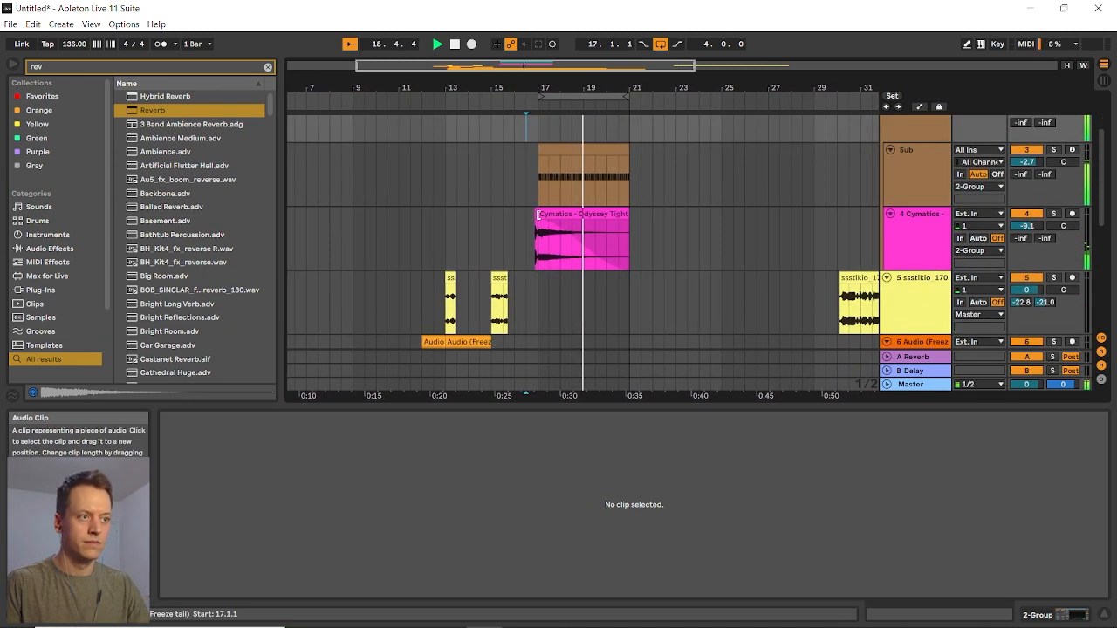
scroll(545, 225, down, 1)
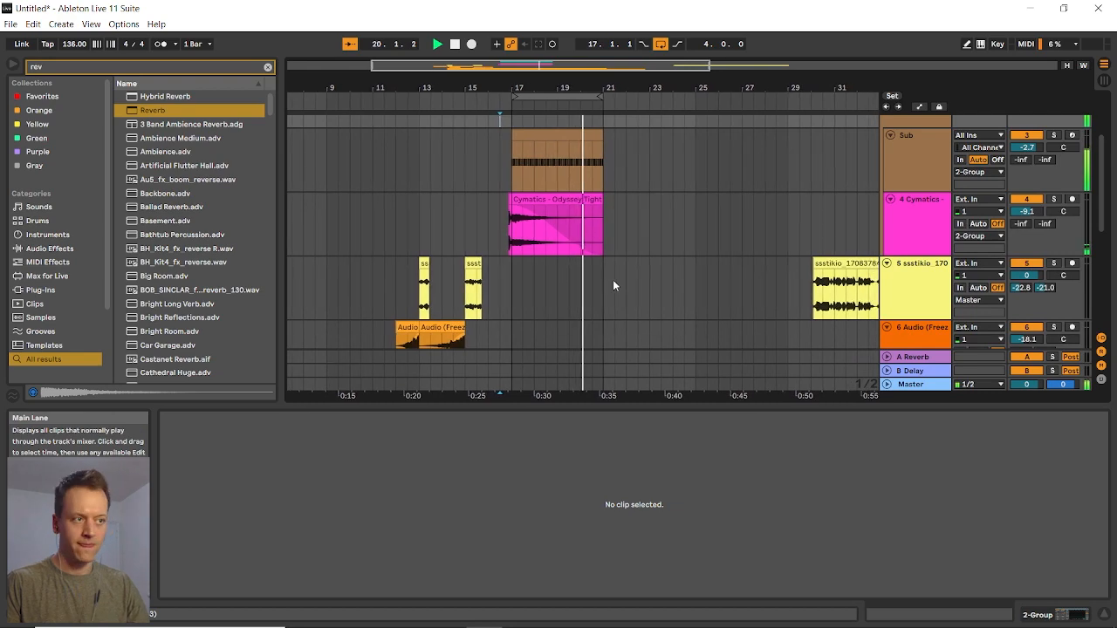
key(space)
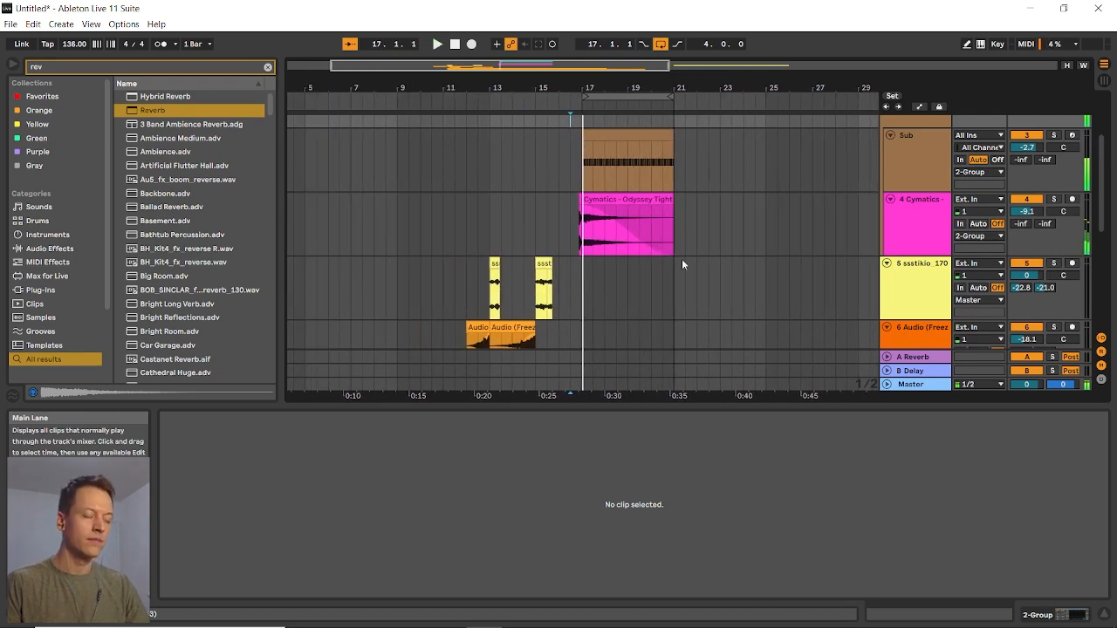
Collapse the detail view to enlarge the arrangement and extend the loop from bar 17 to bar 49, 32 bars long
scroll(698, 261, up, 3)
scroll(701, 291, down, 3)
drag(633, 403, 633, 453)
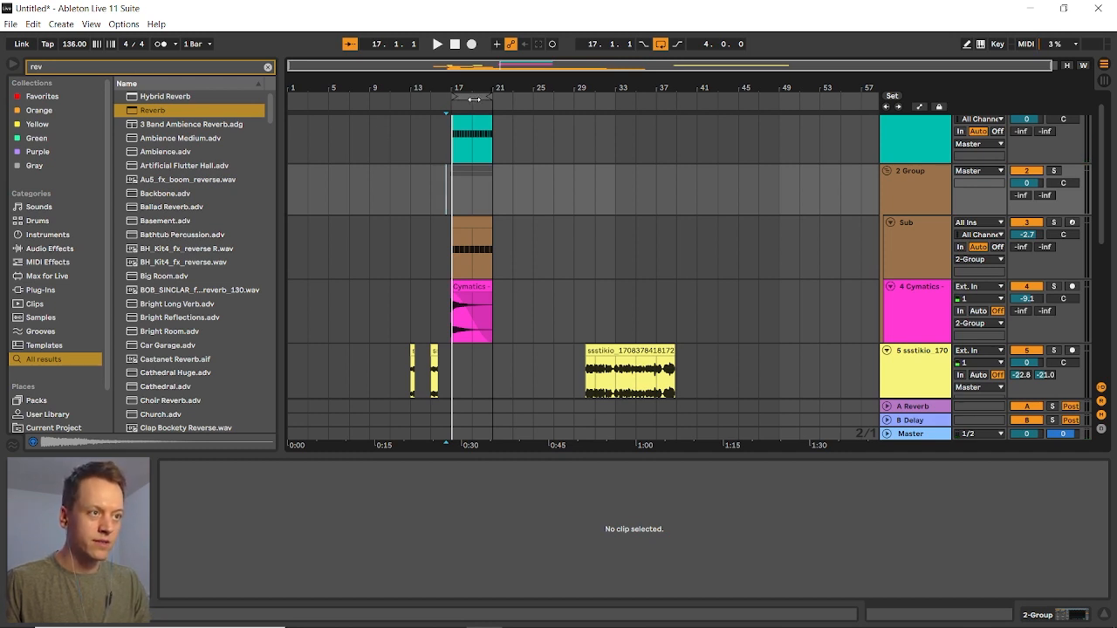
drag(489, 96, 769, 97)
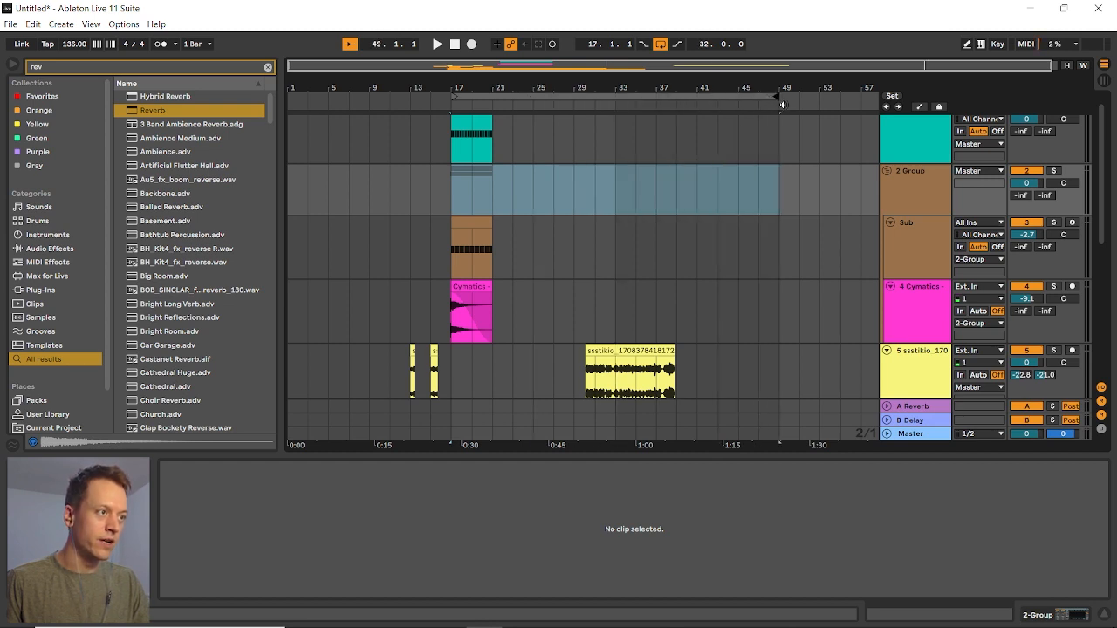
Add a locator at bar 49, the end of the loop, and name it "Drop End"
right_click(782, 104)
click(821, 139)
right_click(781, 104)
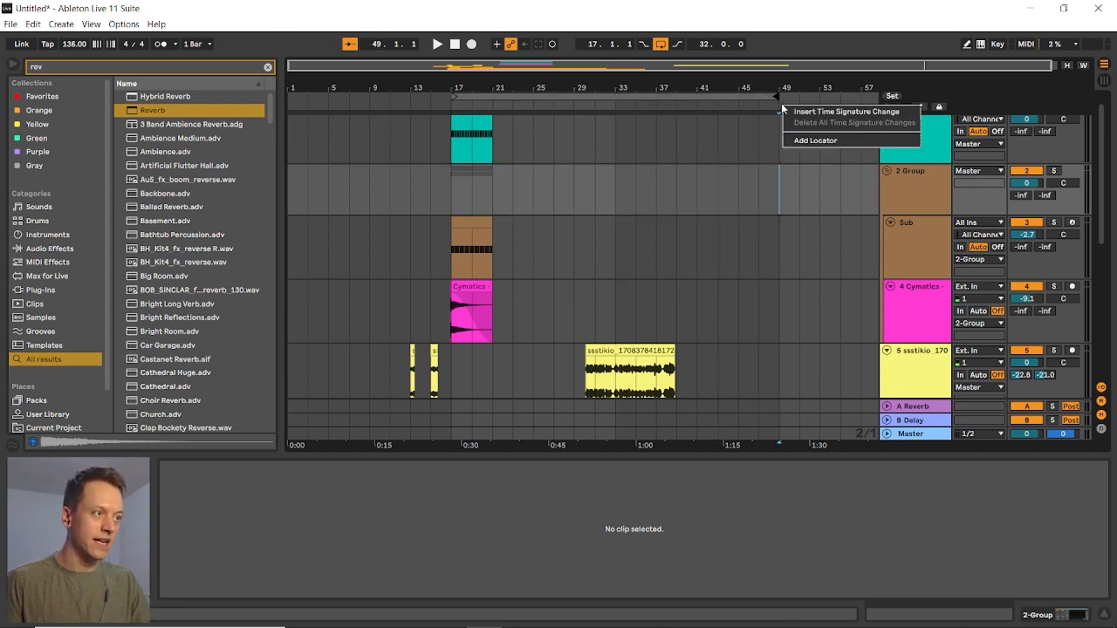
click(813, 140)
key(ctrl+r)
text(Drop End)
key(Return)
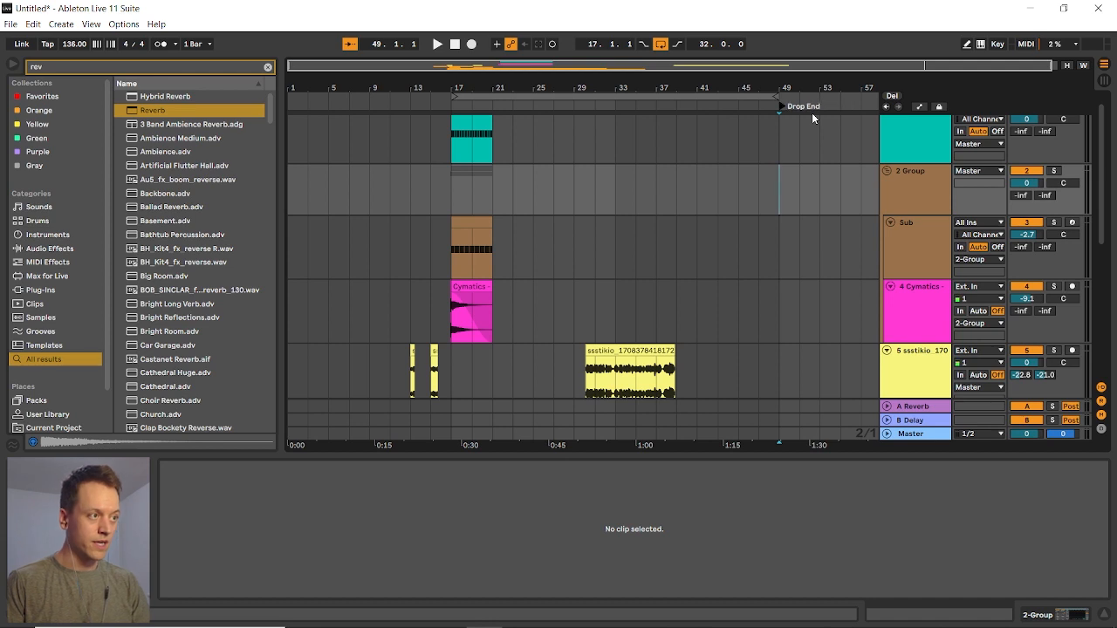
Add a locator at bar 17, the start of the loop, and name it "Drop Start"
right_click(453, 103)
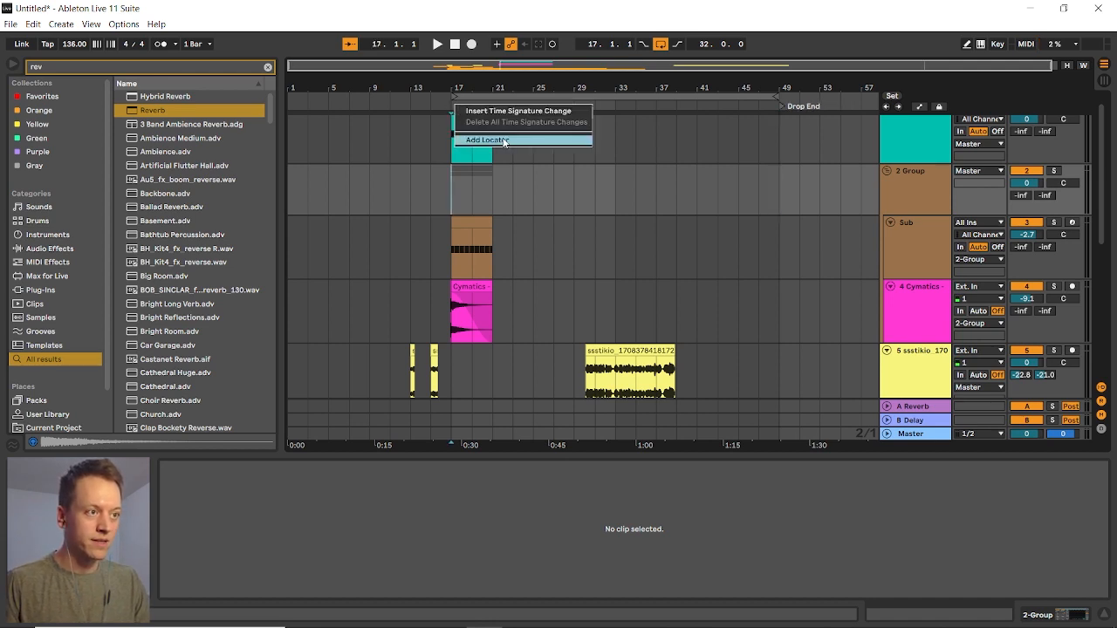
click(497, 137)
key(ctrl+r)
text(Drop Start)
key(Return)
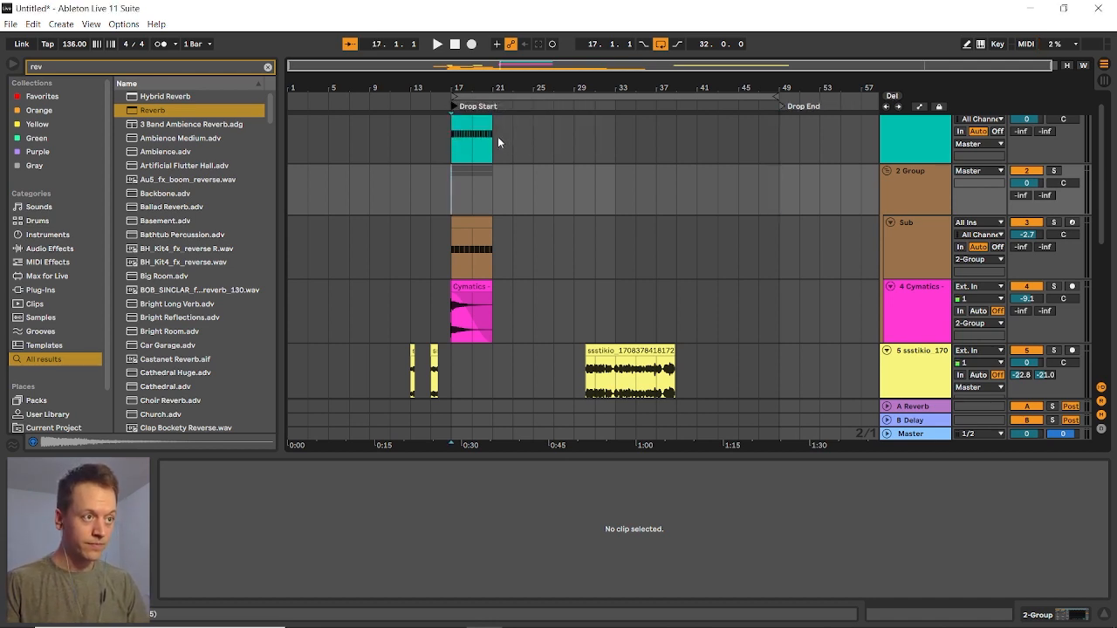
Duplicate the four-bar Drum and Sub clips so that both tracks also fill bars 21 to 25
scroll(533, 209, up, 1)
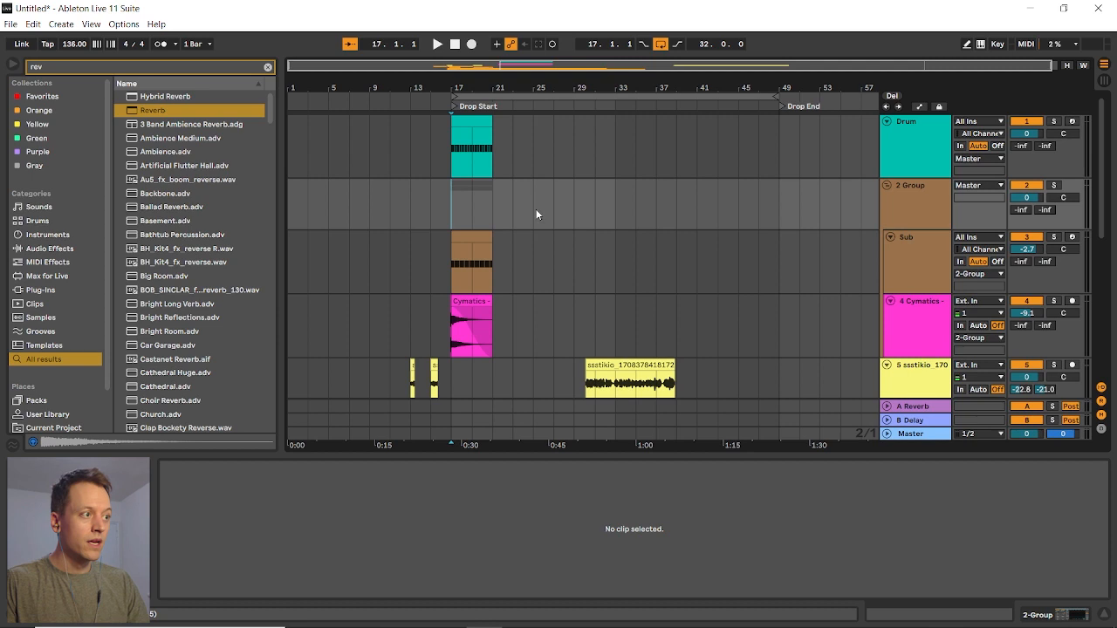
click(467, 122)
key(ctrl+d)
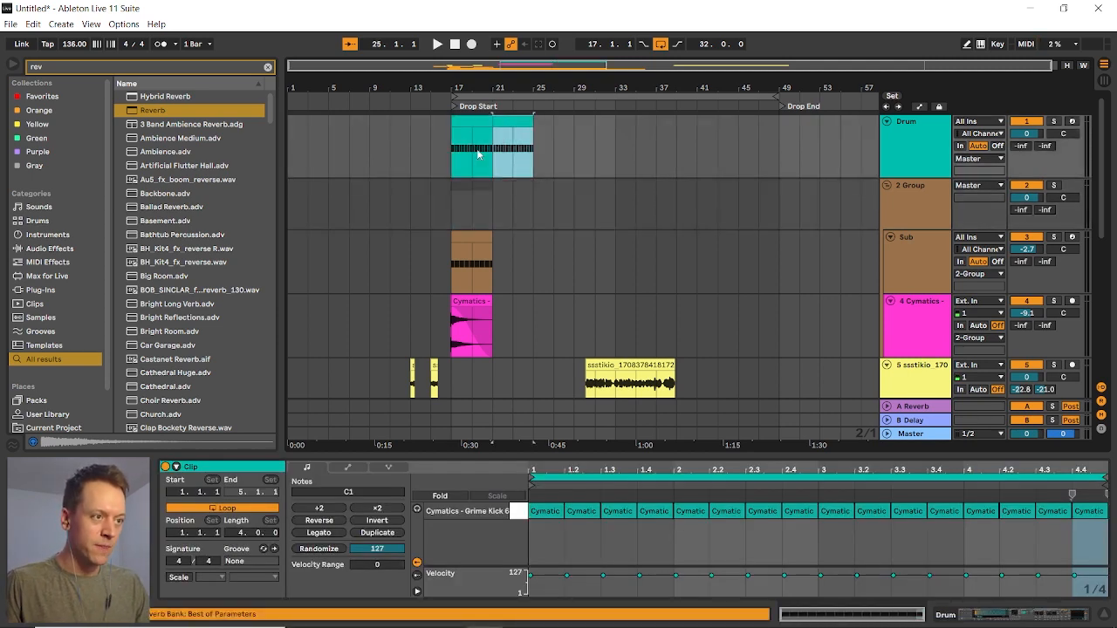
click(474, 237)
key(ctrl+d)
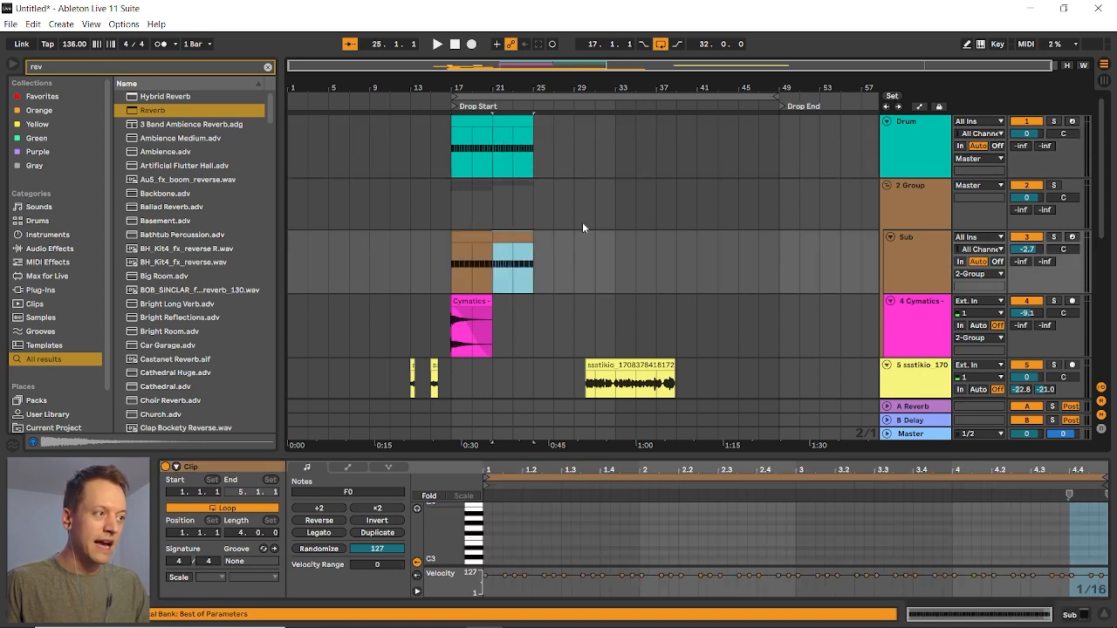
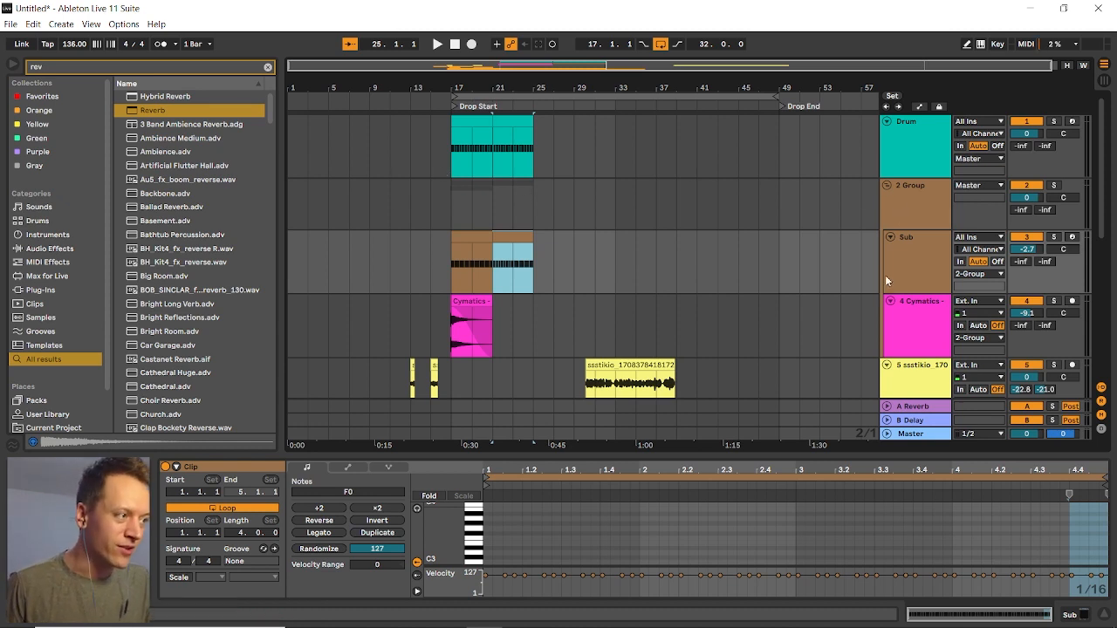
Find the KSHMR closed hat sample and load it onto the Drum Rack pad next to the kick
click(917, 161)
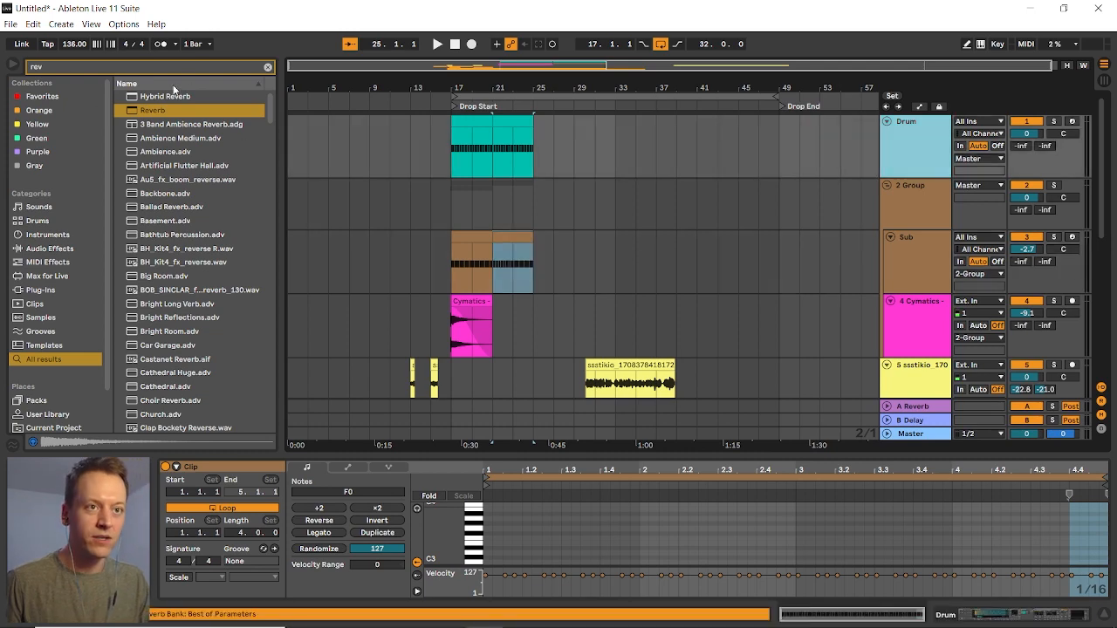
click(112, 65)
text(osed)
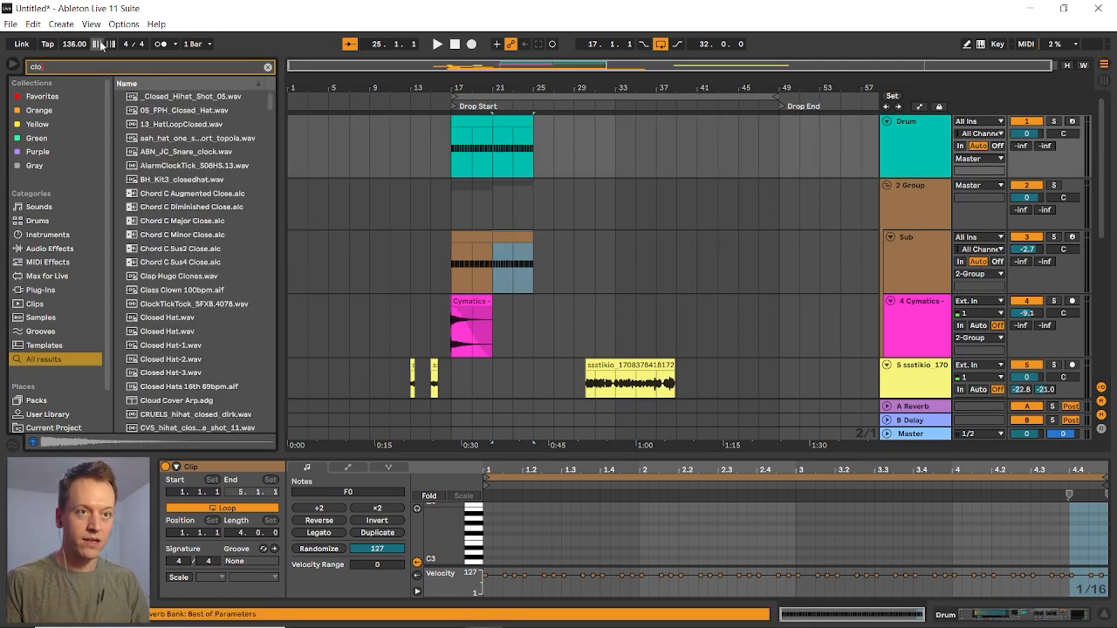
drag(189, 138, 259, 591)
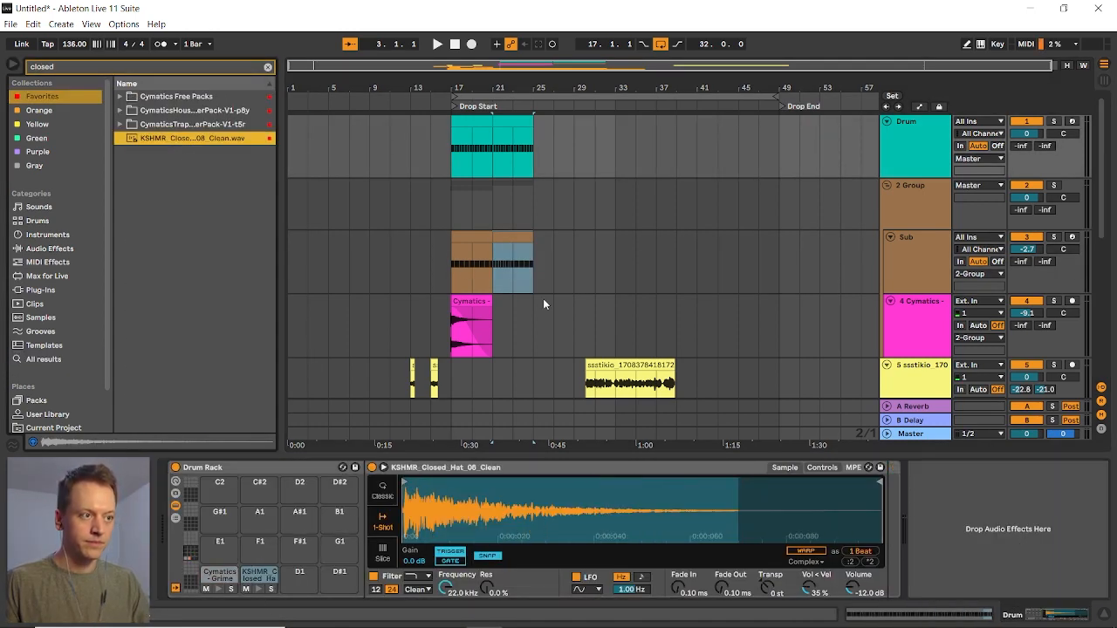
In the Drum clip at bar 21, draw first-bar closed hats on every offbeat plus a softer extra sixteenth after the second, using a 1/16 grid
double_click(497, 124)
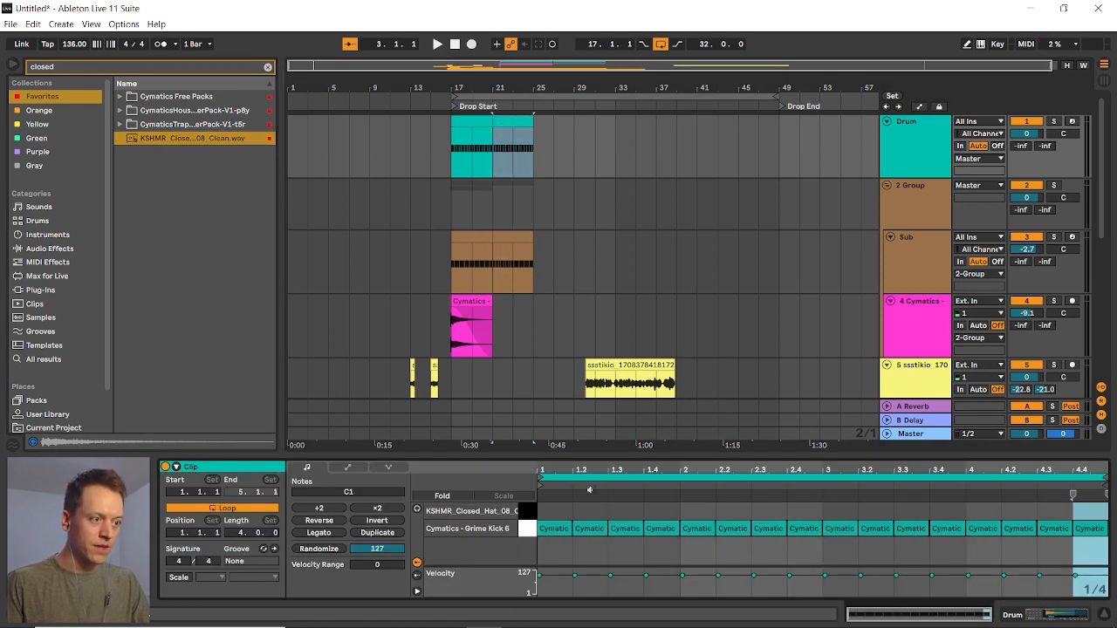
key(ctrl+1)
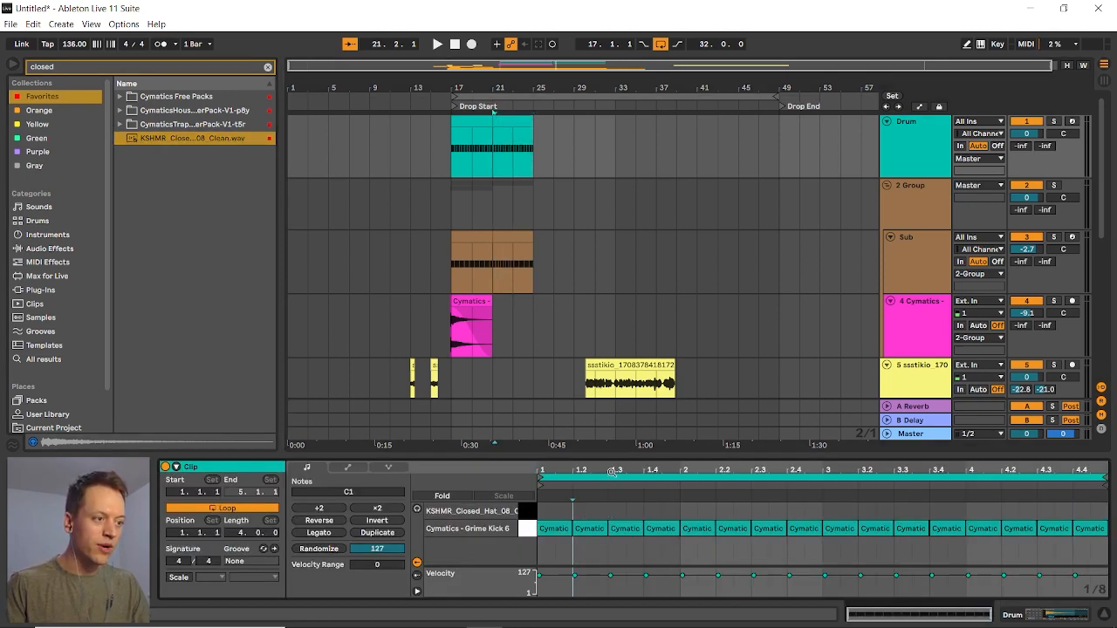
drag(612, 452, 611, 344)
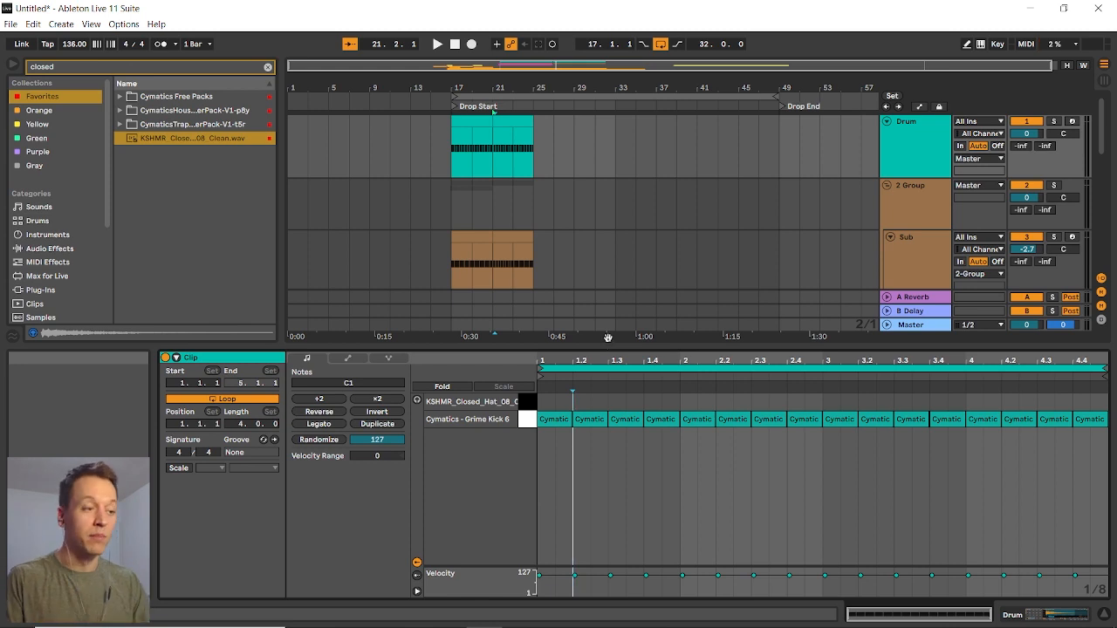
click(581, 446)
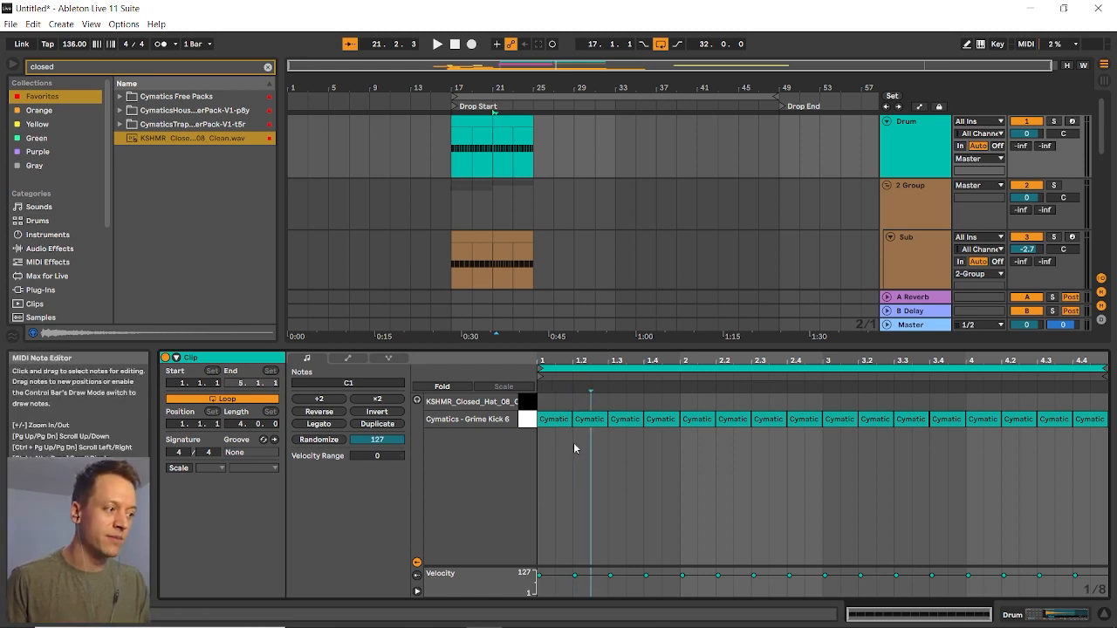
key(b)
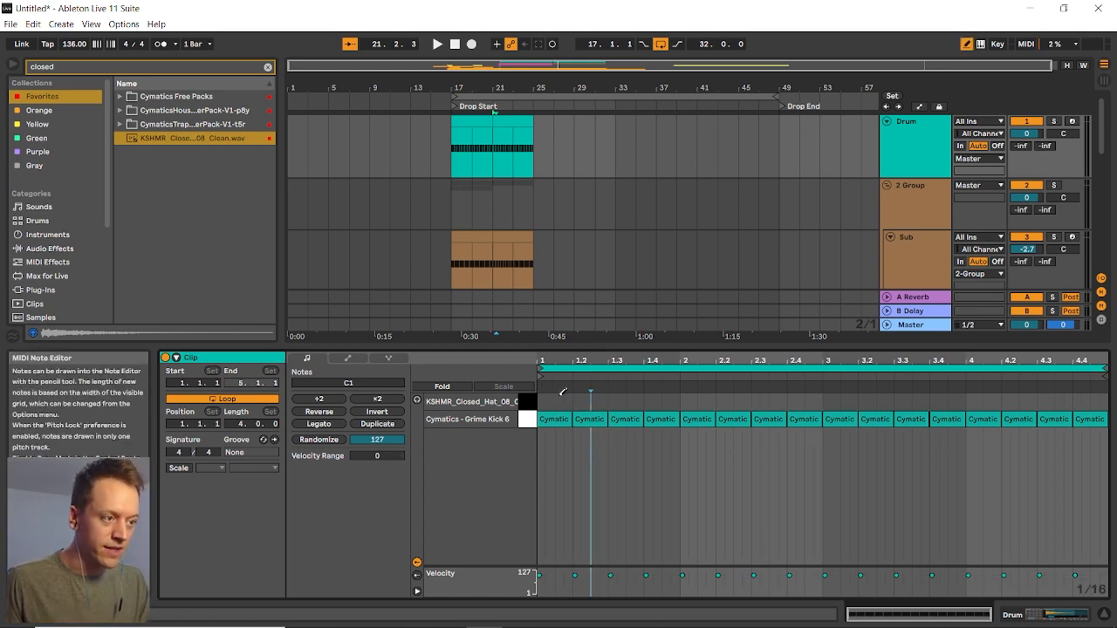
click(560, 401)
click(594, 401)
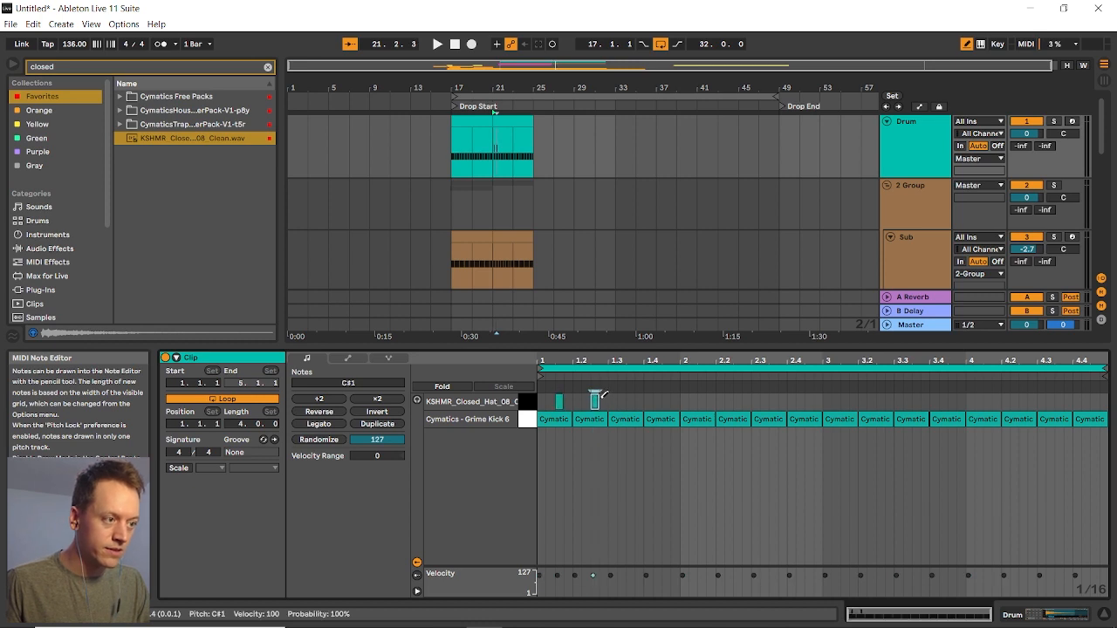
click(603, 401)
drag(601, 575, 601, 582)
click(630, 401)
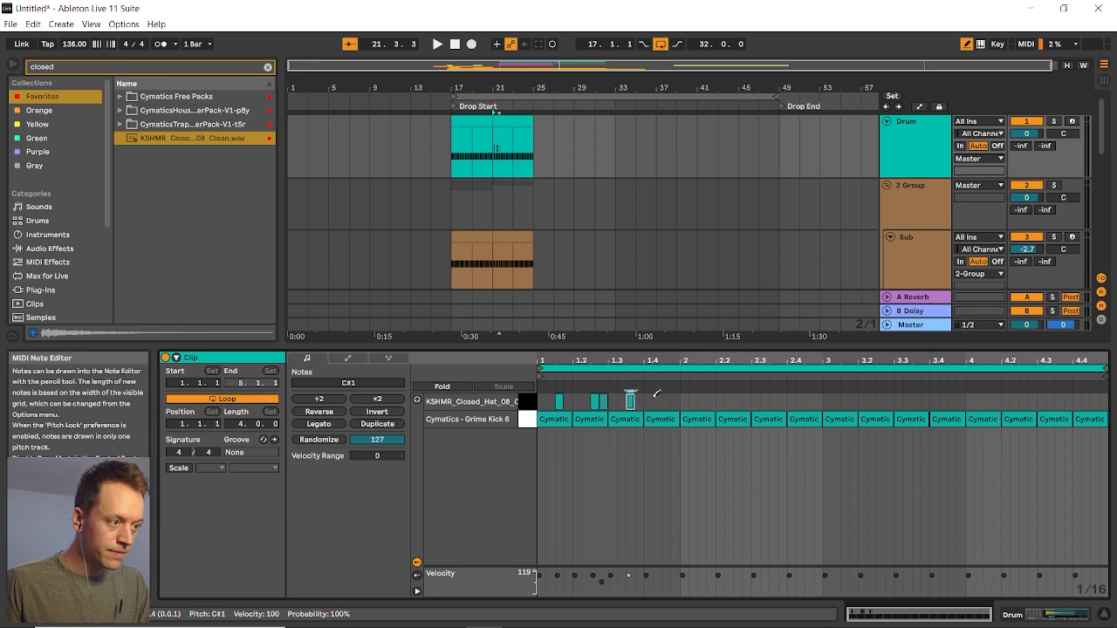
click(666, 401)
key(b)
Duplicate the one-bar closed hat pattern across all four bars of the Drum clip and audition it
click(471, 401)
key(ctrl+d)
key(ctrl+d)
key(ctrl+d)
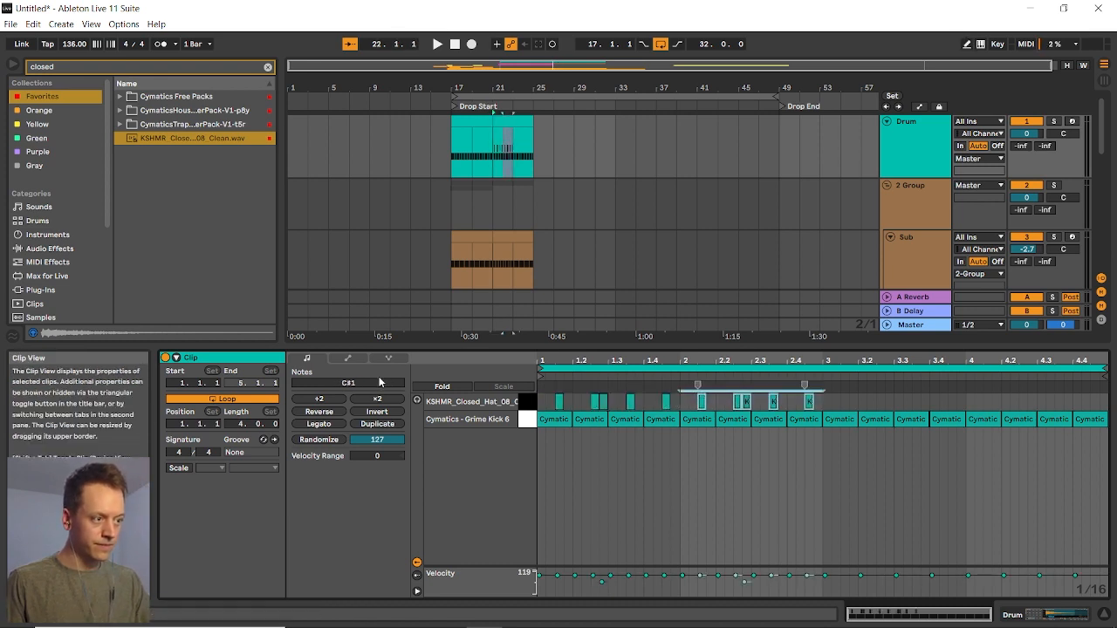
key(space)
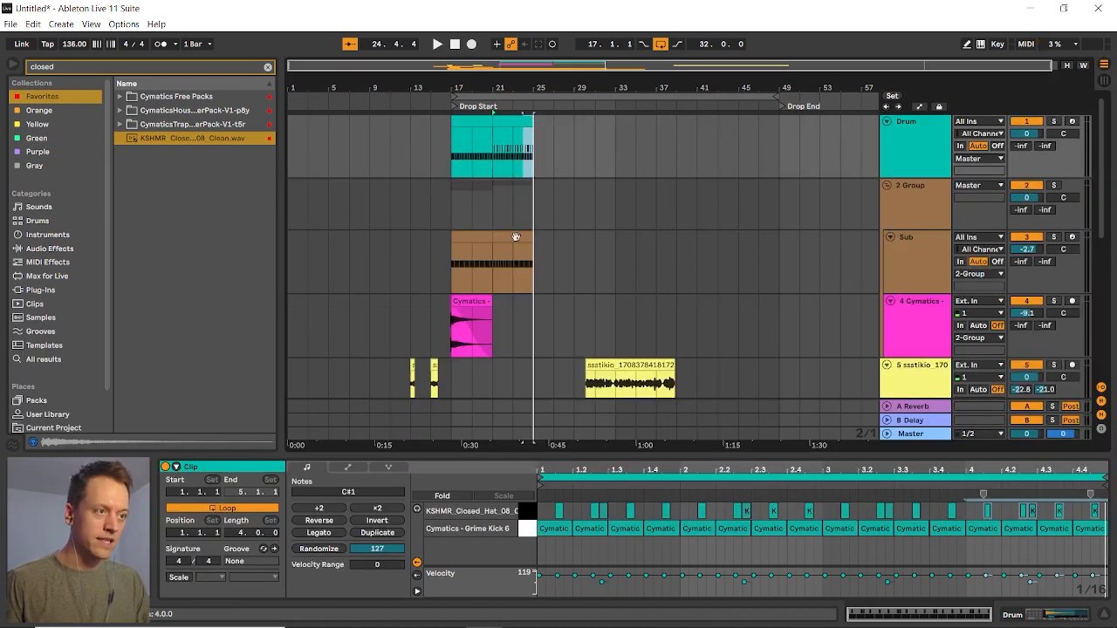
Duplicate the Sub clip and the Drum clip with hats from bar 21 to bars 25 to 29
click(515, 235)
key(ctrl+d)
click(513, 118)
key(ctrl+d)
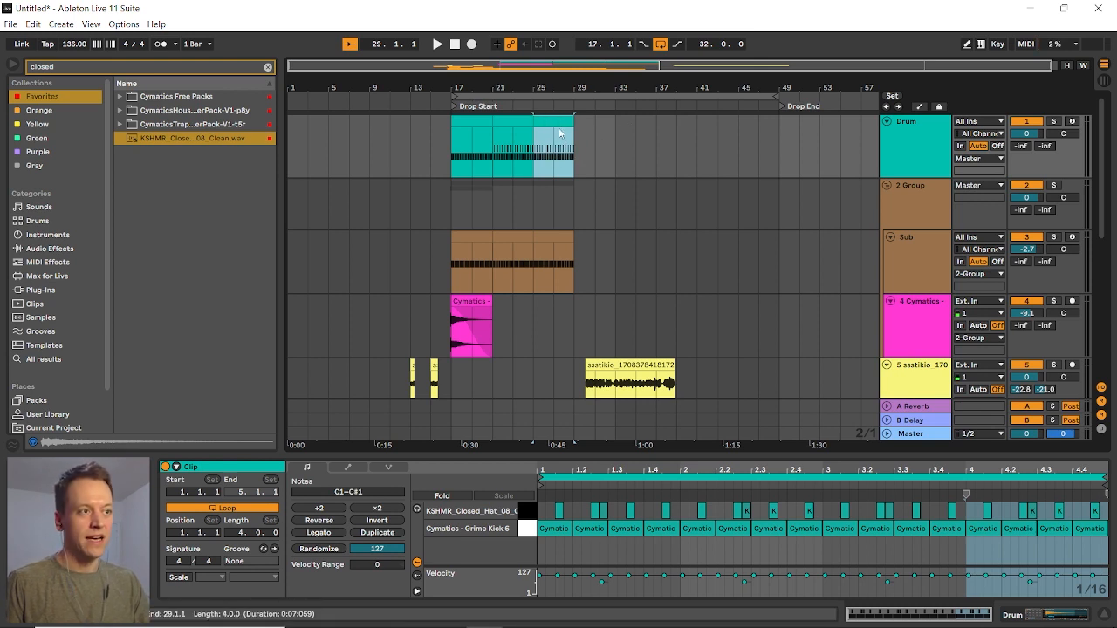
Shorten the last kick of the Drum clip at bar 21, add an extra kick at 4.4.3 and audition from bar 23
click(518, 116)
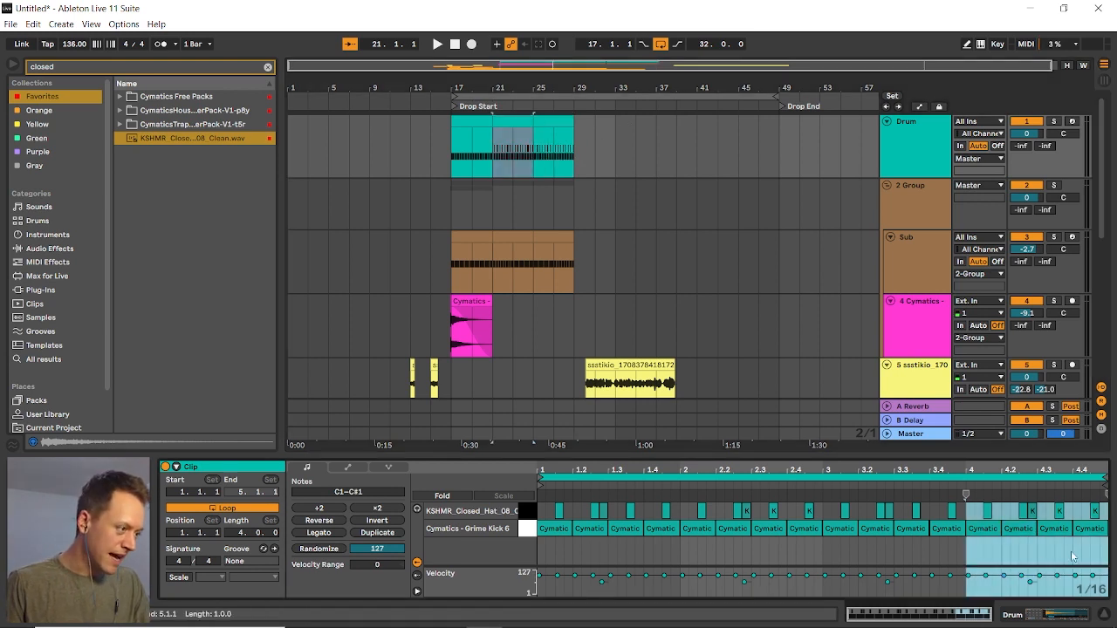
mouse_move(1107, 531)
mouse_down()
mouse_move(1090, 532)
mouse_move(1104, 529)
mouse_up()
key(b)
click(1095, 528)
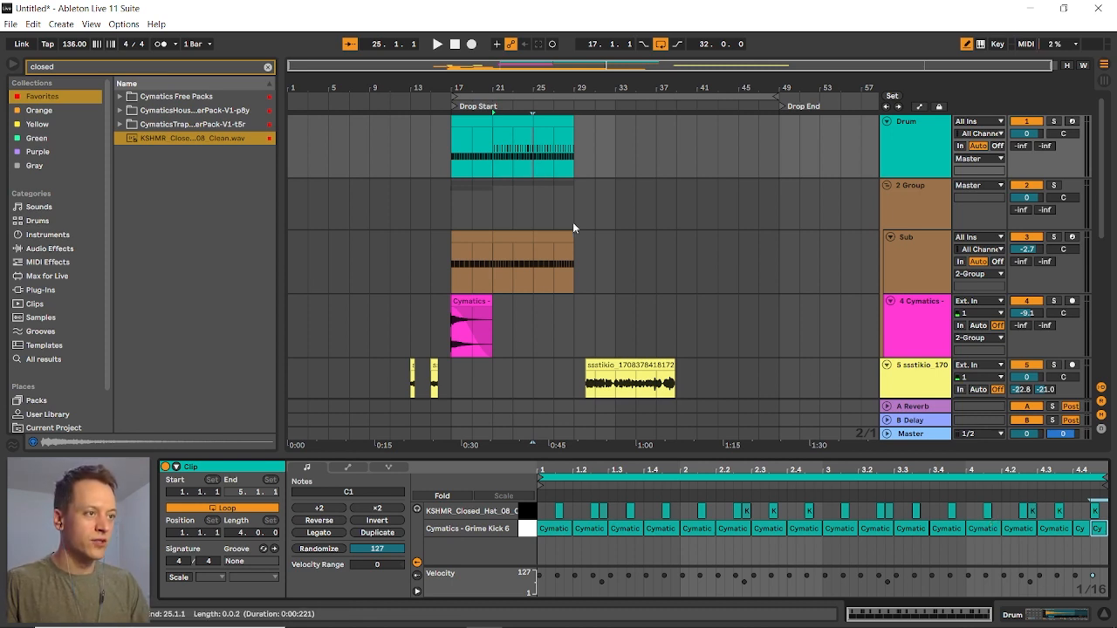
click(514, 164)
key(space)
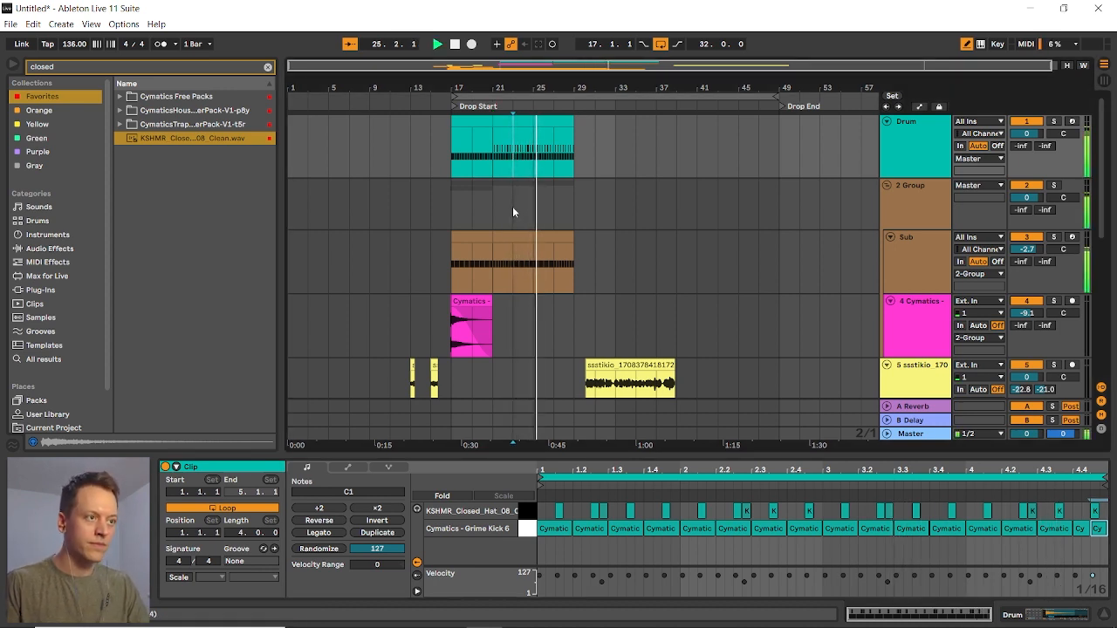
key(space)
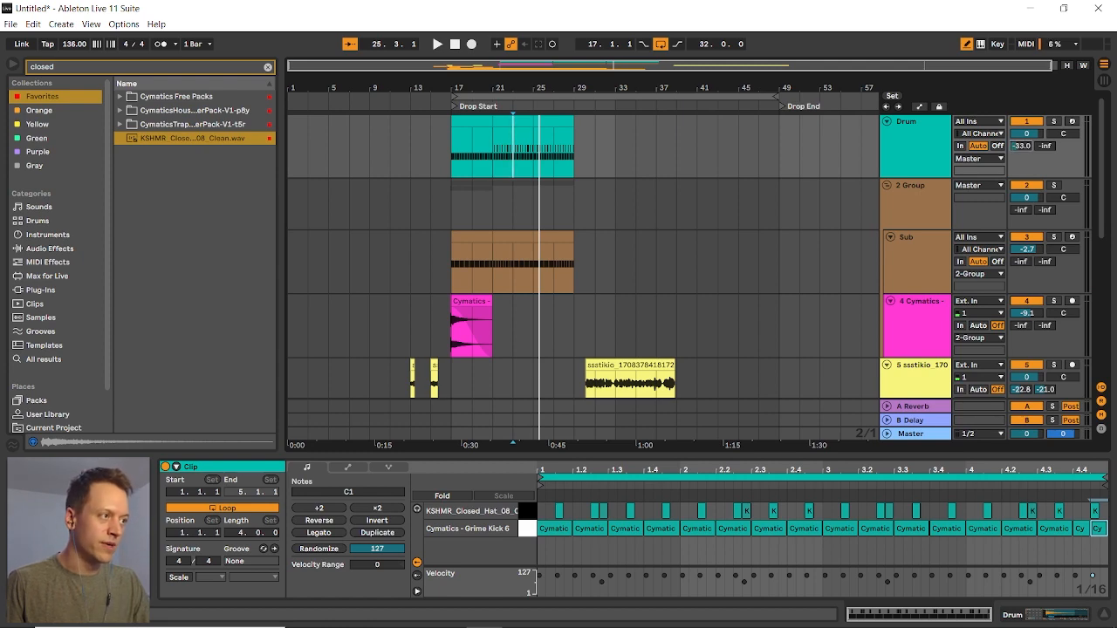
Lower the closed hat's volume in the Drum Rack to -18.9 dB and audition it
click(941, 152)
double_click(940, 152)
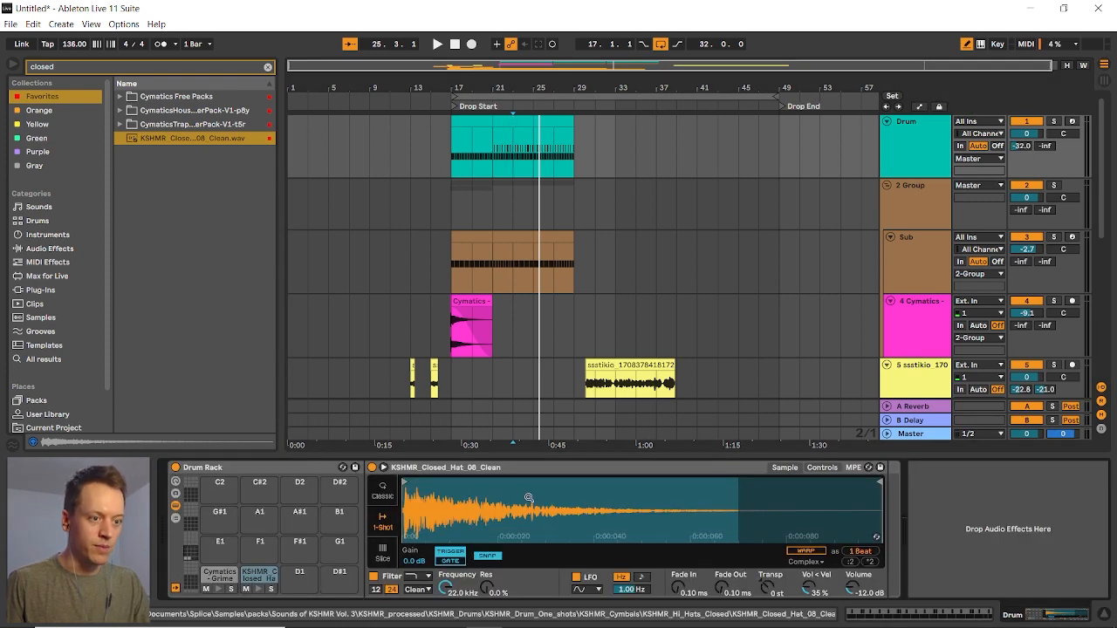
click(252, 577)
drag(851, 589, 852, 605)
key(space)
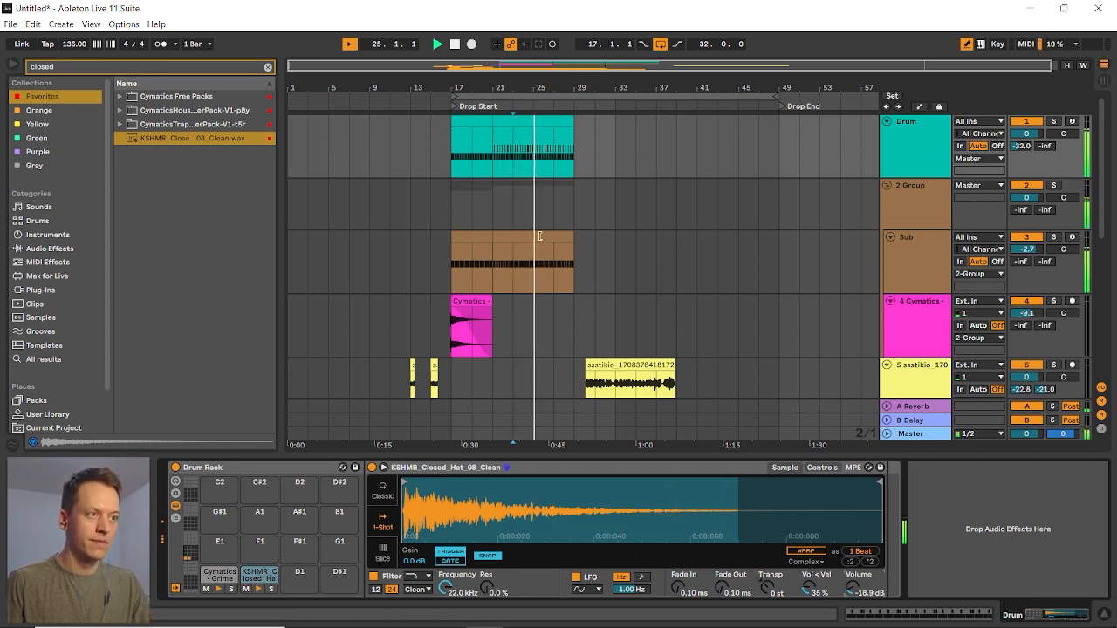
key(space)
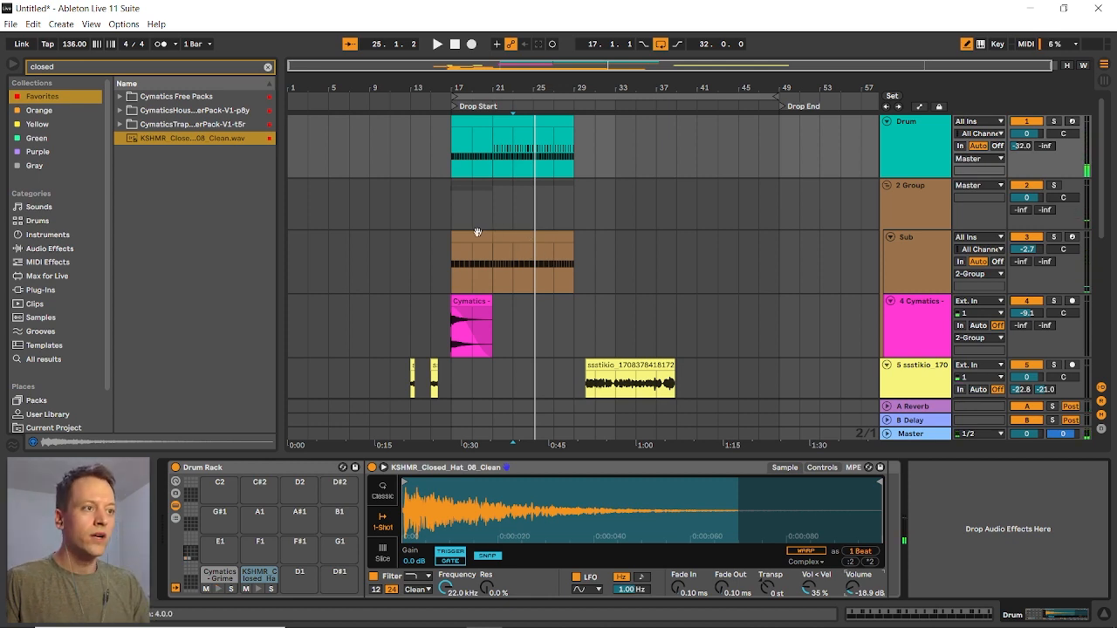
Find the SH_Open_Hat sample and load it onto the Drum Rack pad next to the closed hat
scroll(549, 204, up, 3)
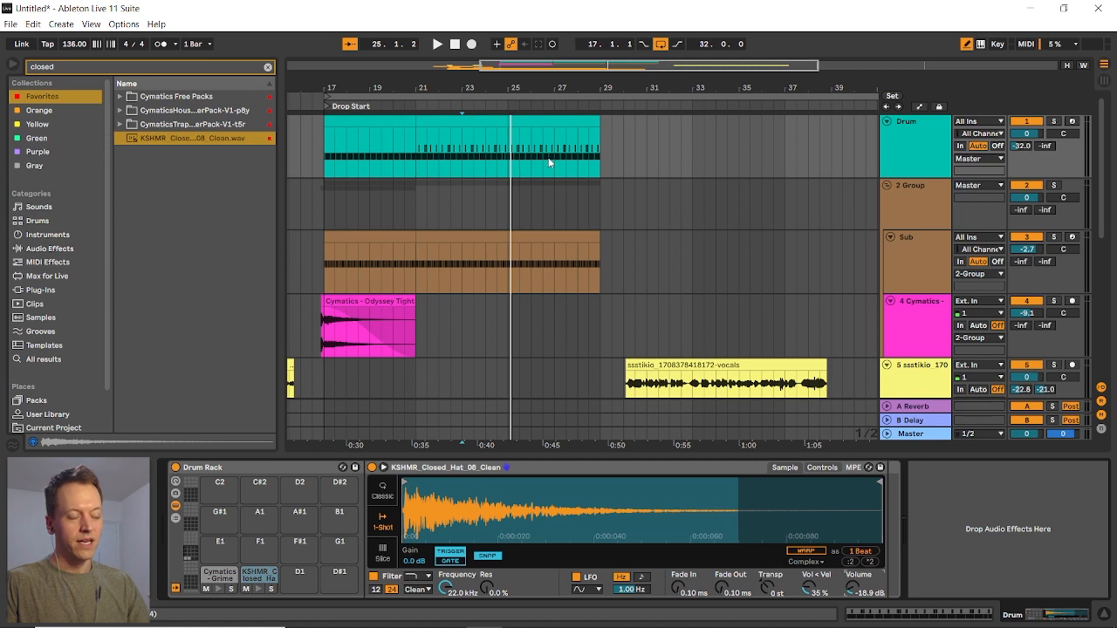
click(508, 187)
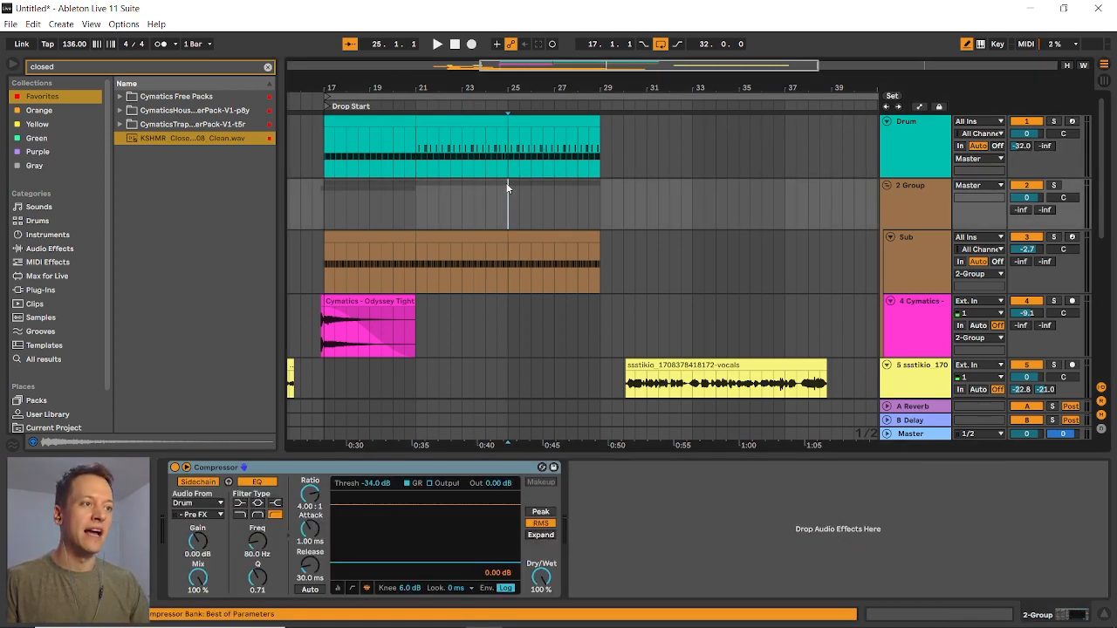
click(544, 120)
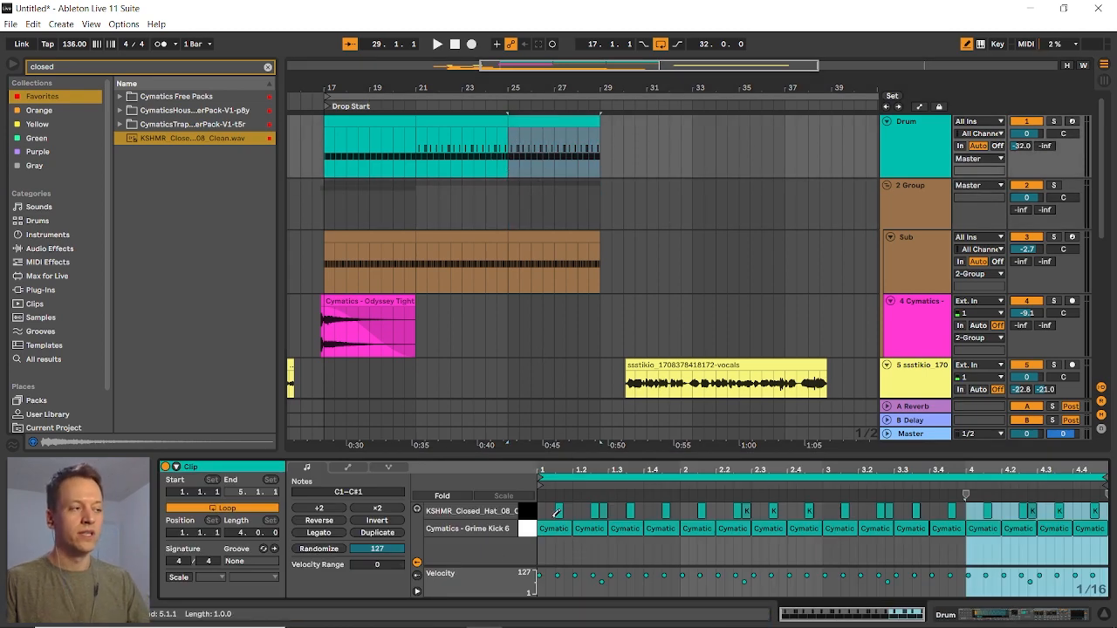
click(921, 158)
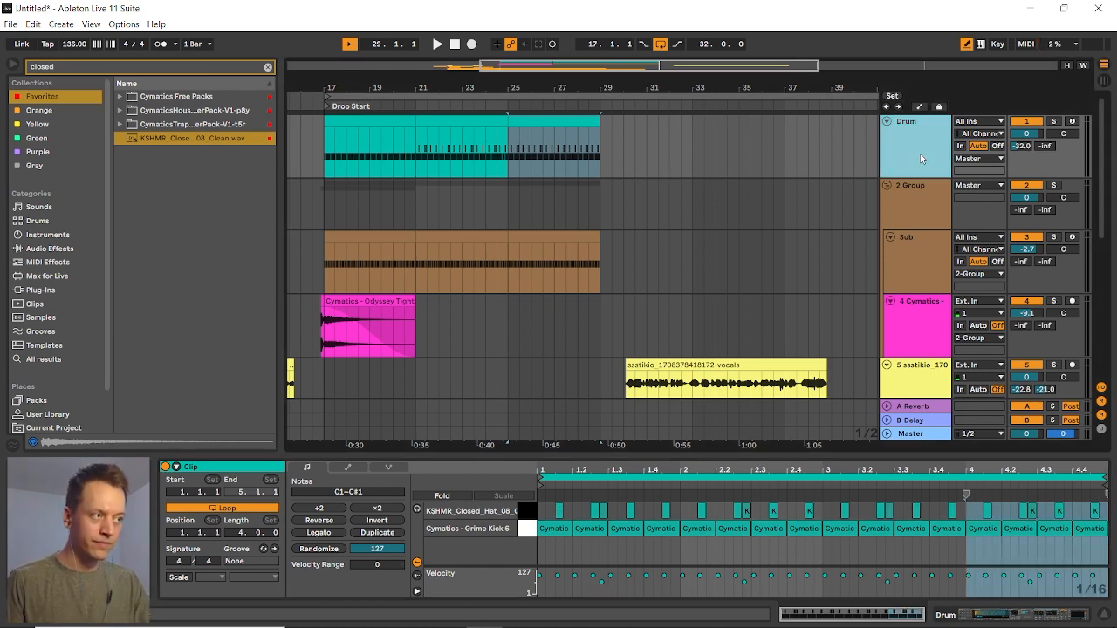
click(268, 67)
text(open hat)
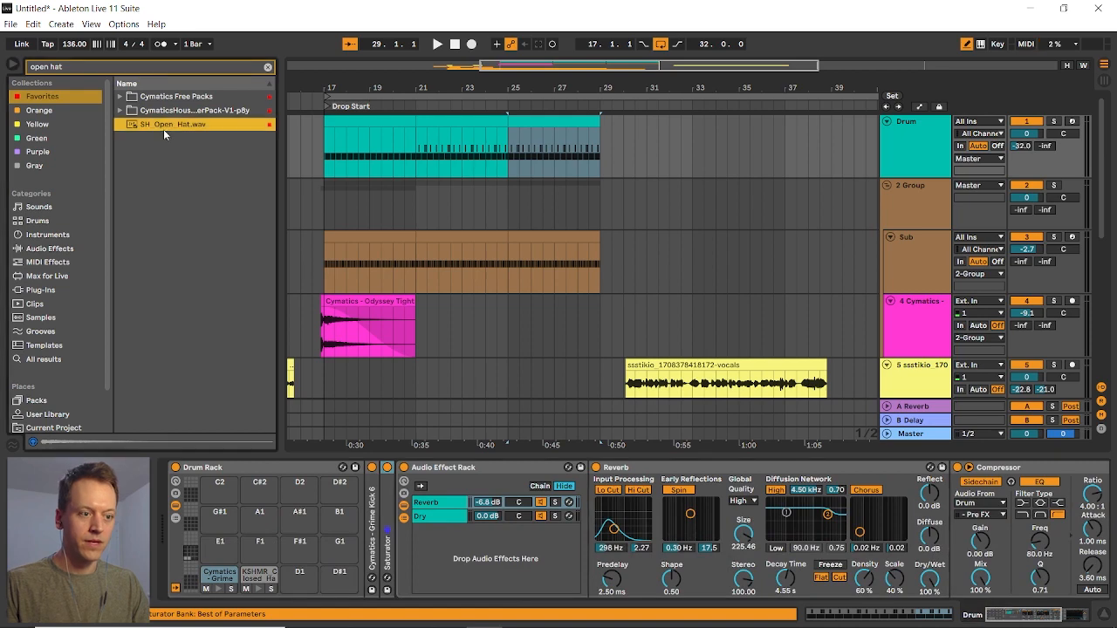
drag(163, 129, 300, 575)
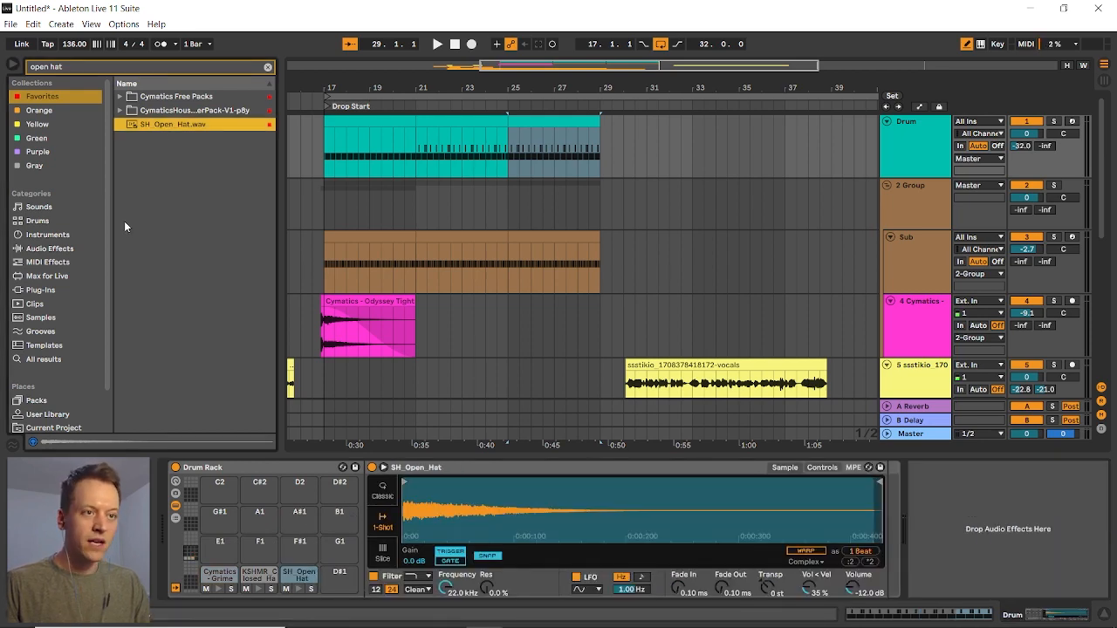
Find the Saturator effect and add it after the SH_Open_Hat sample in the Drum Rack
key(ctrl+f)
text(satur)
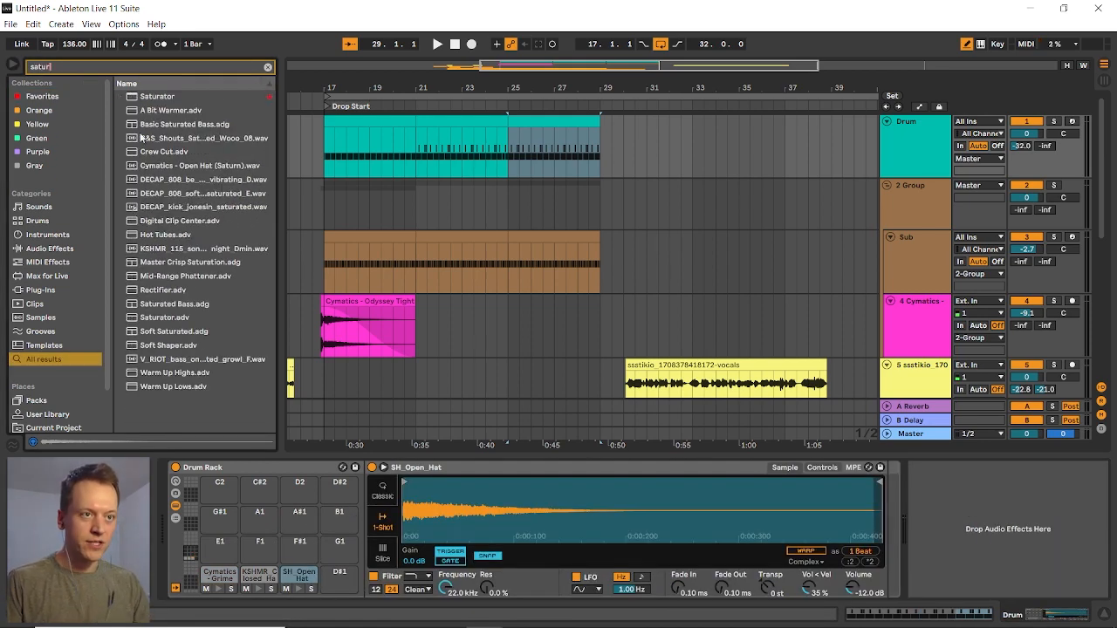
click(157, 98)
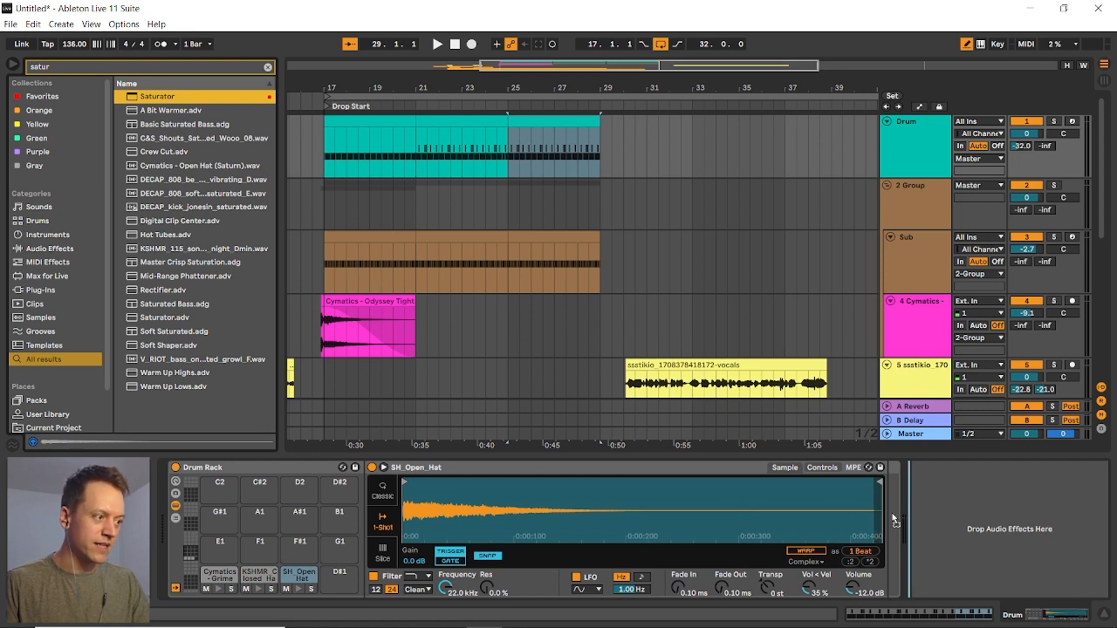
drag(886, 520, 884, 517)
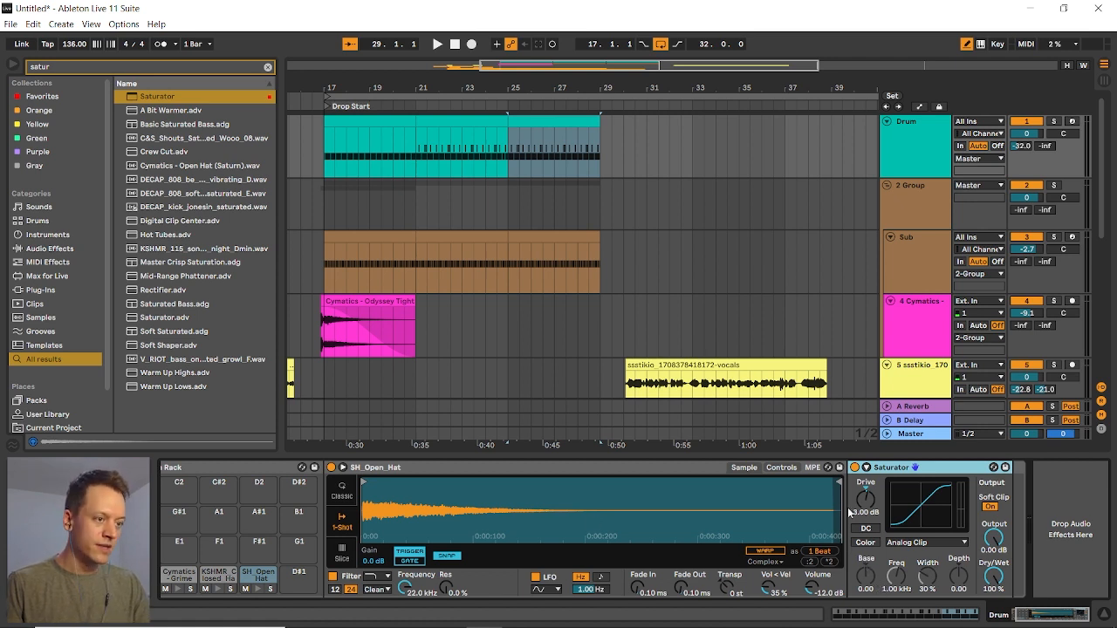
Set the open hat Saturator's drive to 12 dB and output to -11.1 dB while auditioning the pad
click(259, 589)
click(258, 589)
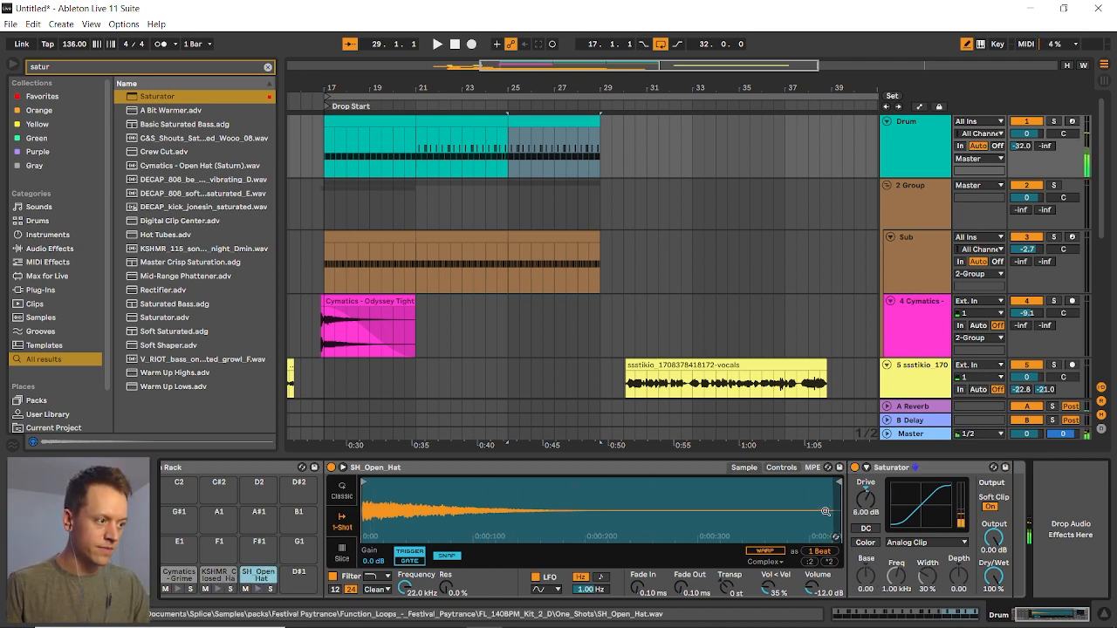
drag(862, 501, 862, 491)
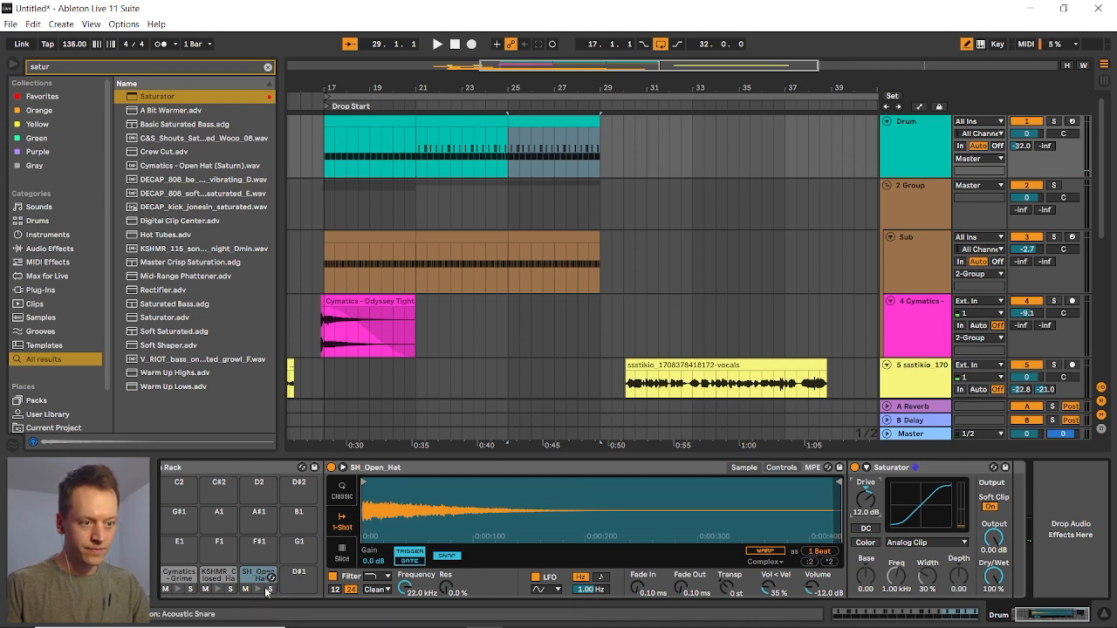
click(266, 591)
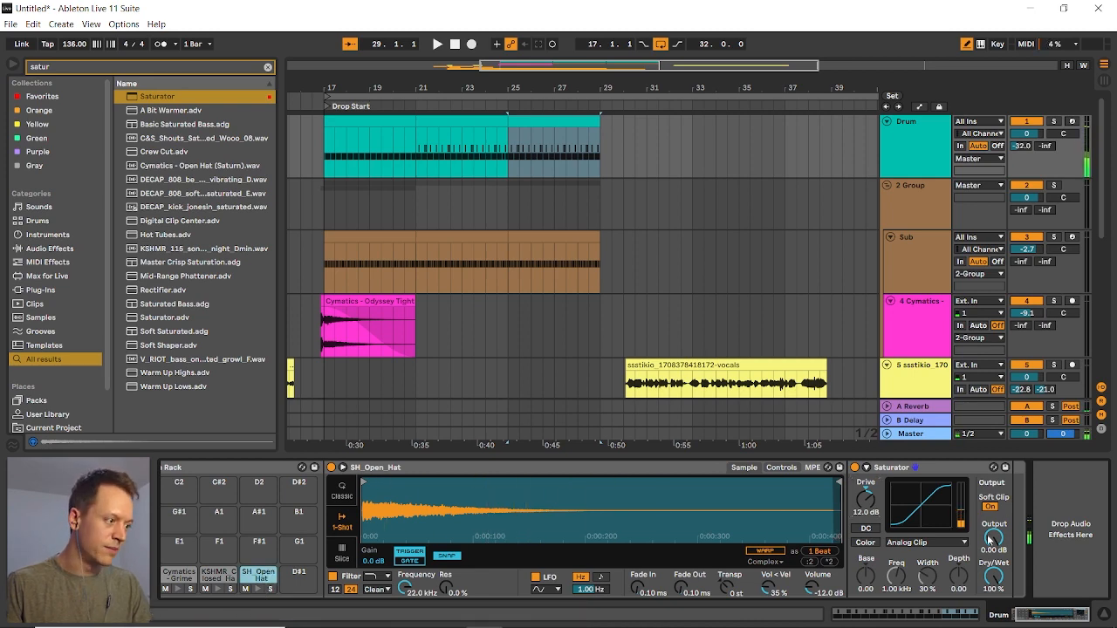
drag(991, 538, 990, 554)
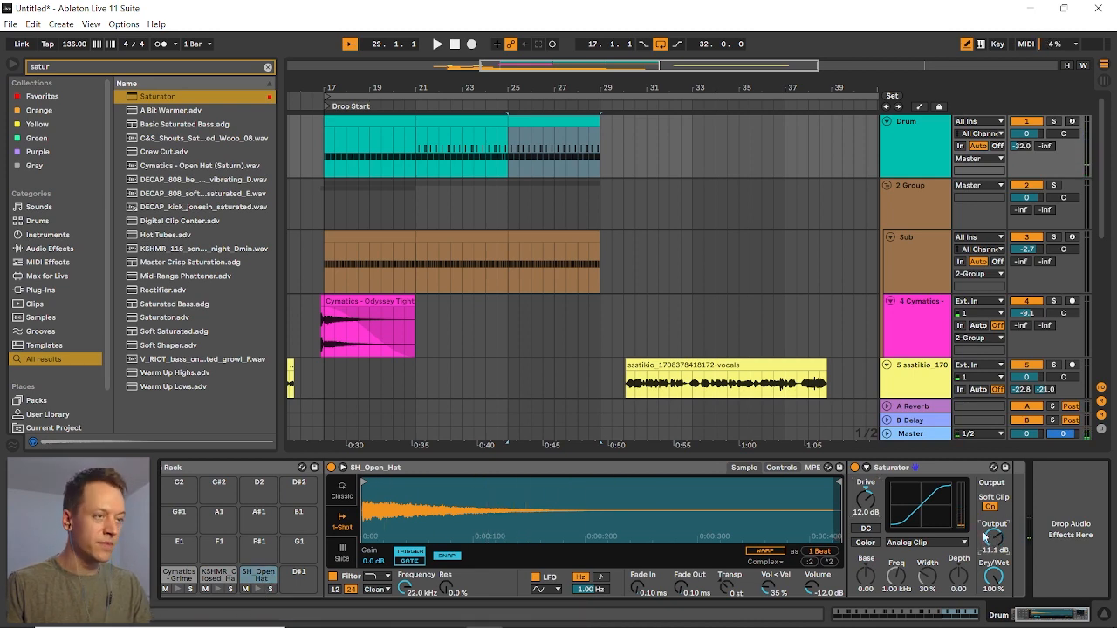
Add an SH_Open_Hat note on the offbeat at 1.1.3 in the Drum clip at bar 25 and repeat it on every beat
double_click(567, 118)
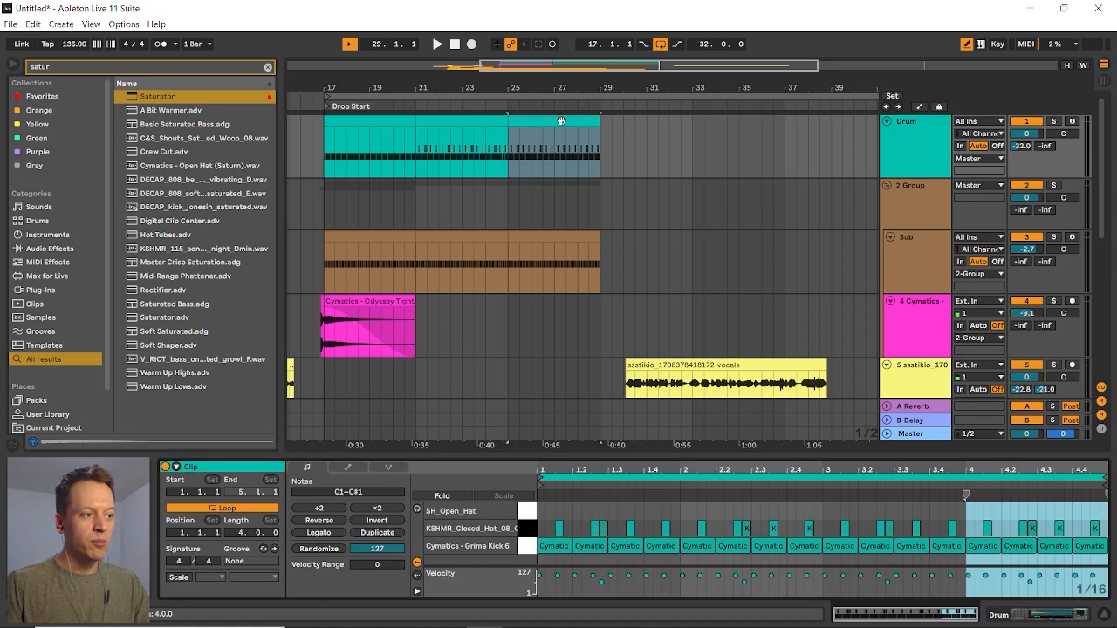
click(560, 510)
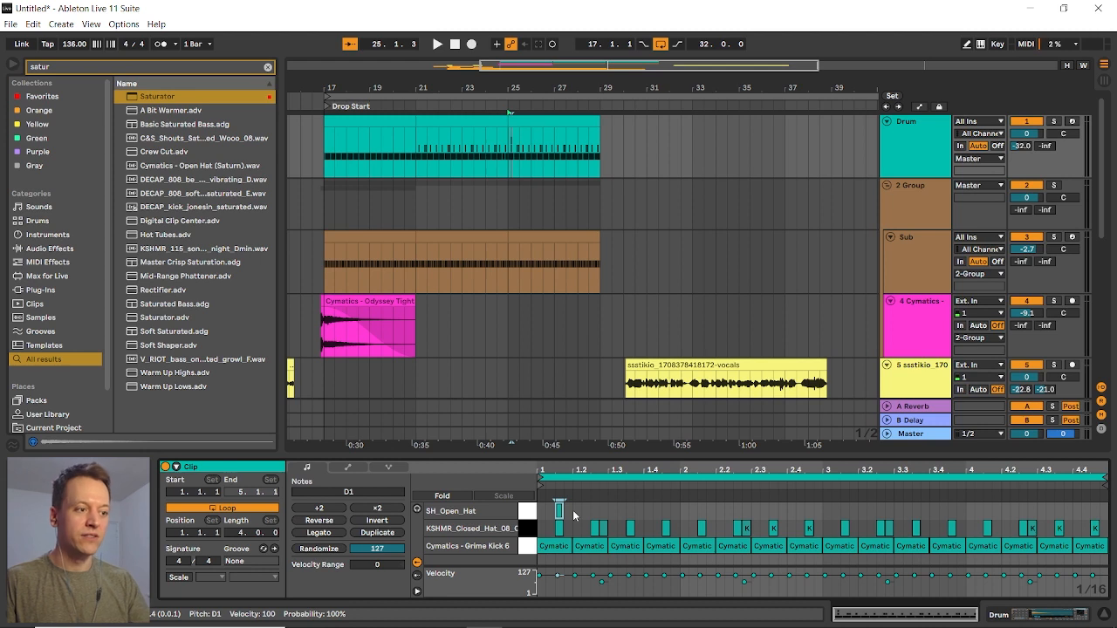
key(ctrl+d)
key(ctrl+d)
key(ctrl+d)
key(ctrl+d)
key(ctrl+d)
key(ctrl+d)
key(ctrl+d)
key(ctrl+d)
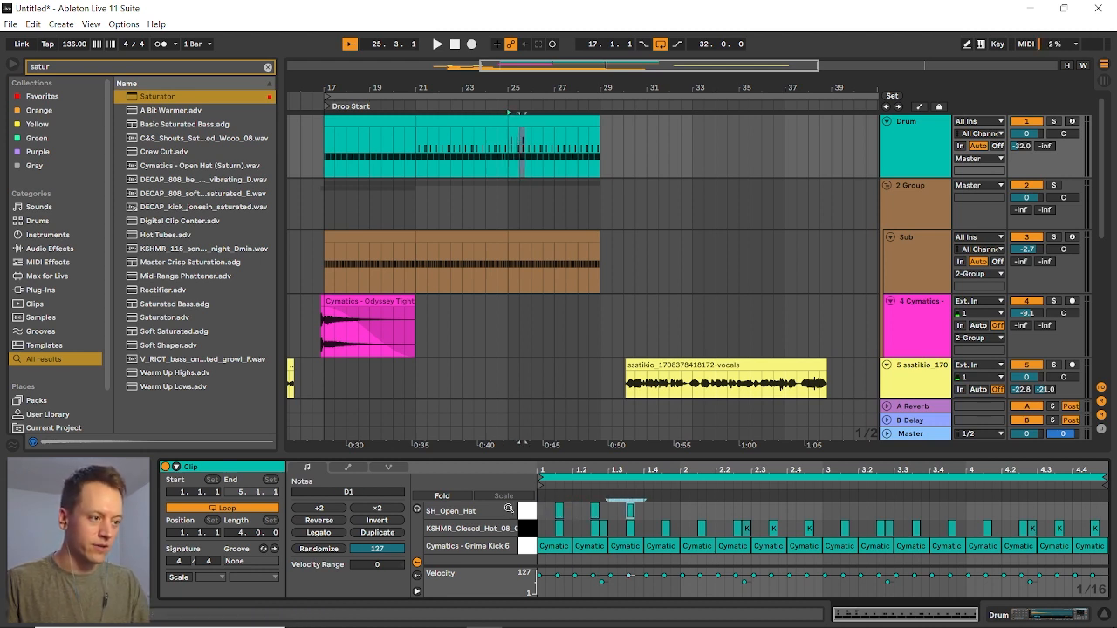
key(ctrl+d)
key(ctrl+d)
key(ctrl+d)
key(ctrl+d)
key(ctrl+d)
key(ctrl+d)
key(ctrl+d)
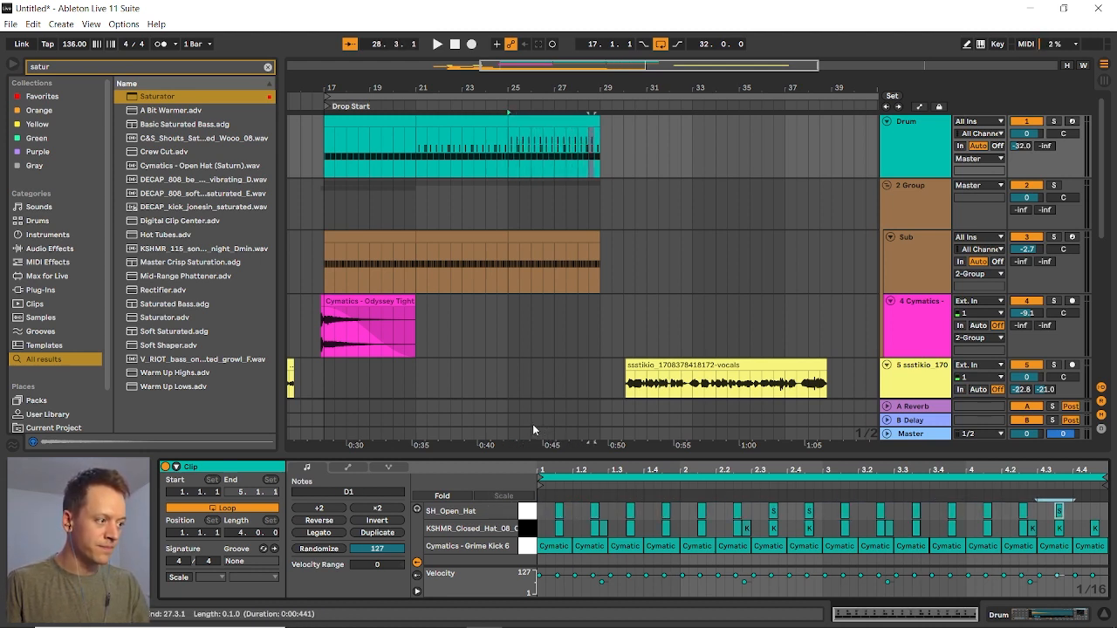
Raise the open hat's fade-in to 9.94 ms and audition the arrangement from bar 25
click(909, 161)
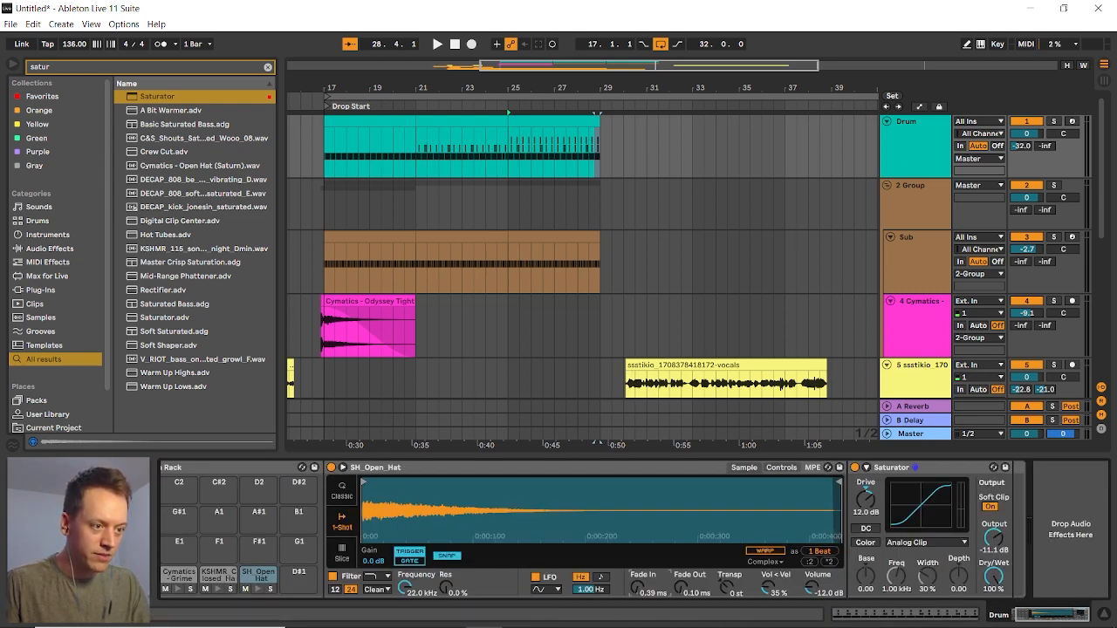
click(512, 162)
key(space)
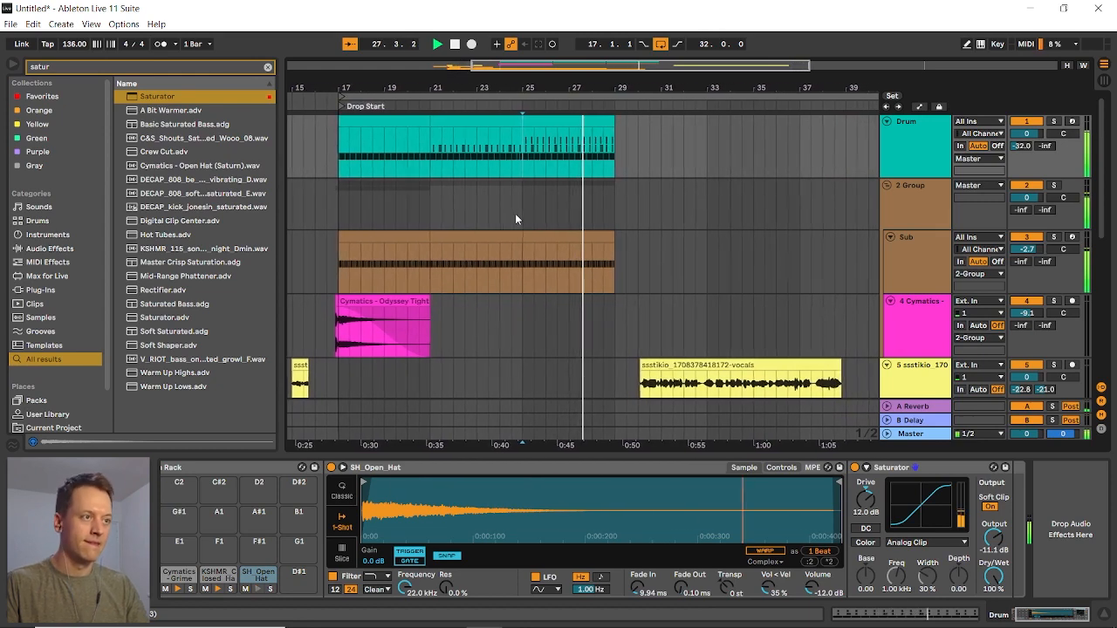
key(space)
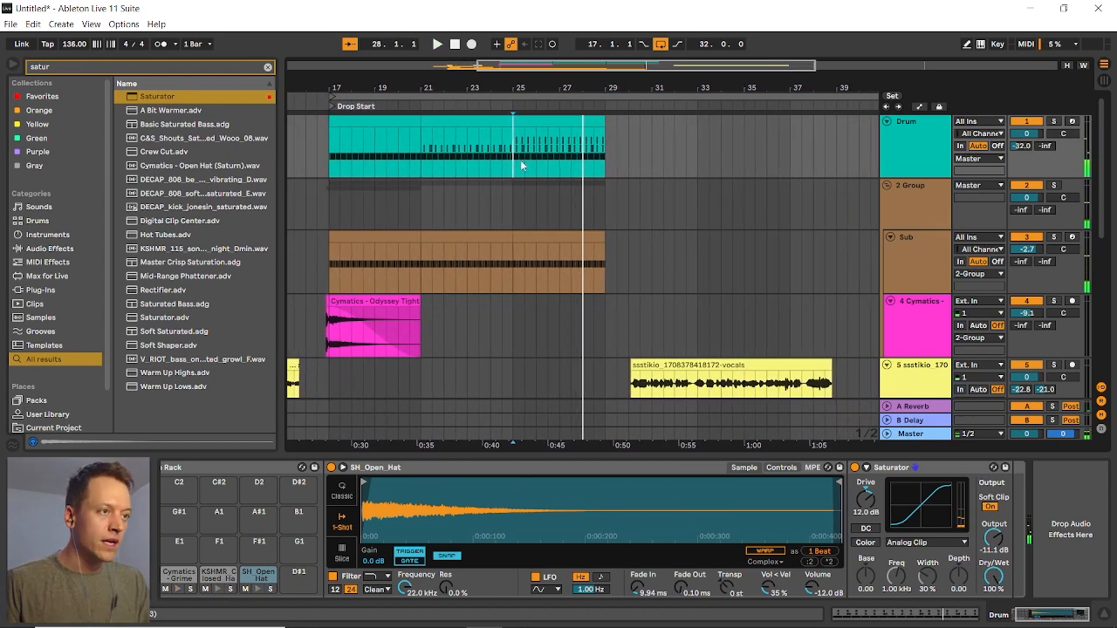
Add a velocity 65 closed hat on the fourth sixteenth of every beat in the Drum clip at bar 25 and audition it
double_click(521, 117)
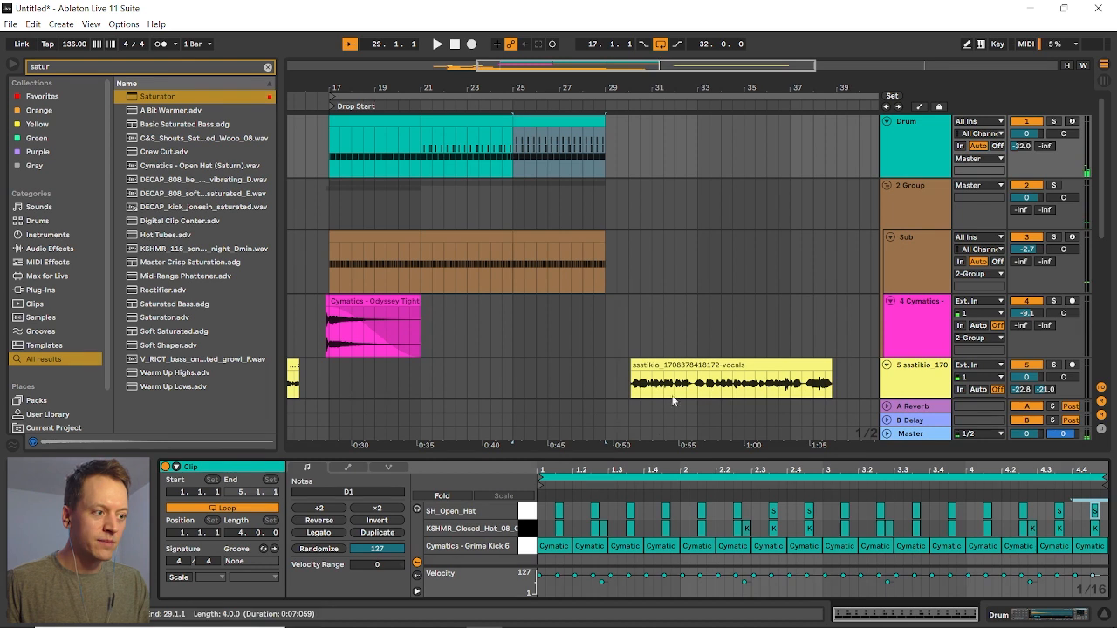
click(596, 532)
shift+click(604, 530)
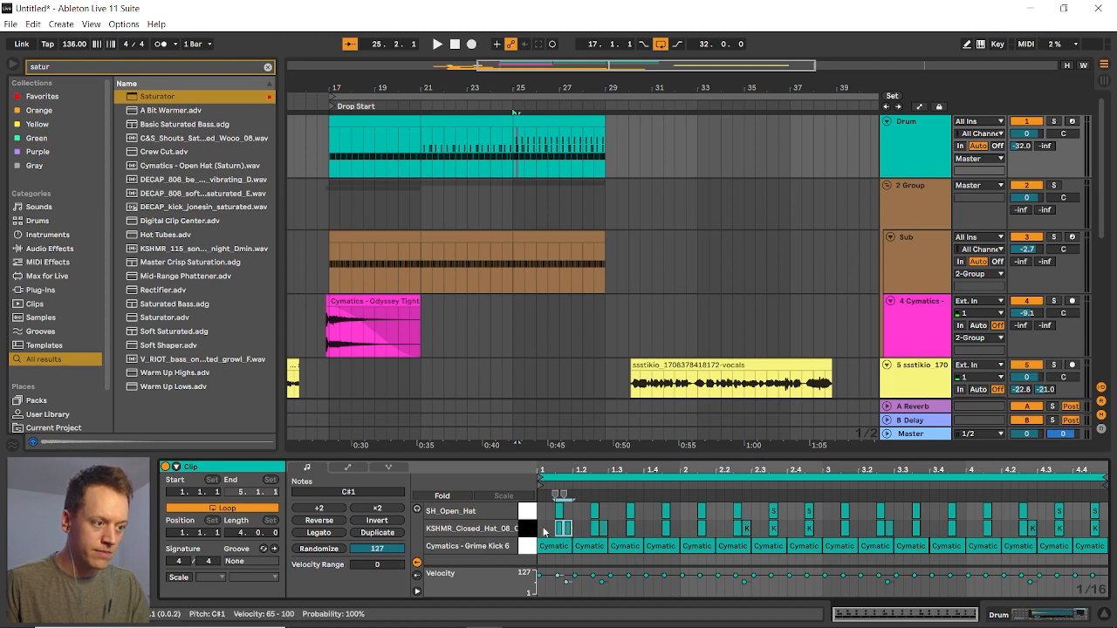
click(547, 529)
drag(542, 525, 571, 527)
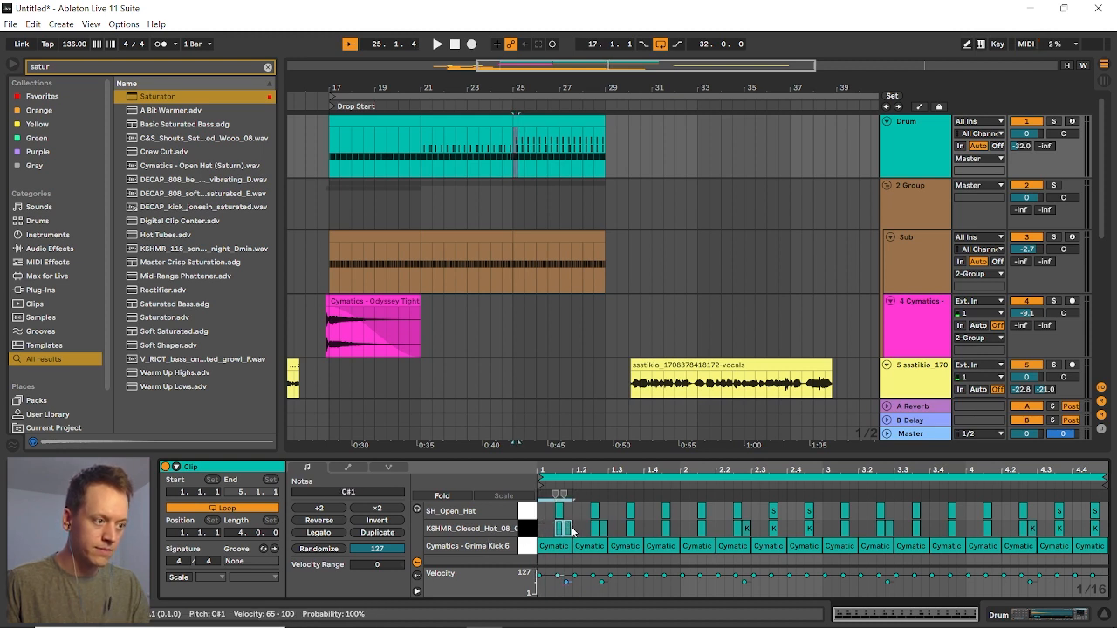
key(ctrl+d)
key(ctrl+d)
key(ctrl+d)
key(ctrl+d)
key(ctrl+d)
key(ctrl+d)
key(ctrl+d)
key(ctrl+d)
key(ctrl+d)
key(ctrl+d)
key(ctrl+d)
key(ctrl+d)
key(ctrl+d)
key(ctrl+d)
key(ctrl+d)
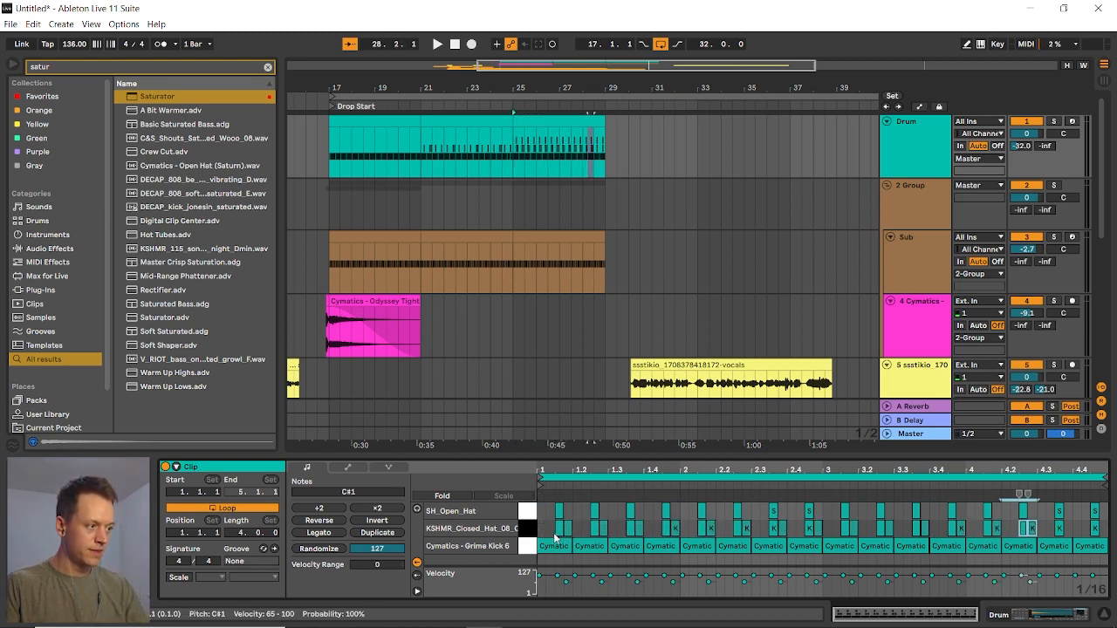
click(513, 156)
key(space)
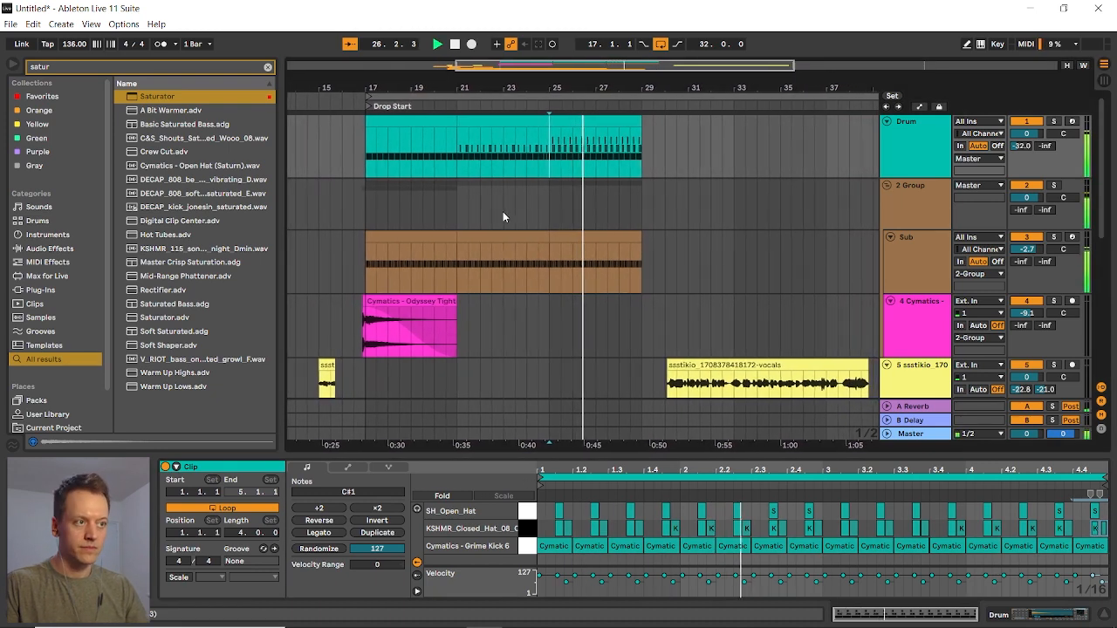
key(space)
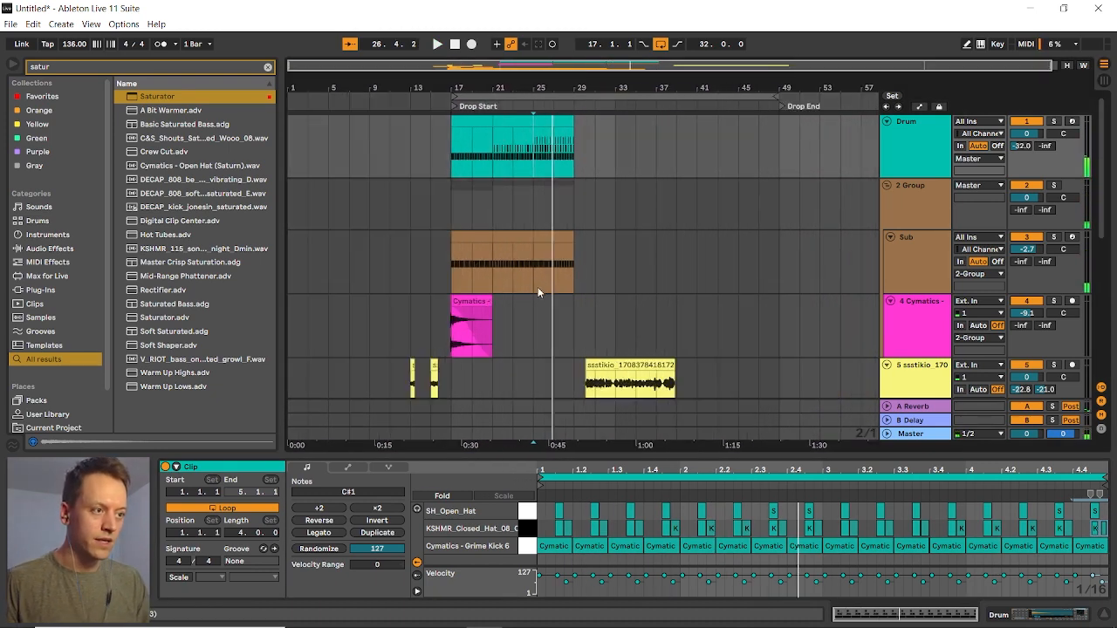
Duplicate the Sub clip and the Drum clip from bar 25 to bar 29
click(549, 233)
key(ctrl+d)
click(567, 119)
key(ctrl+d)
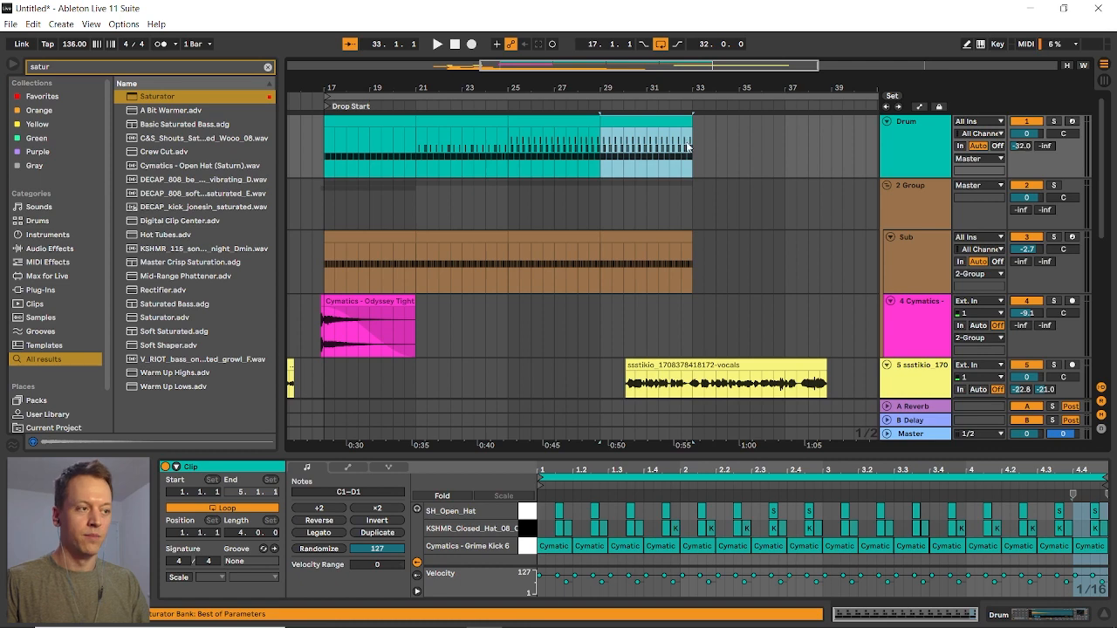
scroll(496, 264, down, 2)
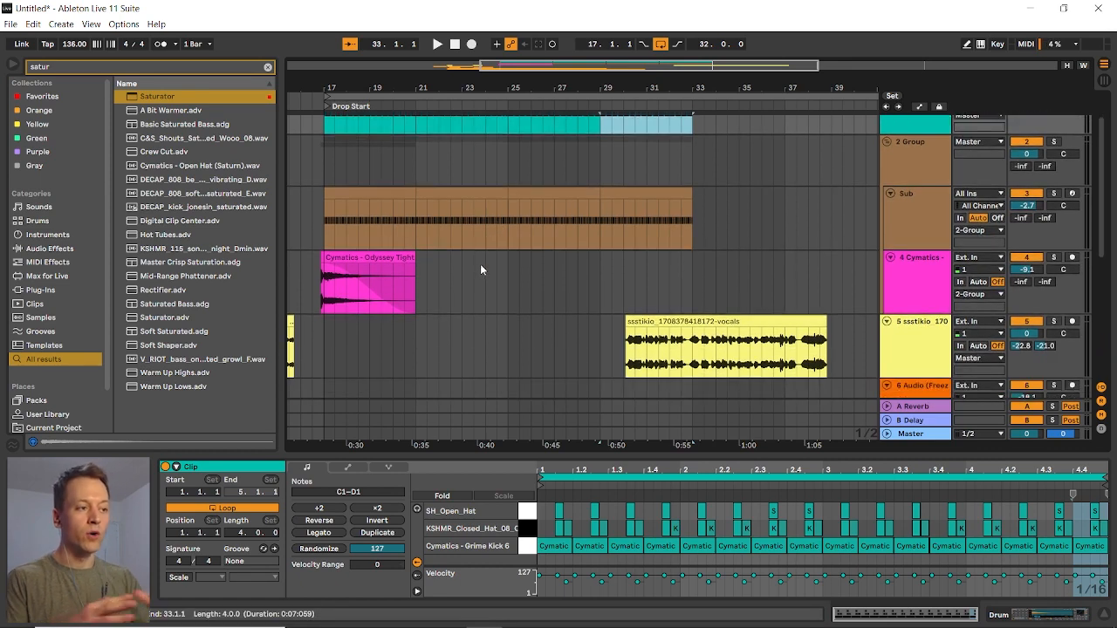
scroll(480, 263, left, 5)
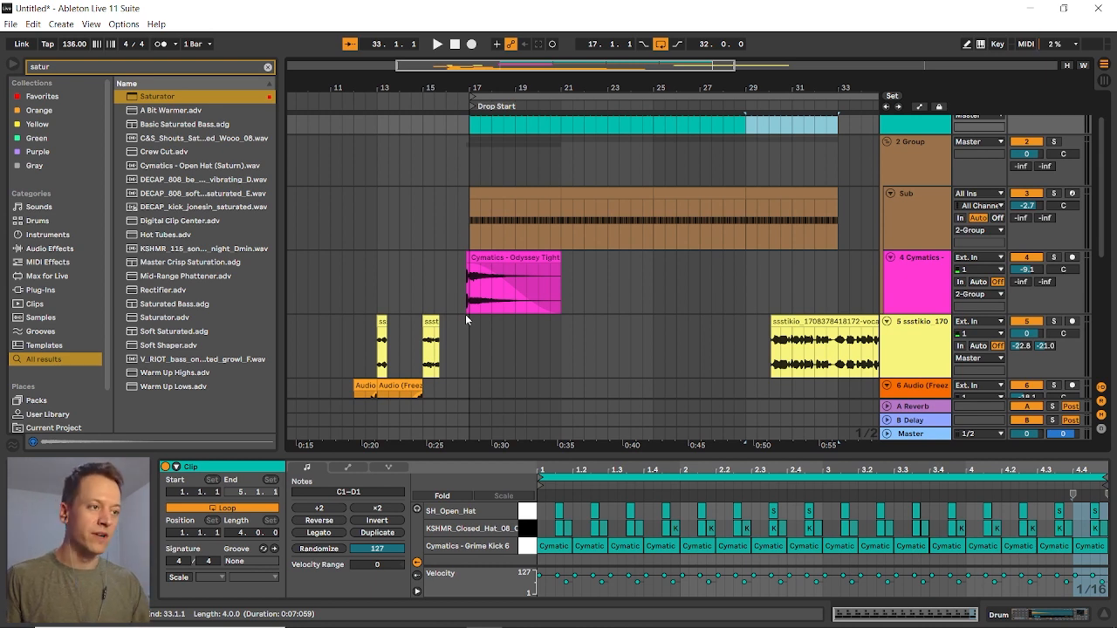
scroll(567, 301, up, 2)
scroll(742, 211, right, 3)
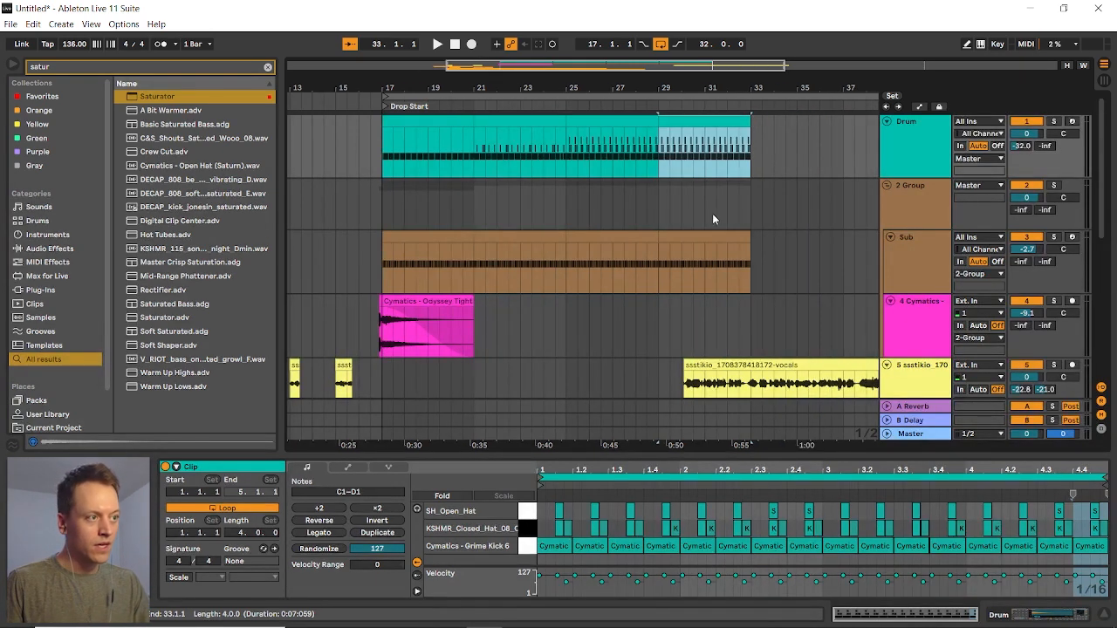
Add a velocity 65 closed hat on the second sixteenth of every beat throughout the Drum clip at bar 29
click(541, 550)
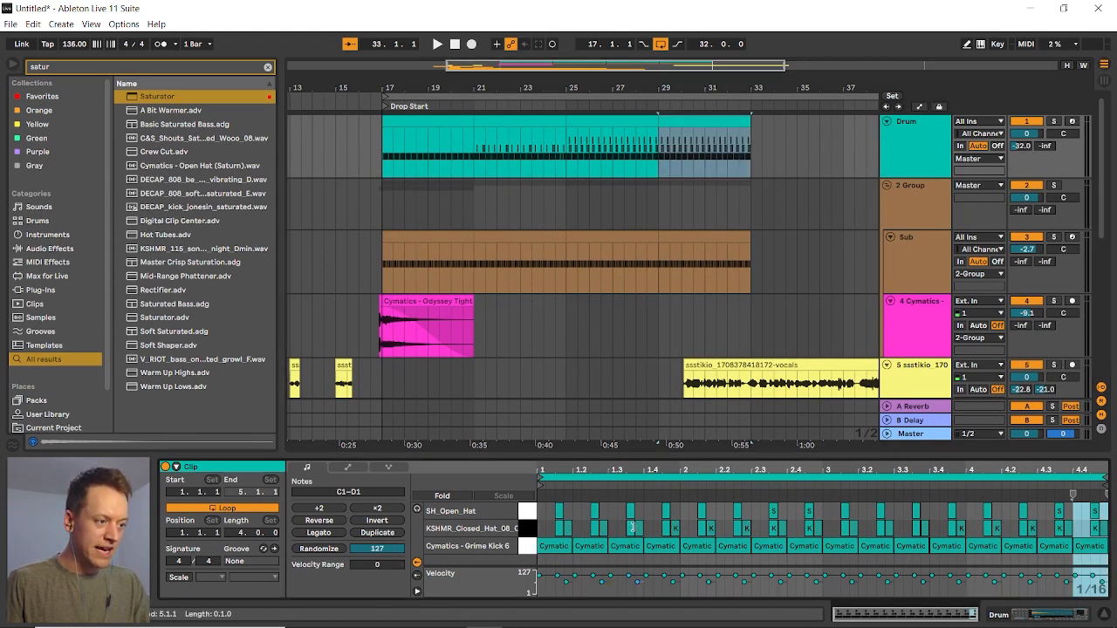
click(560, 529)
click(556, 531)
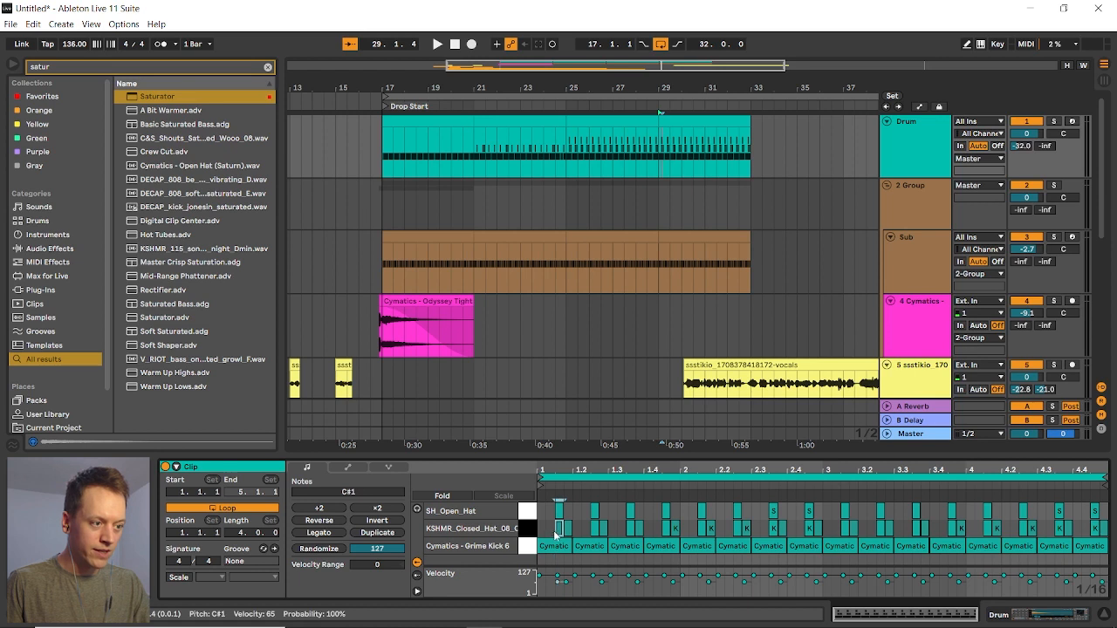
key(Right)
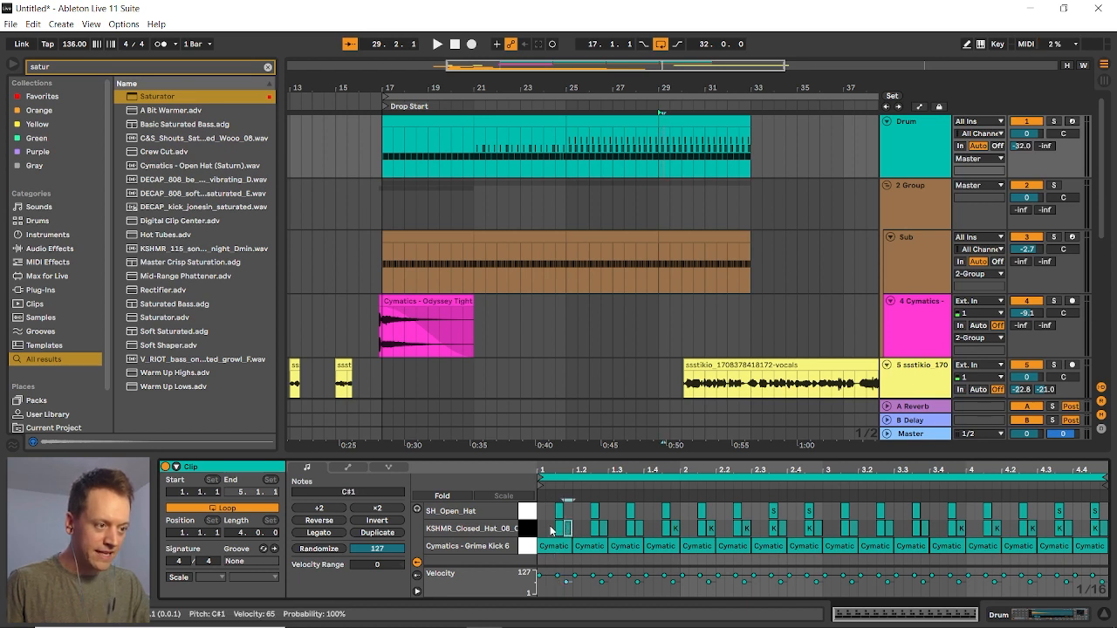
key(Left)
key(Left)
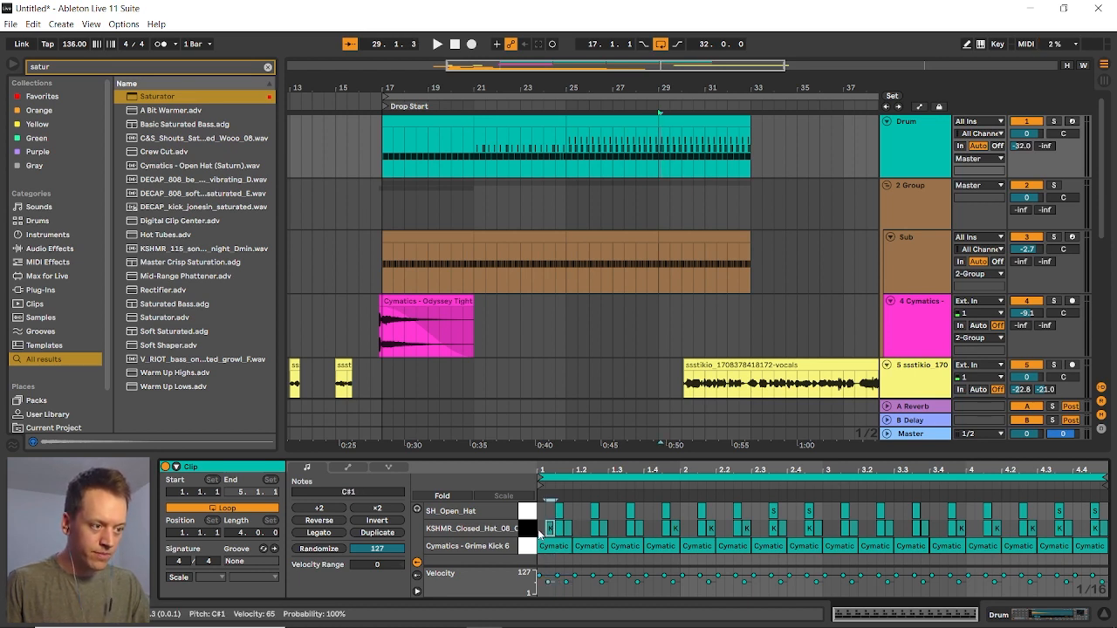
drag(539, 534, 572, 529)
key(ctrl+d)
key(ctrl+d)
key(ctrl+d)
key(ctrl+d)
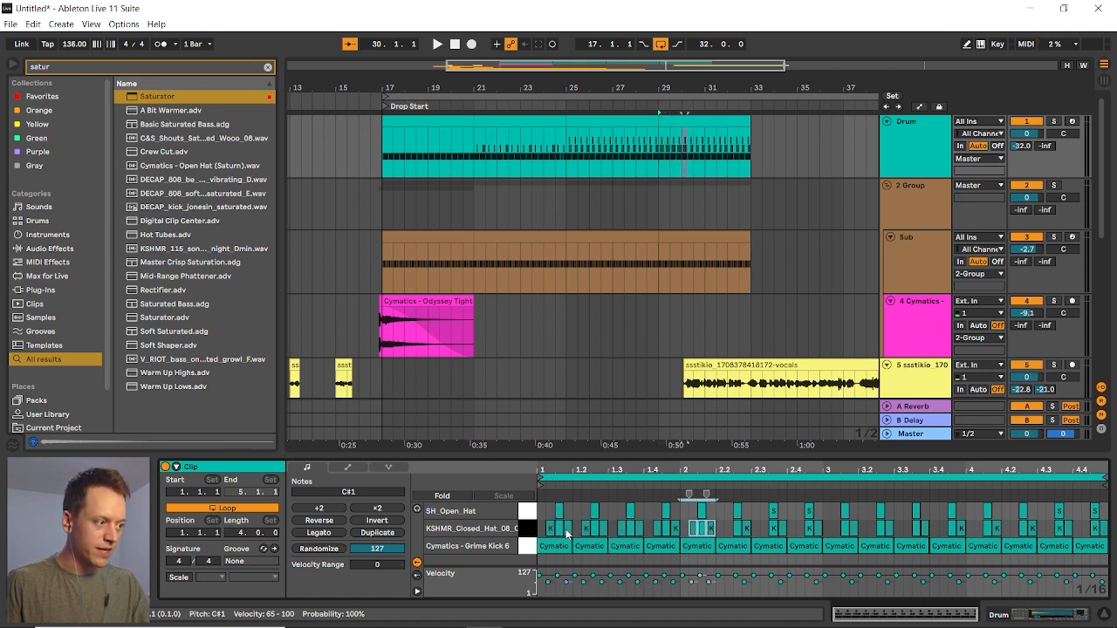
key(ctrl+d)
key(ctrl+d)
key(ctrl+d)
key(ctrl+d)
key(ctrl+d)
key(ctrl+d)
key(ctrl+d)
key(ctrl+d)
key(ctrl+d)
key(ctrl+d)
key(ctrl+d)
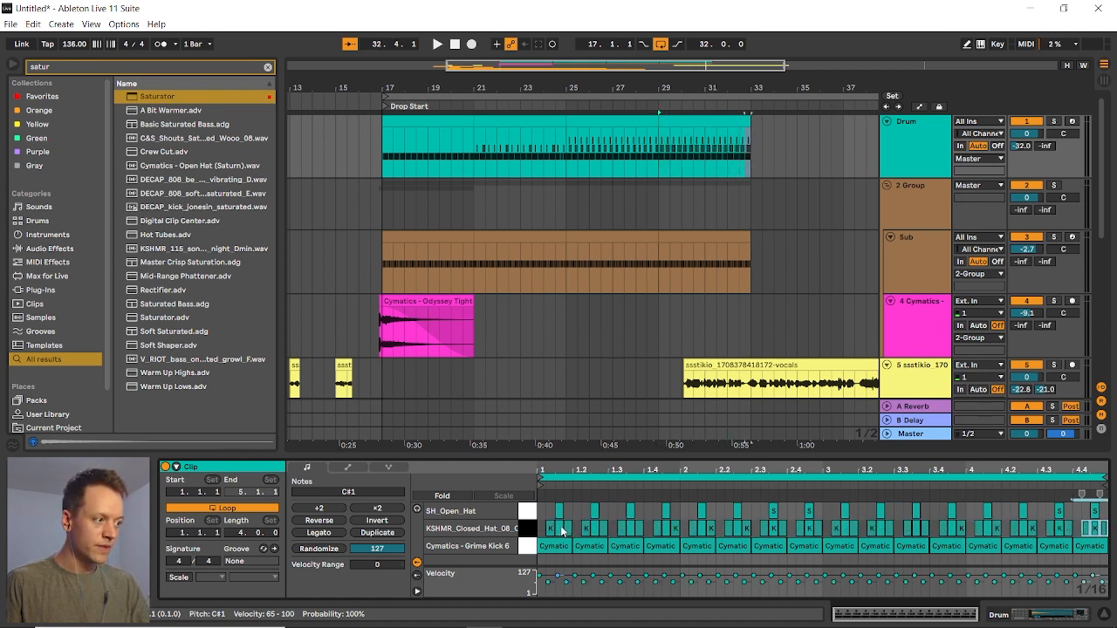
key(ctrl+d)
key(ctrl+z)
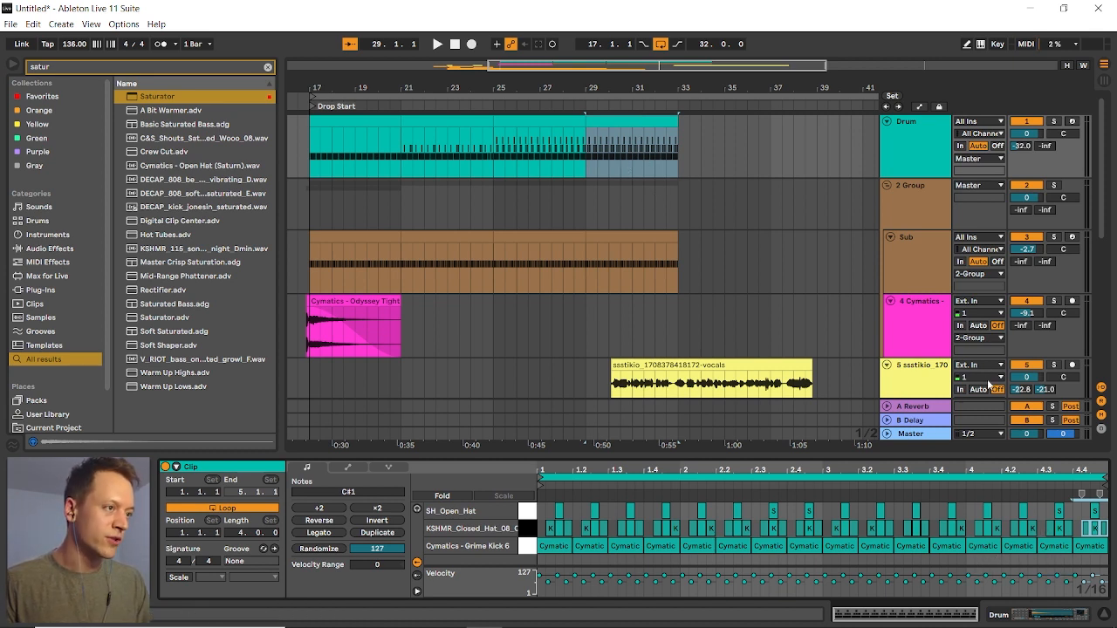
Show the kick pad's device chain in the Drum Rack and search the browser for the Utility effect
click(905, 145)
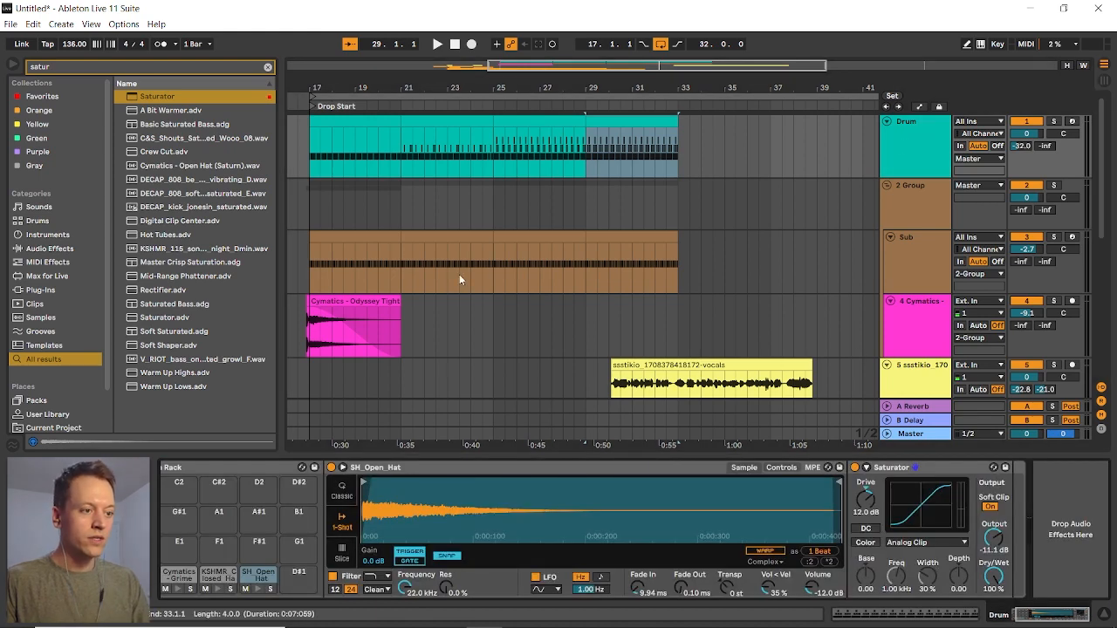
click(218, 559)
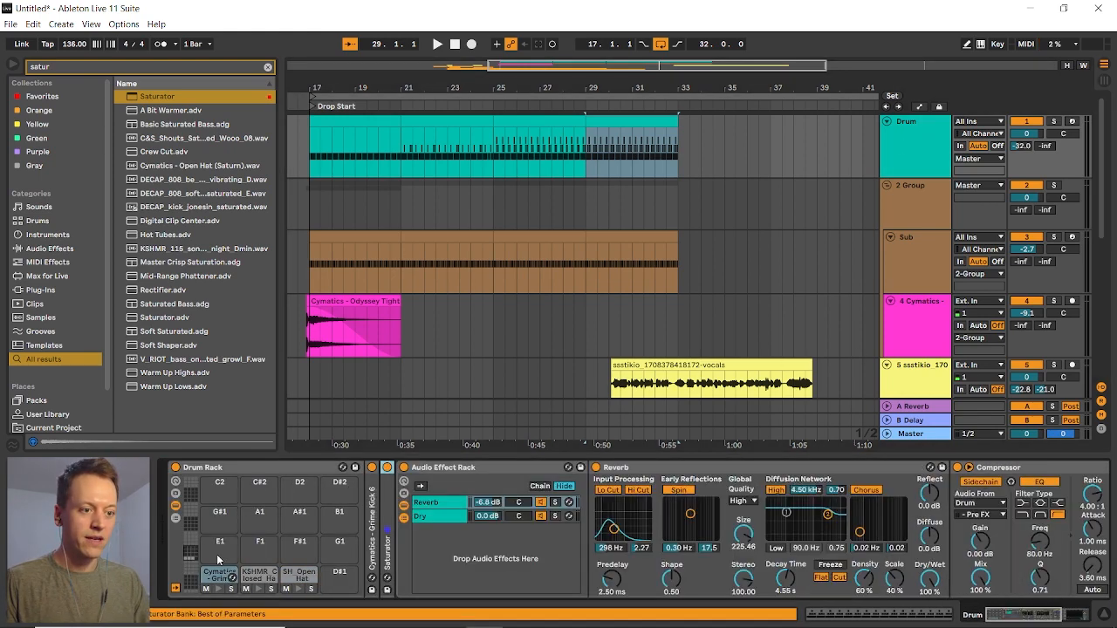
click(65, 69)
text(u)
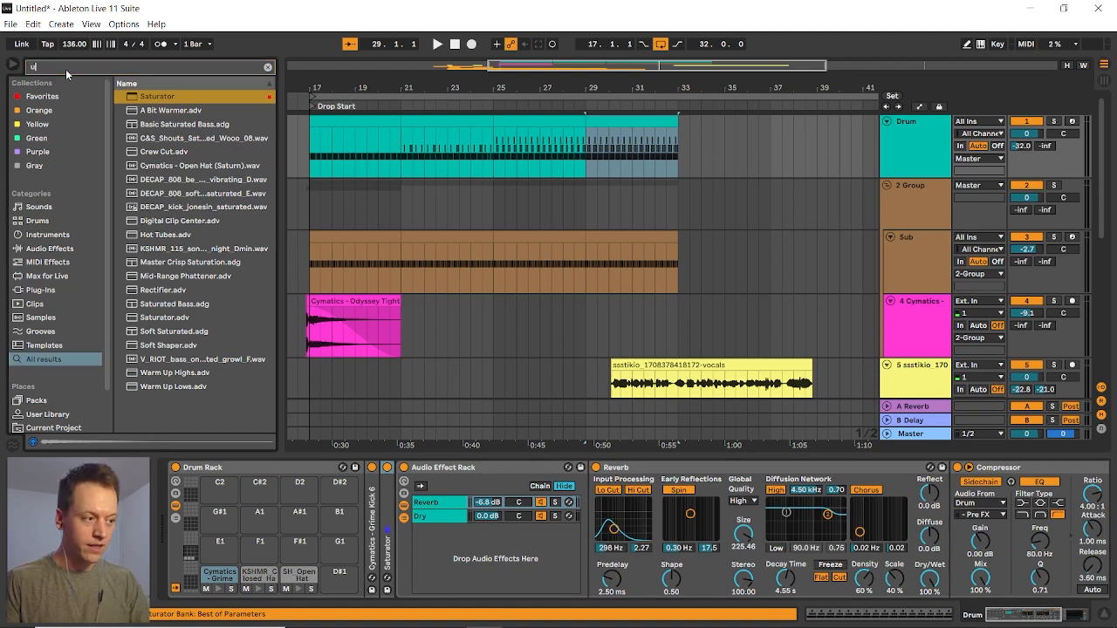
text(til)
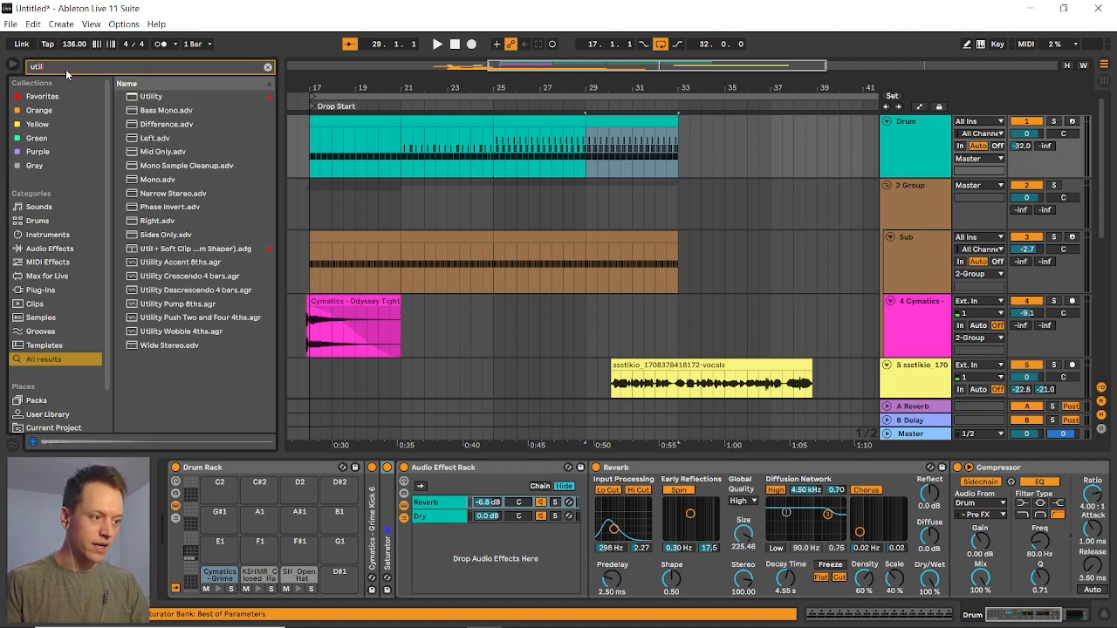
Add a Utility to the Dry chain of the Drum track's Audio Effect Rack and show its Gain automation
click(423, 519)
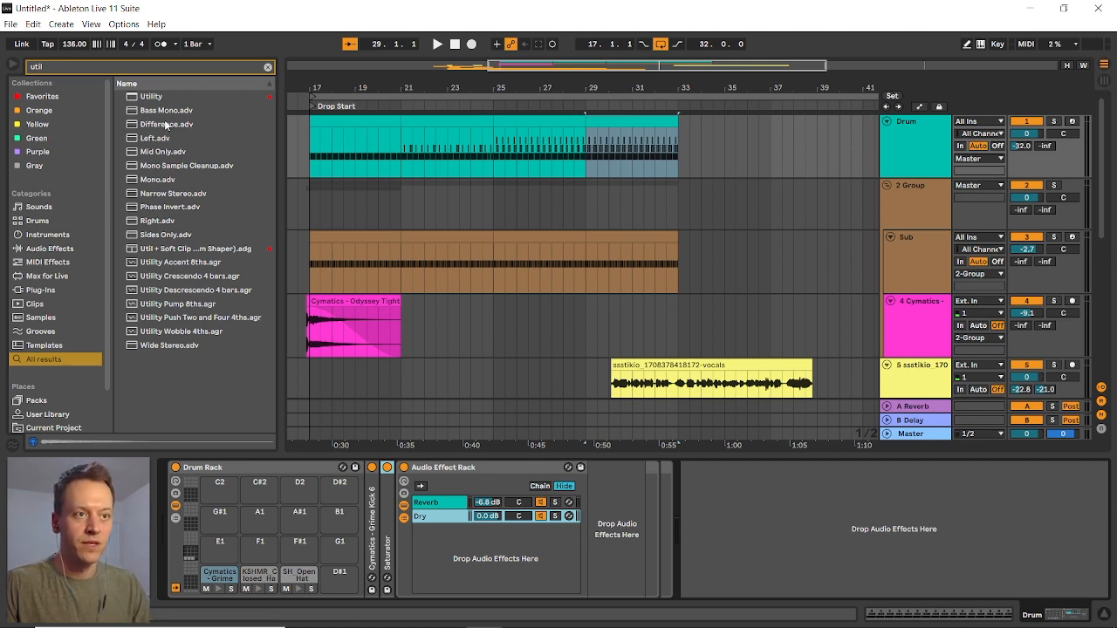
drag(152, 96, 661, 506)
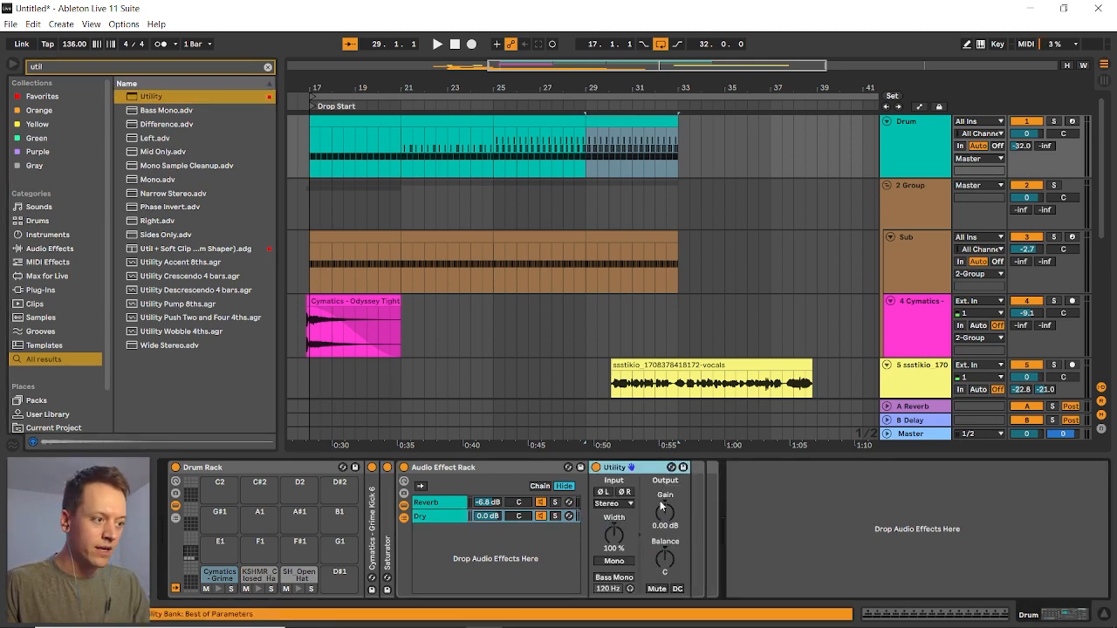
right_click(664, 508)
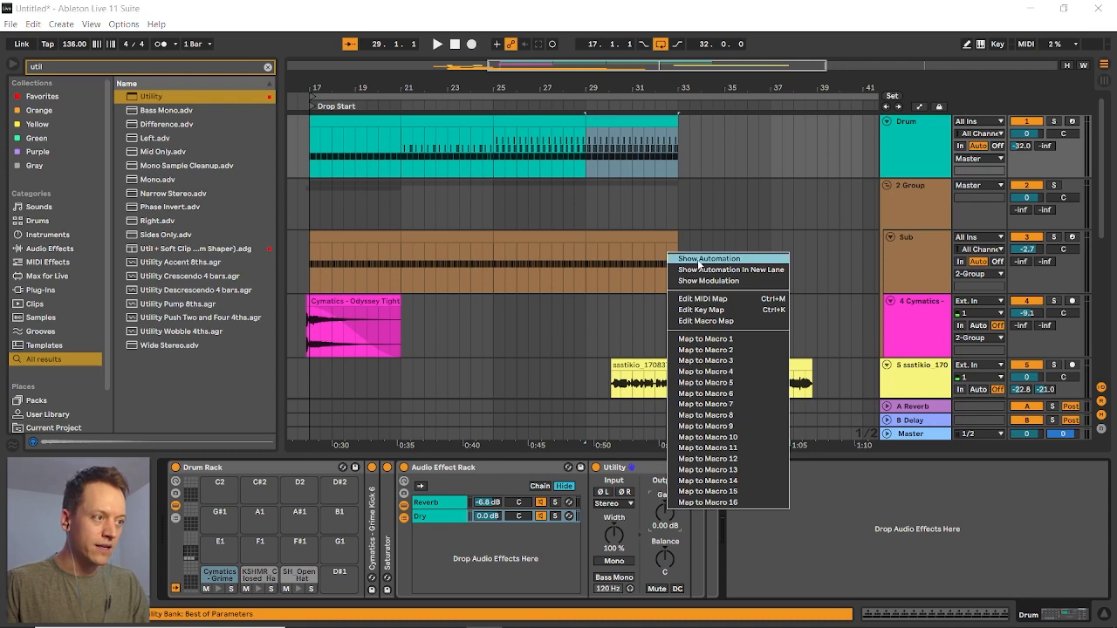
click(699, 260)
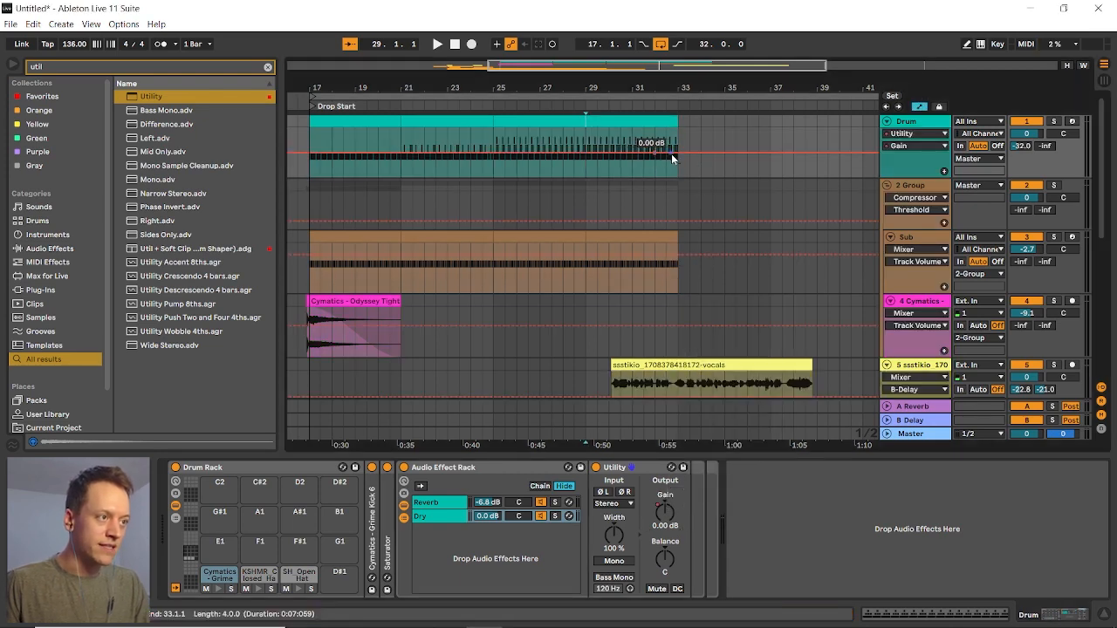
Automate the Dry chain Utility's Gain down to -inf dB for the last bar before bar 33, and play the passage
drag(669, 153, 669, 174)
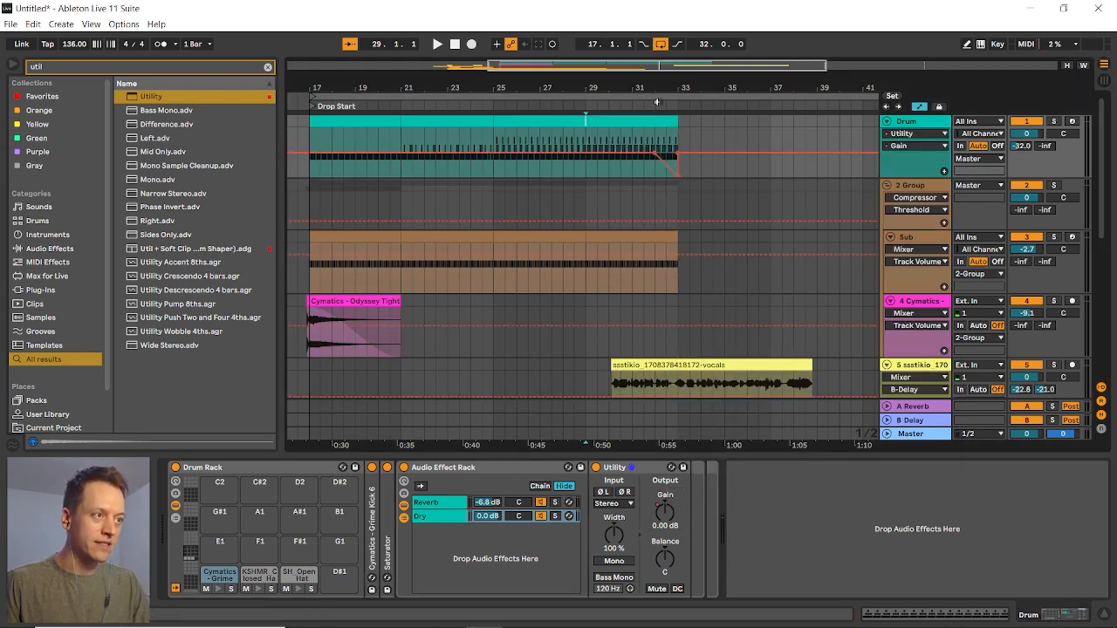
scroll(668, 119, up, 5)
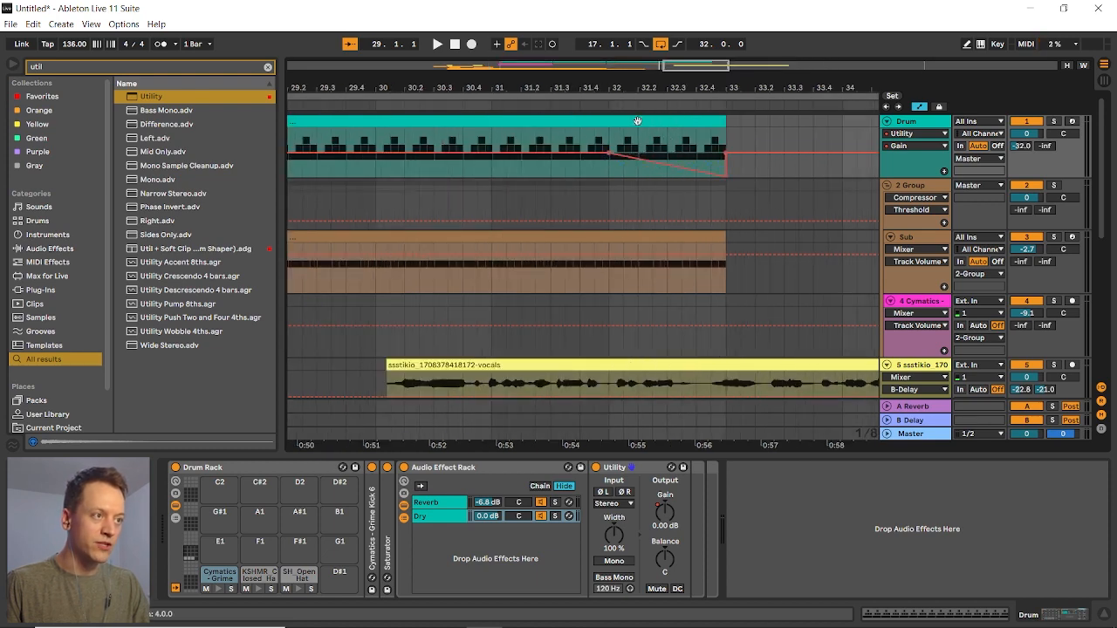
scroll(642, 181, down, 3)
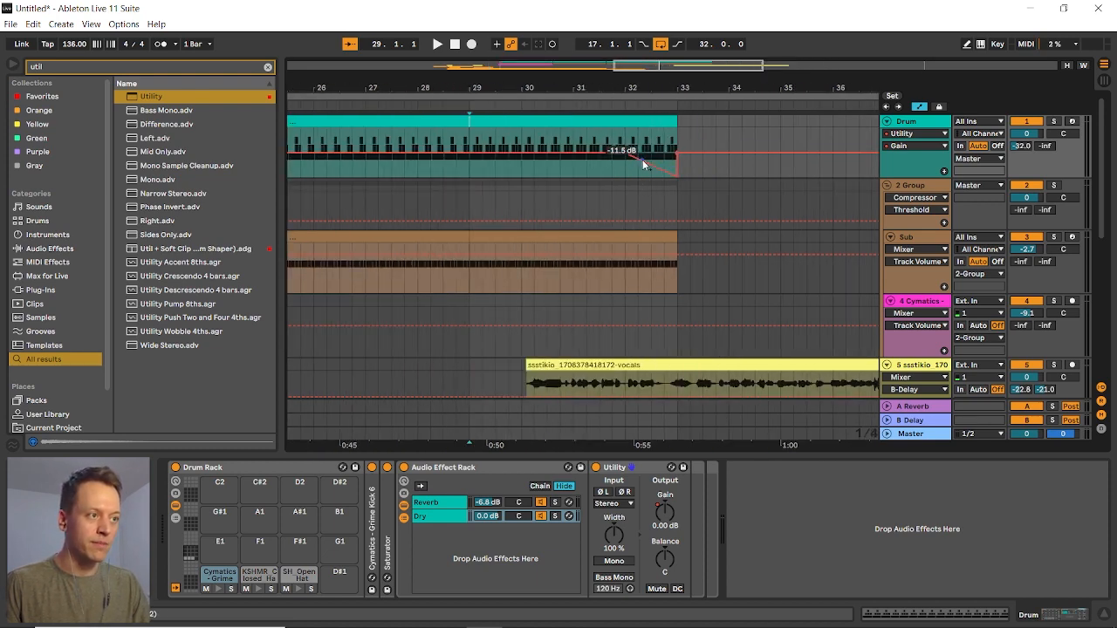
drag(642, 160, 624, 176)
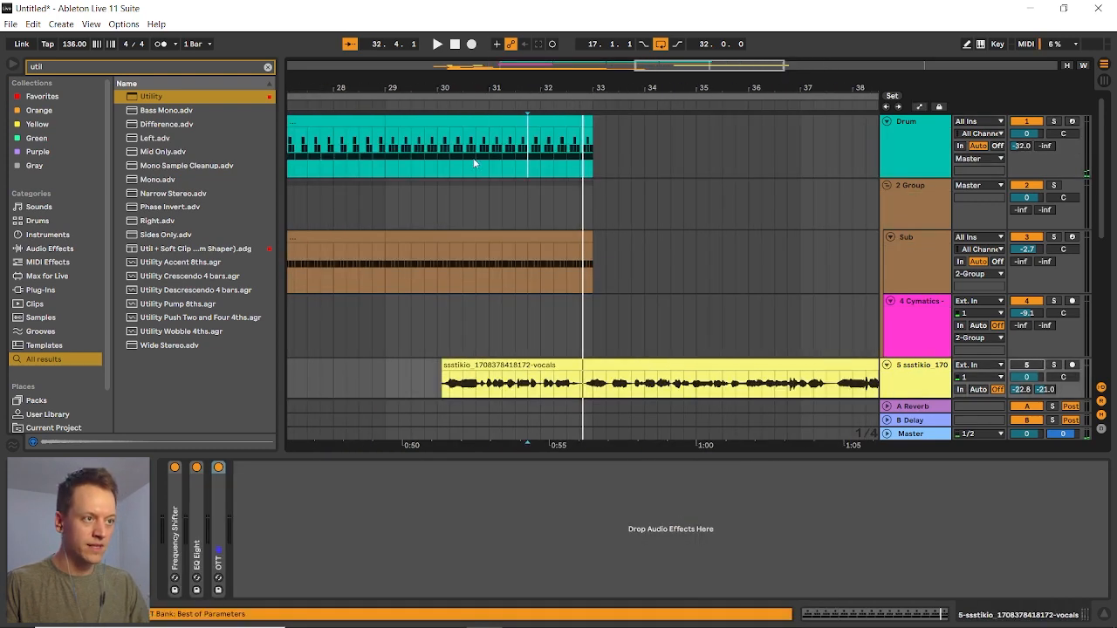
click(487, 146)
key(space)
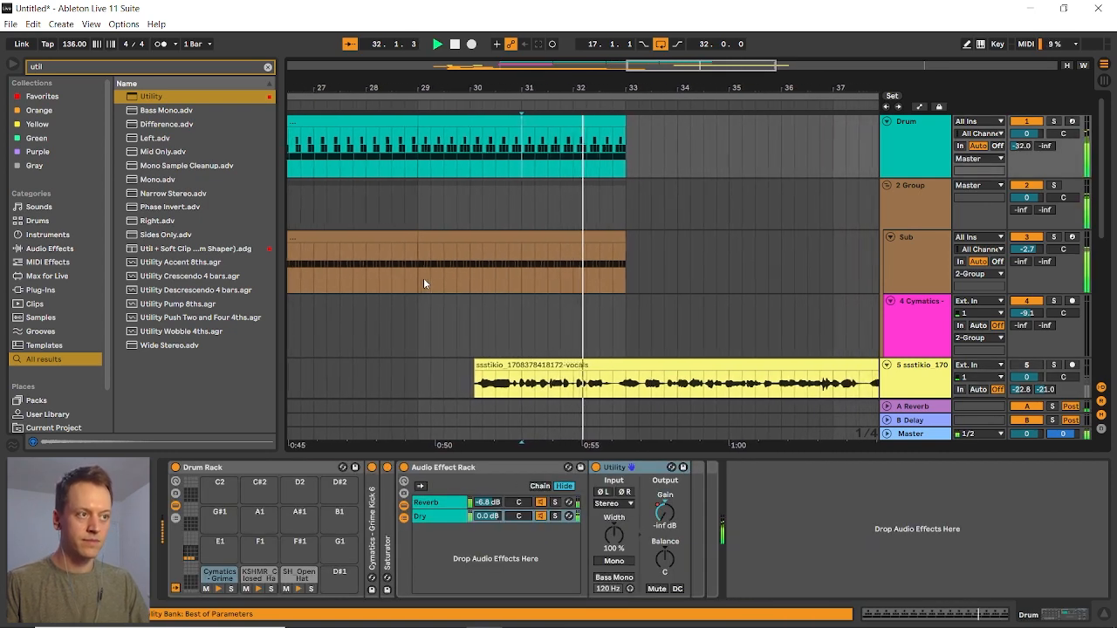
key(space)
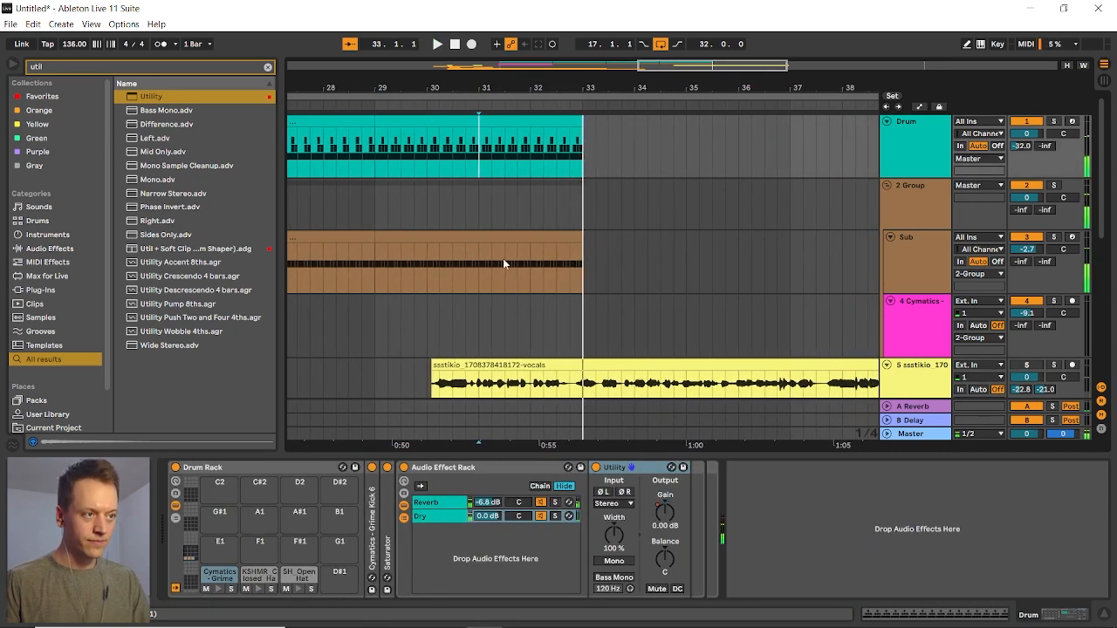
Duplicate the 16-bar range from bar 9 to 25 on the clap freeze-tail track, and play the transition into bar 33
scroll(503, 259, down, 3)
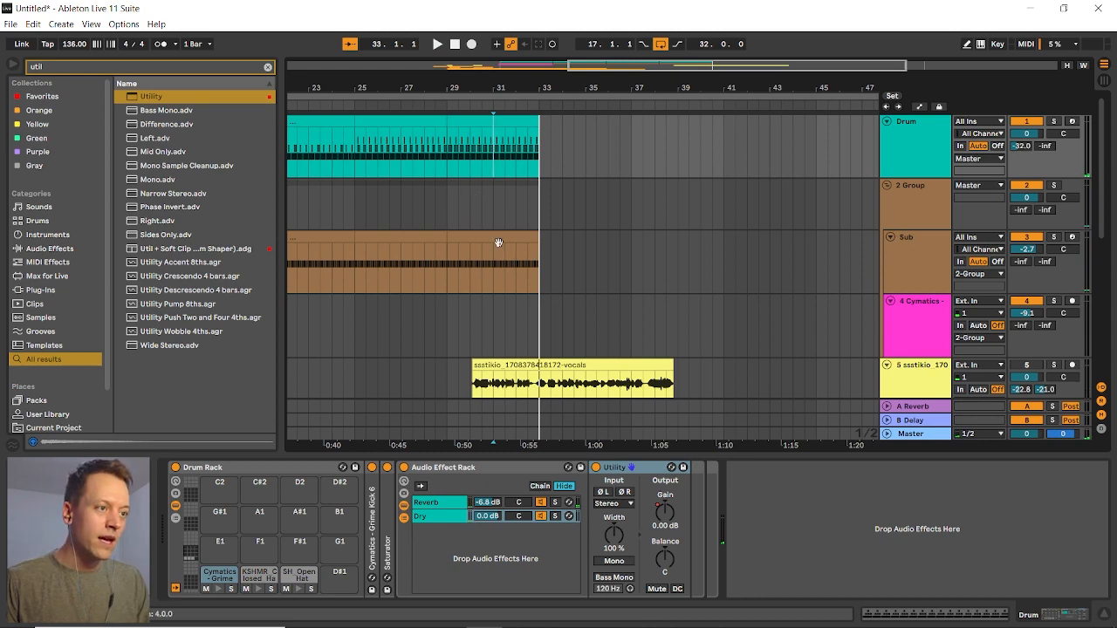
scroll(496, 242, down, 3)
scroll(431, 330, down, 2)
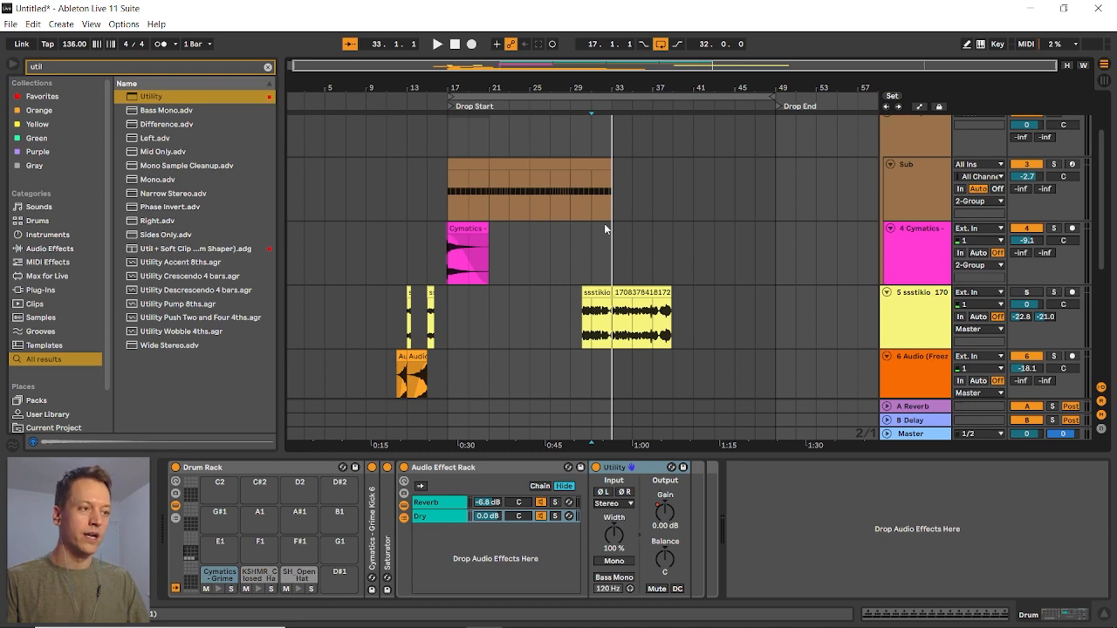
scroll(603, 237, up, 5)
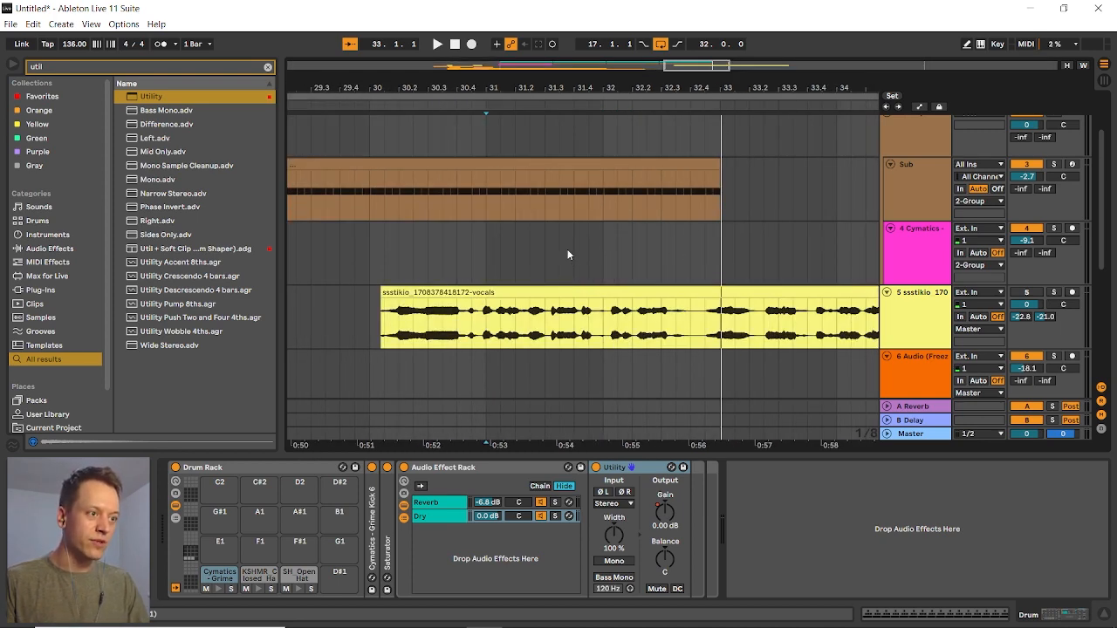
scroll(567, 246, down, 5)
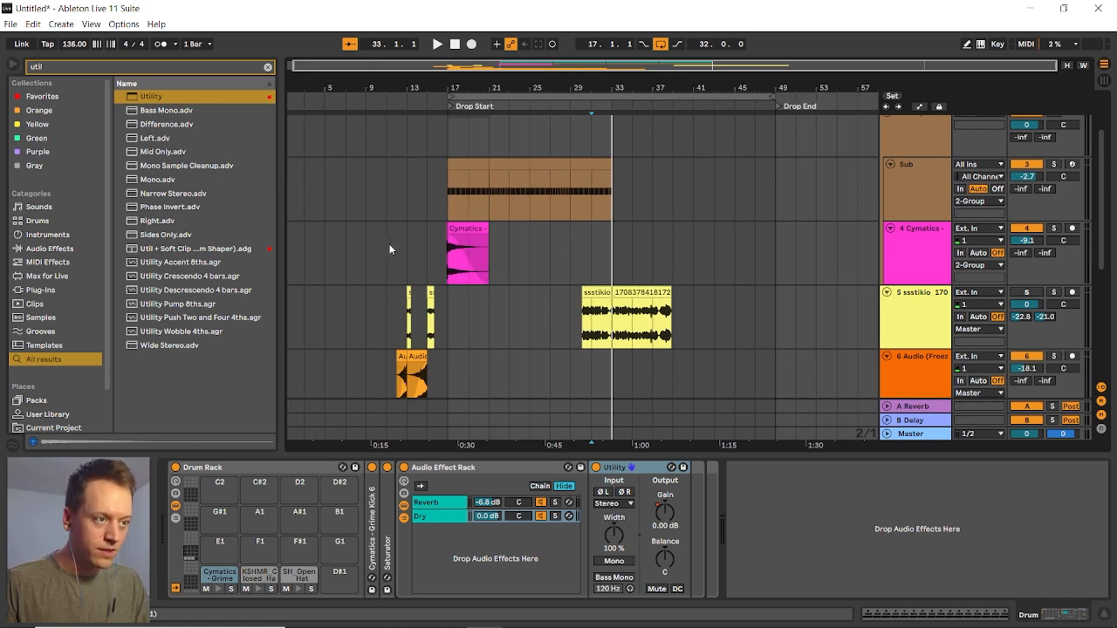
drag(368, 248, 535, 232)
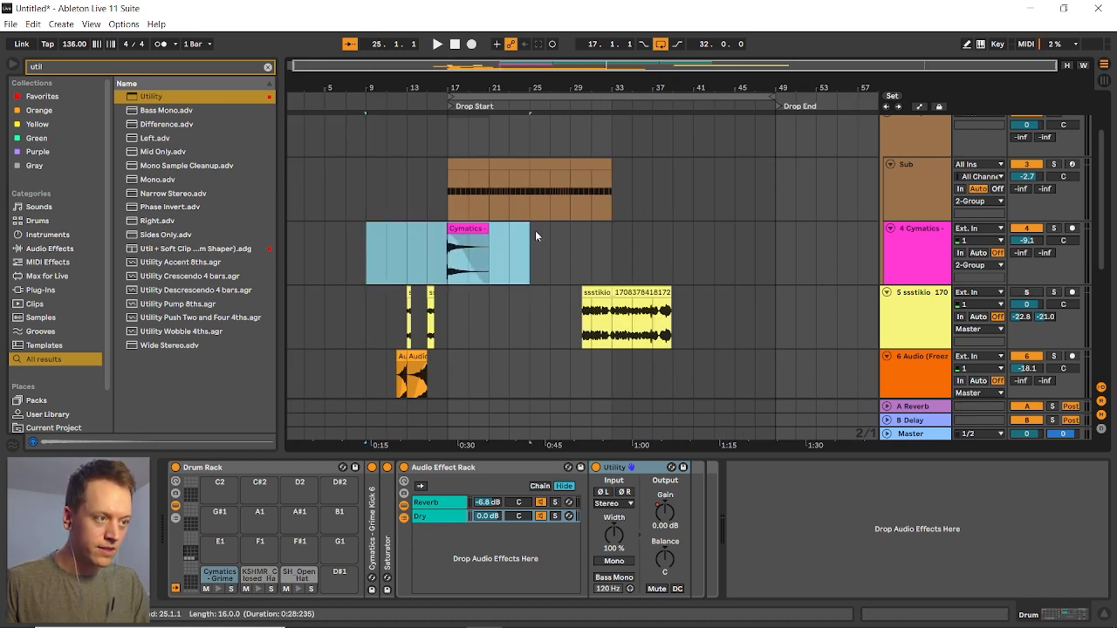
key(ctrl+d)
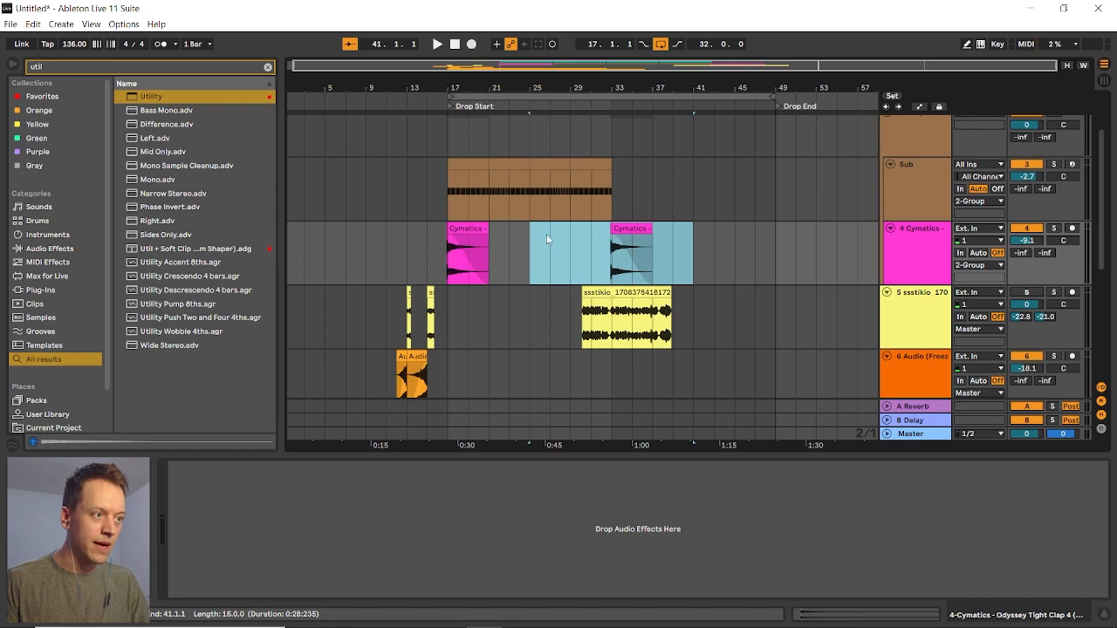
scroll(605, 235, up, 6)
click(585, 246)
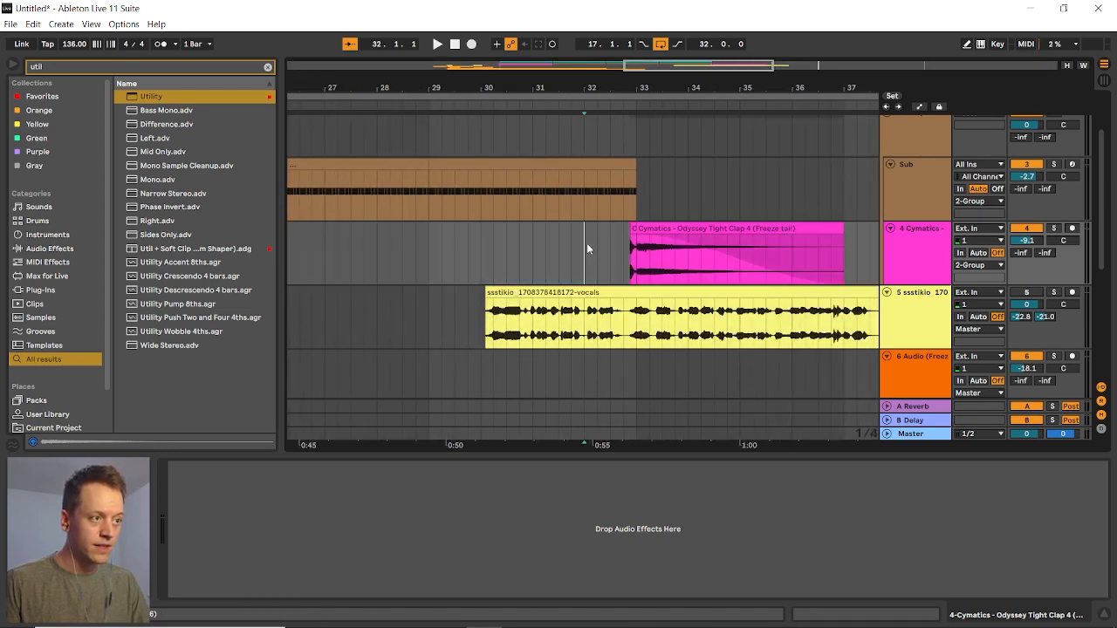
key(space)
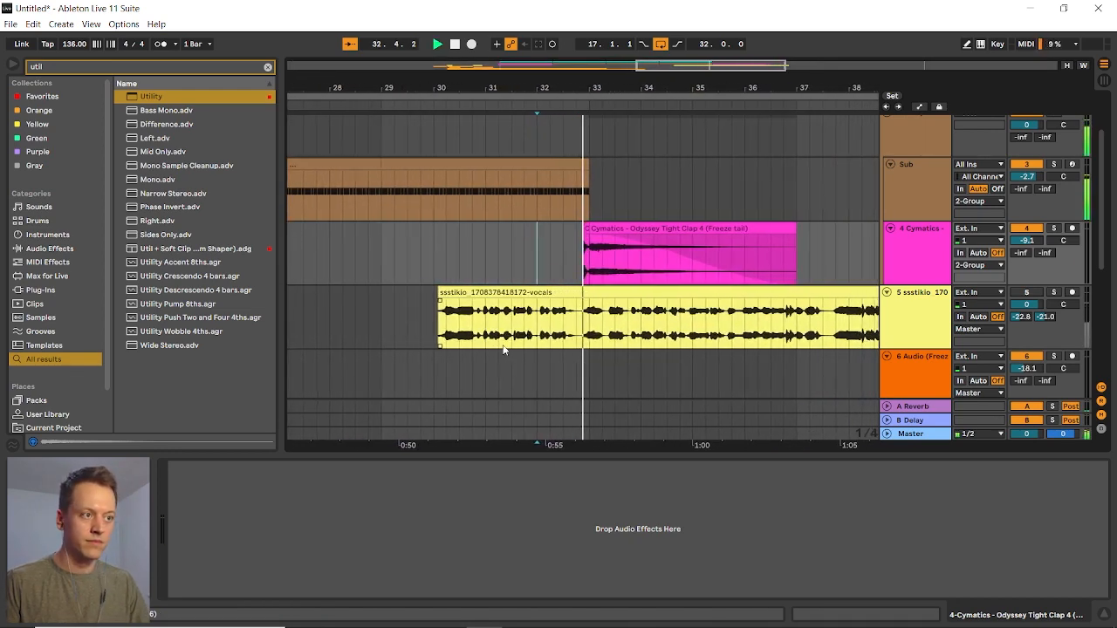
key(space)
Delete the final open-hat and closed-hat notes of beat 4.4 in the last Drum clip, and play the transition into bar 33
scroll(530, 219, up, 2)
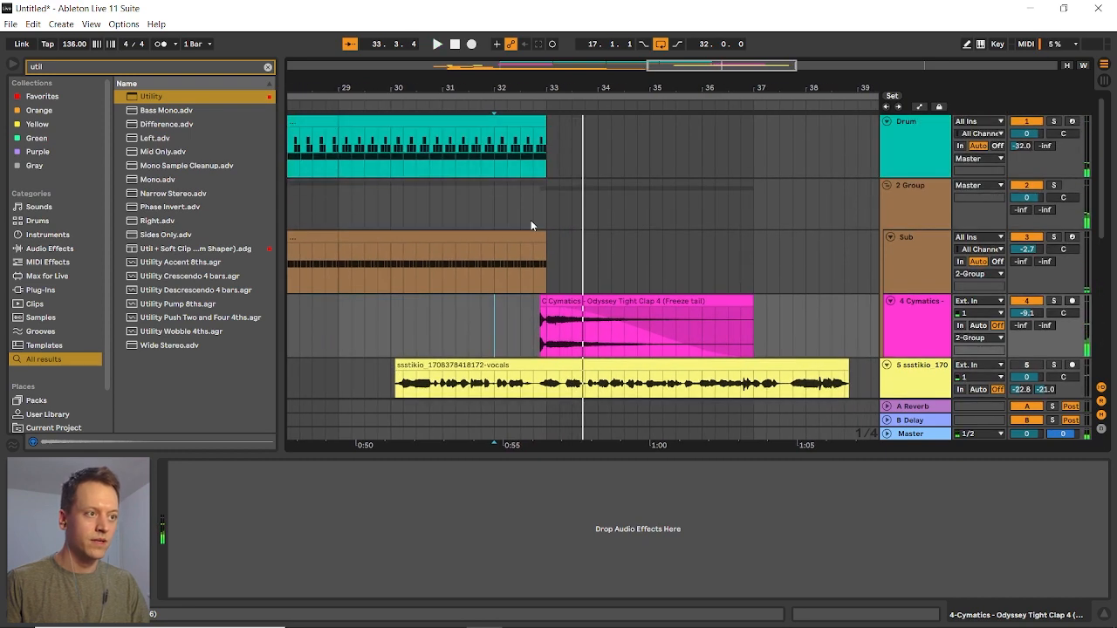
scroll(446, 261, up, 3)
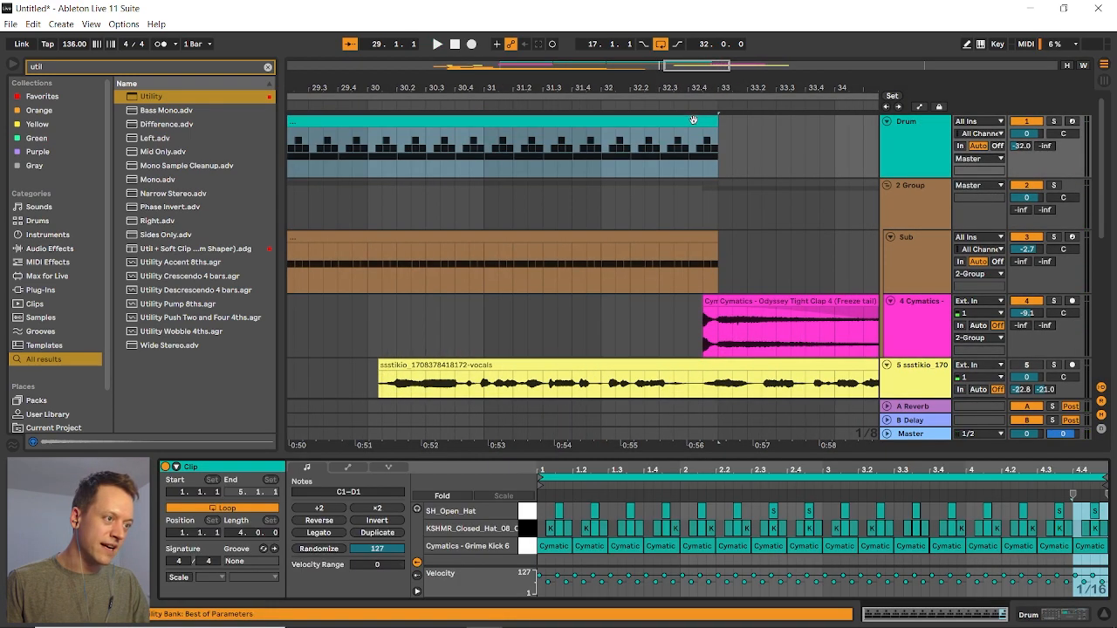
click(694, 120)
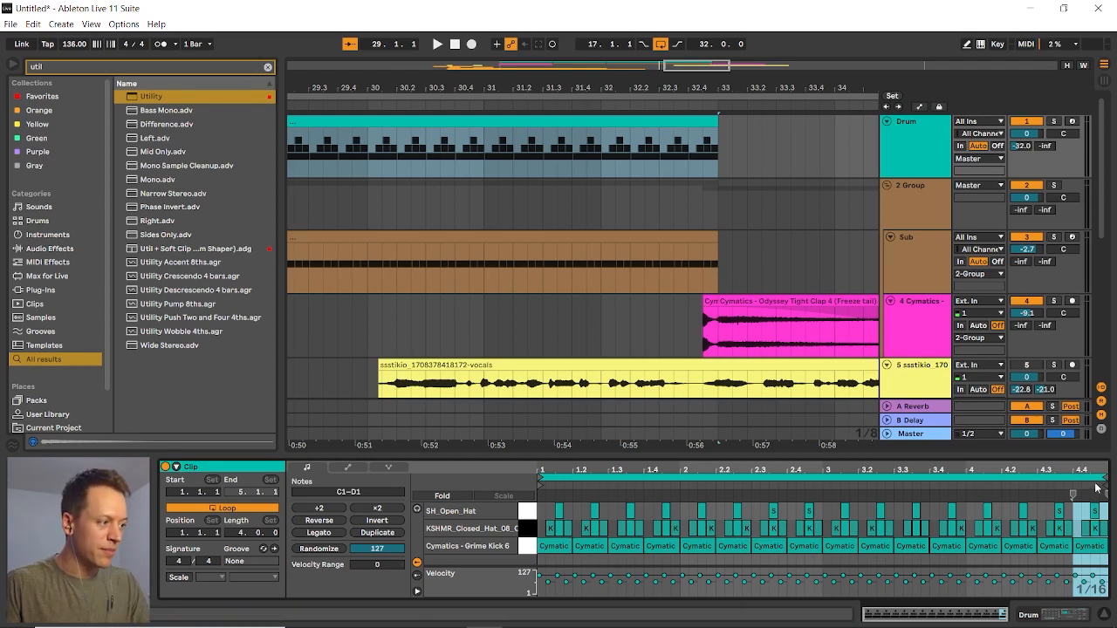
click(1096, 528)
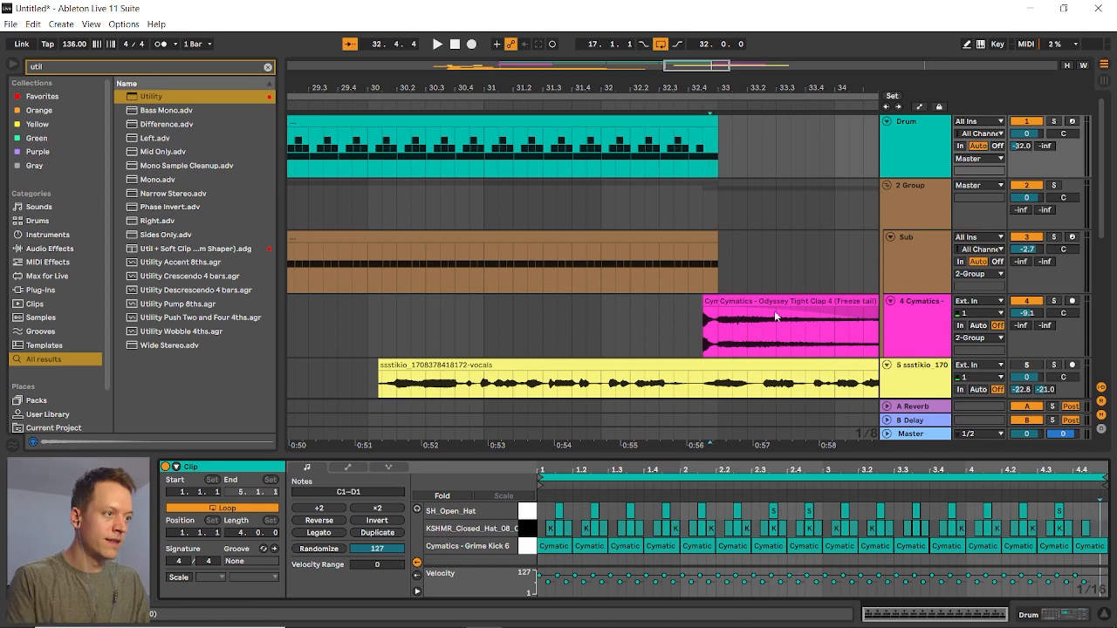
ctrl+scroll(649, 206, down, 3)
click(627, 192)
key(space)
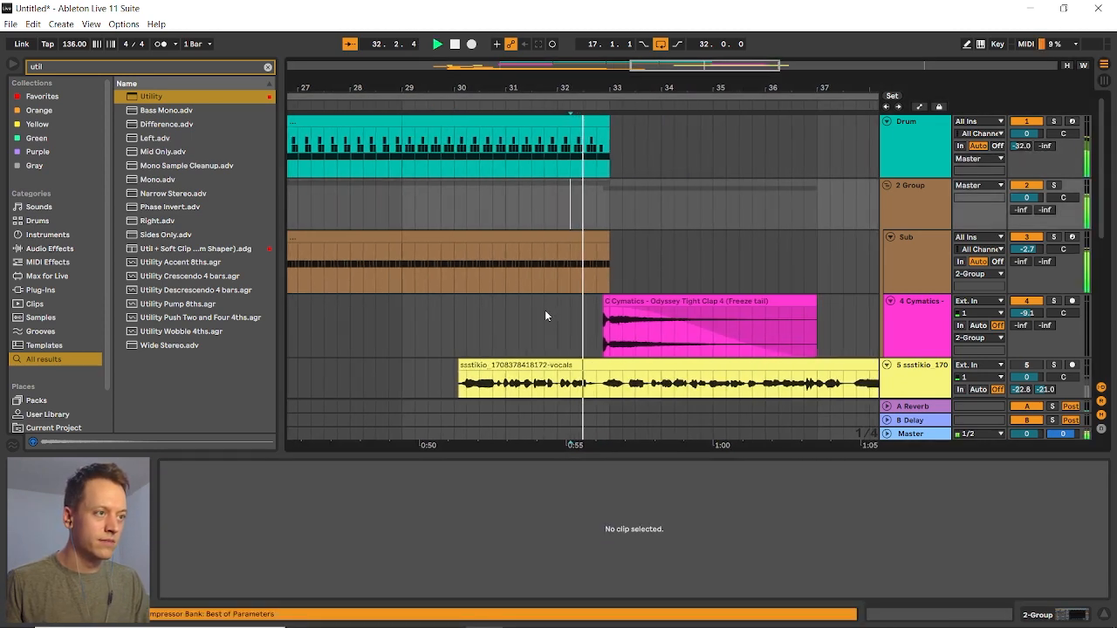
key(space)
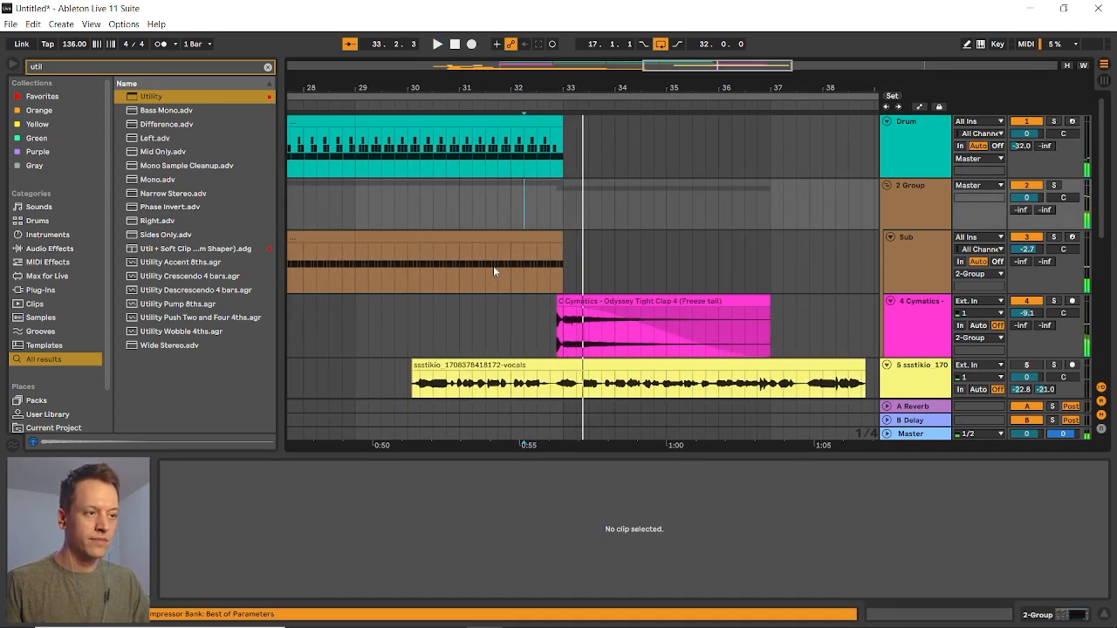
Duplicate the last four-bar Sub and Drum clips, from bar 29, to bar 33
ctrl+scroll(486, 257, down, 5)
double_click(628, 240)
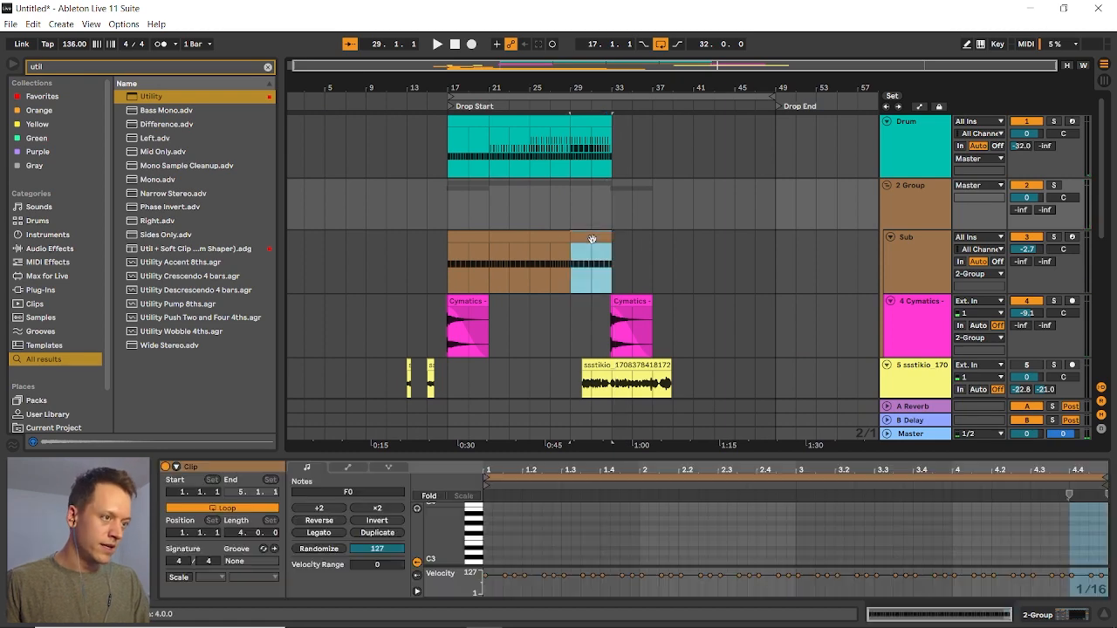
click(599, 118)
key(ctrl+d)
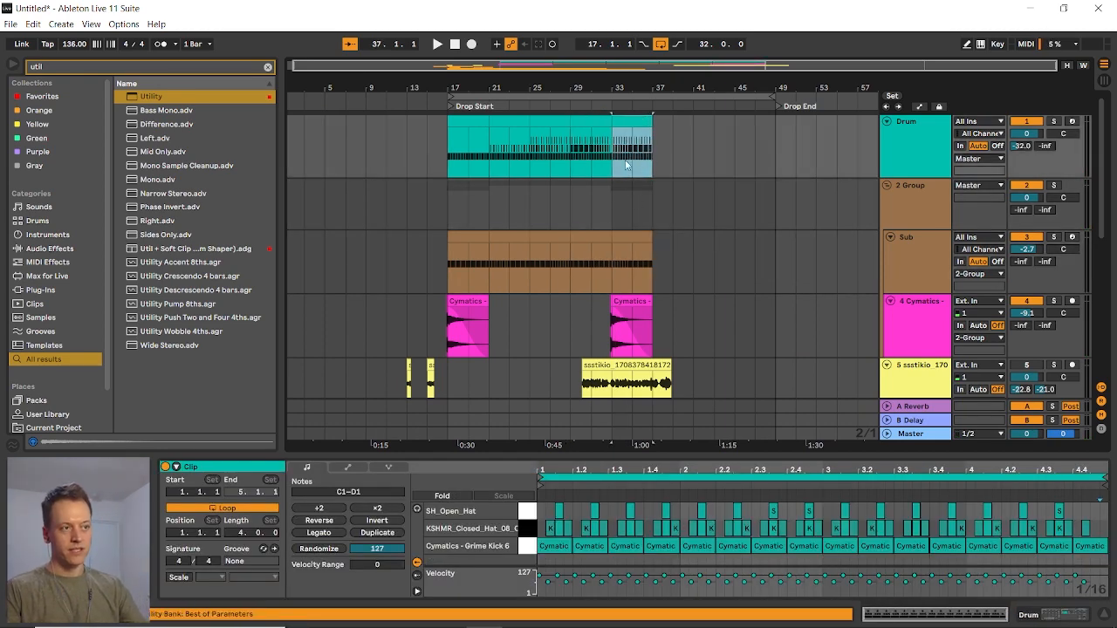
Remove the copied Utility Gain dip before bar 37 on the Drum track and hide the automation
key(a)
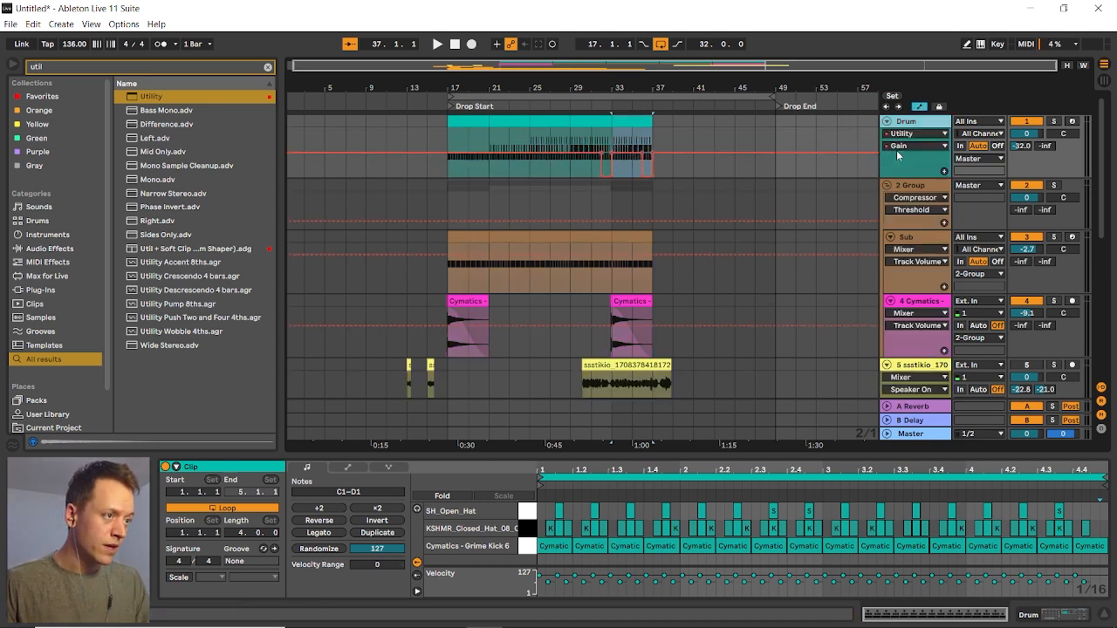
drag(642, 176, 654, 176)
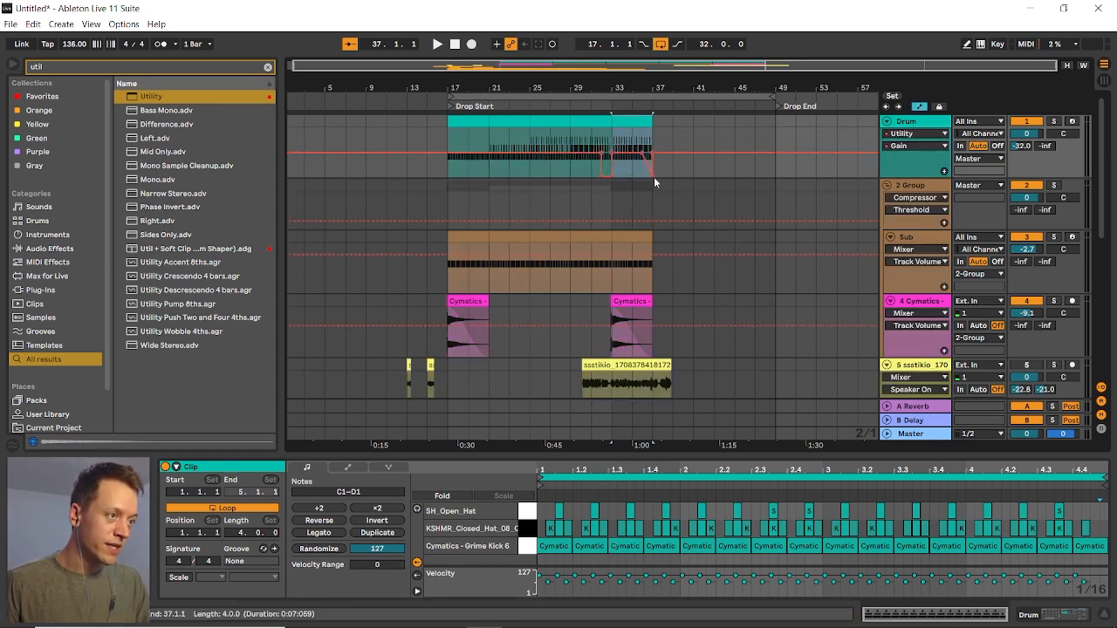
click(670, 172)
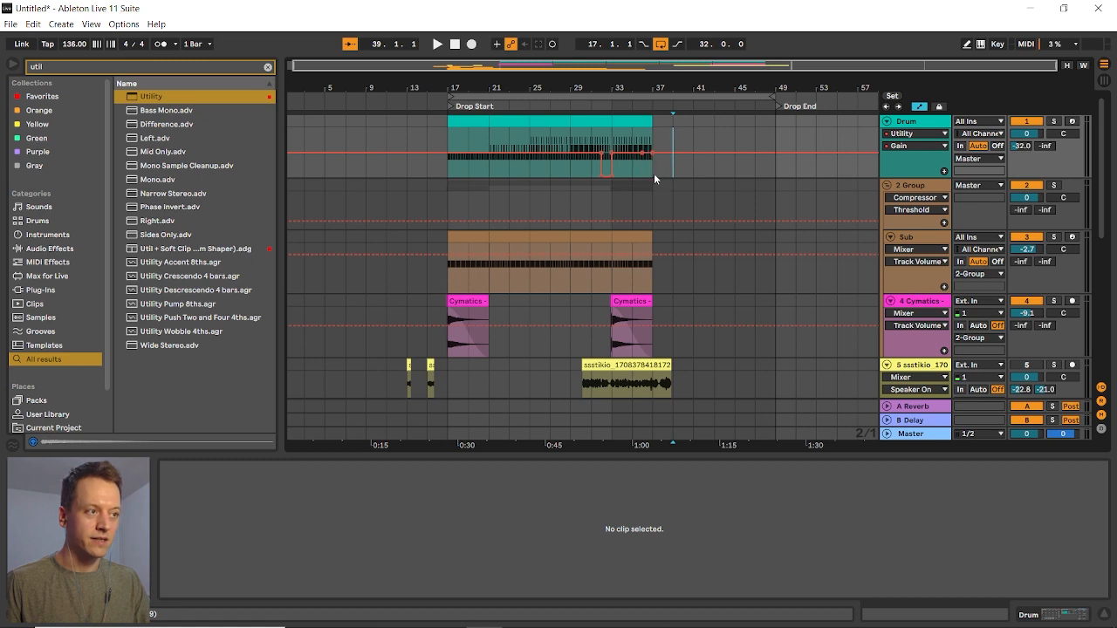
click(912, 164)
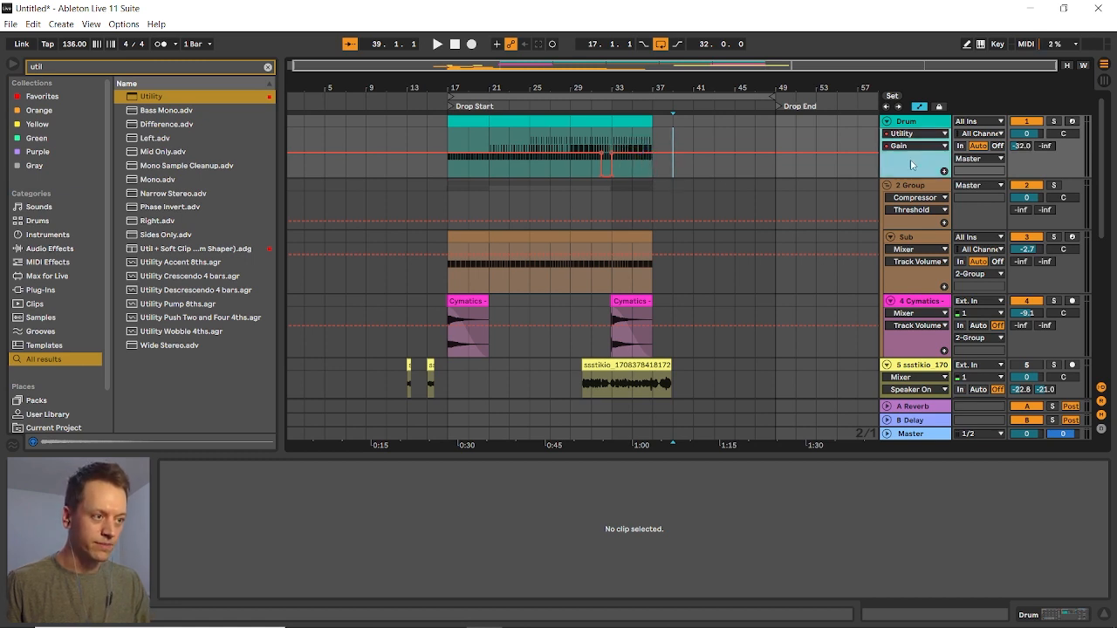
key(a)
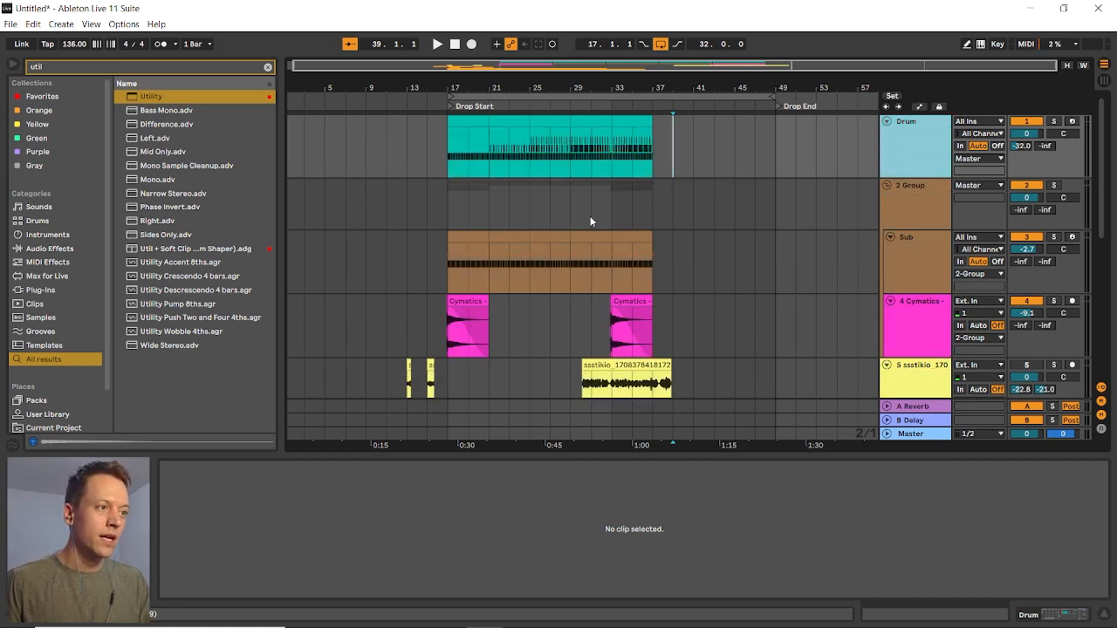
Insert an Auto Filter between the Reverb and Compressor in the Reverb chain of the Drum track's Audio Effect Rack
scroll(582, 234, down, 1)
scroll(584, 233, up, 1)
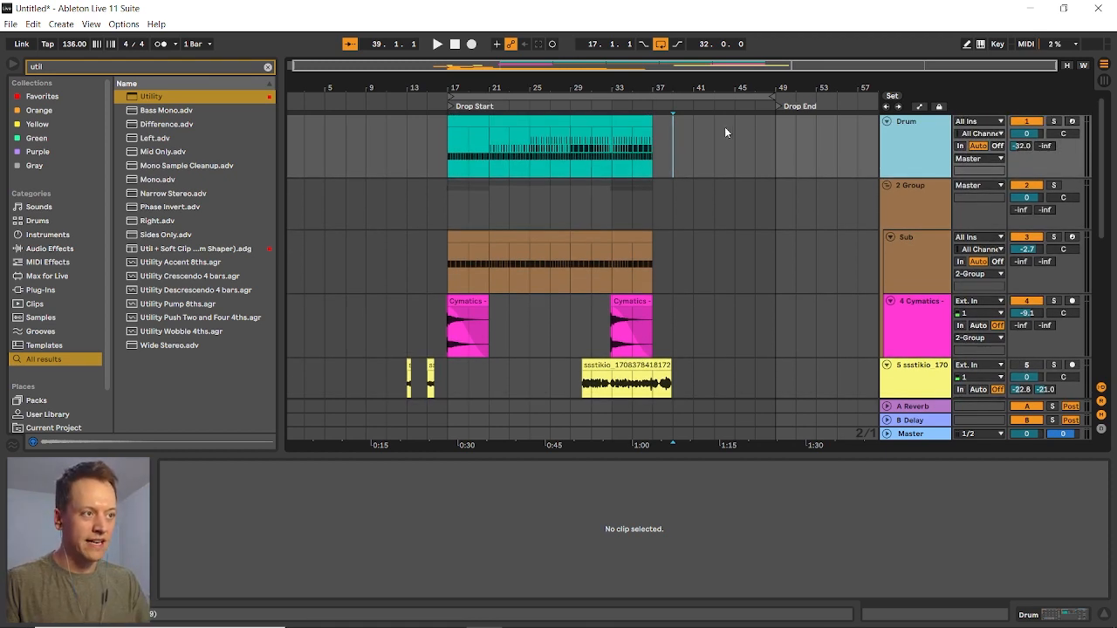
click(914, 153)
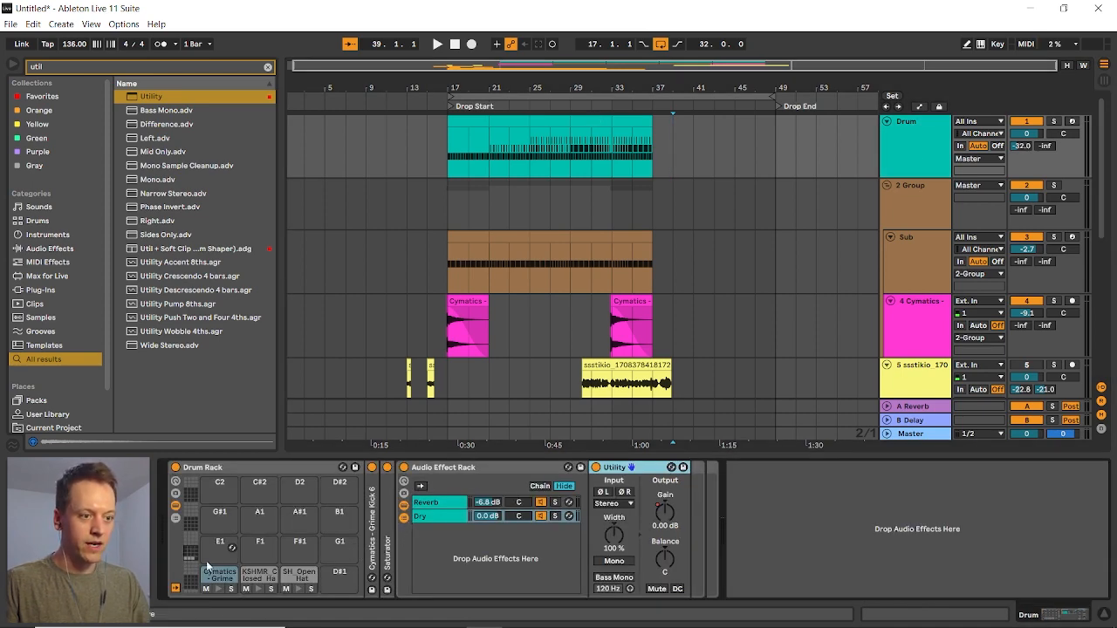
click(428, 505)
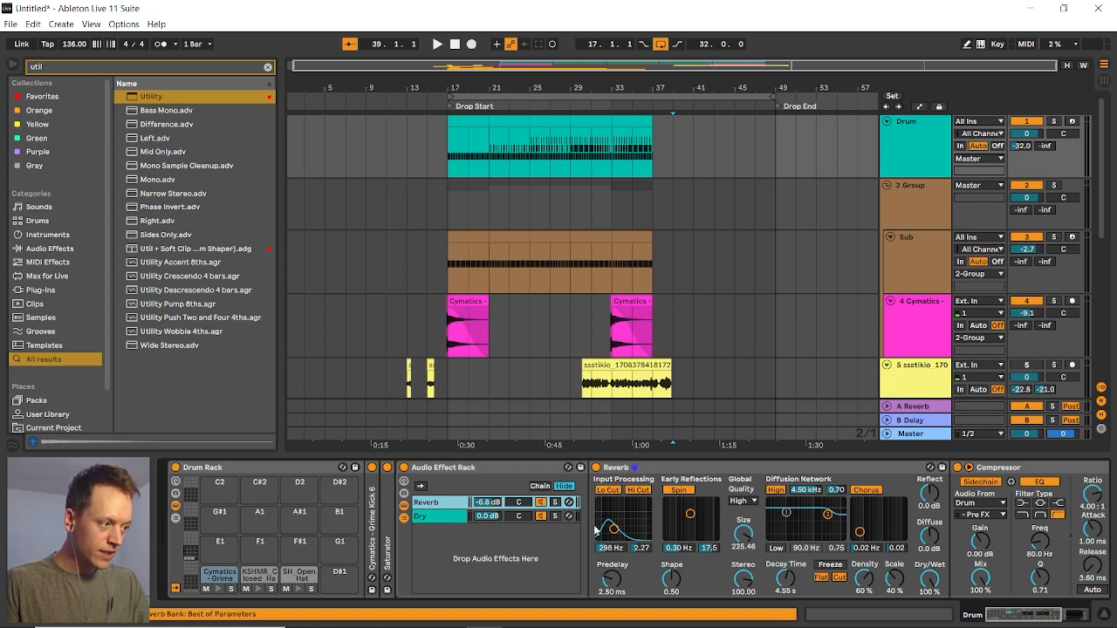
scroll(628, 529, right, 5)
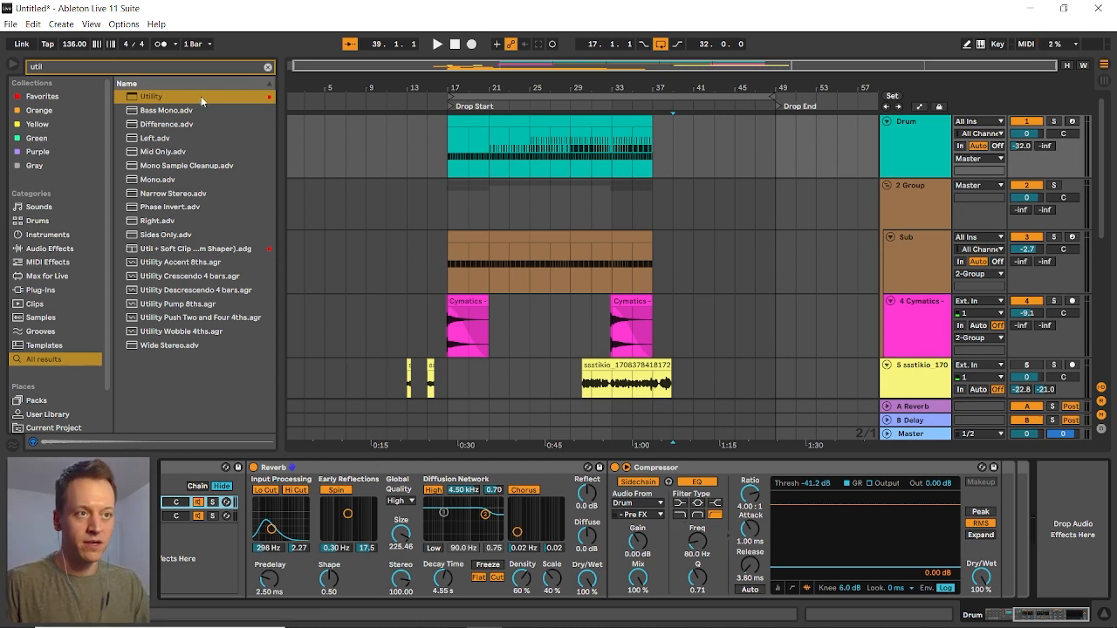
click(268, 67)
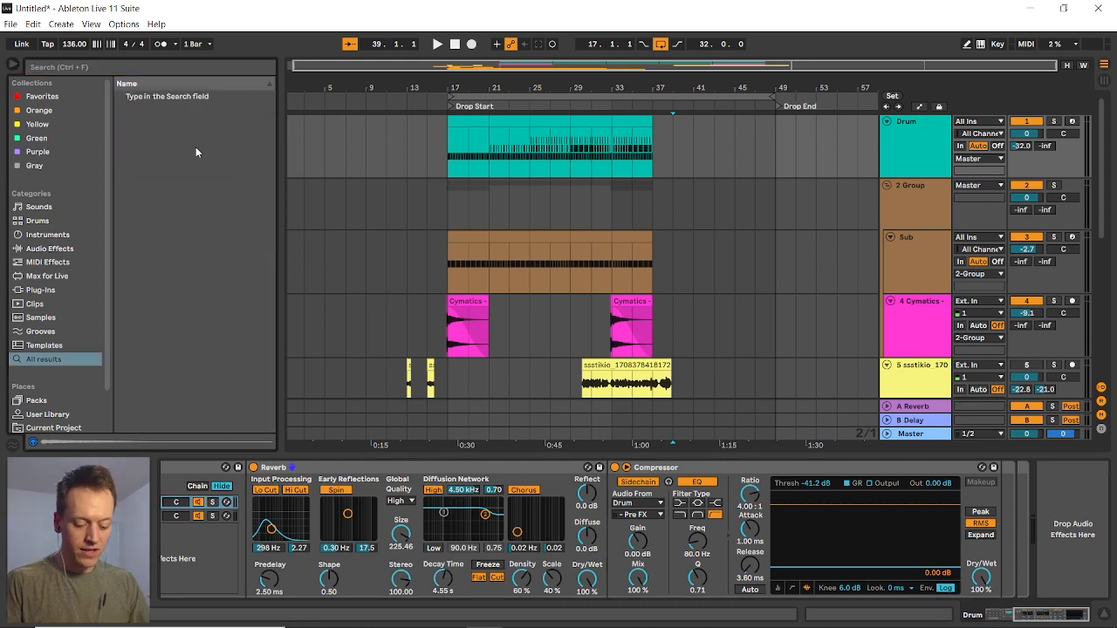
key(ctrl+f)
text(auto filter)
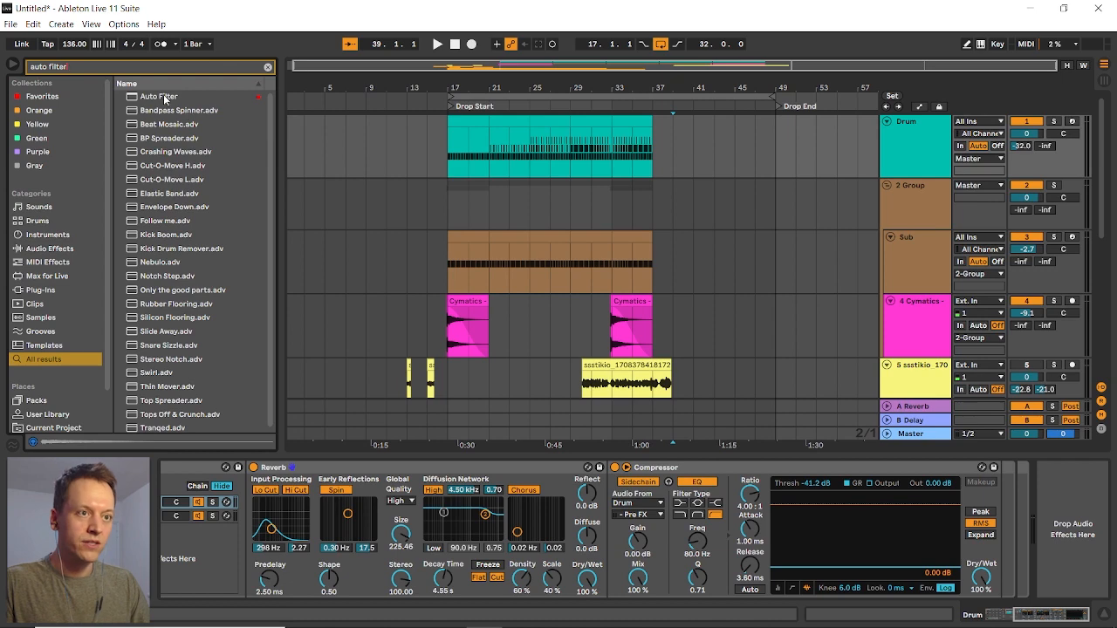
drag(164, 99, 604, 524)
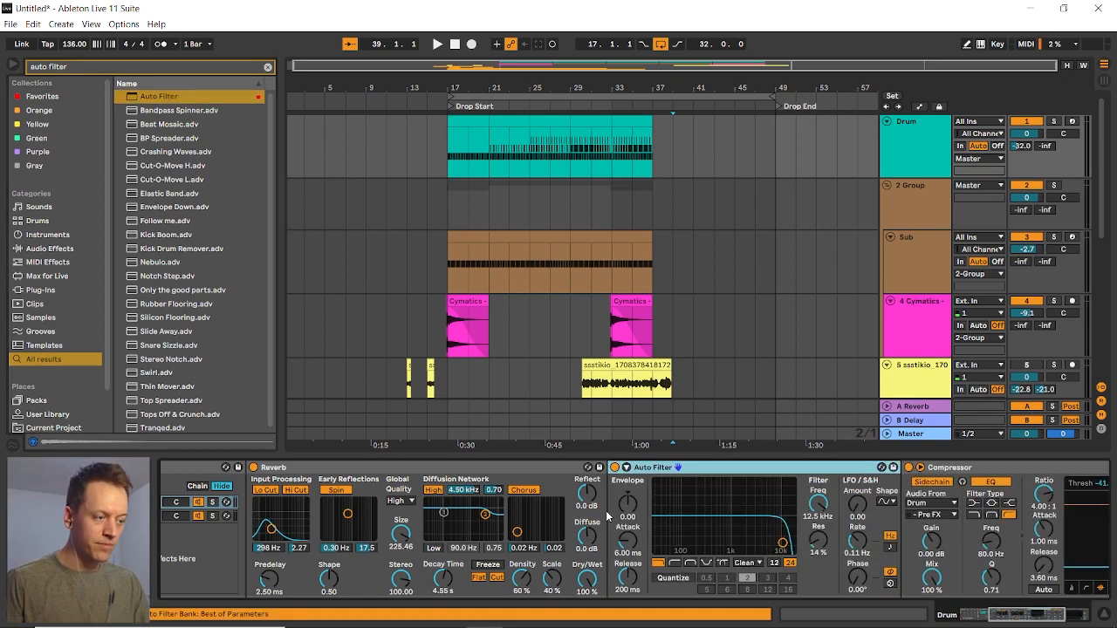
Set the Auto Filter to high-pass at 26.0 Hz with 0.0 % resonance and the OSR circuit
click(673, 564)
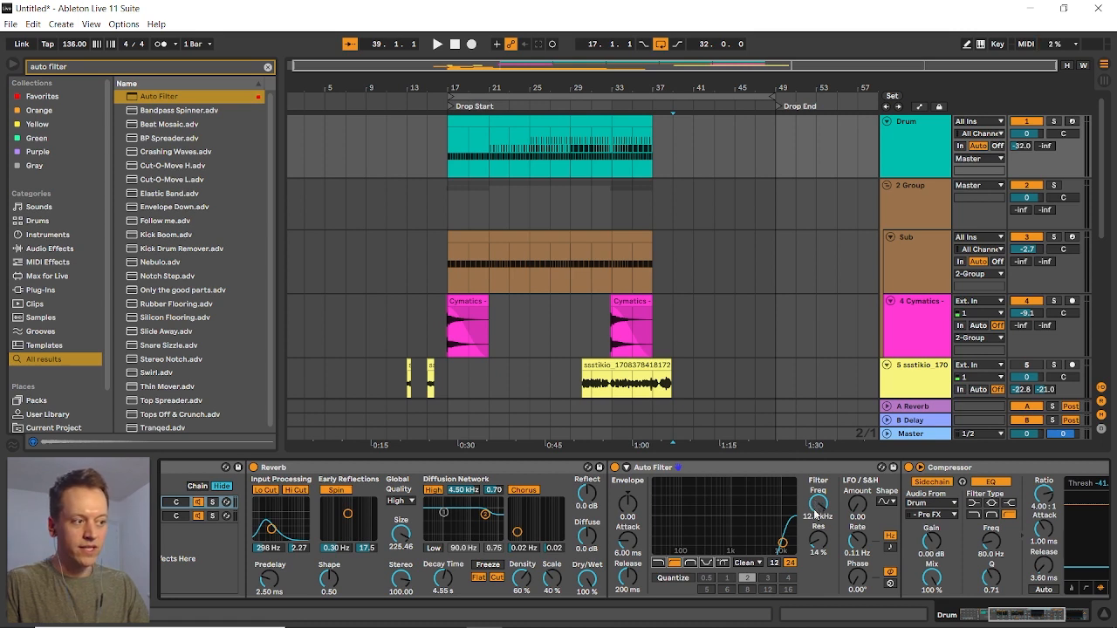
drag(820, 506, 820, 602)
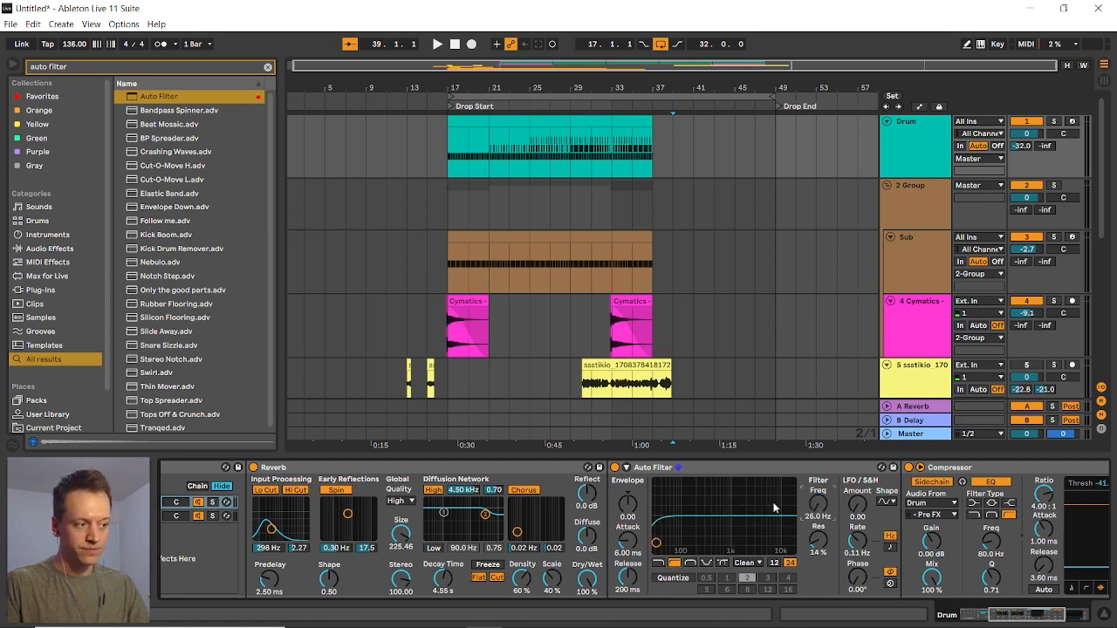
drag(819, 539, 820, 571)
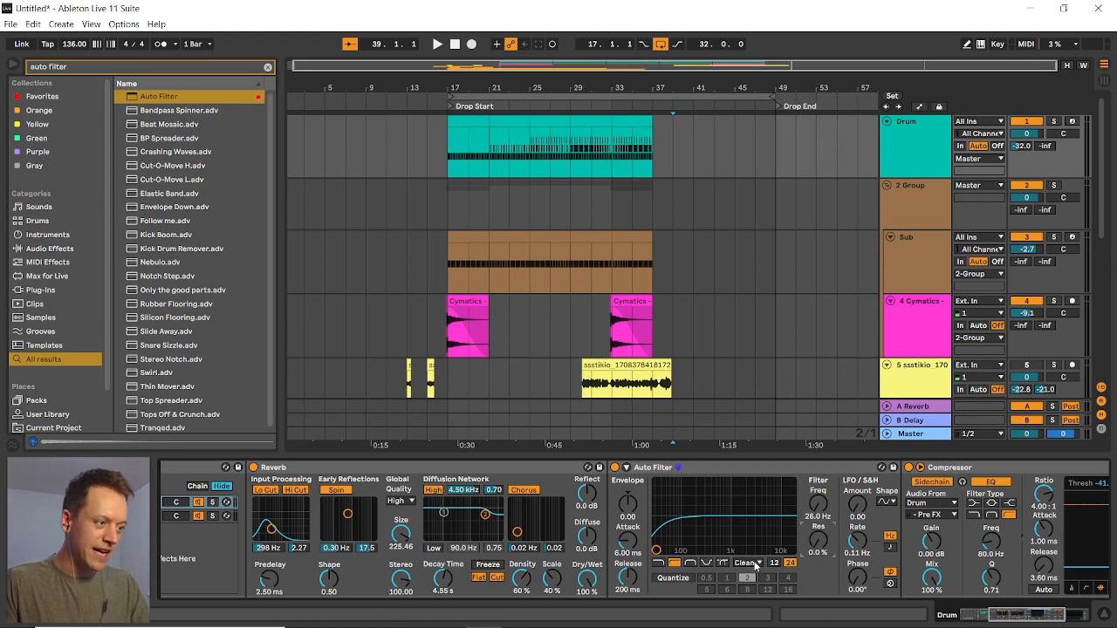
click(754, 565)
click(759, 587)
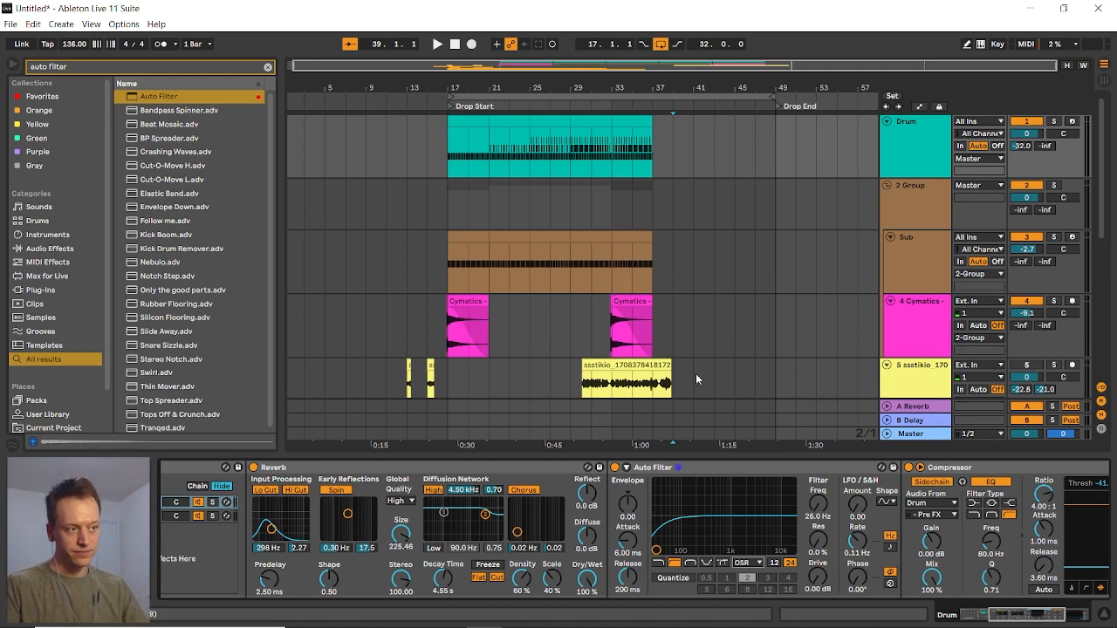
Draw a rising Auto Filter Frequency automation ramp on the Drum track over the two bars before bar 37
right_click(823, 508)
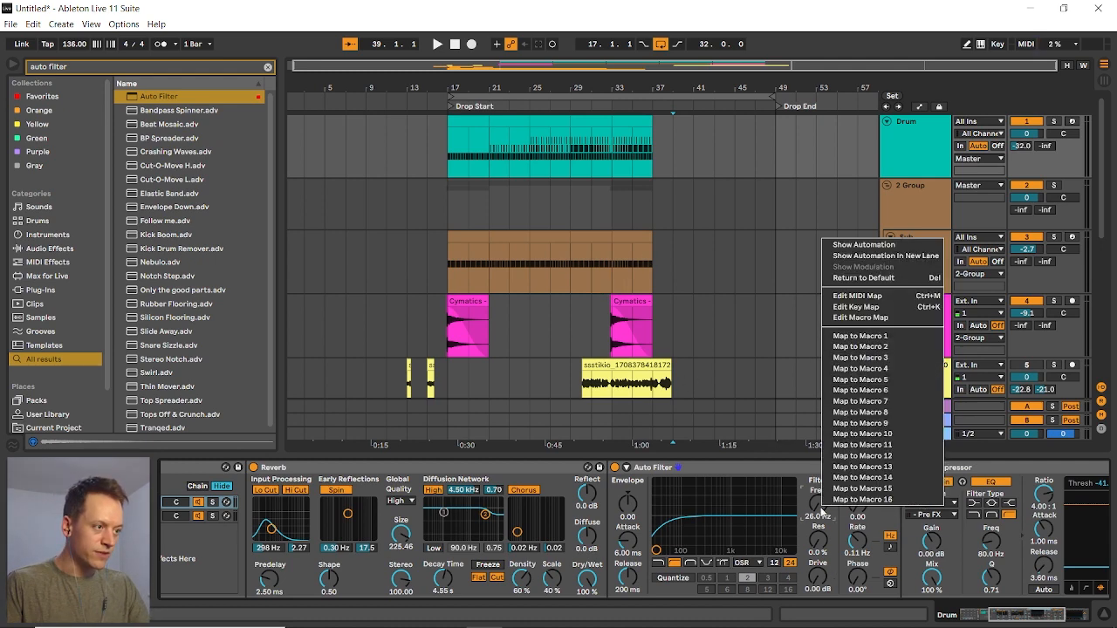
click(863, 249)
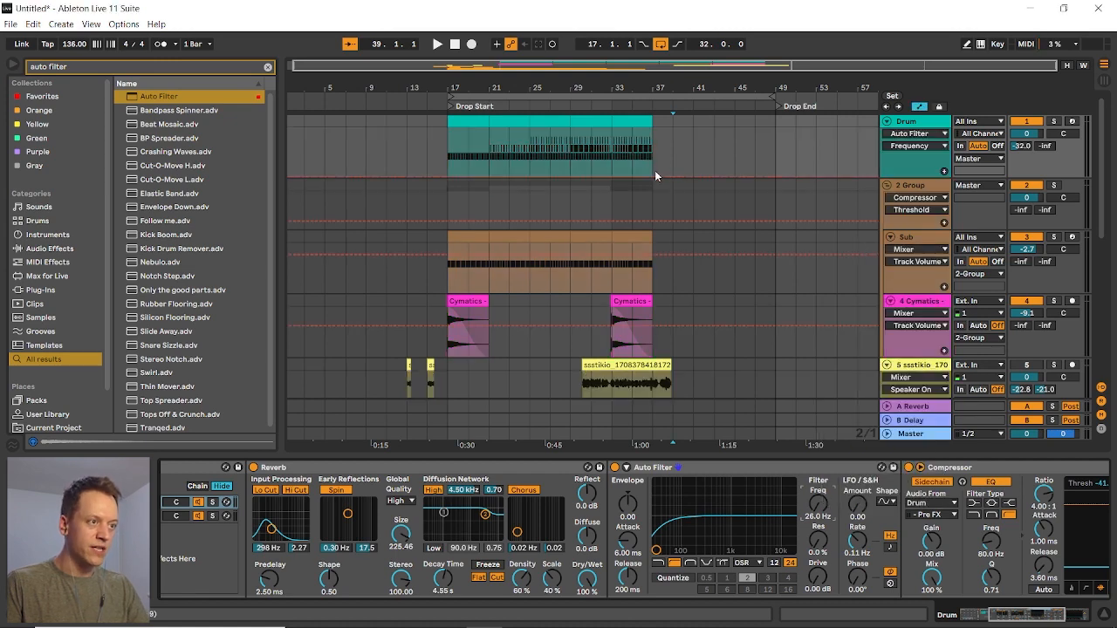
scroll(630, 165, up, 3)
scroll(654, 151, up, 3)
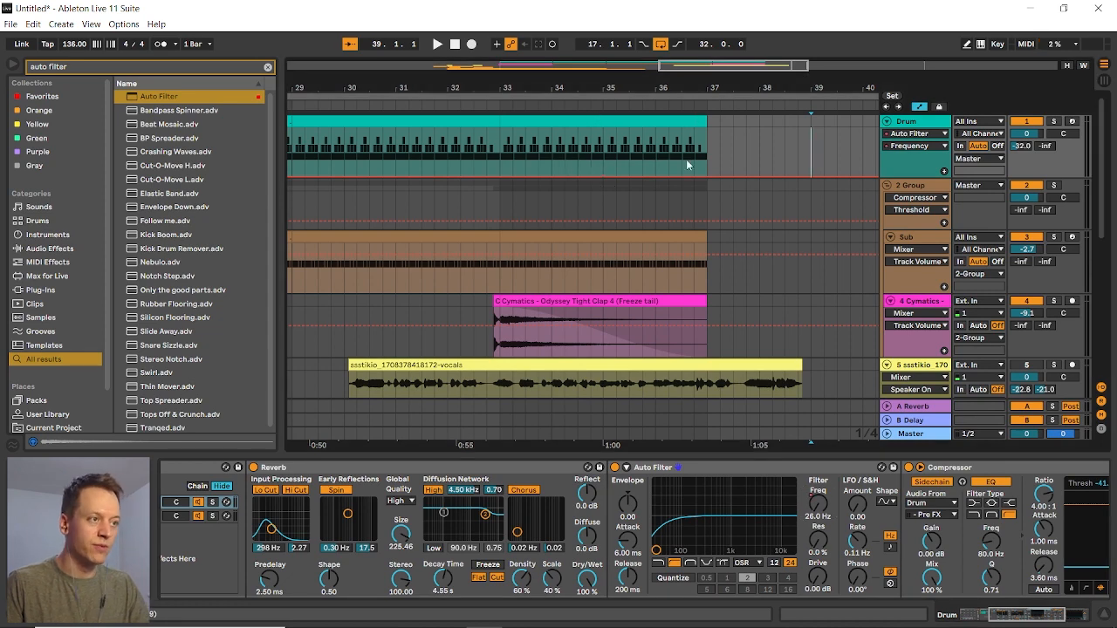
drag(707, 174, 707, 145)
Draw a rising Auto Filter Resonance ramp from bar 35 to bar 37 on the Drum track
right_click(816, 552)
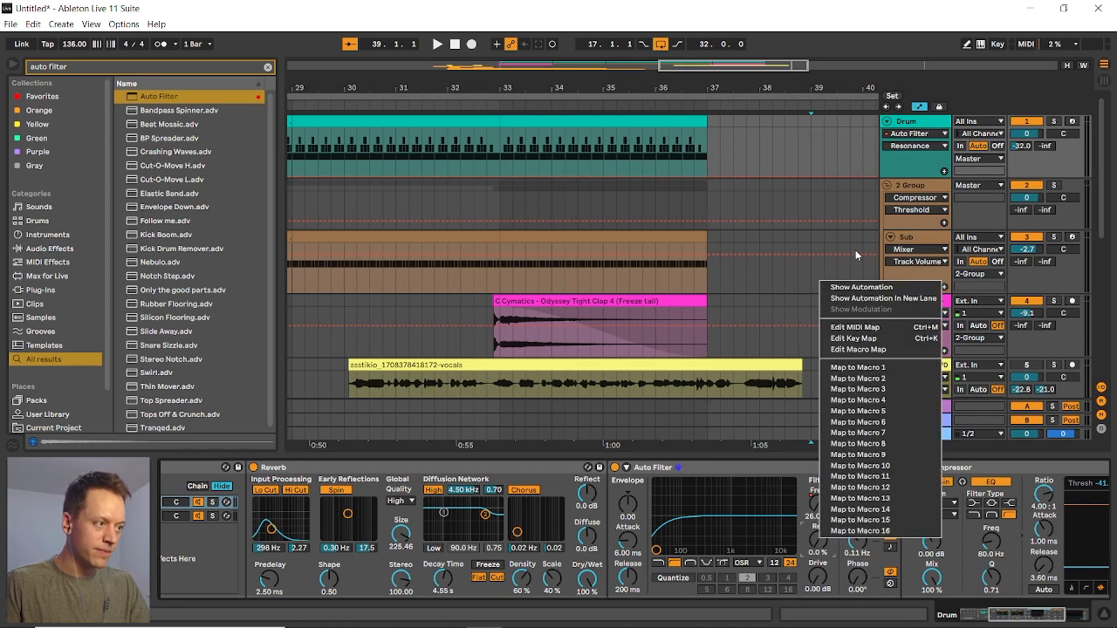
click(848, 285)
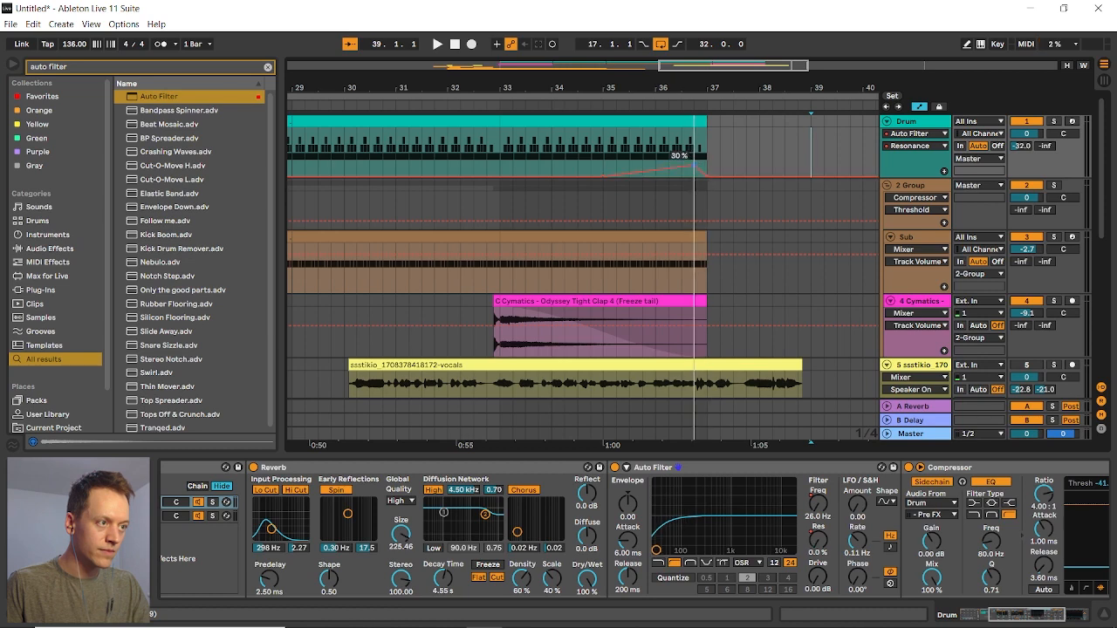
drag(707, 176, 707, 155)
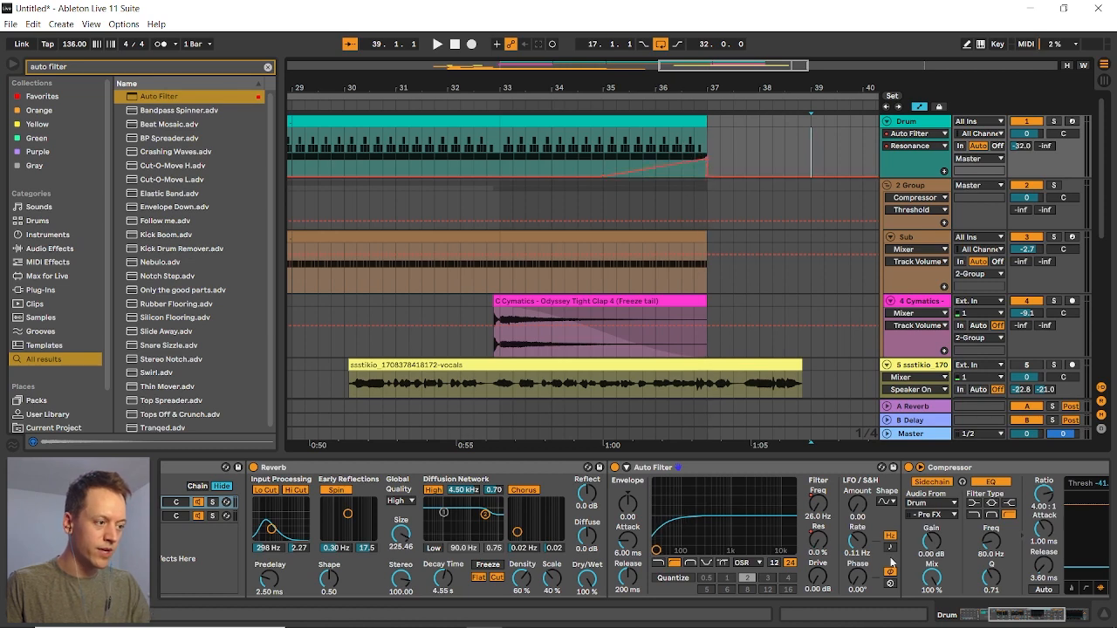
Draw a rising Auto Filter Drive ramp from bar 35 to bar 37 on the Drum track
right_click(827, 583)
click(851, 327)
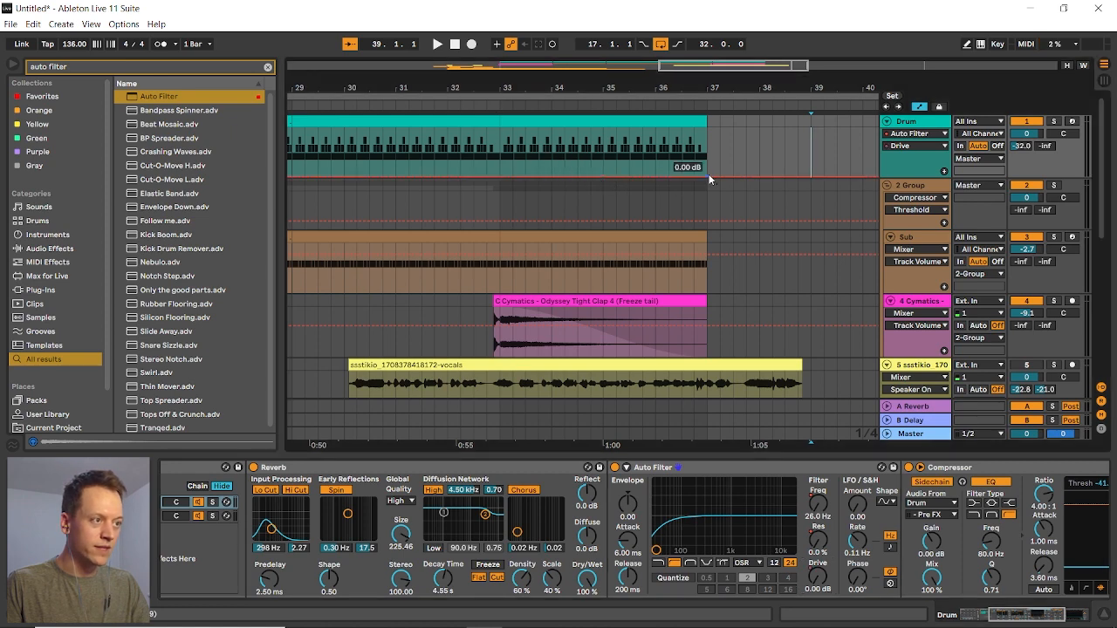
drag(694, 178, 707, 178)
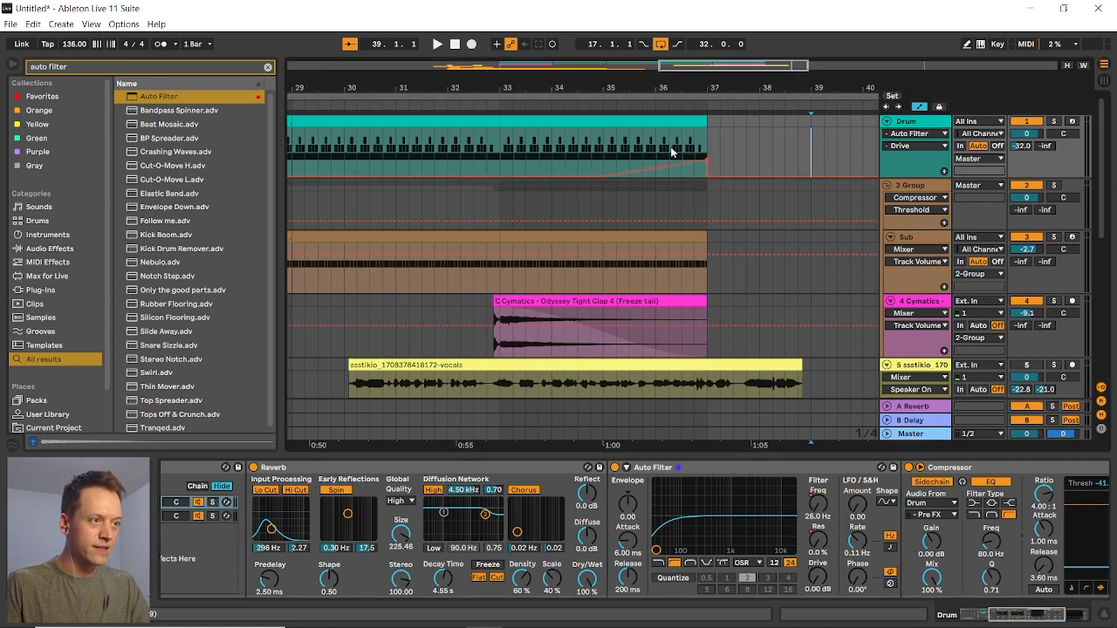
Play back the Drum track's filter sweep into bar 37
click(590, 147)
key(space)
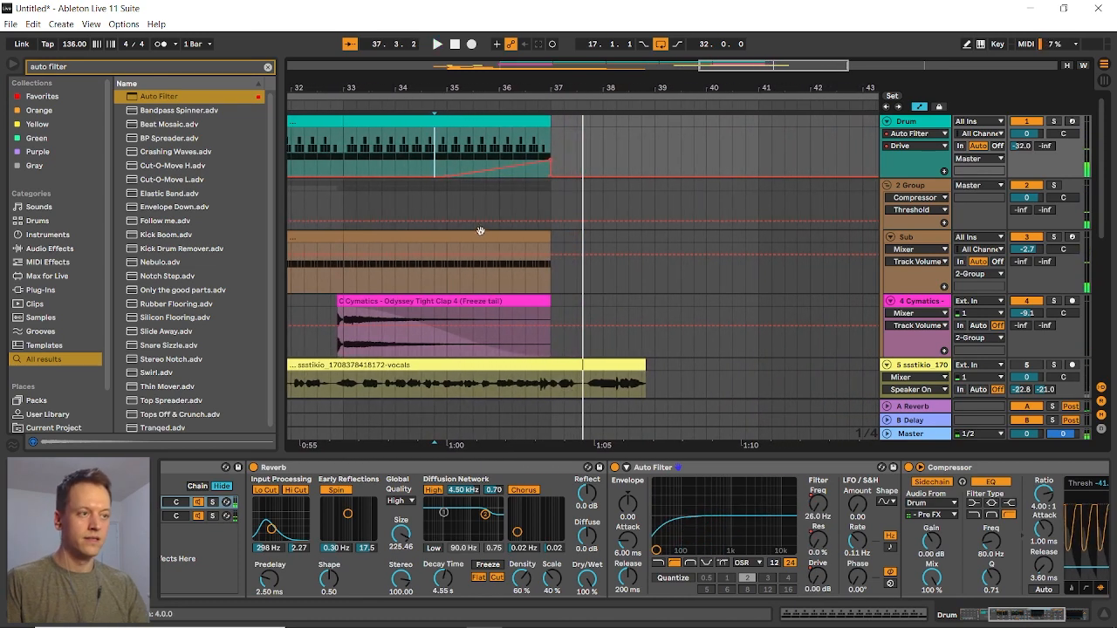
scroll(480, 231, down, 2)
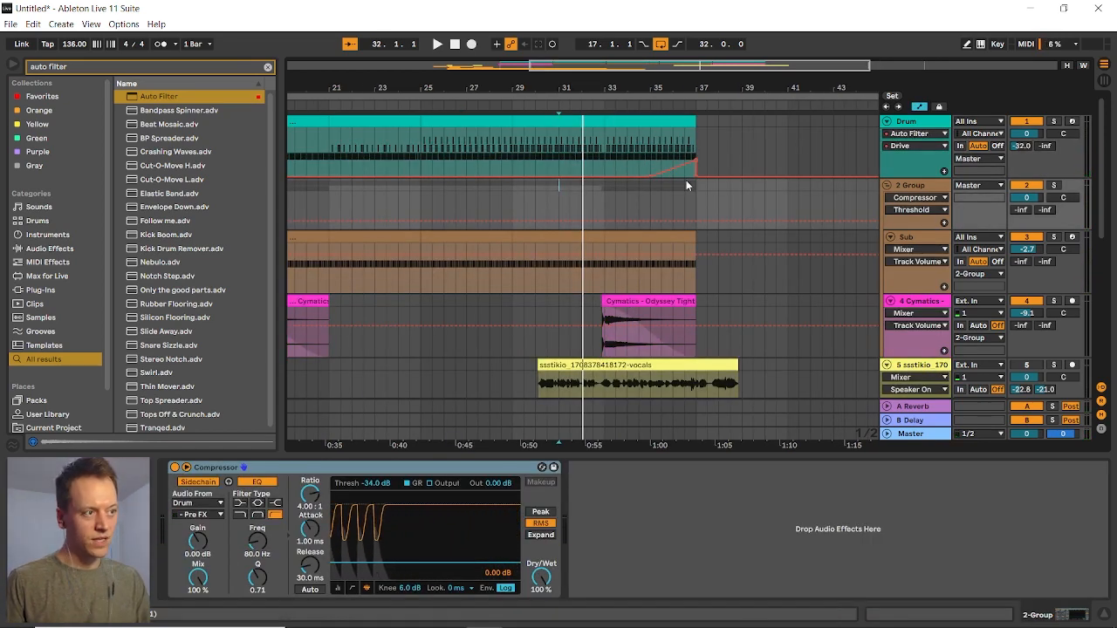
Move the Drum track's Drive automation ramp from bars 35–37 to start at bar 31
drag(651, 141, 697, 141)
key(ctrl+x)
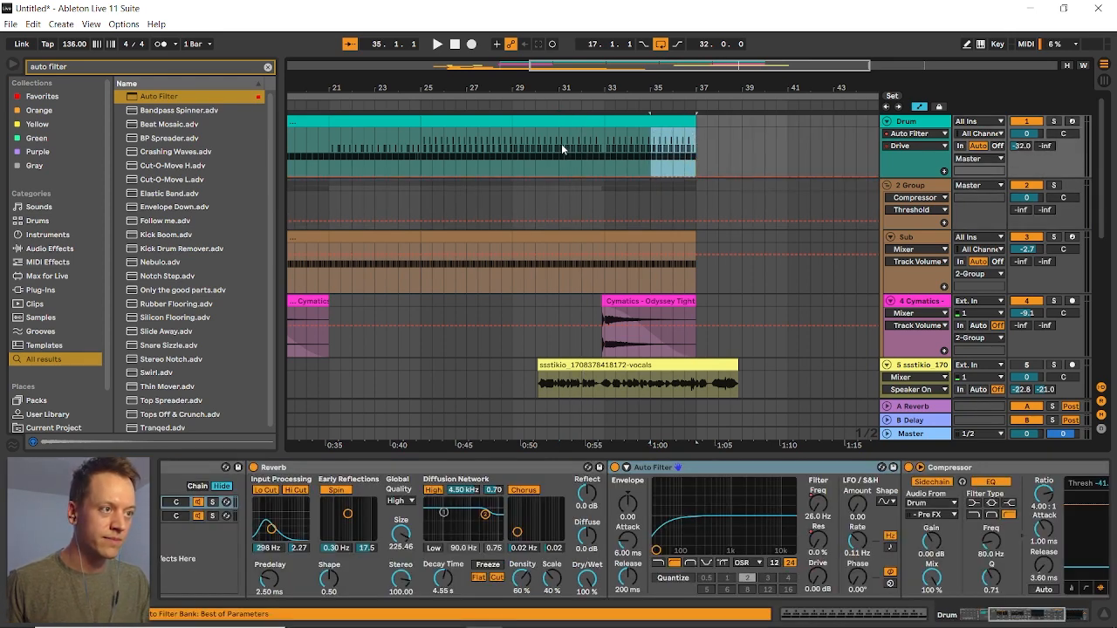
click(563, 145)
key(ctrl+v)
Move the Drum track's Resonance automation ramp from bars 35–37 to start at bar 31
click(895, 147)
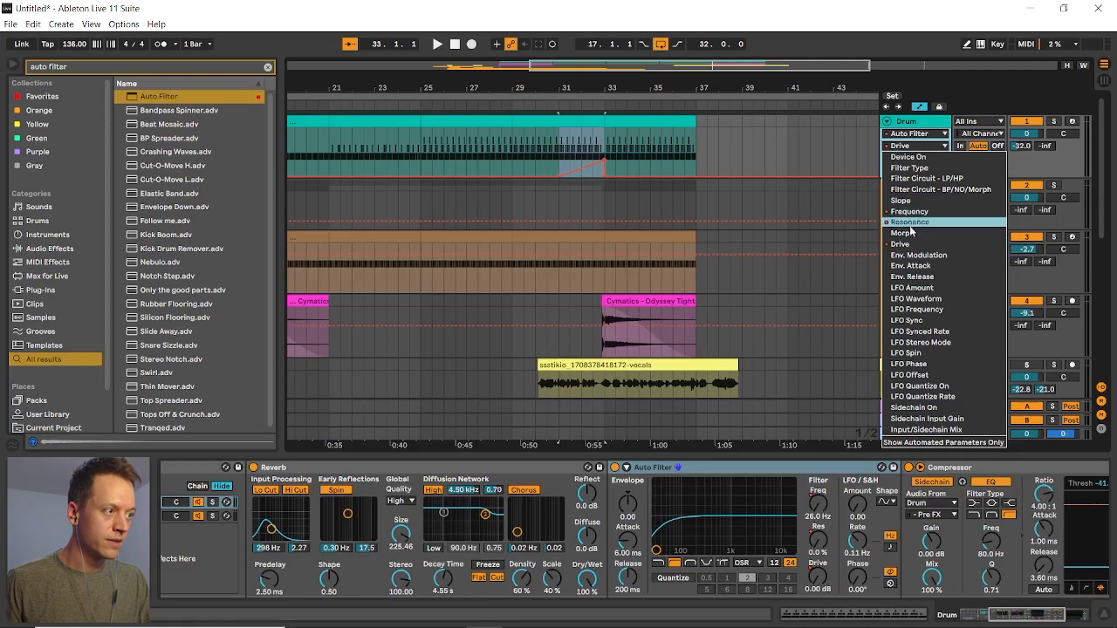
click(909, 221)
drag(652, 141, 696, 140)
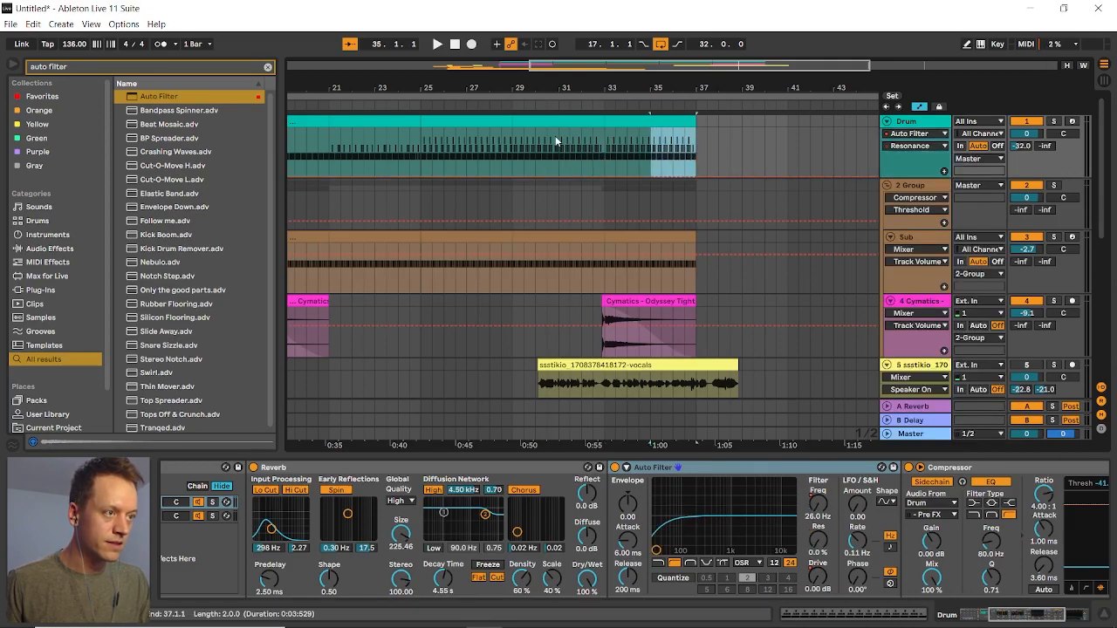
drag(555, 140, 697, 136)
Cut bars 35 to 37 of the Drum track, including the Frequency ramp, and paste them at bar 31
click(912, 146)
click(922, 212)
key(ctrl+x)
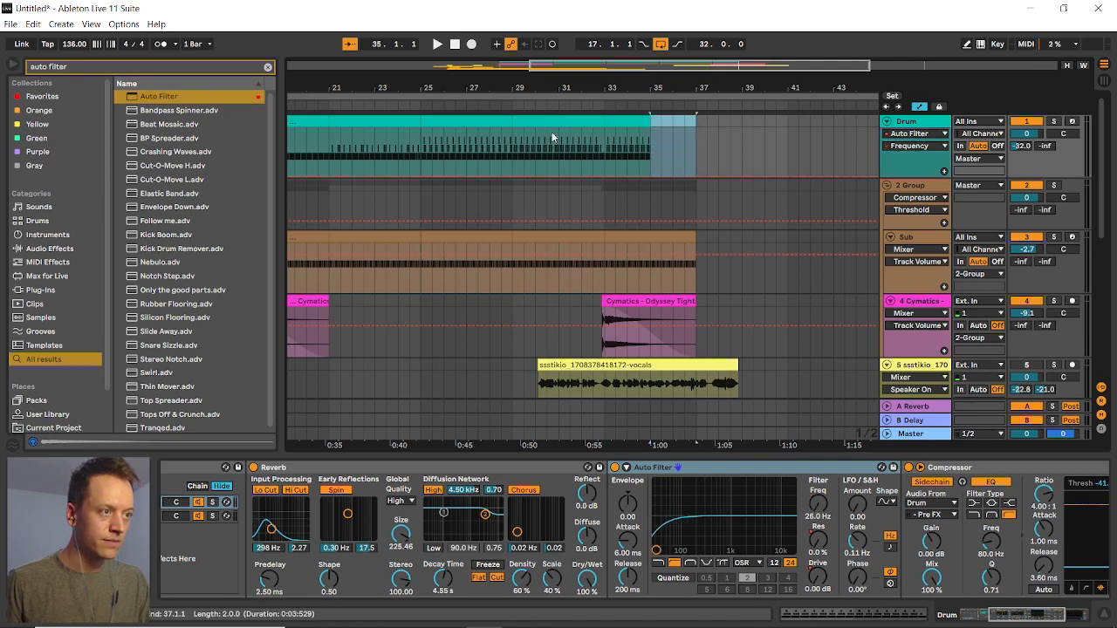
click(555, 137)
key(ctrl+v)
Move the long vocals clip down from track 5 to the 6 Audio (Freeze) track, keeping its timeline position
scroll(488, 260, down, 5)
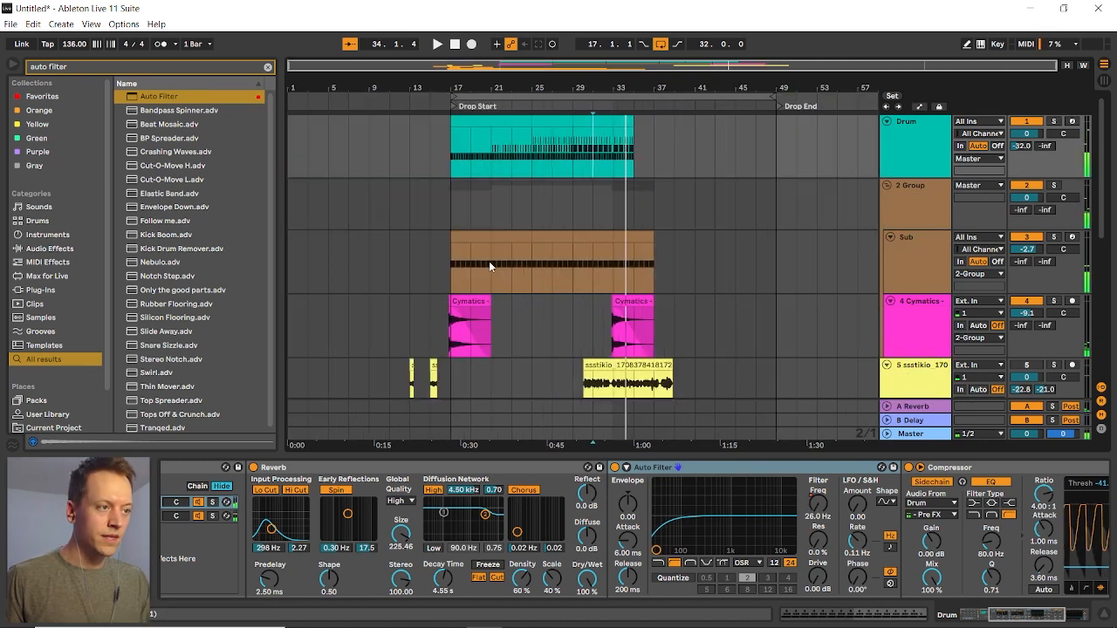
scroll(490, 260, down, 2)
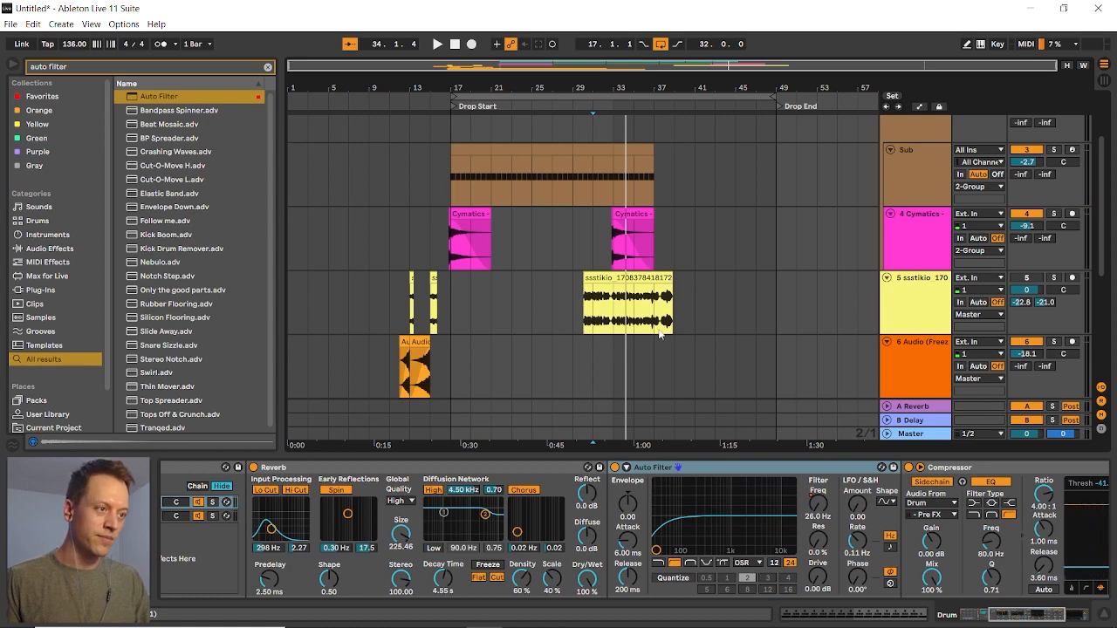
drag(660, 332, 648, 367)
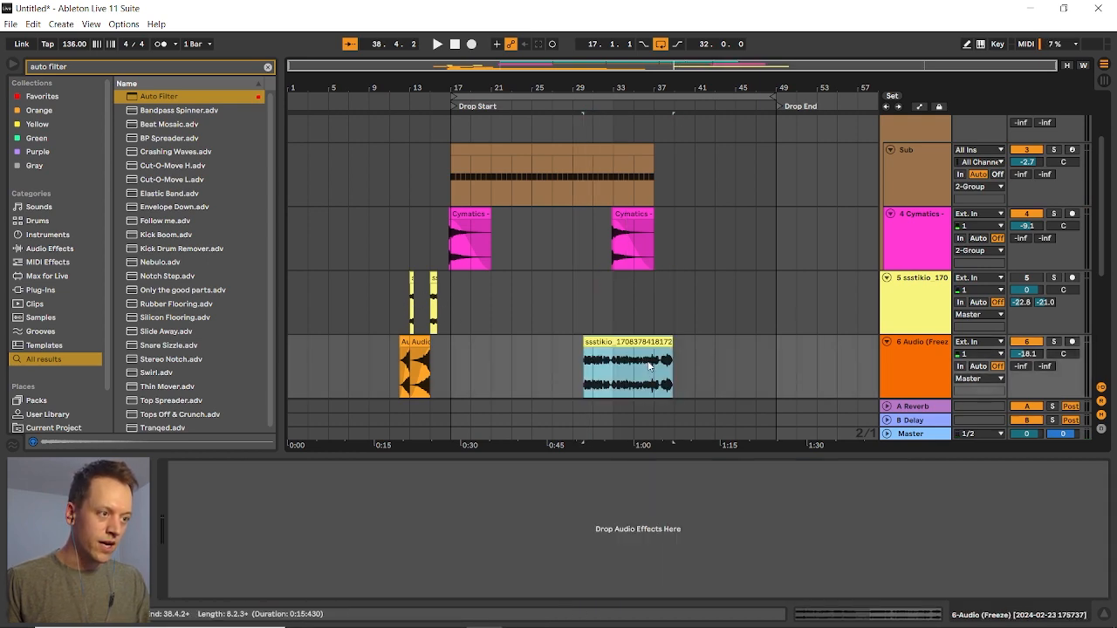
Copy the short vocal clip at bar 13 on track 5 and paste it at bar 32
scroll(416, 305, up, 3)
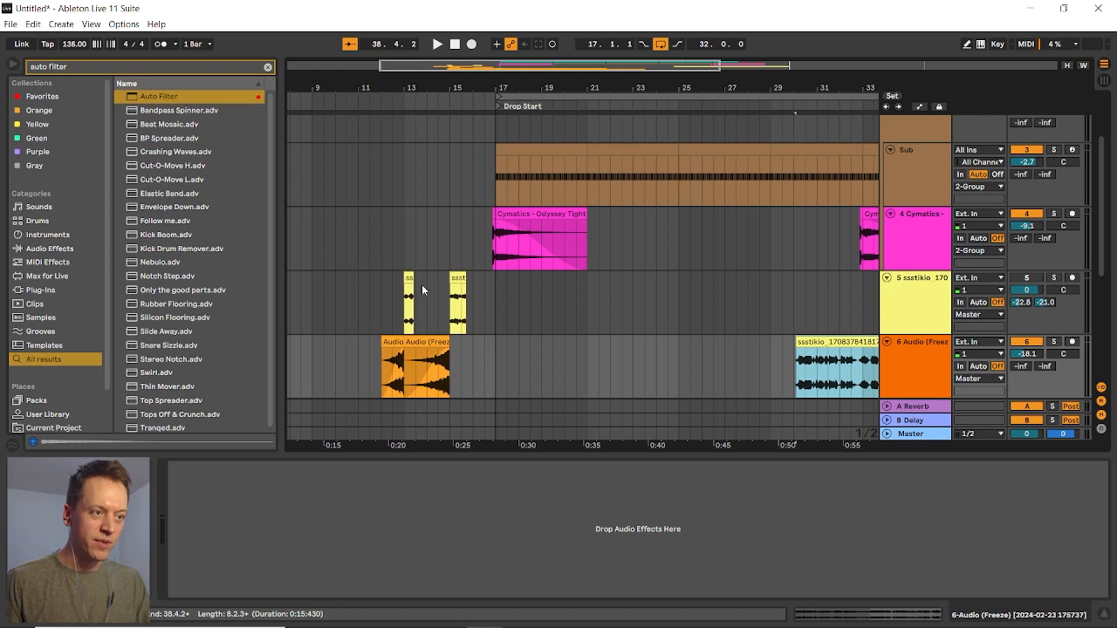
click(409, 277)
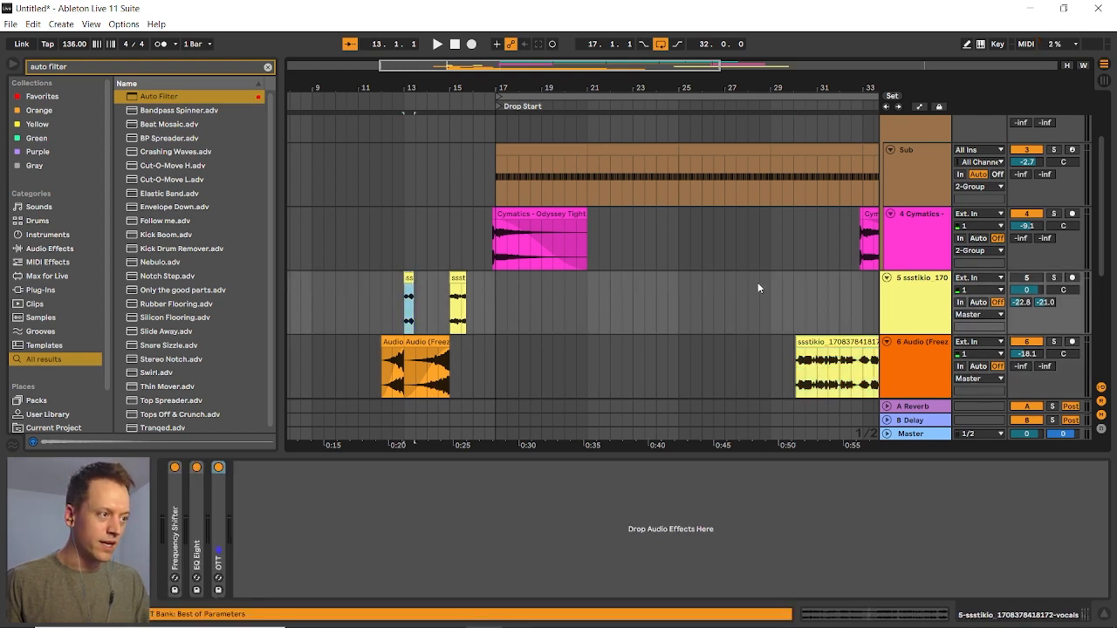
scroll(852, 274, up, 3)
click(783, 299)
key(ctrl+v)
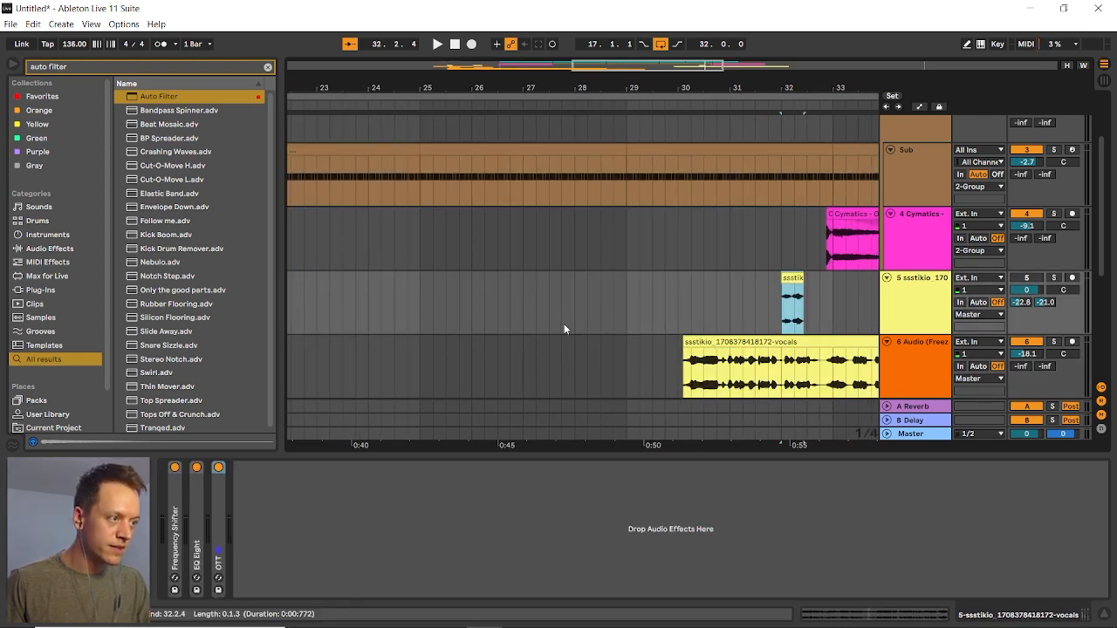
Copy the vocal clip at bar 15 on track 5 and paste it at beat 3 of bar 32, behind the first copy
scroll(506, 313, left, 8)
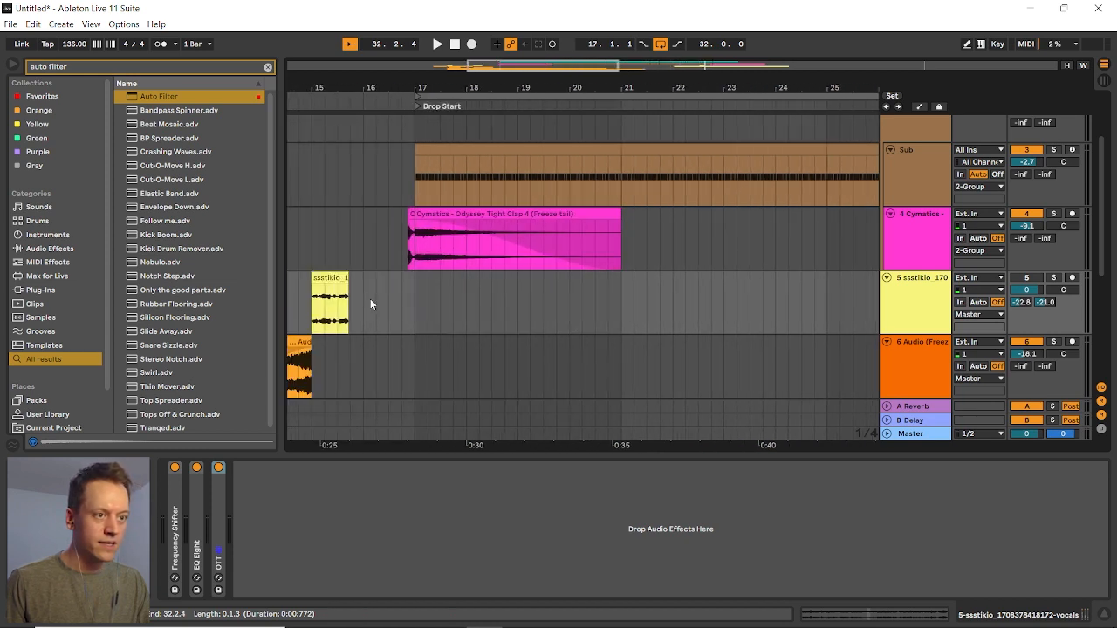
click(336, 277)
scroll(604, 309, right, 10)
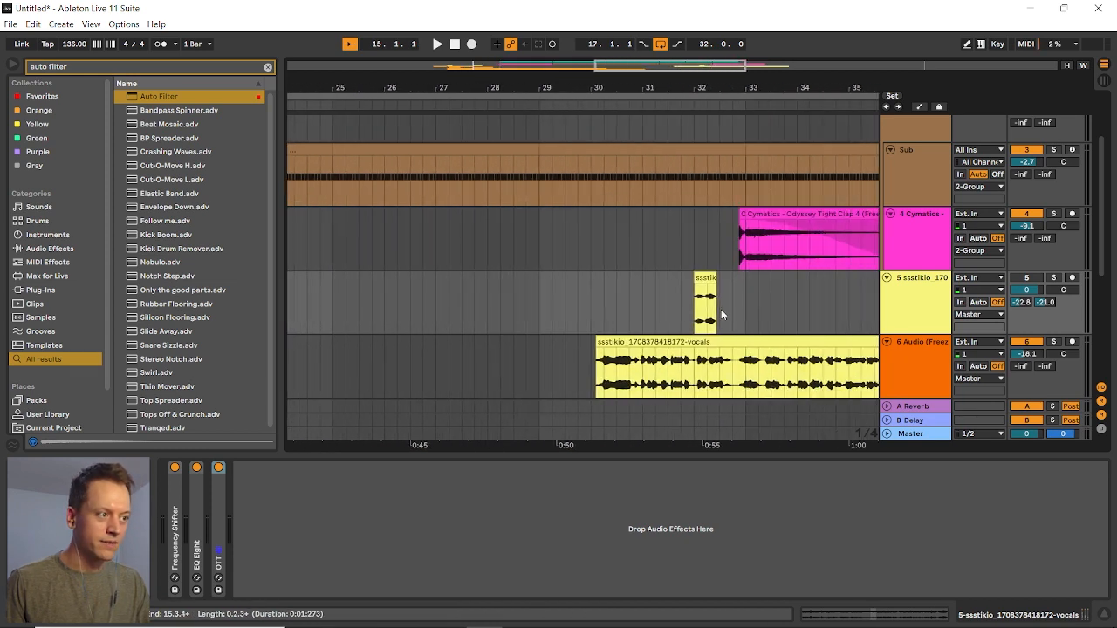
click(708, 301)
key(ctrl+v)
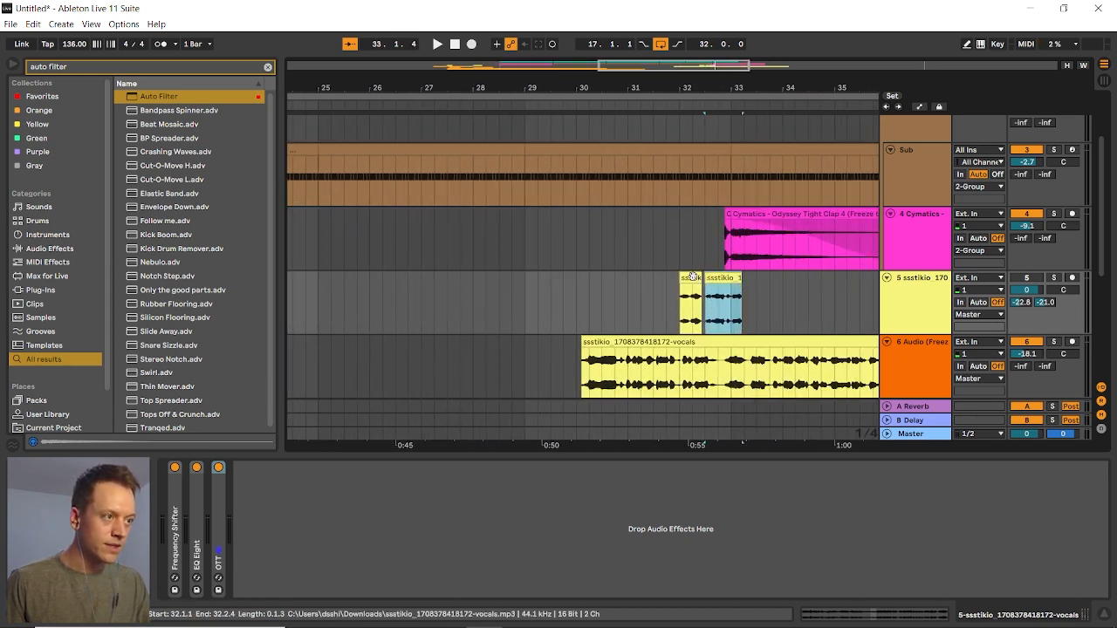
scroll(691, 275, up, 3)
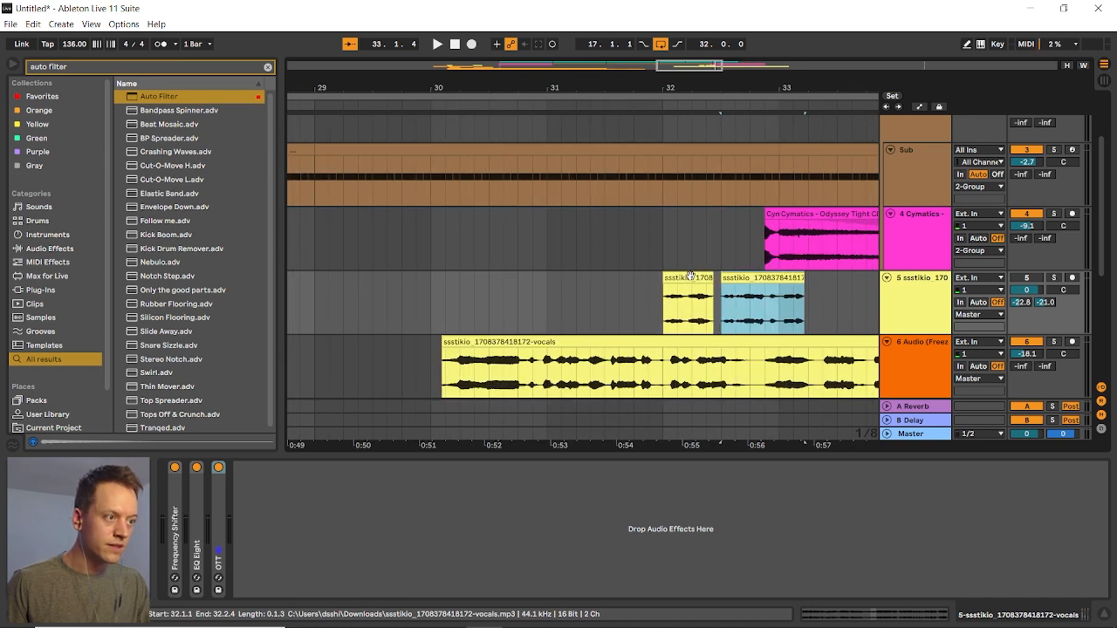
Move the first pasted vocal chop on track 5 to bar 31 and the second one to bar 32
drag(690, 276, 577, 283)
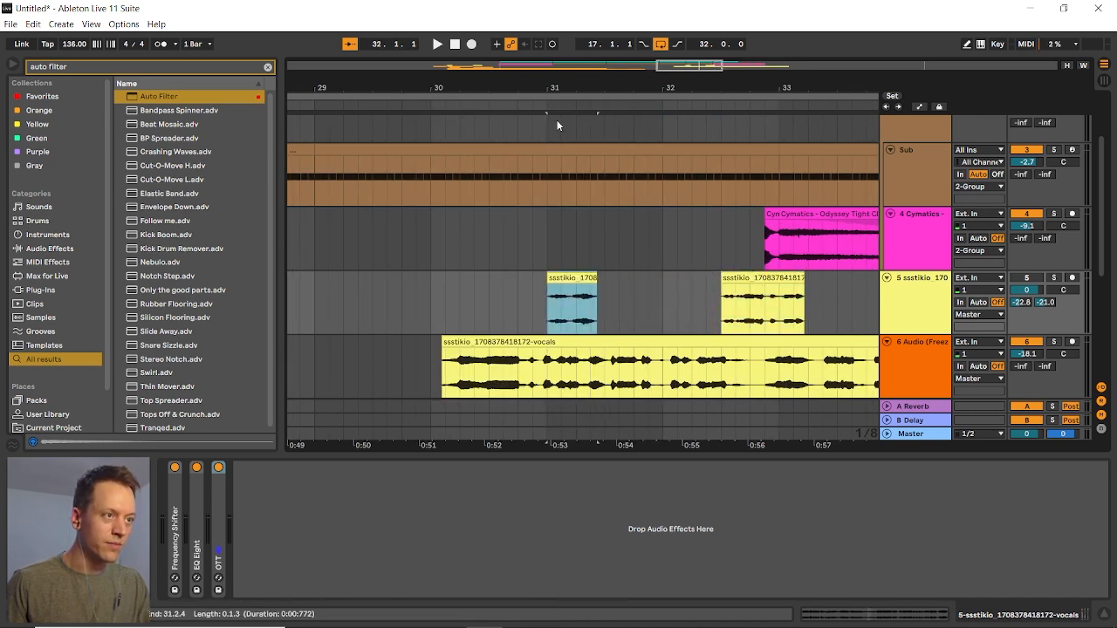
drag(733, 303, 670, 301)
Play the arrangement from bar 29 into bar 33 to check the vocal chops in the transition
scroll(628, 232, down, 3)
scroll(571, 255, left, 10)
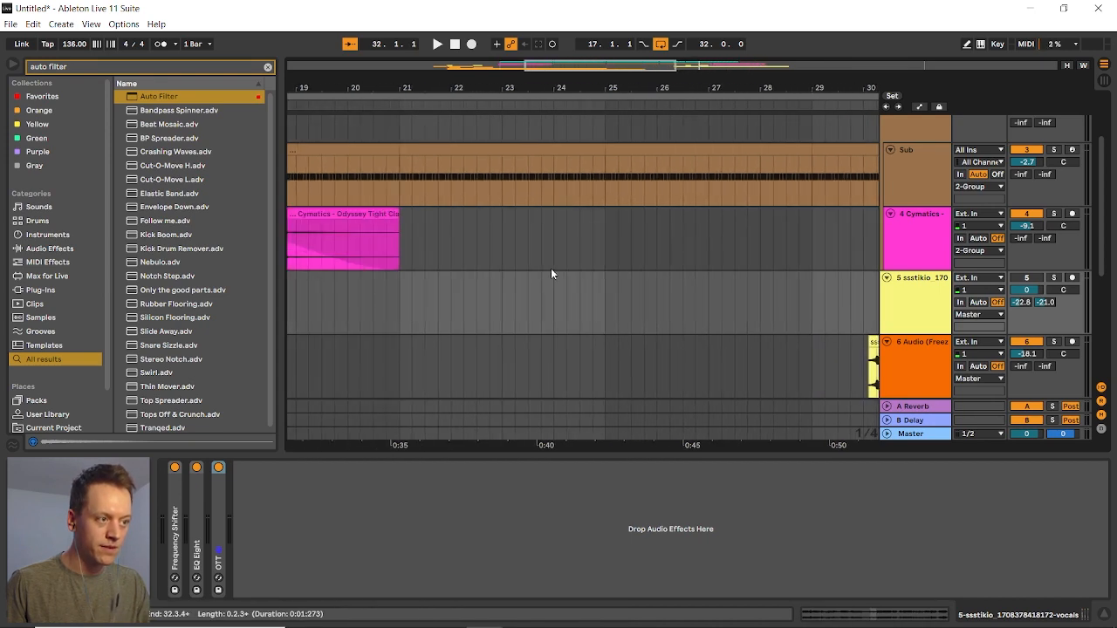
scroll(550, 268, down, 3)
scroll(584, 319, right, 1)
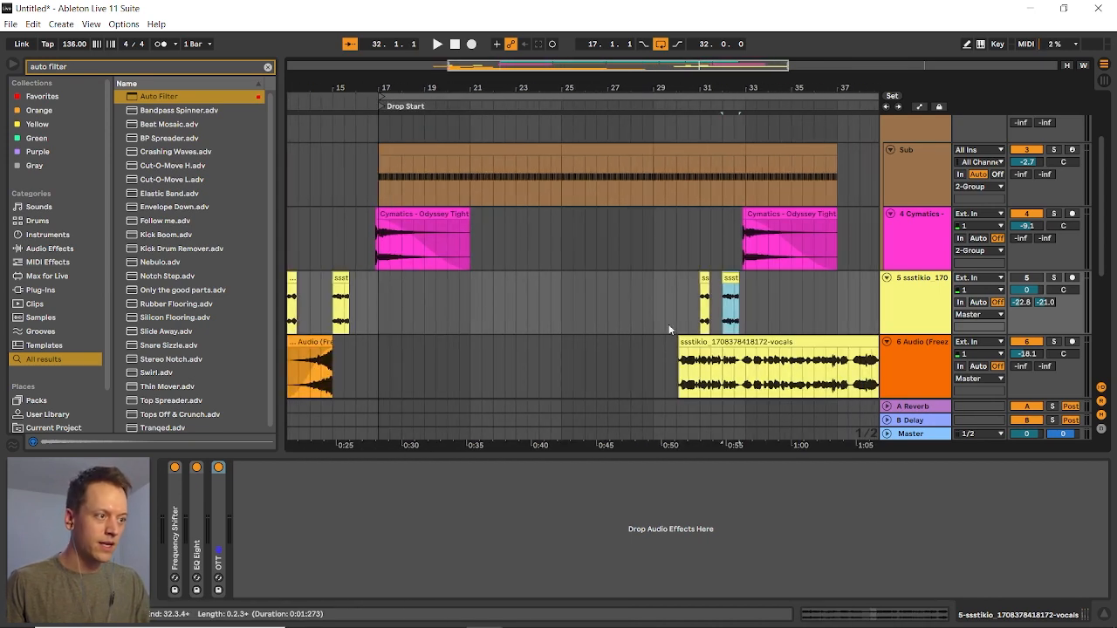
click(686, 239)
key(space)
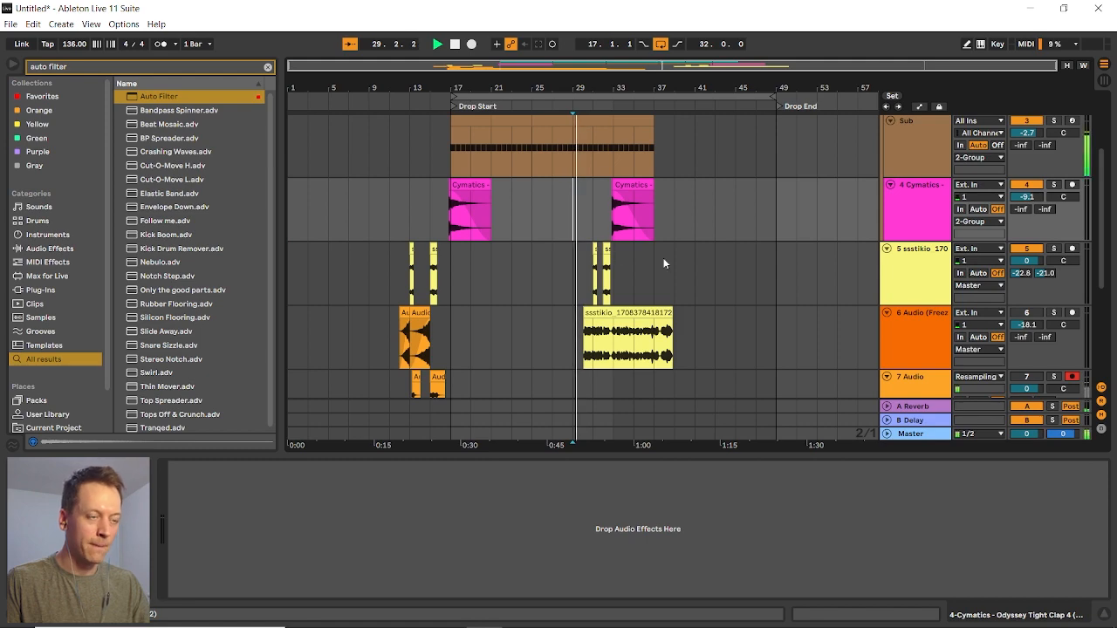
scroll(712, 256, up, 3)
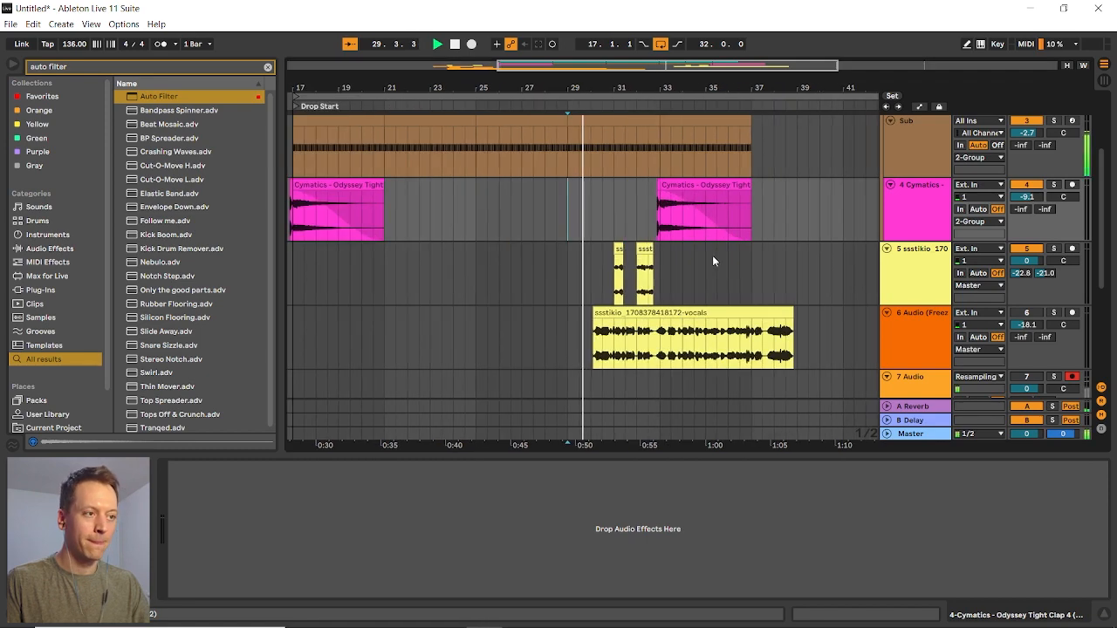
scroll(712, 256, up, 3)
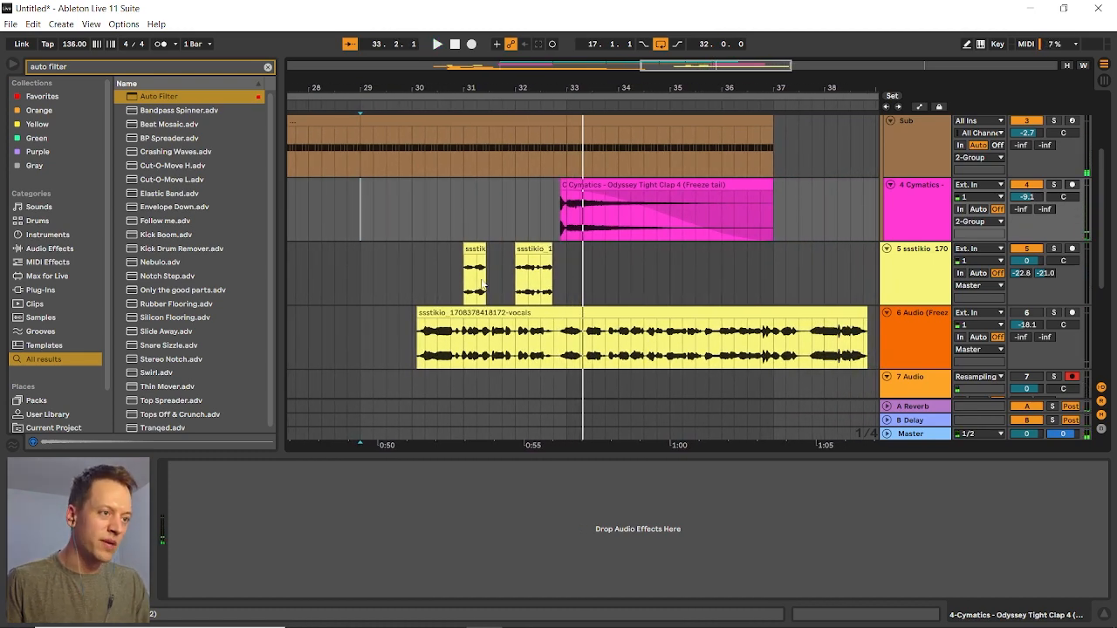
Duplicate the vocal chops of bars 31 to 33 on track 5 four times, filling the track up to bar 41
scroll(596, 263, down, 3)
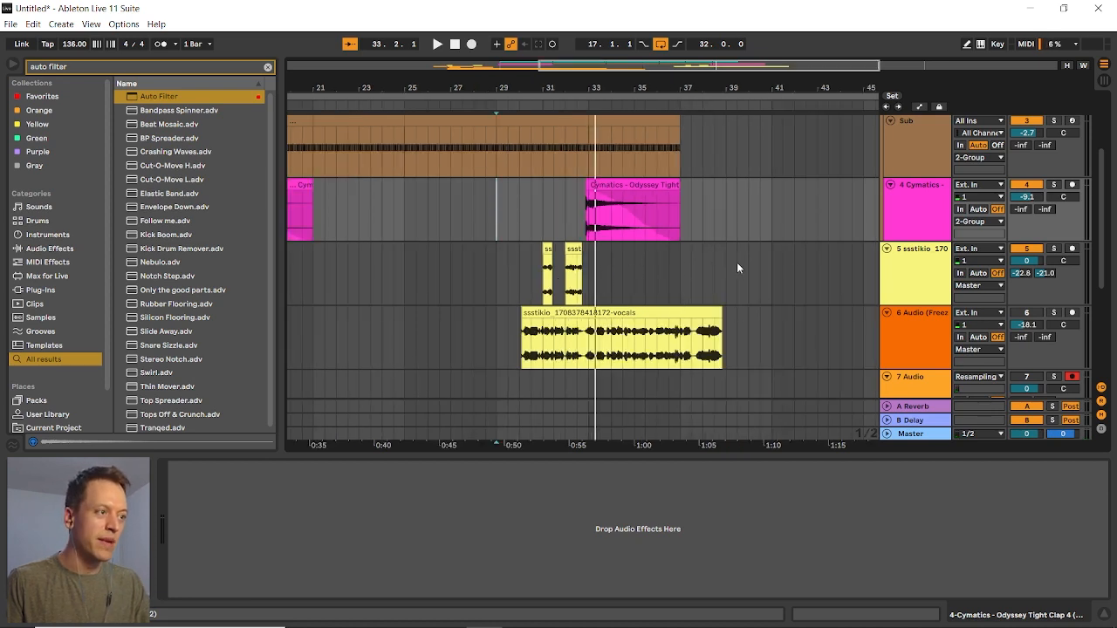
drag(590, 274, 546, 270)
key(ctrl+d)
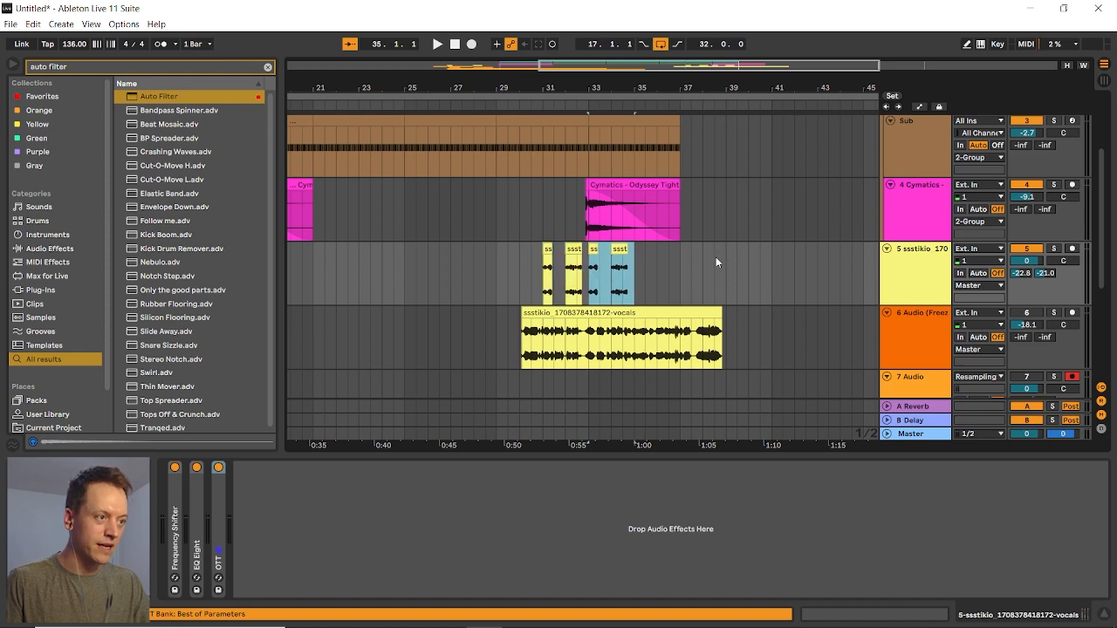
key(ctrl+d)
key(ctrl+d)
key(ctrl+d)
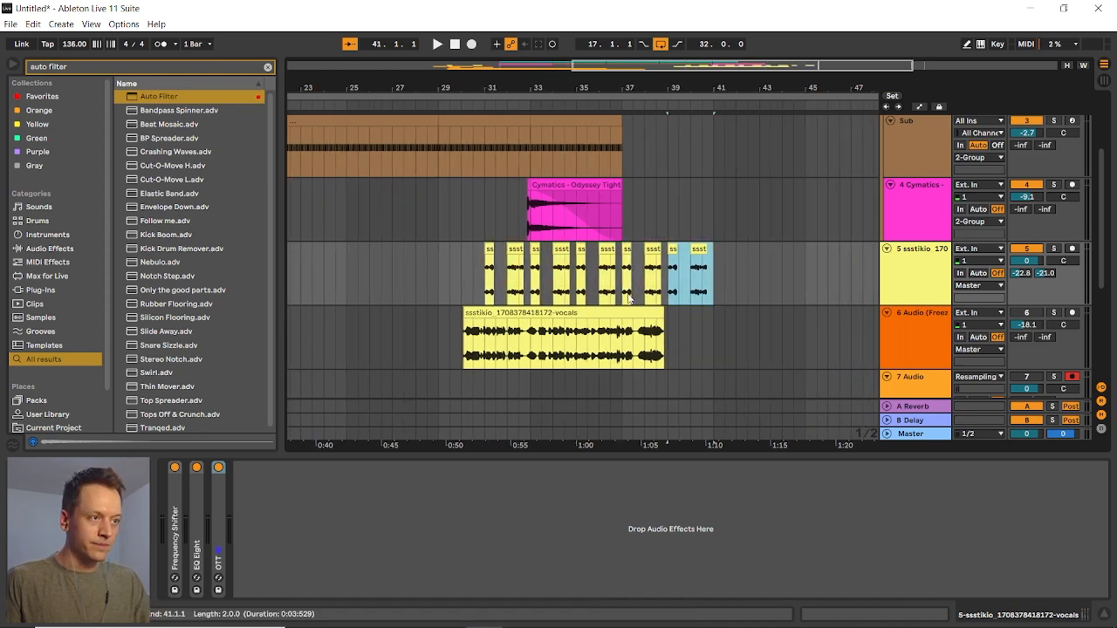
Duplicate the last Sub clip and the last Drum clip until both tracks extend to bar 41
scroll(628, 296, up, 2)
scroll(592, 211, up, 3)
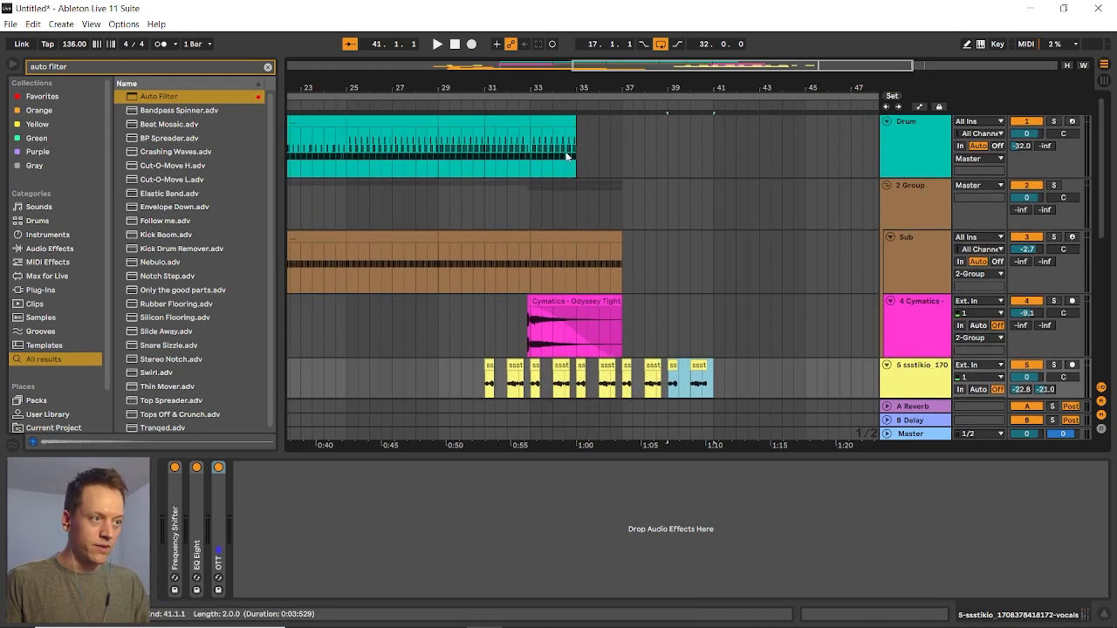
click(558, 251)
key(ctrl+d)
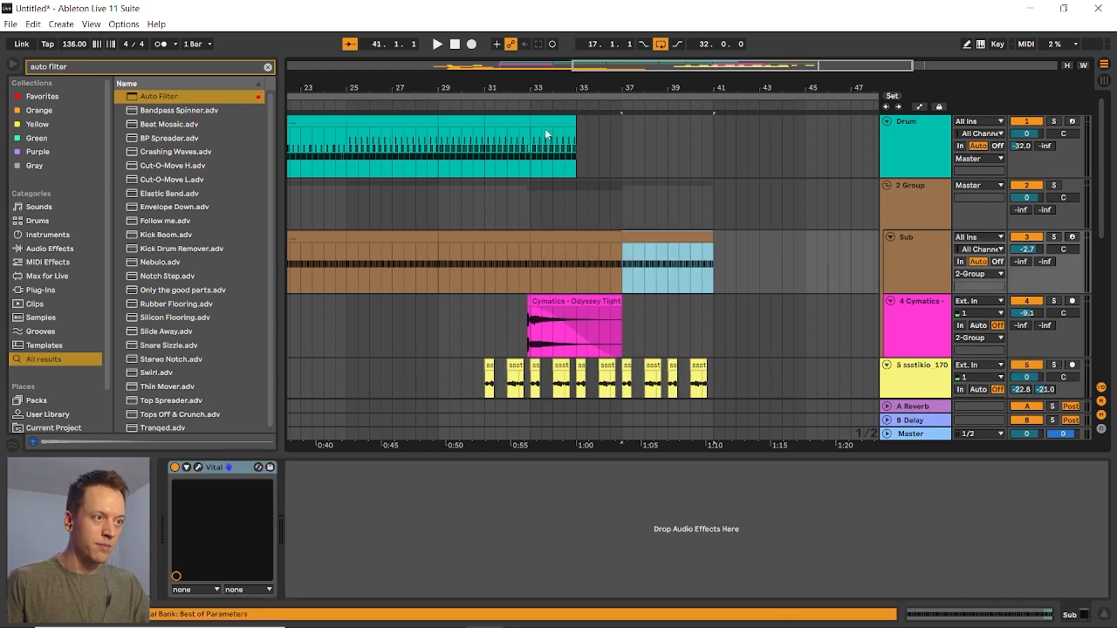
click(550, 117)
key(ctrl+d)
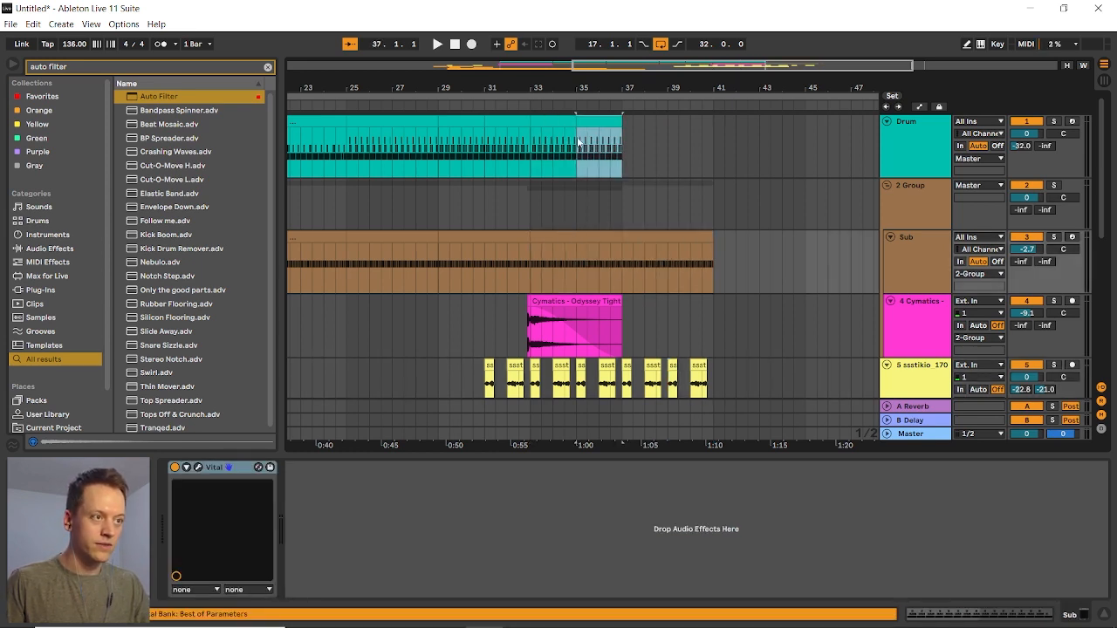
key(ctrl+d)
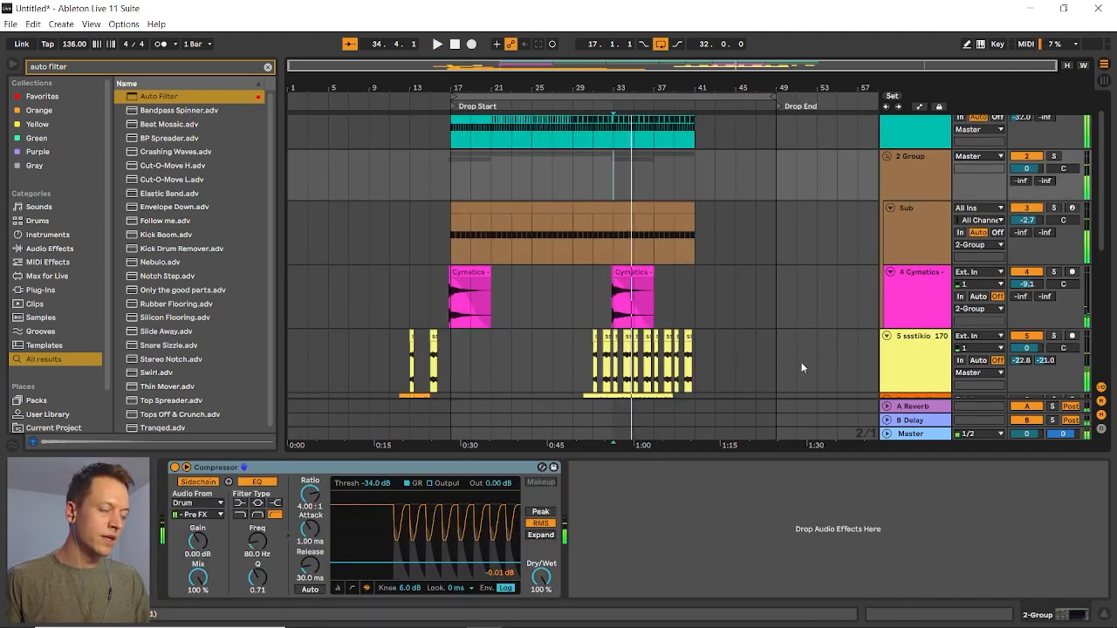
Move vocal track 5 into the 2 Group and play the section from just before bar 33 to check it
scroll(801, 362, up, 3)
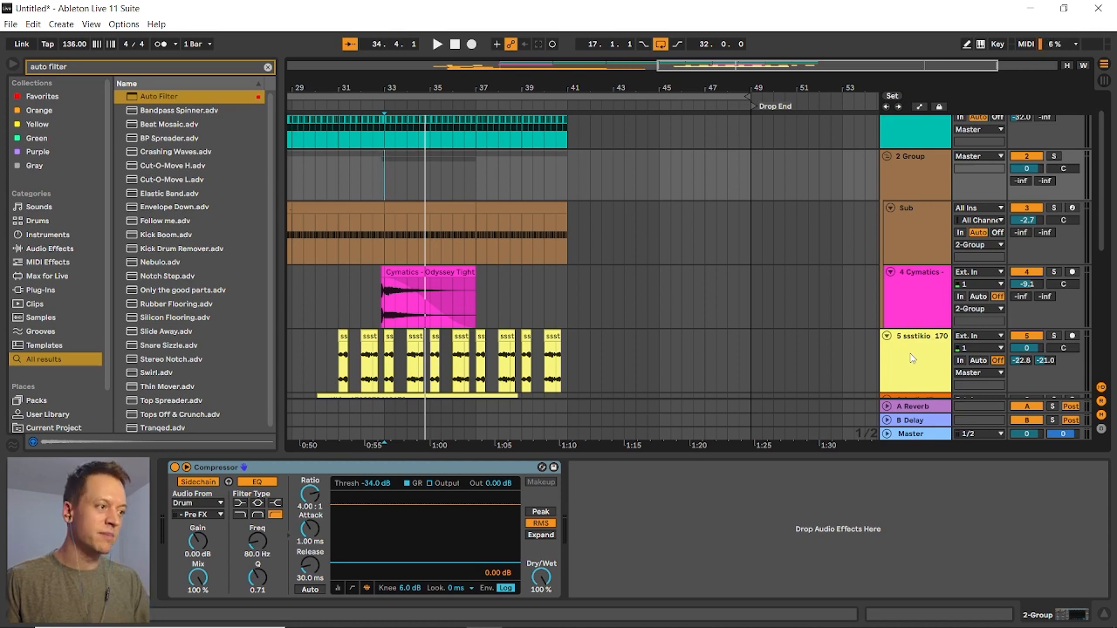
drag(914, 365, 911, 323)
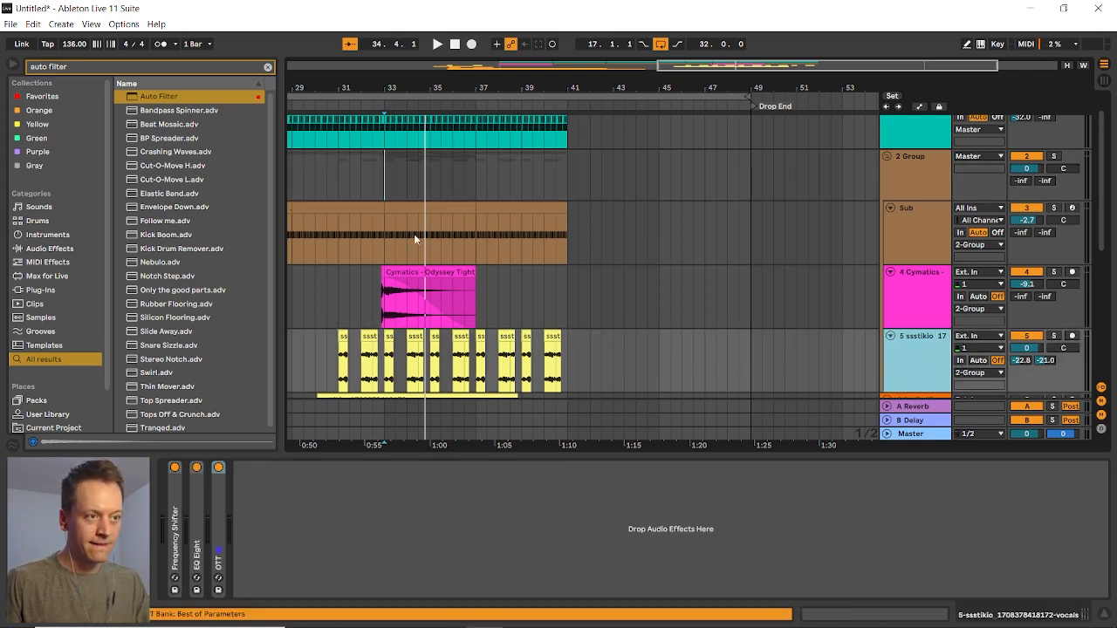
scroll(357, 293, left, 1)
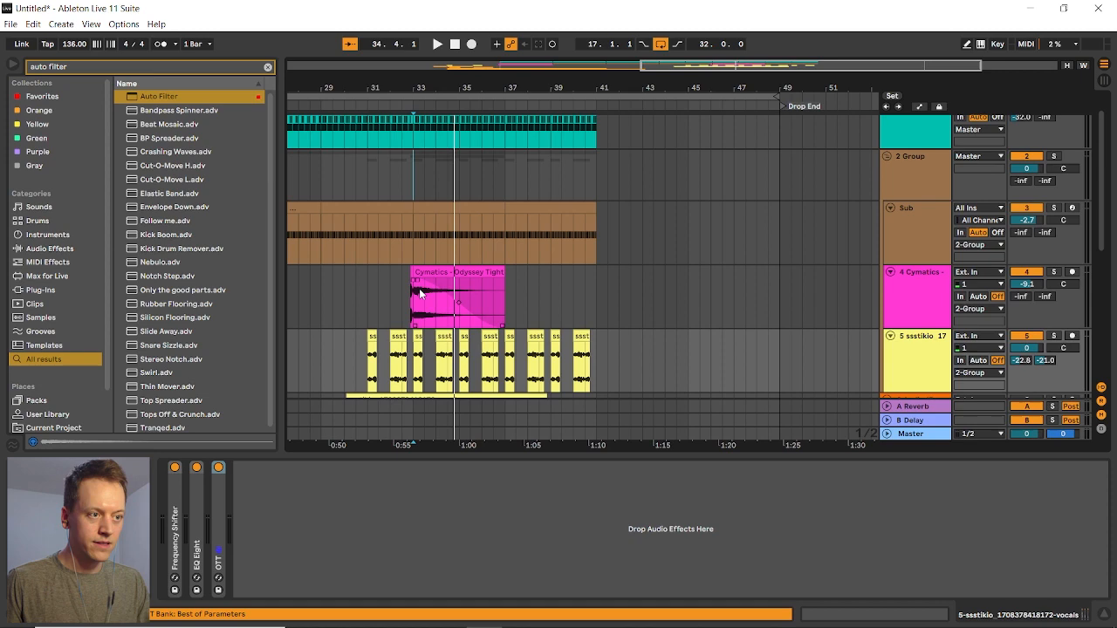
click(399, 188)
key(space)
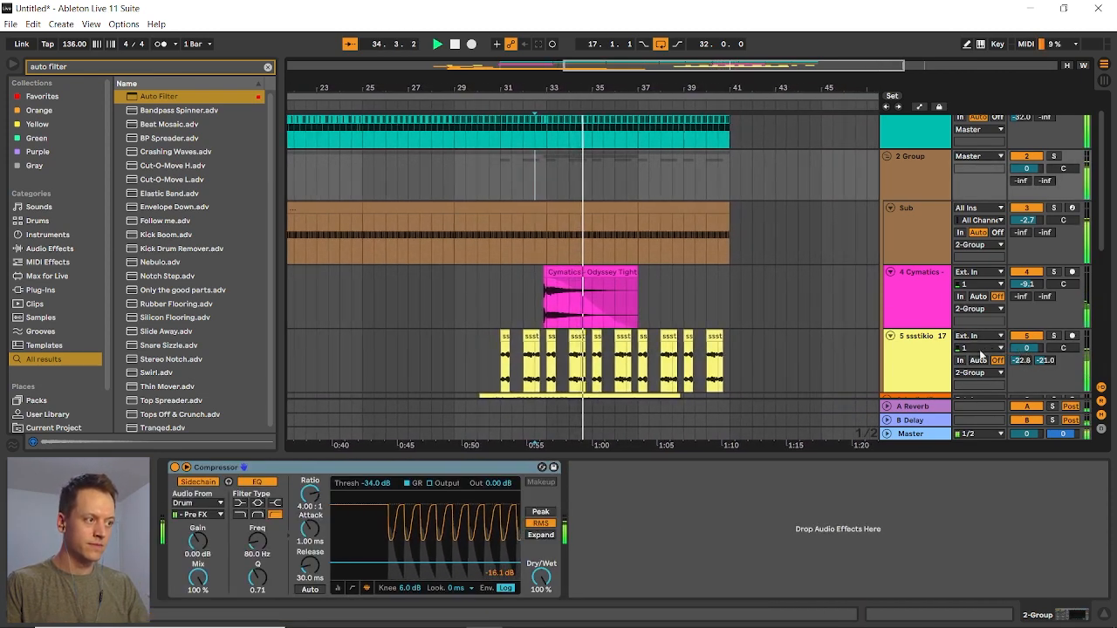
scroll(738, 316, up, 1)
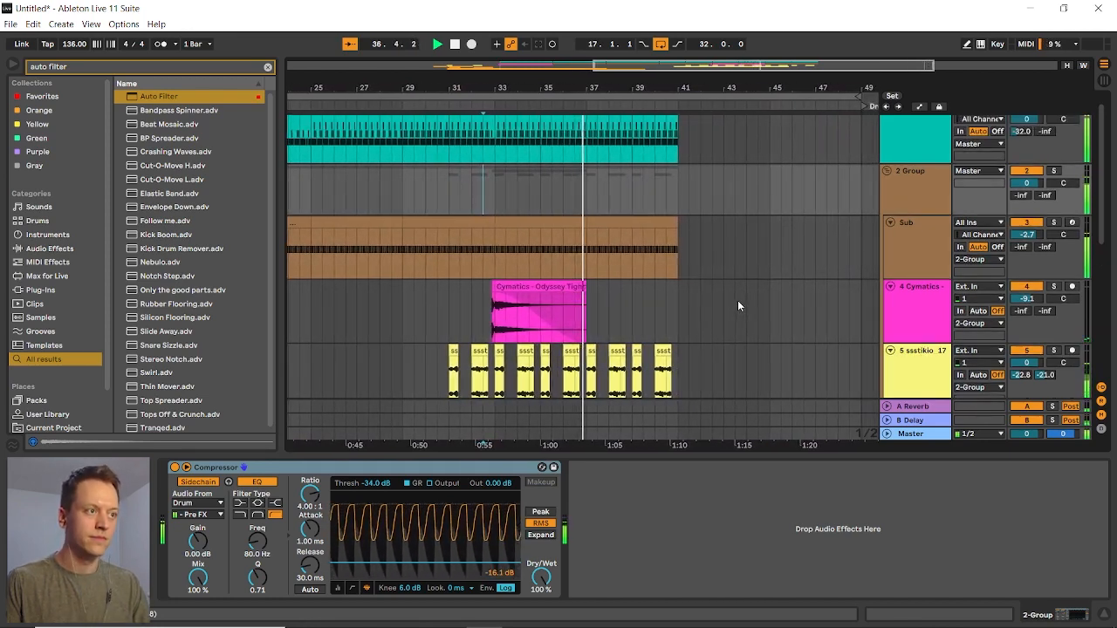
key(space)
Add a locator named "2nd Half" at bar 33, between Drop Start and Drop End
scroll(663, 295, down, 3)
scroll(577, 302, up, 1)
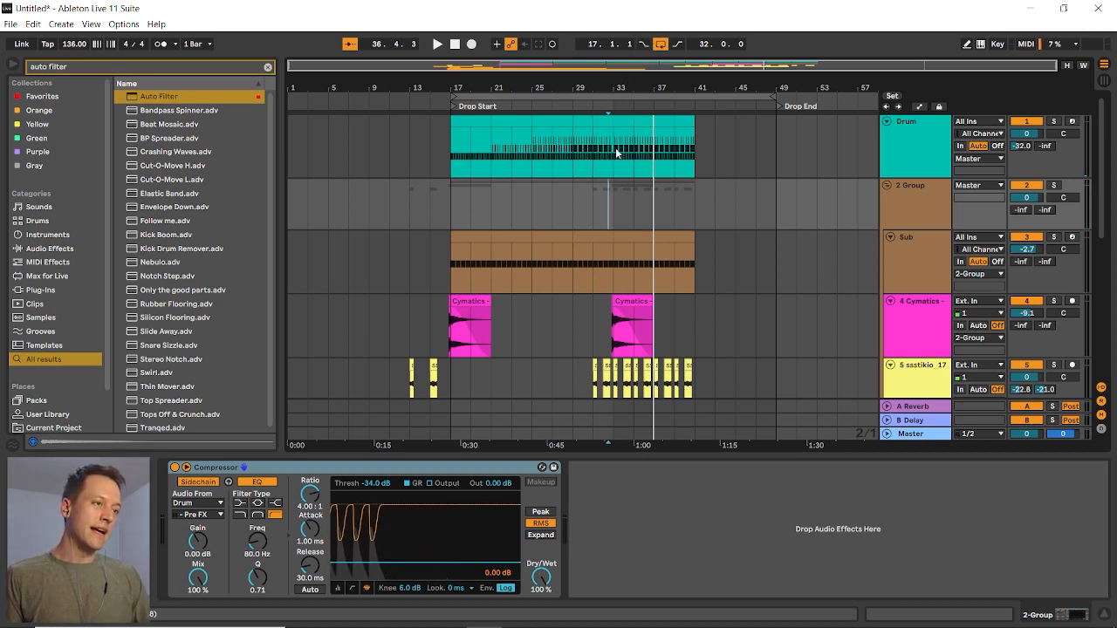
right_click(615, 108)
click(650, 143)
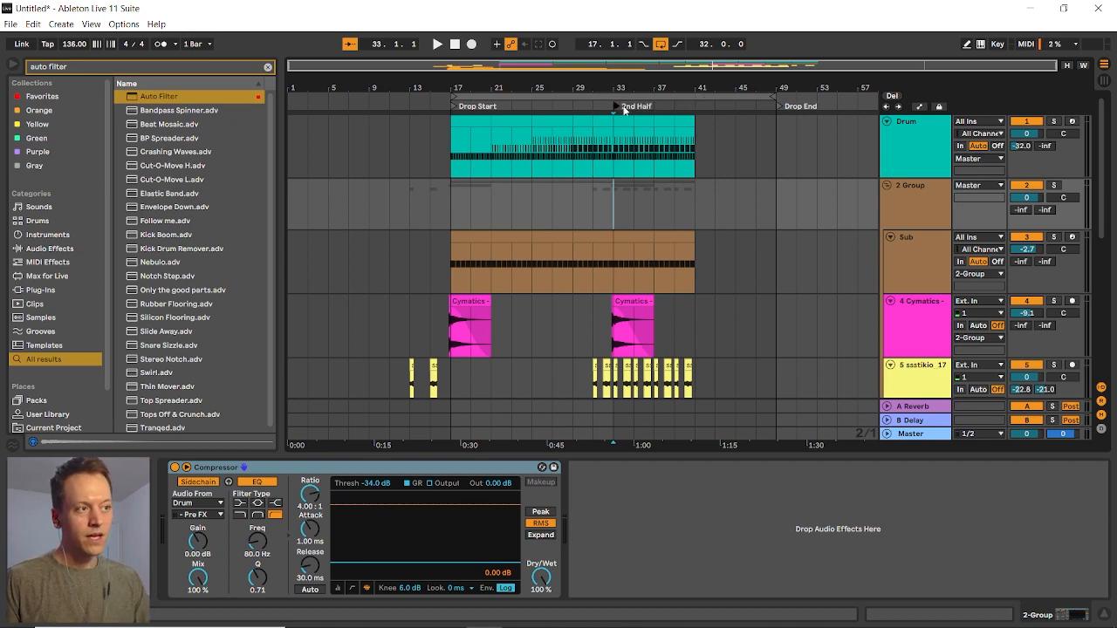
Search the browser for "ride" and load the Cymatics Odyssey Ride 1 sample onto the D#1 pad of the Drum track's rack
drag(626, 132, 622, 132)
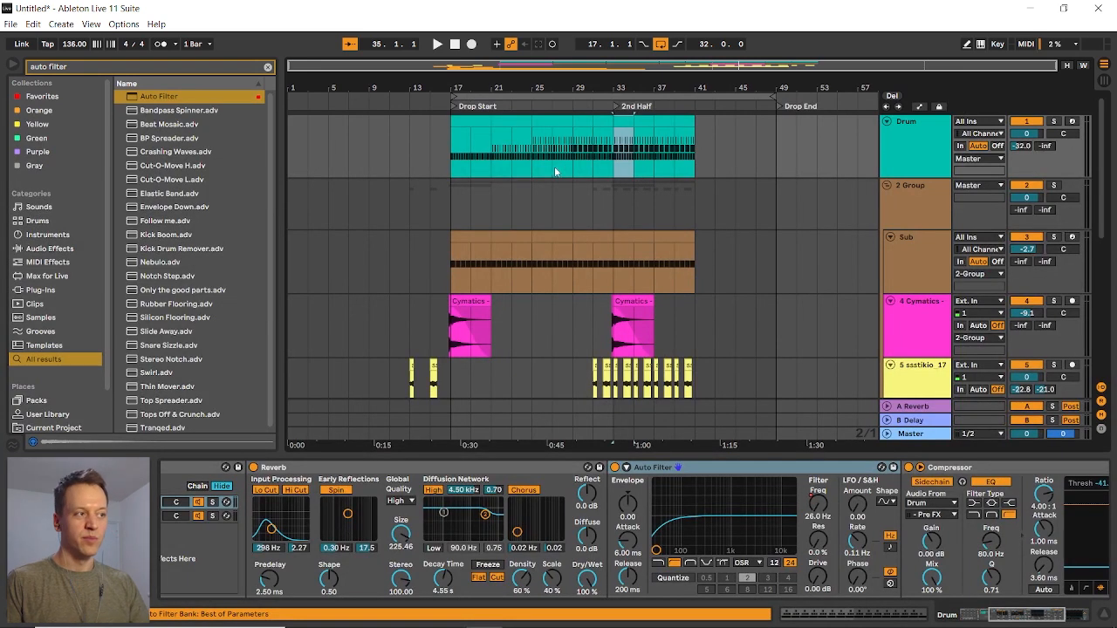
click(906, 149)
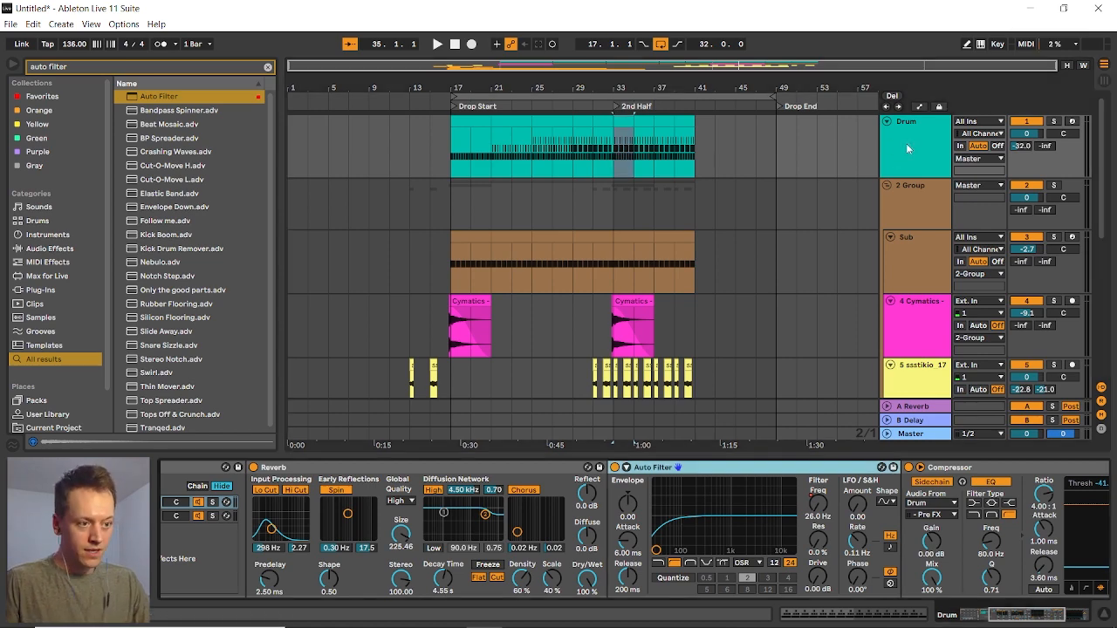
scroll(202, 542, up, 5)
double_click(69, 66)
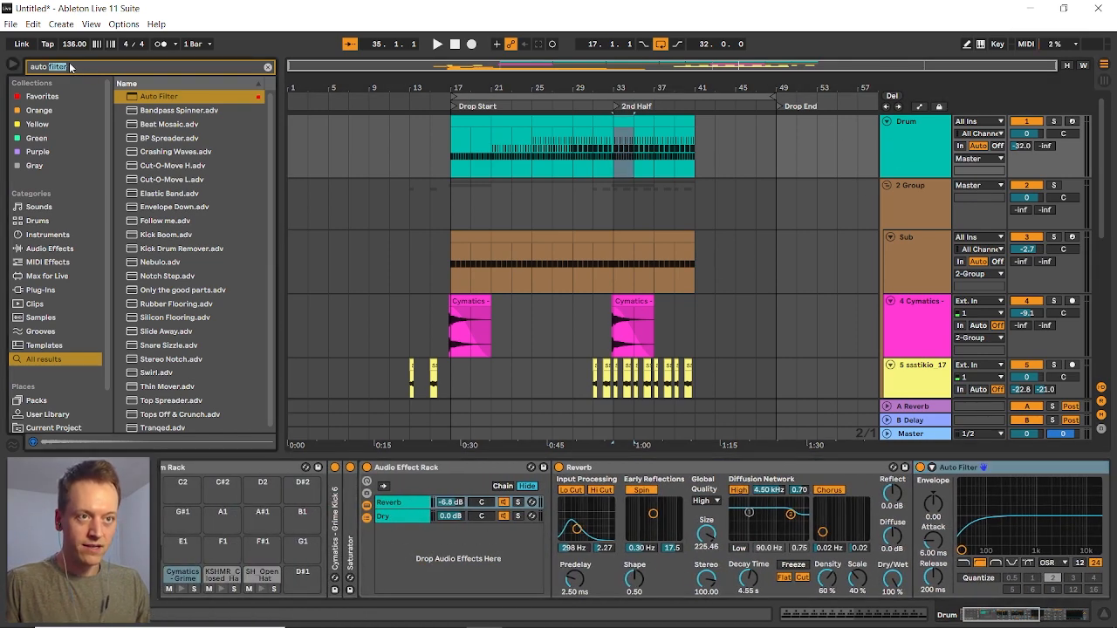
key(ctrl+a)
text(ride)
click(259, 249)
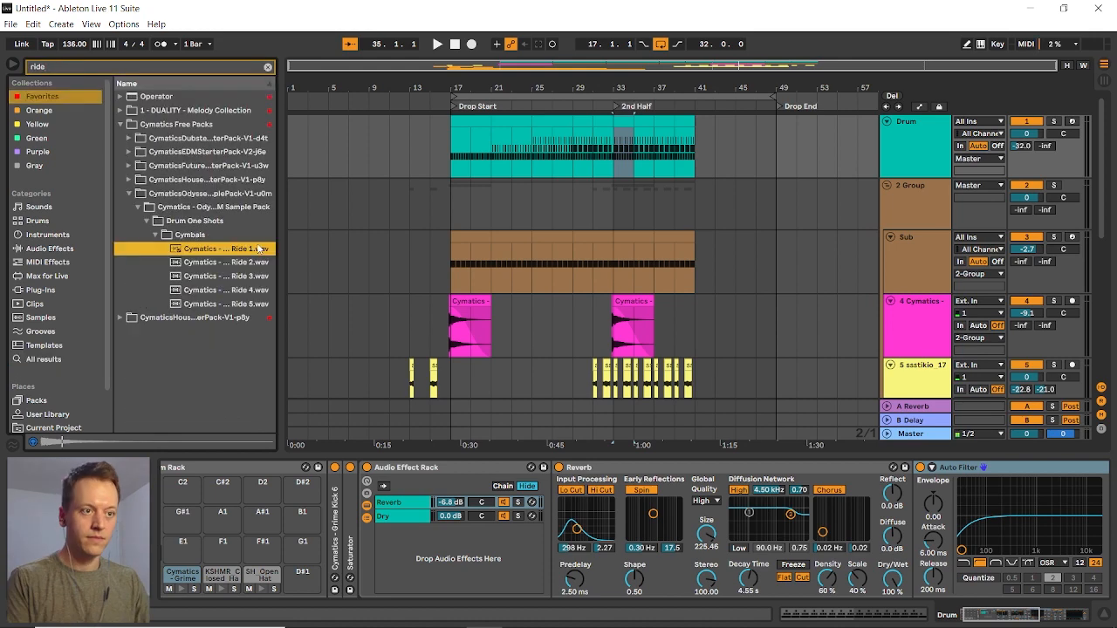
drag(248, 254, 302, 572)
In the Drum clip at bar 33, draw a one-beat Odyssey Ride 1 note and duplicate it onto every beat of the first two bars
click(623, 118)
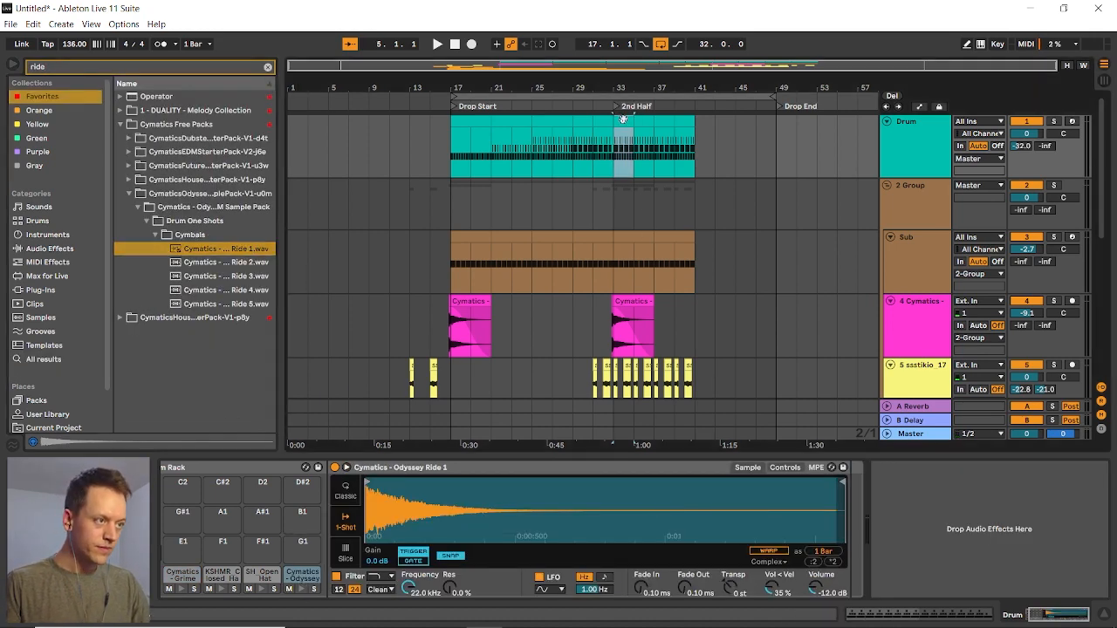
key(shift+Tab)
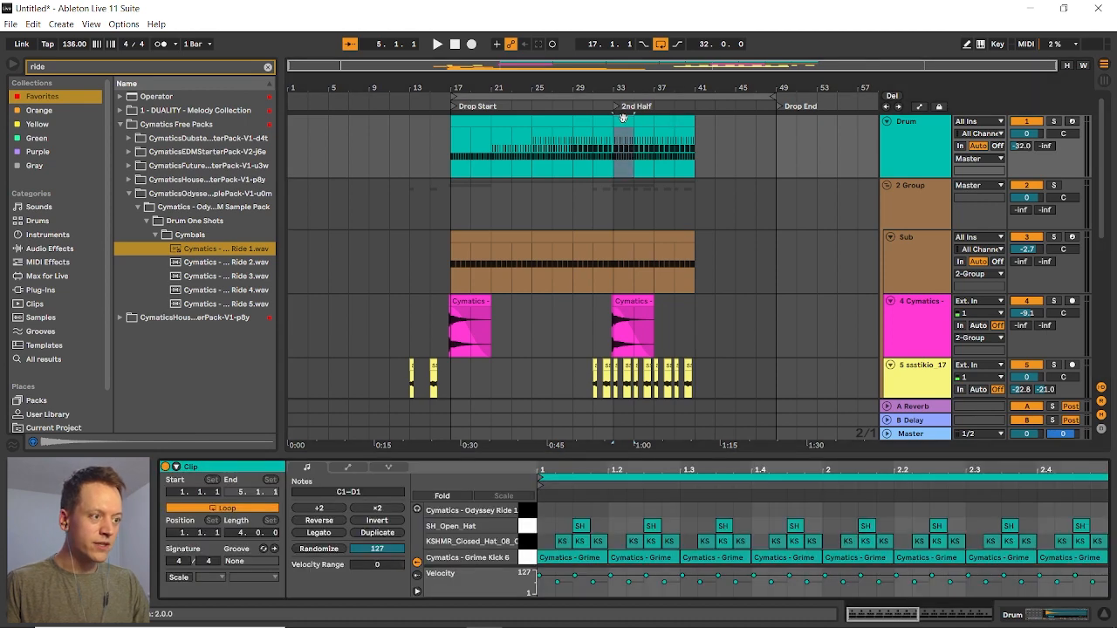
key(b)
click(548, 510)
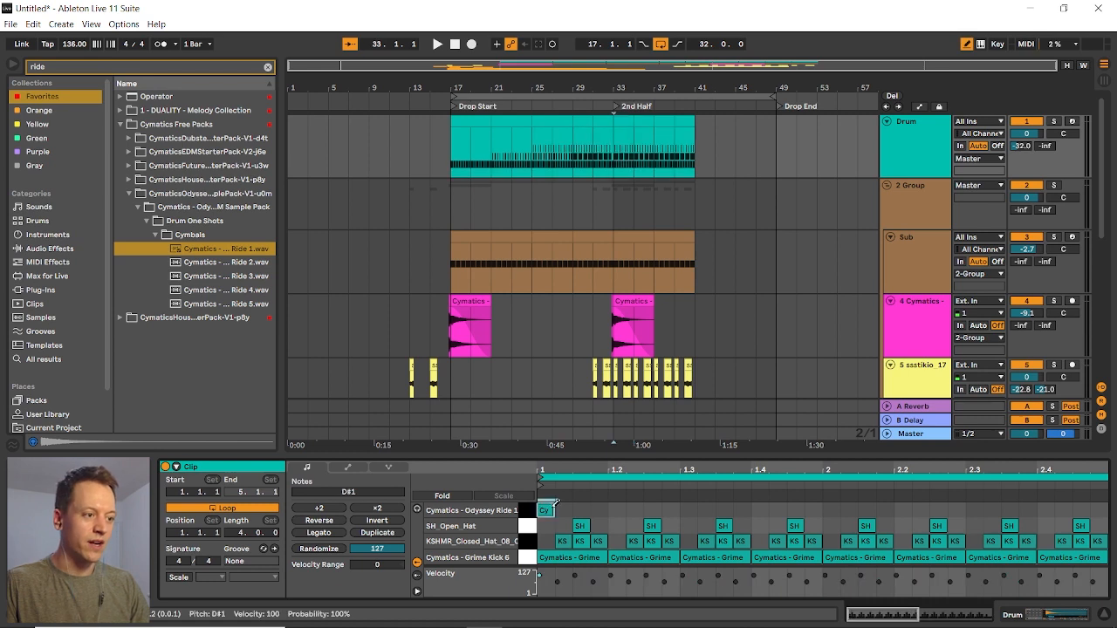
drag(553, 508, 599, 508)
key(ctrl+d)
key(ctrl+d)
key(ctrl+d)
key(ctrl+d)
key(ctrl+d)
key(ctrl+d)
key(ctrl+d)
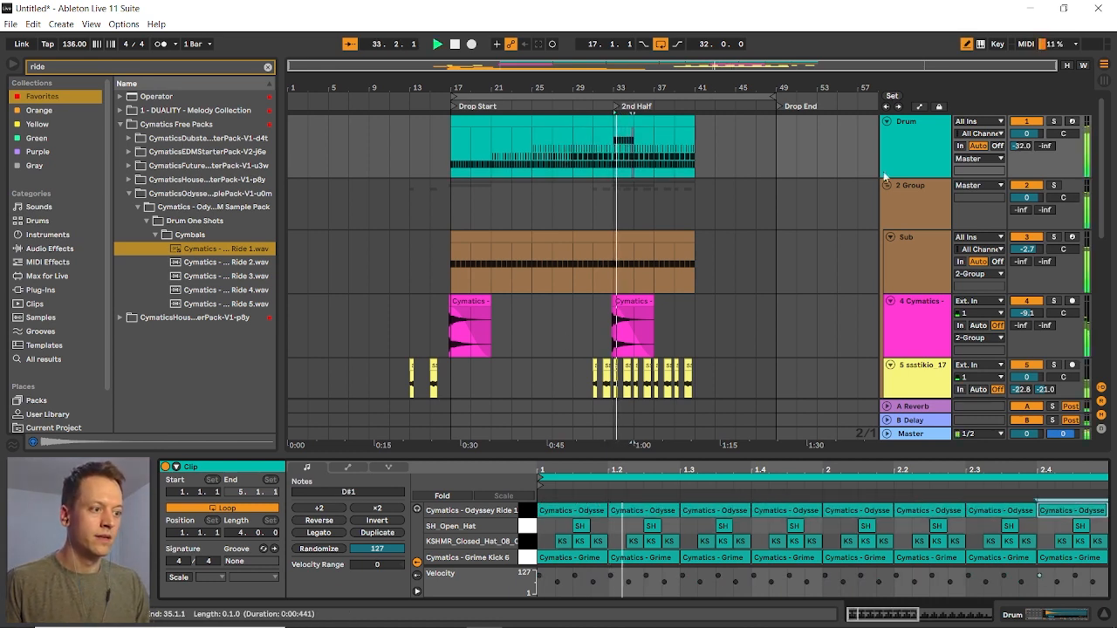
Set the volume of the Drum track's Odyssey Ride 1 sample to -19.6 dB
click(927, 144)
double_click(926, 145)
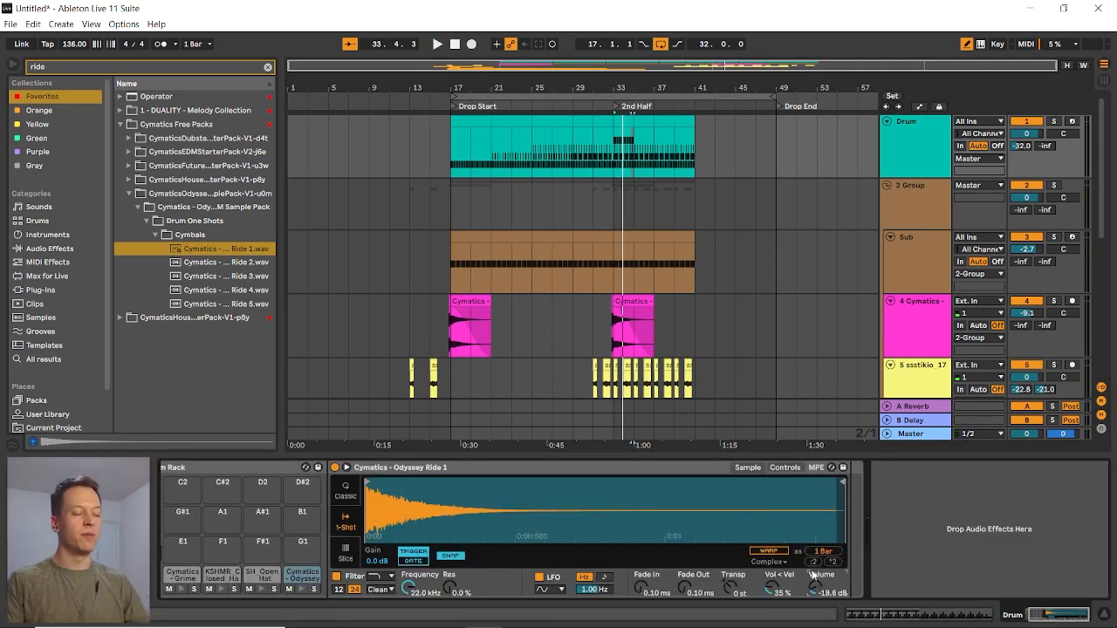
Add a Reverb after Odyssey Ride 1 with 21% Dry/Wet, and lower the ride's volume to -28.0 dB during playback from bar 33
key(ctrl+f)
text(rev)
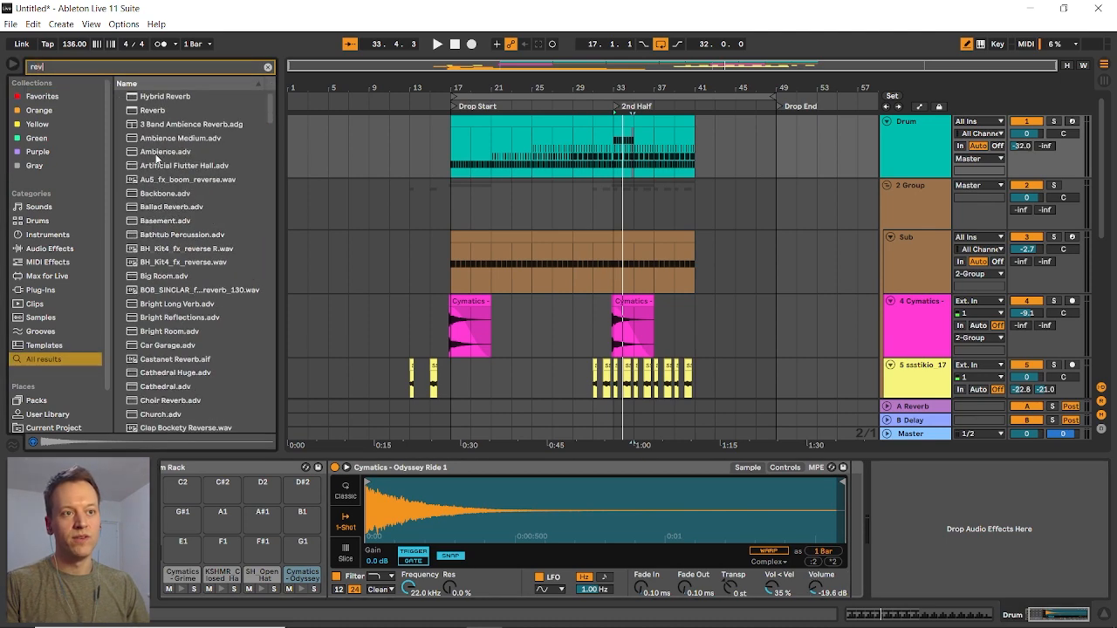
drag(156, 116, 837, 506)
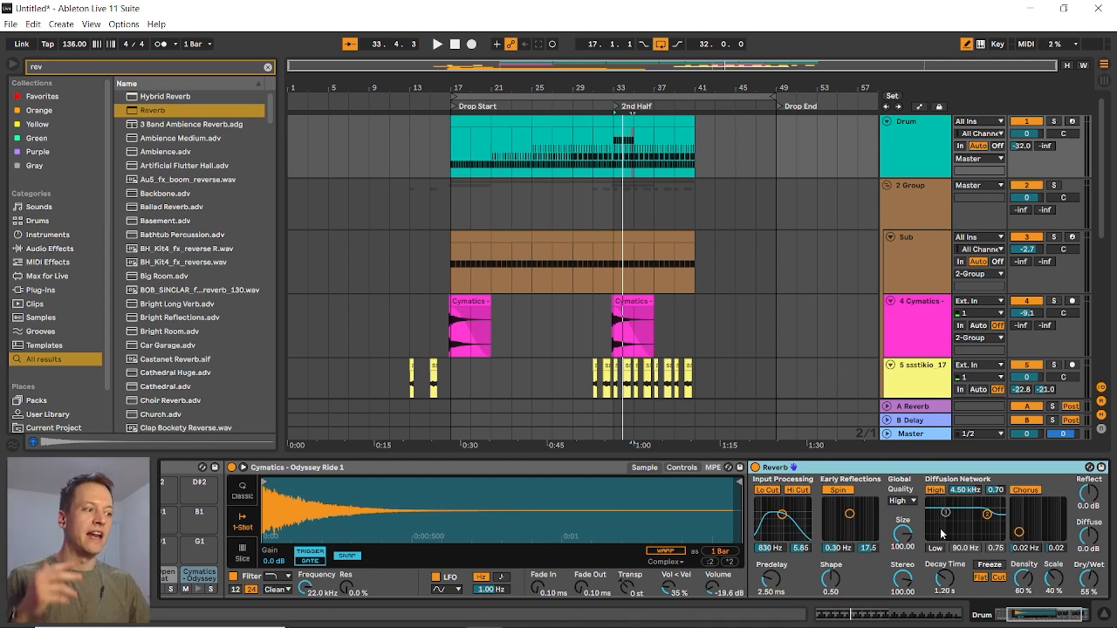
drag(1088, 580, 1088, 612)
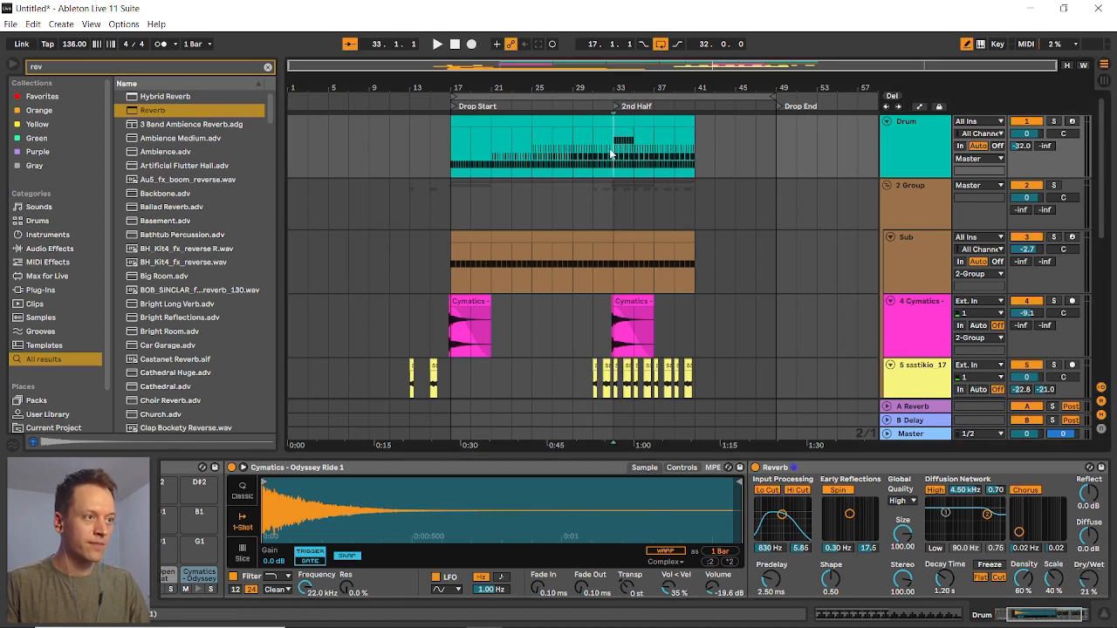
key(space)
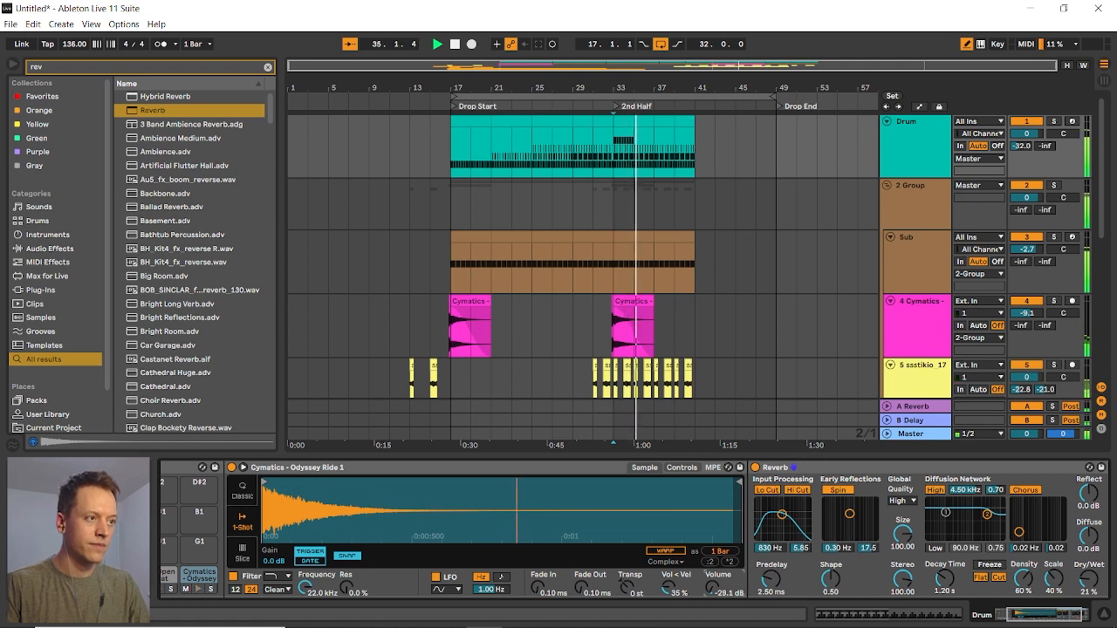
Consolidate the Drum track's clips from bar 33 to bar 41 into a single eight-bar clip
click(623, 121)
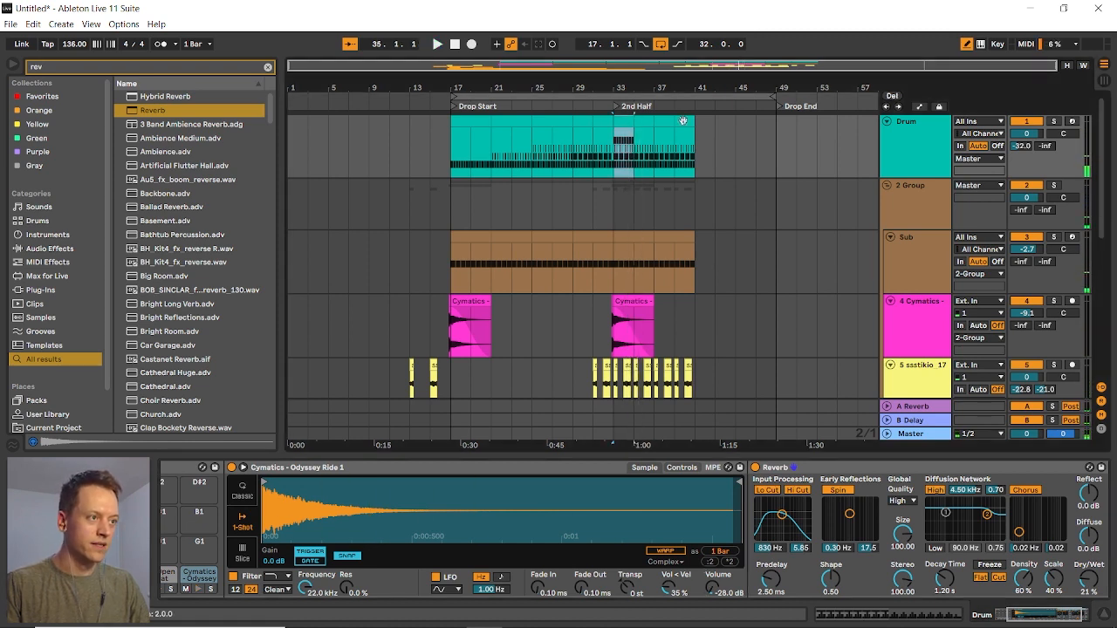
shift+click(685, 120)
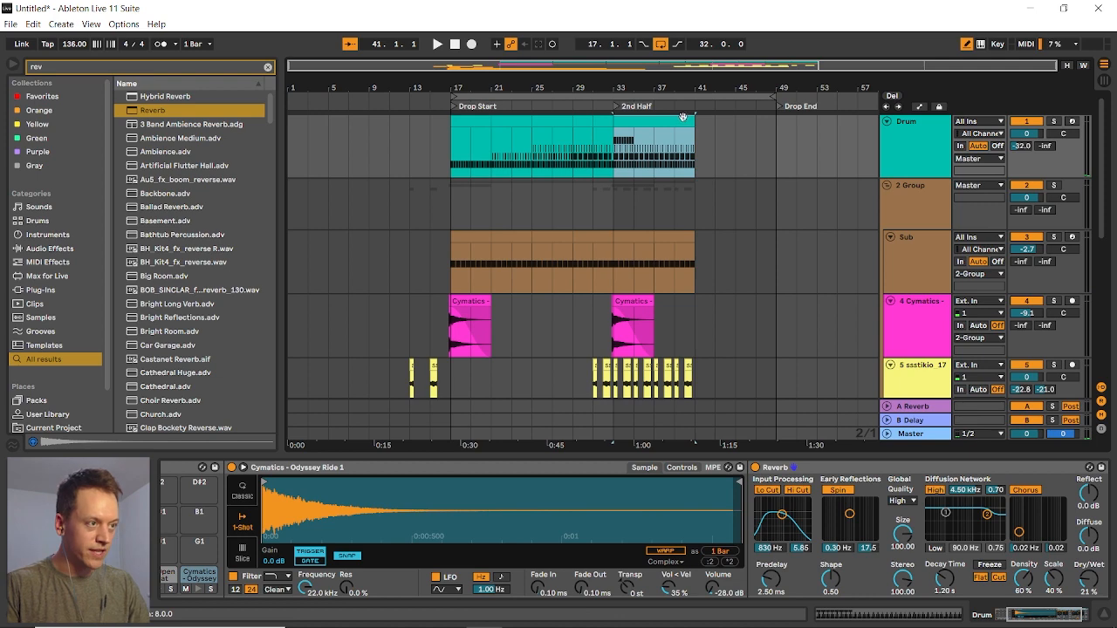
key(ctrl+j)
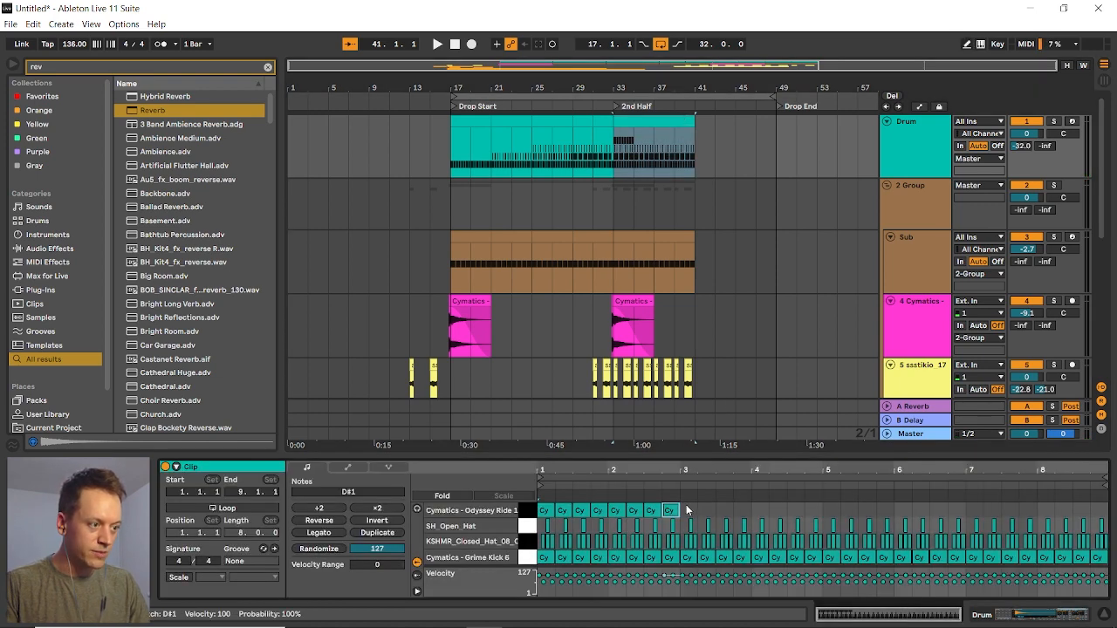
Duplicate the first two bars of Odyssey Ride 1 notes to fill all eight bars of the consolidated Drum clip
drag(686, 504, 536, 510)
key(ctrl+d)
key(ctrl+d)
key(ctrl+d)
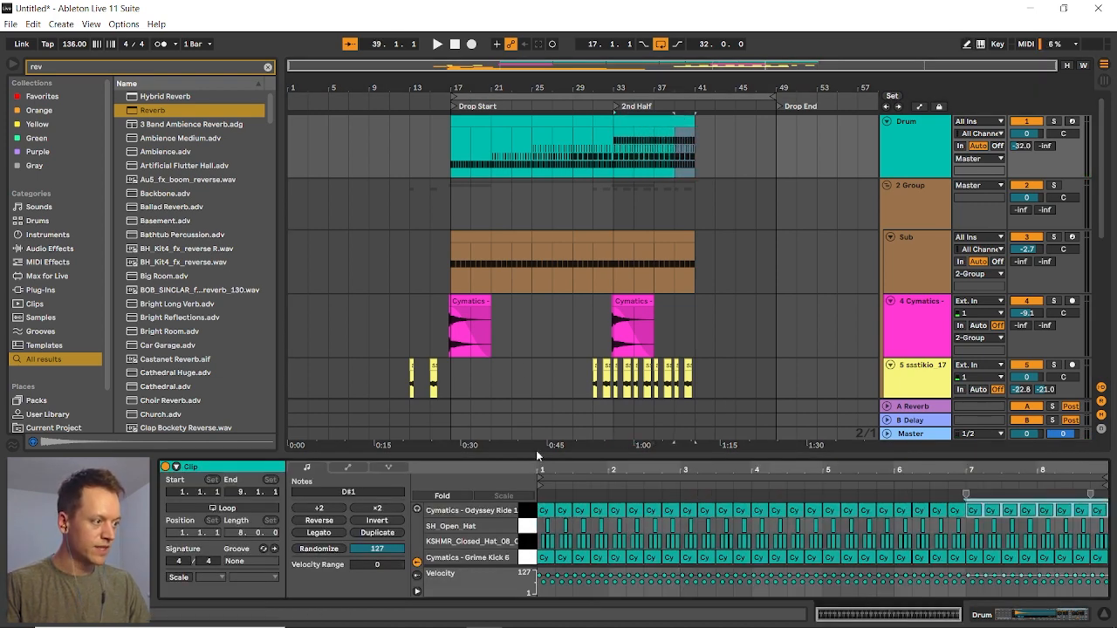
Raise the vocal chop track's volume to 2.1 dB during playback from bar 33
key(space)
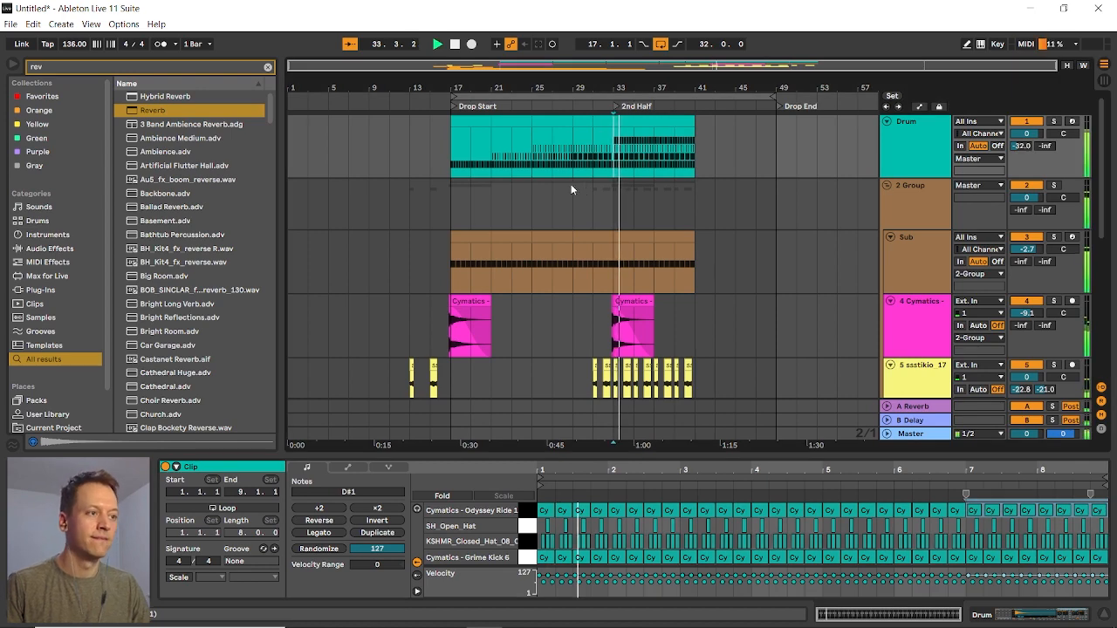
scroll(621, 192, down, 2)
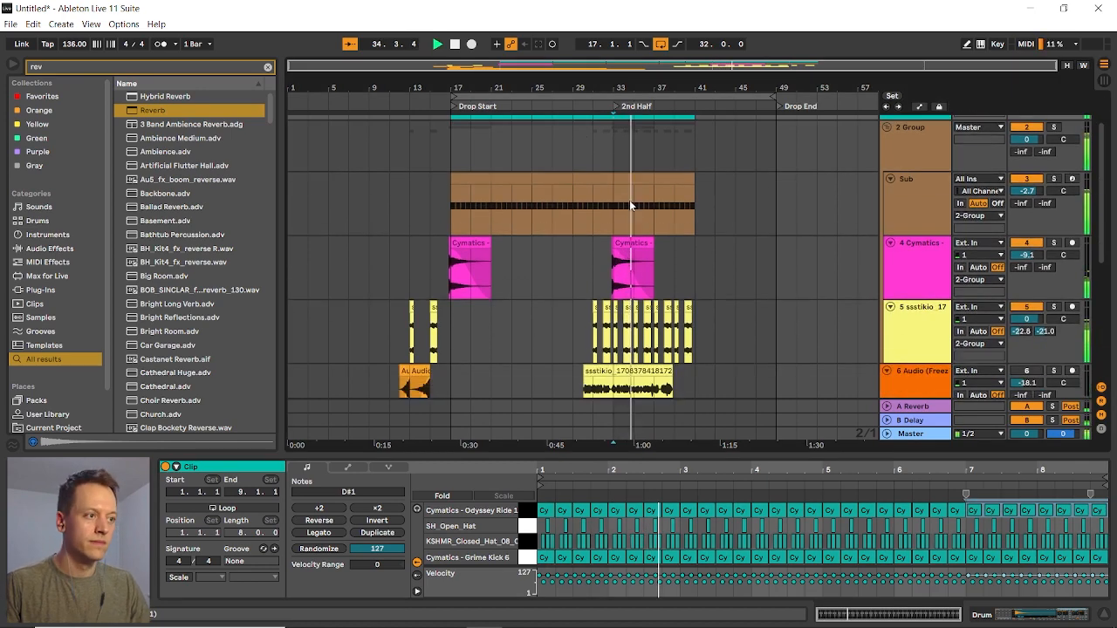
click(932, 324)
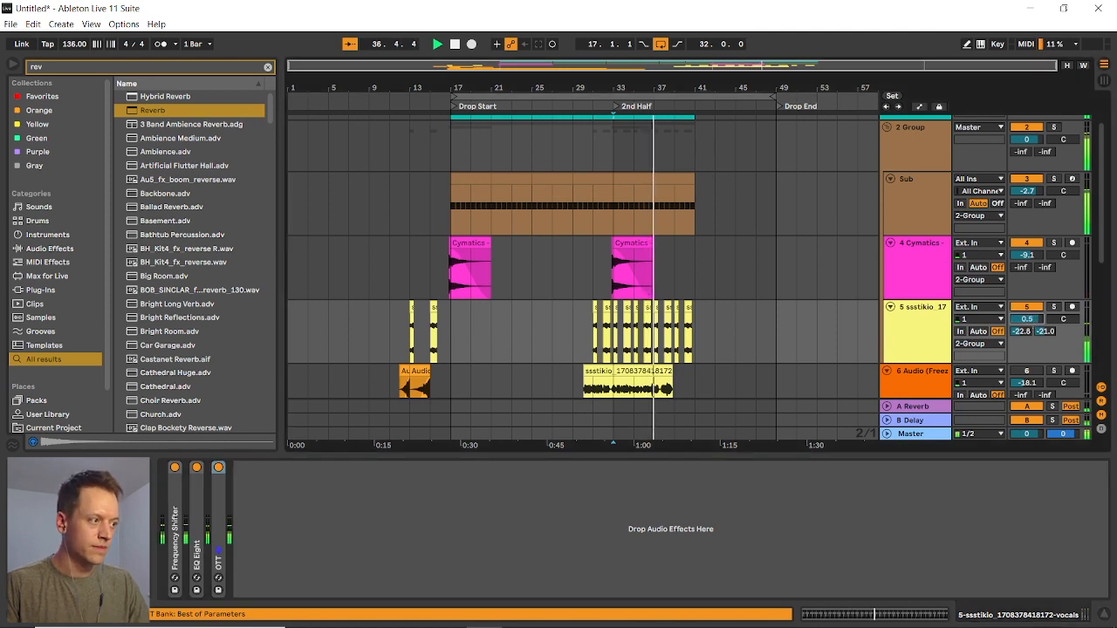
drag(1035, 325, 1034, 310)
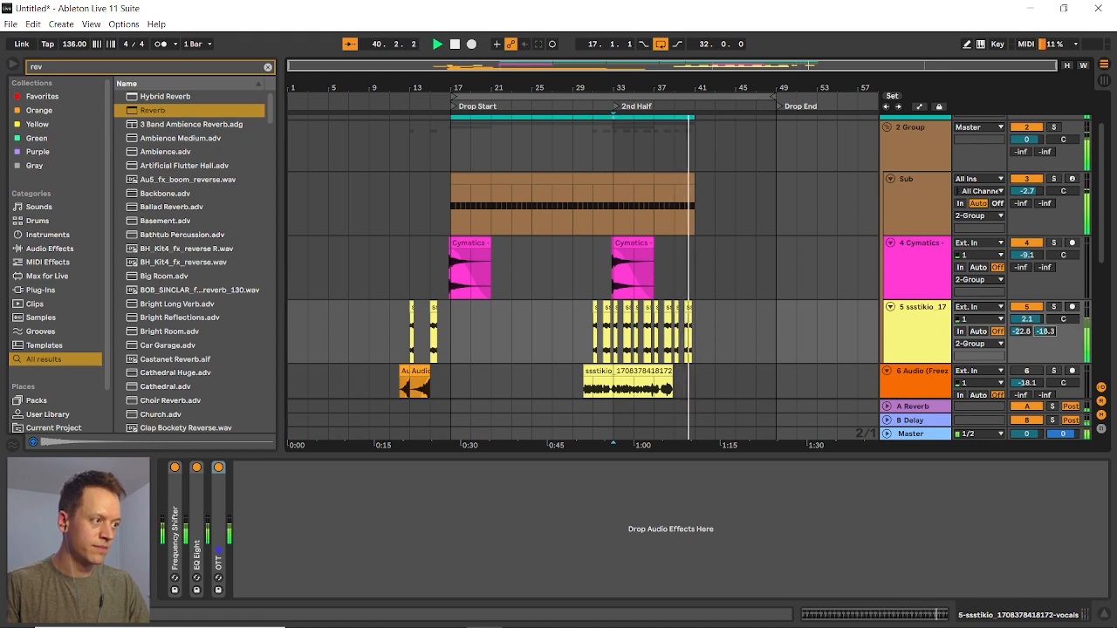
key(space)
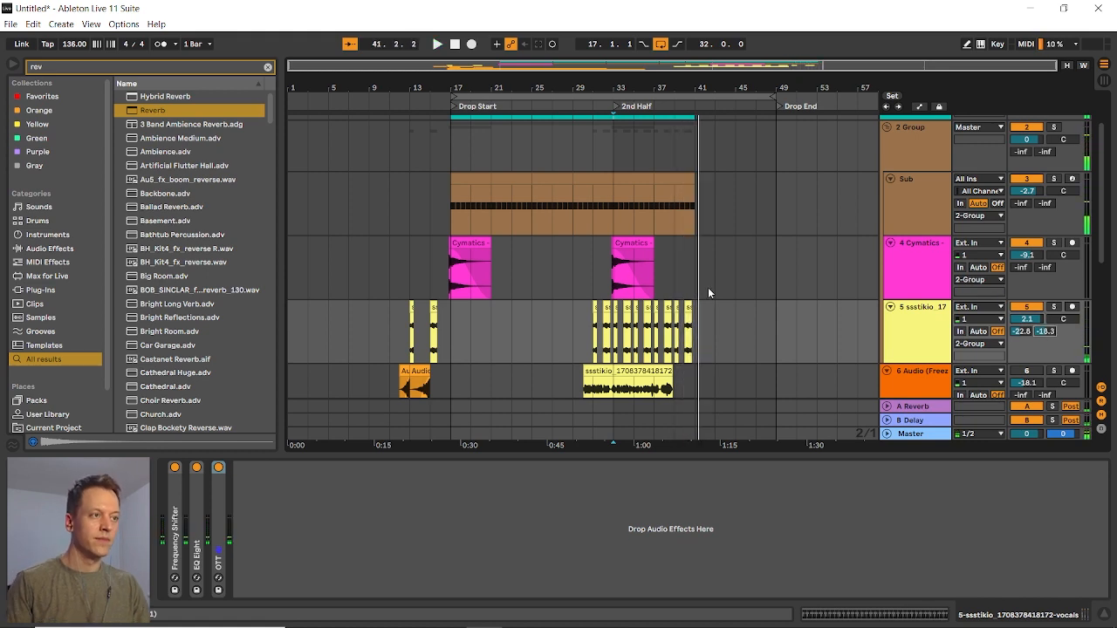
Duplicate the Drum and Sub clips from bars 33–41 so both tracks extend to bar 49
scroll(707, 287, up, 3)
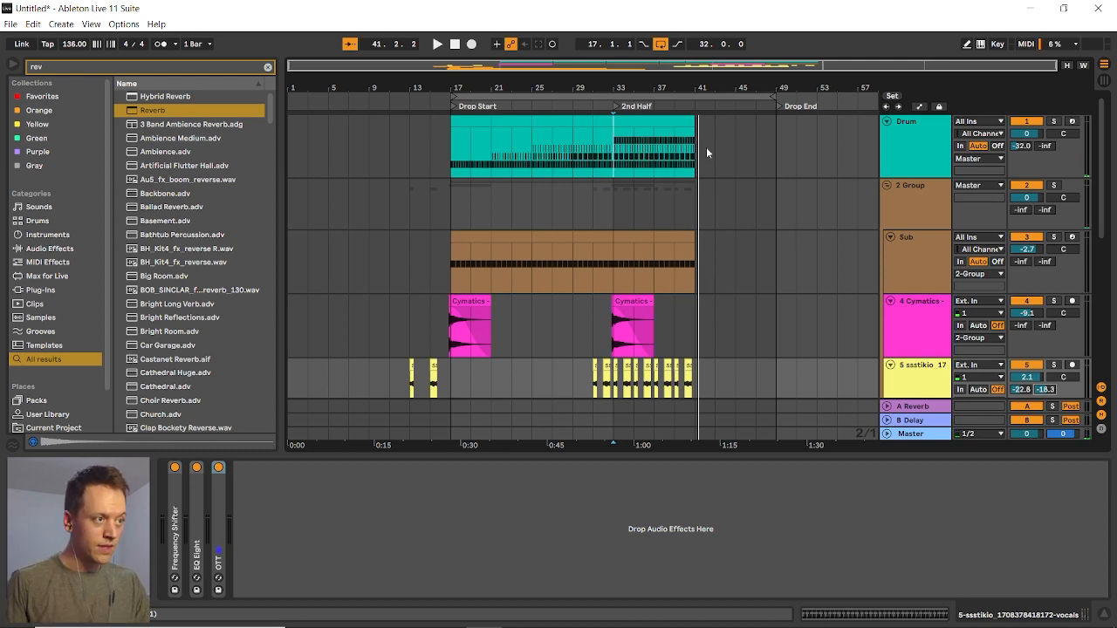
click(662, 124)
key(ctrl+d)
click(638, 239)
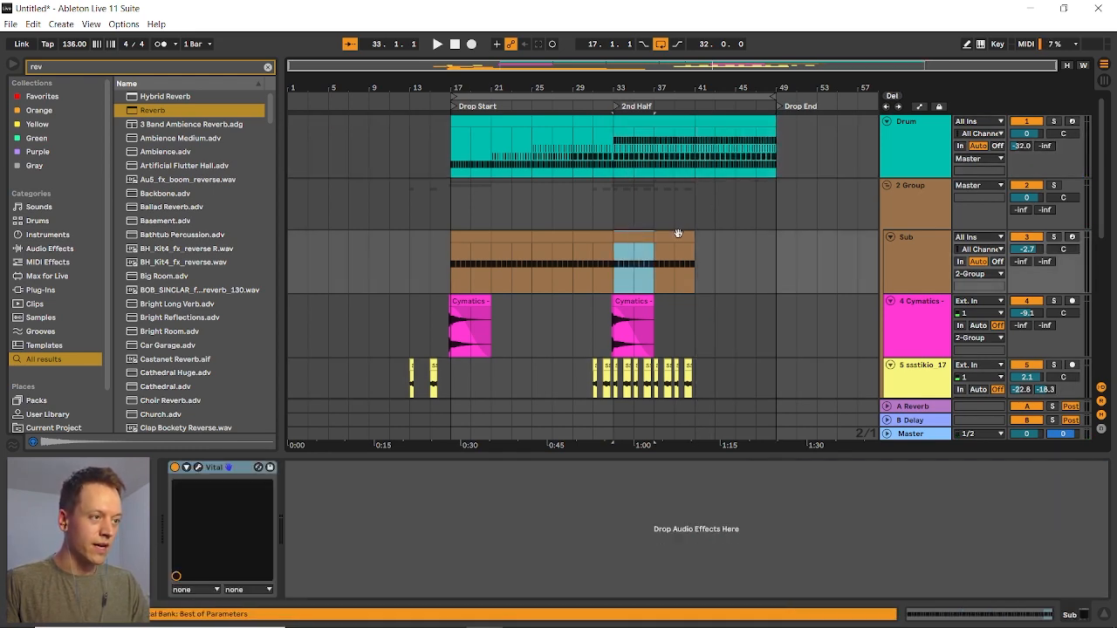
shift+click(679, 233)
key(ctrl+d)
Duplicate the Odyssey Tight Clap 4 freeze-tail clip from bar 33 so the copy lands on Drop End at bar 49
scroll(711, 212, down, 1)
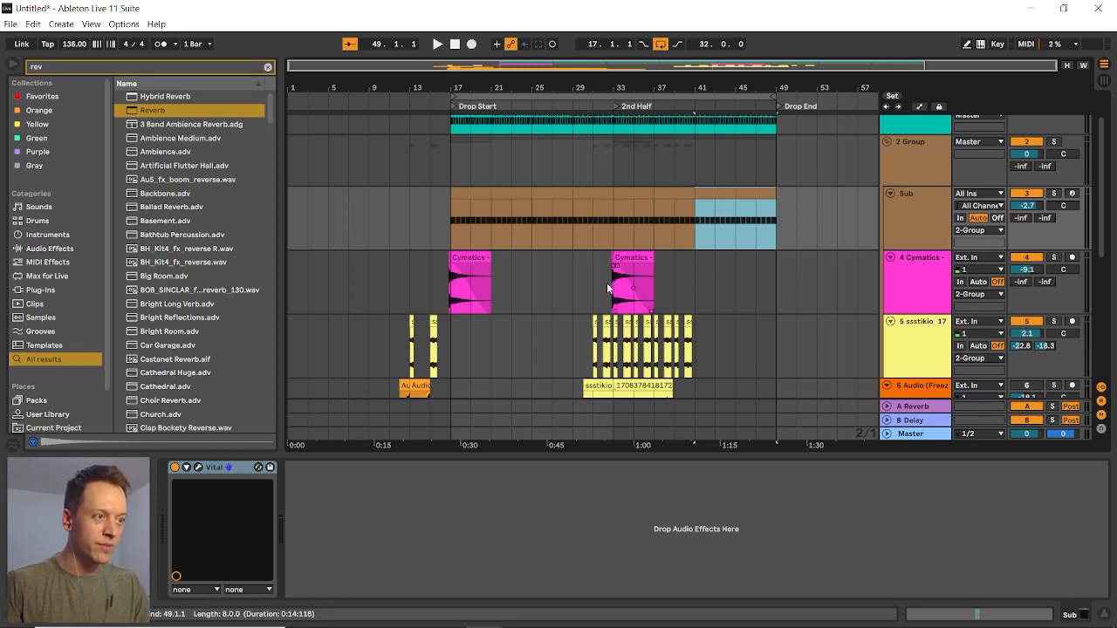
drag(549, 277, 698, 264)
key(ctrl+d)
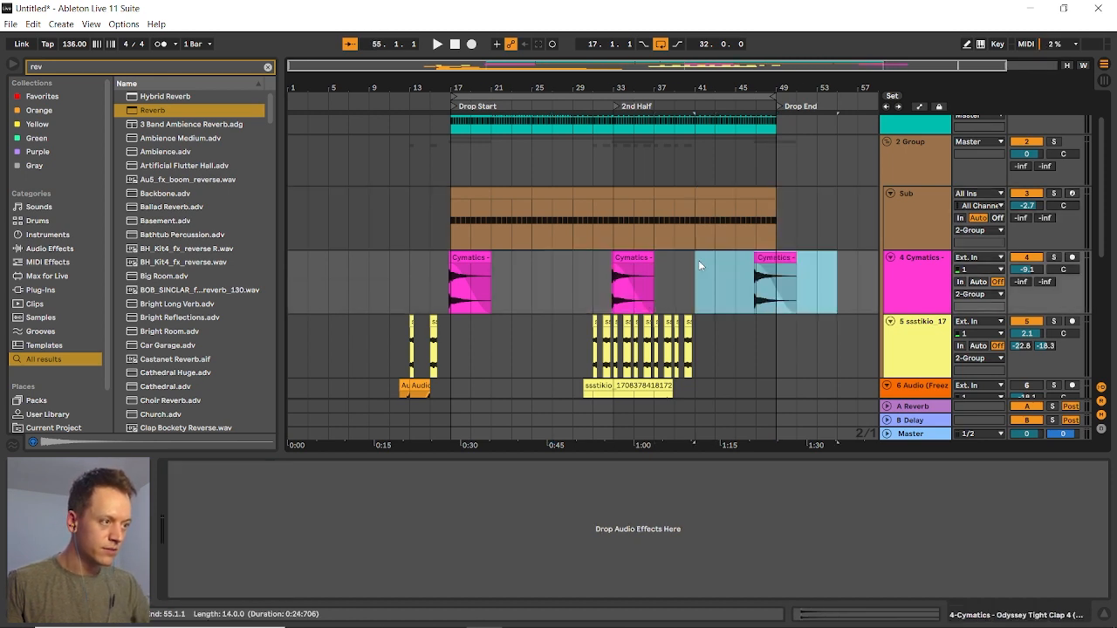
click(735, 274)
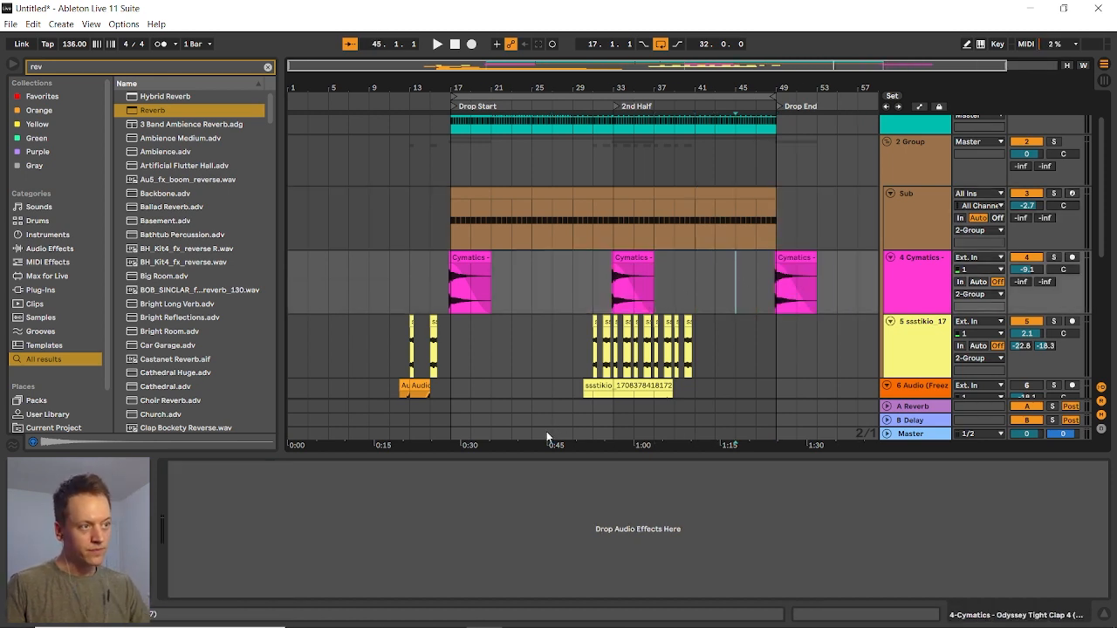
Duplicate the vocal chops from bars 33–41 so the pattern continues to bar 49
ctrl+scroll(649, 348, up, 3)
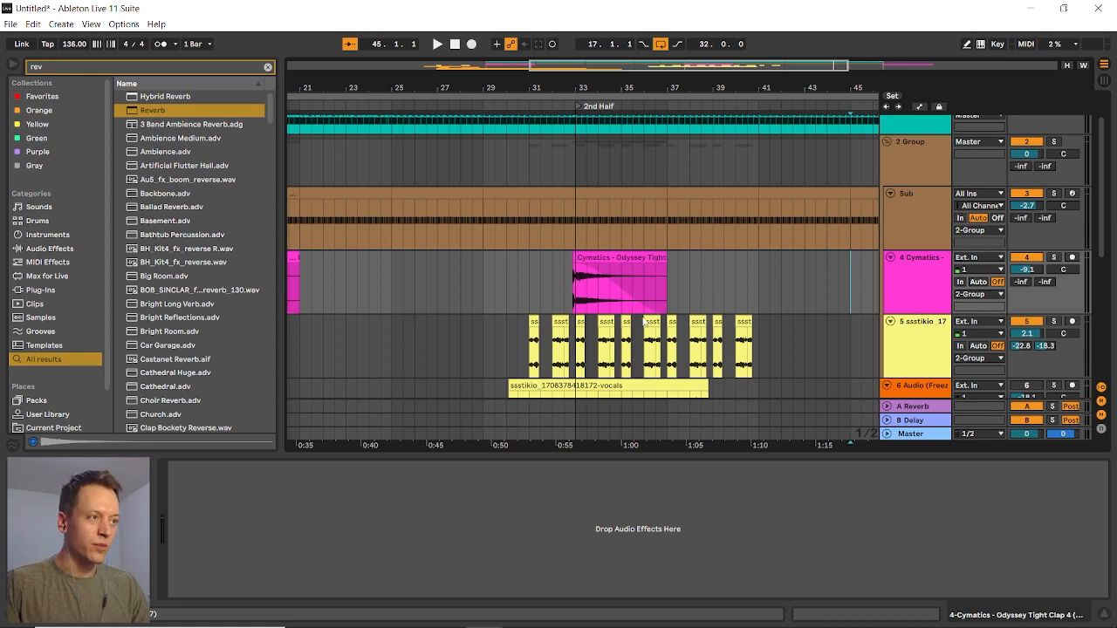
scroll(644, 324, right, 5)
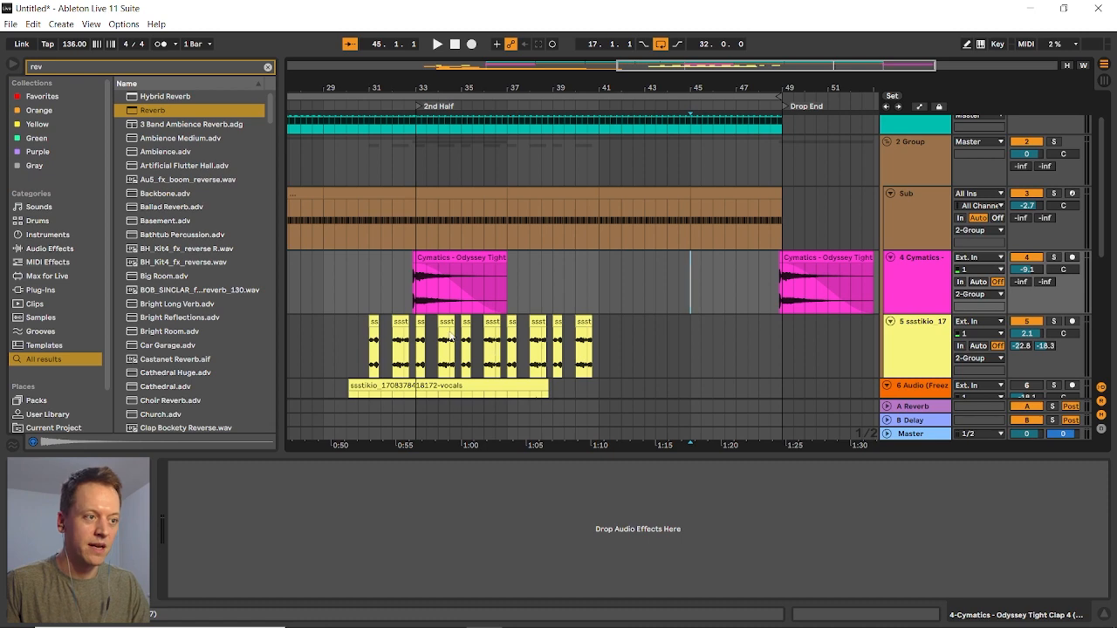
scroll(419, 370, up, 5)
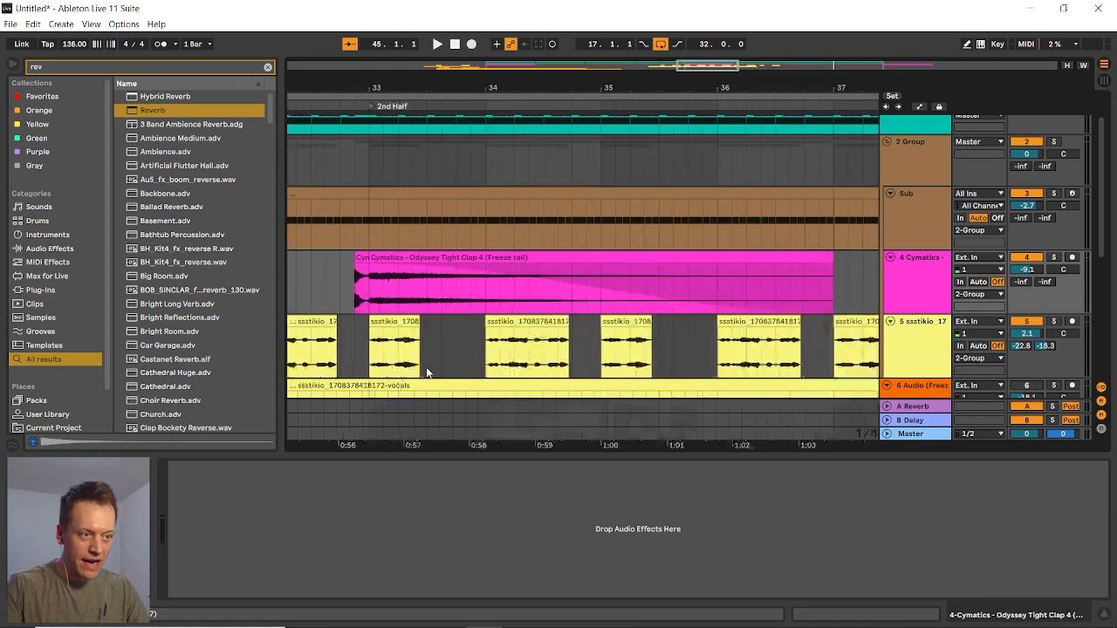
scroll(394, 358, up, 3)
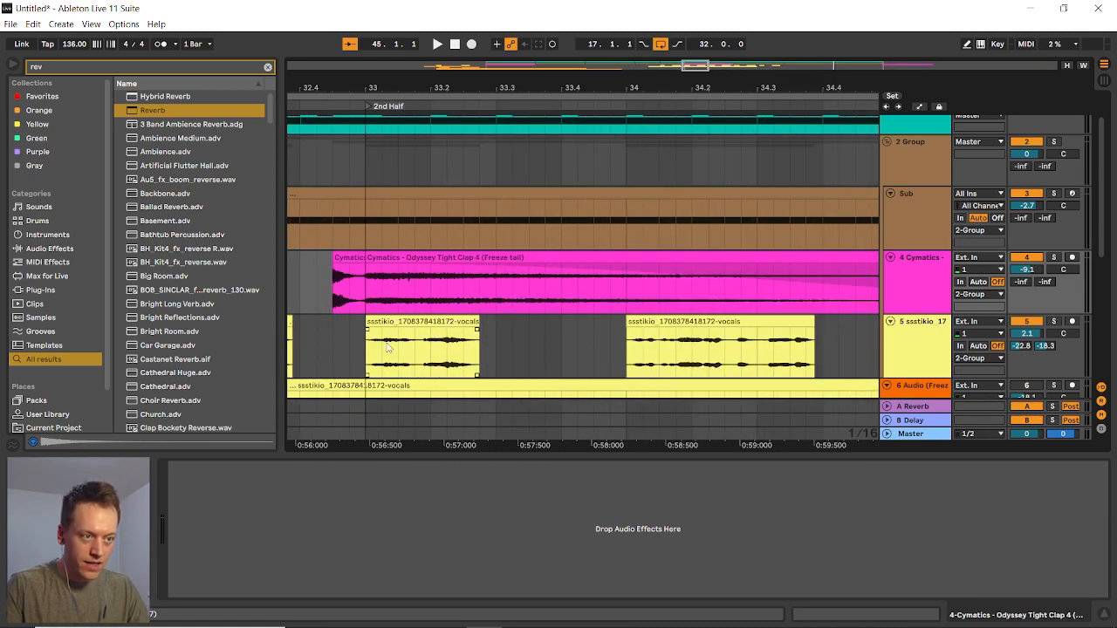
drag(369, 358, 375, 358)
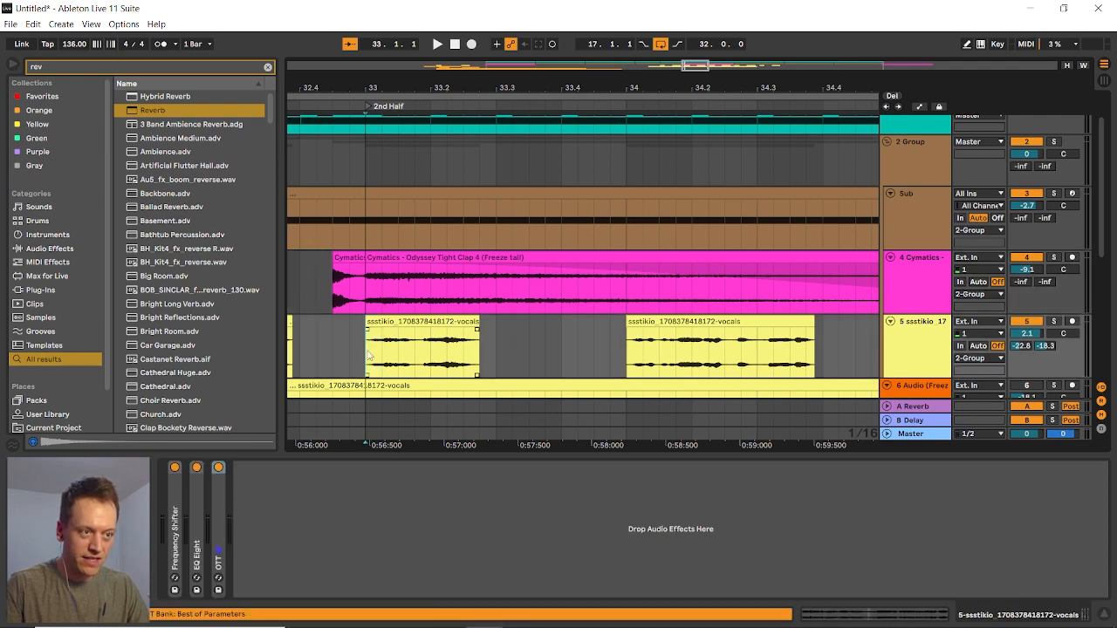
scroll(464, 338, down, 6)
scroll(465, 337, down, 3)
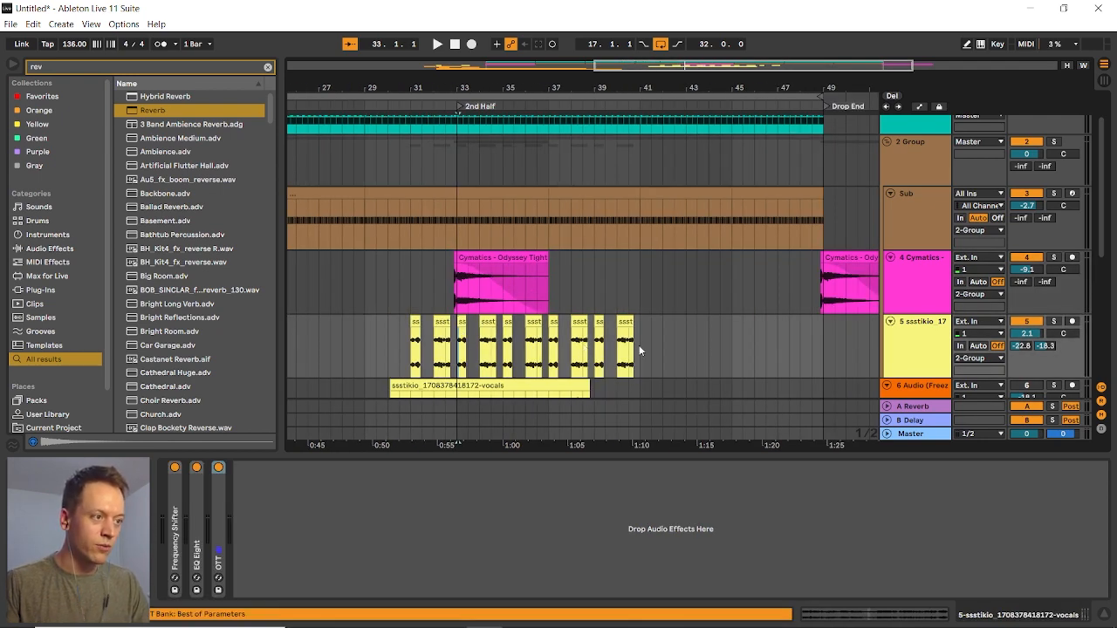
drag(641, 349, 459, 349)
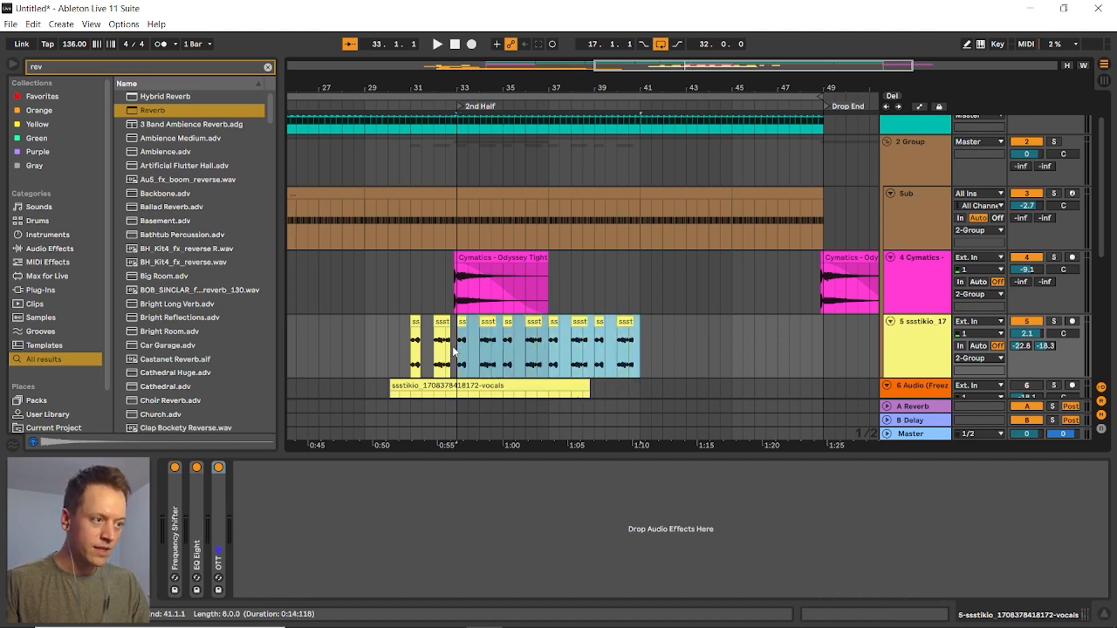
key(ctrl+d)
click(604, 288)
Copy the first eighth note of the vocal chop at bar 41 and paste it at 41.3.3 and 41.4.3
scroll(591, 282, up, 2)
scroll(591, 280, down, 3)
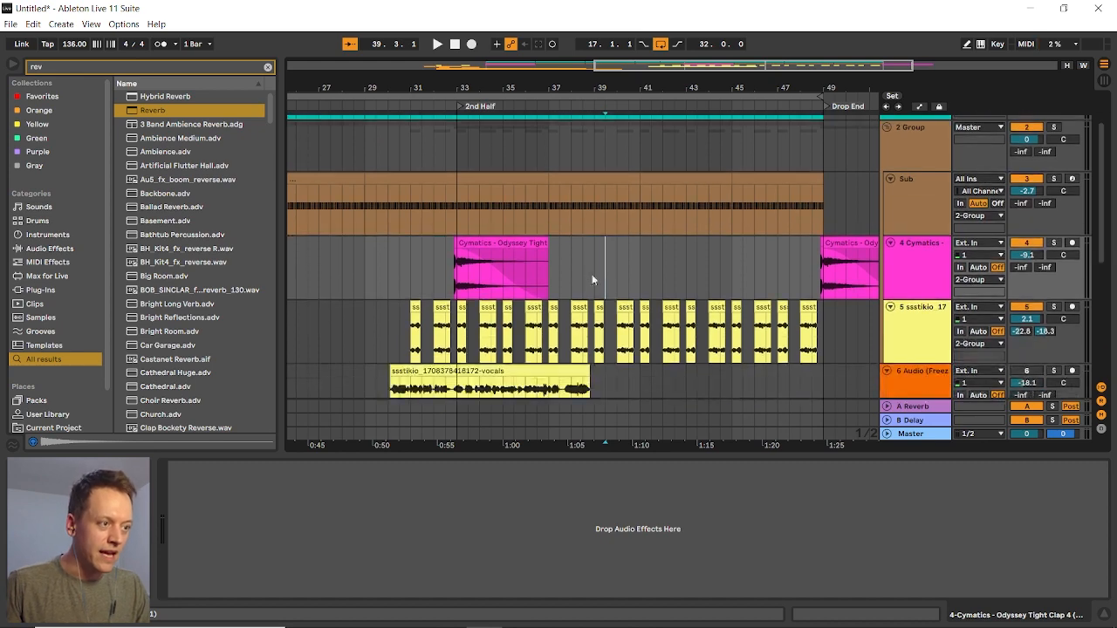
scroll(636, 334, up, 5)
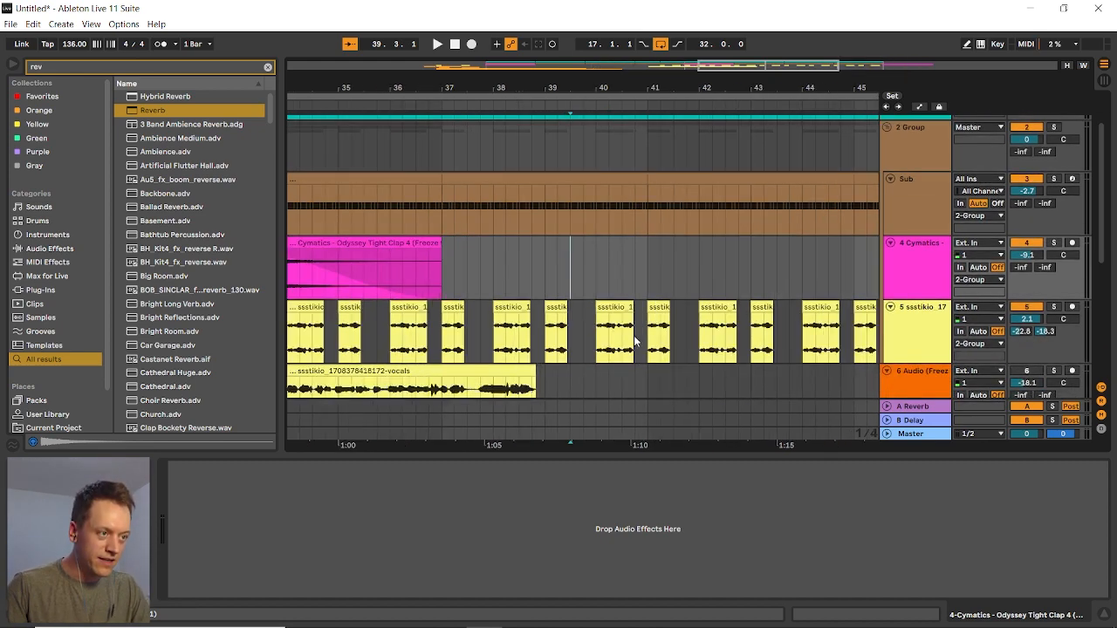
scroll(672, 344, up, 3)
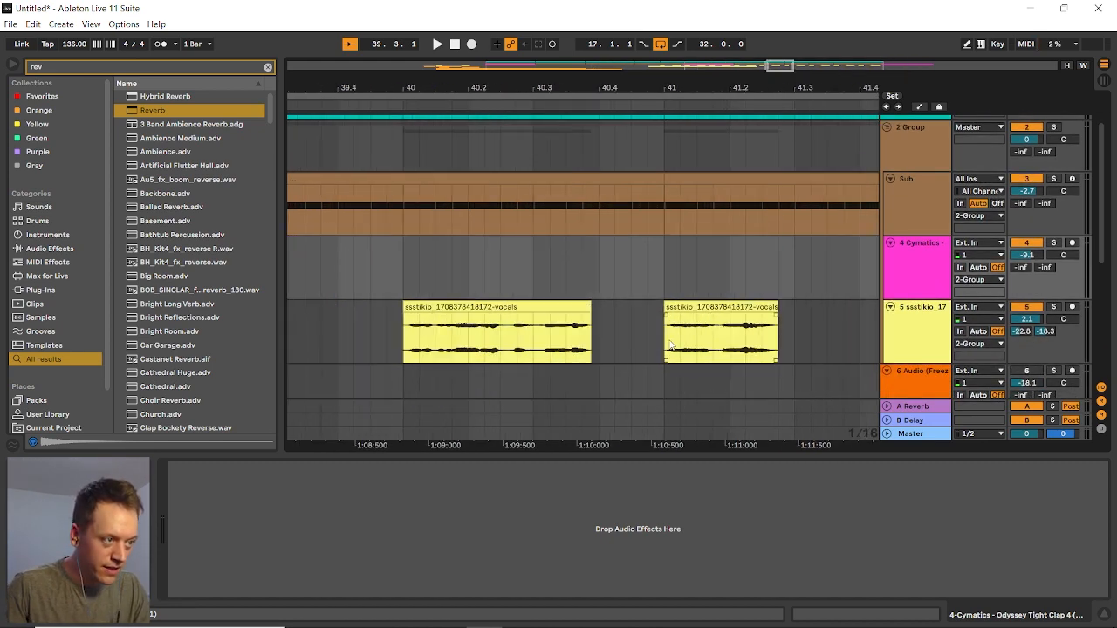
click(674, 343)
scroll(689, 343, down, 7)
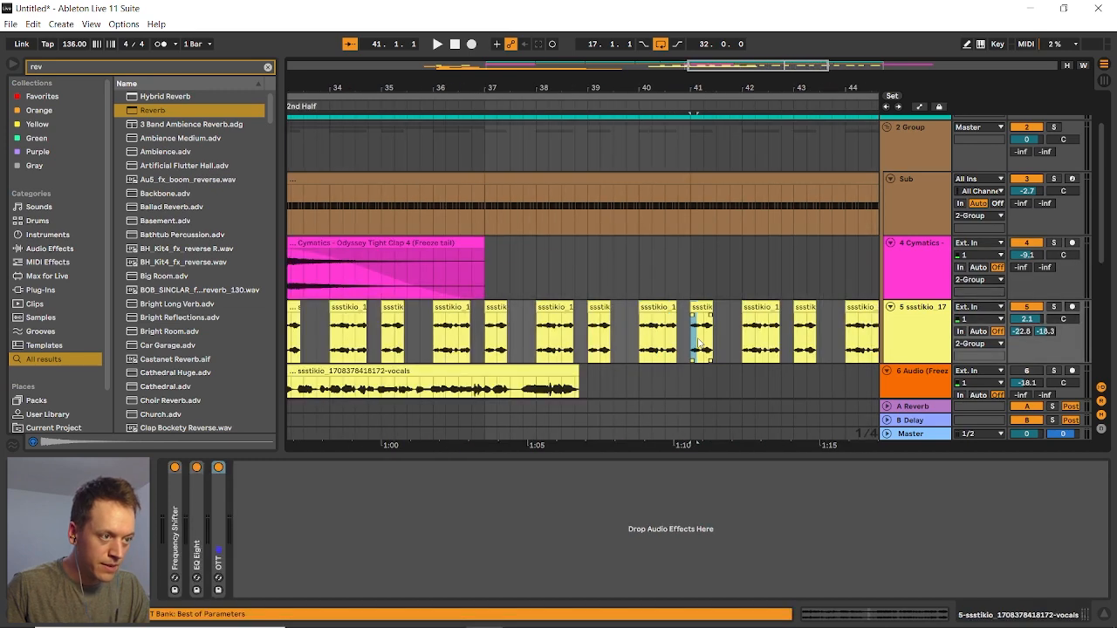
scroll(729, 342, up, 7)
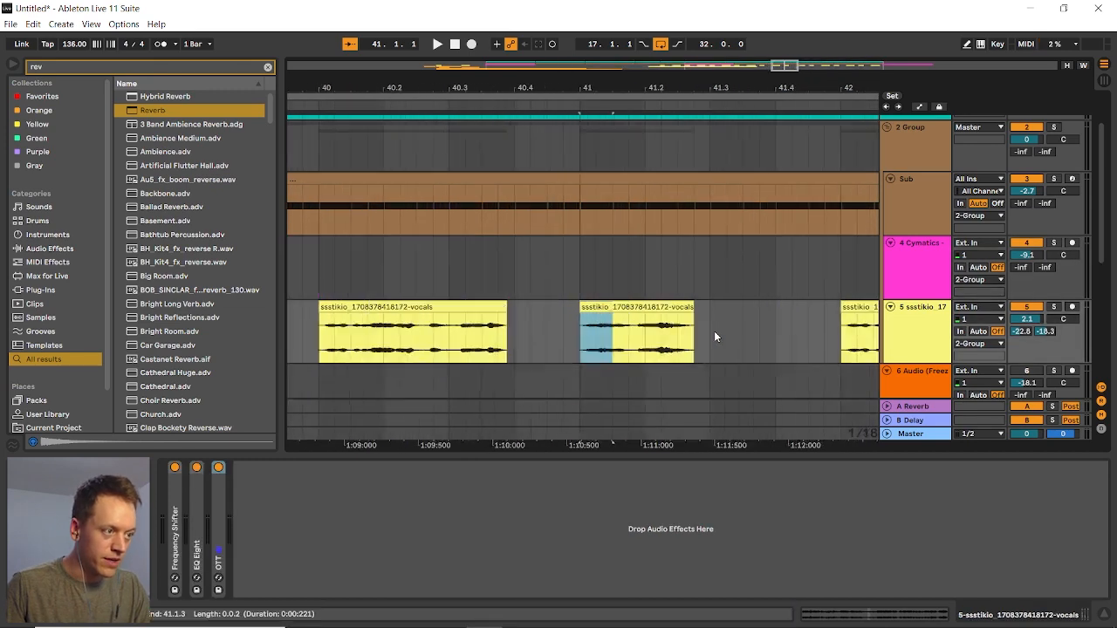
key(ctrl+c)
click(744, 323)
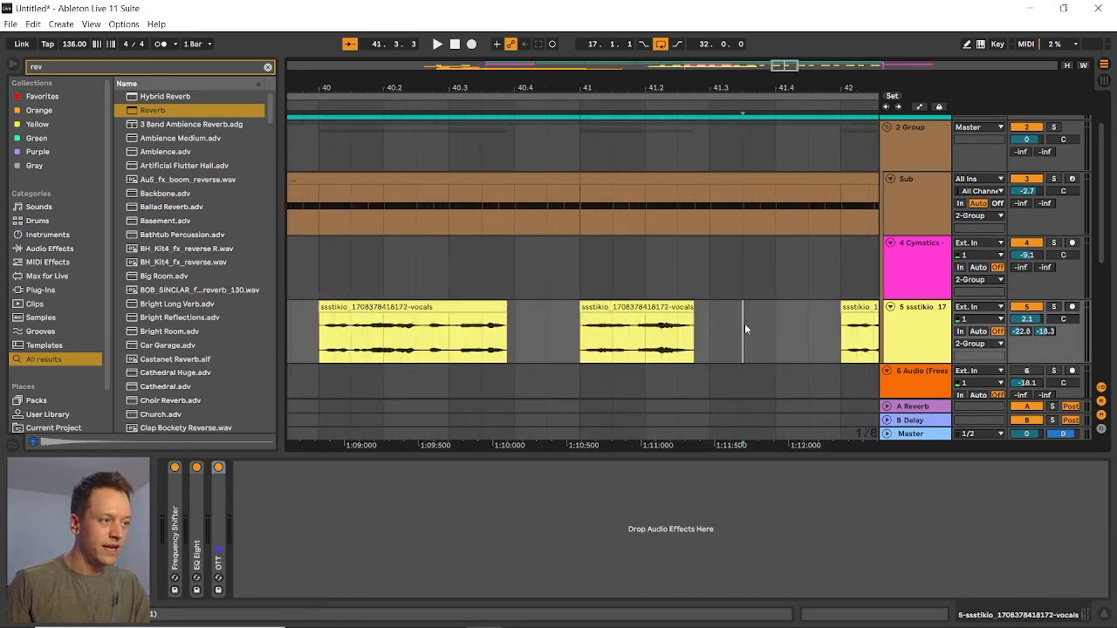
key(ctrl+v)
click(799, 327)
key(ctrl+v)
scroll(701, 343, down, 3)
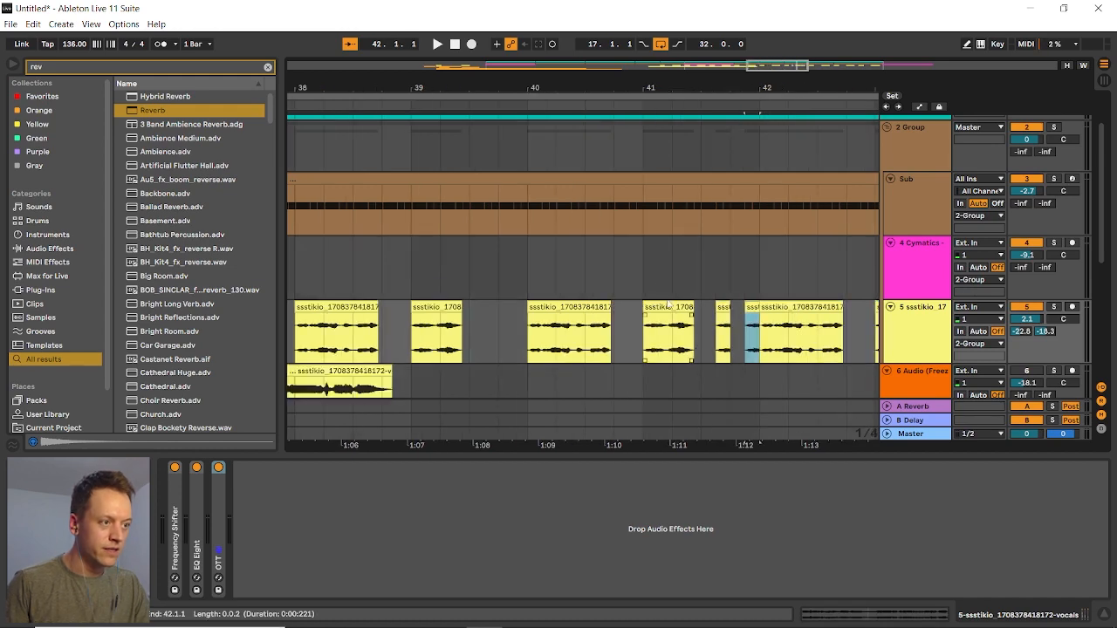
Play back the passage around bar 41 to hear the two pasted vocal slices
click(646, 260)
key(space)
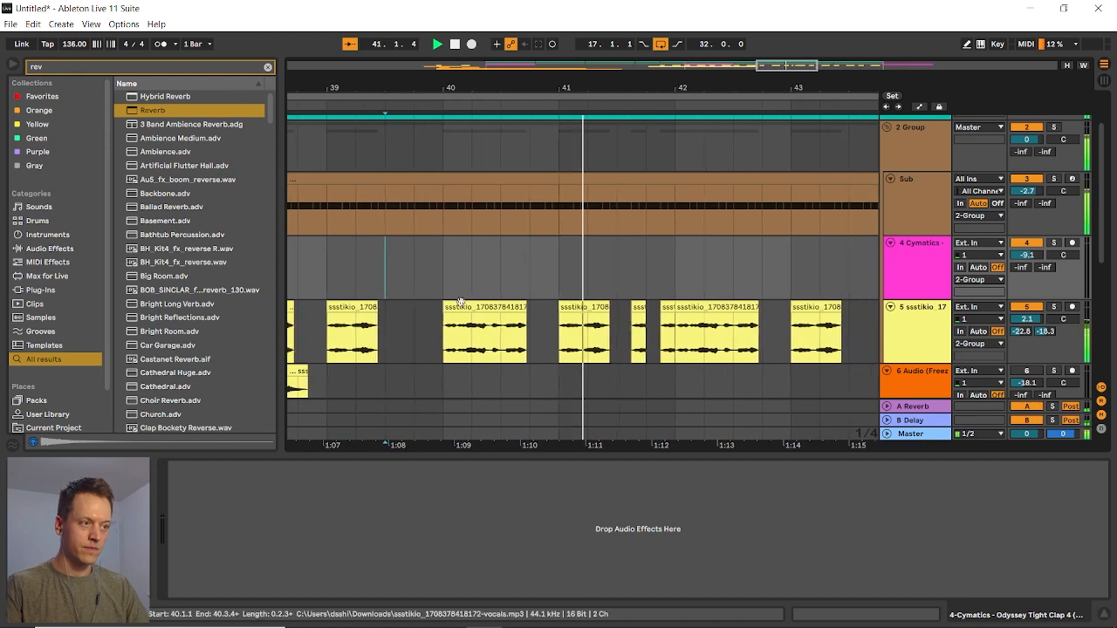
key(space)
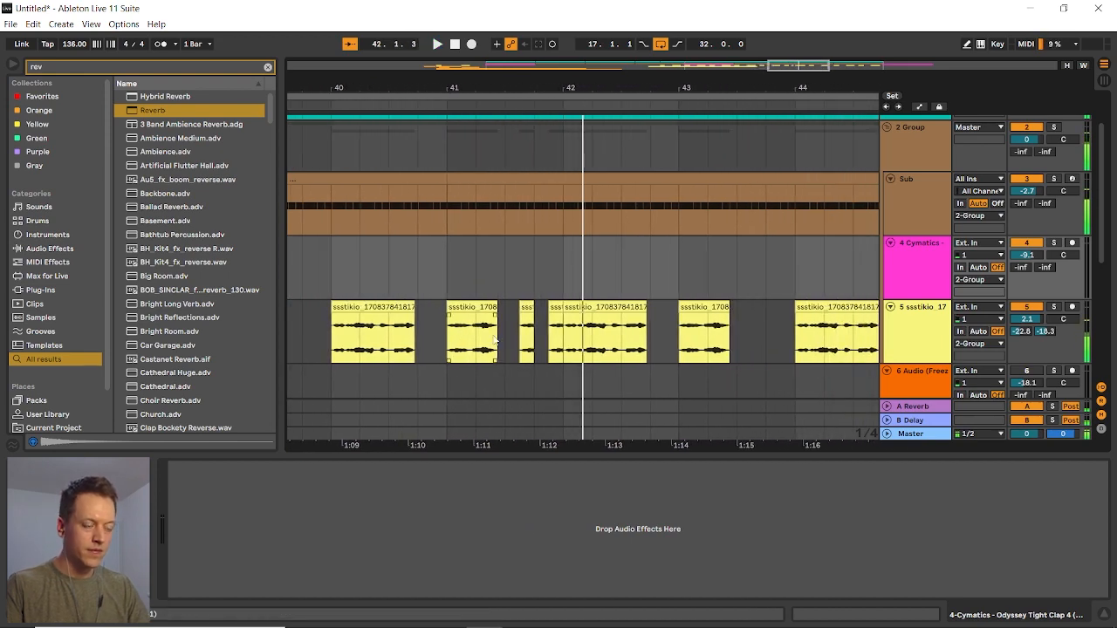
Shorten the pasted vocal slices at 41.3.3 and 41.4.3 to a sixteenth note each
scroll(520, 330, up, 5)
drag(590, 328, 556, 327)
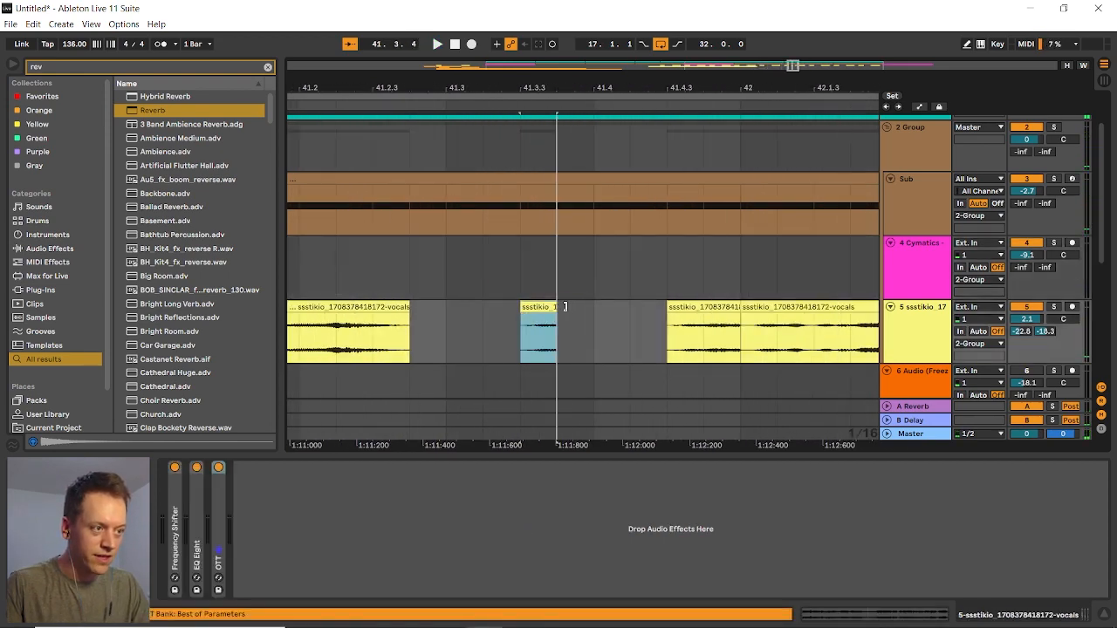
drag(669, 330, 741, 330)
scroll(624, 337, down, 5)
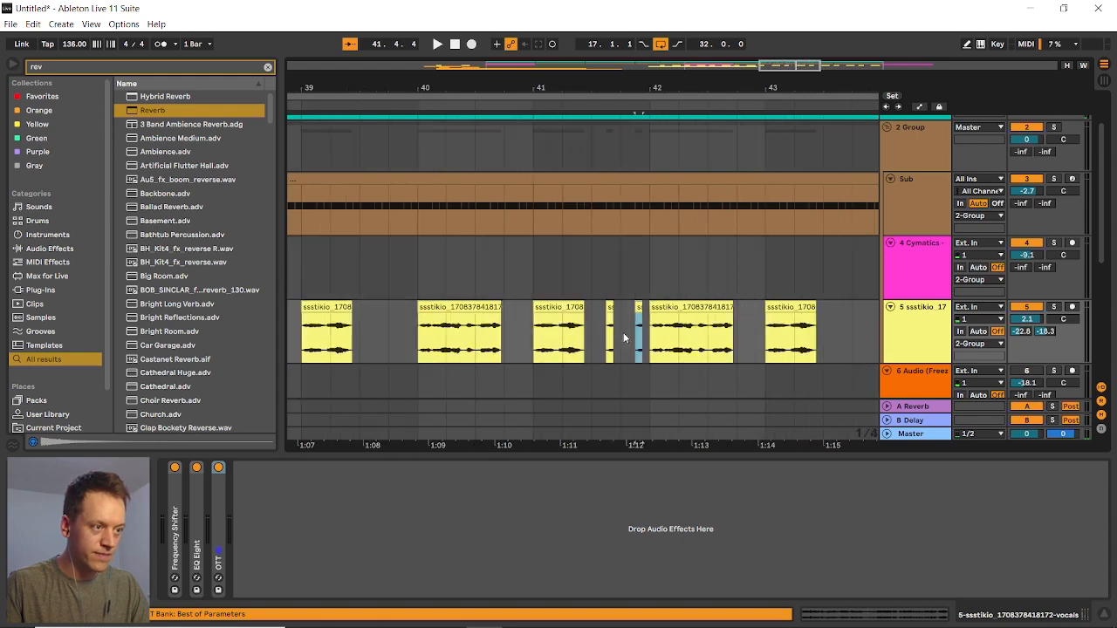
Play back the edited vocal slices from bar 41 and examine the vocal chop at bar 42 up close
click(496, 338)
key(space)
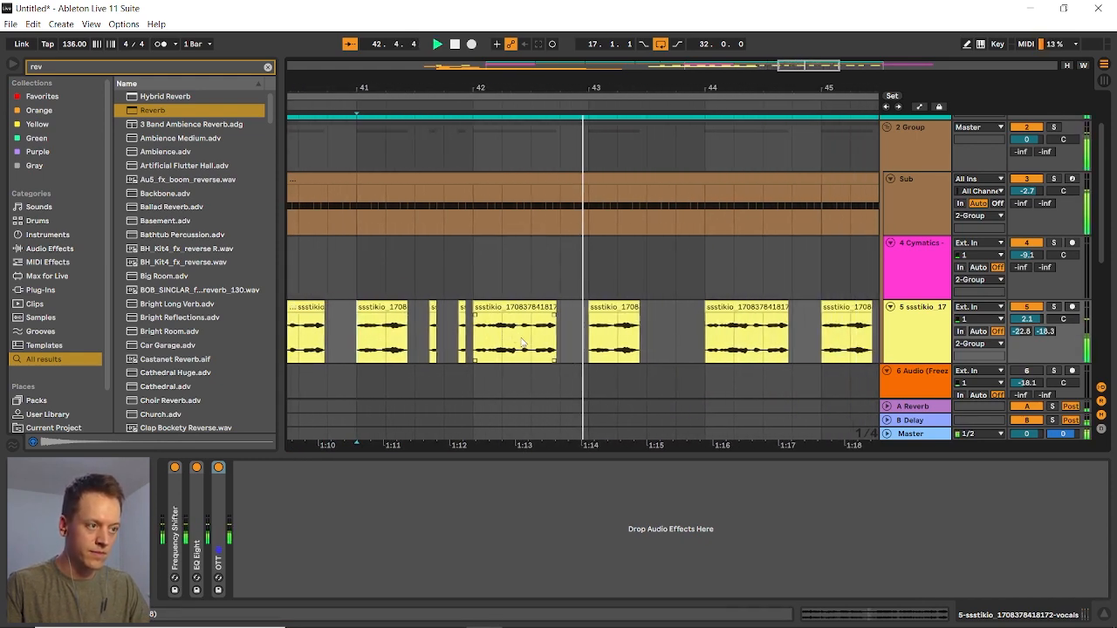
key(space)
scroll(535, 346, up, 5)
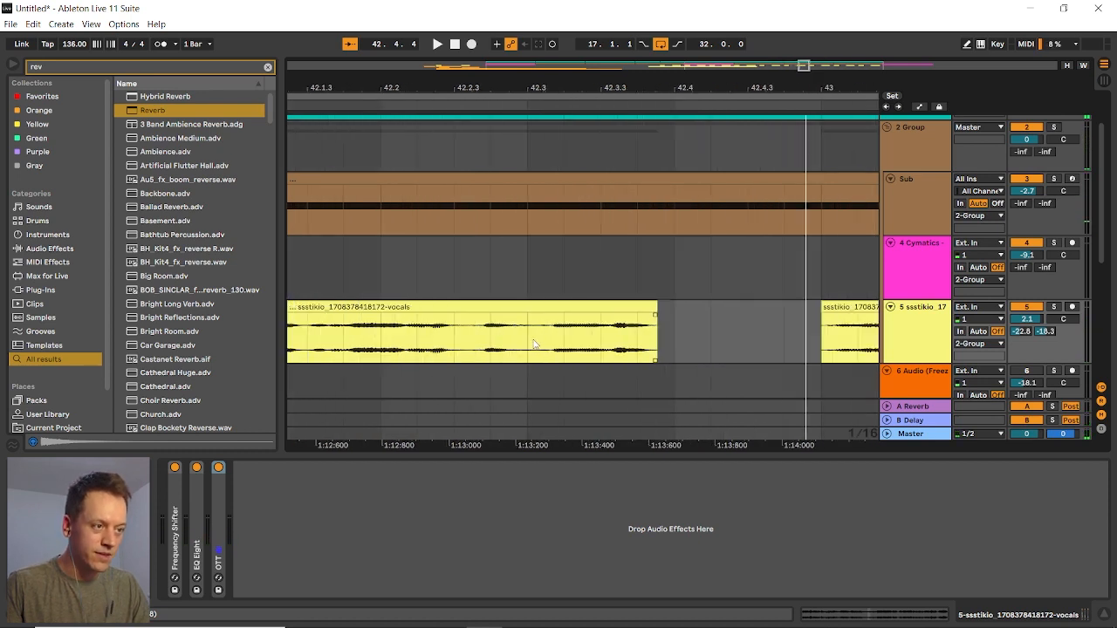
scroll(456, 340, left, 3)
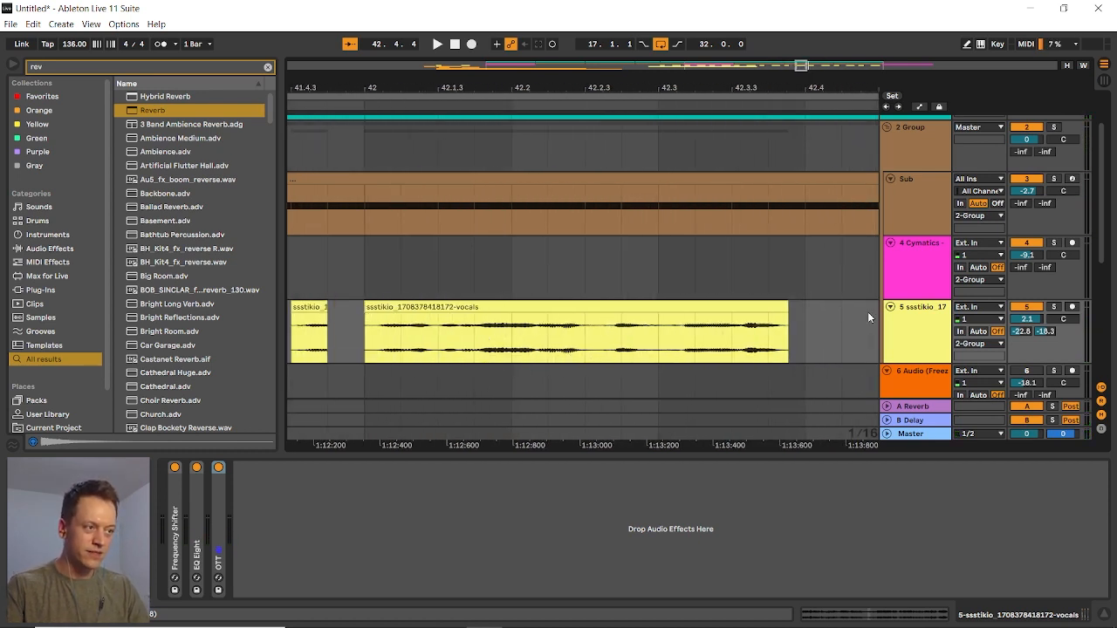
Audition the vocal chop at bar 42, copy a 1/32-note slice from 42.1.4, and paste it at 42.4.3
click(463, 336)
key(space)
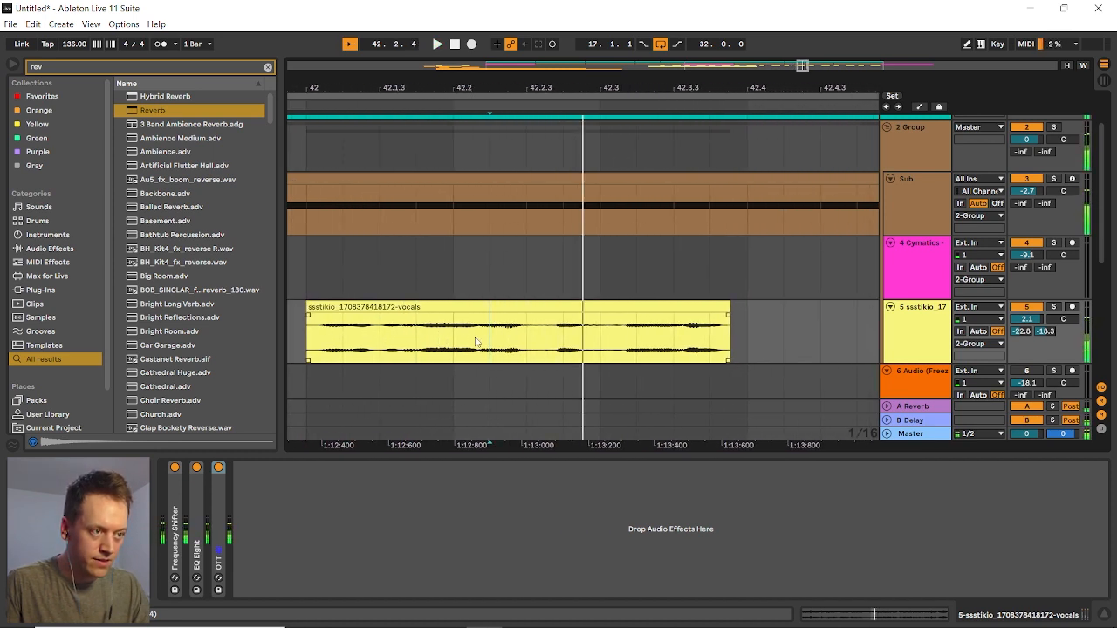
scroll(471, 344, up, 3)
key(space)
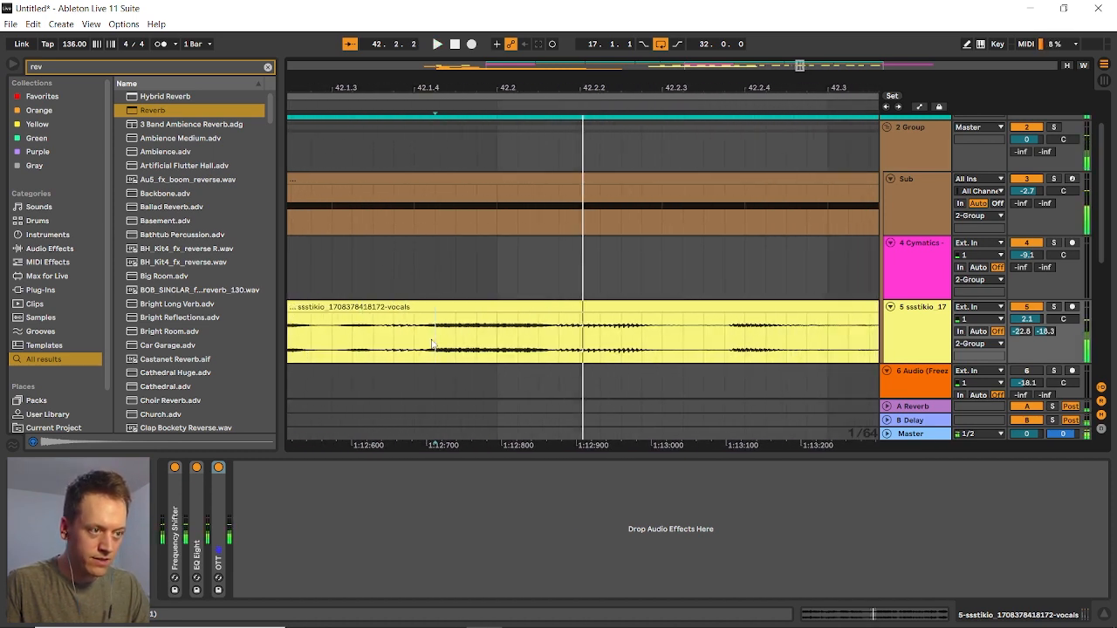
drag(434, 344, 470, 344)
scroll(470, 344, down, 6)
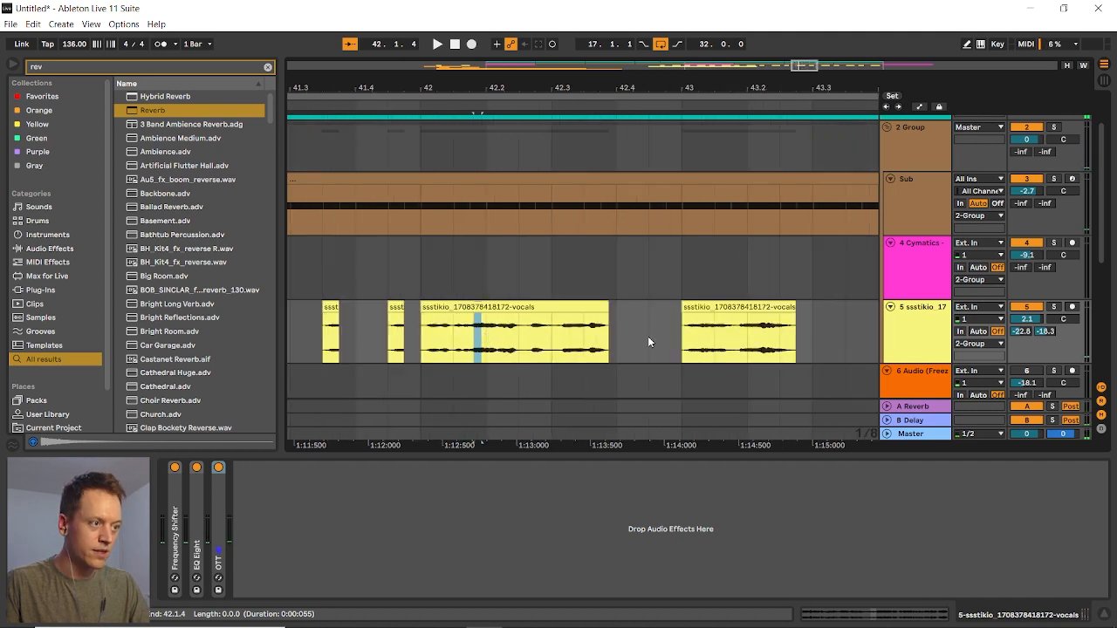
click(655, 337)
key(ctrl+v)
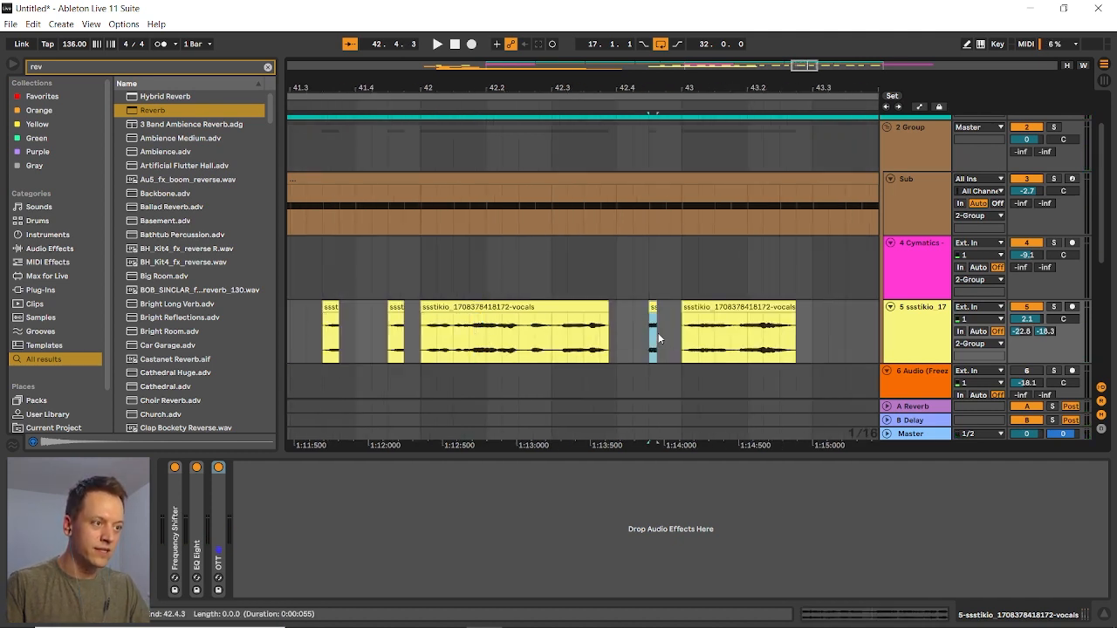
Extend the pasted slice at 42.4.3 to a sixteenth note, duplicate it up to bar 43, and play it back
drag(657, 308, 665, 309)
key(ctrl+d)
click(647, 272)
key(space)
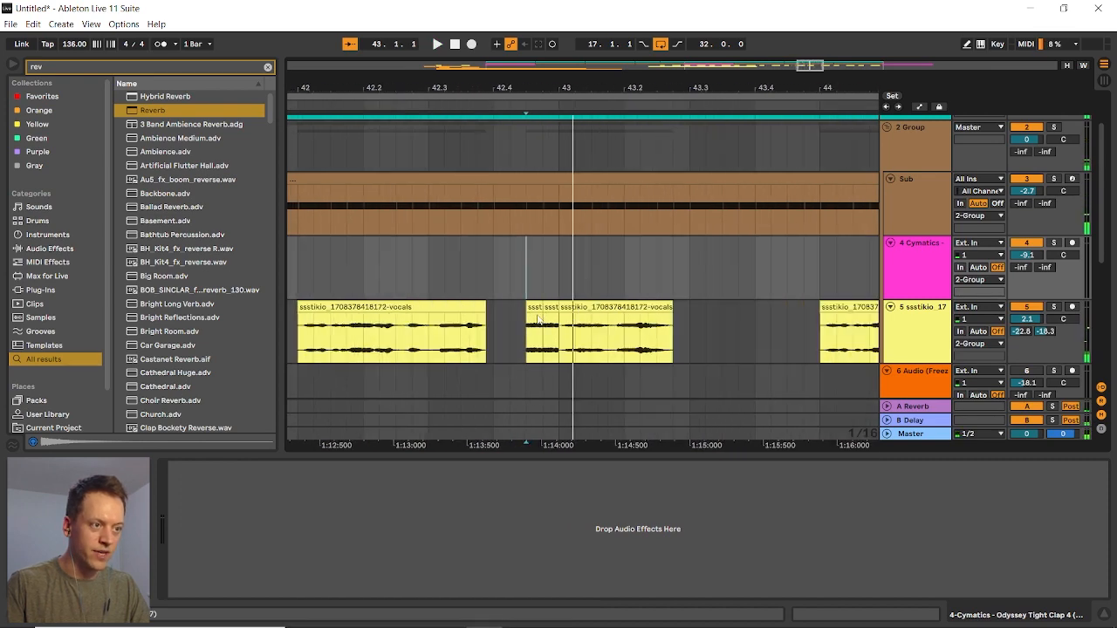
Solo the vocal track and play back the chop from bar 42
click(1053, 307)
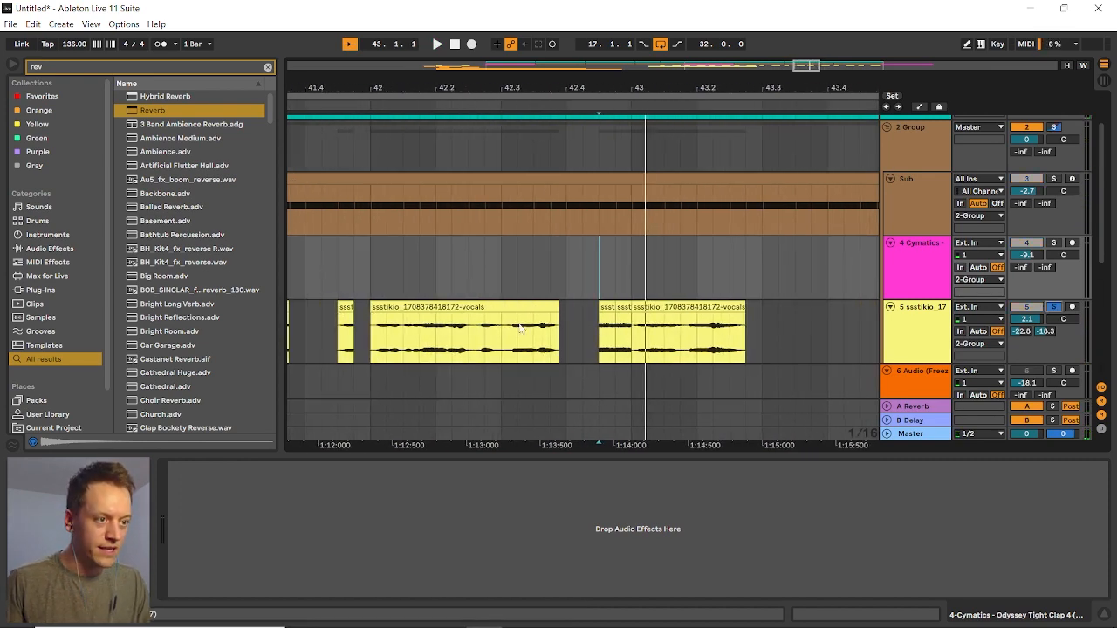
click(376, 338)
key(space)
key(space)
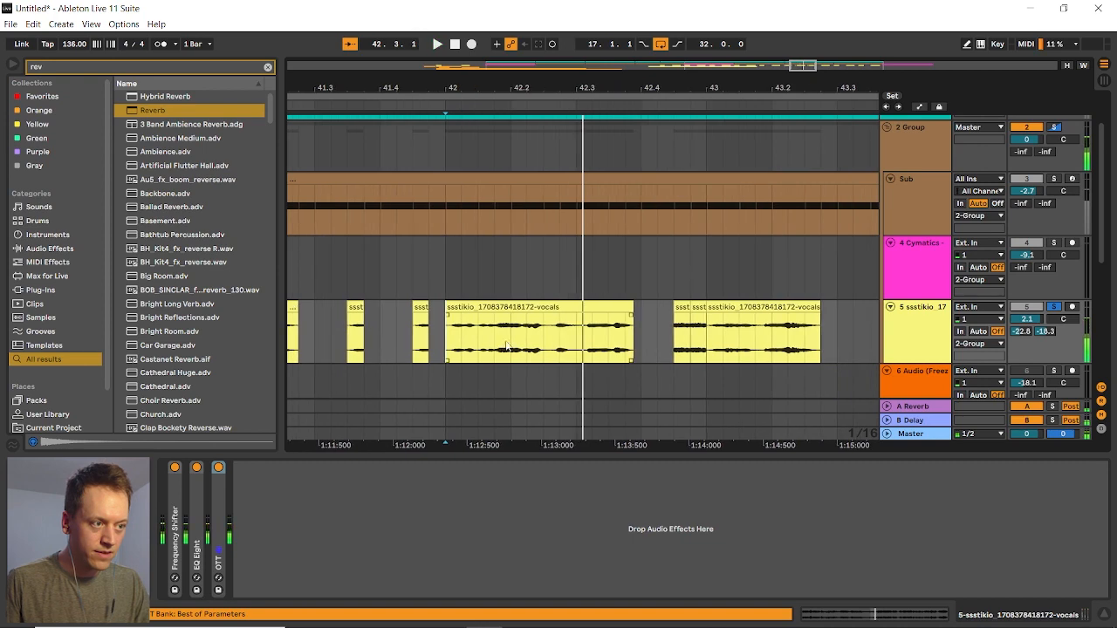
Replace the vocal slice at 42.4.3 with a sixteenth-note slice copied from just after 42.2 in the chop
scroll(508, 343, up, 2)
scroll(524, 349, up, 3)
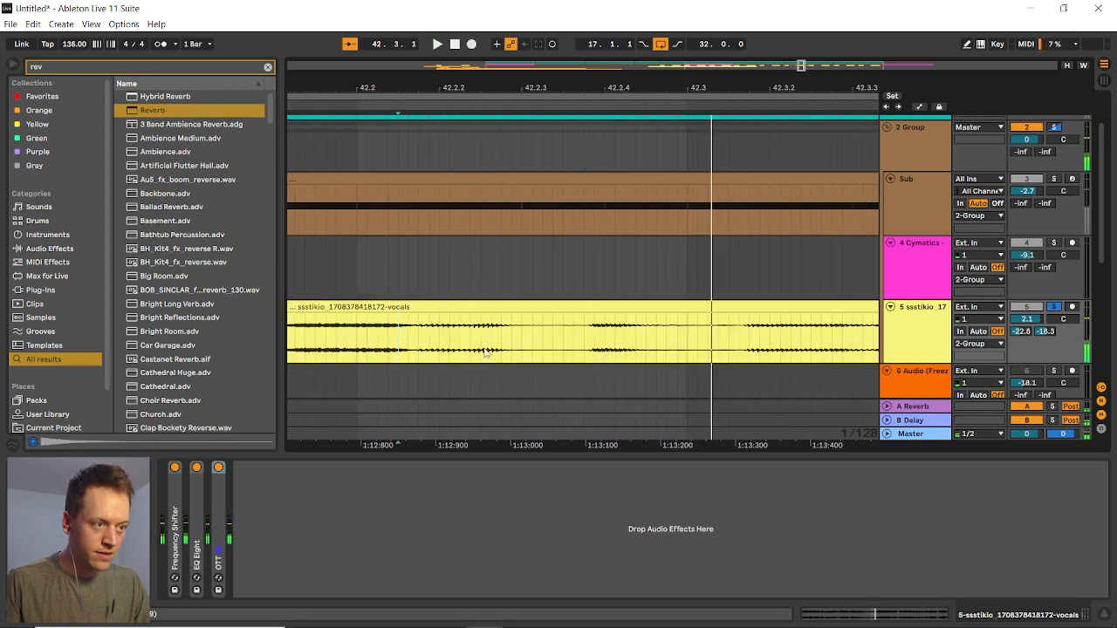
drag(421, 345, 512, 345)
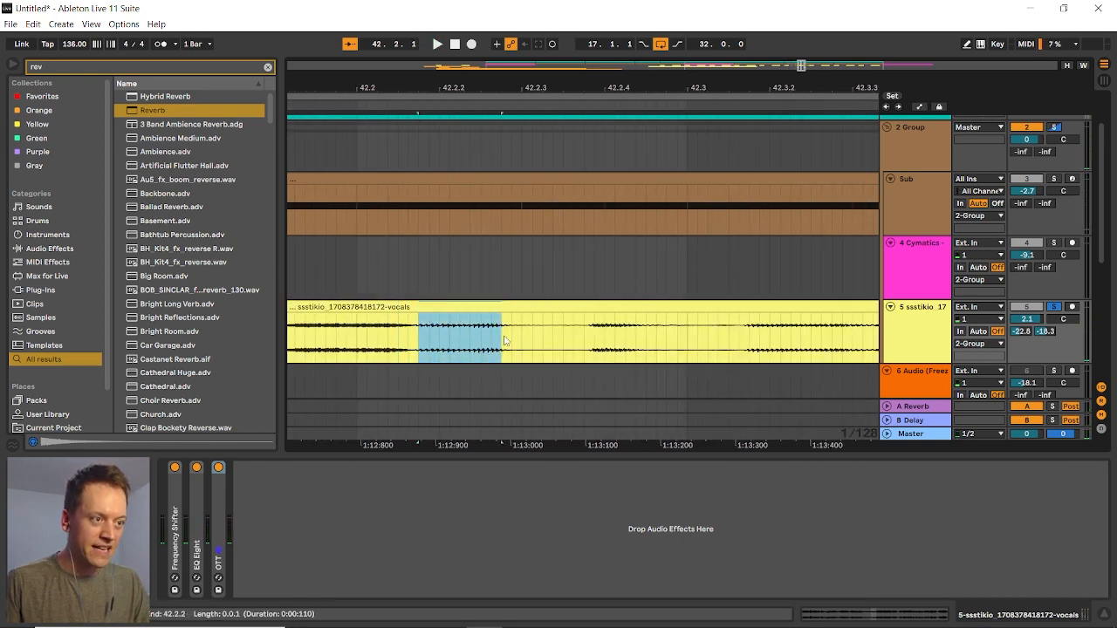
scroll(580, 334, down, 4)
click(655, 308)
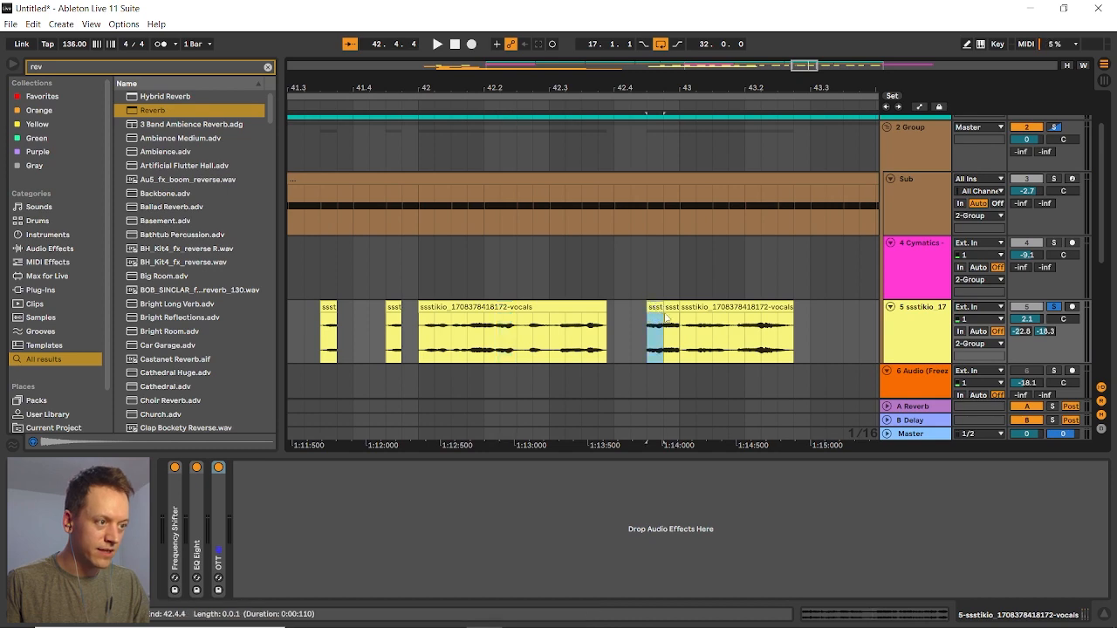
Play back the slices before bar 43 in solo, unsolo the vocal track, and replay from 41.4.3 in the full mix
click(635, 286)
key(space)
key(space)
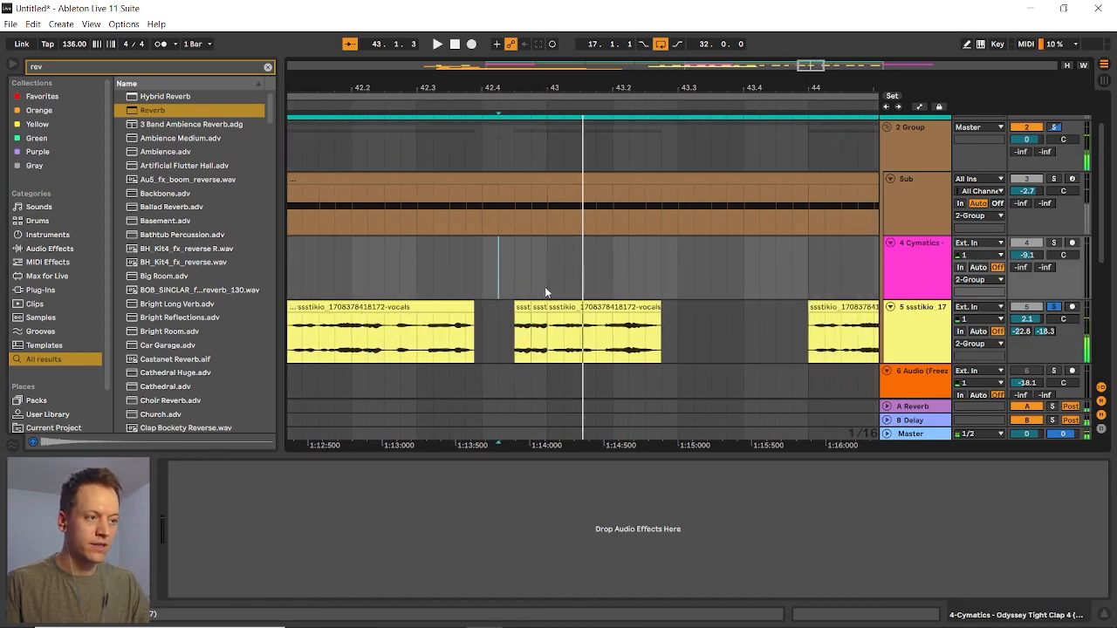
scroll(544, 286, down, 3)
click(417, 271)
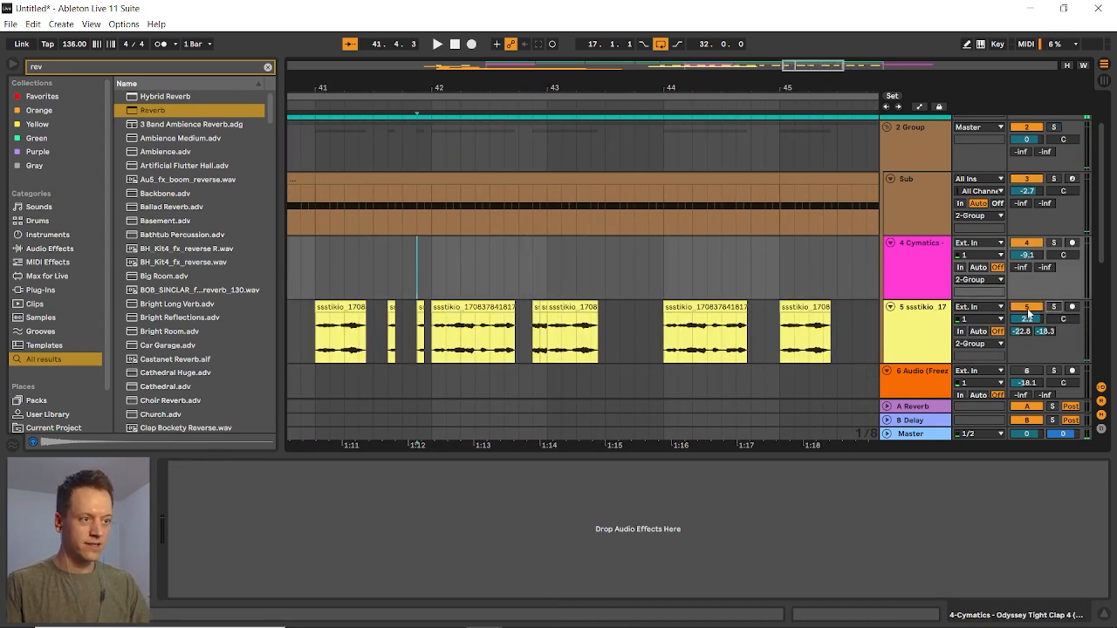
key(space)
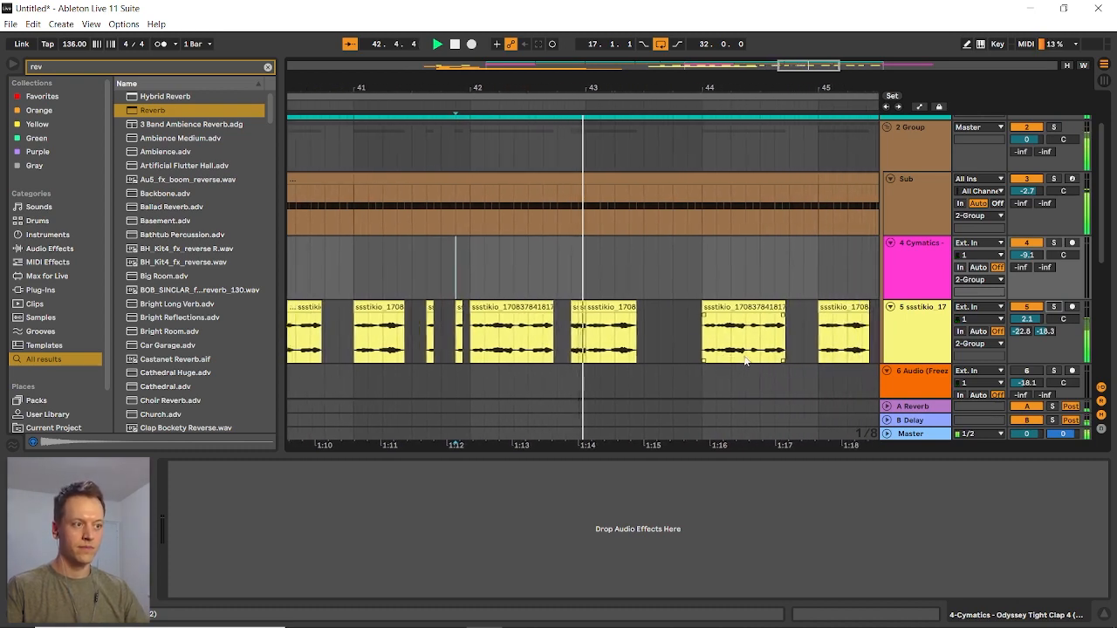
key(space)
Lower the clip gain of the two sixteenth-note vocal slices before bar 43 to -4.62 dB
scroll(526, 338, up, 5)
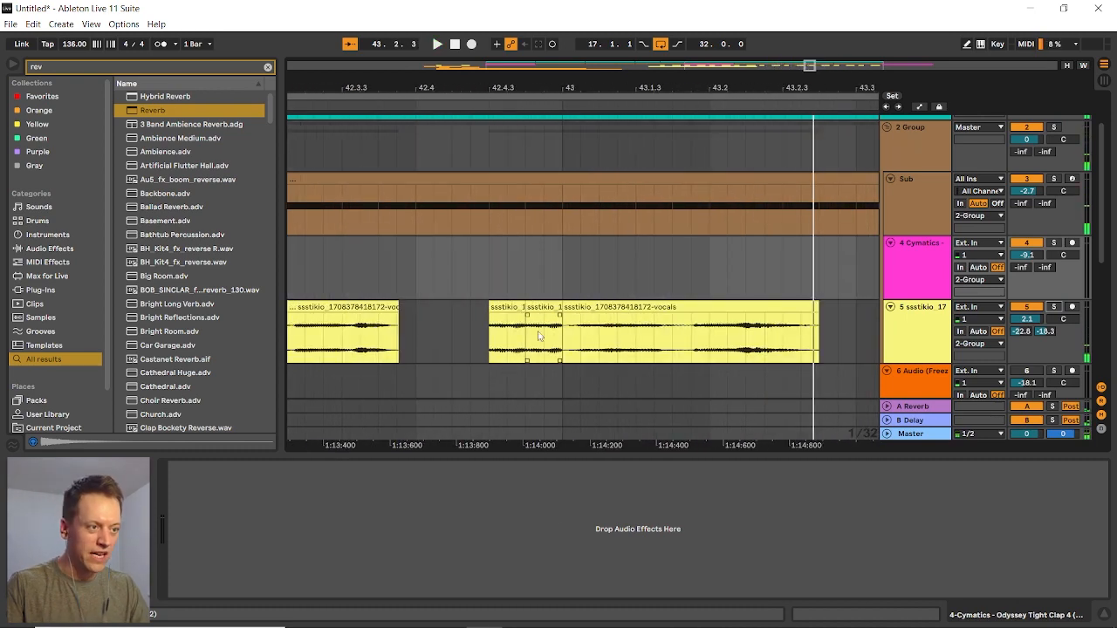
double_click(509, 302)
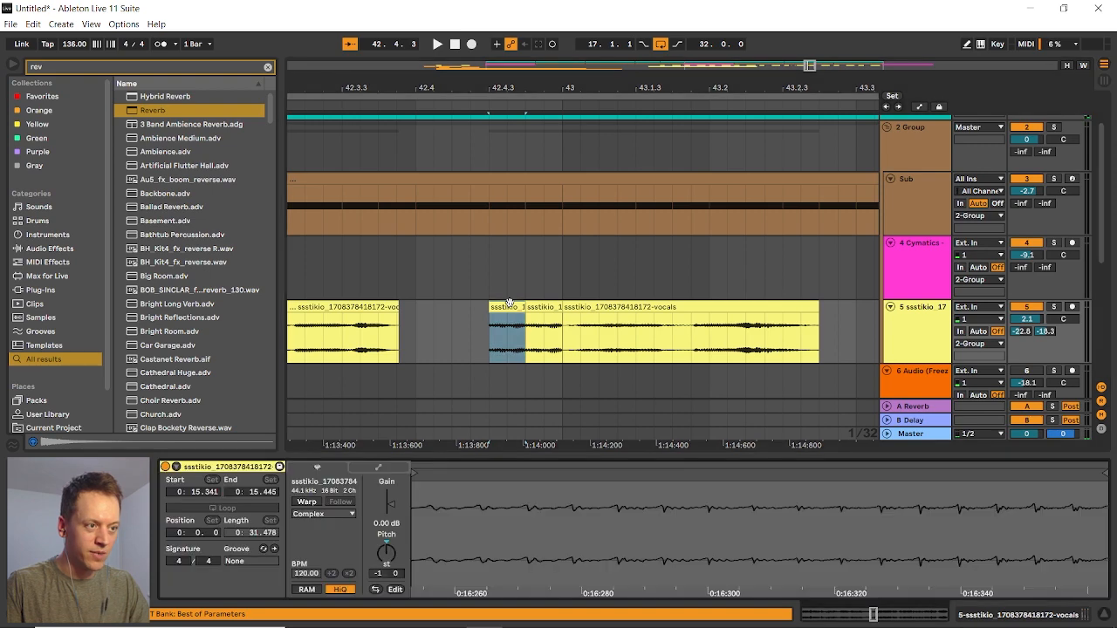
shift+click(546, 309)
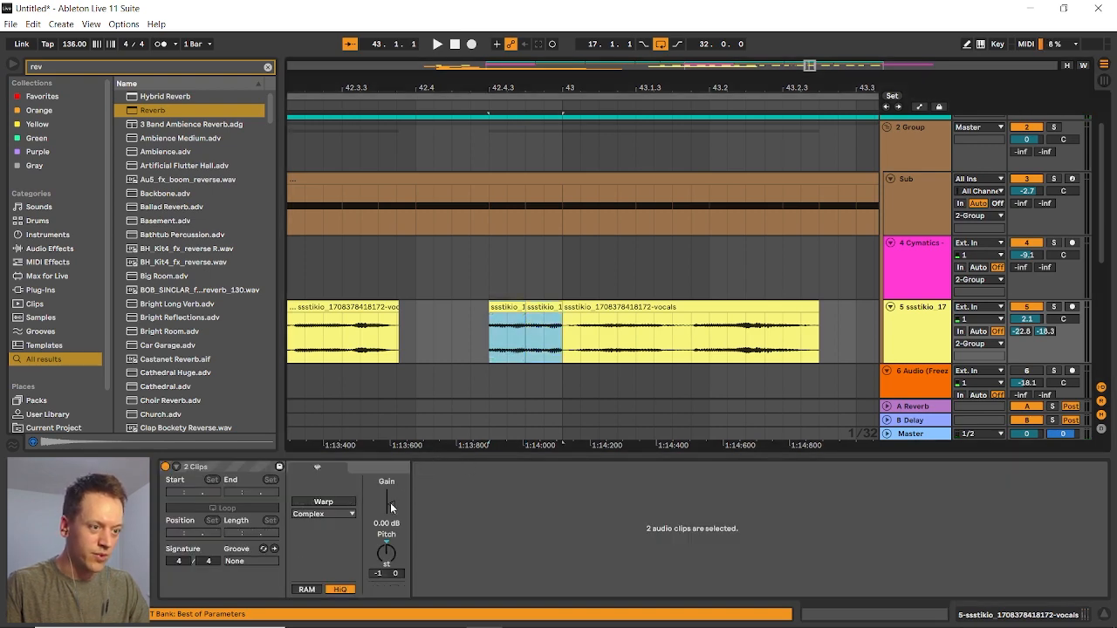
drag(391, 508, 391, 523)
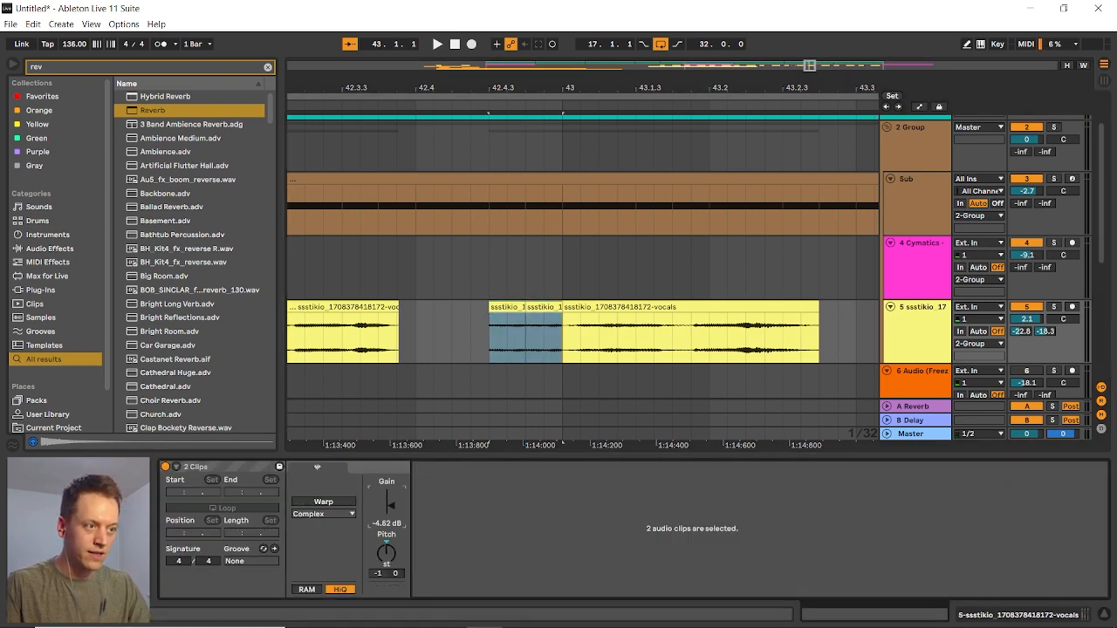
Play back the passage leading into bar 43 to check the level of the two vocal slices
click(313, 255)
key(space)
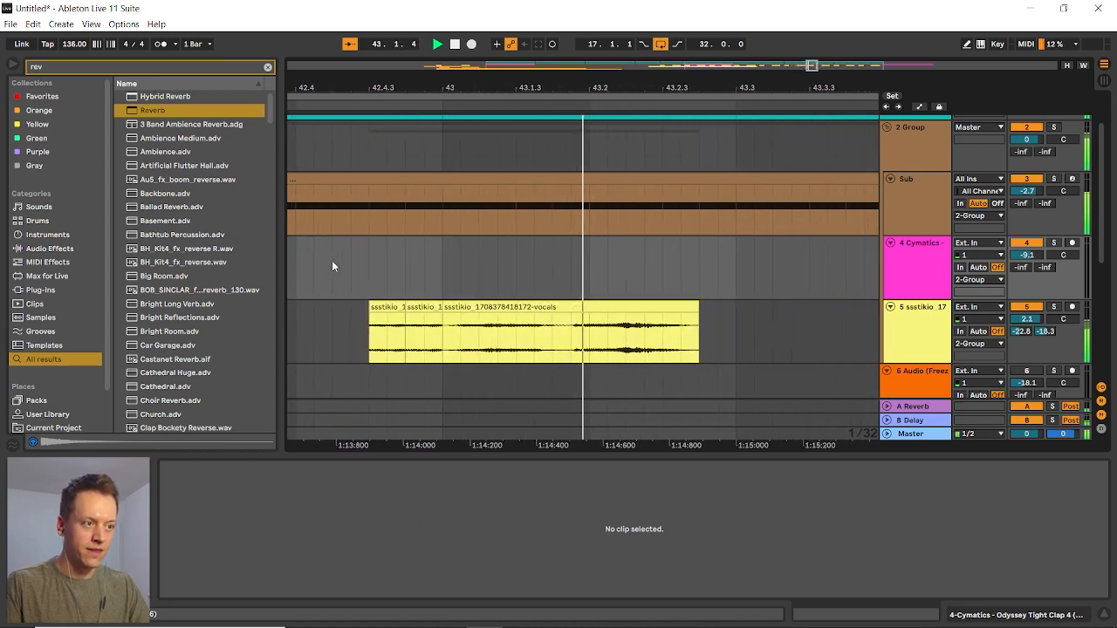
scroll(333, 267, down, 10)
key(space)
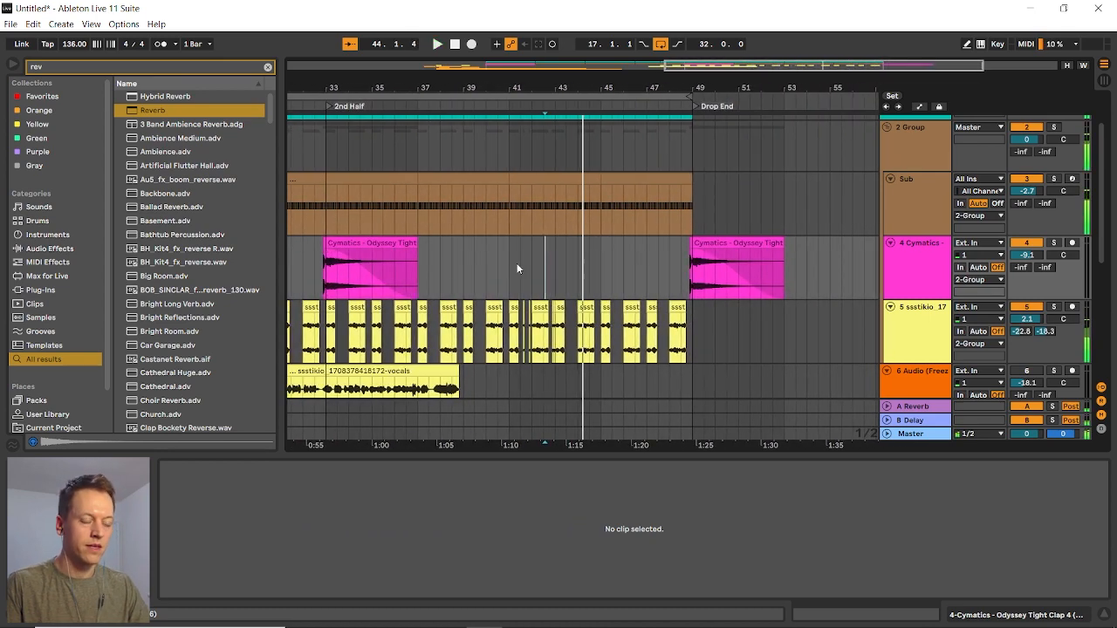
Copy the half bar with two short vocal slices from 41.3 to 42 and paste it at 43.3
scroll(517, 269, up, 5)
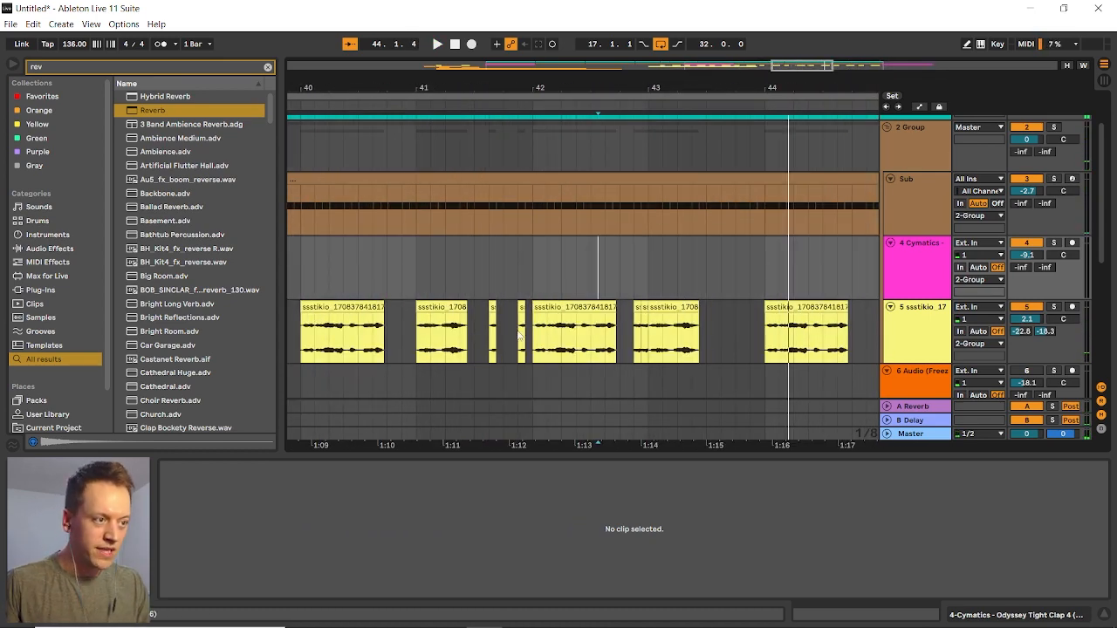
drag(535, 331, 478, 333)
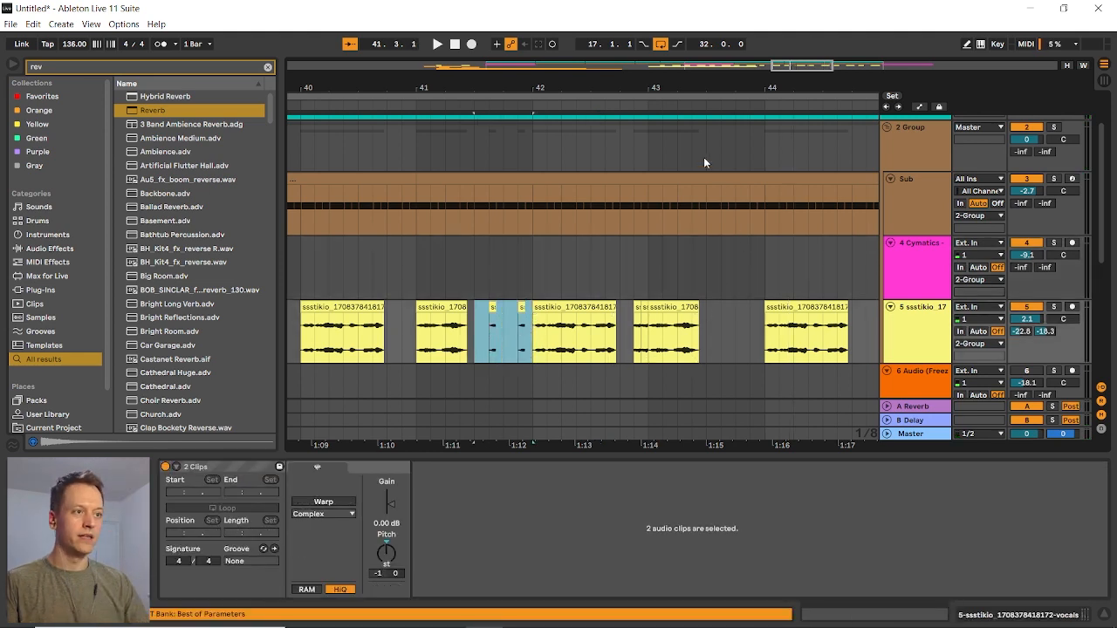
click(719, 340)
key(ctrl+v)
key(ctrl+z)
click(709, 341)
key(ctrl+v)
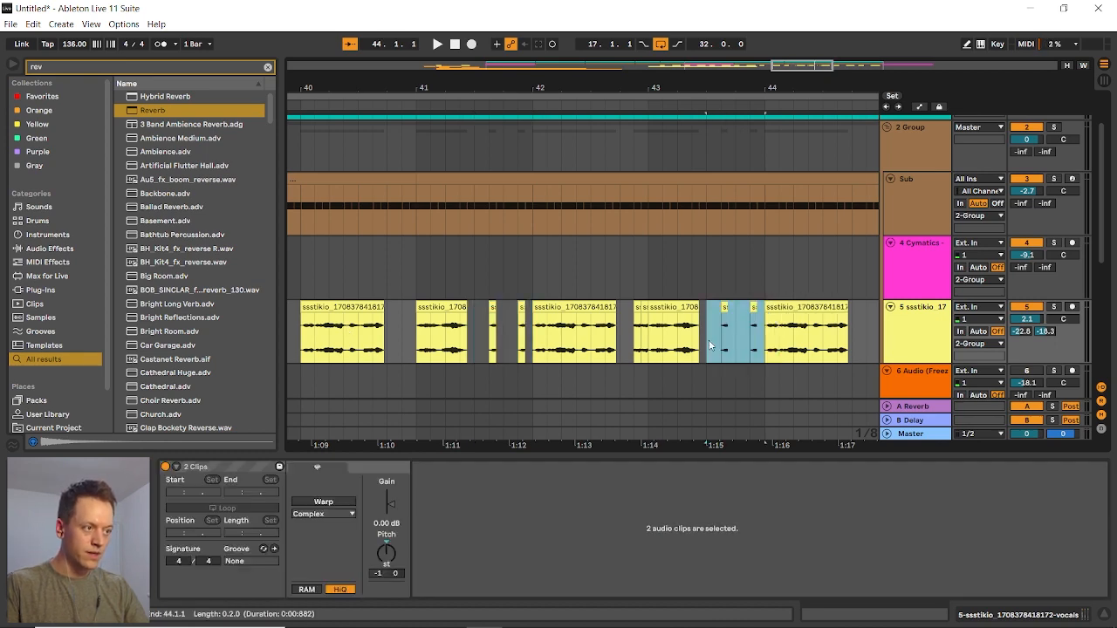
Paste the same half bar of two short vocal slices at 45.3 and 47.3
scroll(710, 364, right, 2)
scroll(711, 364, down, 3)
scroll(711, 360, right, 5)
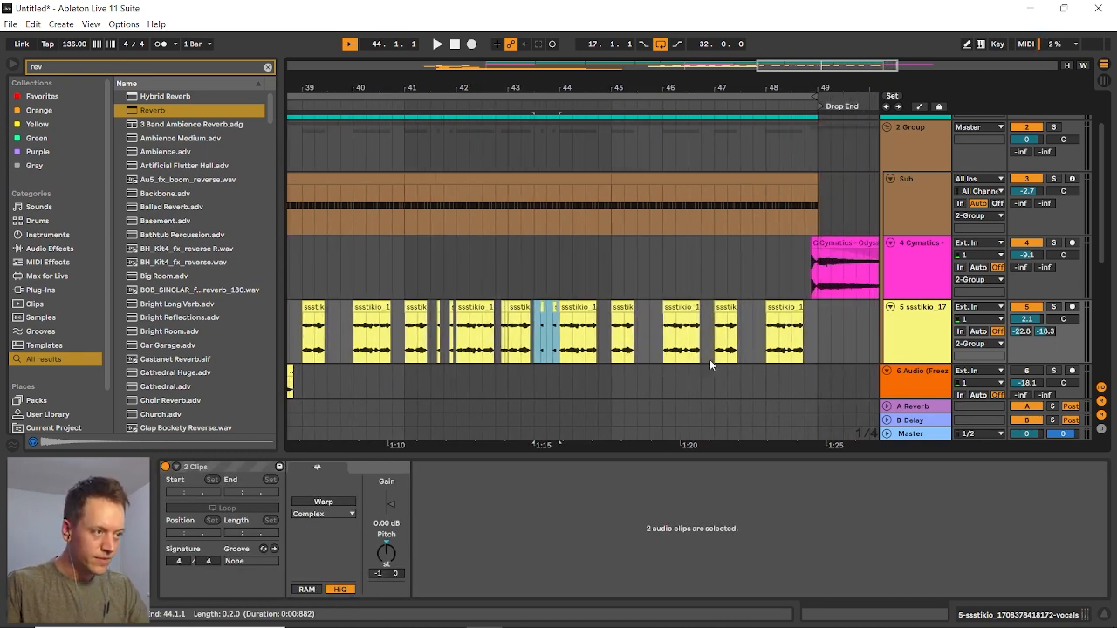
scroll(637, 340, up, 3)
click(620, 329)
key(ctrl+v)
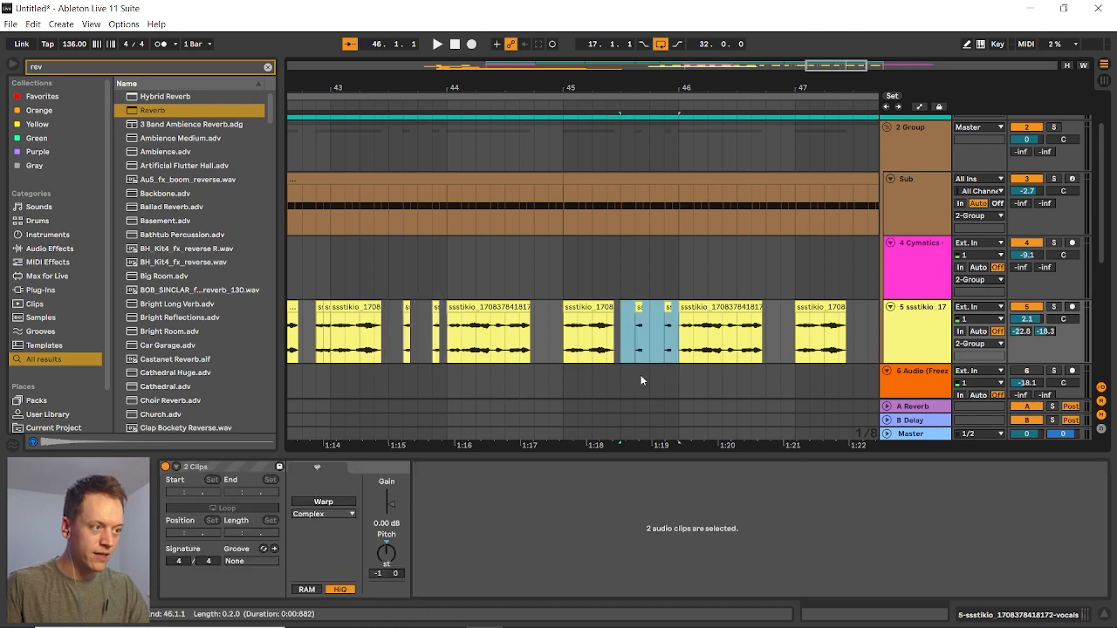
scroll(642, 381, down, 3)
scroll(732, 346, up, 3)
click(729, 327)
key(ctrl+v)
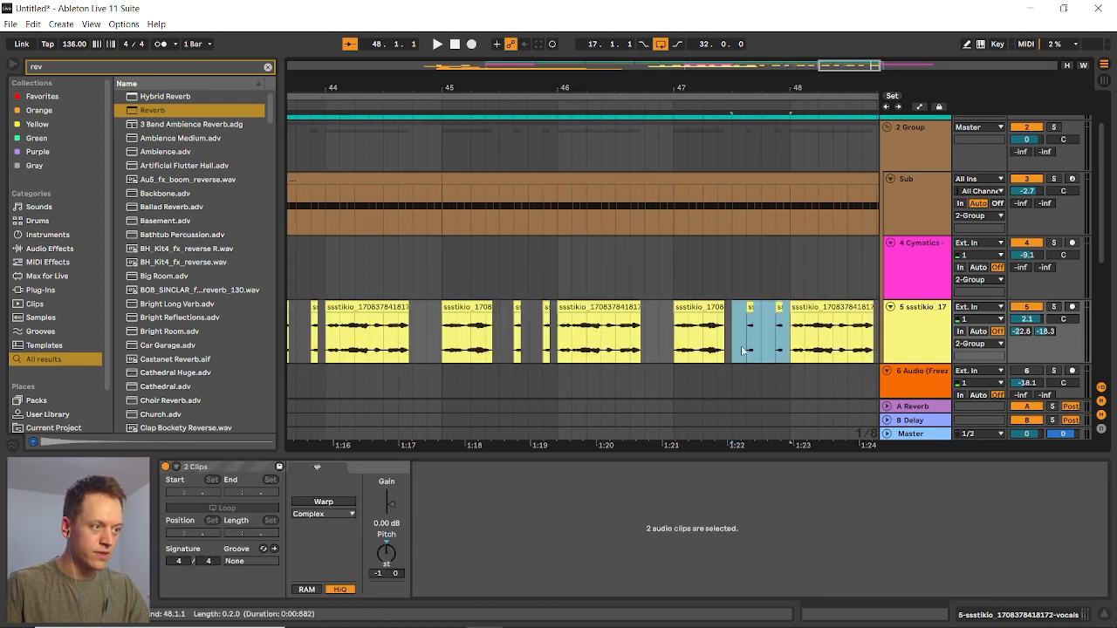
Play back the varied vocal chop pattern from bar 41 in the full mix
scroll(721, 363, down, 3)
scroll(582, 361, left, 2)
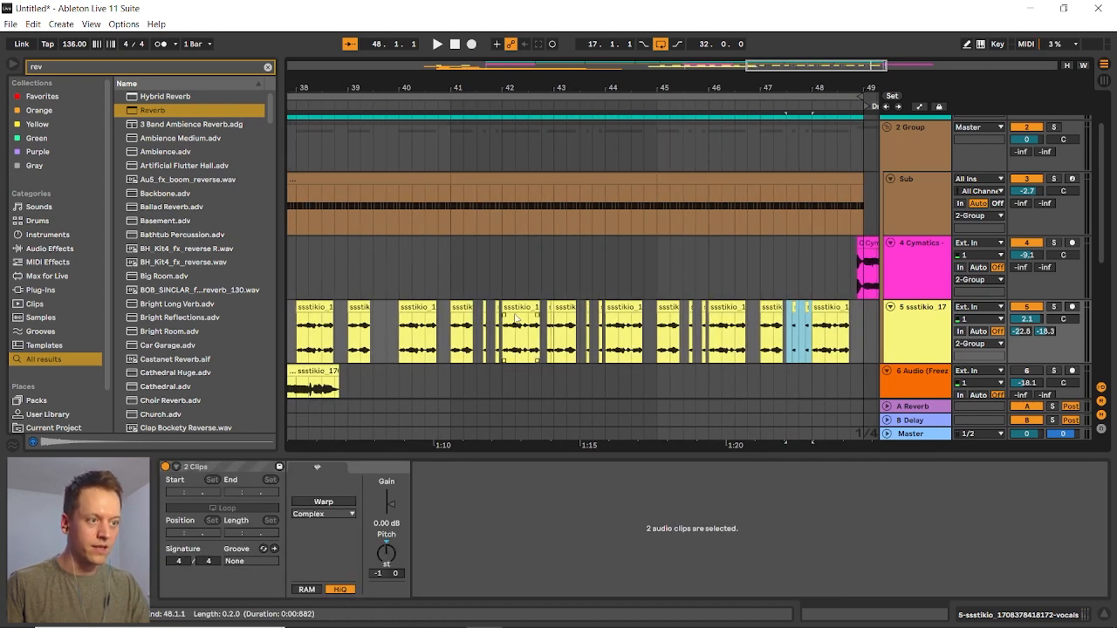
click(456, 271)
key(space)
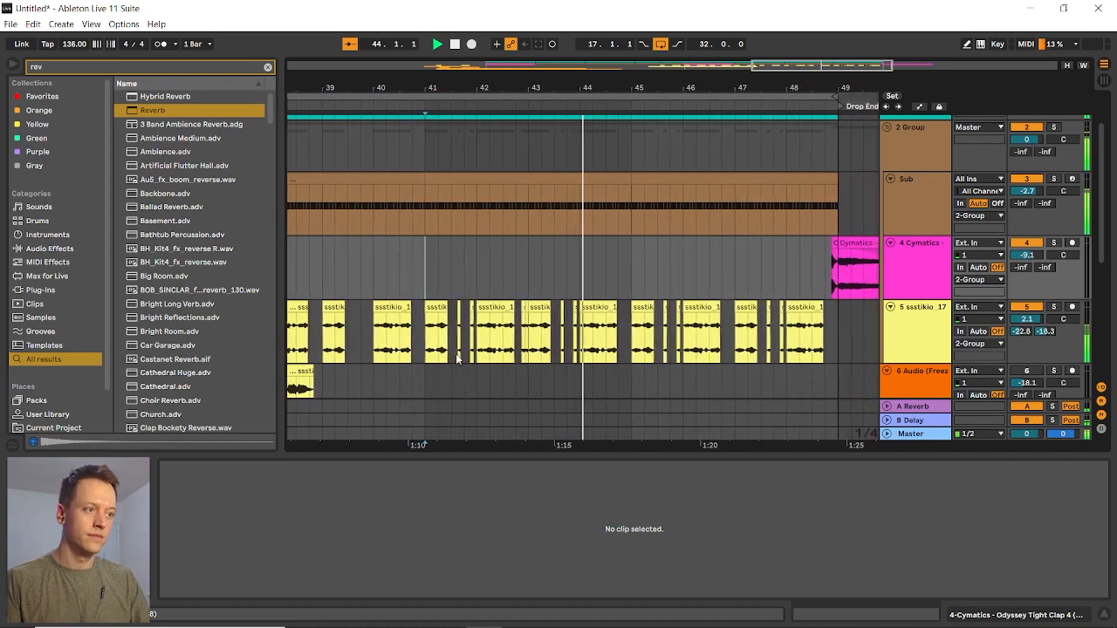
key(space)
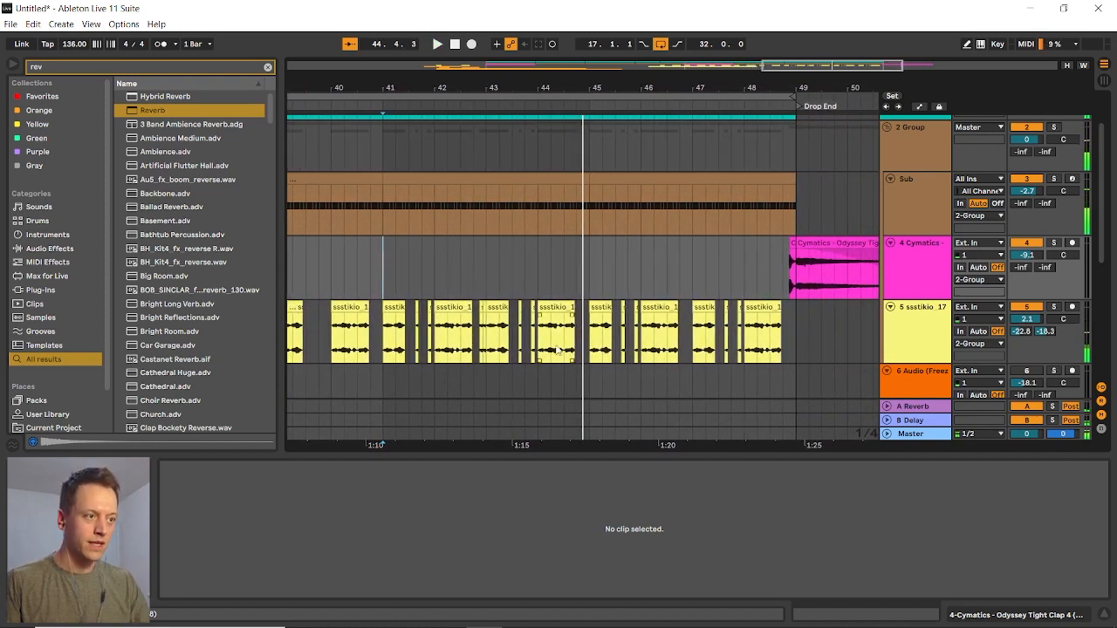
Copy the eighth-note vocal slice from 44.2 to 44.2.3 and paste it at 44.4.3, right before bar 45
scroll(553, 349, up, 4)
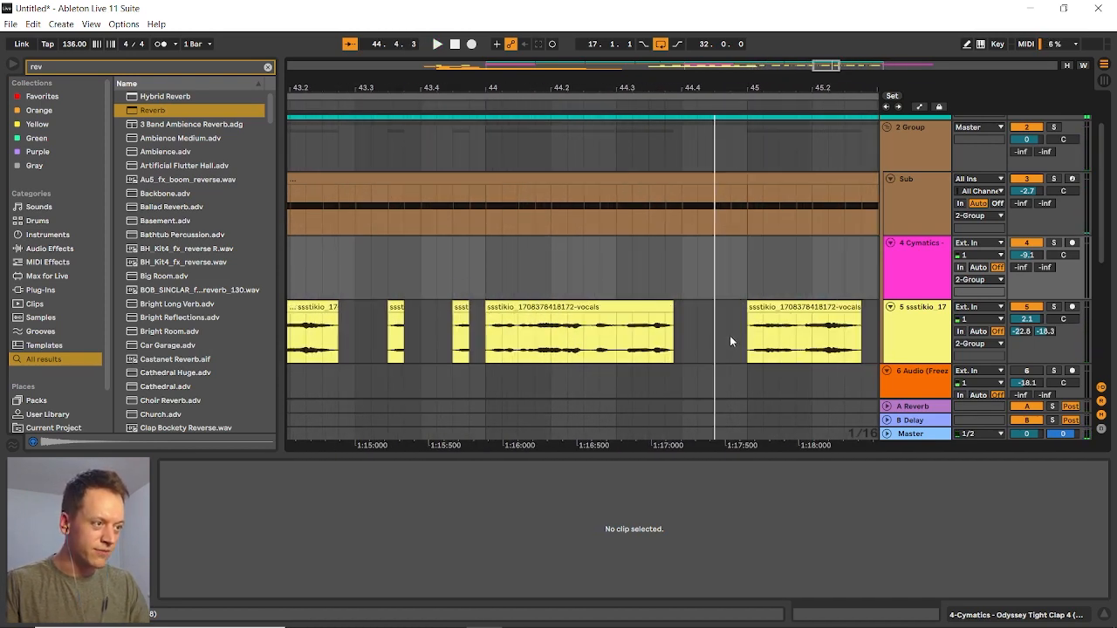
click(534, 340)
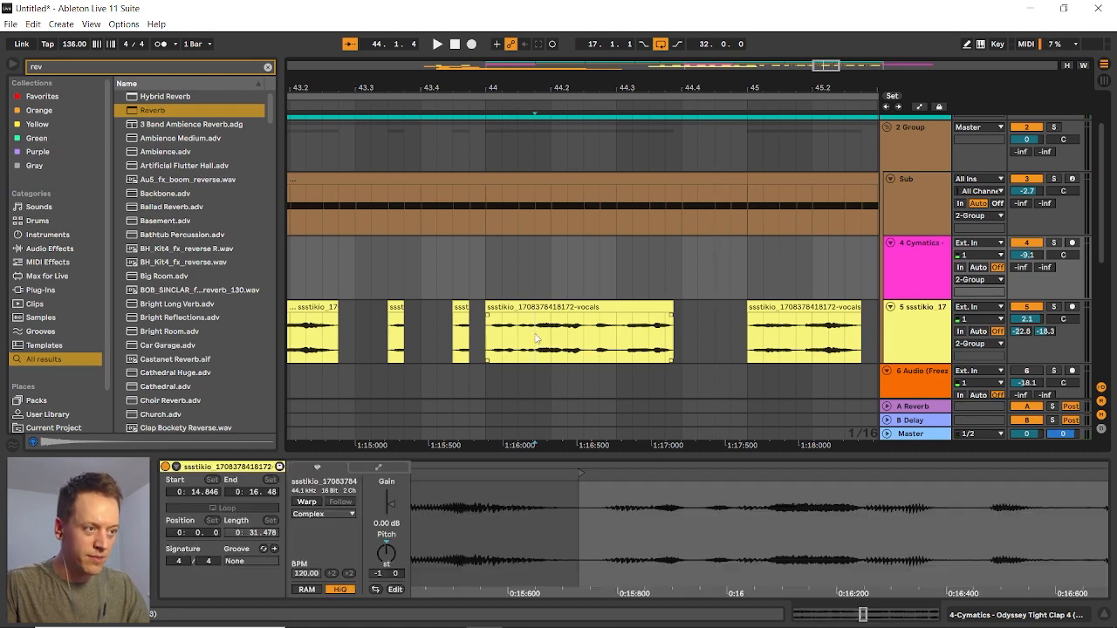
scroll(524, 345, down, 2)
scroll(519, 345, up, 4)
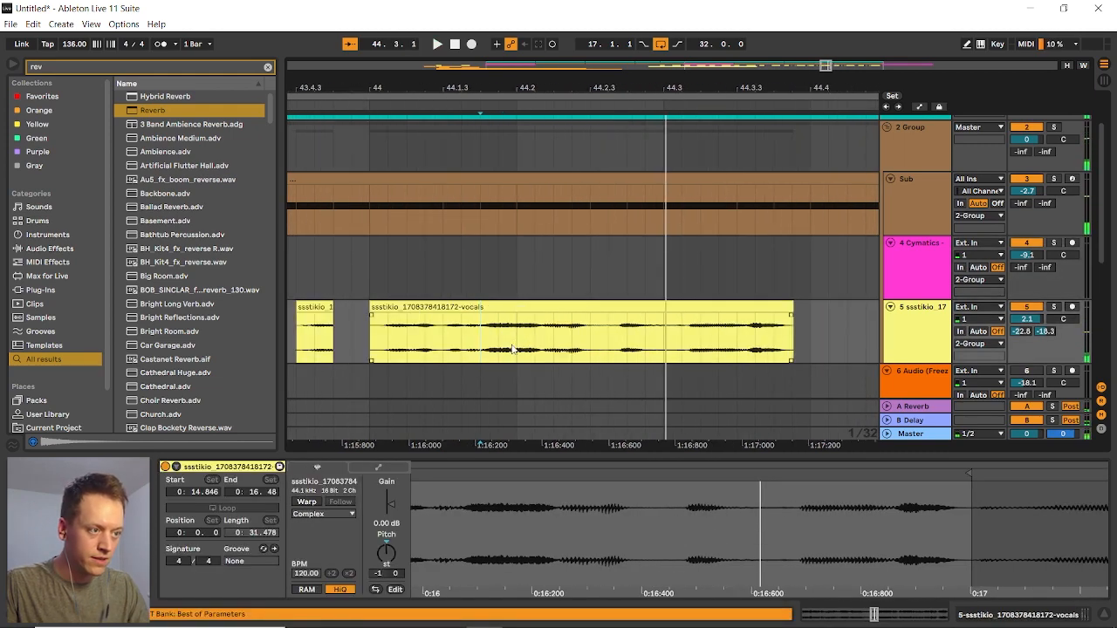
drag(517, 349, 585, 341)
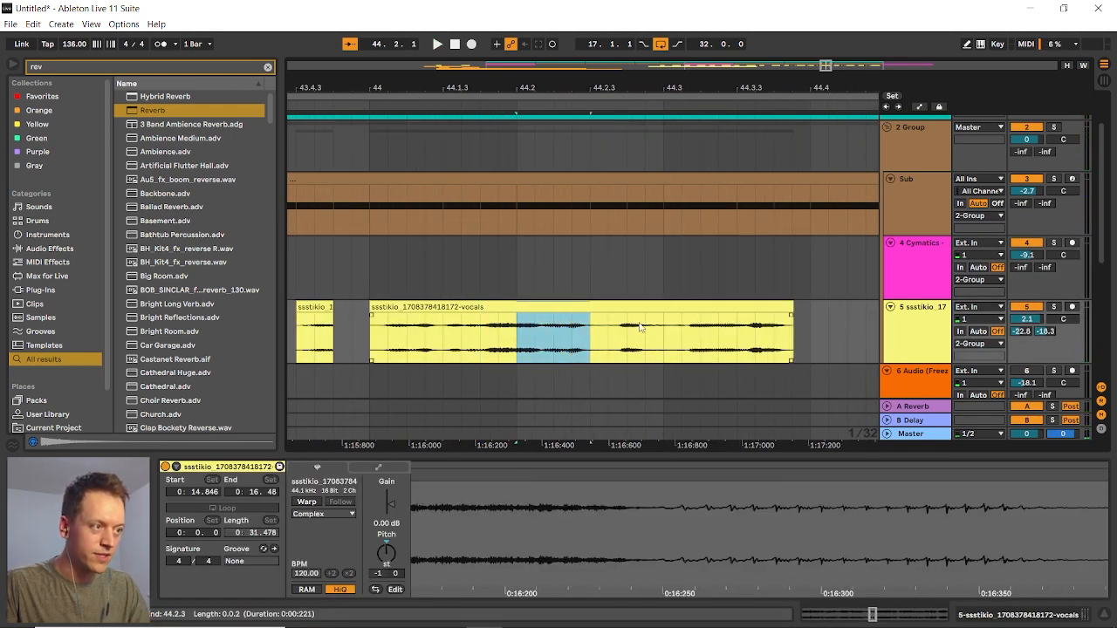
scroll(639, 328, down, 2)
click(749, 333)
key(ctrl+v)
scroll(726, 342, down, 2)
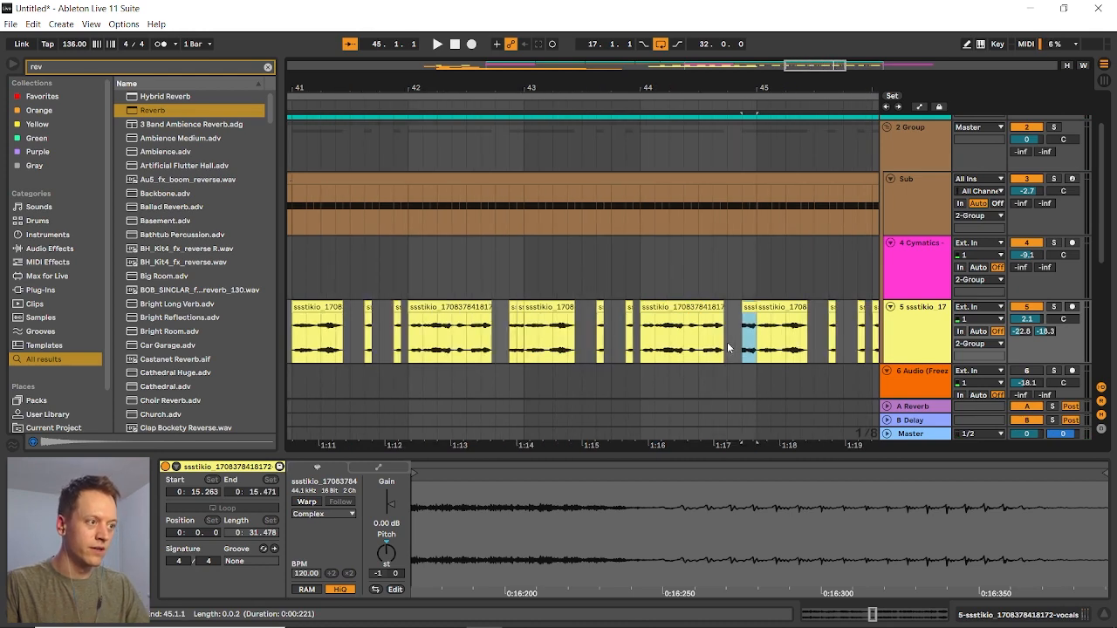
scroll(728, 348, right, 5)
scroll(698, 359, right, 2)
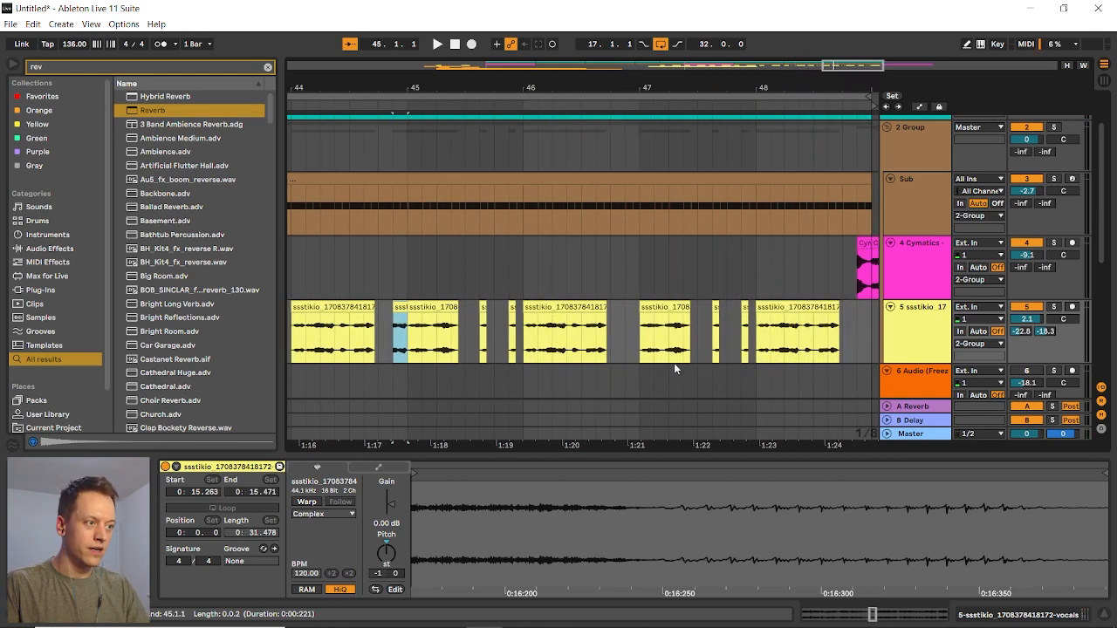
scroll(462, 366, left, 4)
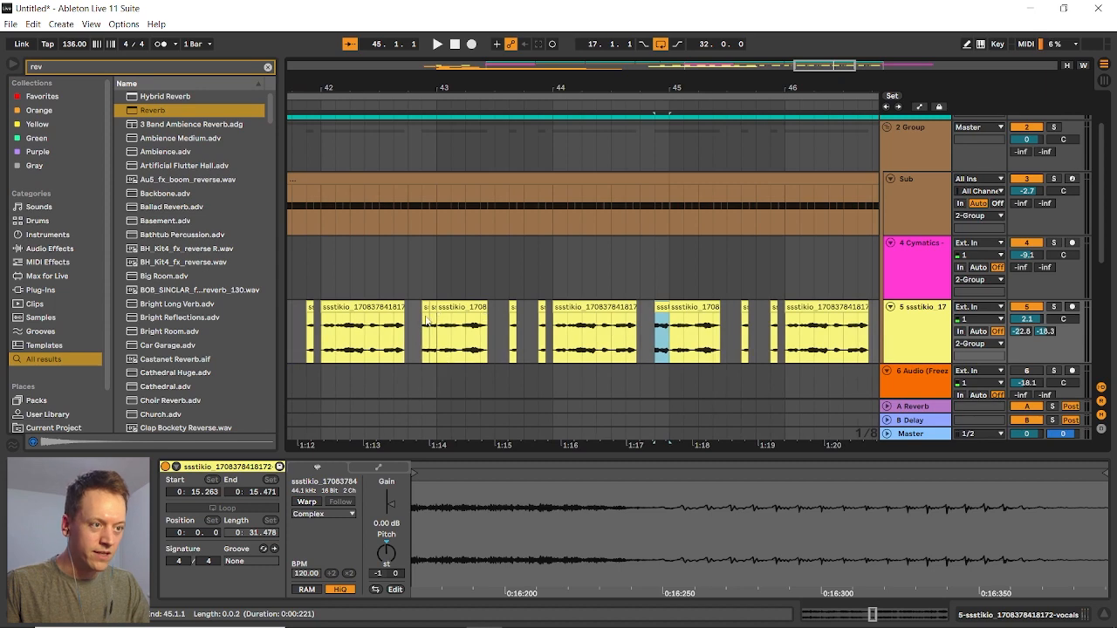
Copy the two short vocal slices right before bar 43 and paste them at 46.4.3, right before bar 47
click(426, 307)
shift+click(433, 307)
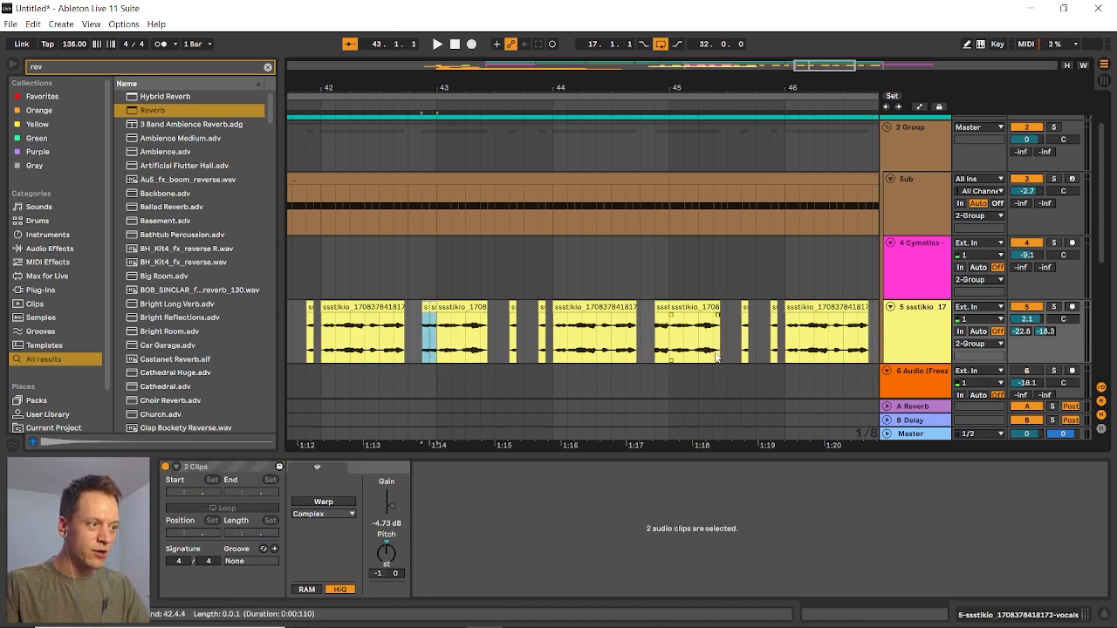
scroll(716, 358, right, 3)
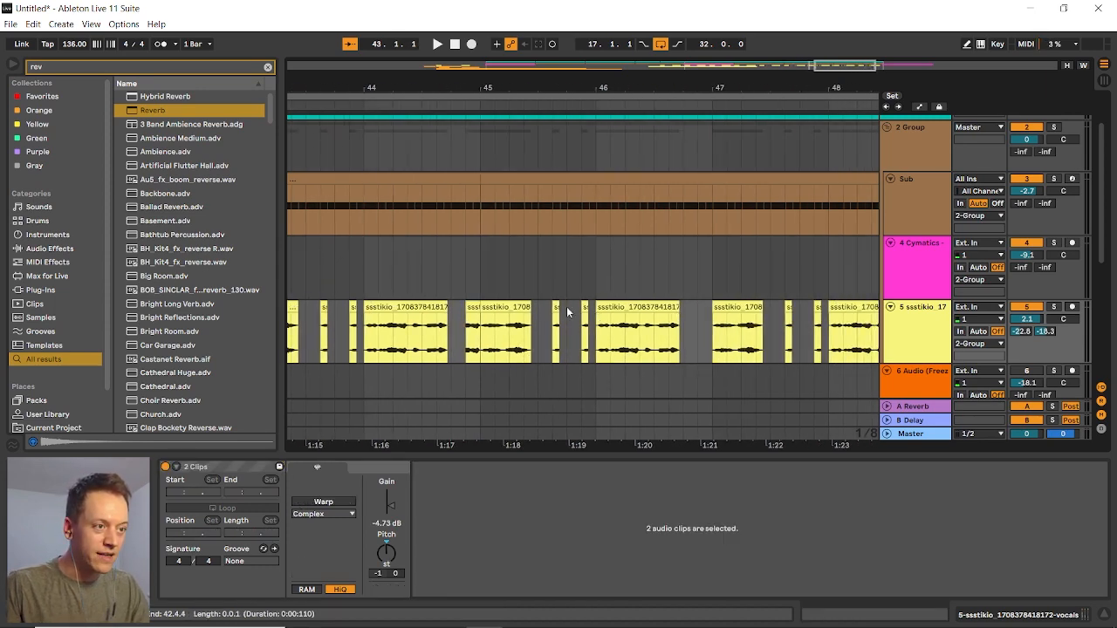
scroll(695, 338, up, 3)
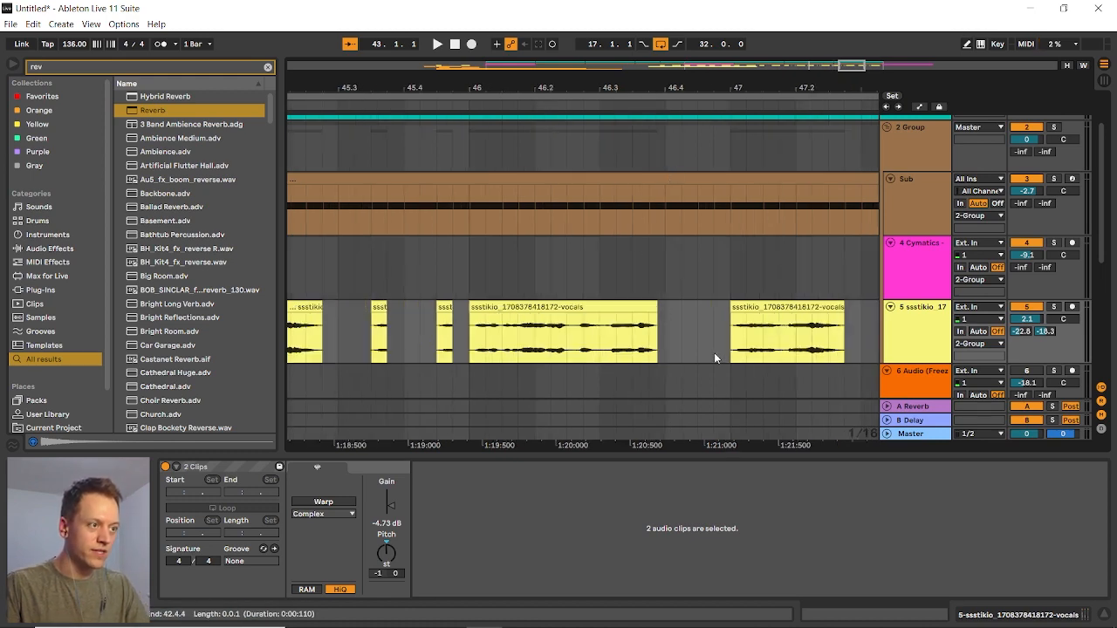
click(696, 339)
key(ctrl+v)
scroll(715, 378, down, 5)
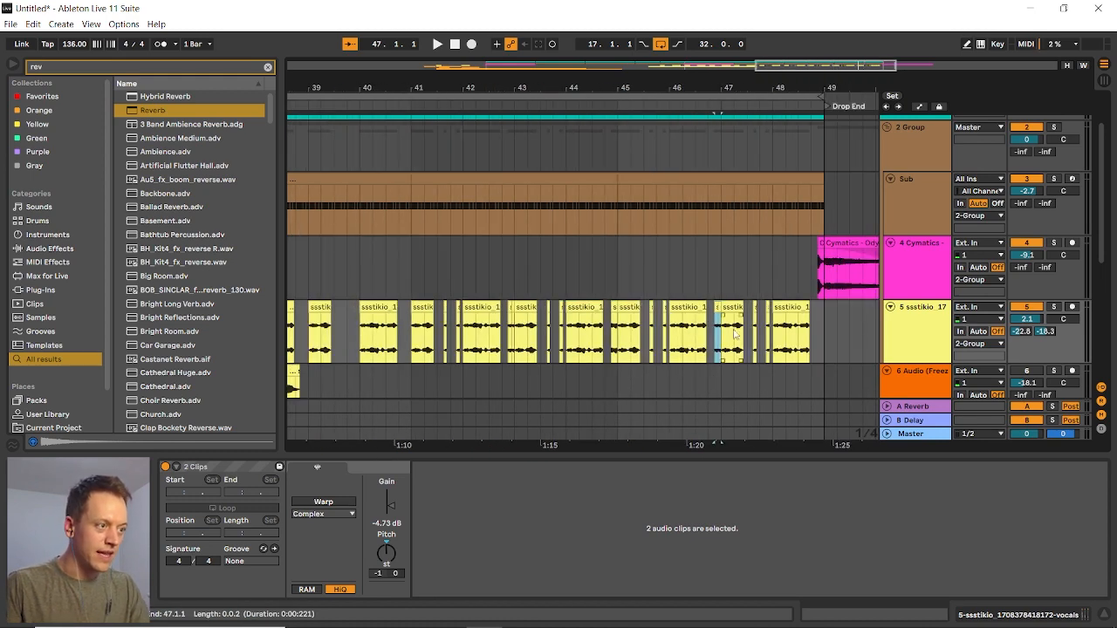
Copy the eighth-note vocal slice from 44.4.3 and paste it at 48.4.3, right before bar 49
click(616, 309)
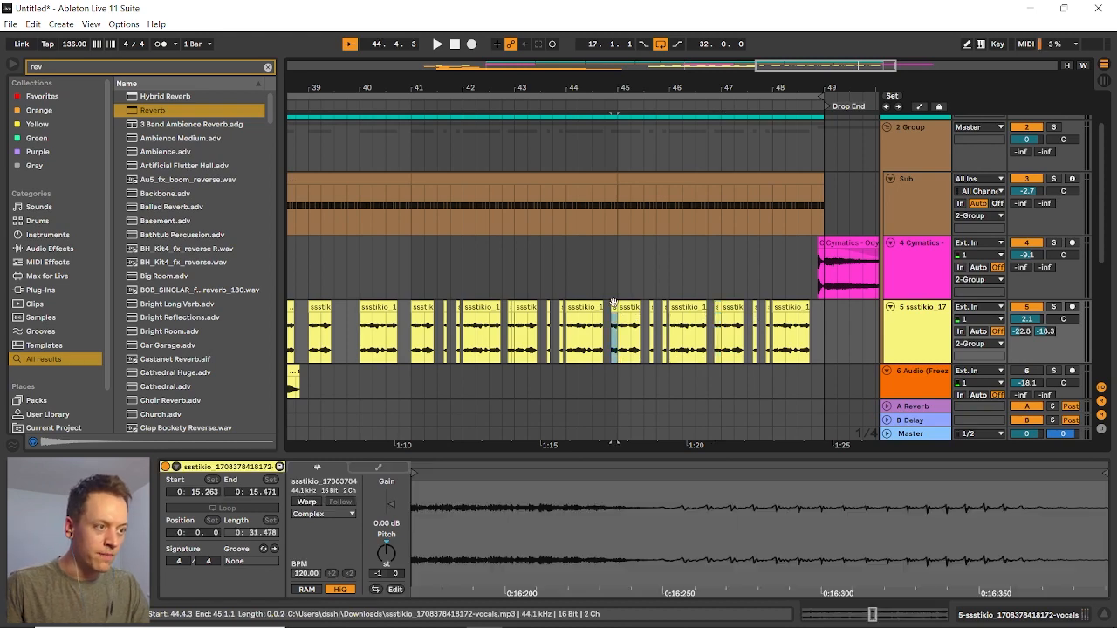
scroll(817, 336, up, 4)
click(813, 332)
key(ctrl+v)
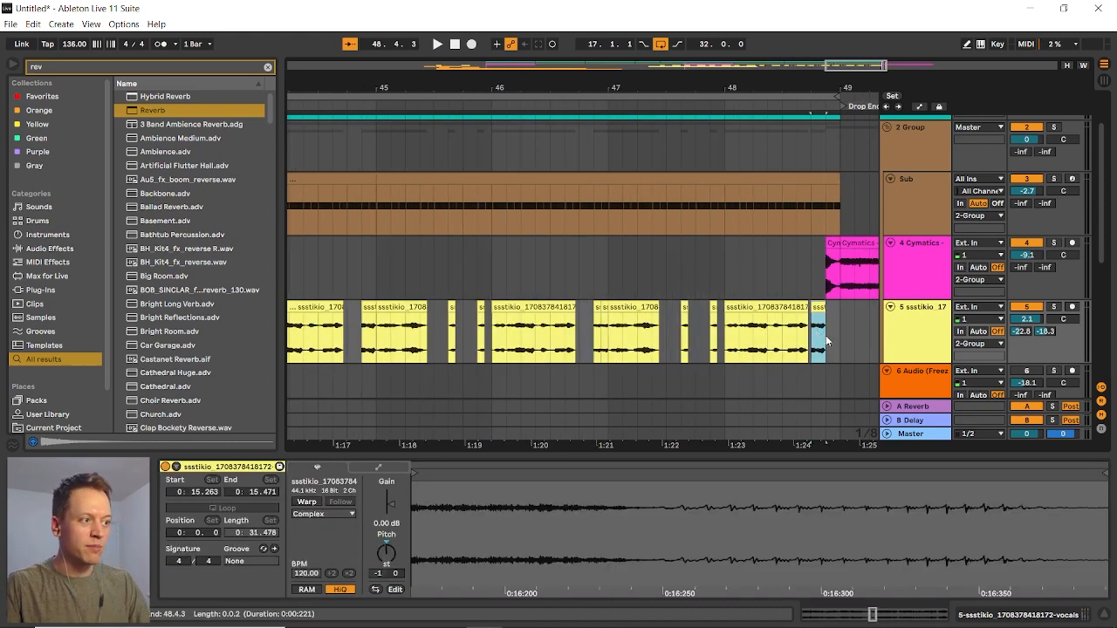
scroll(821, 341, down, 5)
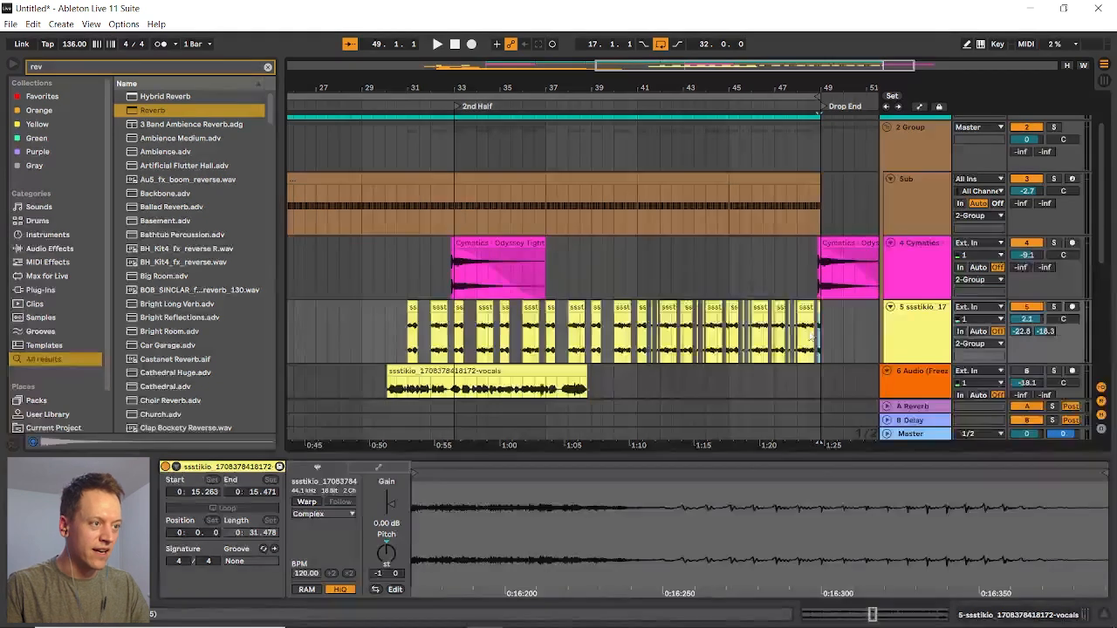
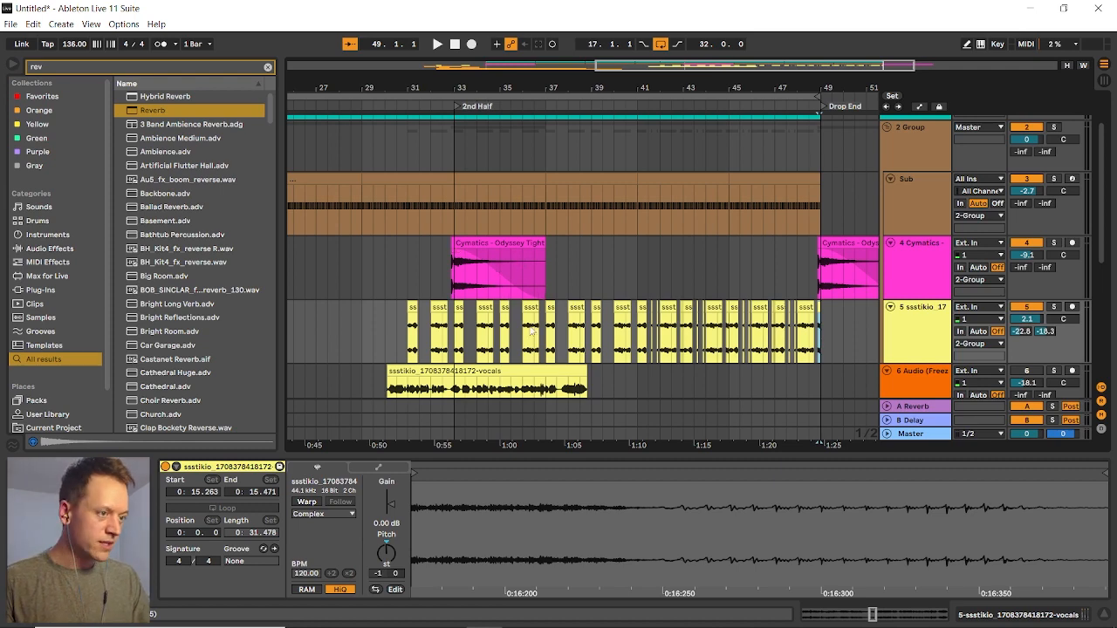
Play back the drop's second half from bar 37 with all the vocal chop variations
click(546, 143)
key(space)
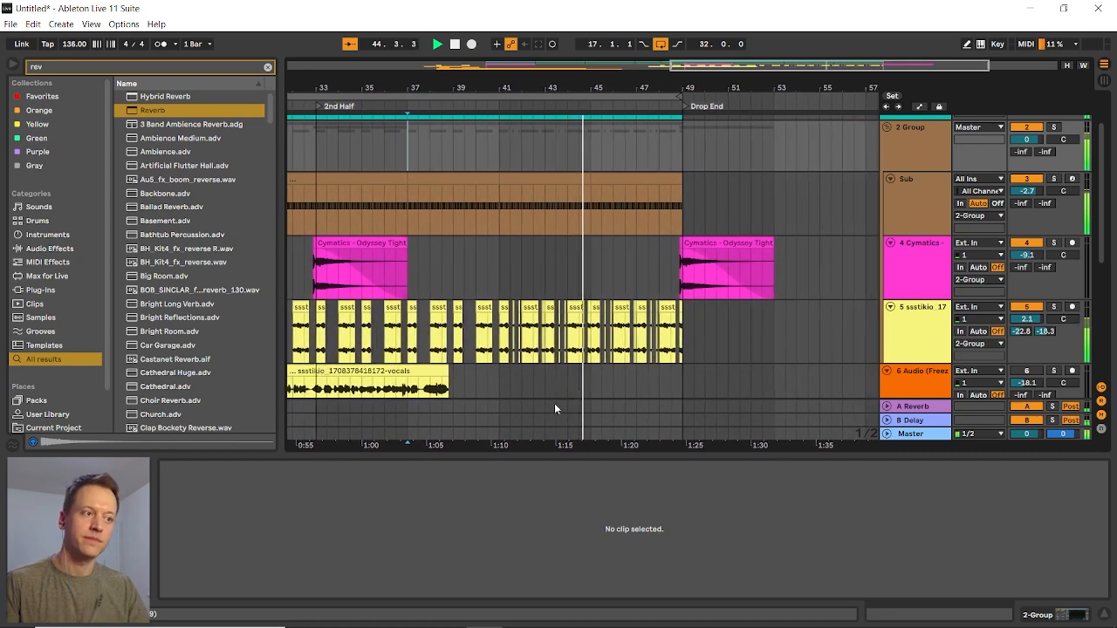
scroll(471, 309, down, 4)
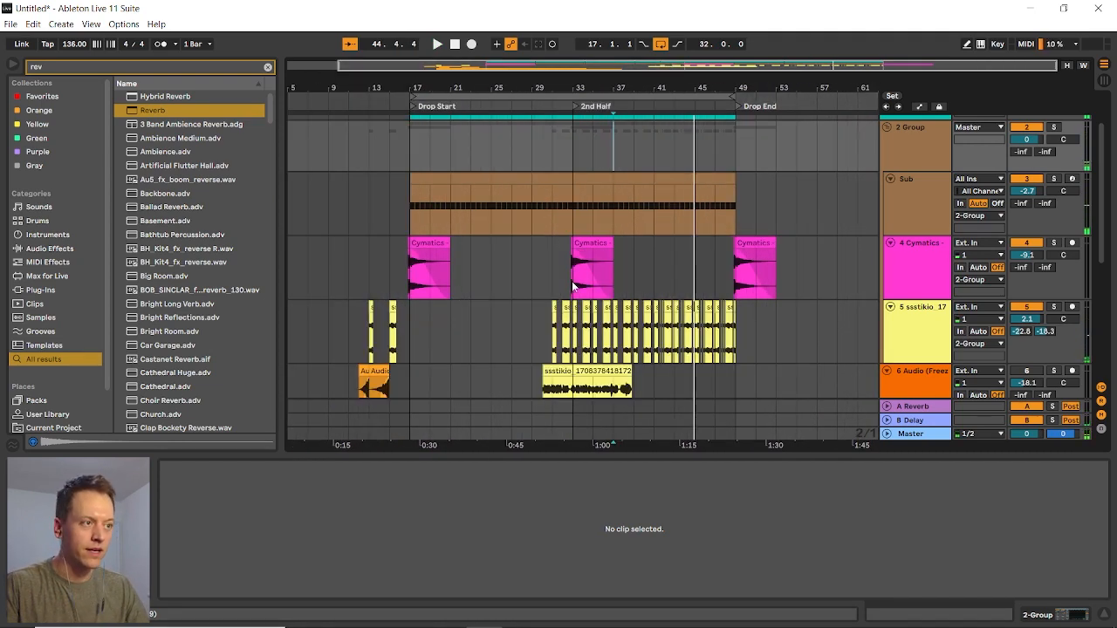
Search the browser for "vital", insert a new MIDI track below track 6 and load the Vital synth onto it
scroll(574, 285, down, 5)
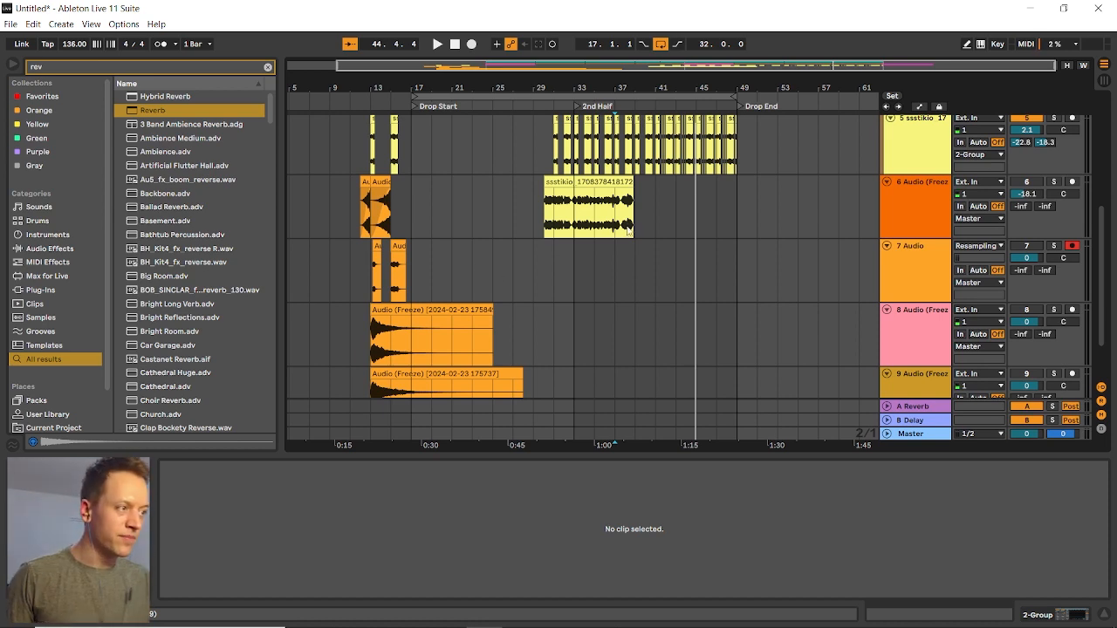
click(900, 276)
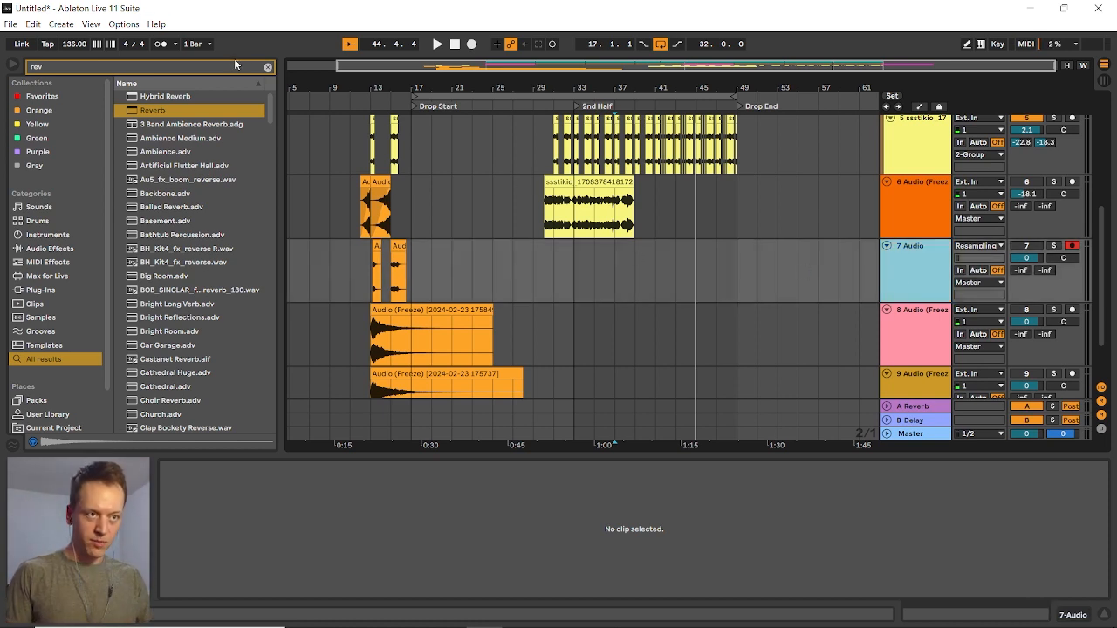
click(267, 67)
text(vital)
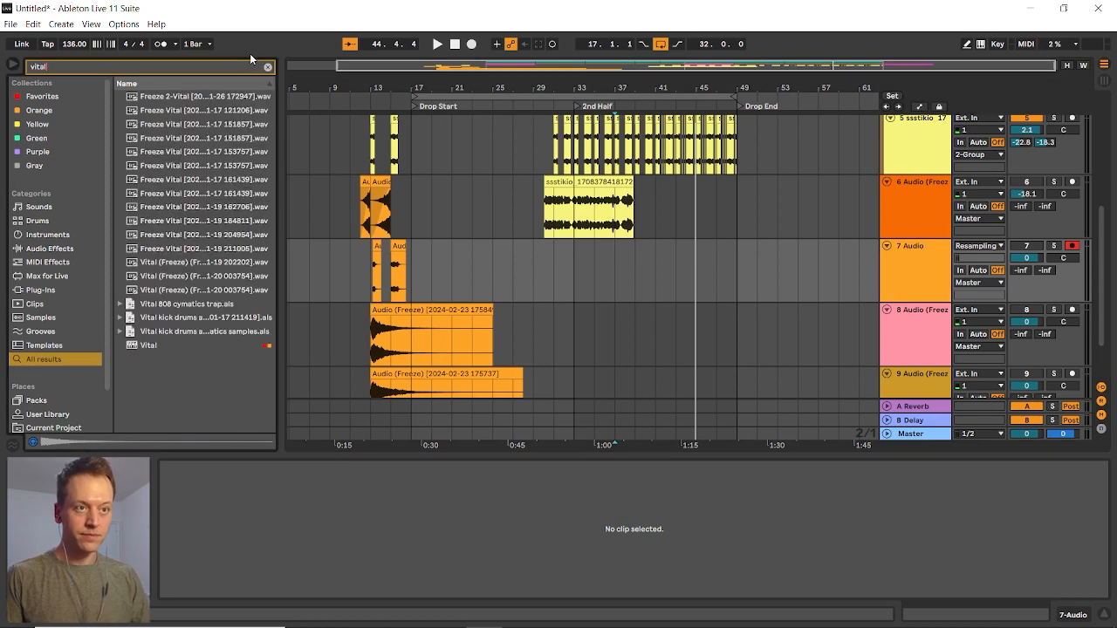
click(489, 218)
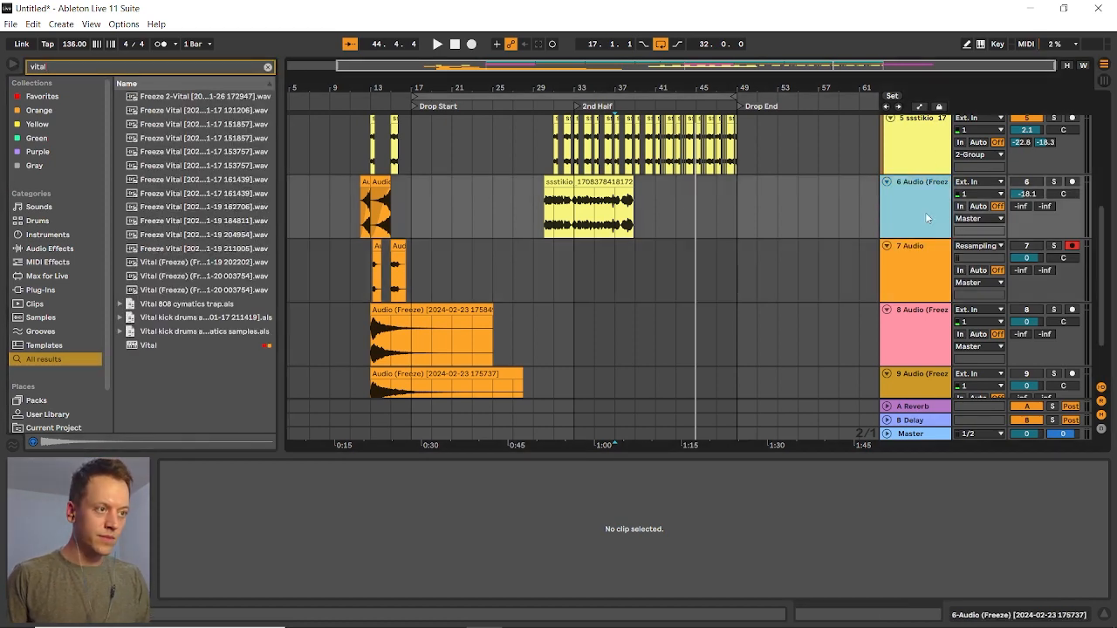
key(ctrl+shift+t)
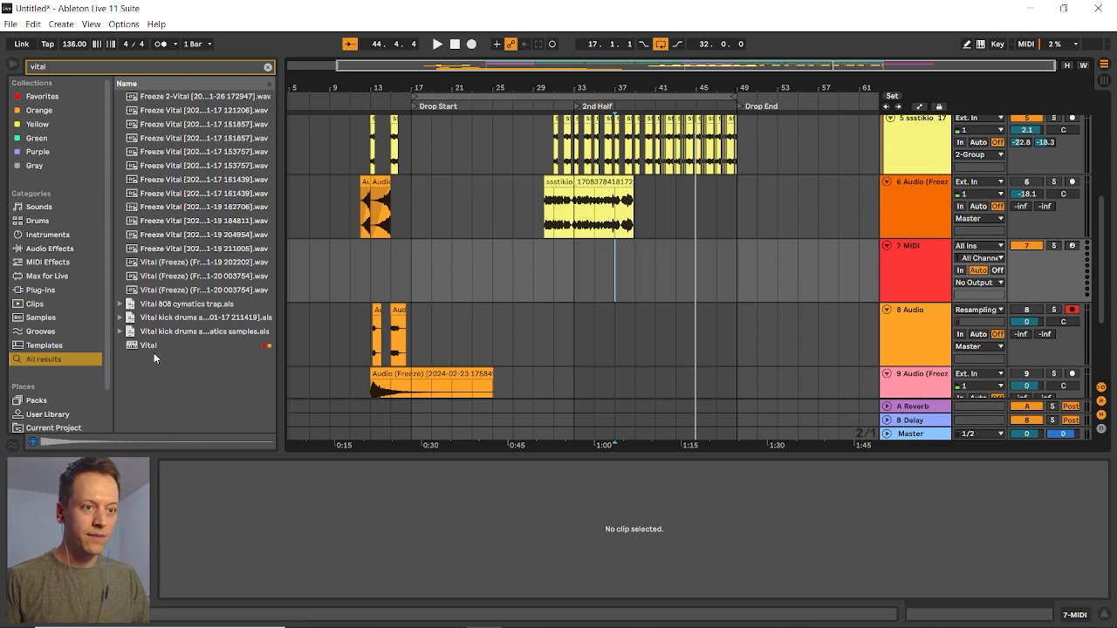
drag(154, 347, 918, 262)
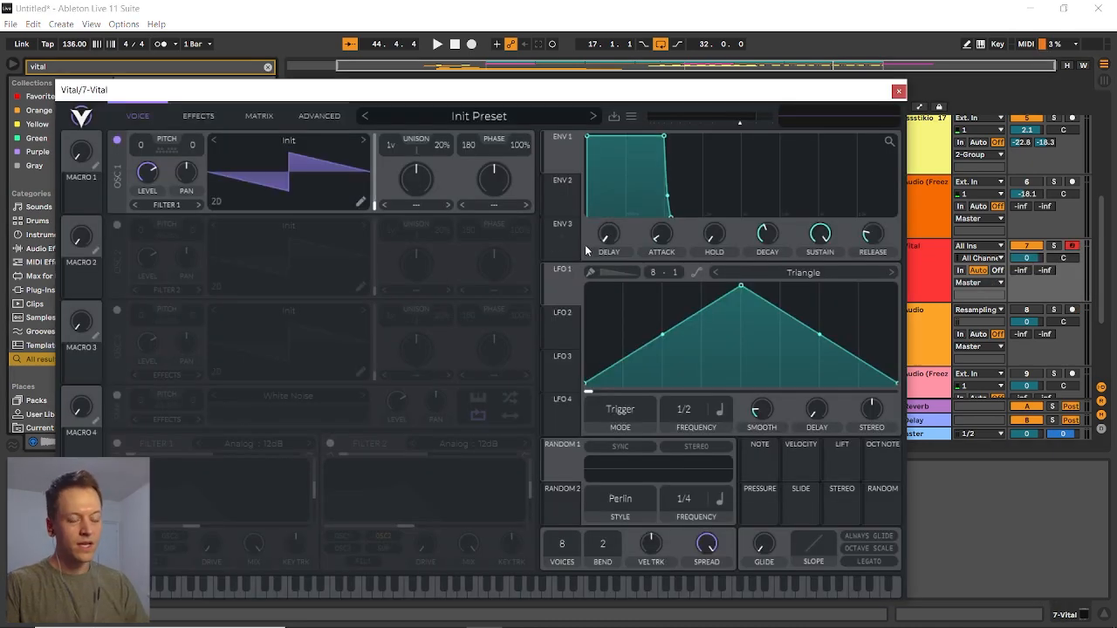
Switch Vital's sound source from oscillator 1 to the White Noise sampler and route it through an enabled Filter 1
click(116, 139)
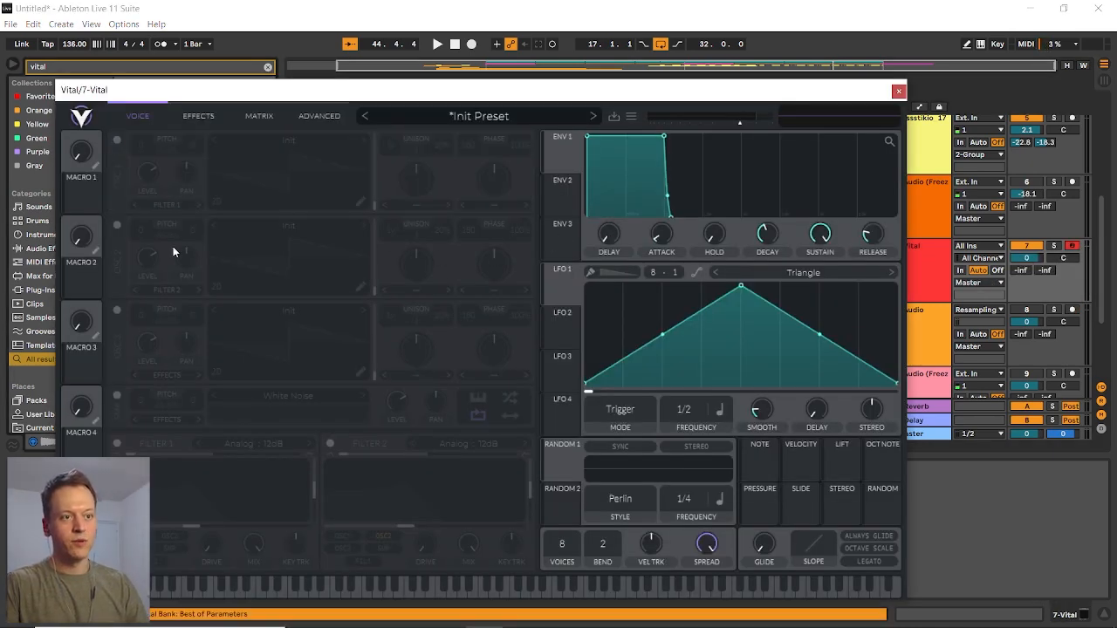
click(116, 394)
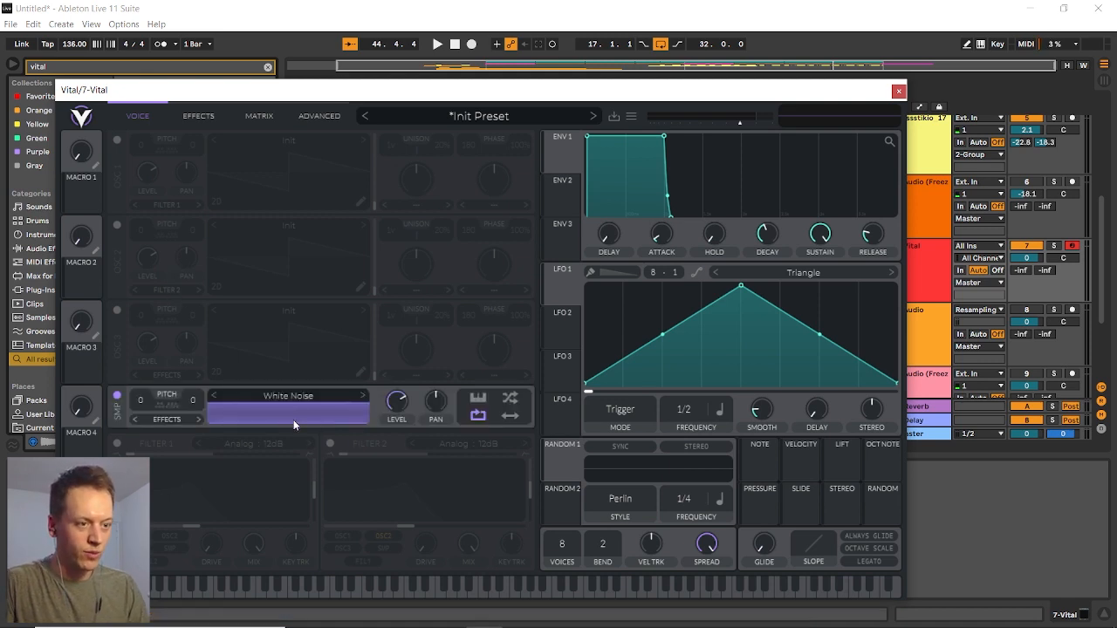
click(151, 420)
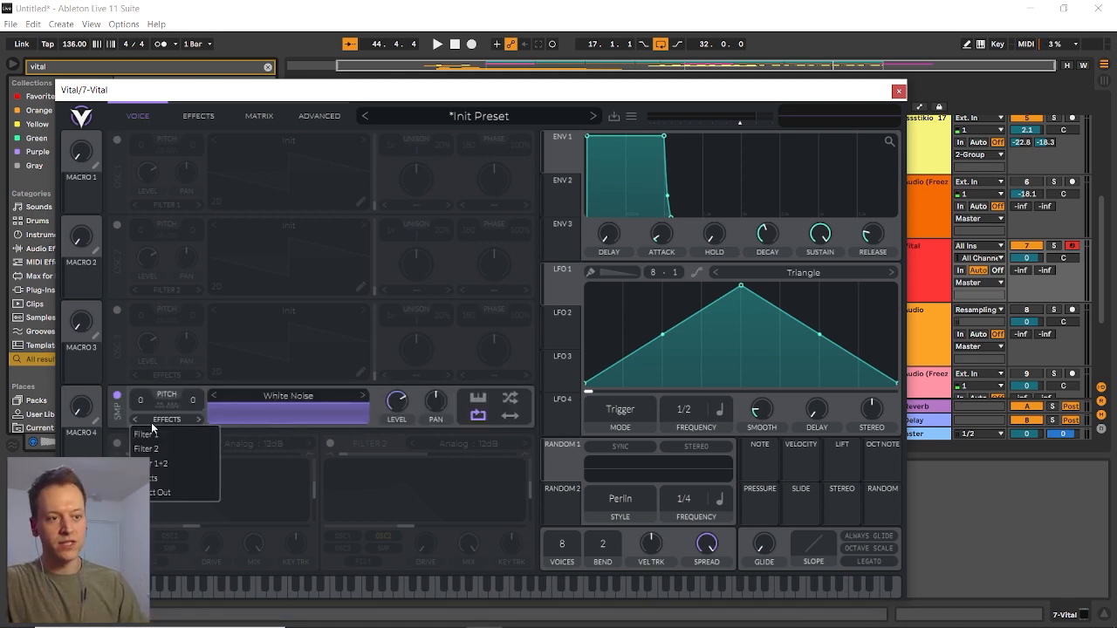
click(158, 431)
click(117, 443)
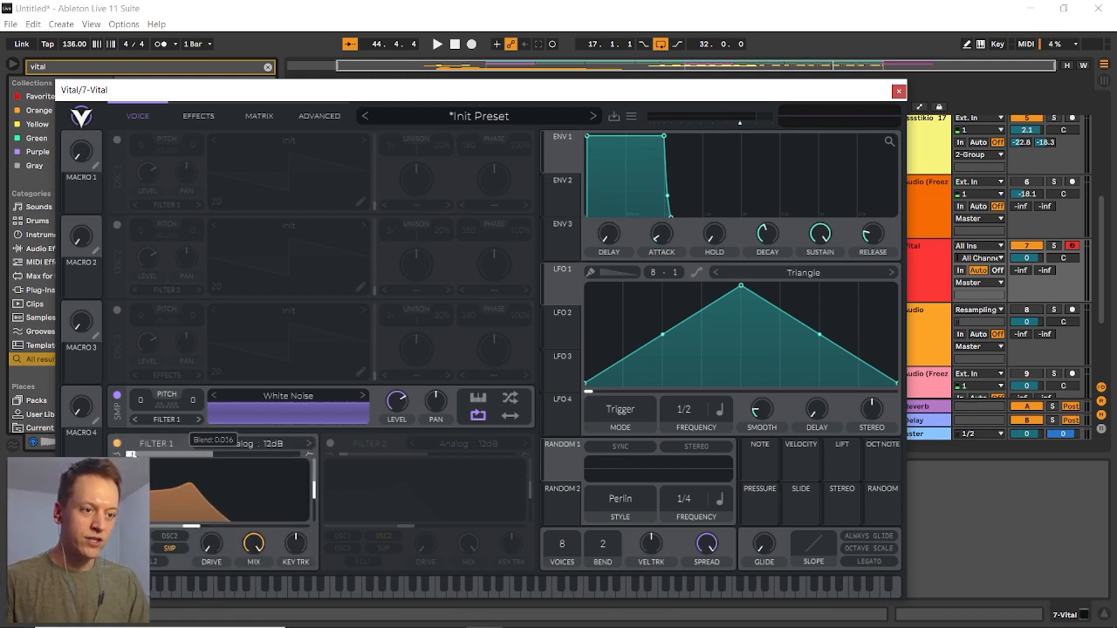
Shape Filter 1 into a band-pass by centring its blend, with key tracking turned fully up and a higher resonance
drag(130, 454, 215, 452)
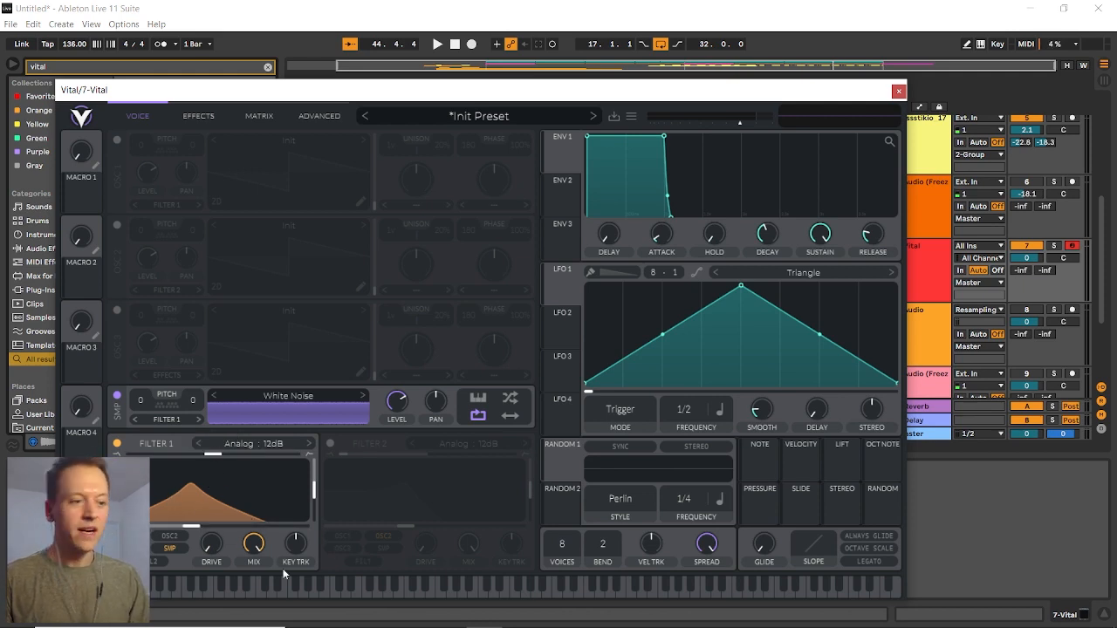
mouse_move(294, 556)
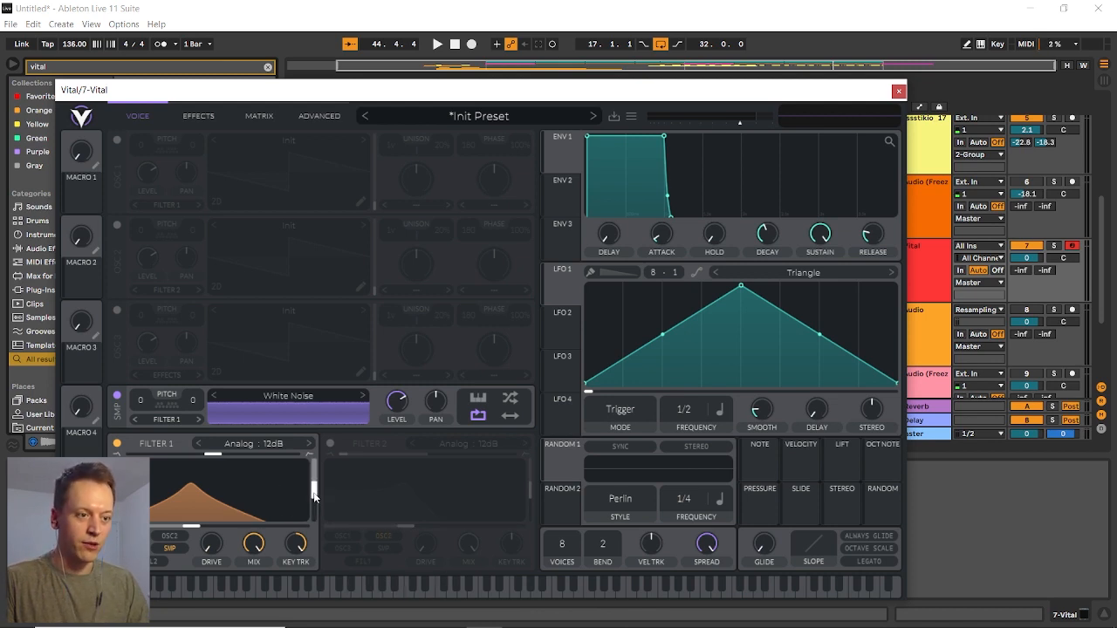
mouse_move(311, 491)
drag(310, 490, 306, 477)
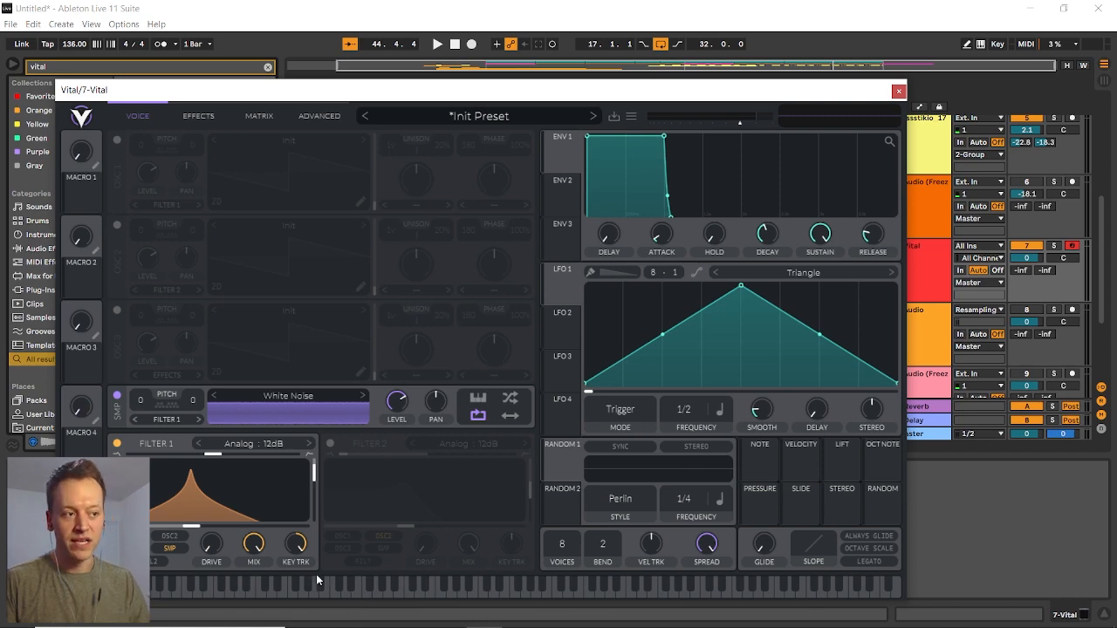
click(898, 91)
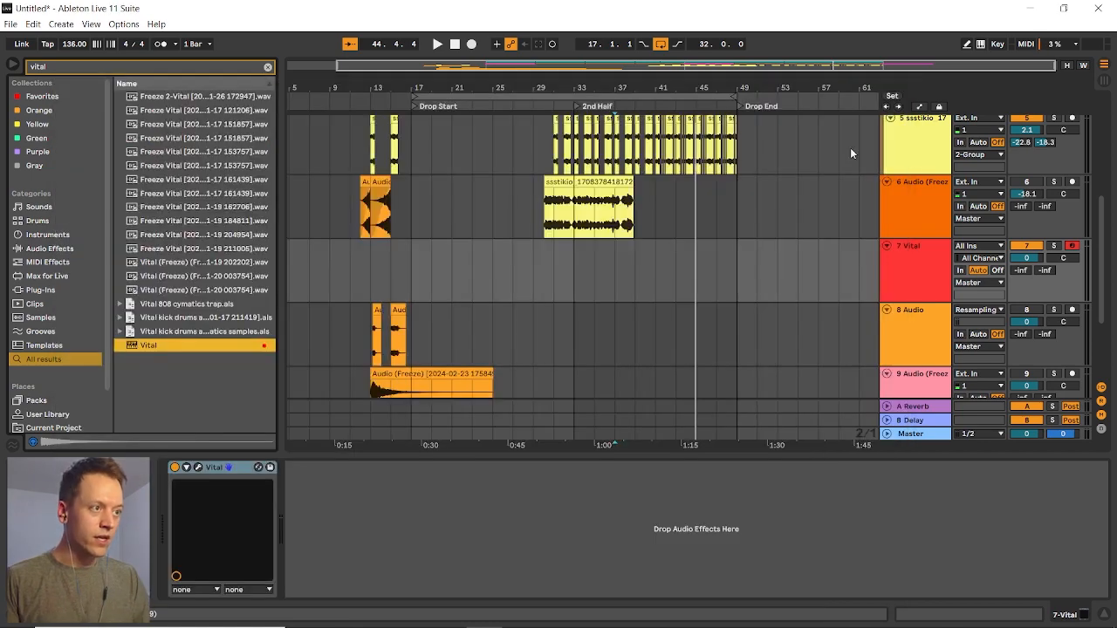
Create an empty eight-bar MIDI clip on the Vital track from bar 41 to bar 49 and enlarge the note editor
scroll(732, 243, left, 1)
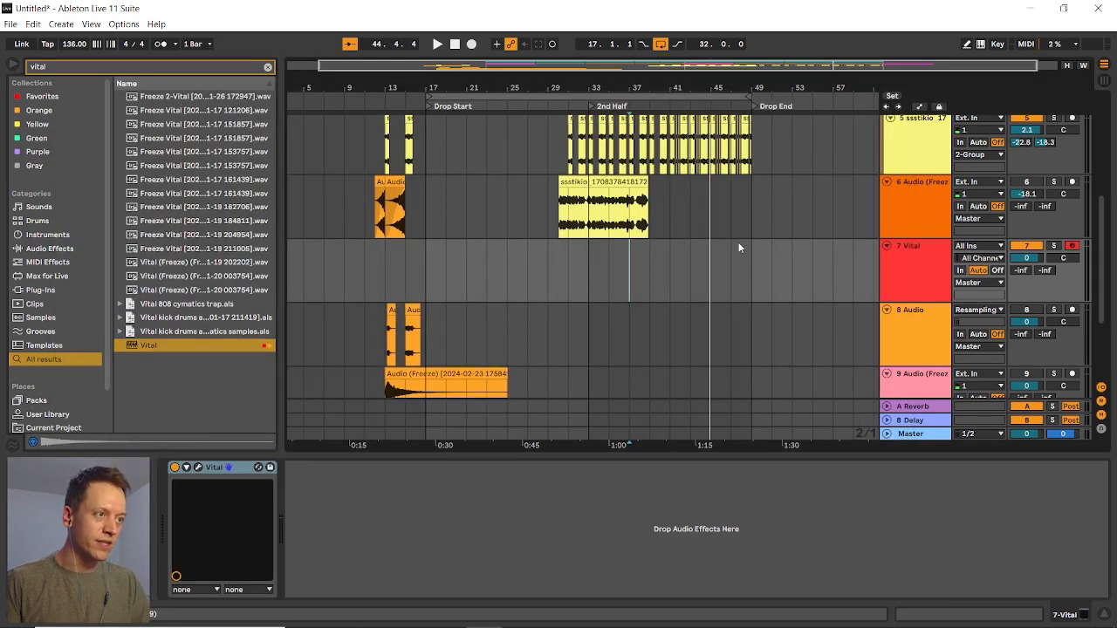
ctrl+scroll(745, 252, up, 3)
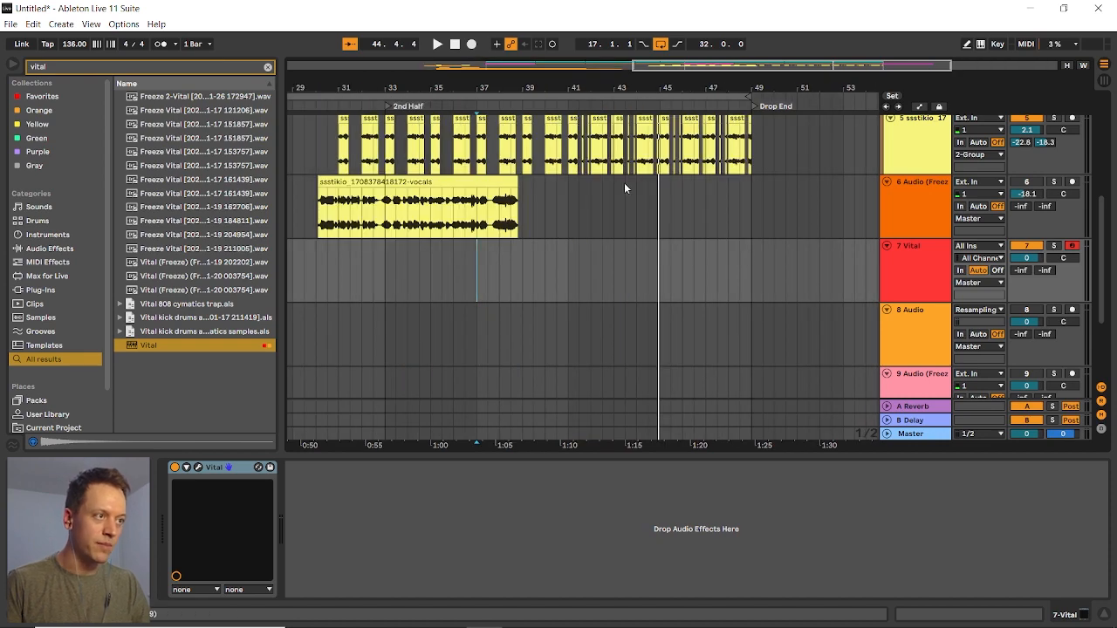
drag(567, 263, 750, 251)
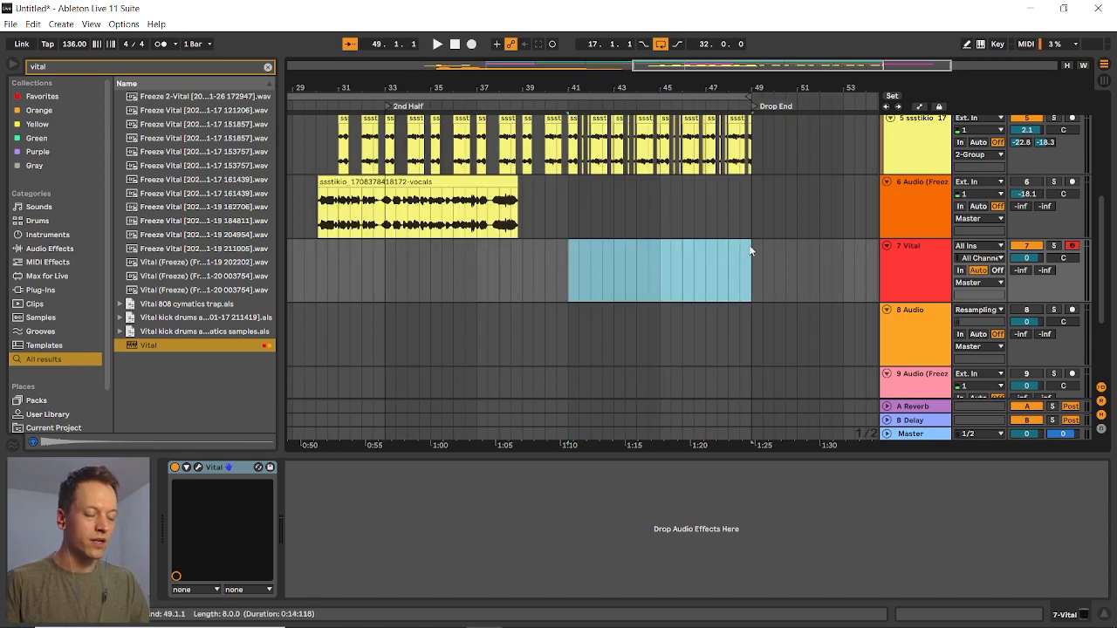
key(ctrl+shift+m)
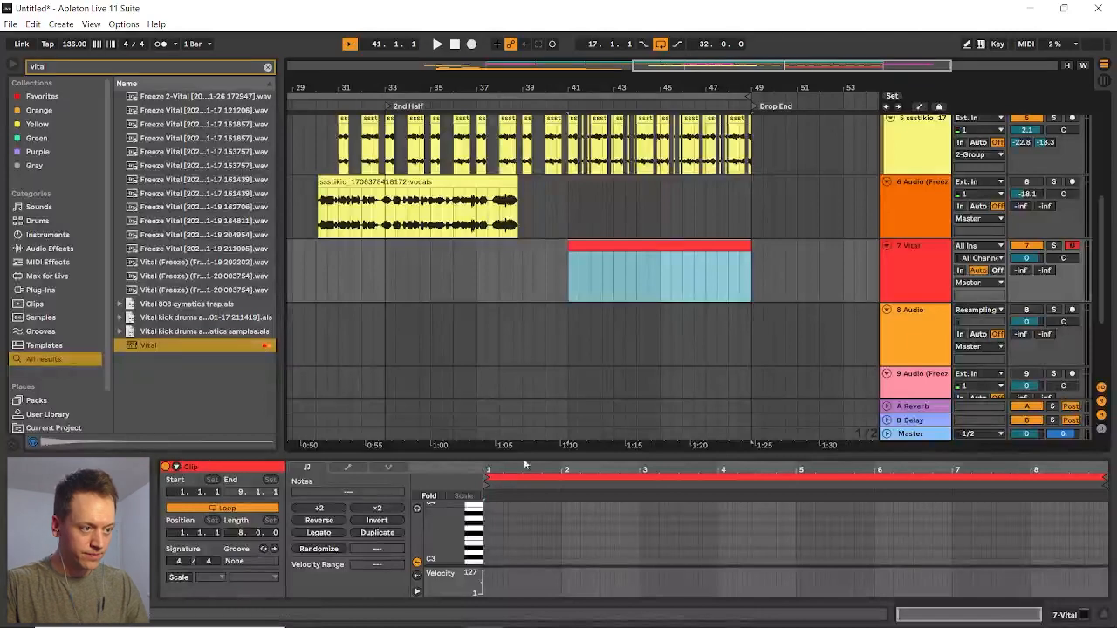
drag(524, 457, 524, 393)
Check the Sub clip's note at bar 33 and fill the Vital clip with one F3 note spanning all eight bars
scroll(505, 257, up, 5)
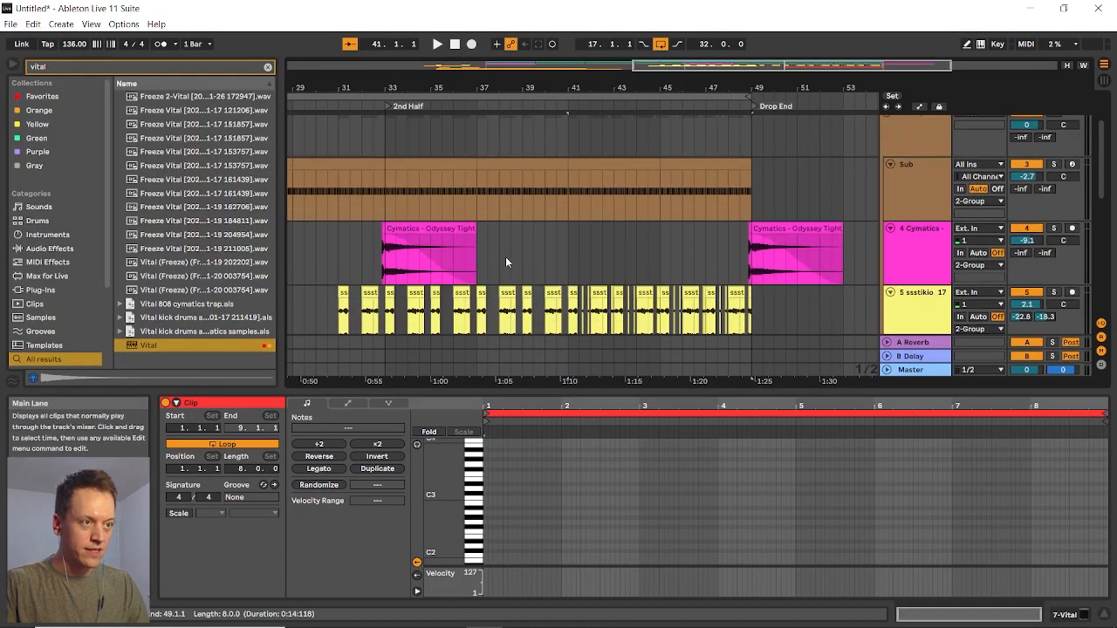
click(428, 164)
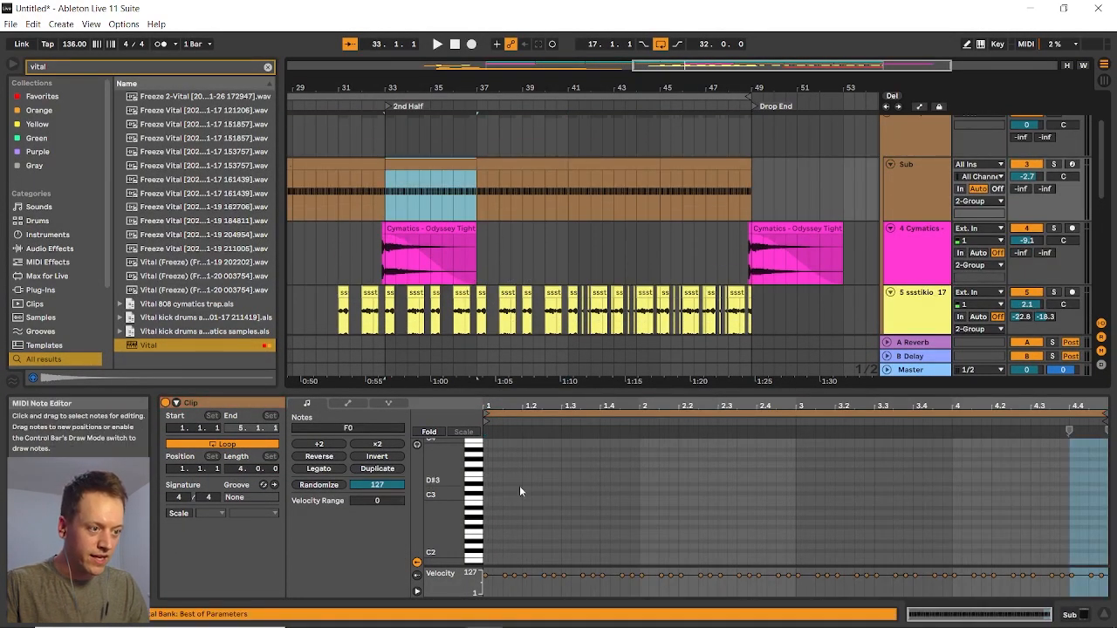
scroll(645, 262, down, 6)
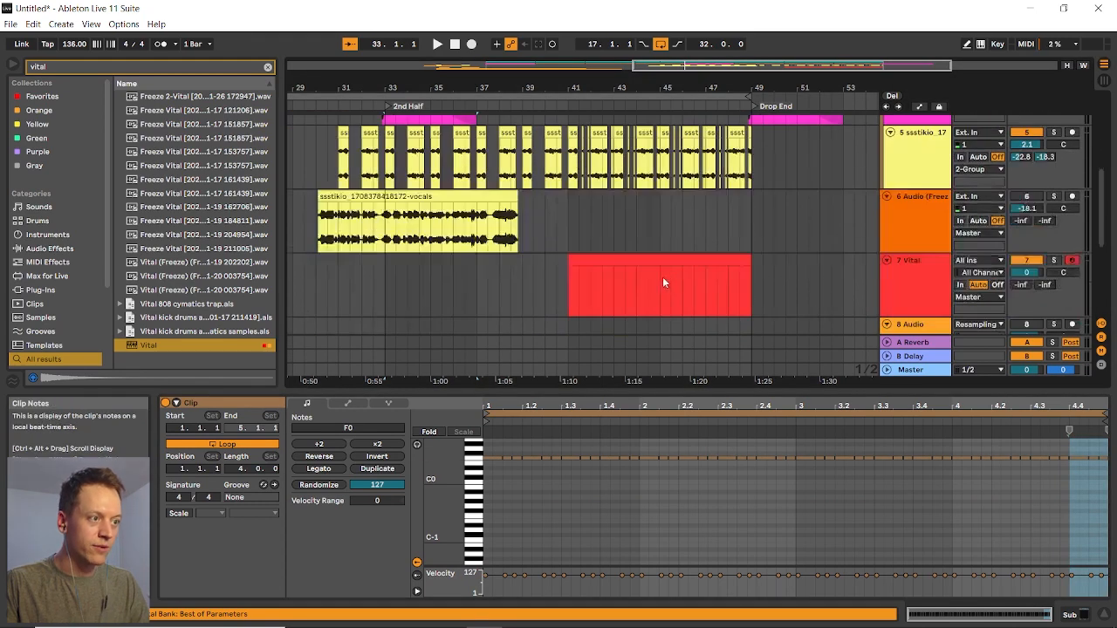
click(649, 257)
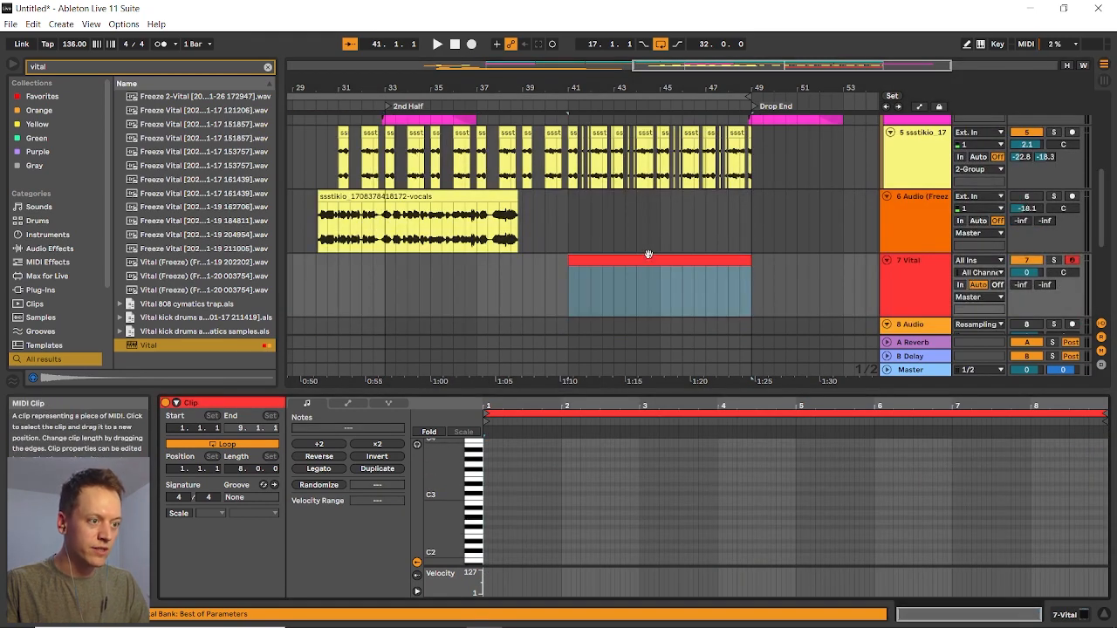
key(b)
click(491, 471)
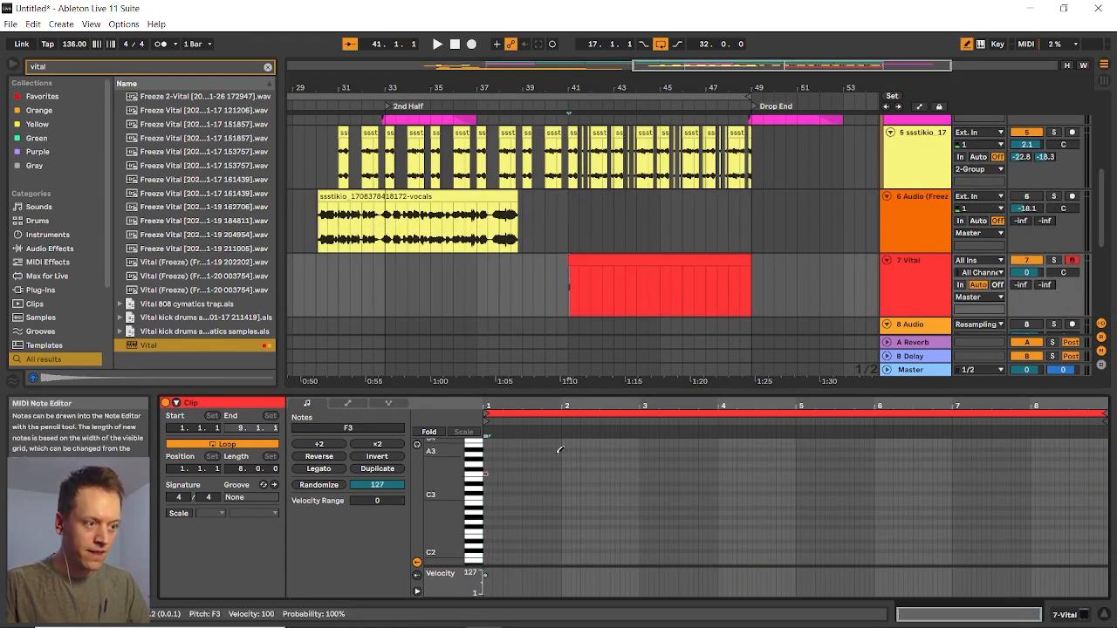
key(b)
drag(489, 474, 1071, 465)
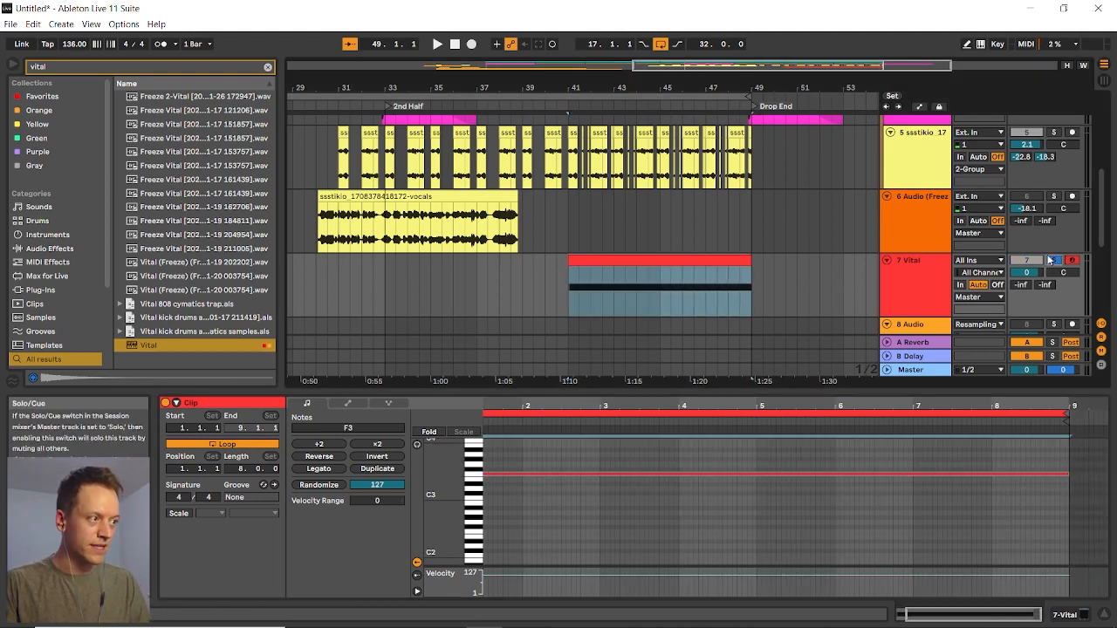
Solo the Vital track and play back its filtered noise from bar 41
click(577, 290)
key(space)
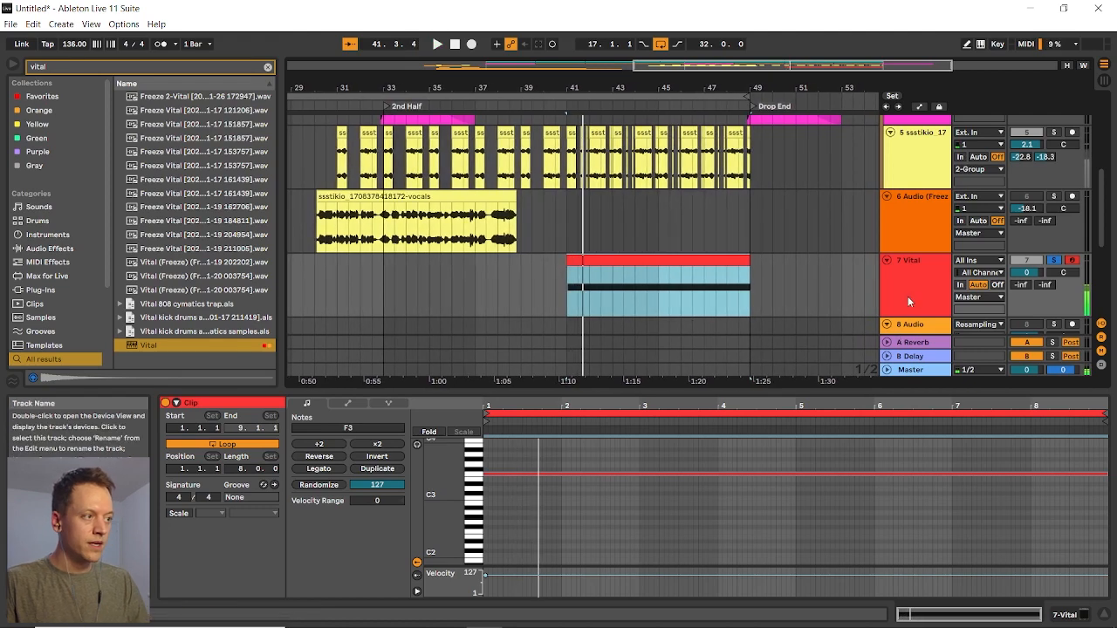
Set Vital's LFO 1 to Envelope mode at an 8/1 frequency and reshape its triangle into a straight rising ramp
click(908, 295)
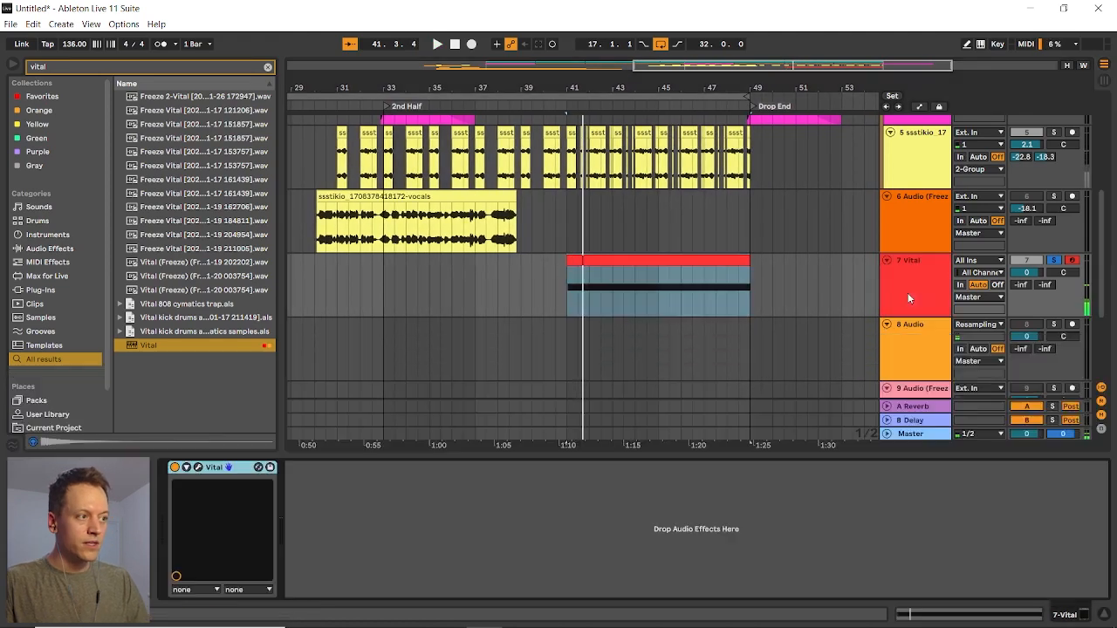
click(199, 468)
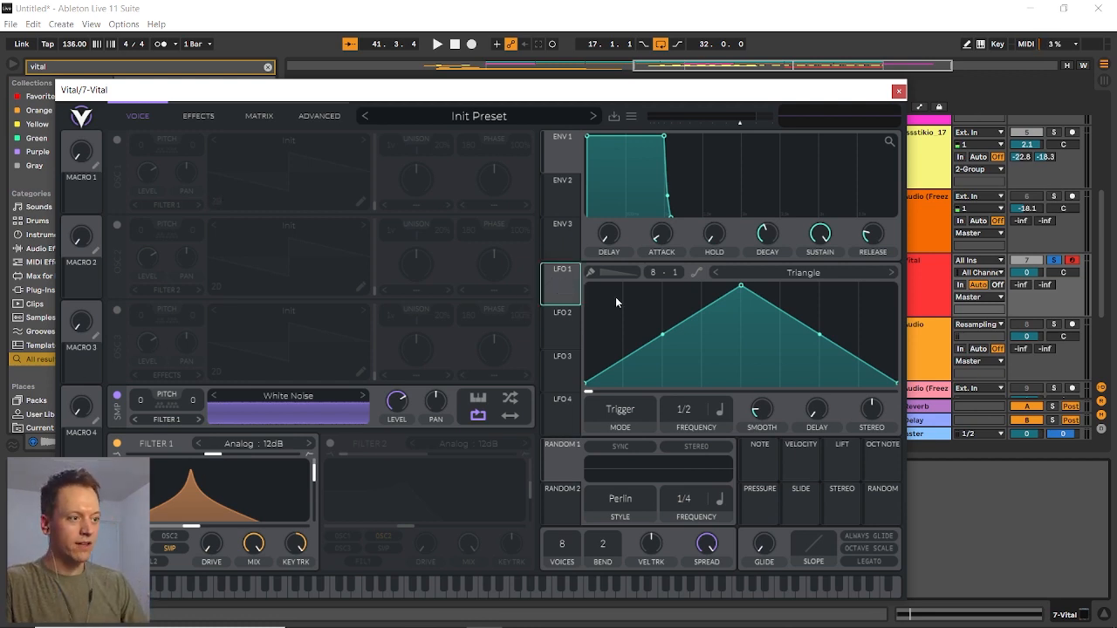
click(652, 429)
click(621, 470)
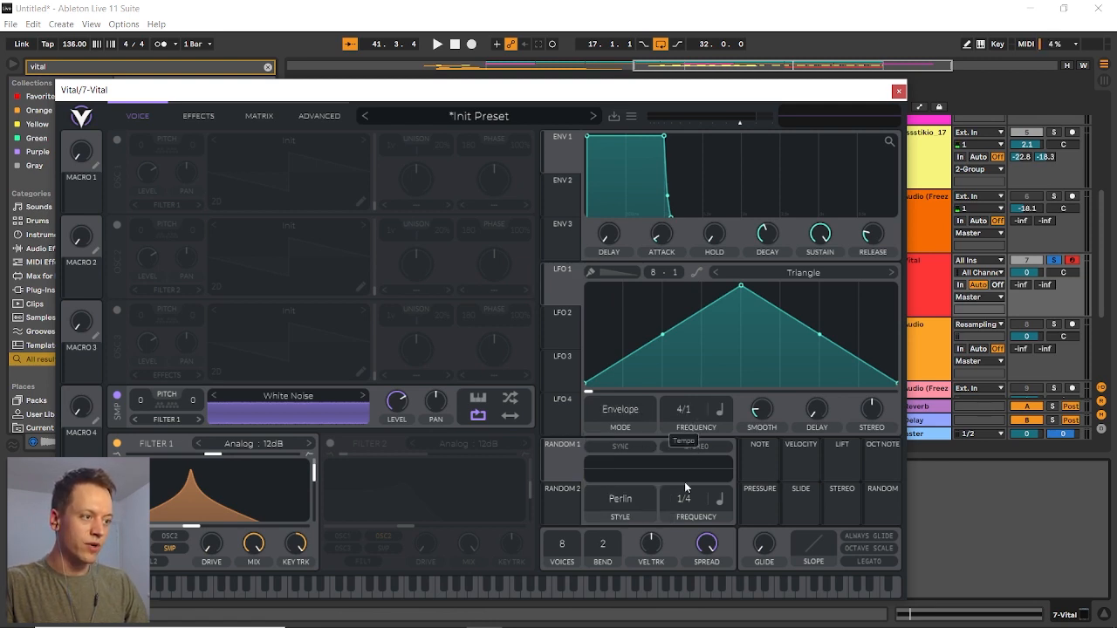
drag(684, 482, 685, 487)
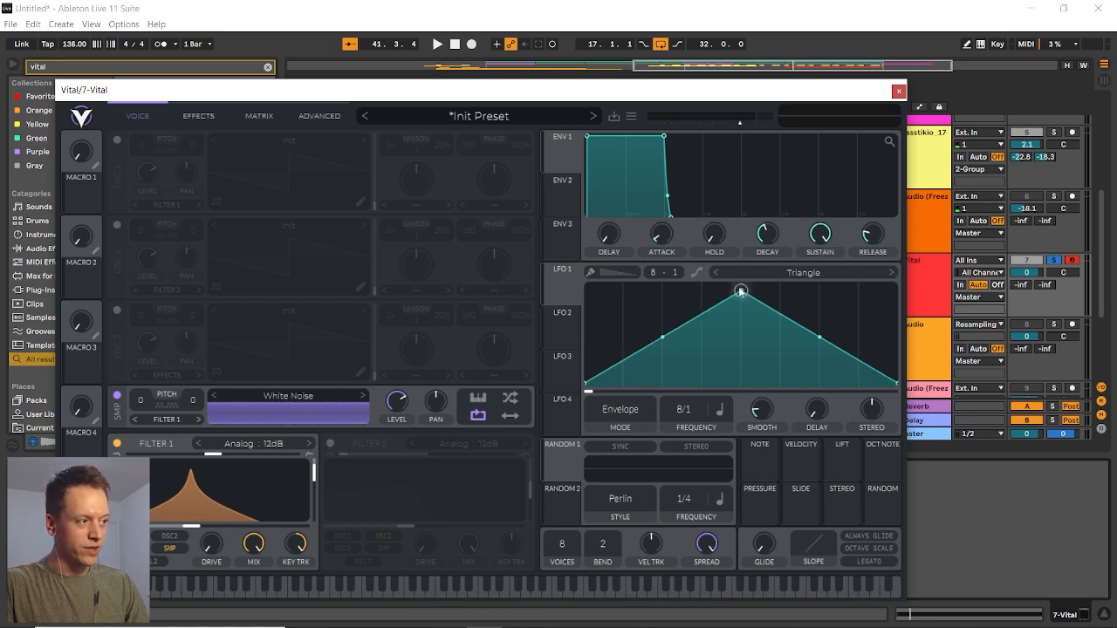
drag(737, 294, 1113, 185)
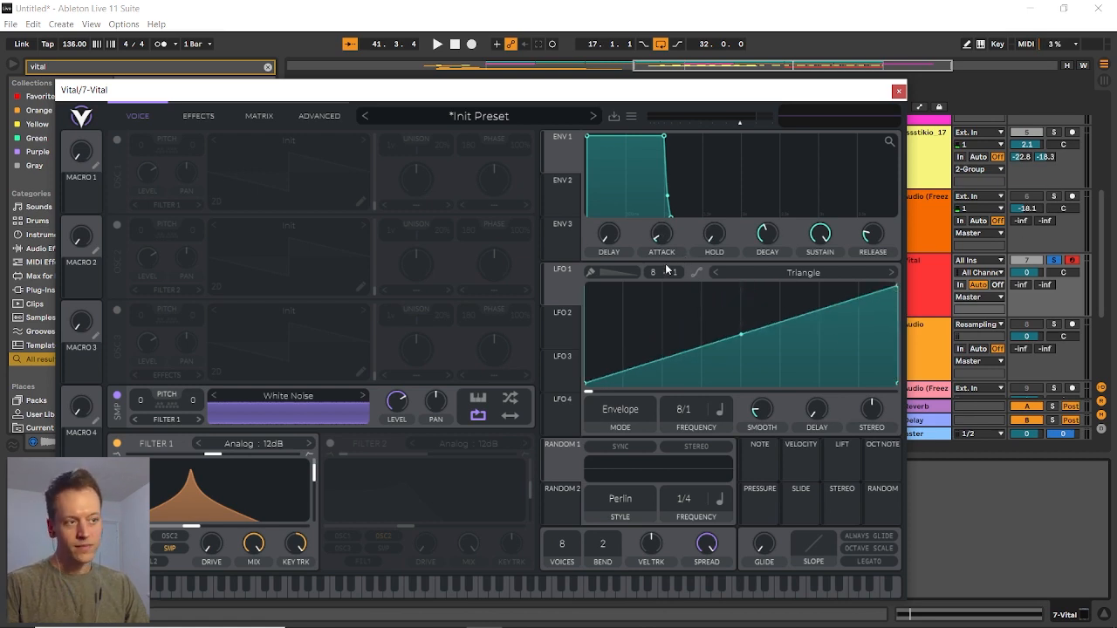
Assign LFO 1 to Filter 1's cutoff, adjust the modulation amount, and play back the rising noise
drag(555, 293, 211, 518)
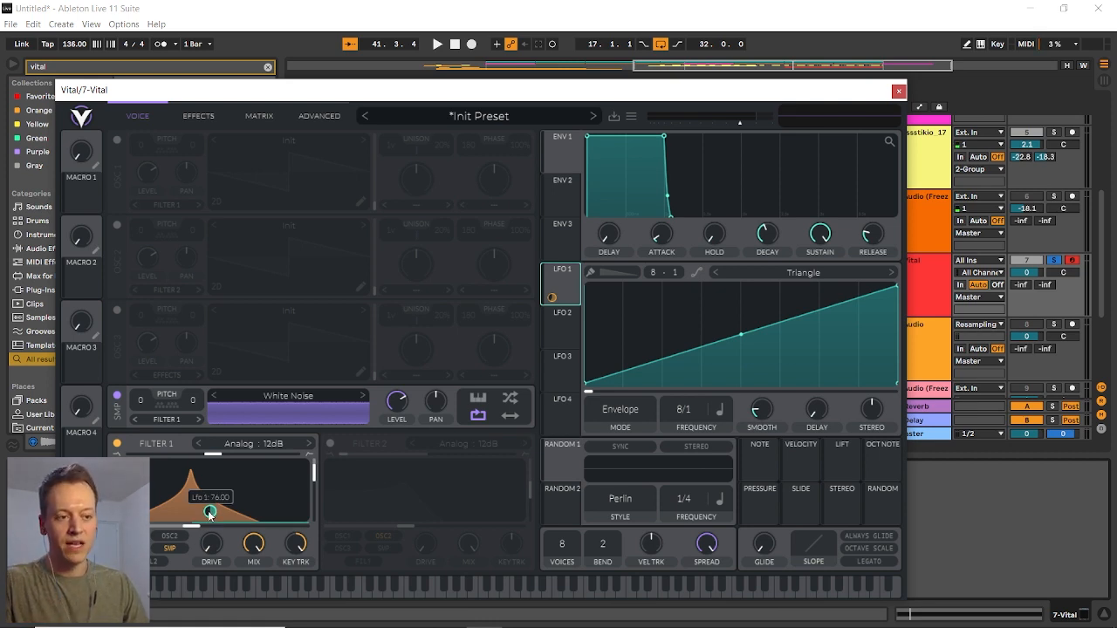
right_click(209, 515)
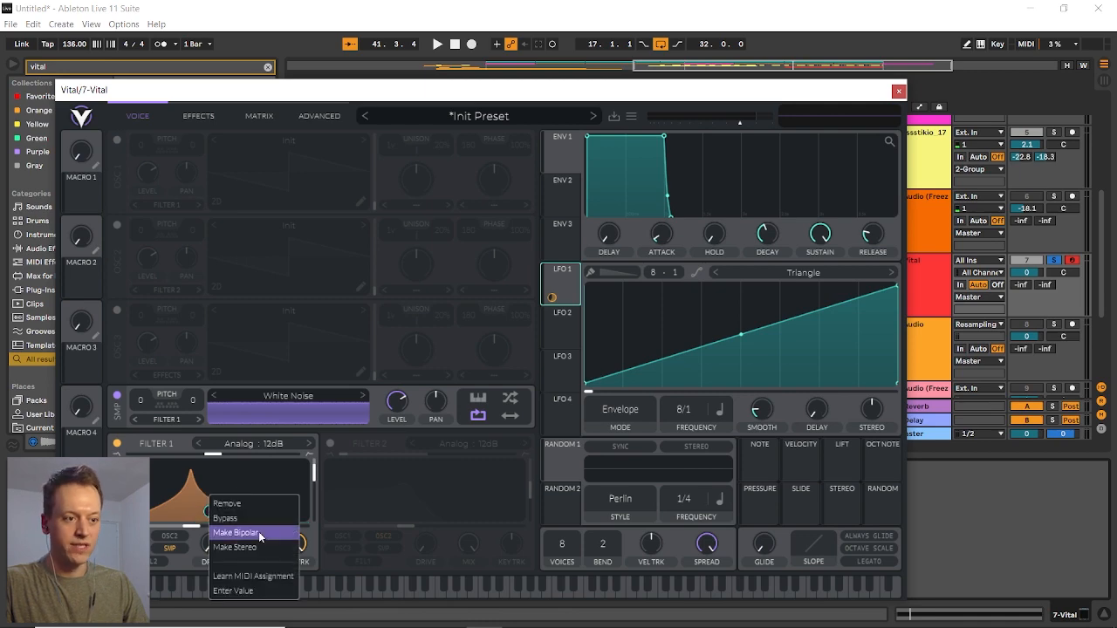
click(248, 590)
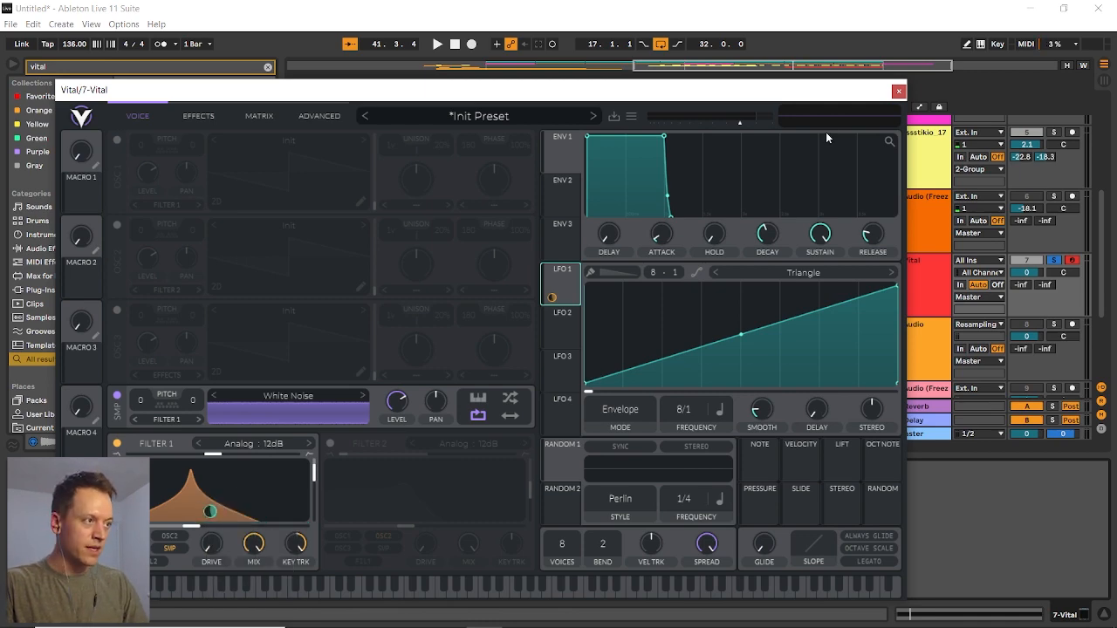
click(897, 91)
key(space)
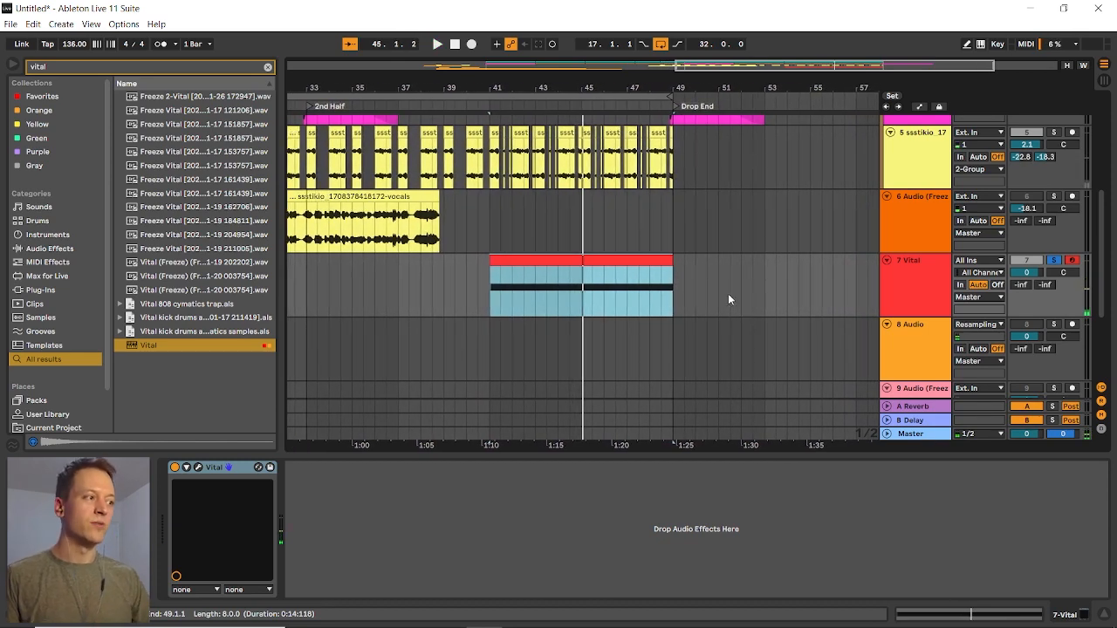
Move the Vital track into the group directly below the chopped vocals track and rename it Noise Riser
scroll(716, 314, up, 4)
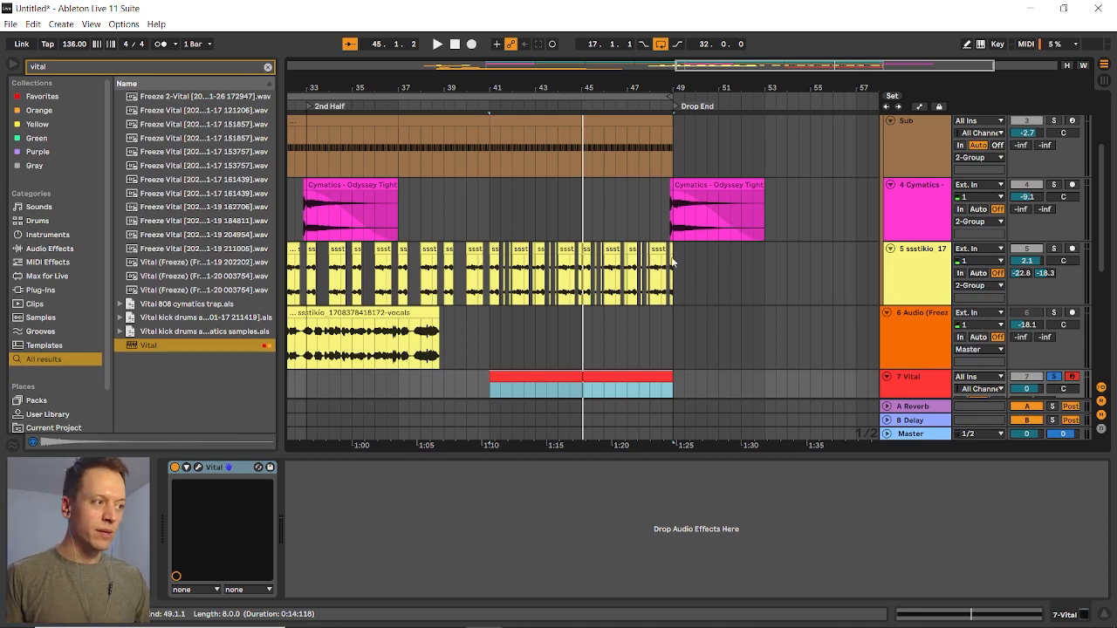
scroll(664, 236, down, 2)
drag(908, 365, 913, 279)
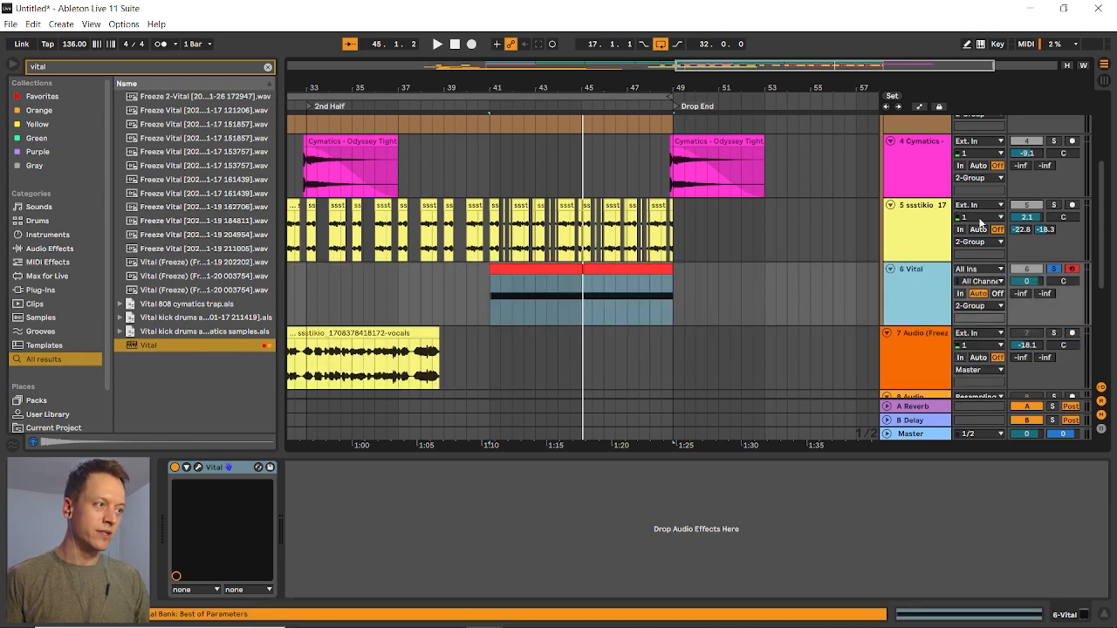
scroll(979, 222, up, 5)
scroll(916, 225, down, 2)
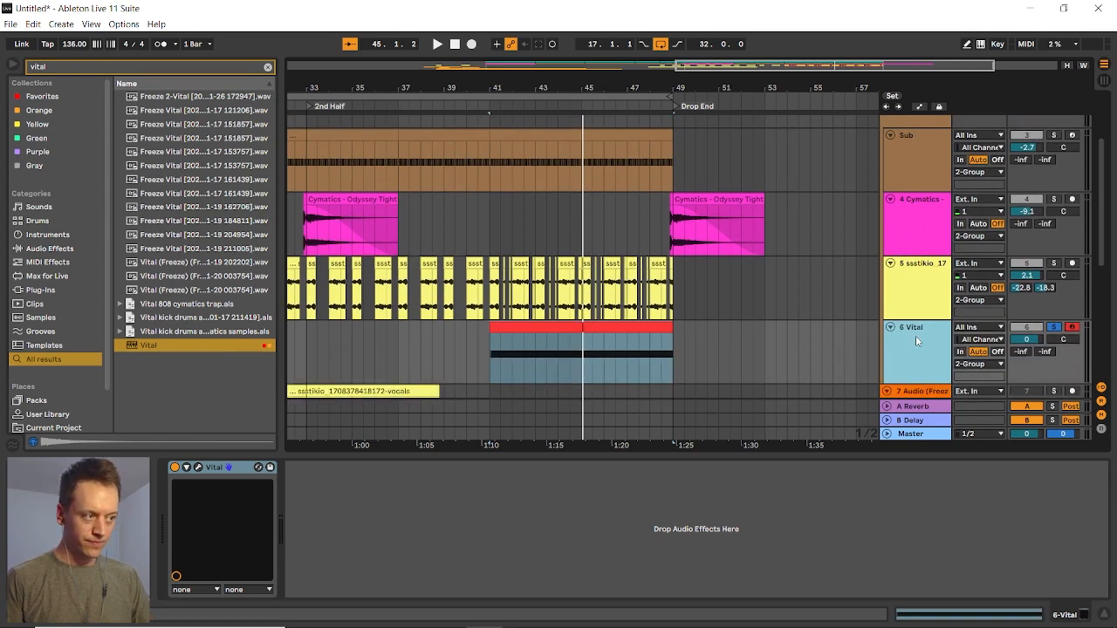
text(Riser)
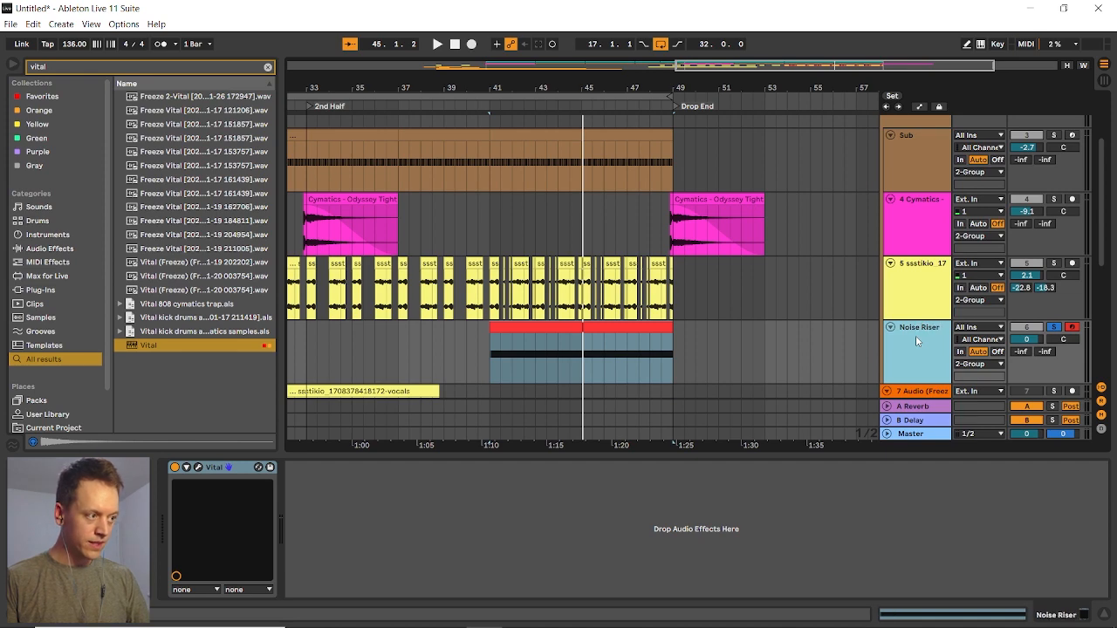
Play the full mix from bar 41 with Noise Riser unsoloed and lower that track's volume to -14.8 dB
click(487, 360)
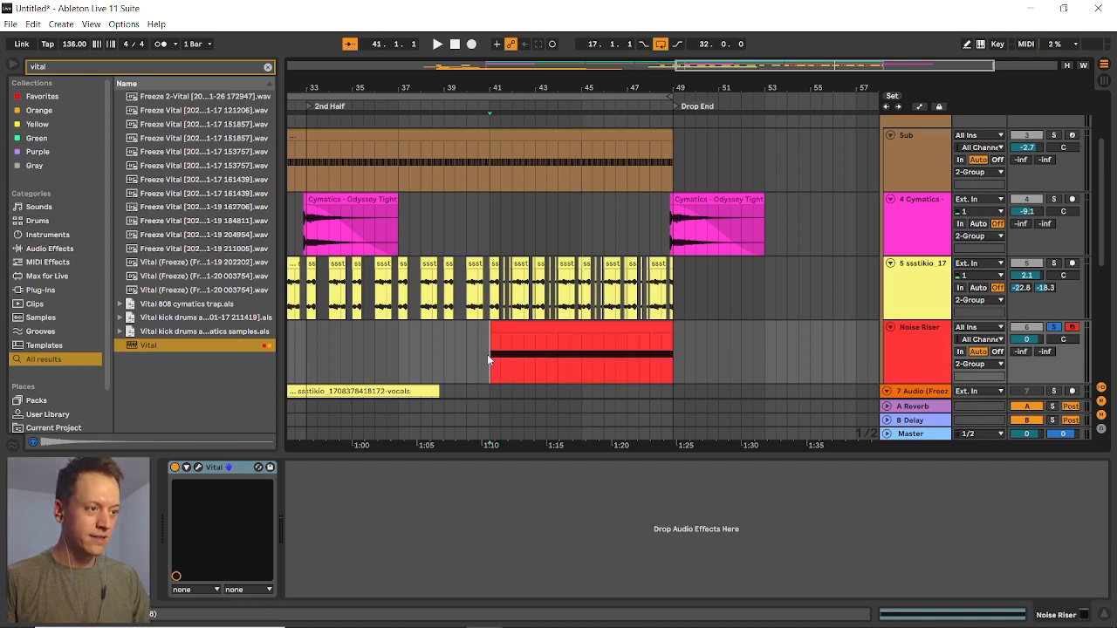
key(space)
click(1054, 328)
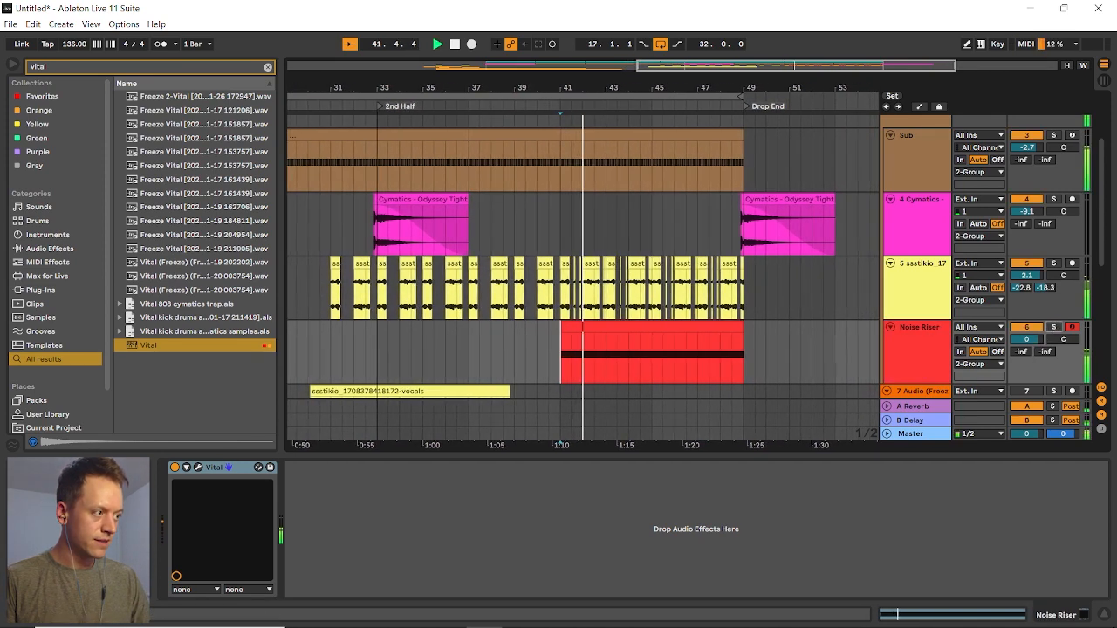
drag(1026, 340, 1026, 371)
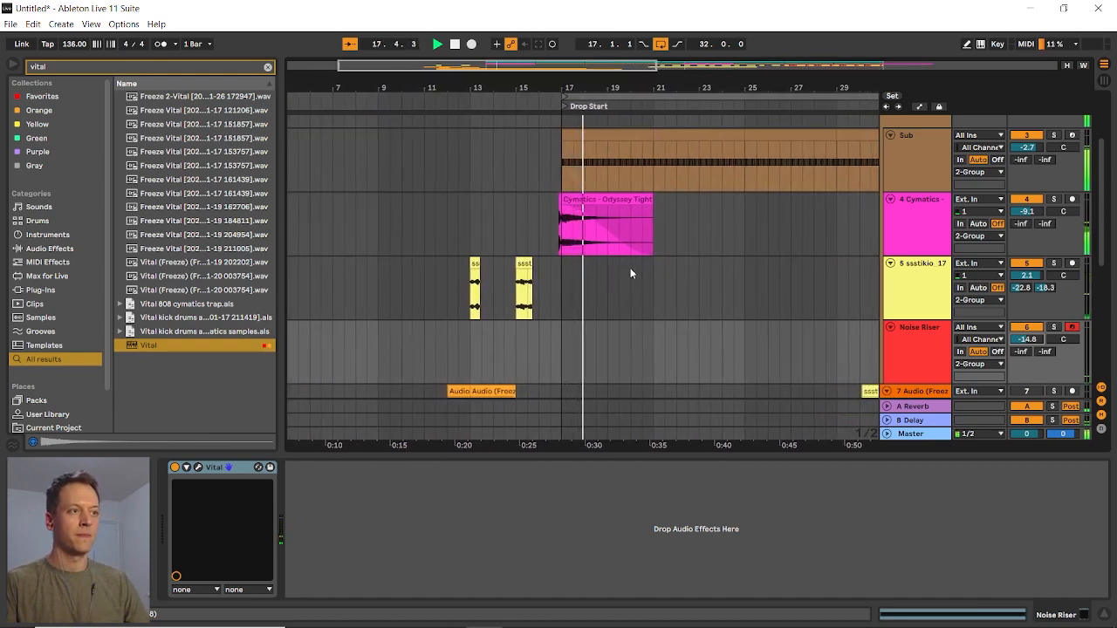
Stop playback, turn off arrangement looping, and delete the short vocal slice just before bar 49
scroll(656, 363, down, 3)
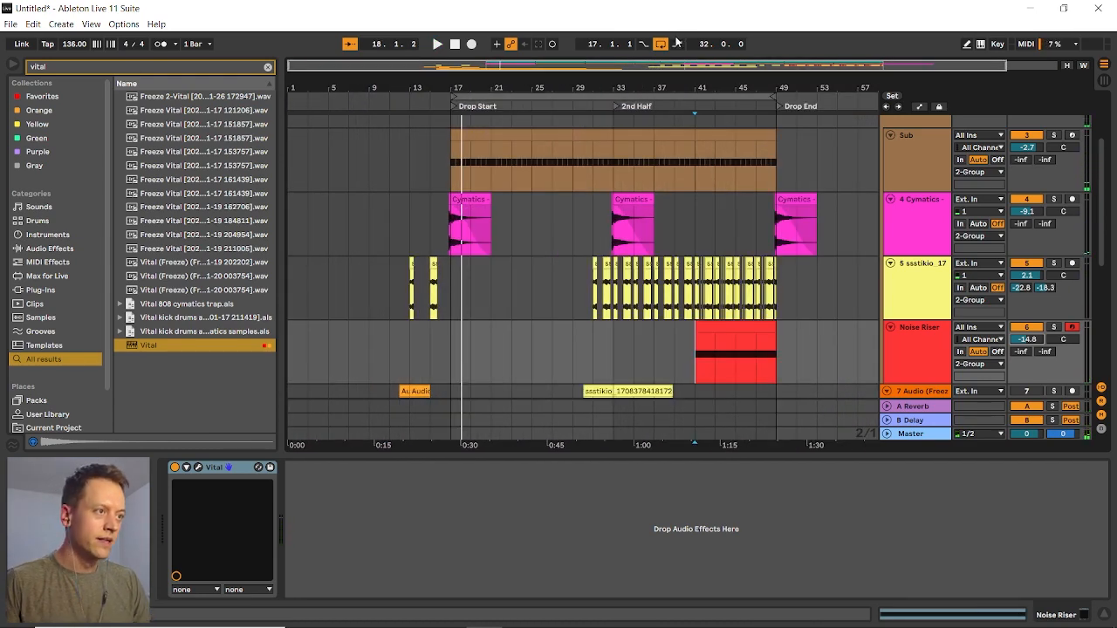
scroll(715, 216, down, 4)
scroll(787, 197, up, 4)
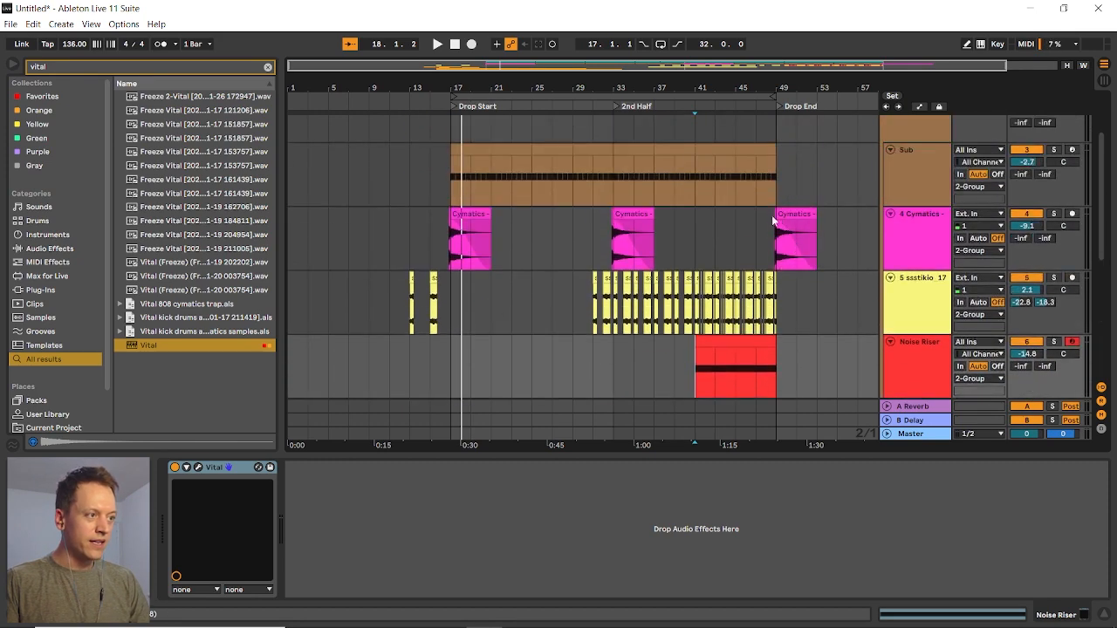
scroll(772, 221, up, 5)
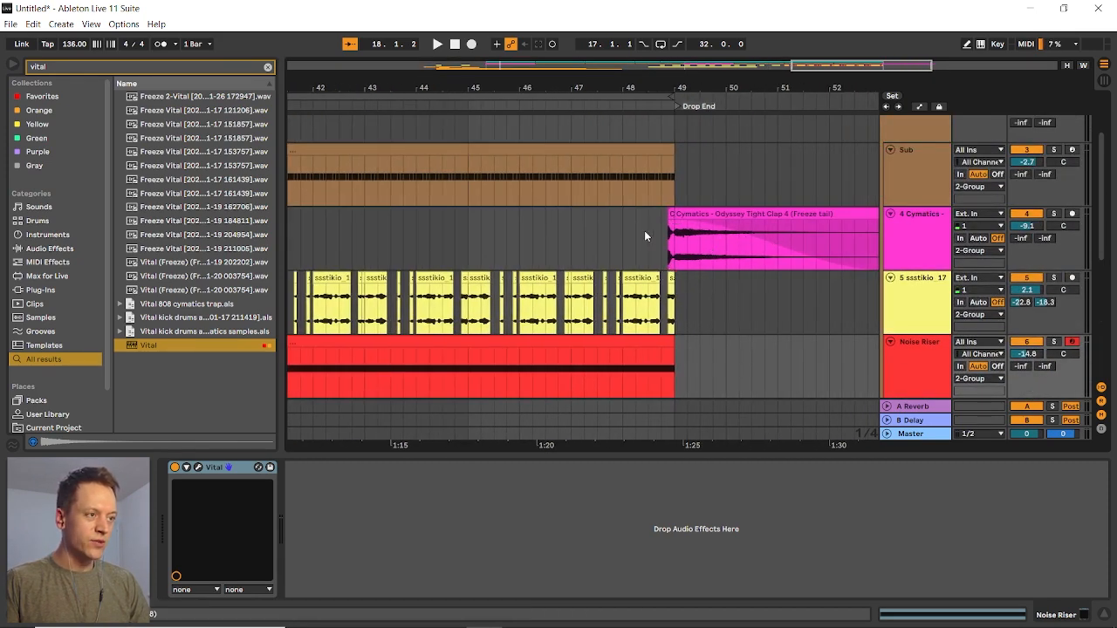
scroll(676, 261, down, 5)
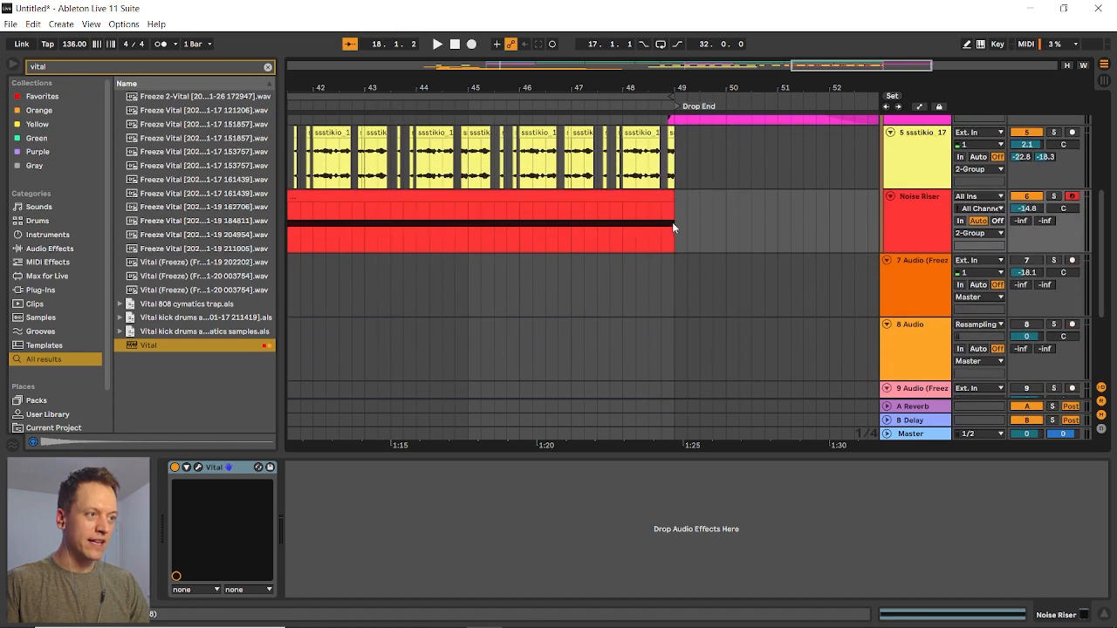
scroll(668, 185, up, 3)
drag(663, 138, 696, 141)
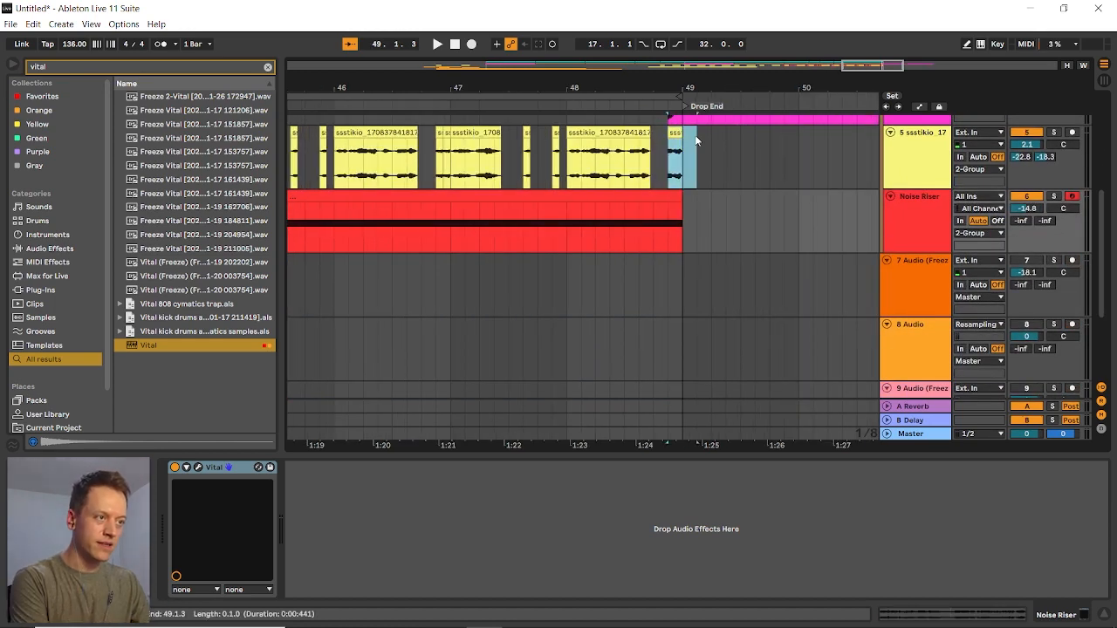
key(Delete)
Solo the uncut vocals track and audition its clip from several points between bars 30 and 32 for a usable phrase
scroll(541, 306, down, 6)
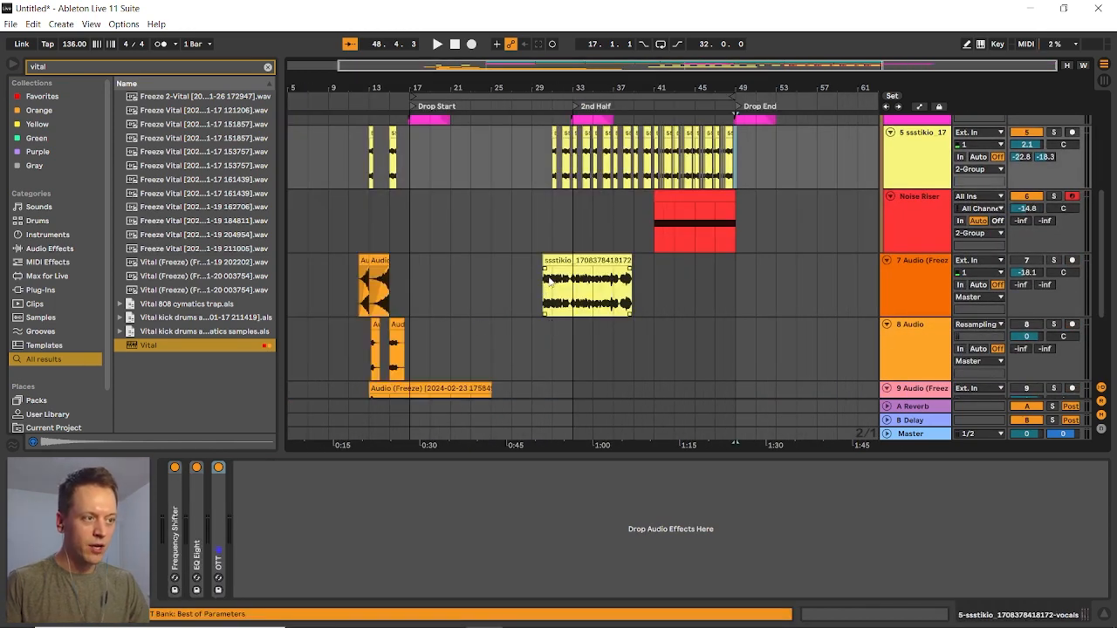
scroll(599, 277, up, 4)
scroll(493, 295, up, 3)
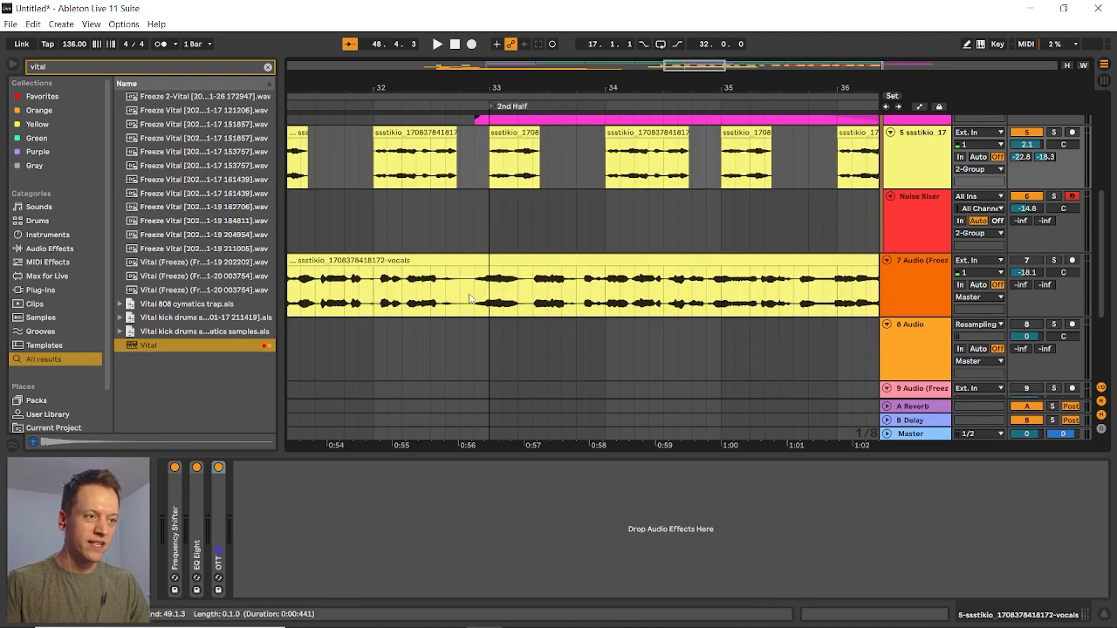
scroll(445, 302, left, 1)
click(446, 302)
key(space)
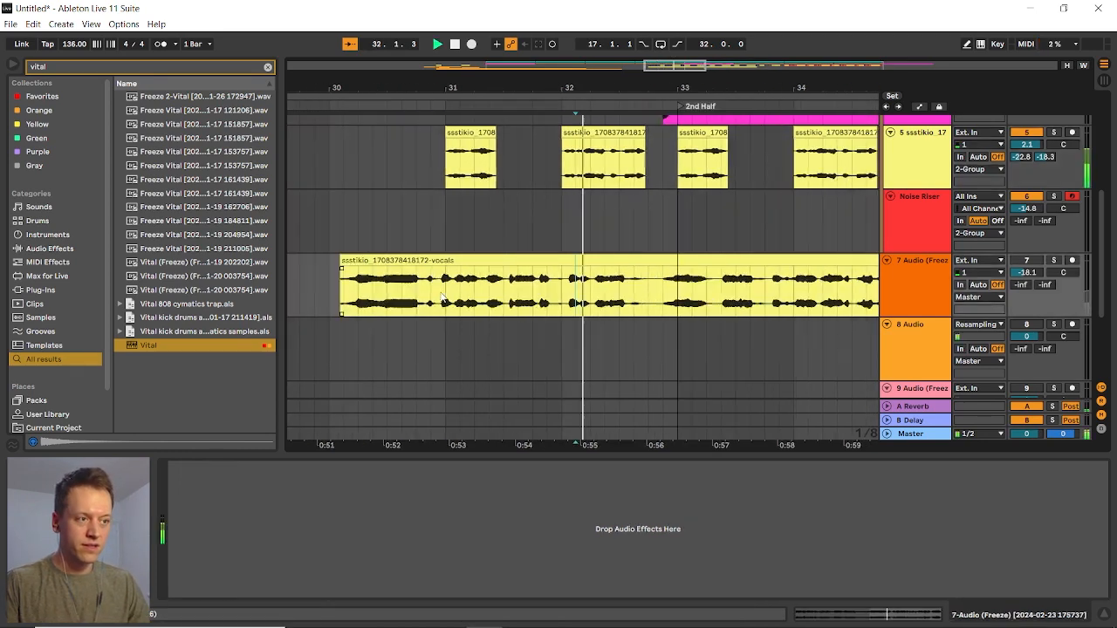
click(545, 293)
key(space)
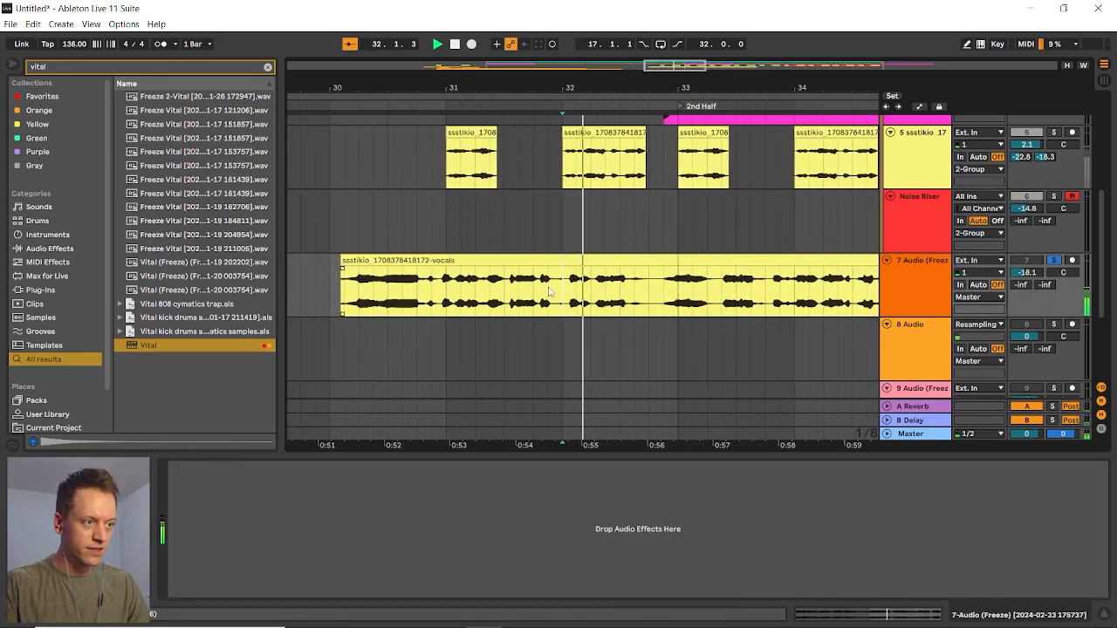
key(space)
click(441, 297)
key(space)
key(space)
click(311, 294)
key(space)
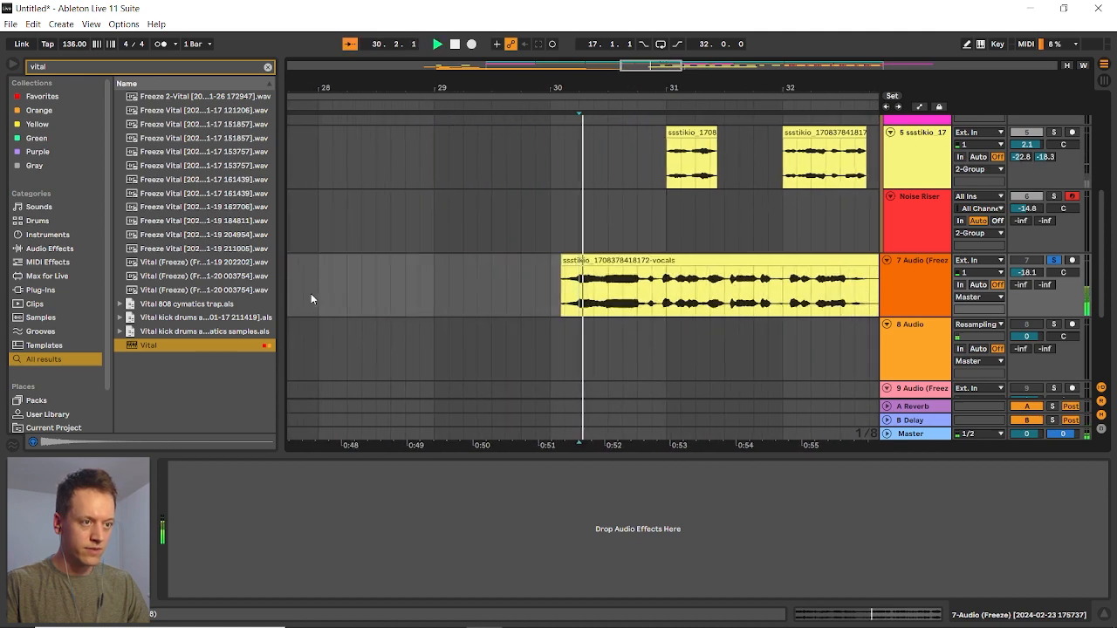
key(space)
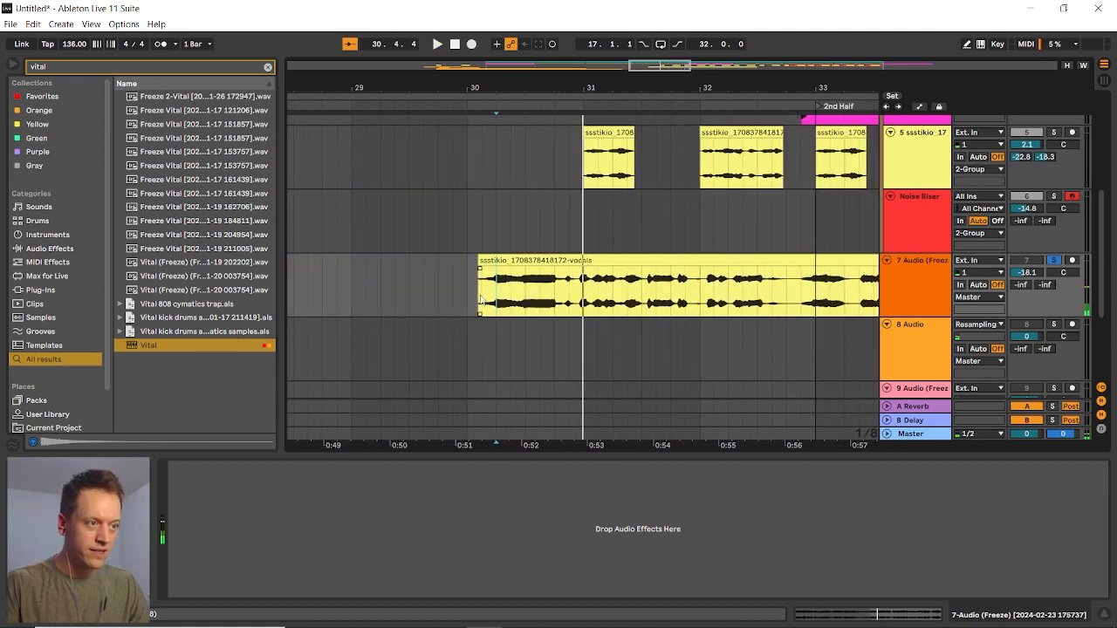
Split the uncut vocals clip at 30.4.4, just before bar 31, and copy its opening phrase
ctrl+scroll(579, 303, up, 2)
click(570, 296)
key(ctrl+e)
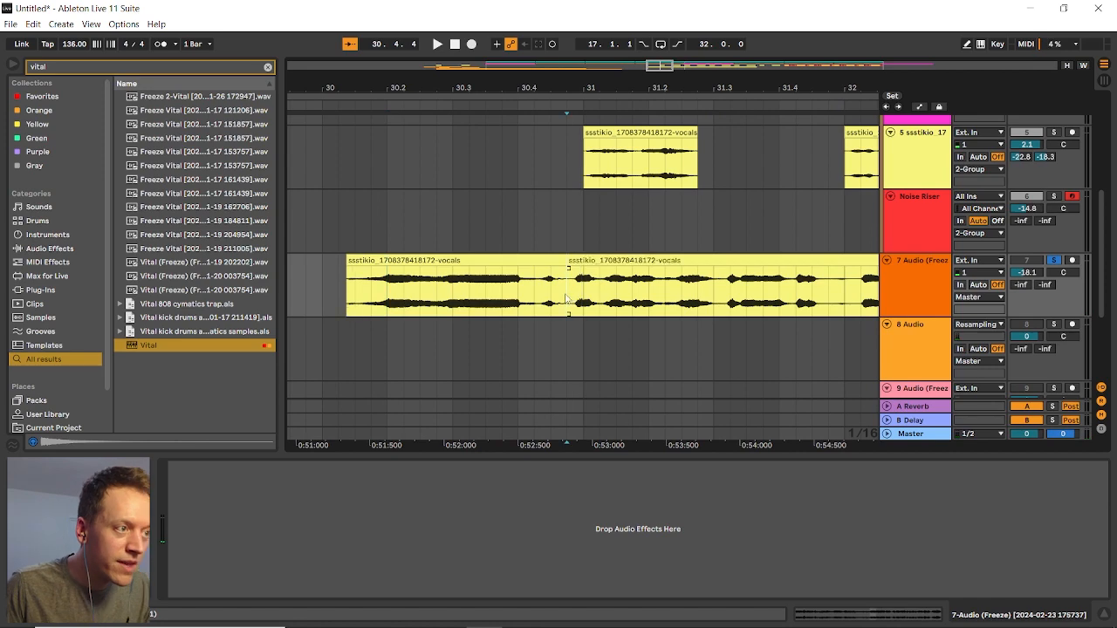
ctrl+scroll(556, 299, down, 2)
click(531, 261)
Add an audio track below Noise Riser in the group and paste the vocal phrase at bar 49
ctrl+scroll(552, 301, down, 5)
ctrl+scroll(551, 301, down, 3)
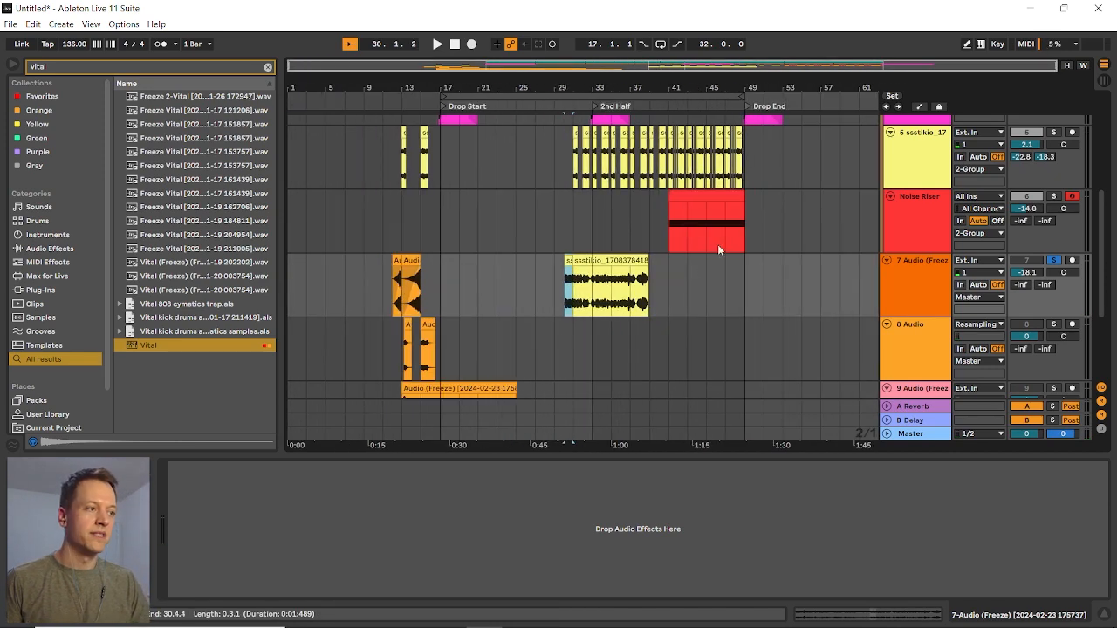
scroll(751, 236, up, 5)
ctrl+scroll(799, 225, up, 3)
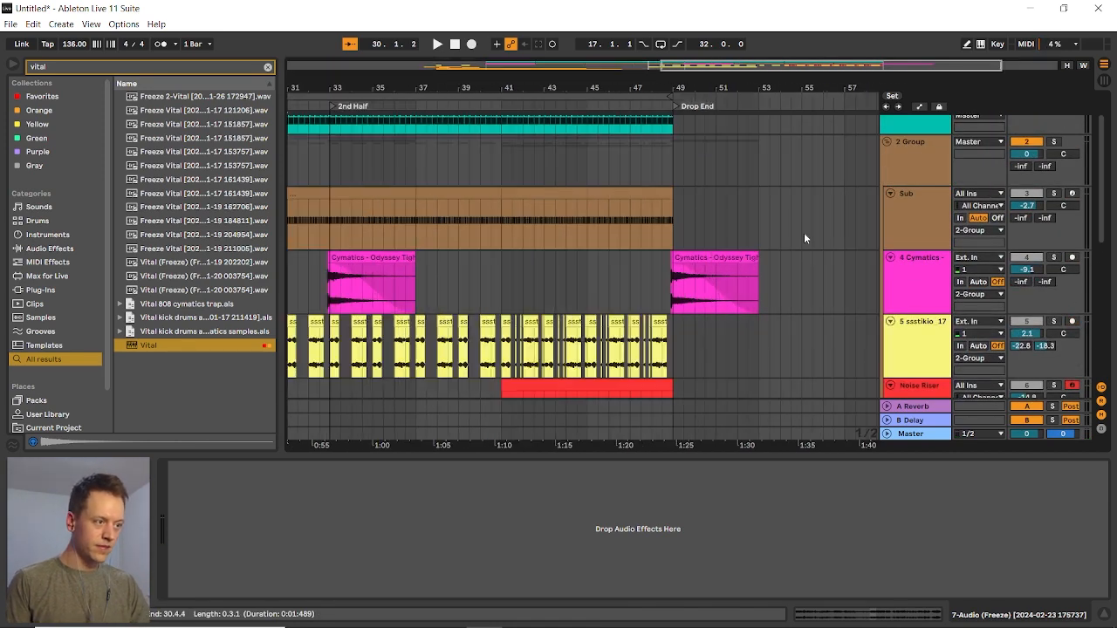
scroll(799, 232, down, 2)
scroll(915, 219, down, 3)
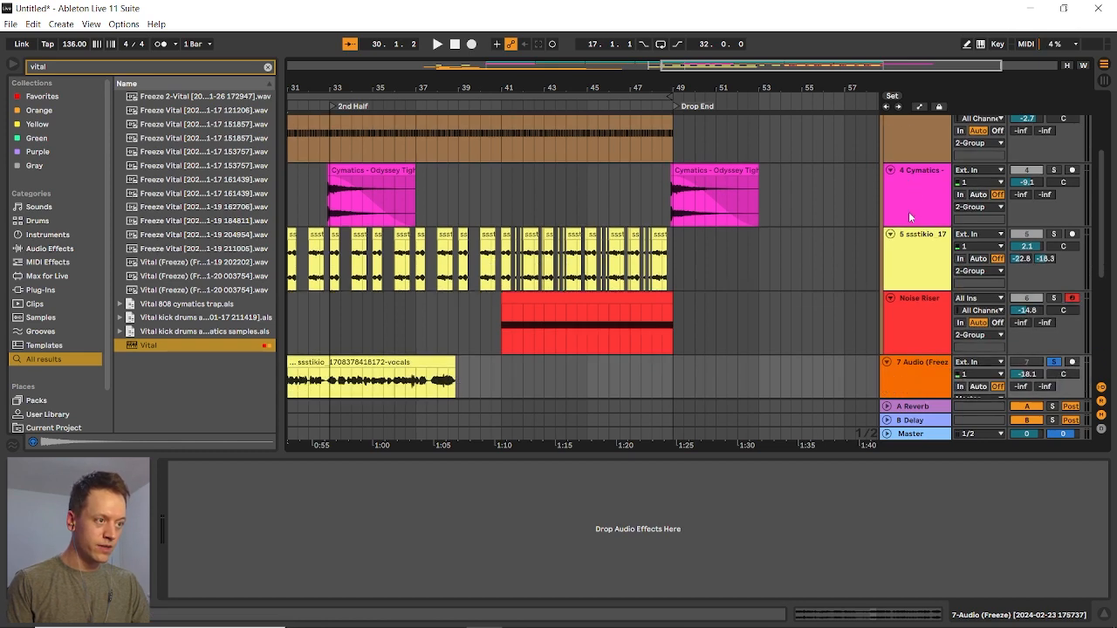
click(930, 281)
key(ctrl+t)
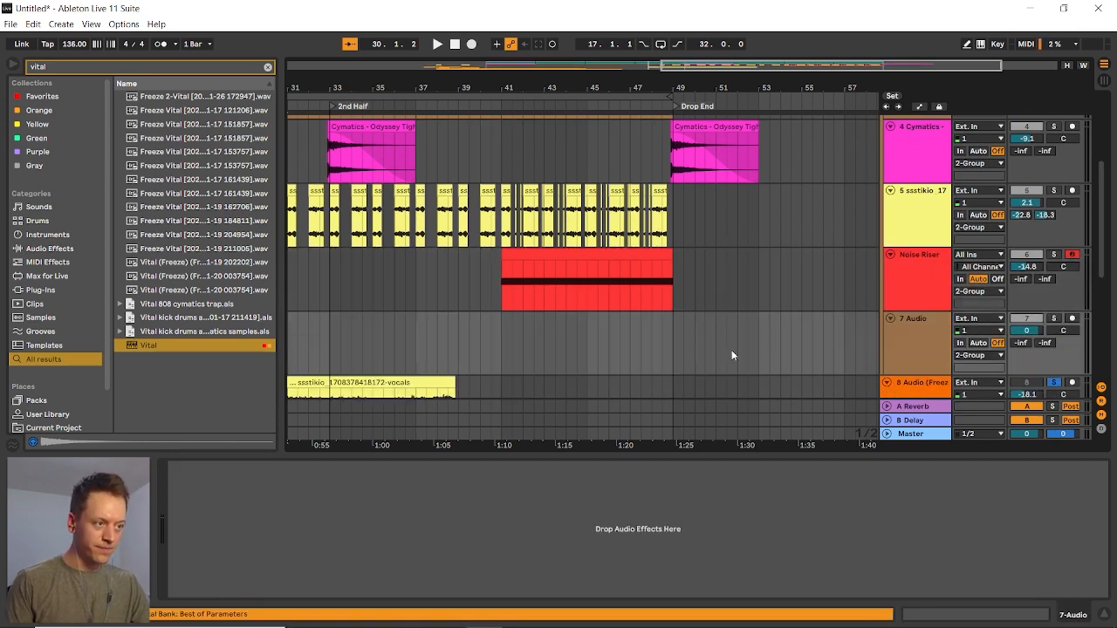
key(ctrl+v)
Unsolo the uncut vocals track and play the full mix from bar 48 through the pasted vocal at Drop End
click(656, 346)
key(space)
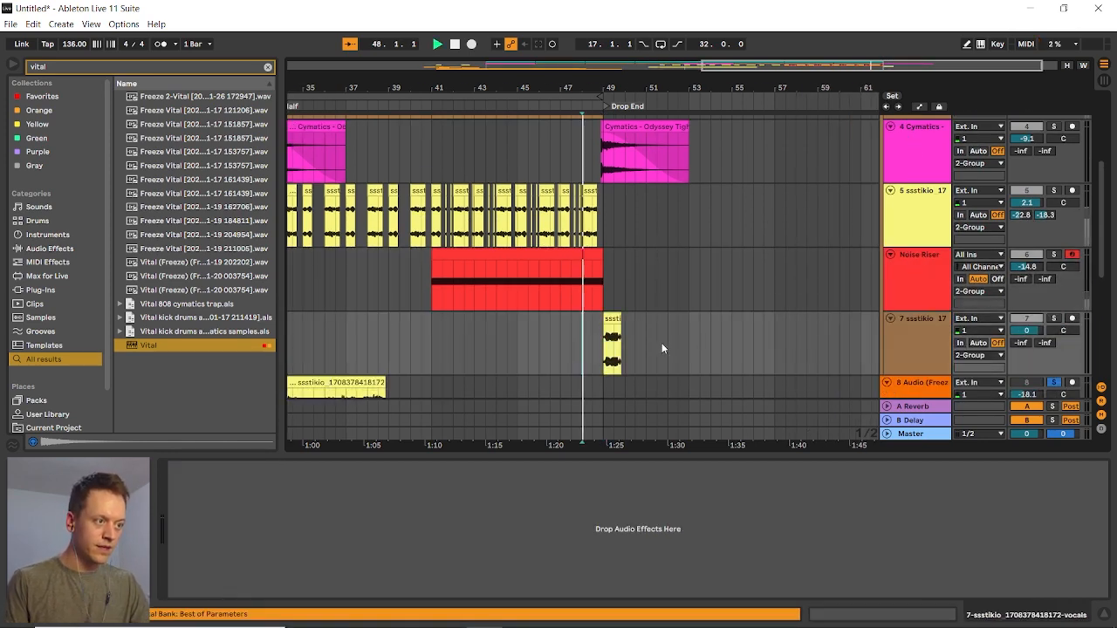
key(space)
key(space)
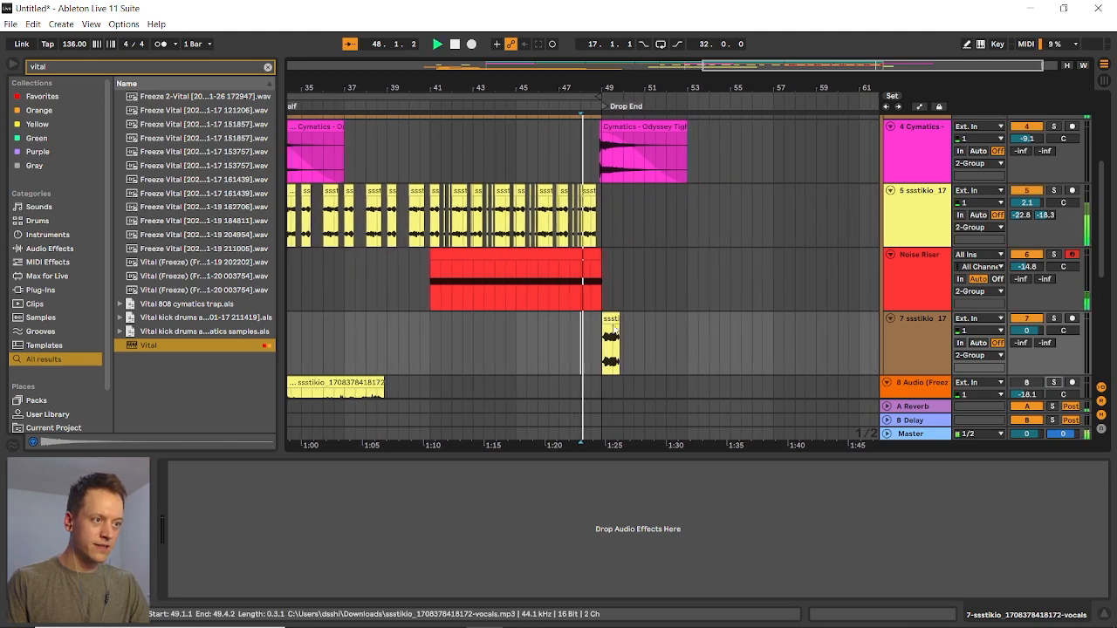
scroll(565, 335, up, 2)
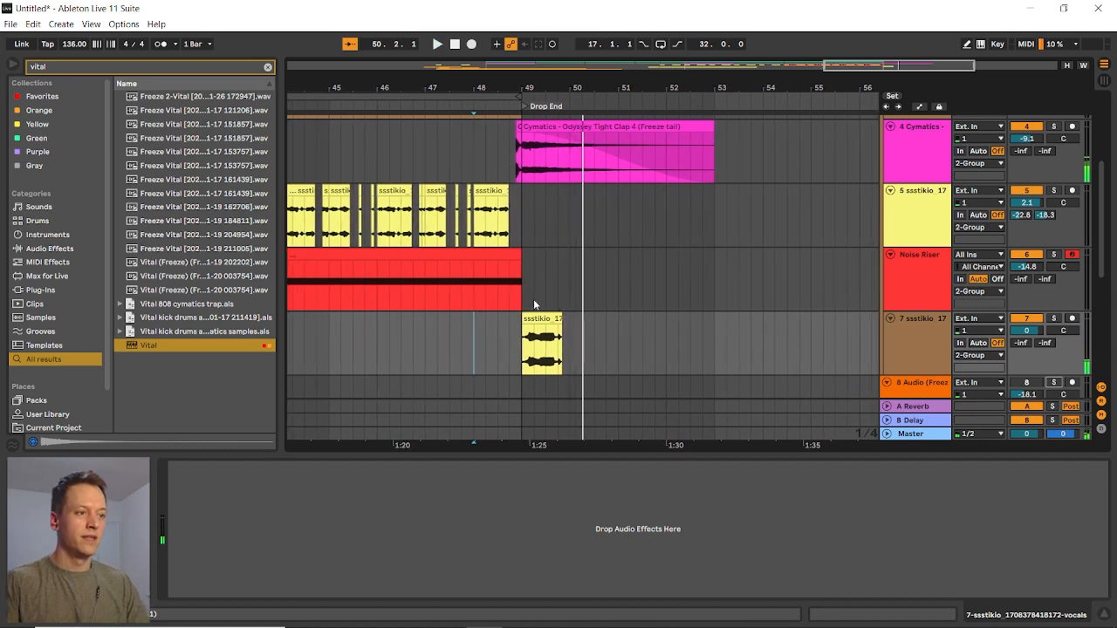
Add a Reverb to the vocal phrase track with size 165.97, a 7.82 s decay time and 30% dry/wet
click(938, 354)
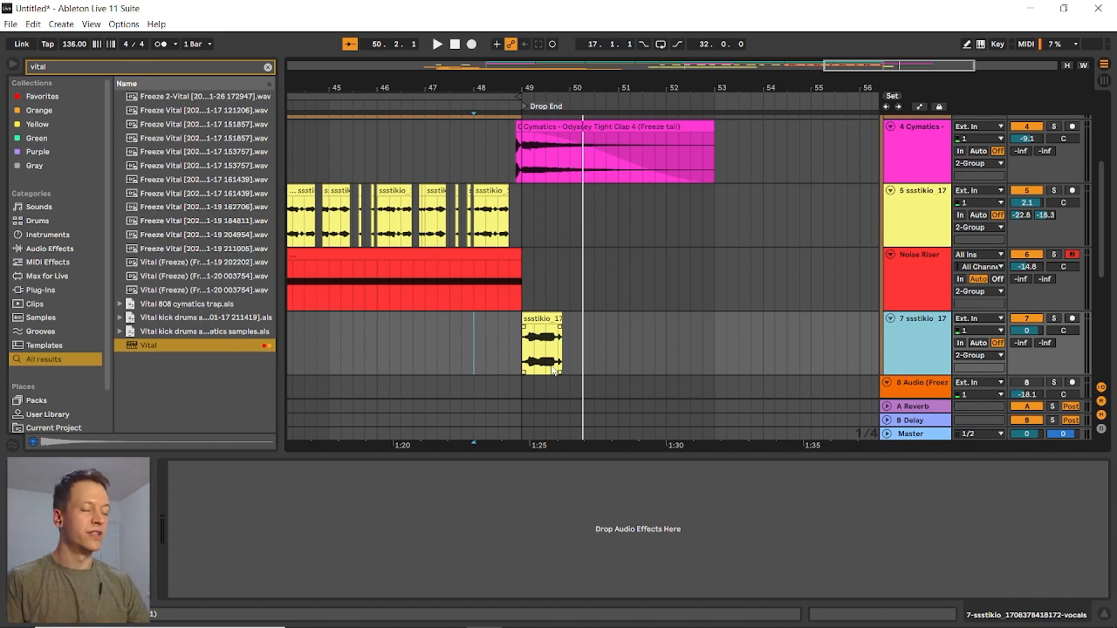
click(267, 67)
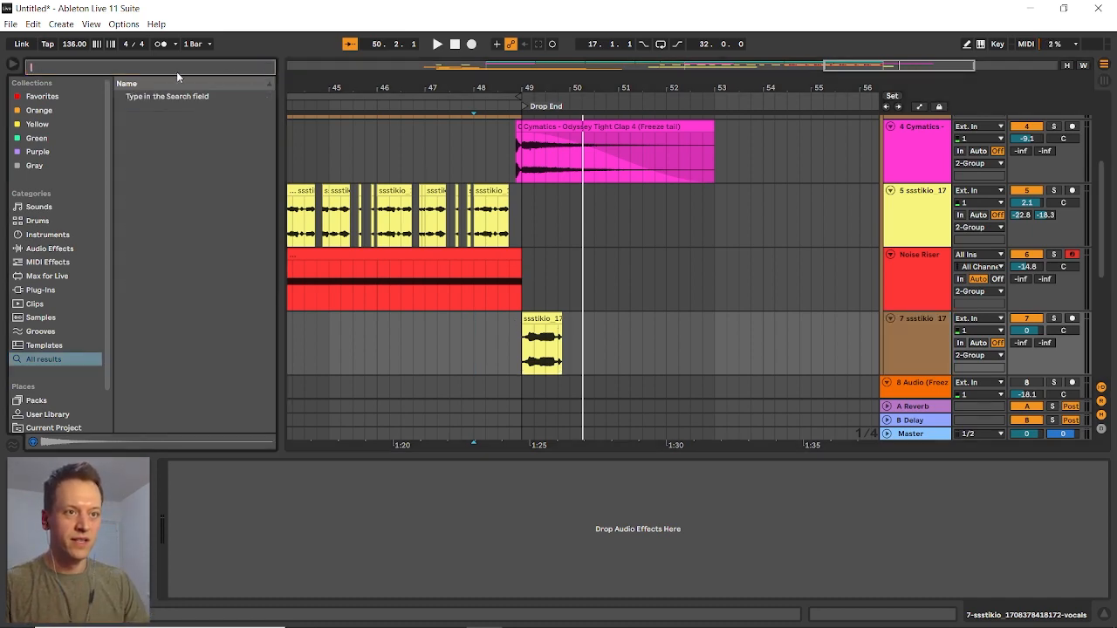
text(rev)
drag(153, 110, 269, 527)
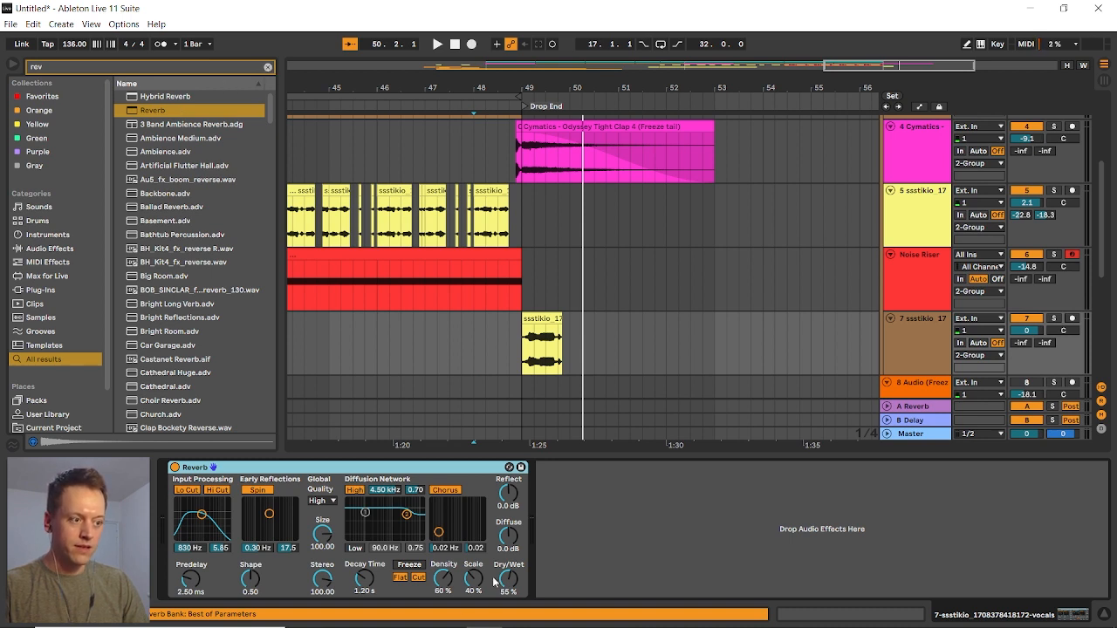
drag(494, 582, 496, 587)
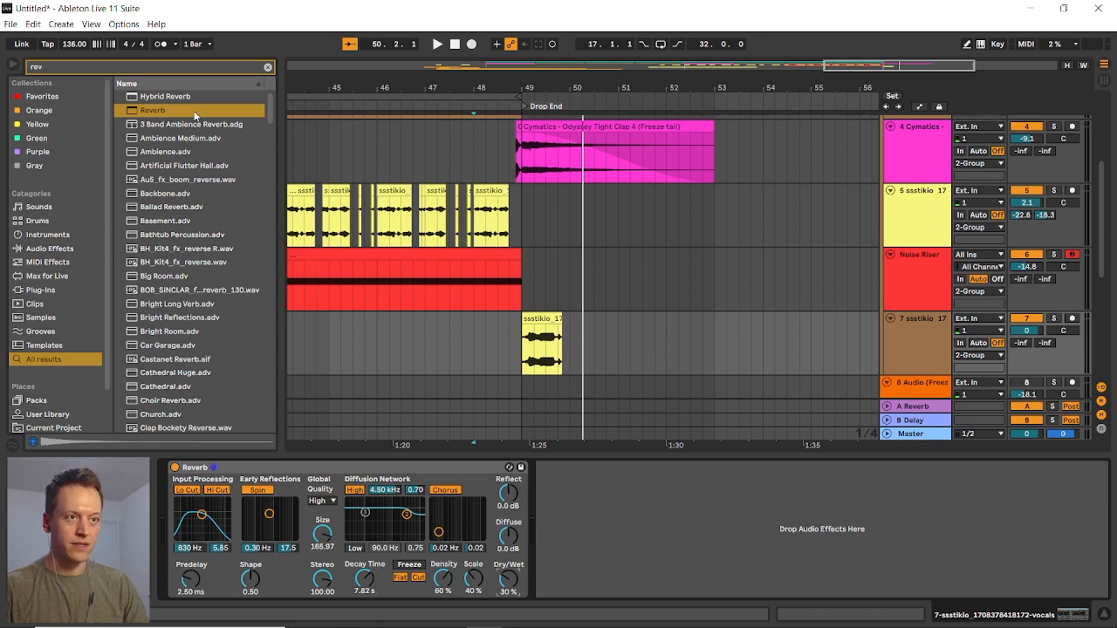
Add a Delay before the Reverb with eight-sixteenth time, filter at 1.12 kHz, width 5.76 and 32% dry/wet
click(268, 66)
text(delay)
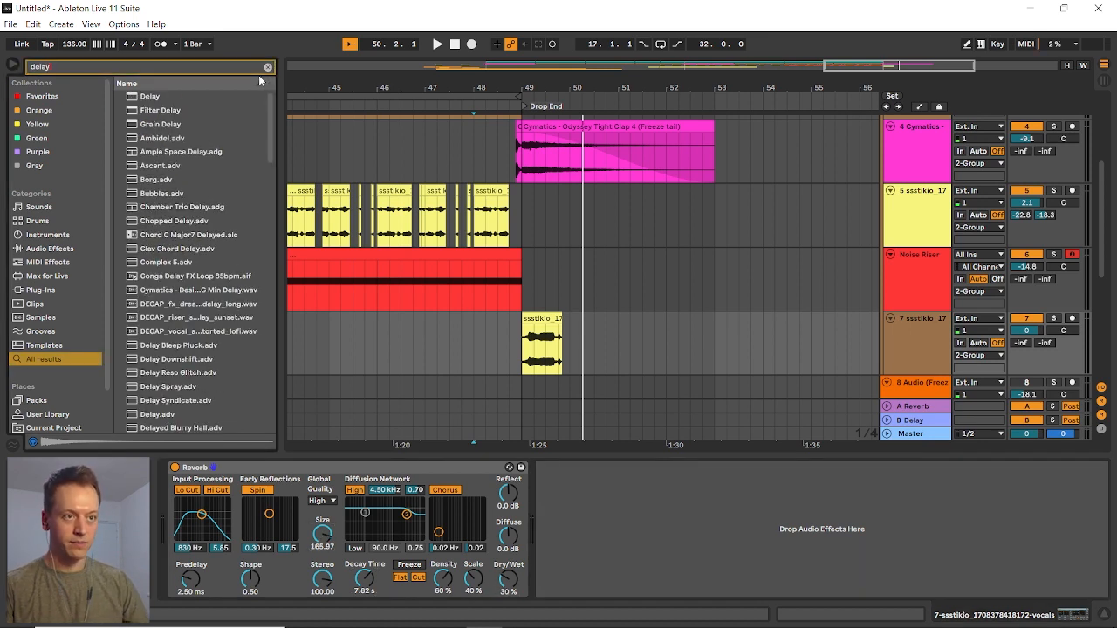
drag(156, 96, 174, 482)
drag(415, 586, 415, 593)
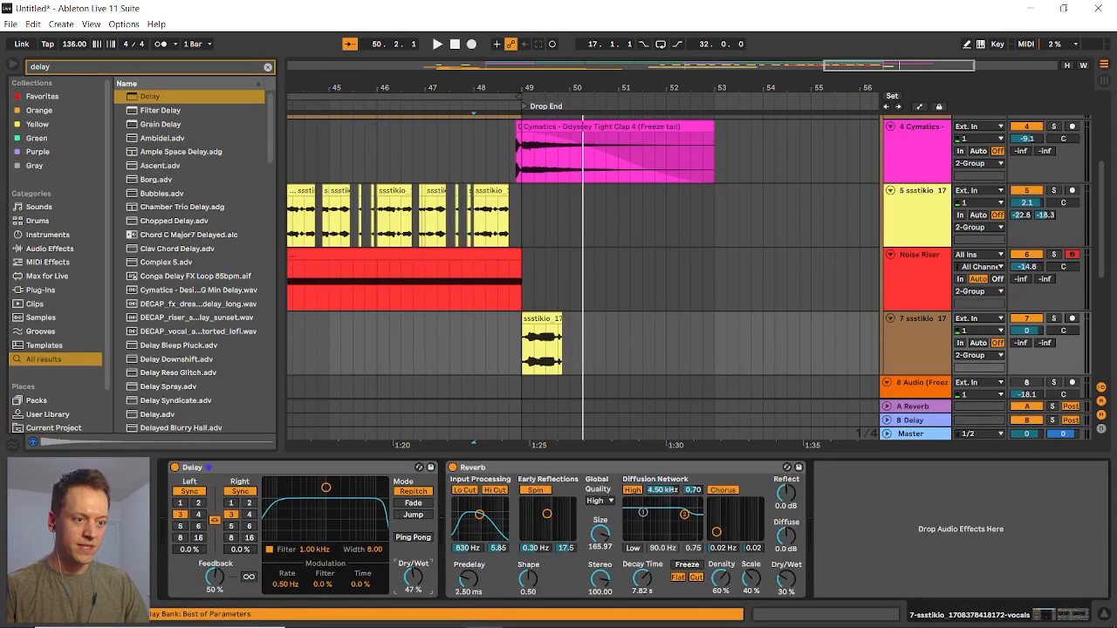
click(182, 539)
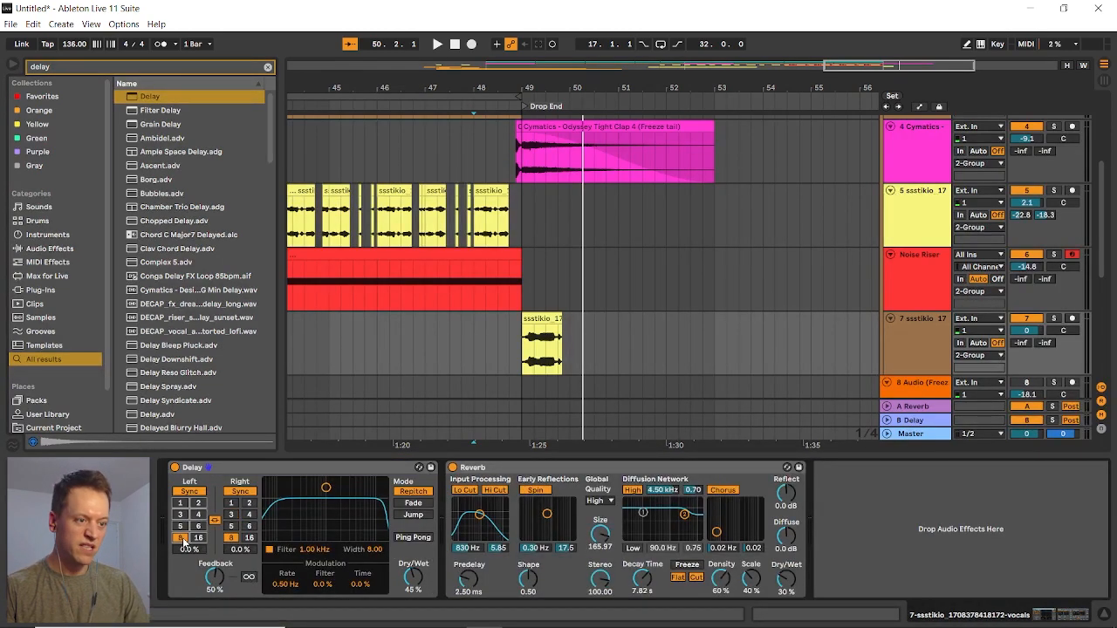
drag(328, 488, 328, 503)
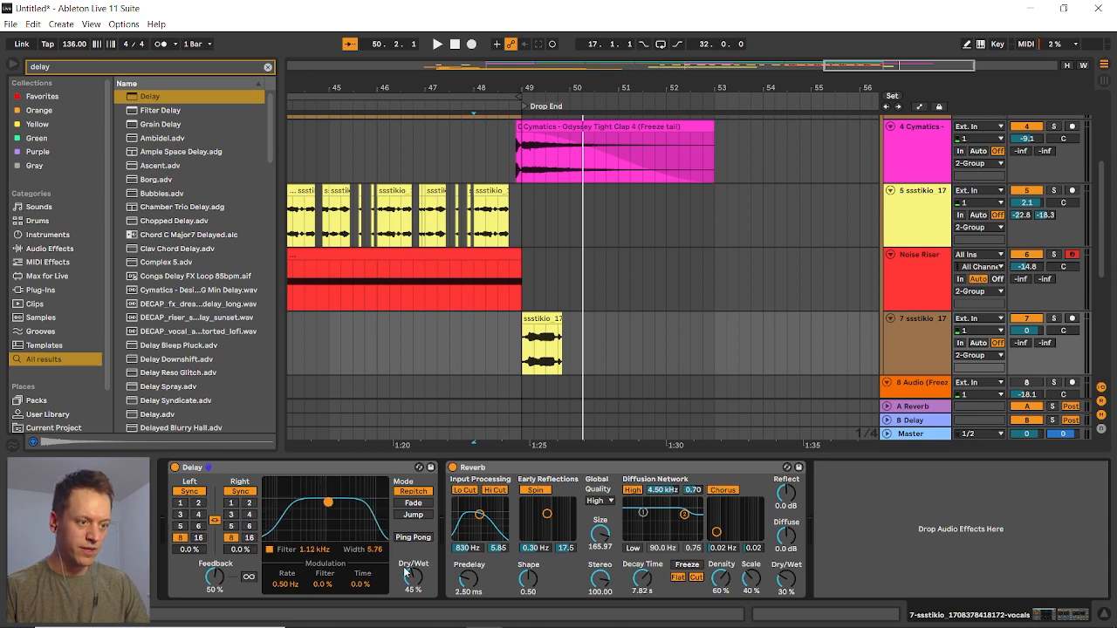
Play the vocal phrase with its effects from bar 49 and add a short fade-out at the clip's end
click(520, 358)
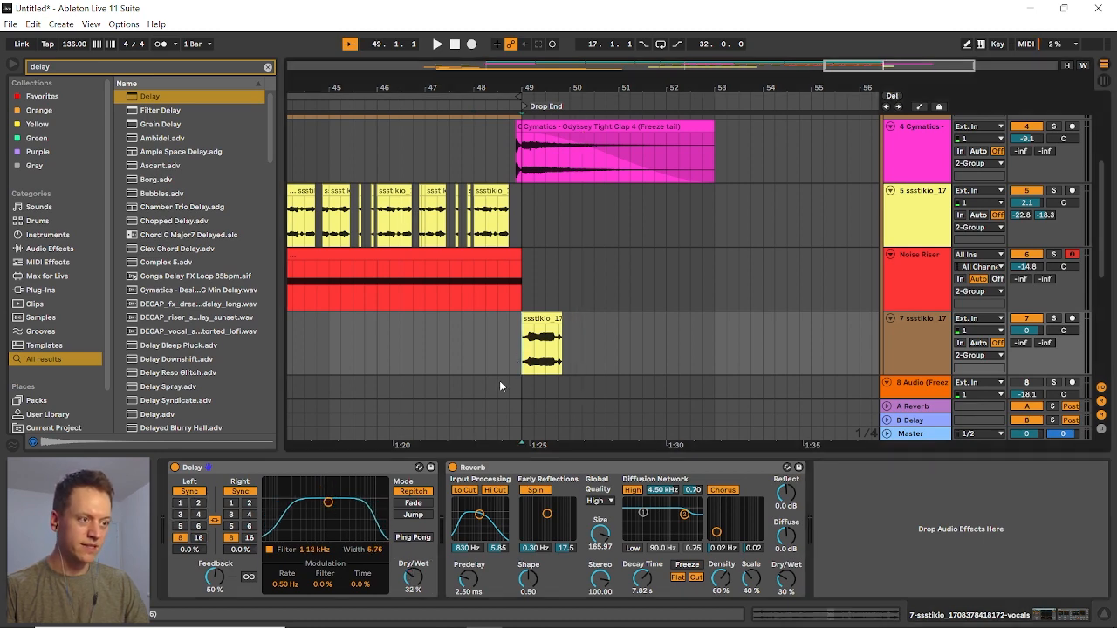
key(space)
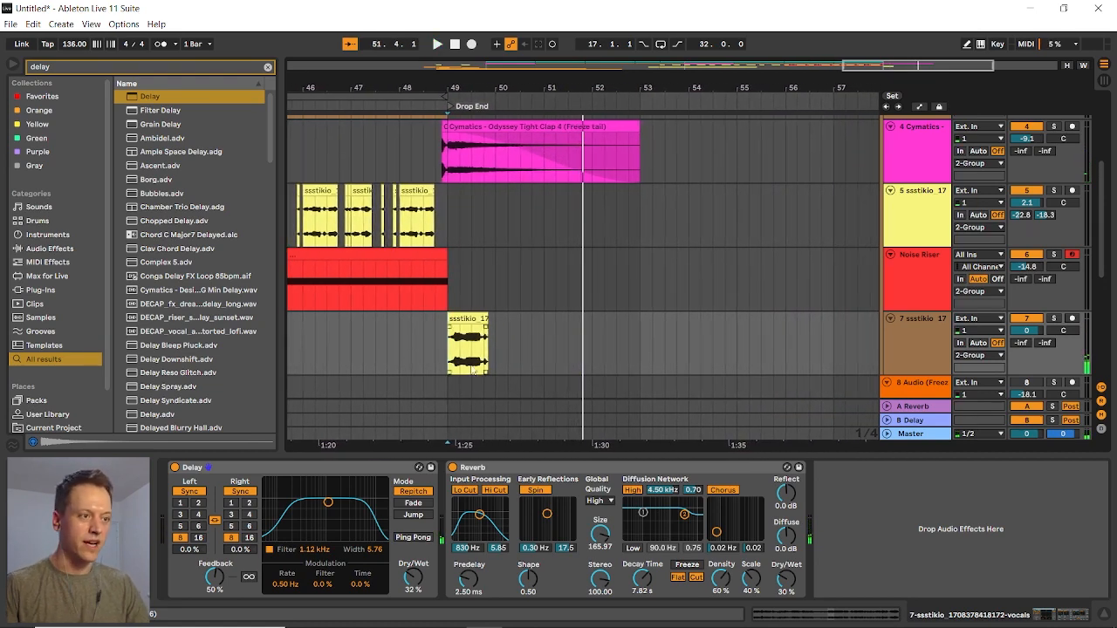
scroll(463, 362, up, 5)
scroll(589, 353, up, 3)
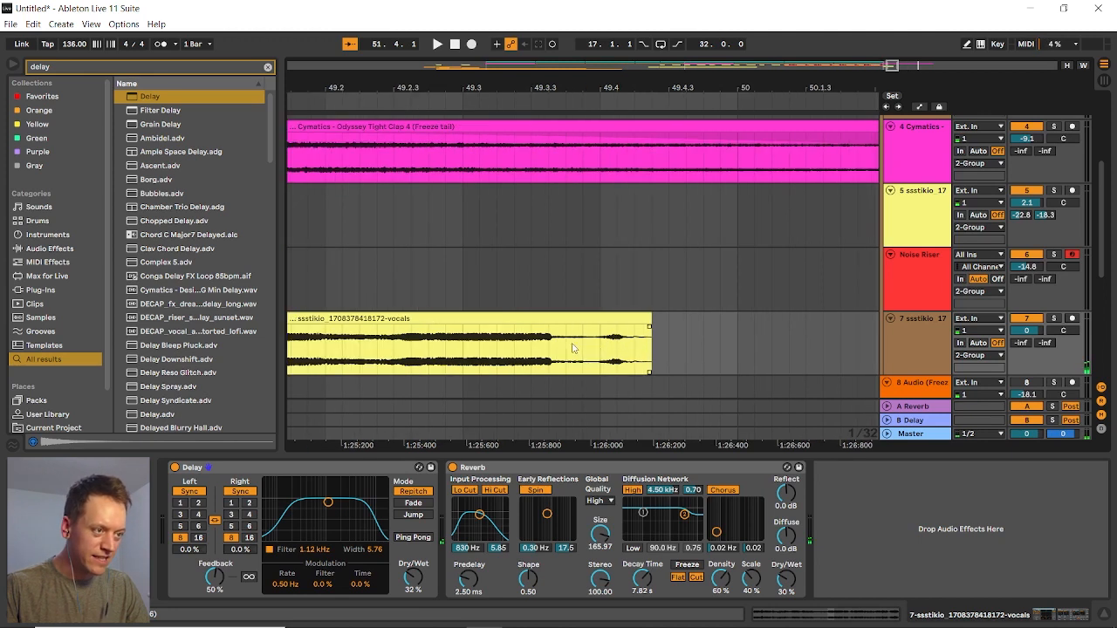
drag(645, 329, 580, 332)
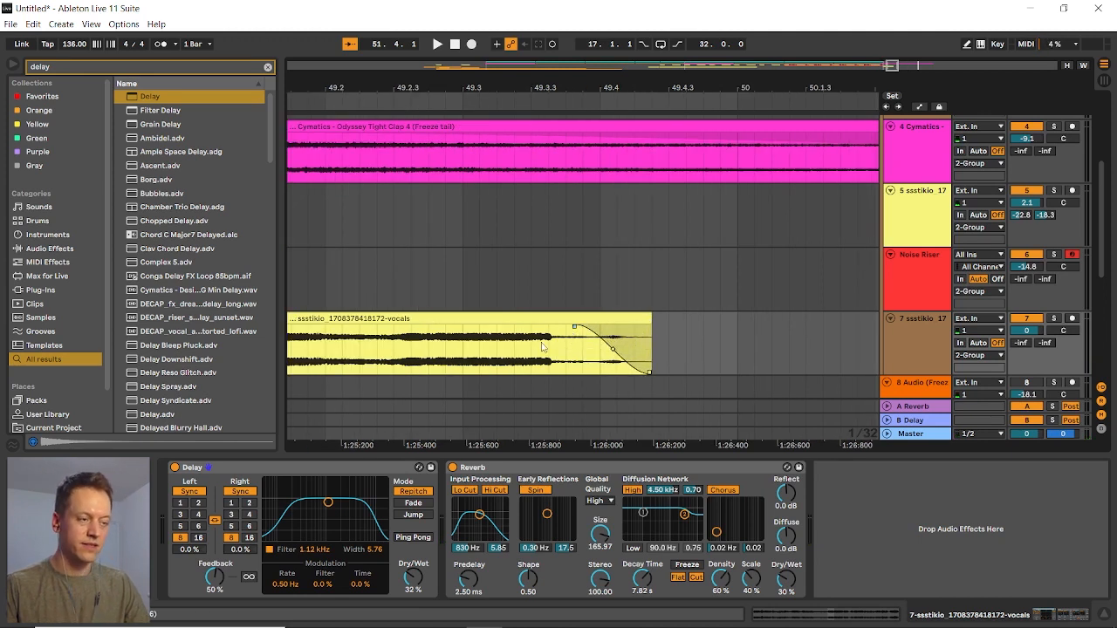
Play the faded vocal phrase at Drop End through its delay and reverb tail
scroll(541, 346, down, 5)
click(442, 346)
key(space)
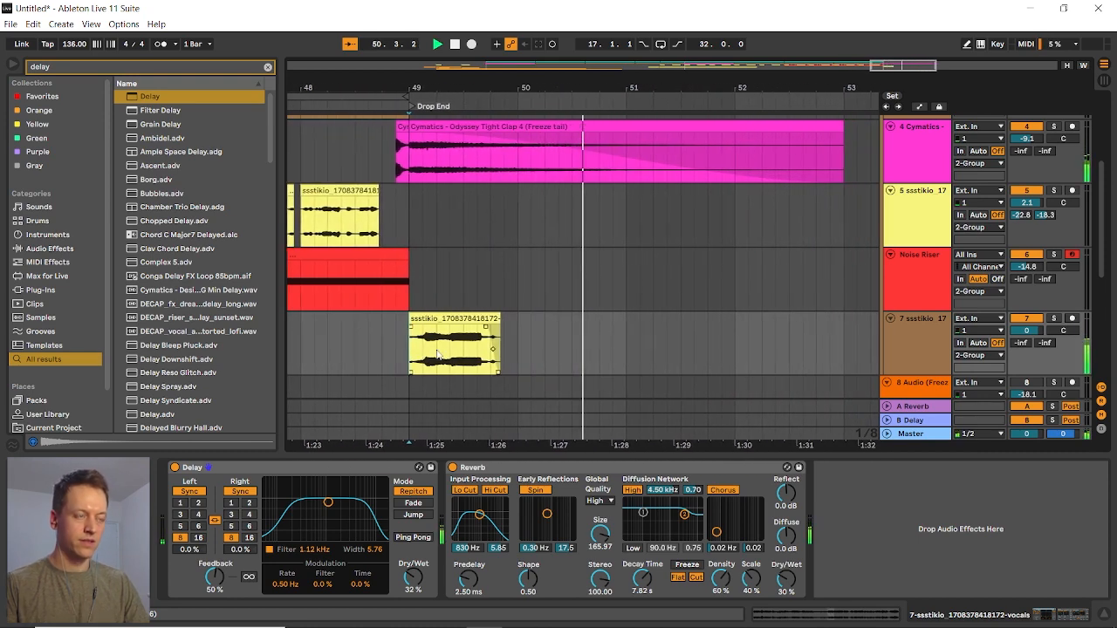
scroll(479, 333, down, 5)
key(space)
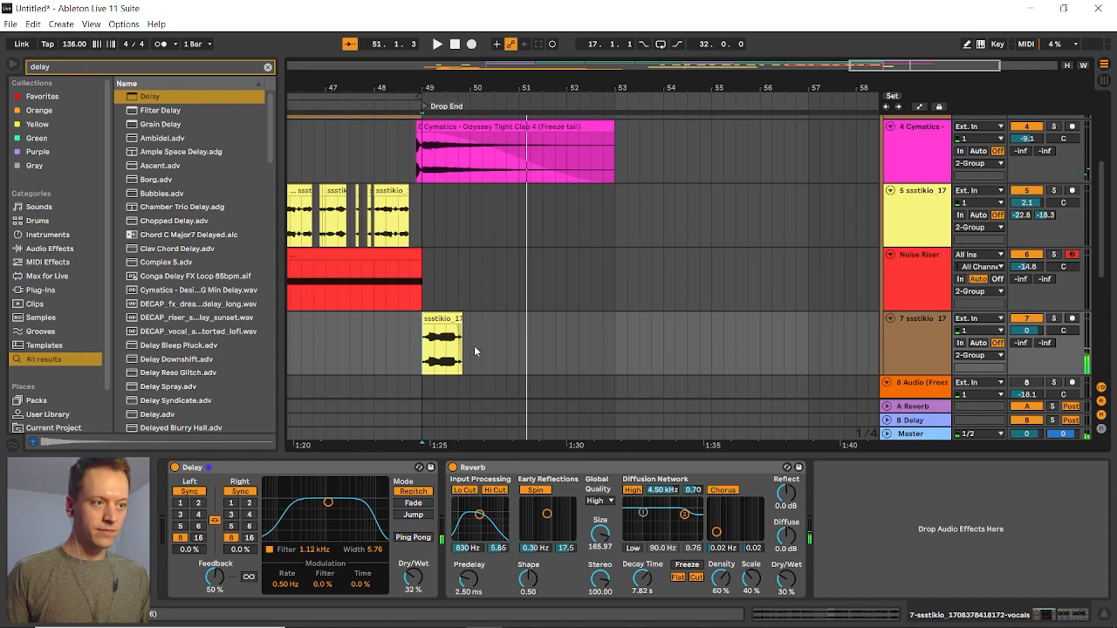
Open the Drum clip at 2nd Half and play the mix from about bar 38 into the section at bar 41
scroll(463, 349, down, 6)
scroll(463, 346, up, 2)
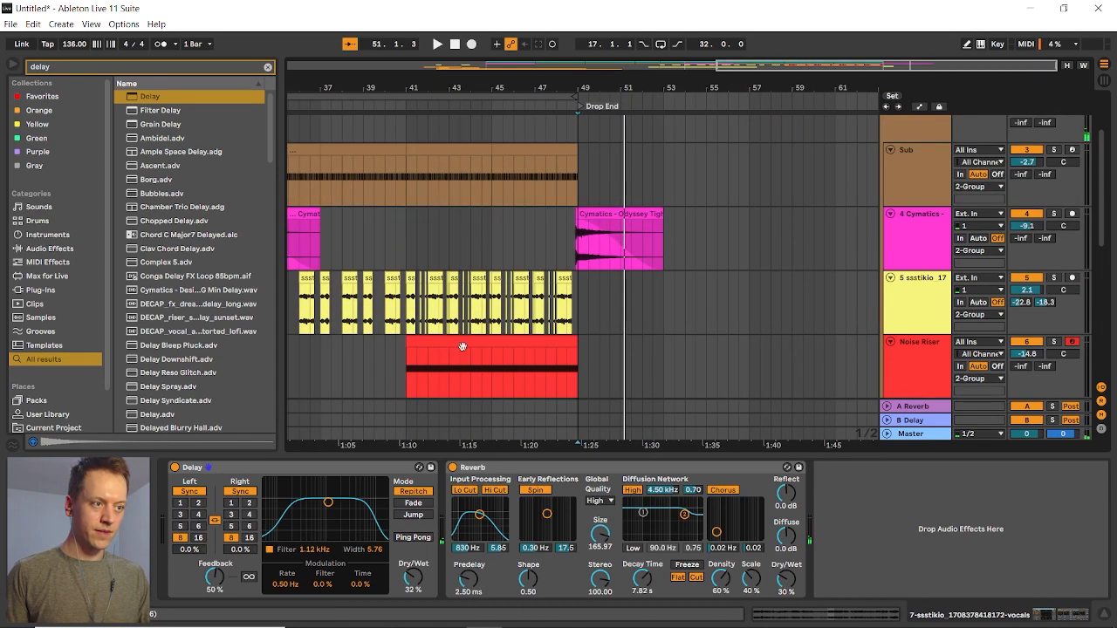
scroll(463, 346, up, 2)
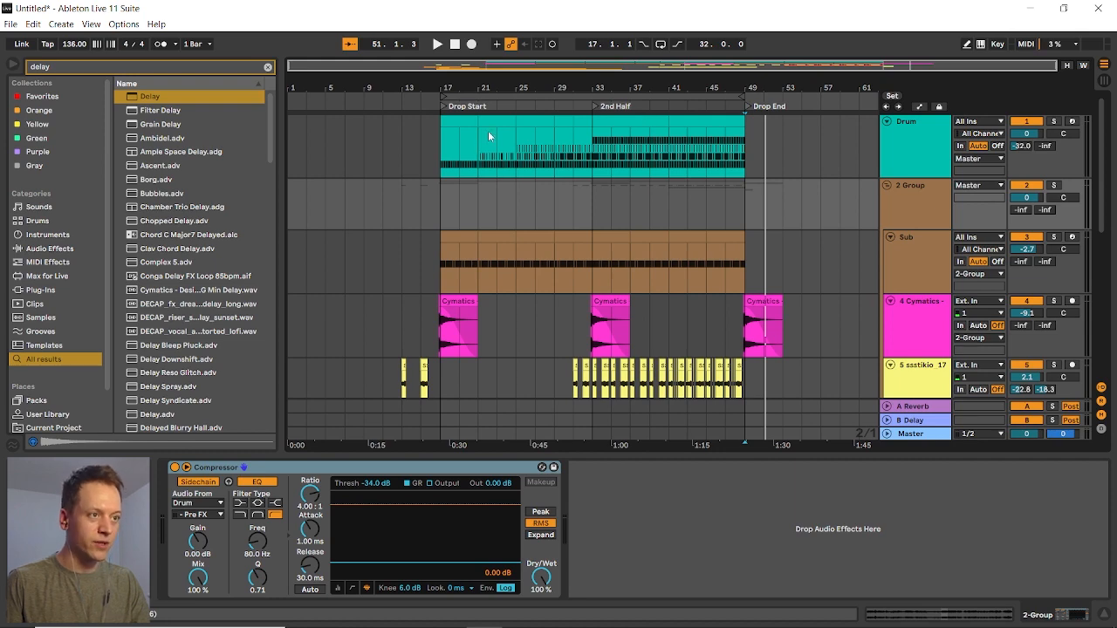
double_click(618, 121)
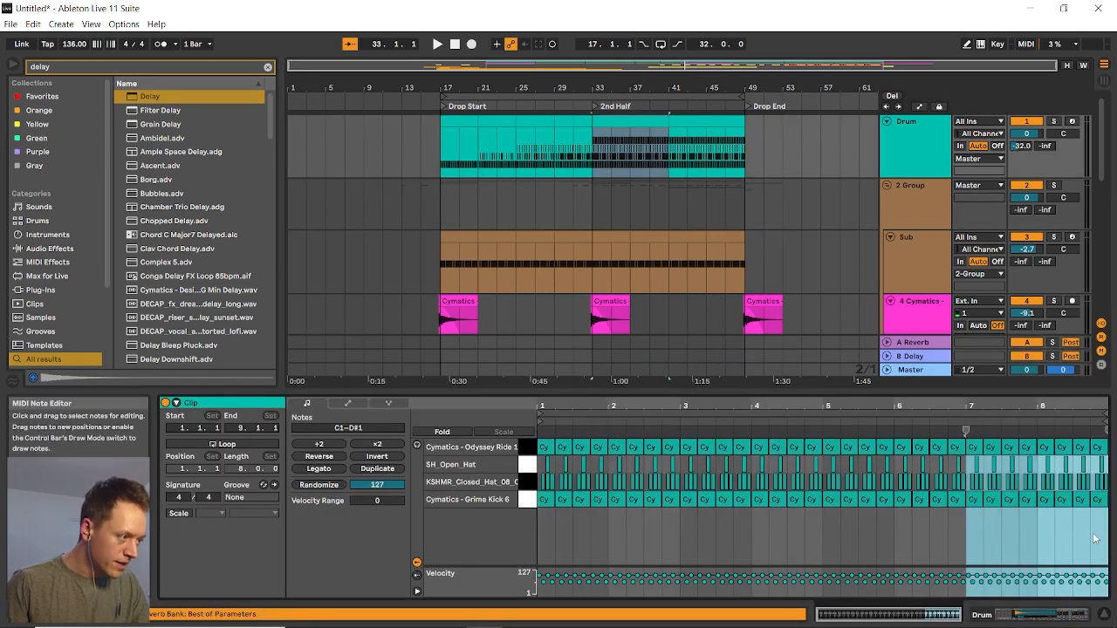
click(1096, 539)
click(1102, 499)
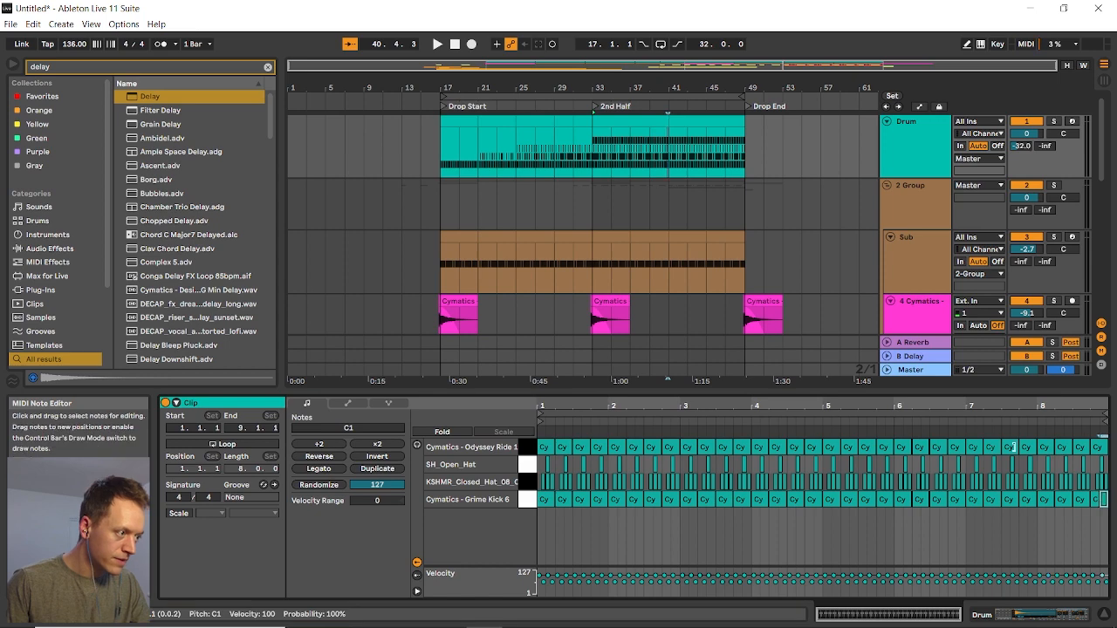
key(space)
click(650, 172)
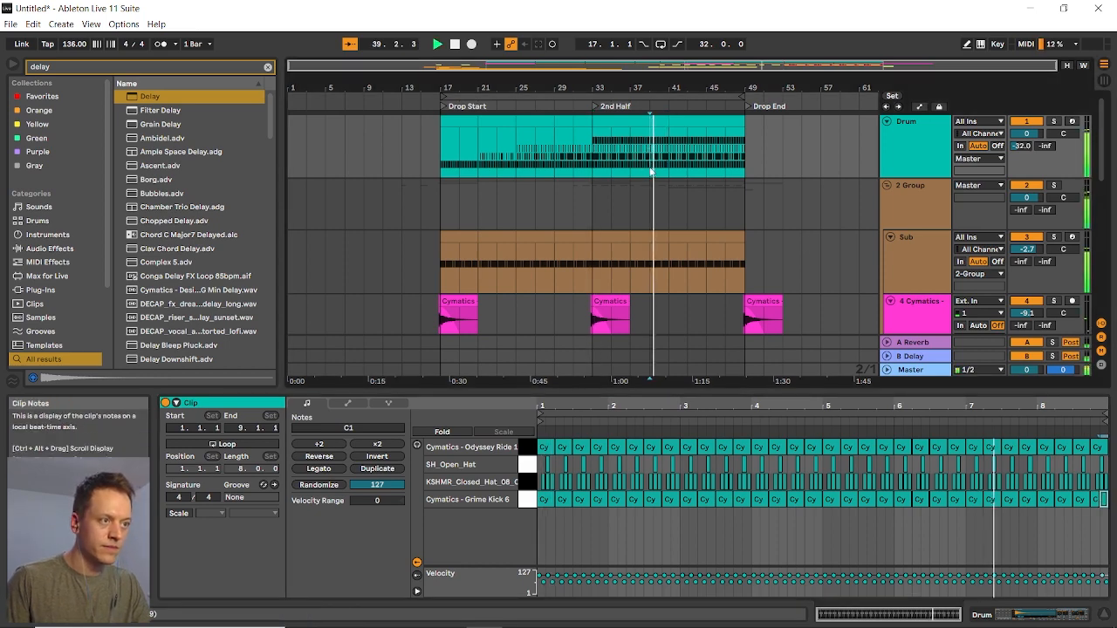
scroll(650, 172, up, 2)
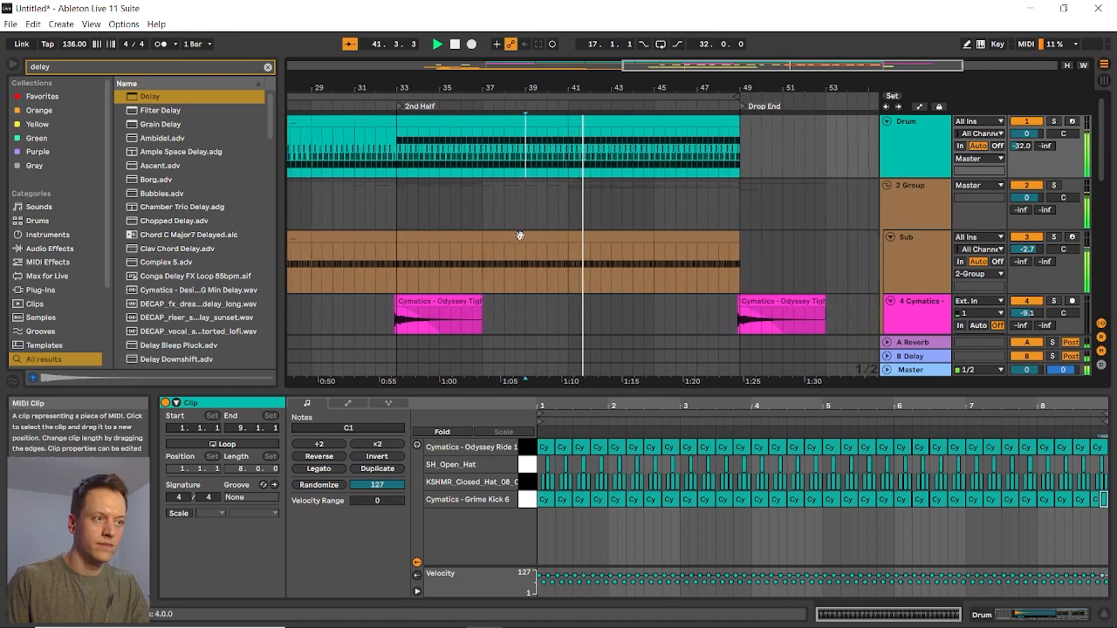
key(space)
Open the Drum clip at bar 41 and draw a closed-hat note on its first beat
drag(559, 131, 404, 122)
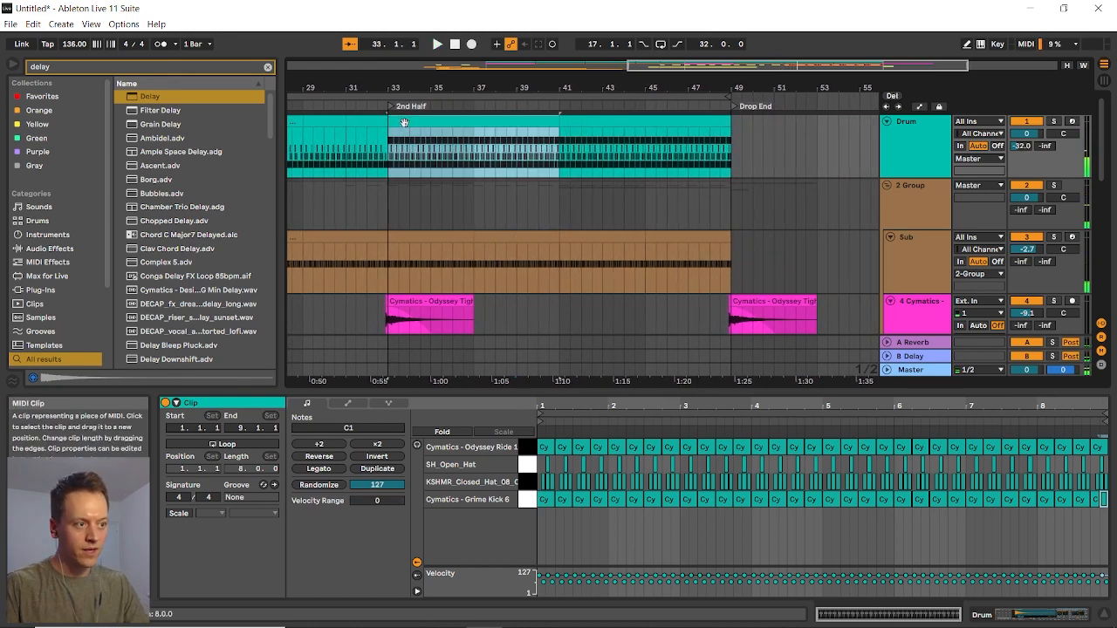
double_click(404, 122)
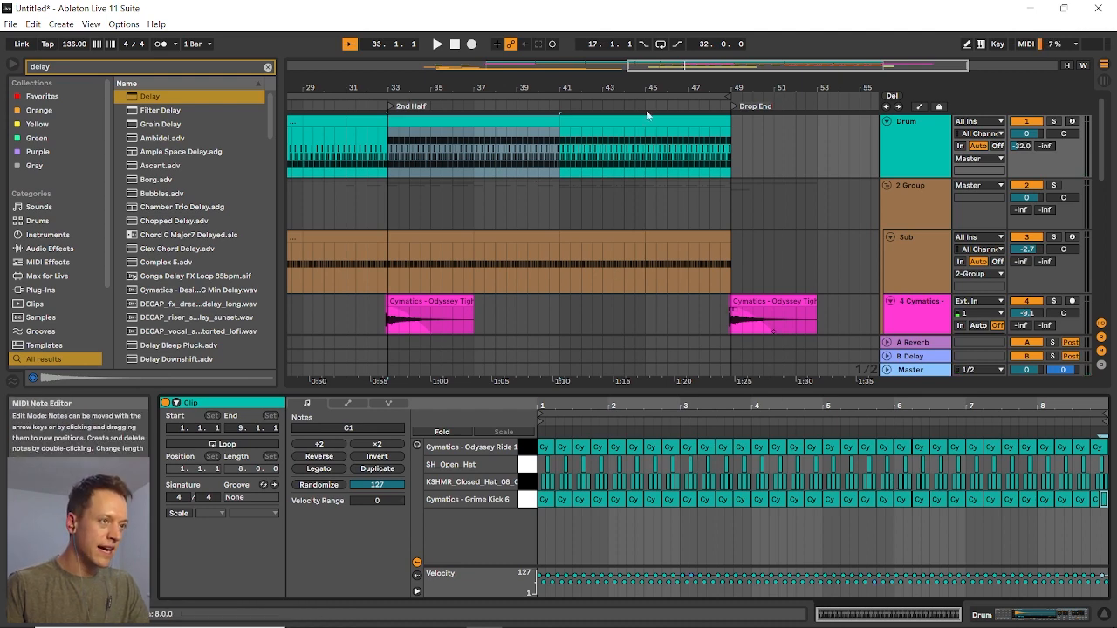
click(580, 120)
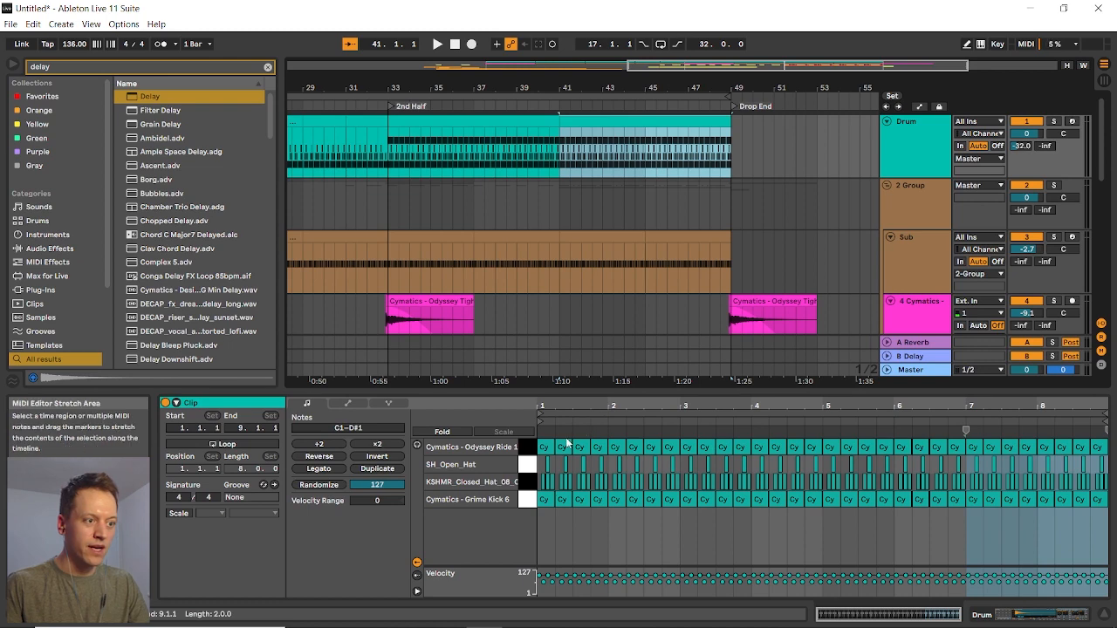
key(b)
click(535, 473)
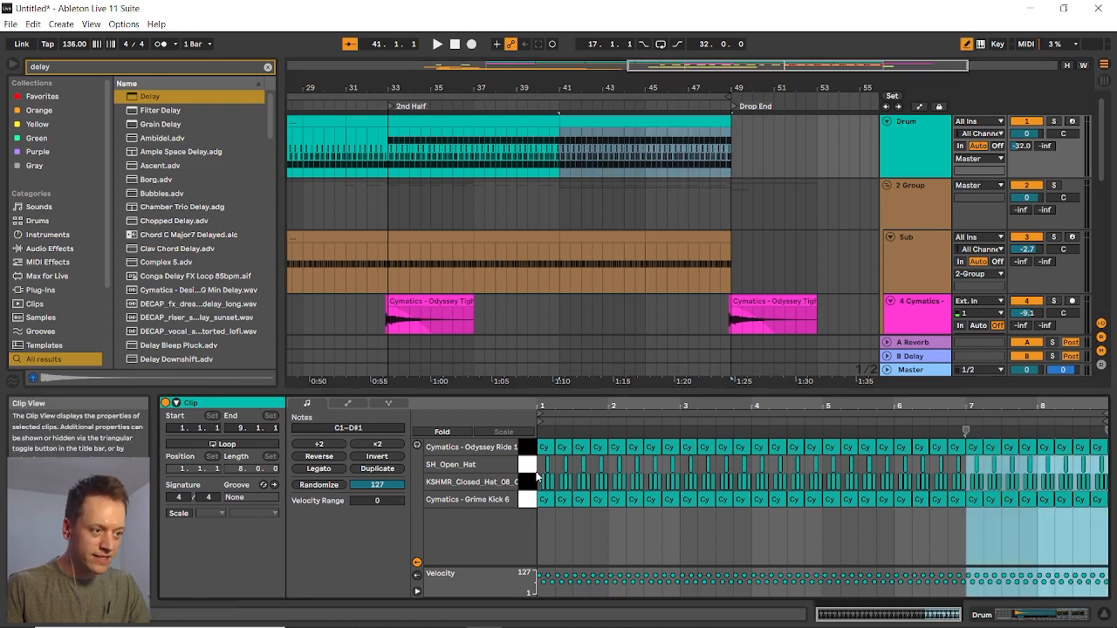
scroll(542, 479, up, 5)
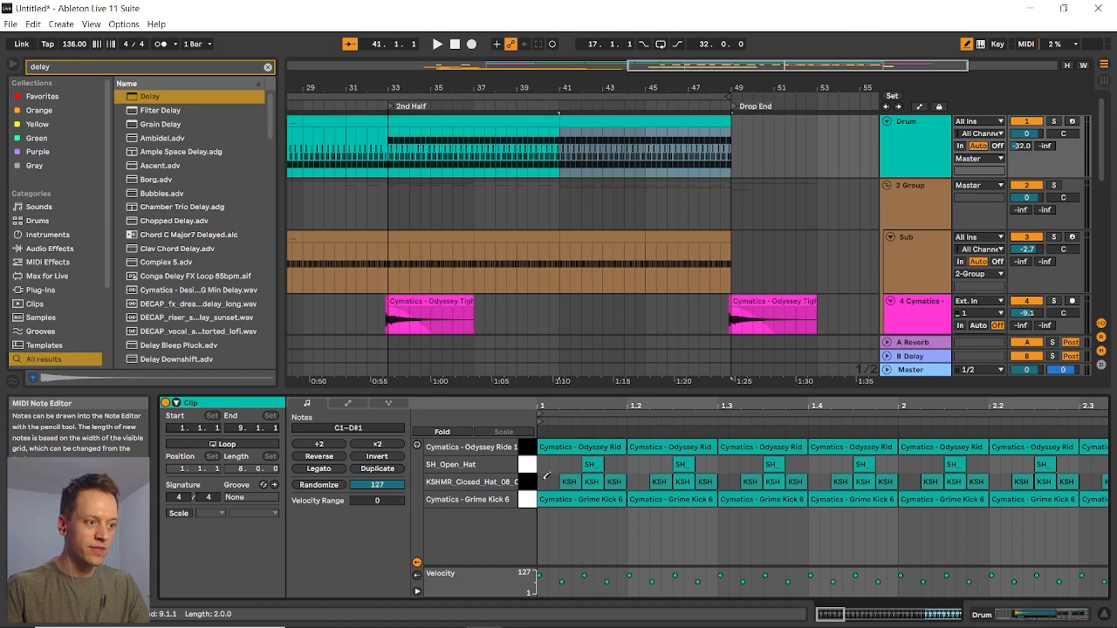
click(543, 481)
drag(552, 478, 560, 481)
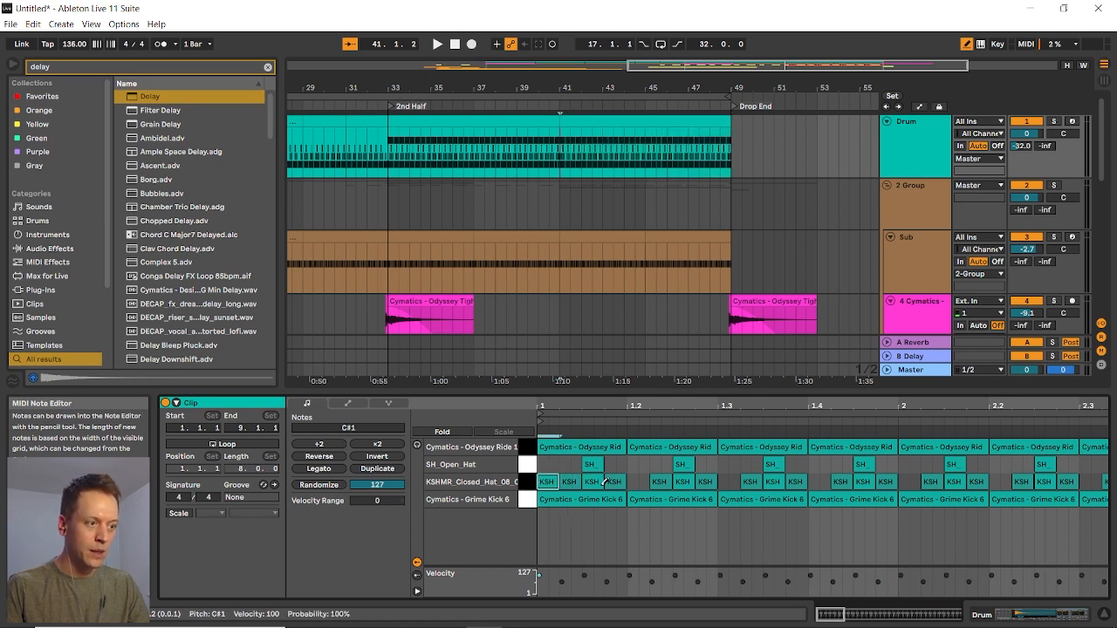
key(b)
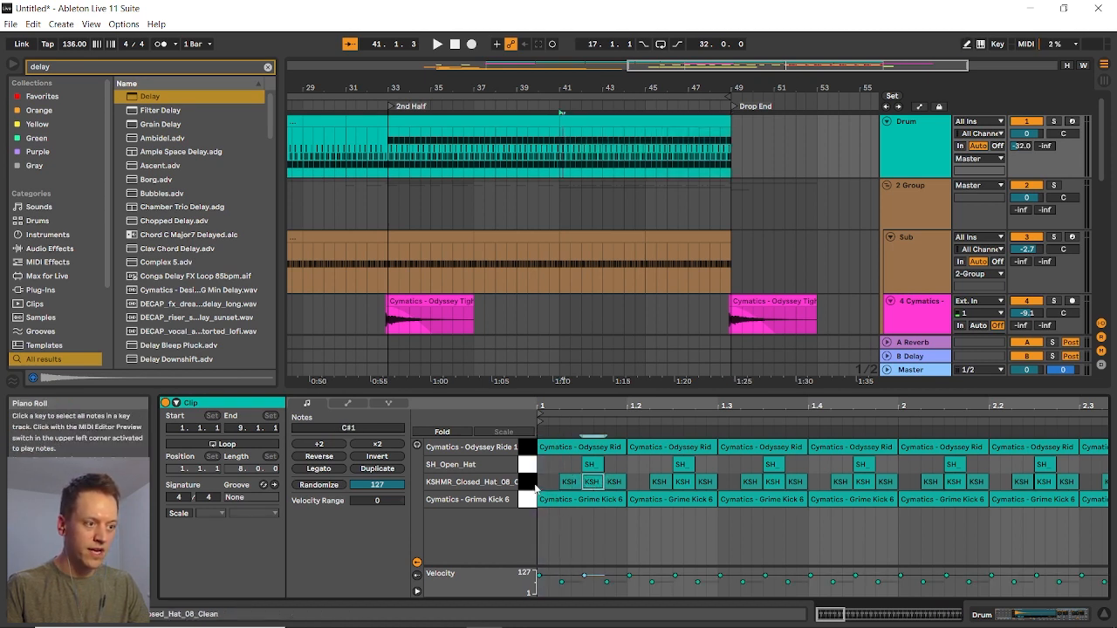
Duplicate the first beat's four closed-hat notes beat by beat through the end of the eight-bar Drum clip
drag(634, 484, 537, 488)
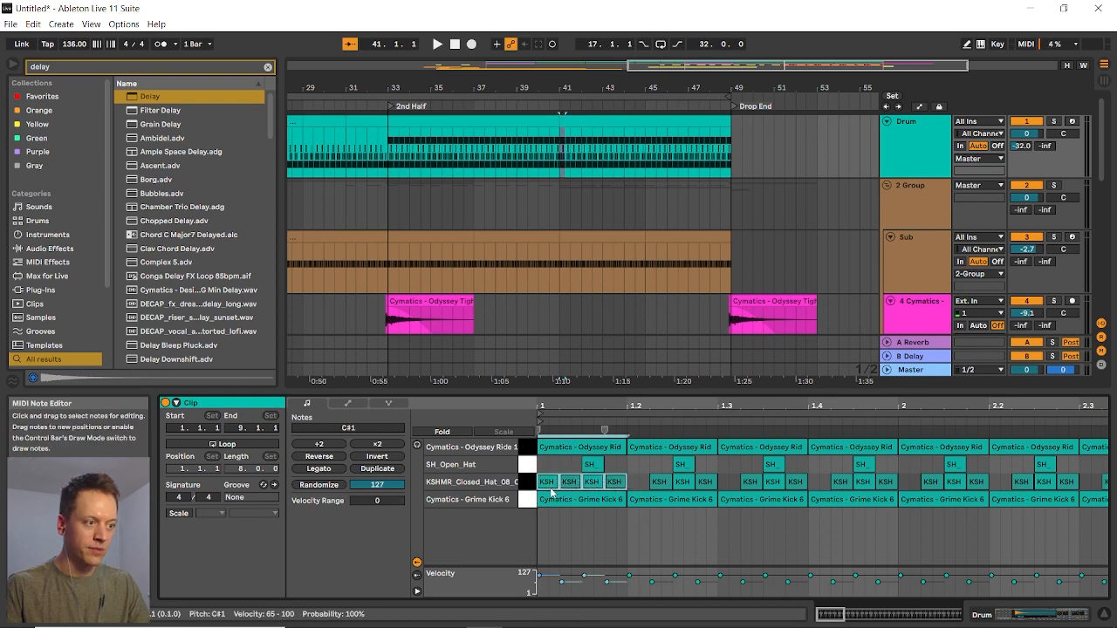
key(ctrl+d)
scroll(560, 516, down, 5)
key(ctrl+d)
key(ctrl+d)
key(ctrl+d)
key(ctrl+d)
key(ctrl+d)
key(ctrl+d)
key(ctrl+d)
key(ctrl+d)
key(ctrl+d)
key(ctrl+d)
key(ctrl+d)
key(ctrl+d)
key(ctrl+d)
key(ctrl+d)
key(ctrl+d)
key(ctrl+d)
key(ctrl+d)
key(ctrl+d)
key(ctrl+d)
key(ctrl+d)
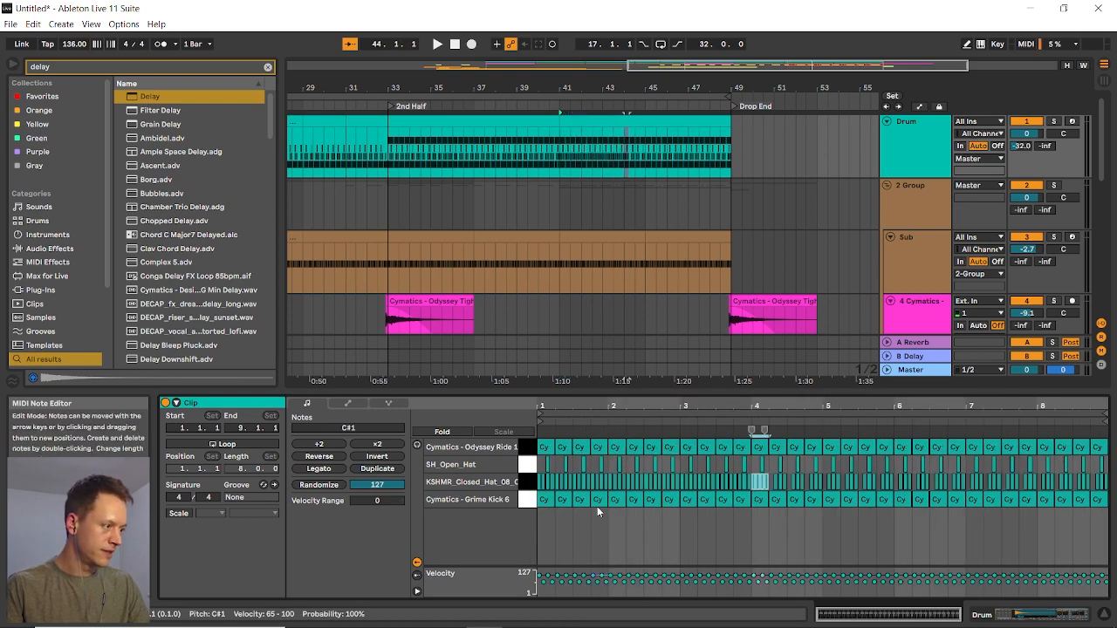
key(ctrl+d)
key(ctrl+d)
key(ctrl+d)
key(ctrl+d)
key(ctrl+d)
key(ctrl+d)
key(ctrl+d)
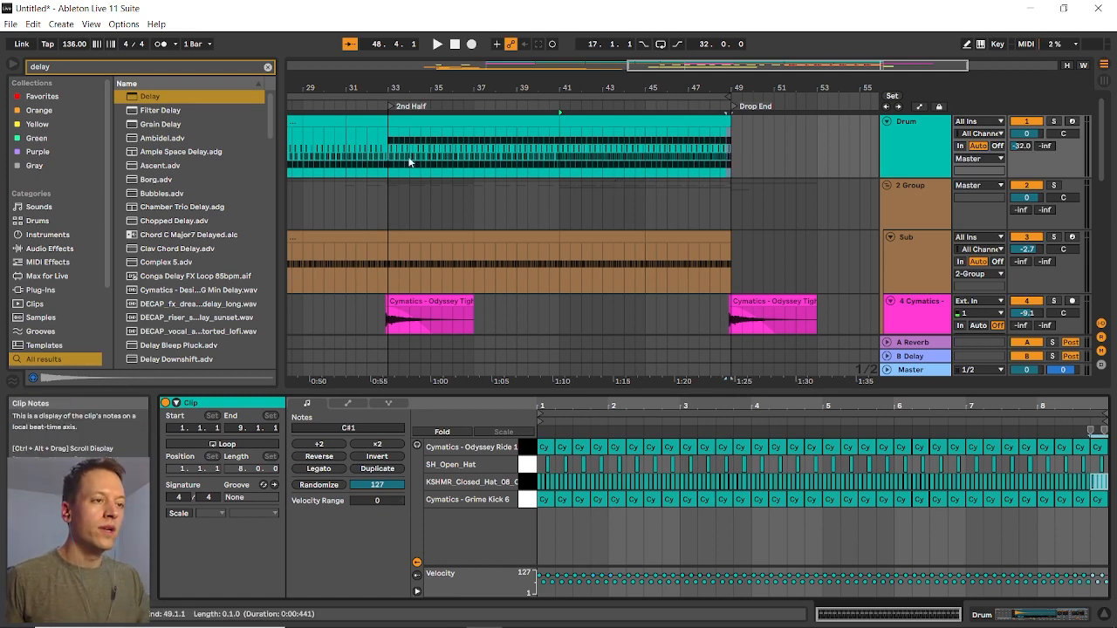
Show the Gain automation of the Utility on the Drum rack's kick chain in the arrangement
scroll(380, 155, left, 3)
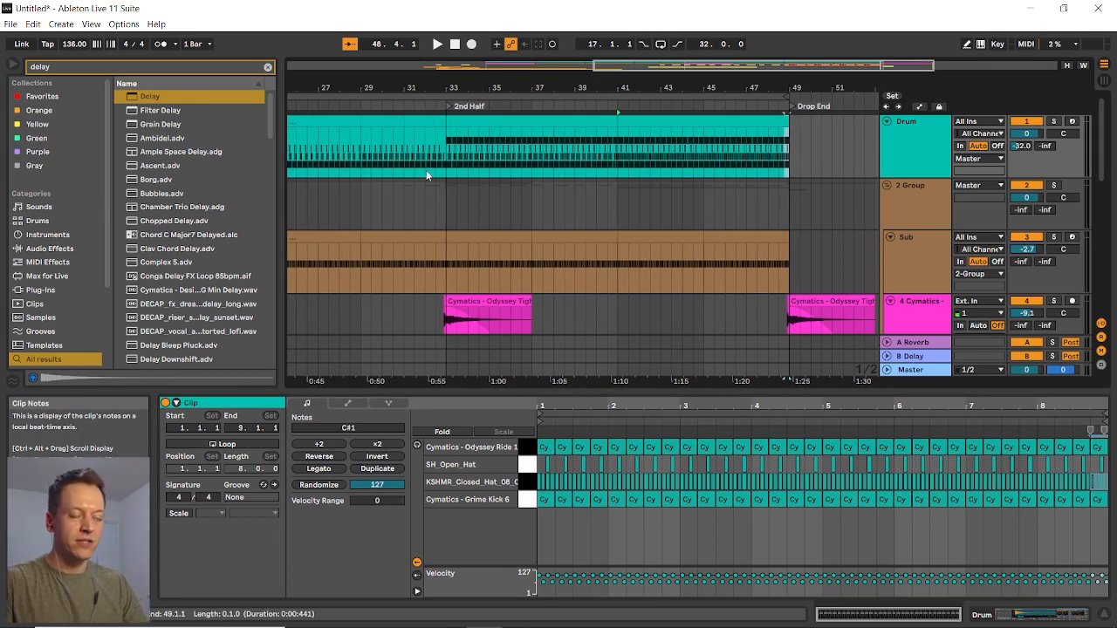
scroll(439, 172, up, 3)
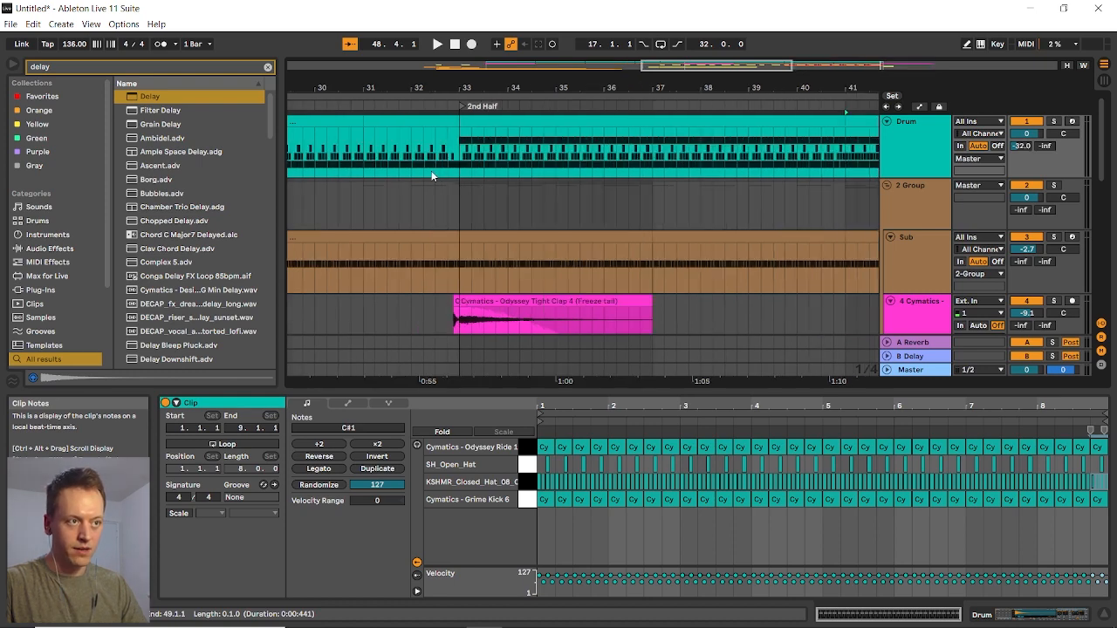
scroll(431, 176, down, 3)
scroll(749, 154, up, 3)
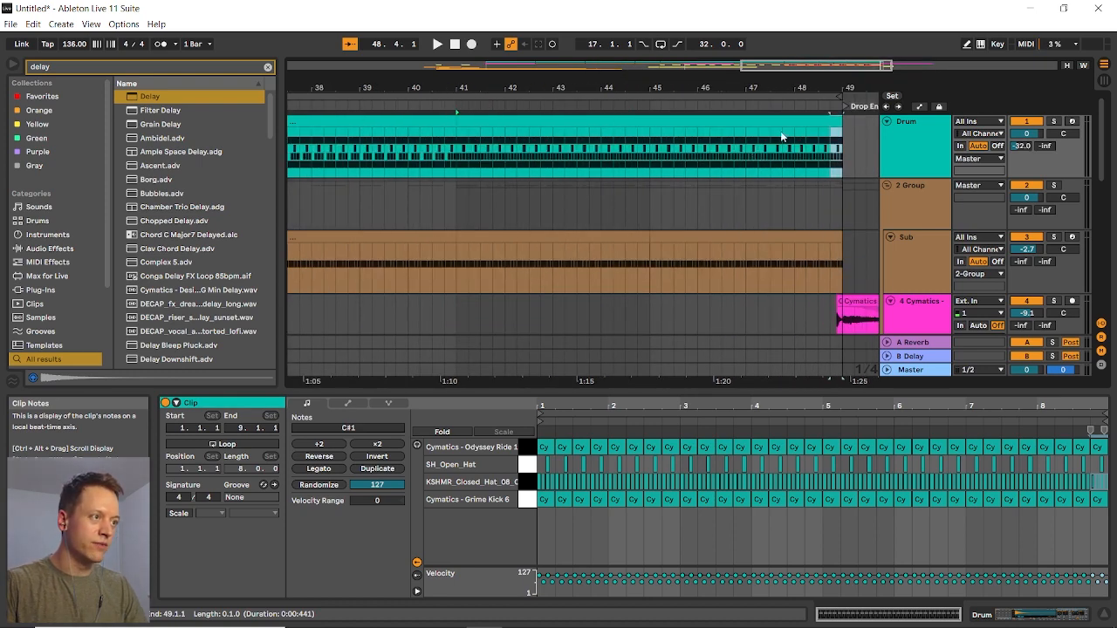
scroll(698, 153, right, 3)
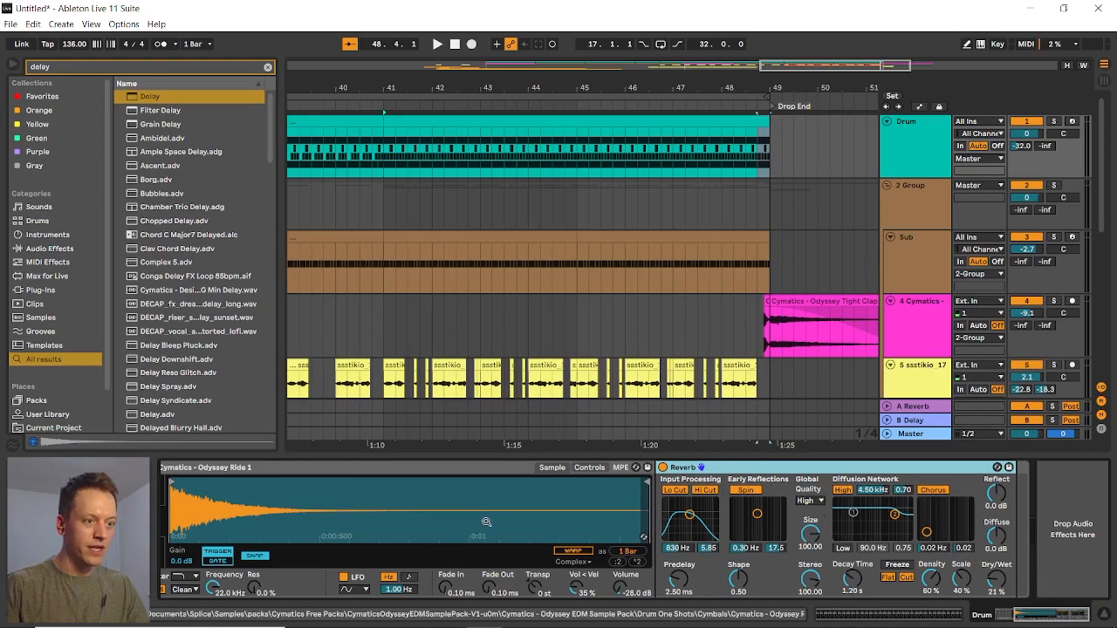
scroll(275, 492, left, 4)
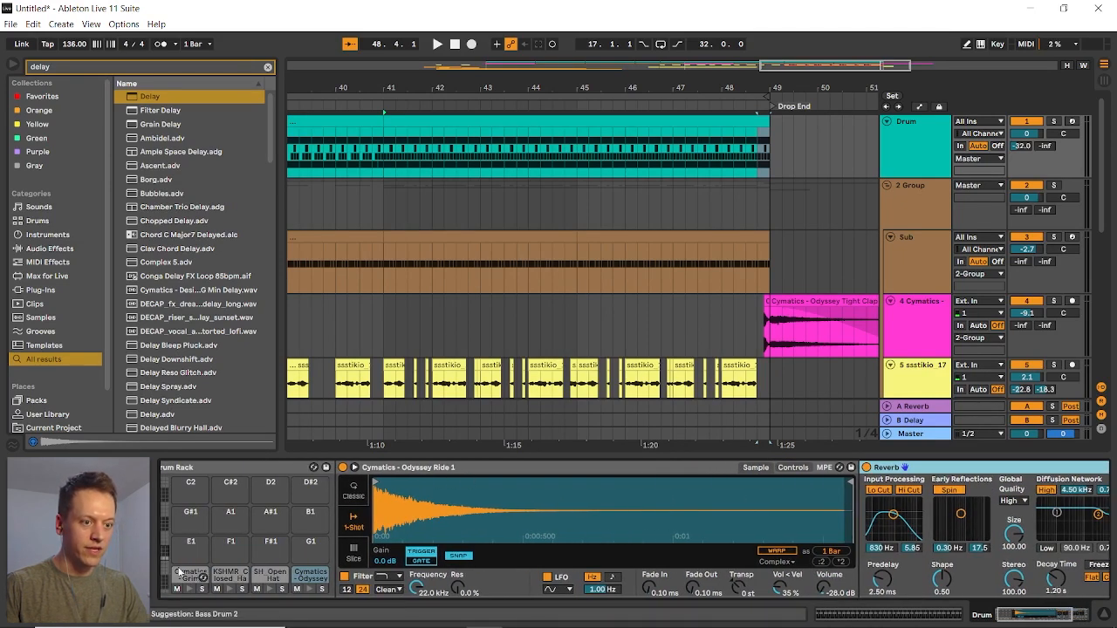
click(188, 575)
scroll(583, 539, right, 2)
click(297, 517)
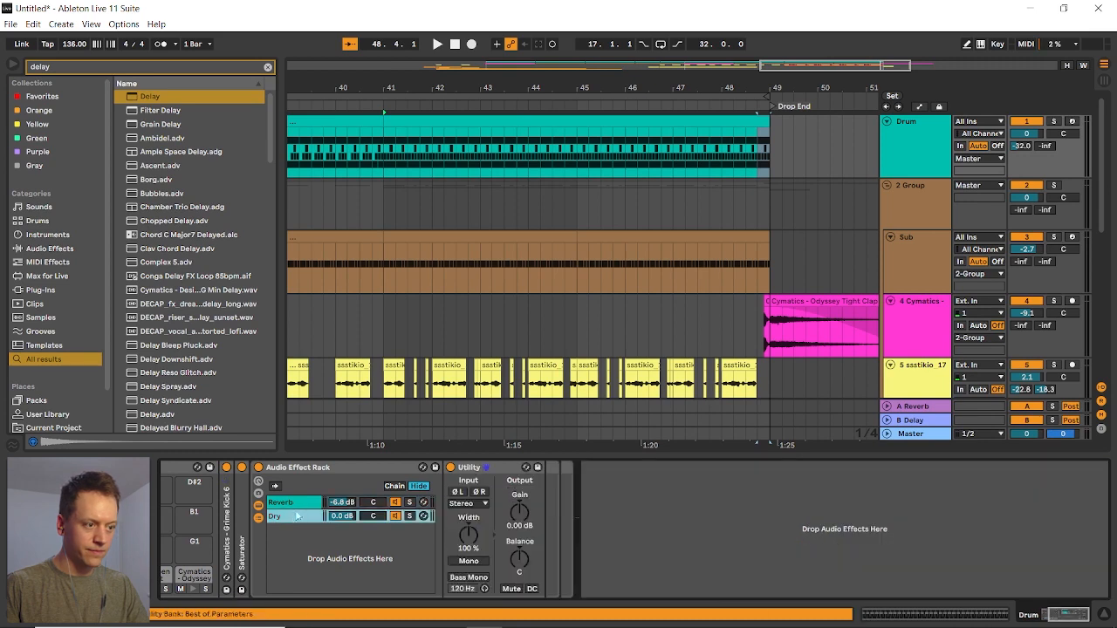
right_click(517, 513)
click(346, 551)
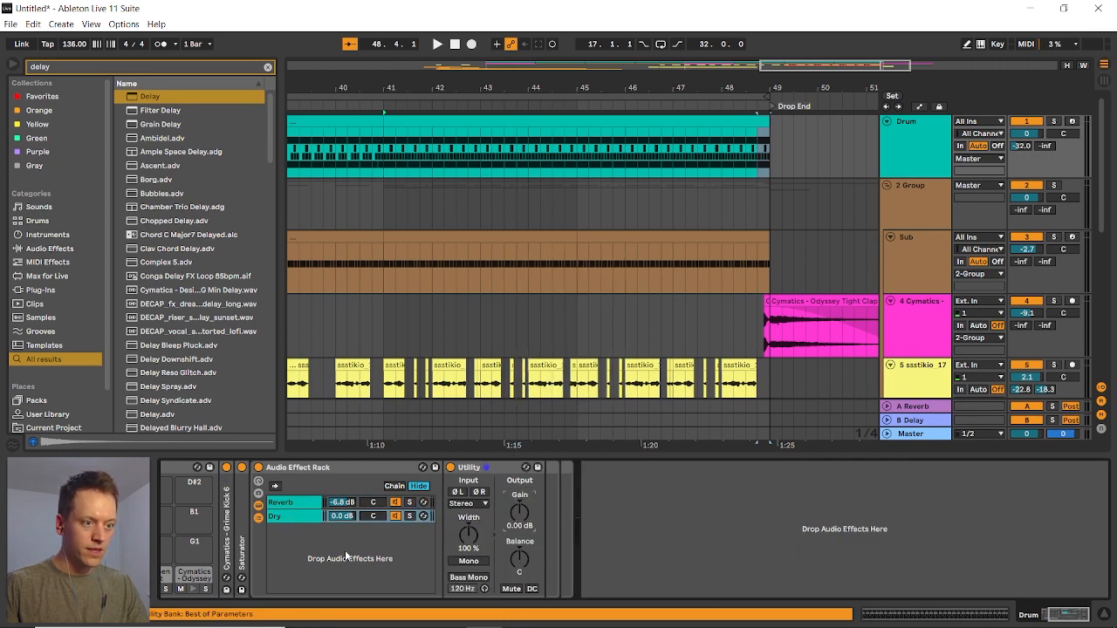
click(298, 520)
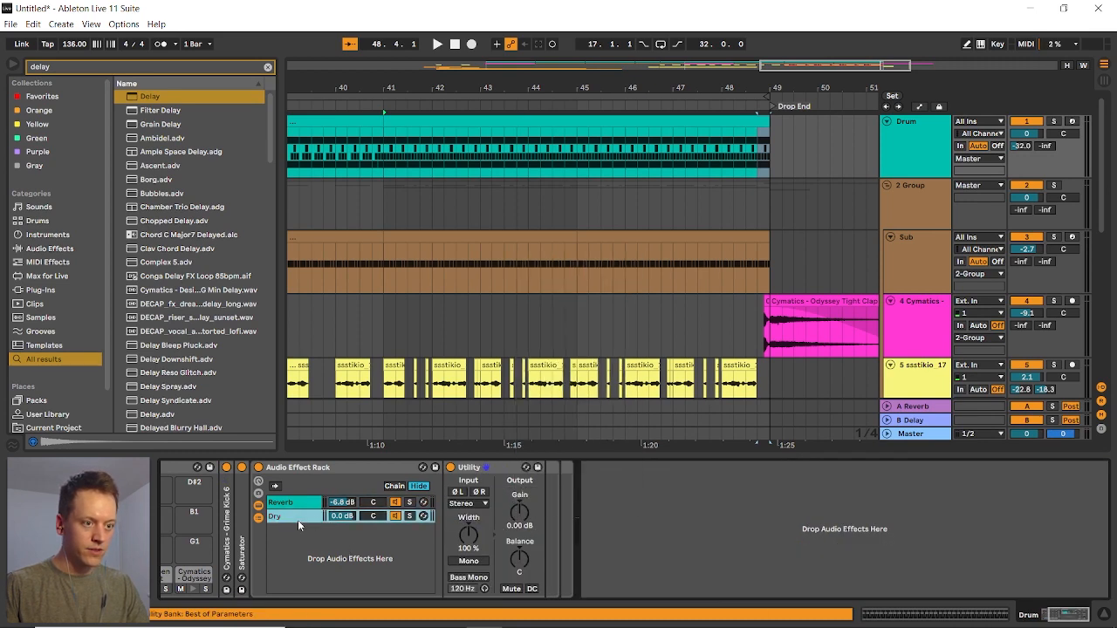
right_click(523, 516)
click(543, 260)
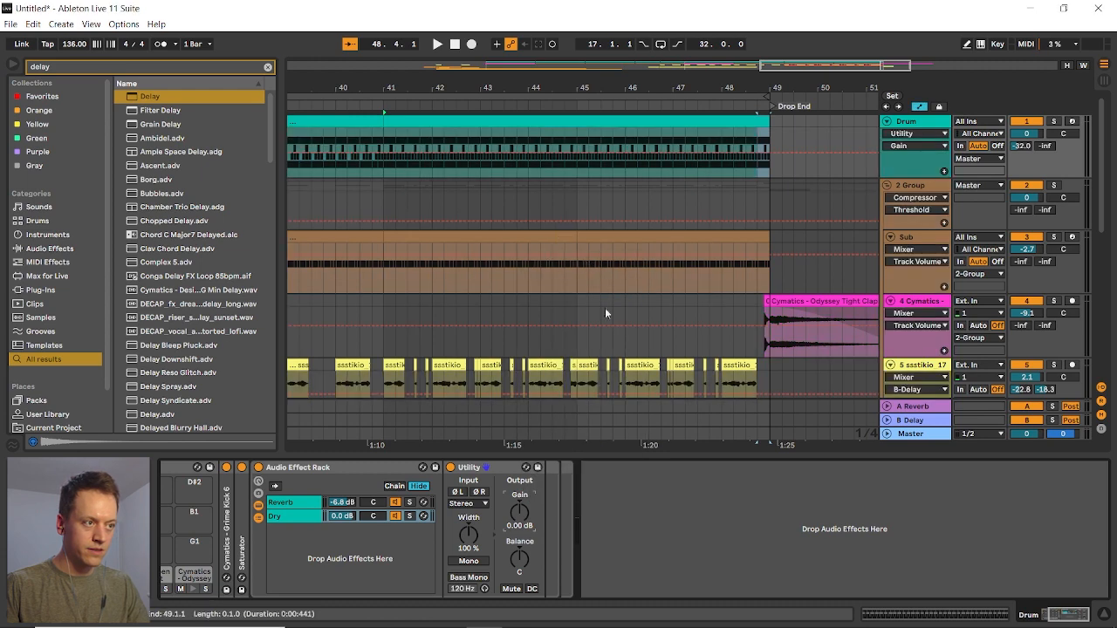
Automate the kick Utility's gain down to -inf dB over bar 32 and over bars 47 to 48 before Drop End
key(w)
scroll(594, 150, up, 5)
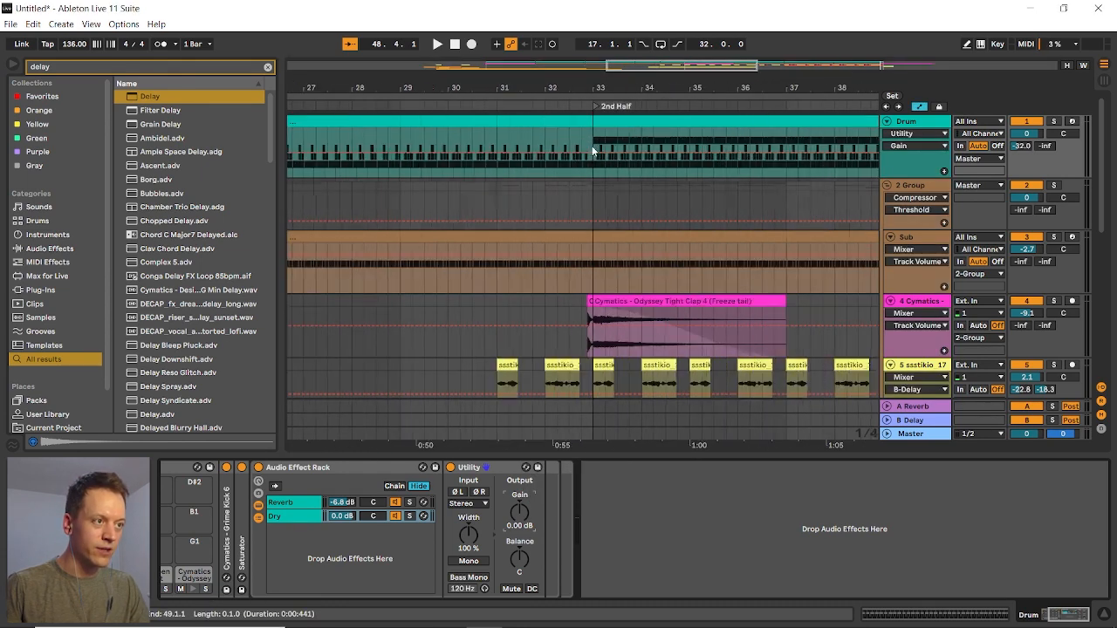
drag(543, 155, 546, 178)
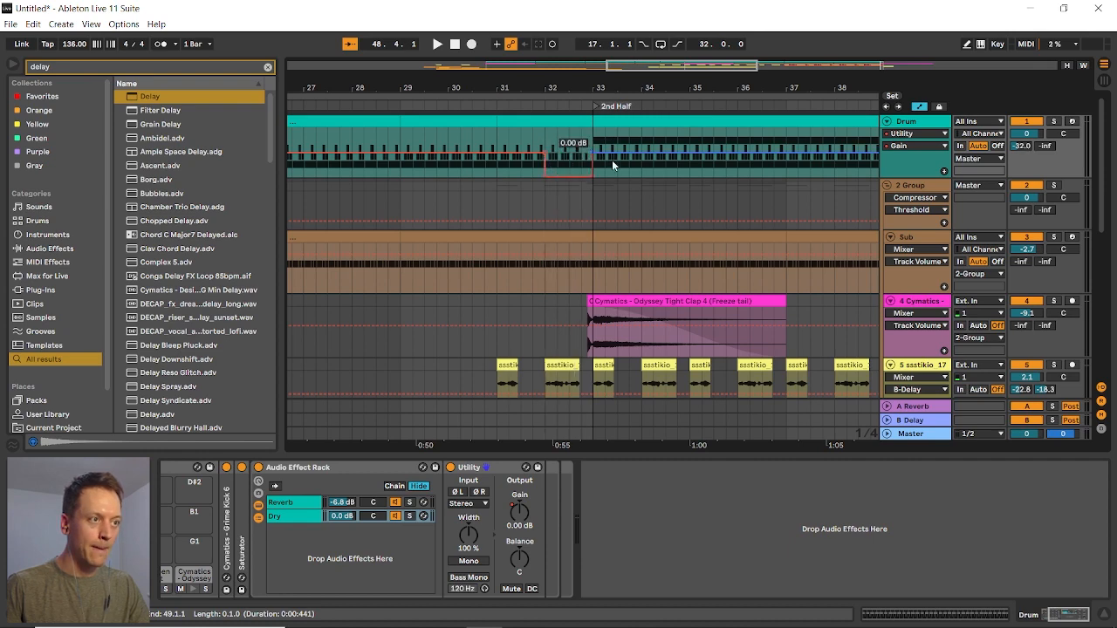
scroll(614, 165, down, 5)
scroll(741, 164, up, 5)
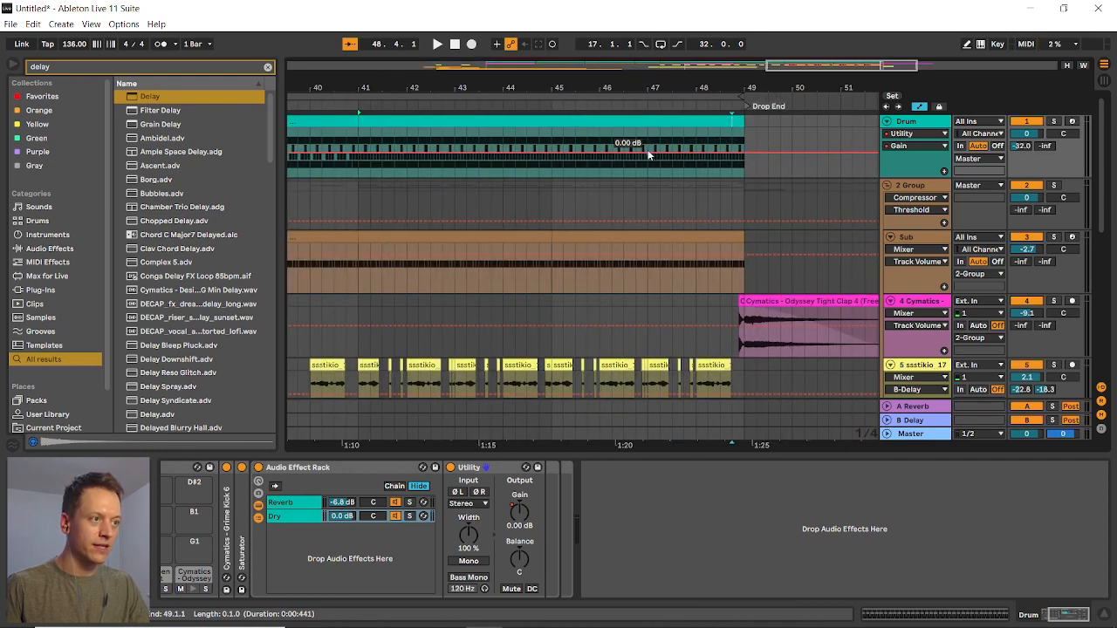
drag(729, 156, 647, 178)
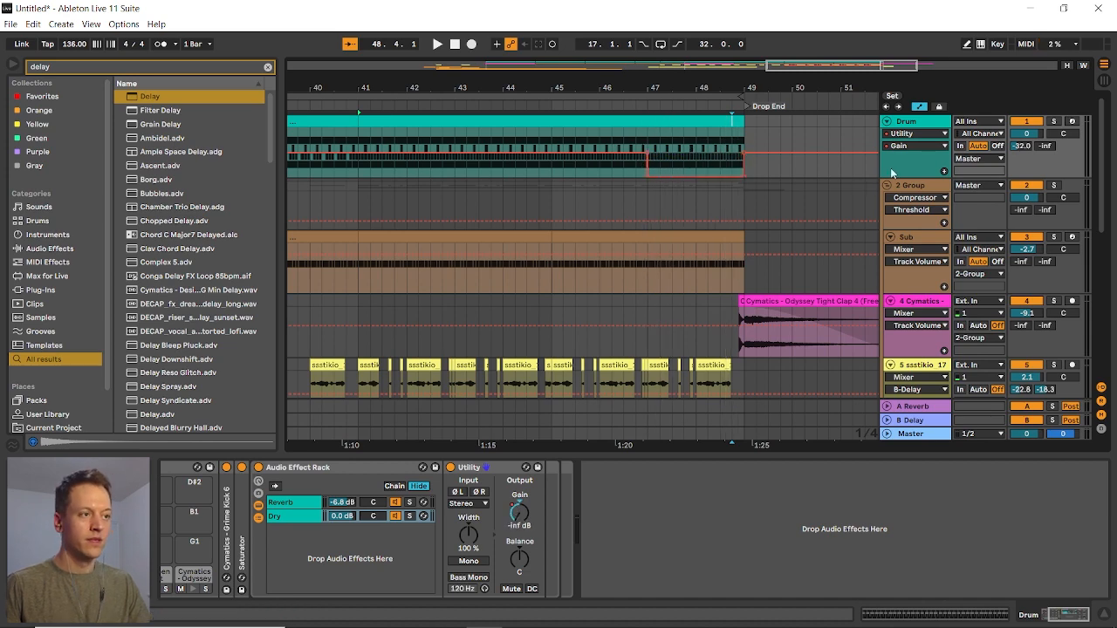
Hide the automation lanes and play the mix from bar 47 into Drop End
scroll(610, 196, down, 6)
key(a)
click(722, 140)
key(space)
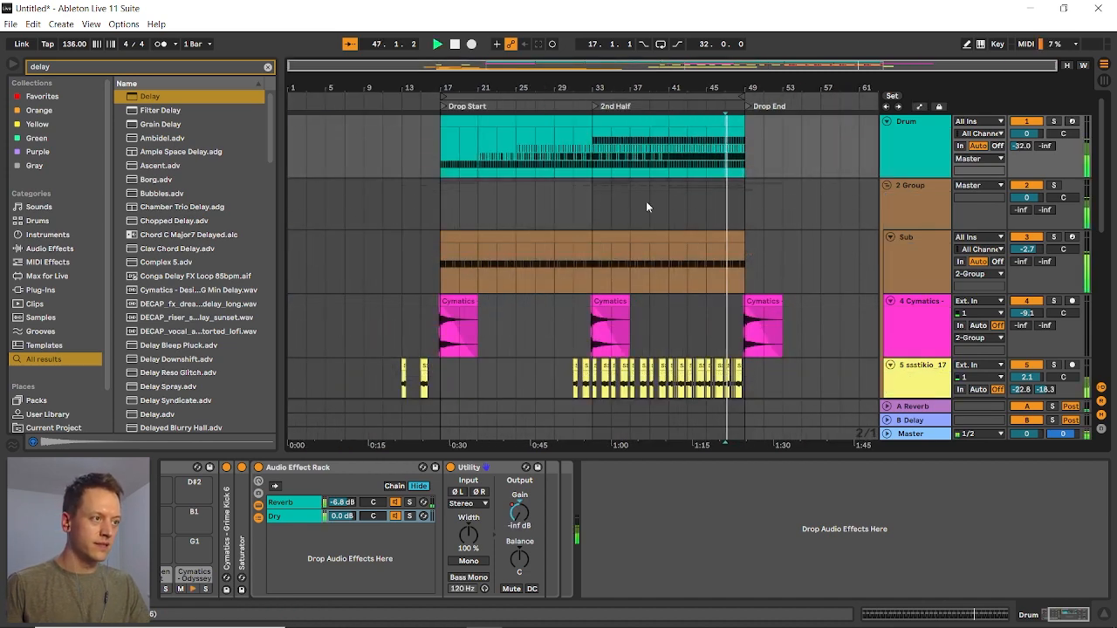
scroll(664, 212, down, 1)
scroll(739, 200, up, 3)
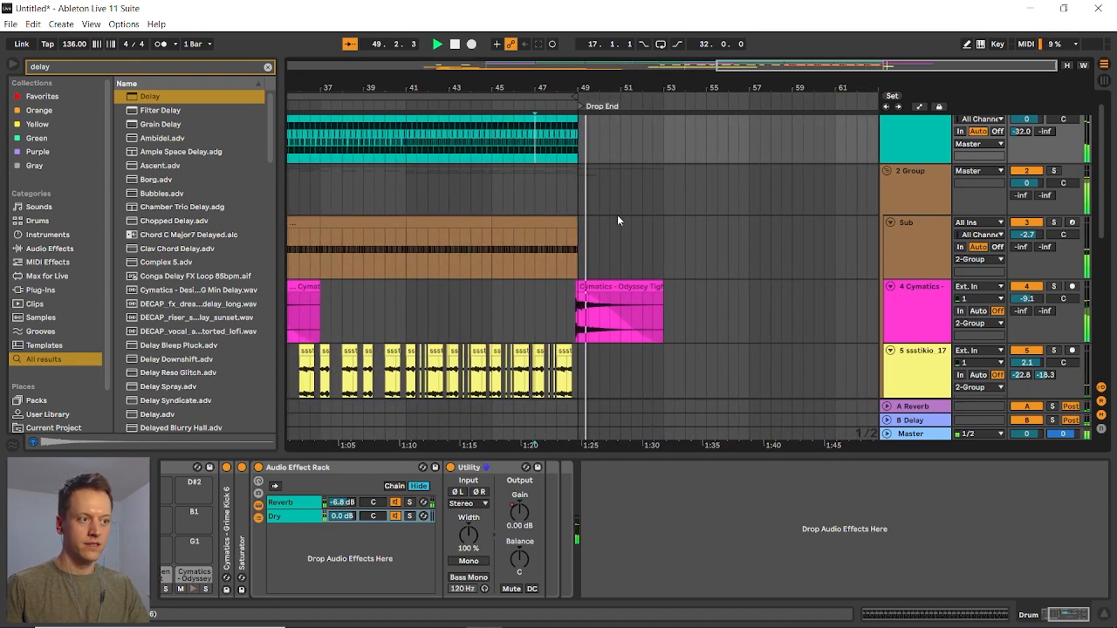
Freeze the Noise Riser track and flatten it to audio
scroll(610, 219, down, 4)
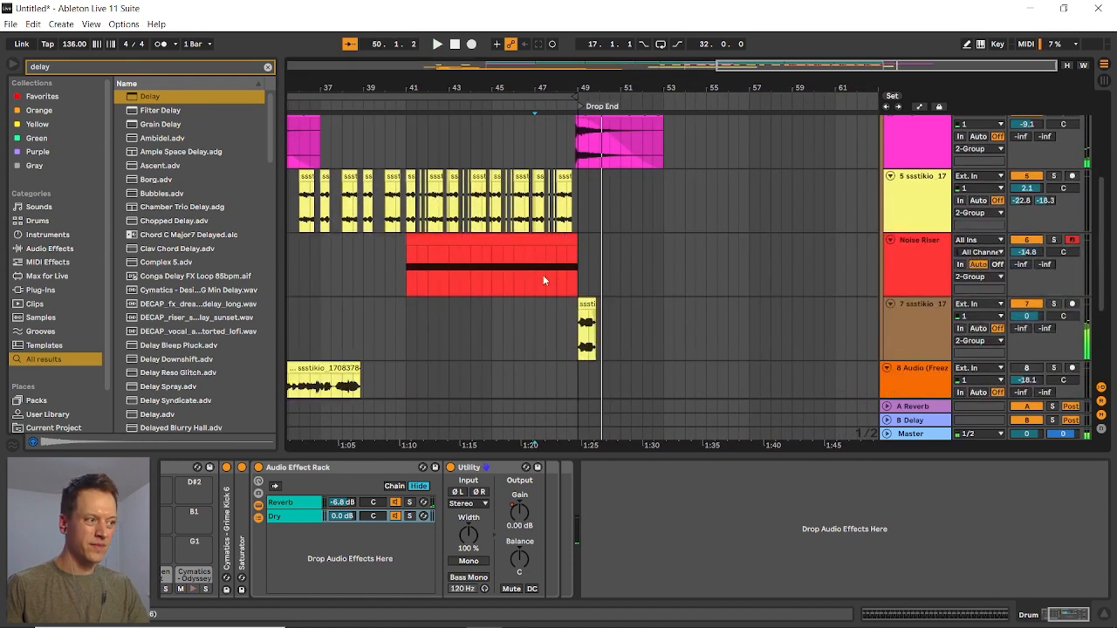
scroll(526, 301, down, 3)
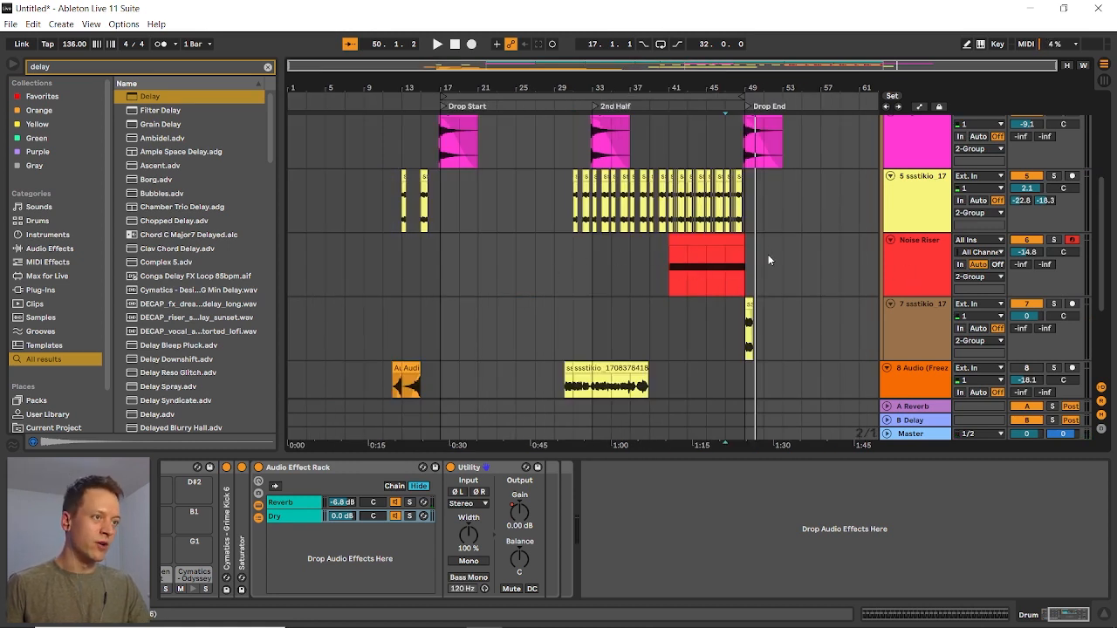
right_click(919, 259)
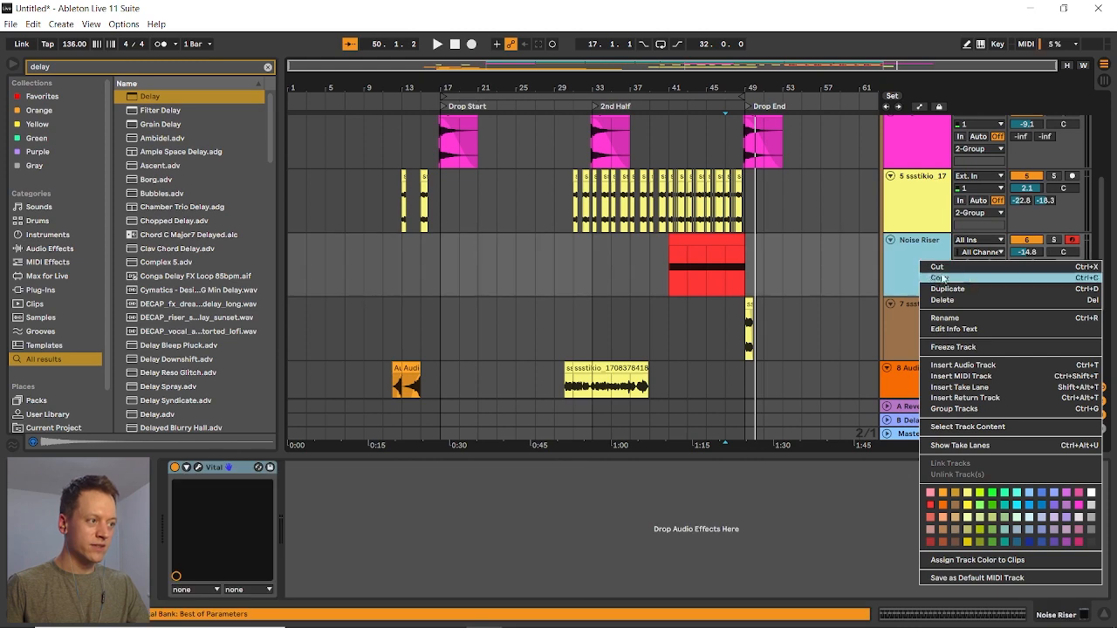
click(953, 347)
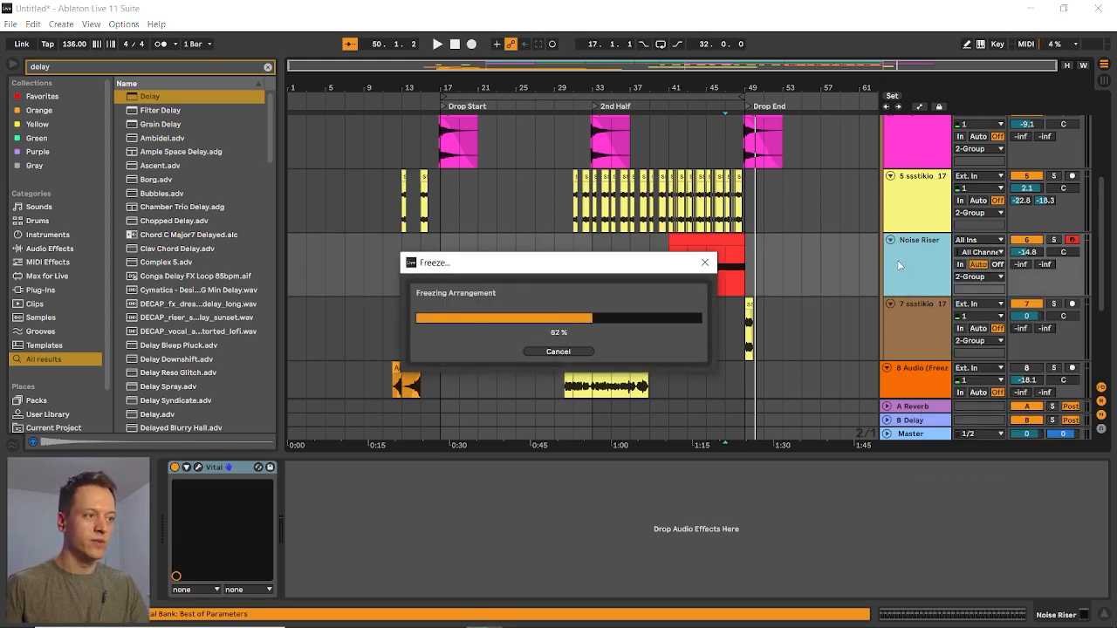
right_click(906, 258)
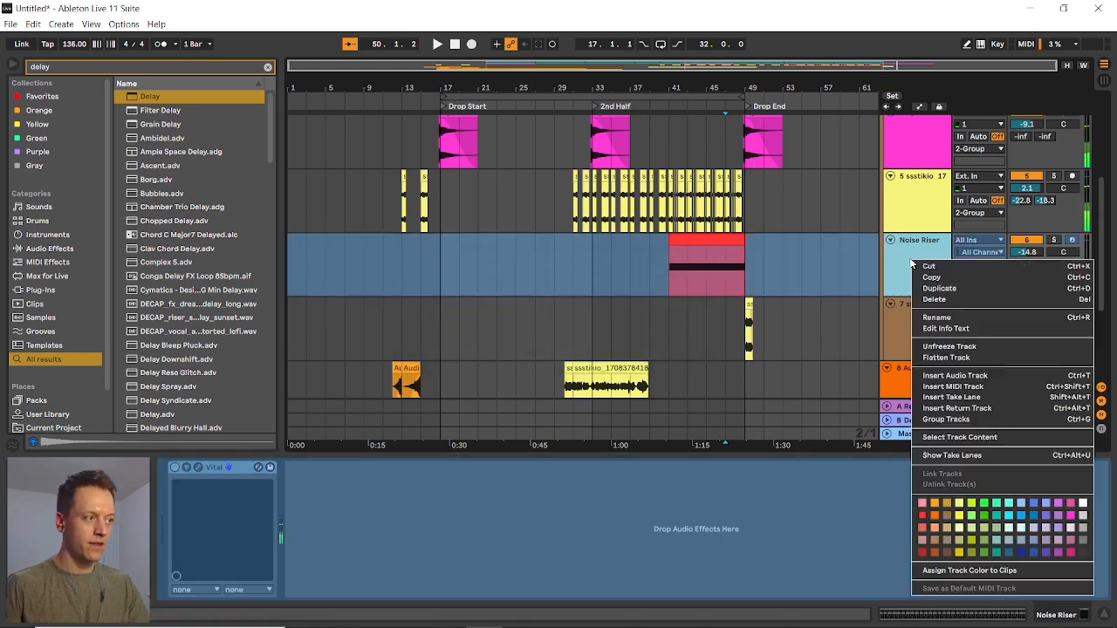
click(935, 358)
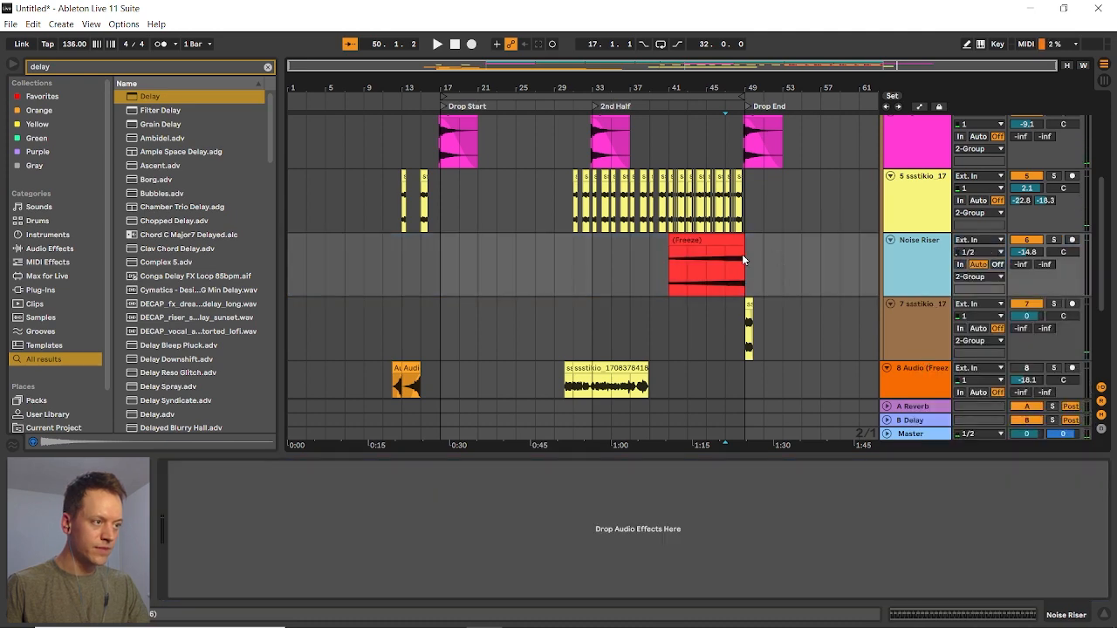
Move the two vocal clips starting at about bar 30 from track 8 to the 9 Audio track
scroll(555, 294, up, 3)
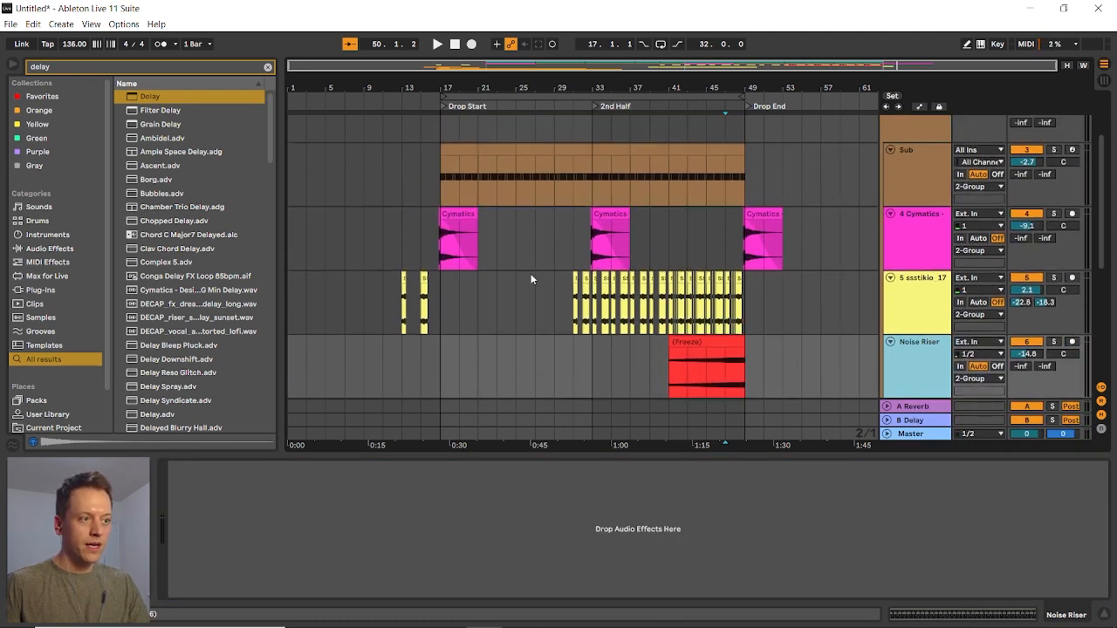
scroll(436, 321, down, 3)
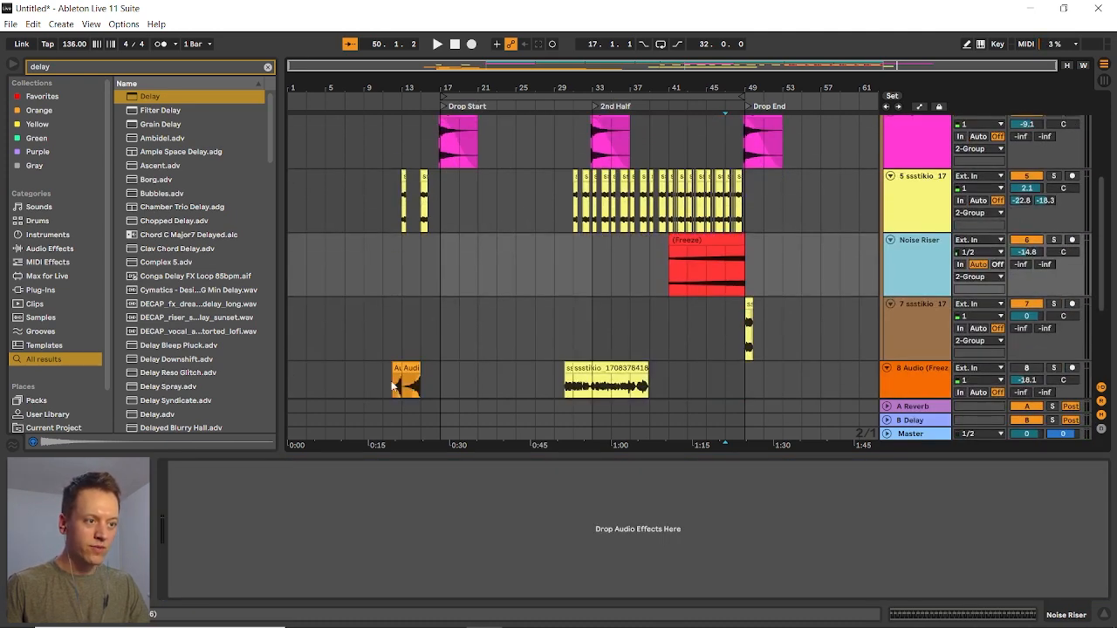
scroll(428, 366, down, 2)
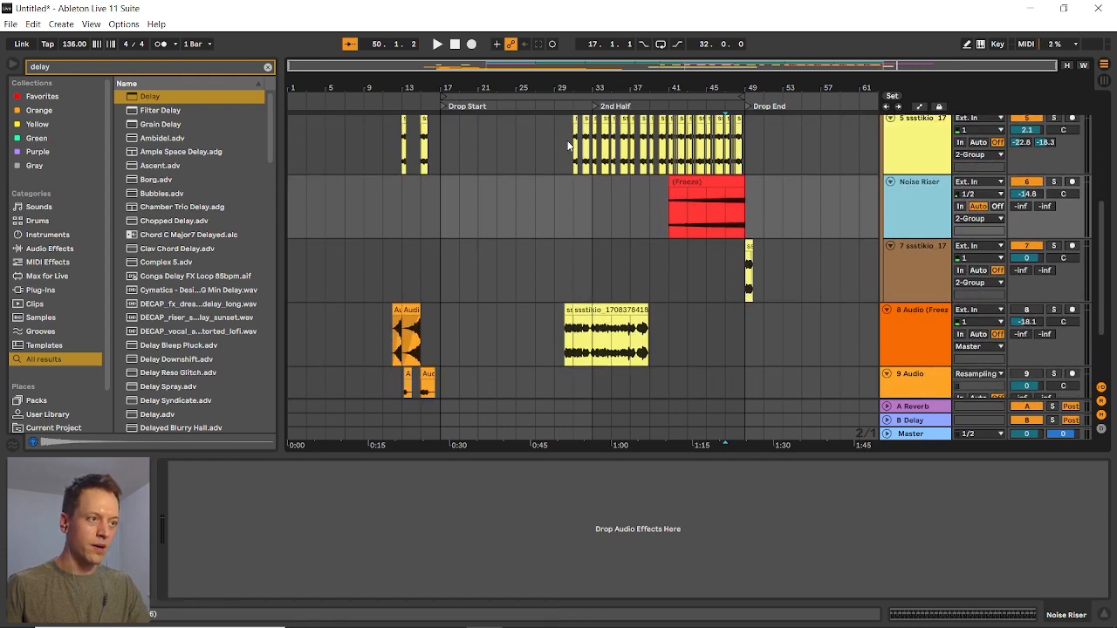
scroll(575, 145, up, 3)
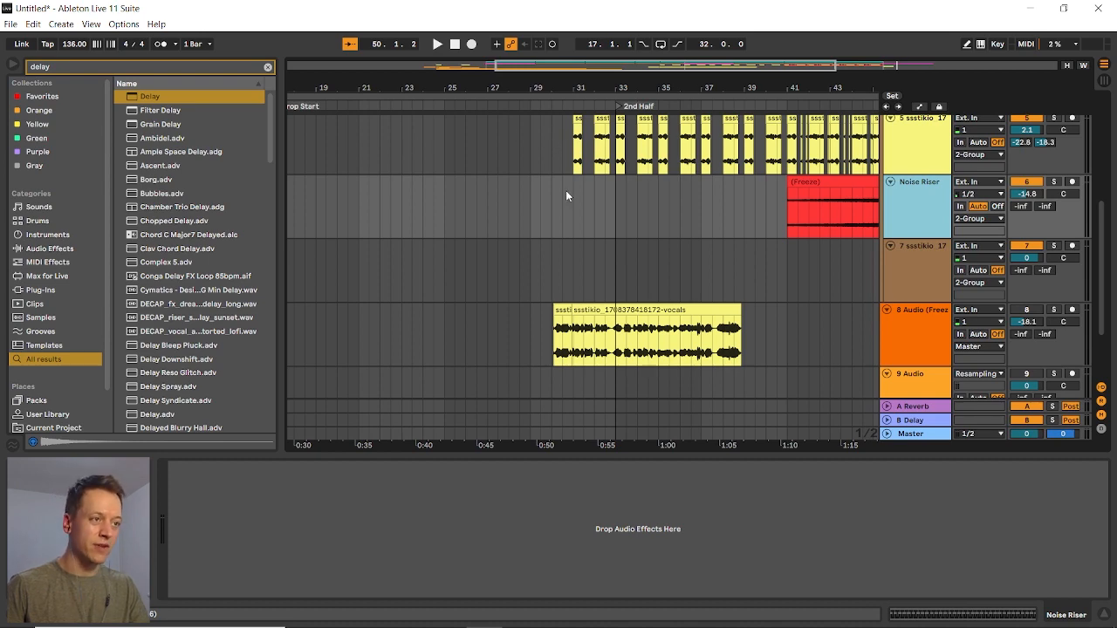
scroll(562, 192, down, 3)
scroll(614, 263, down, 2)
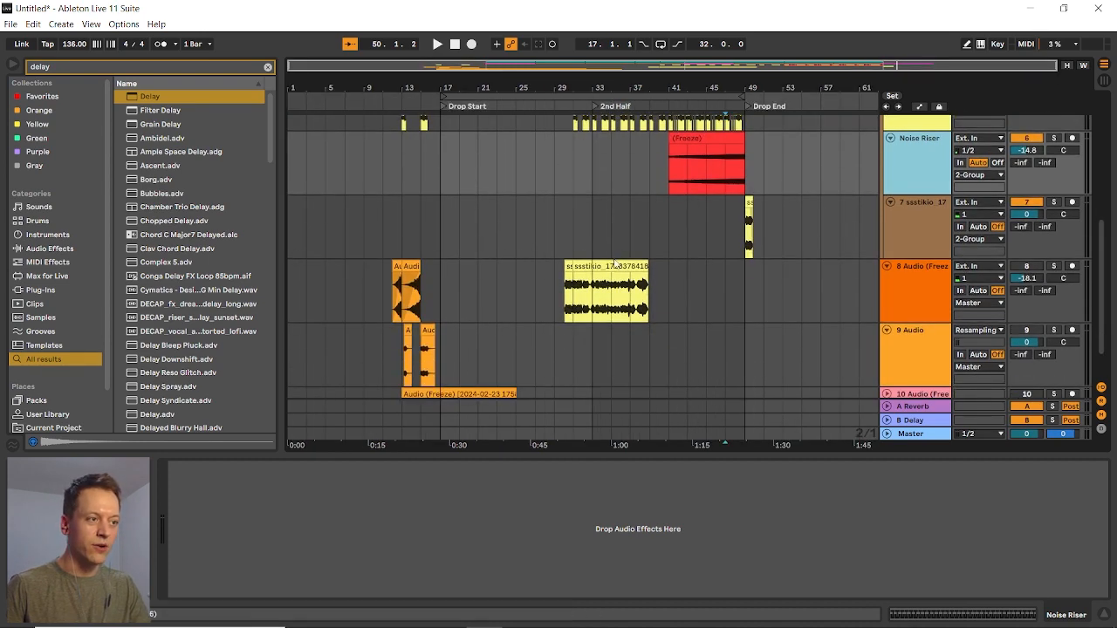
drag(615, 264, 611, 336)
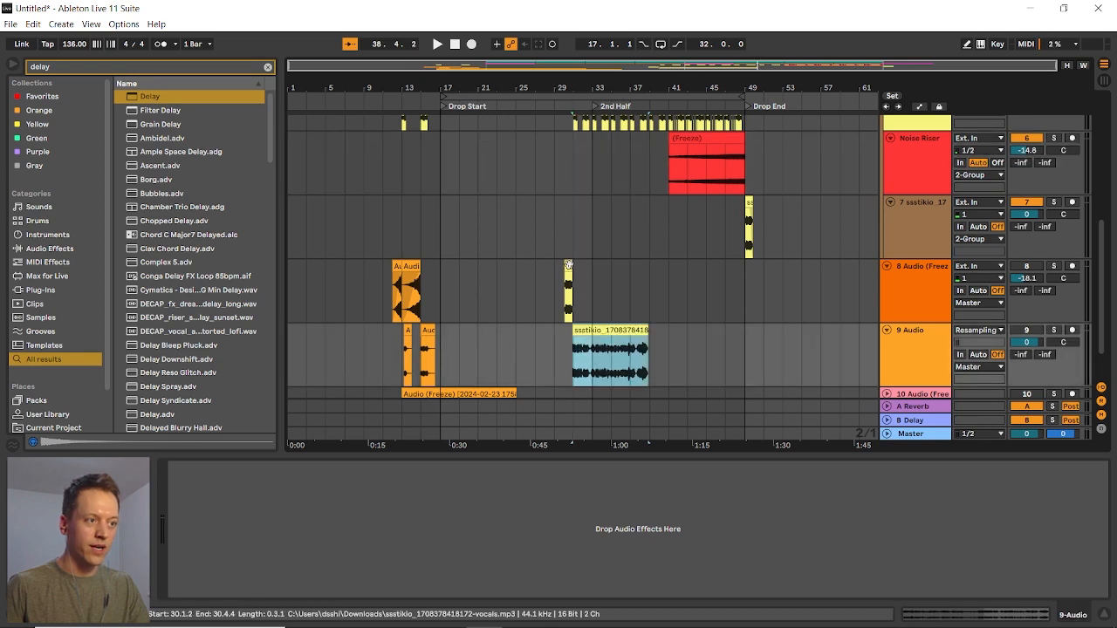
drag(568, 264, 568, 346)
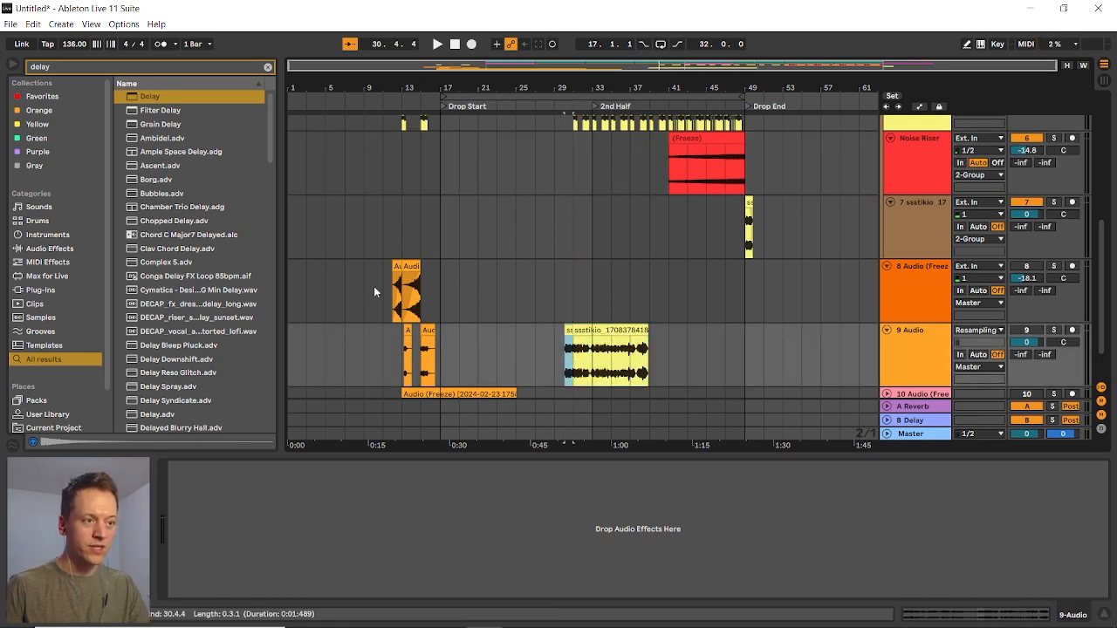
Copy the two frozen swell clips before Drop Start on track 8 to bar 30, leading into 2nd Half
drag(380, 280, 447, 274)
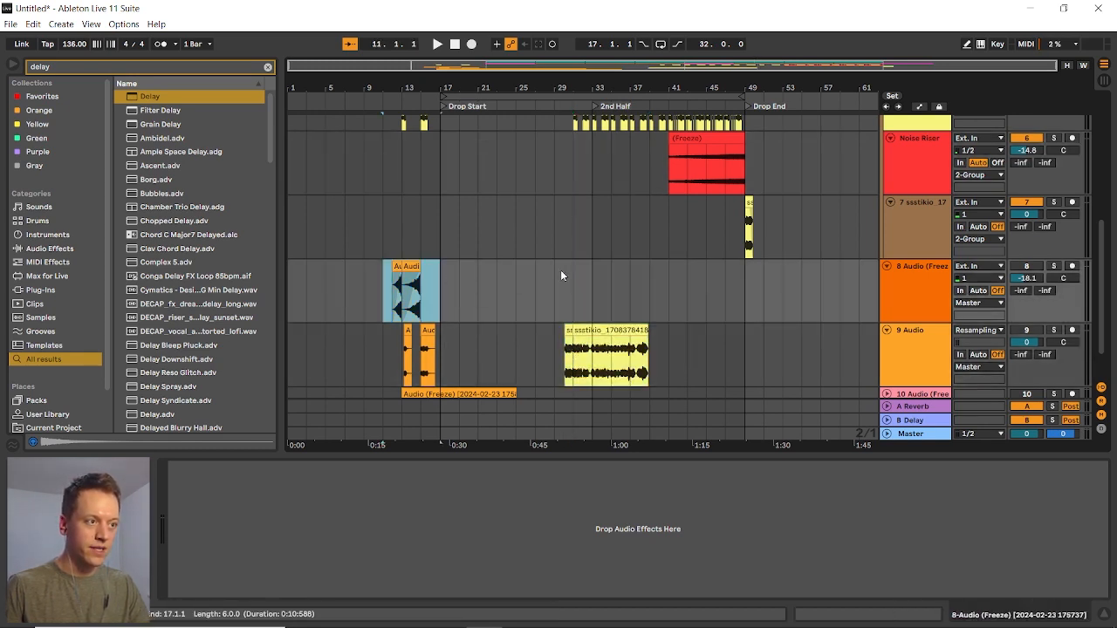
click(561, 275)
key(ctrl+v)
Shorten the second copied swell clip to one bar at bar 31 and move track 8 into the 2-Group
scroll(593, 237, up, 5)
click(545, 236)
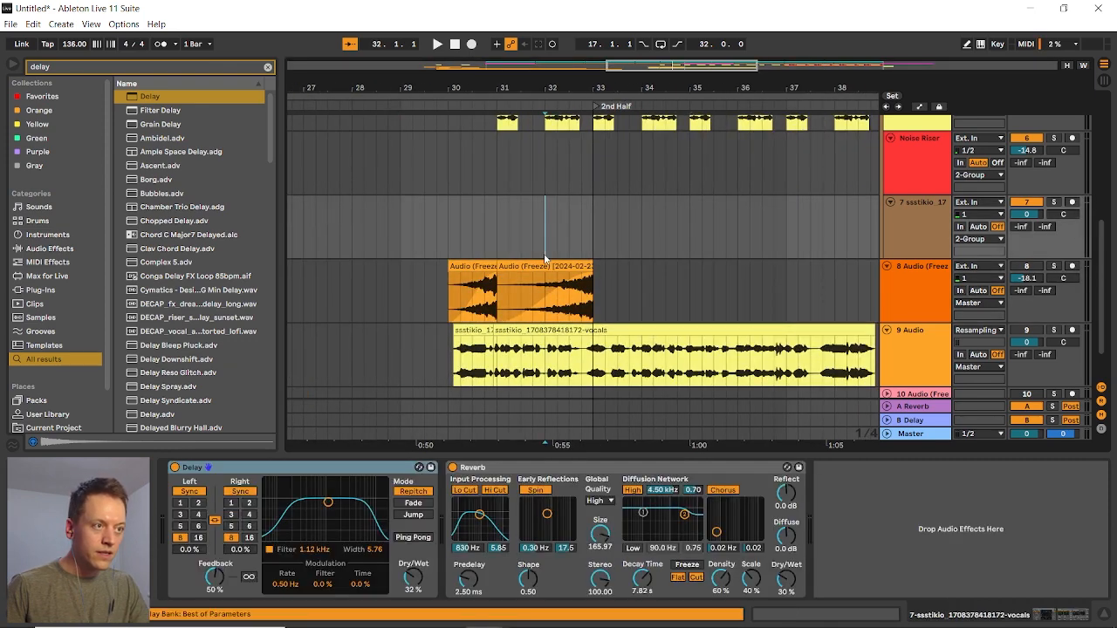
click(553, 277)
click(546, 266)
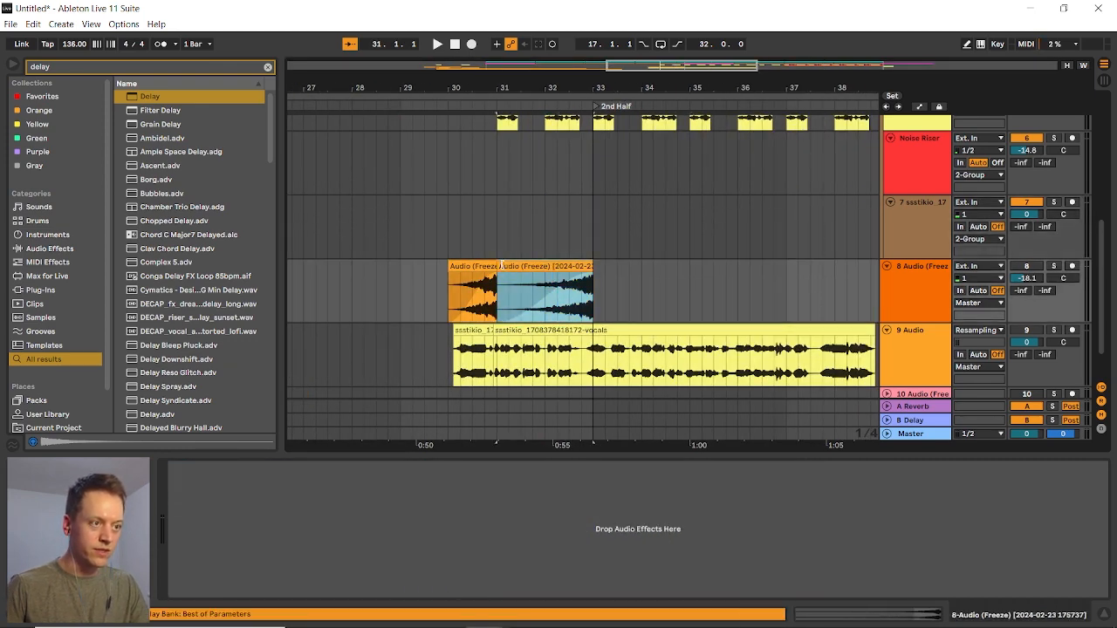
mouse_move(501, 265)
mouse_down()
mouse_move(549, 266)
mouse_move(514, 266)
mouse_up()
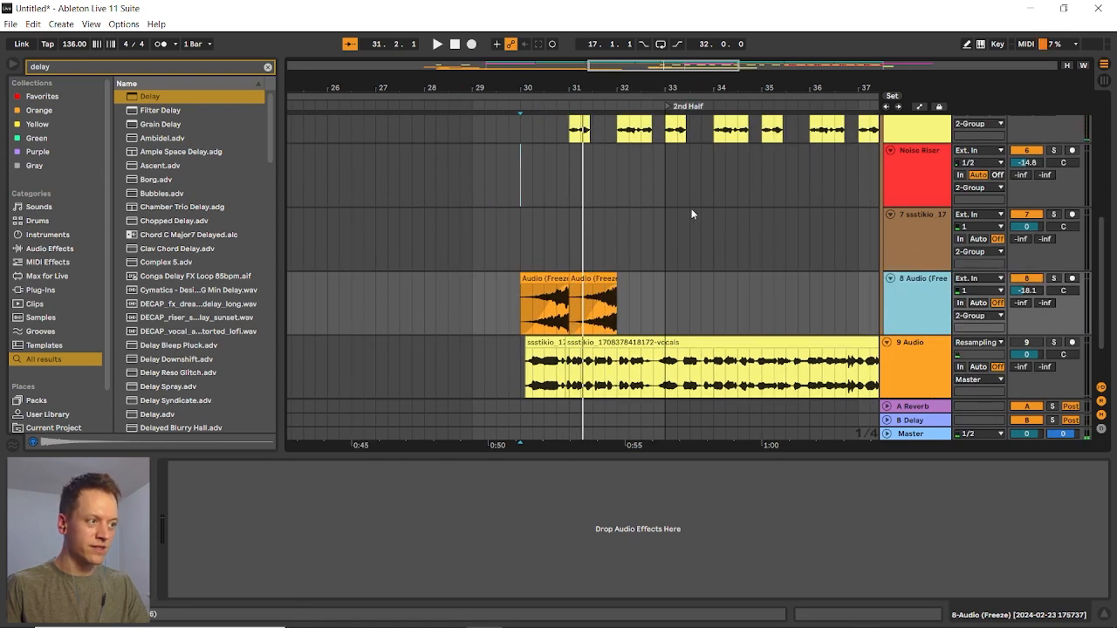
Play the mix from bar 30 through the copied swells into 2nd Half
scroll(910, 212, up, 5)
scroll(499, 277, down, 5)
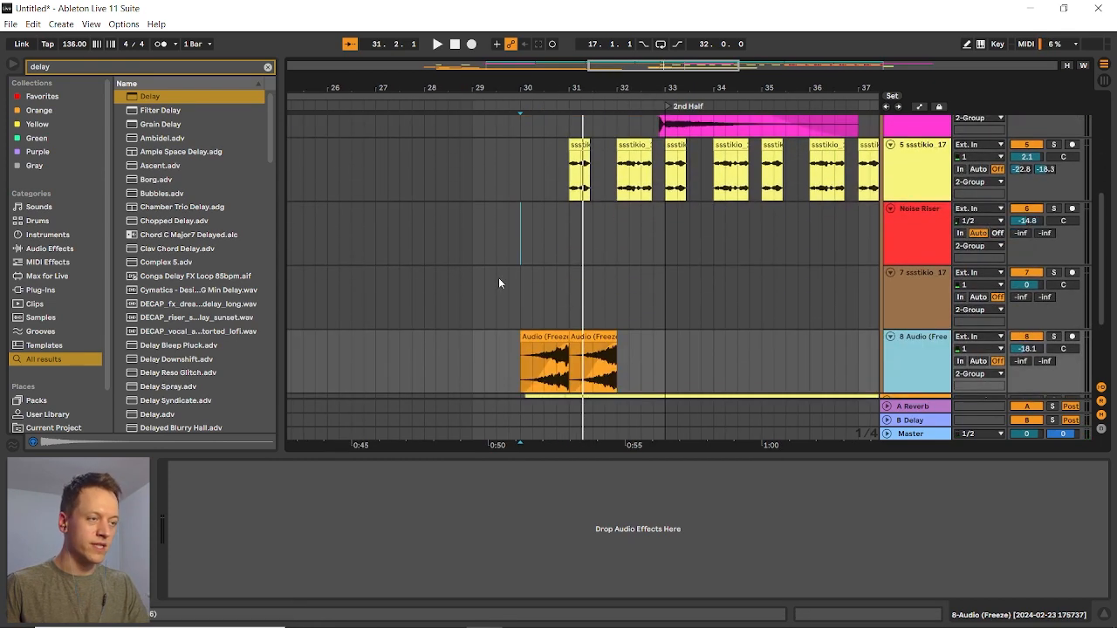
click(517, 236)
key(space)
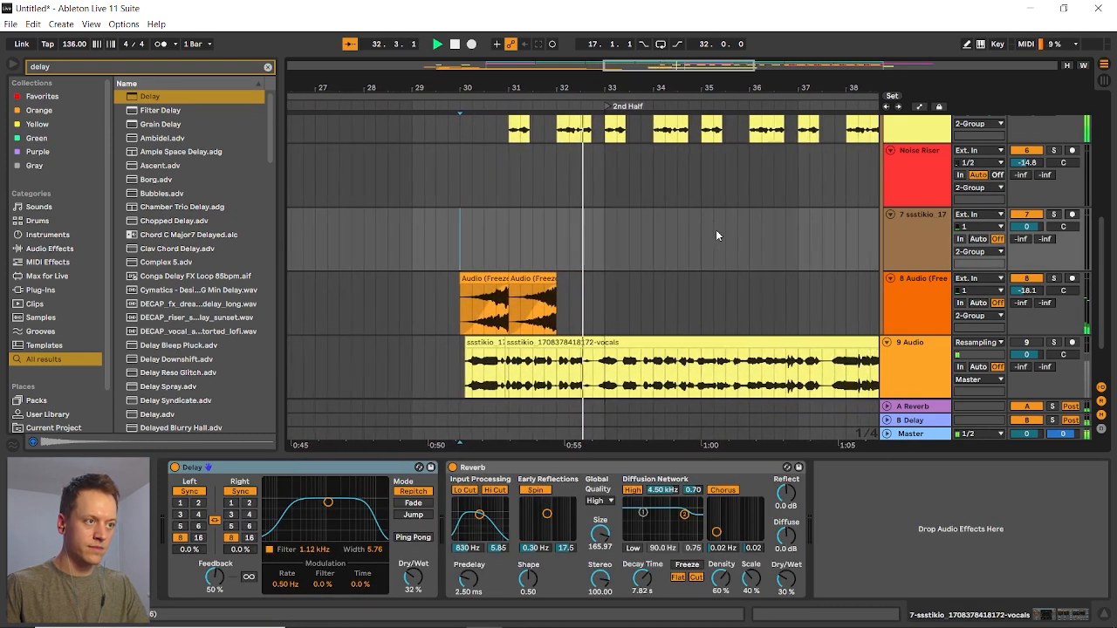
ctrl+scroll(672, 262, down, 2)
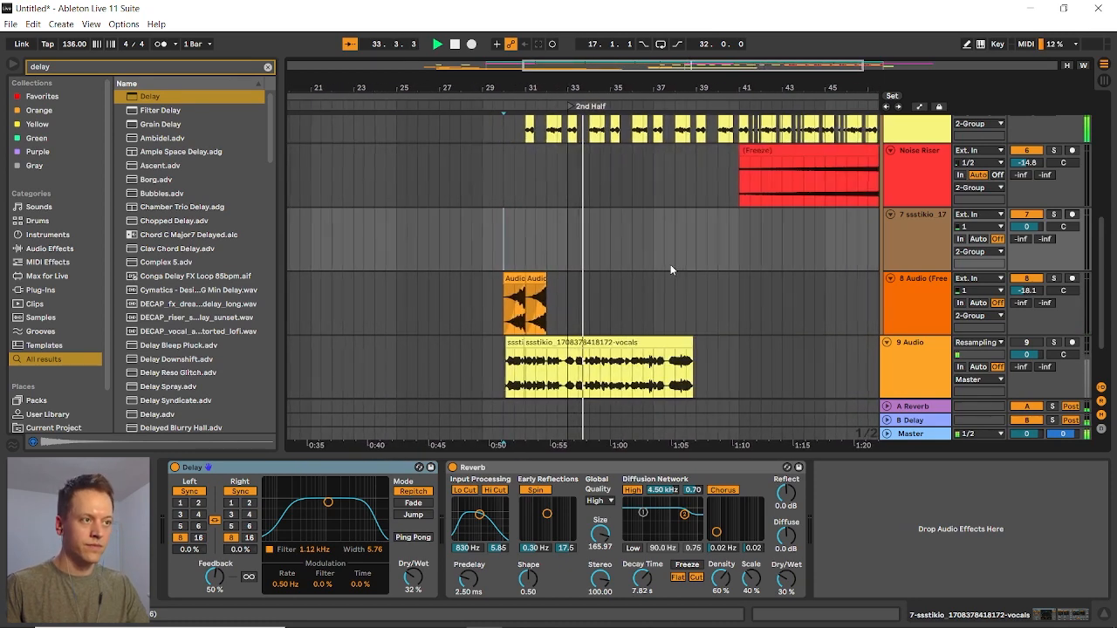
Listen to the opening bars of 2nd Half while reviewing the arrangement, and stop playback around bar 36
scroll(658, 269, up, 3)
ctrl+scroll(649, 273, down, 2)
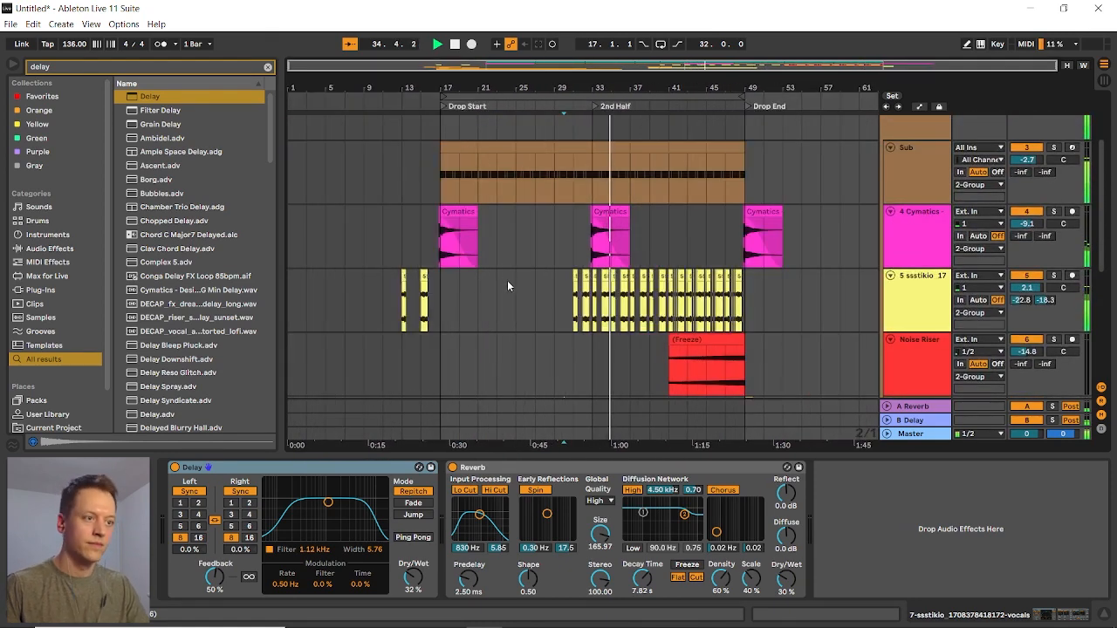
scroll(489, 282, down, 2)
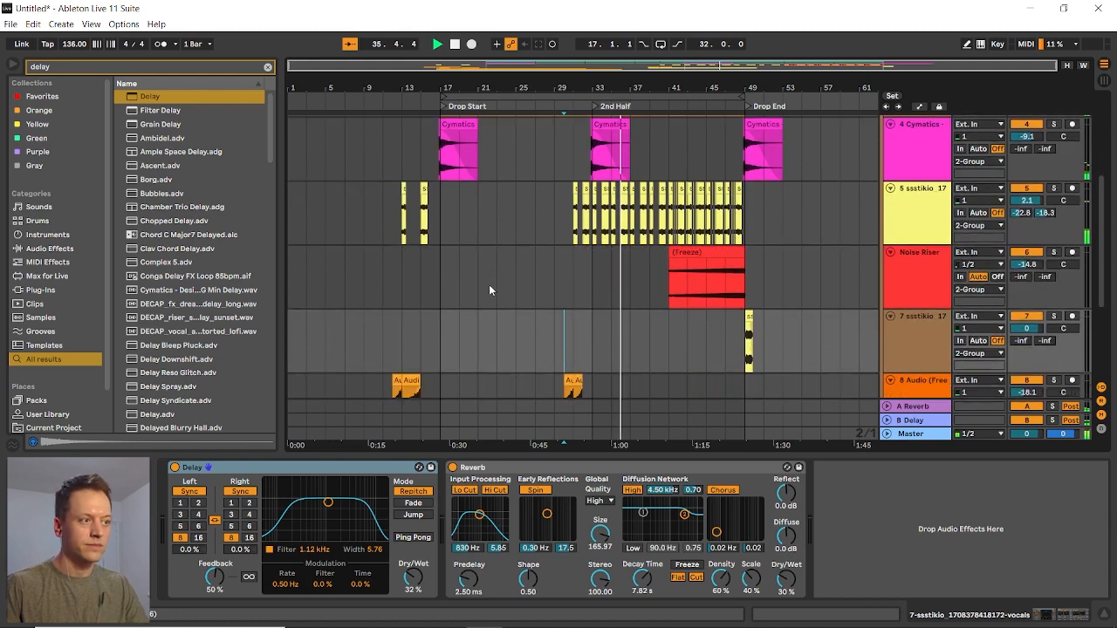
key(space)
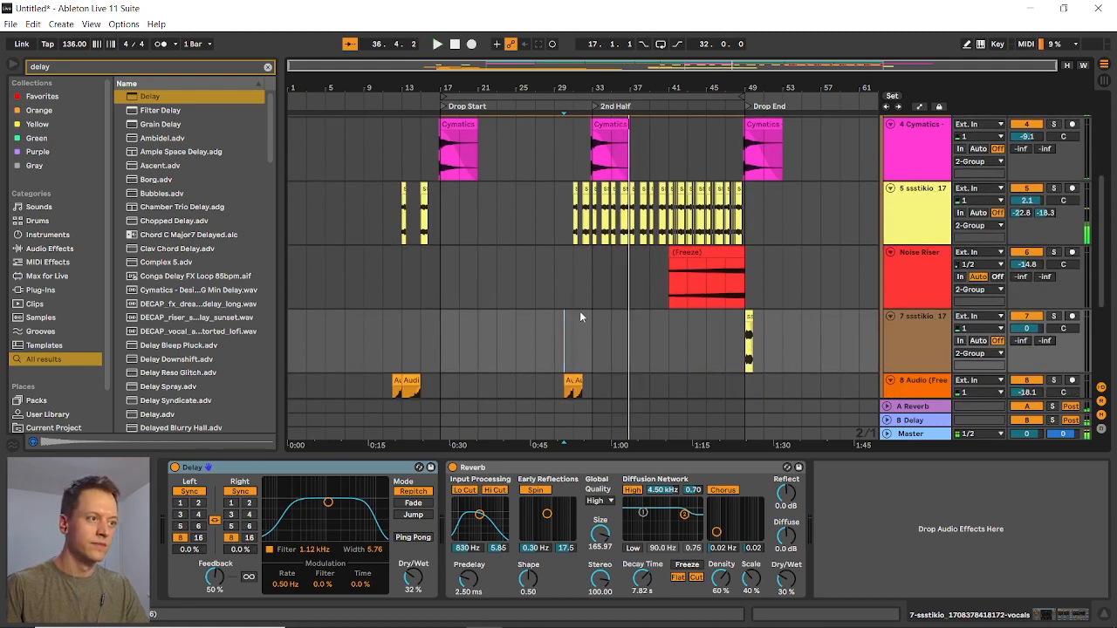
Find the Limiter audio effect and add it to the Master track's empty device chain
scroll(562, 312, up, 5)
click(669, 214)
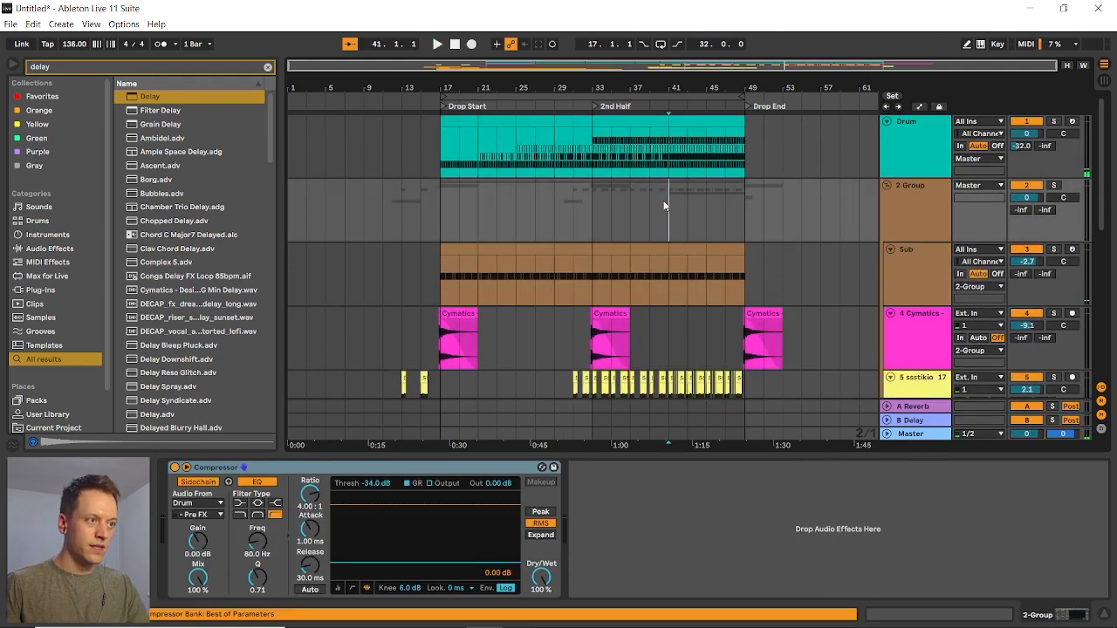
key(Tab)
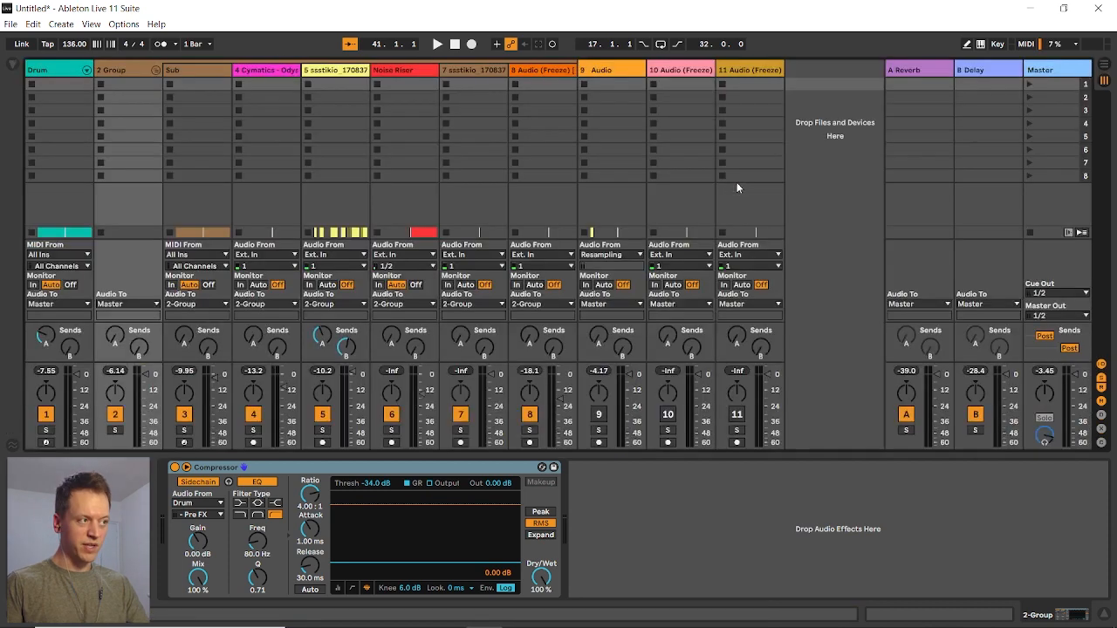
click(1040, 76)
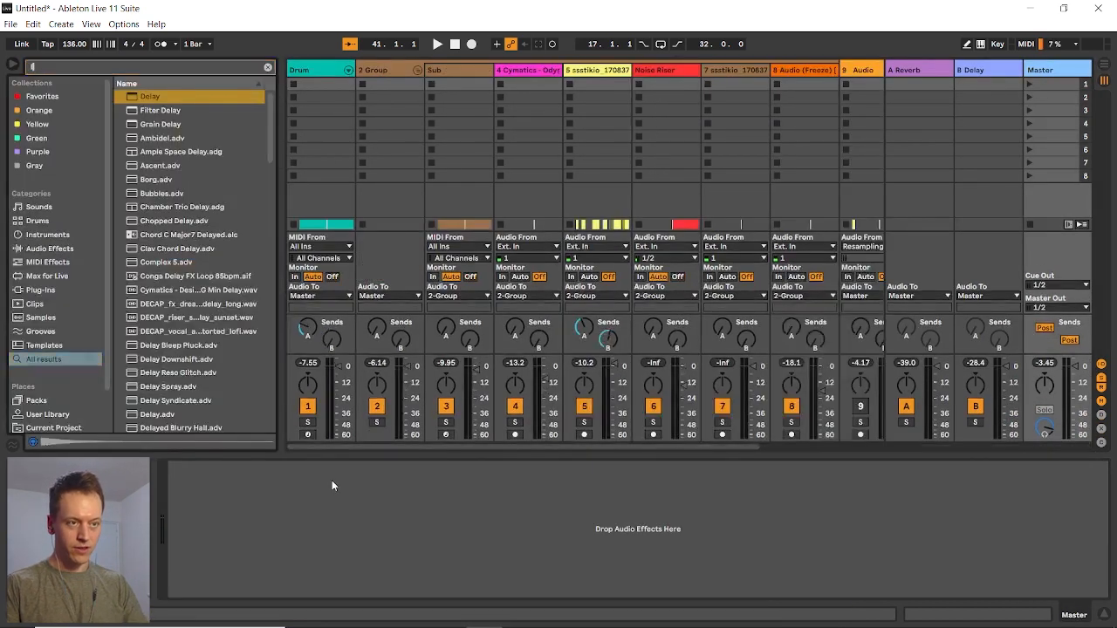
text(imiter)
drag(154, 93, 236, 557)
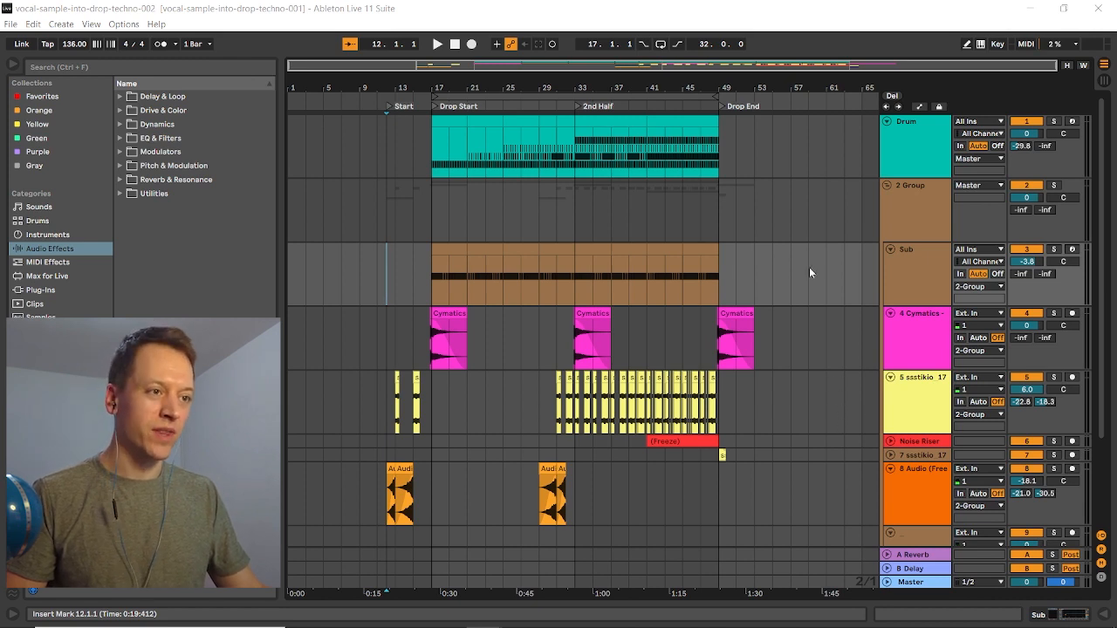
Play the arrangement from the Start marker at bar 12
click(386, 207)
key(space)
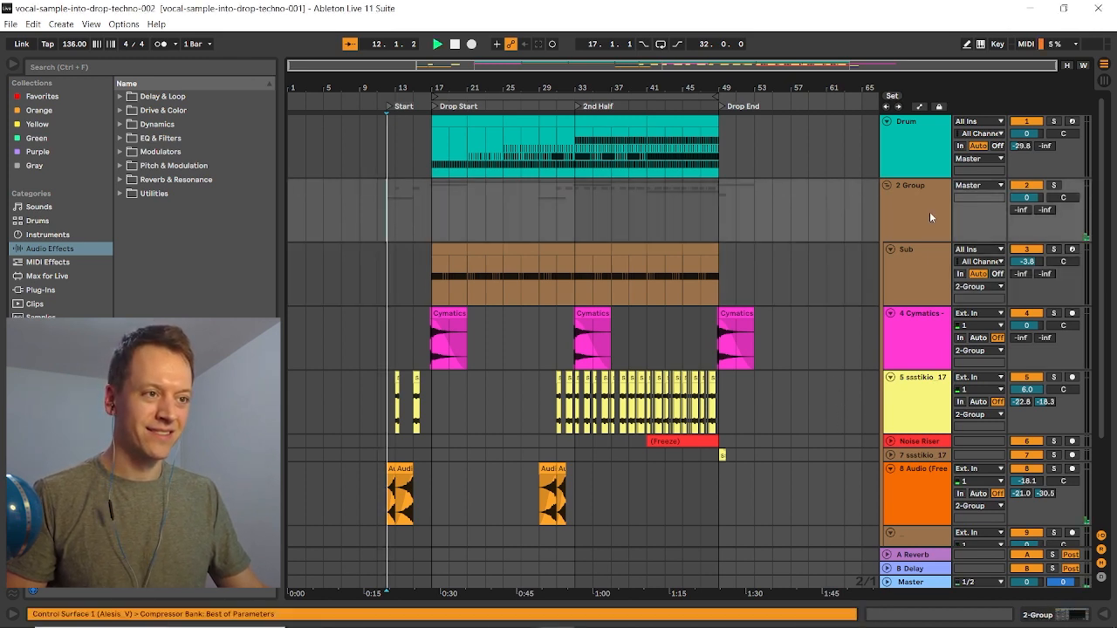